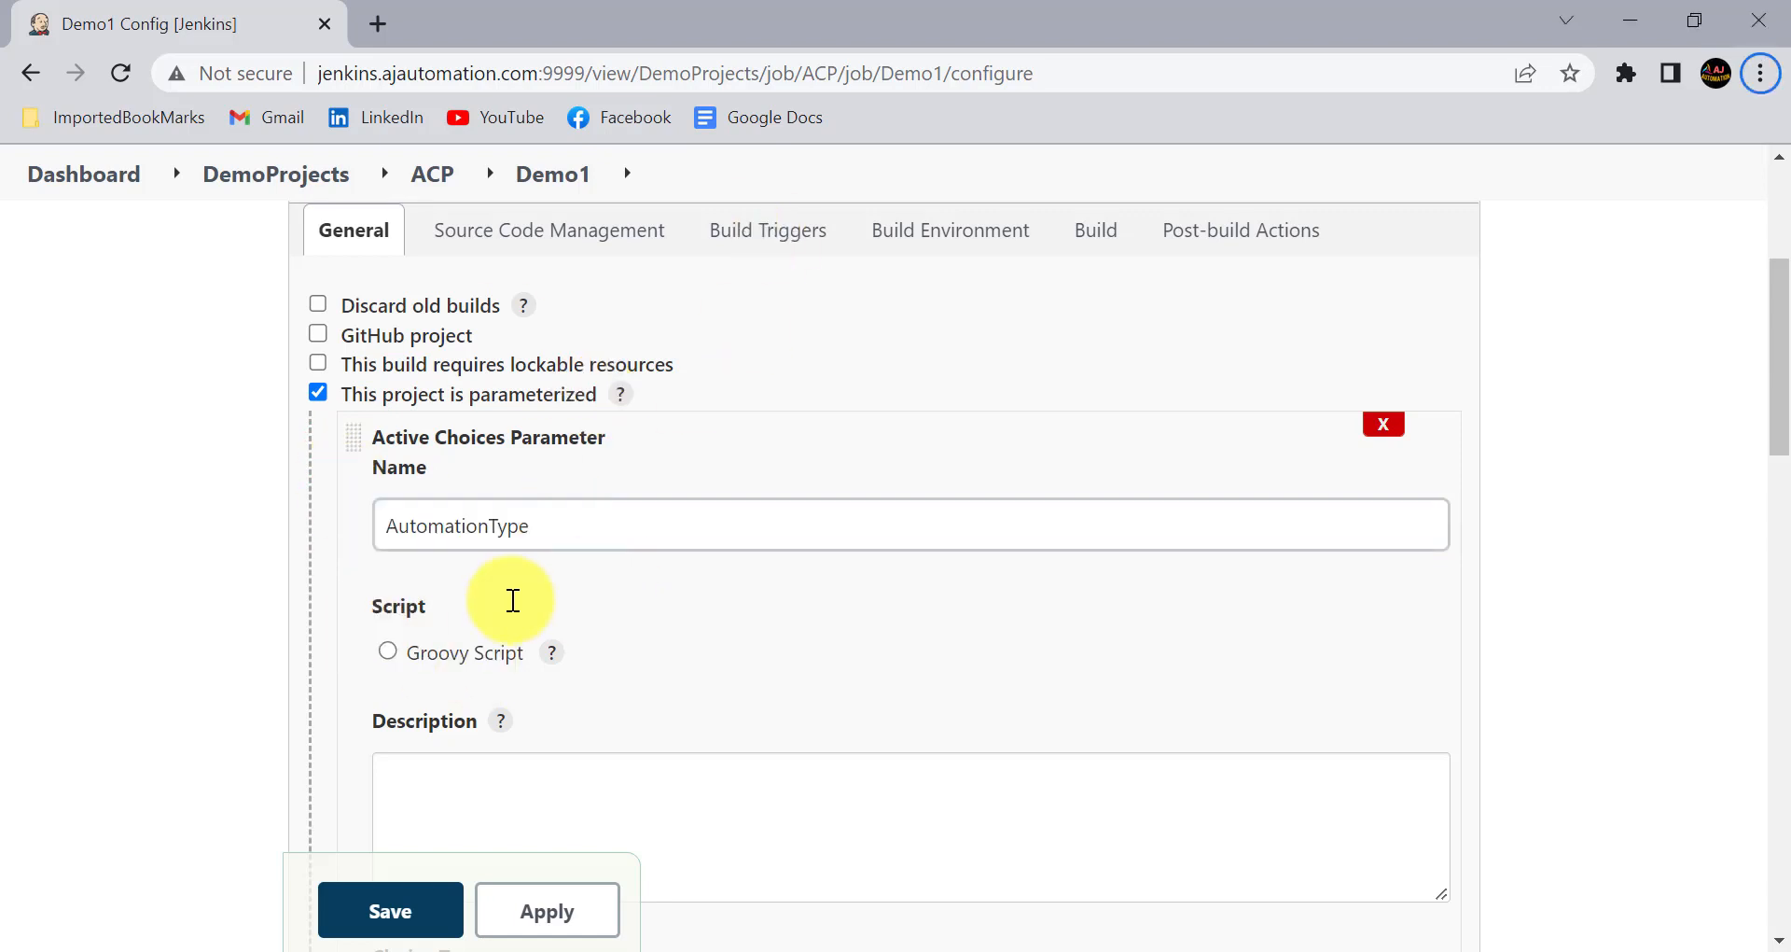
- Add an Active Choices Reactive Parameter below the AutomationType parameter of the Demo1 job
{"action": "scroll", "coordinate": [472, 623], "scroll_direction": "down", "scroll_amount": 3}
{"action": "scroll", "coordinate": [475, 622], "scroll_direction": "down", "scroll_amount": 6}
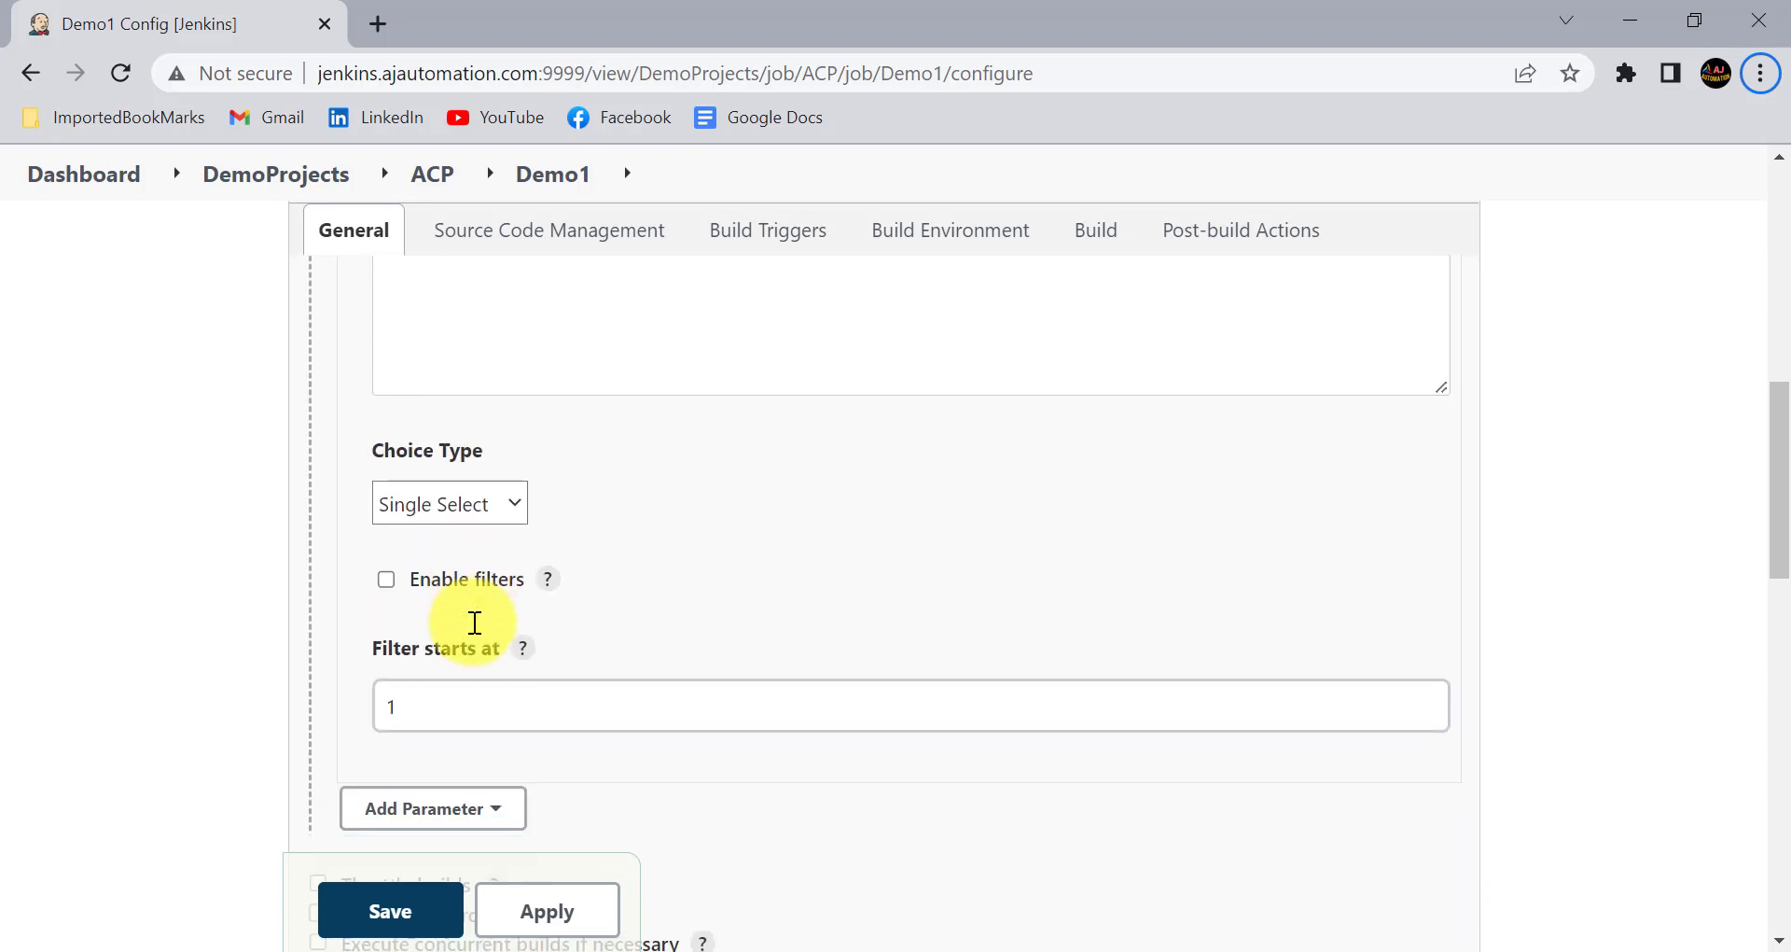
{"action": "left_click", "coordinate": [432, 572]}
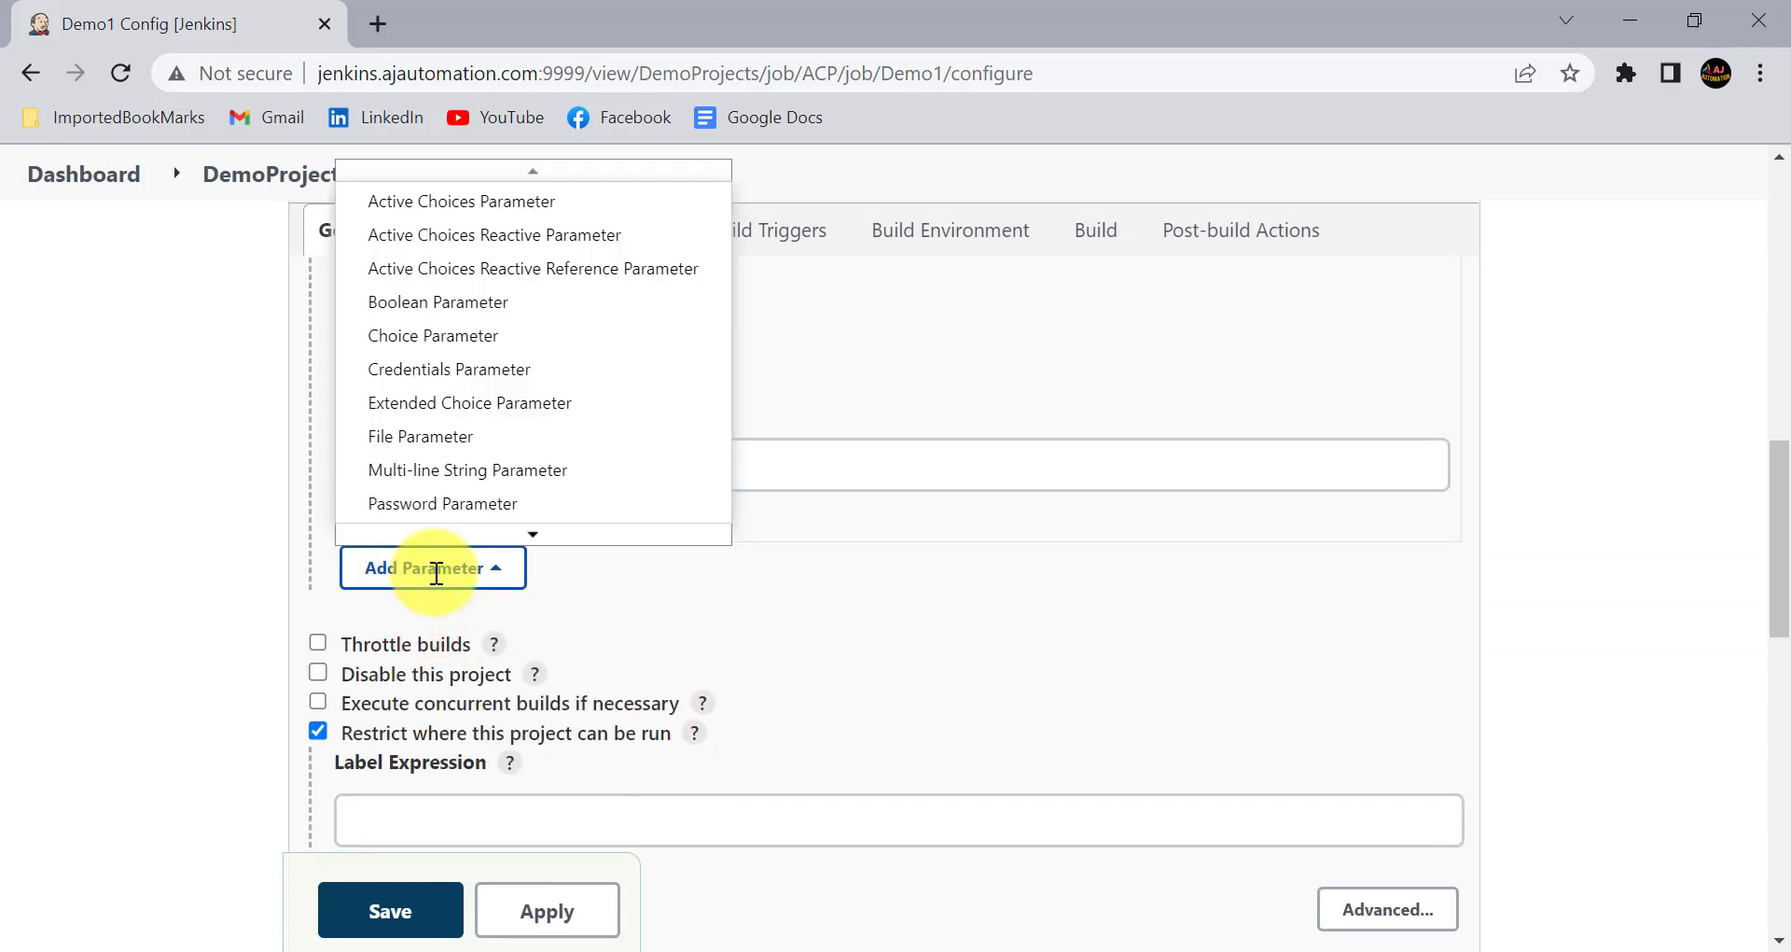
{"action": "left_click", "coordinate": [503, 235]}
- Name the new Active Choices Reactive Parameter Testcases
{"action": "scroll", "coordinate": [543, 718], "scroll_direction": "up", "scroll_amount": 15}
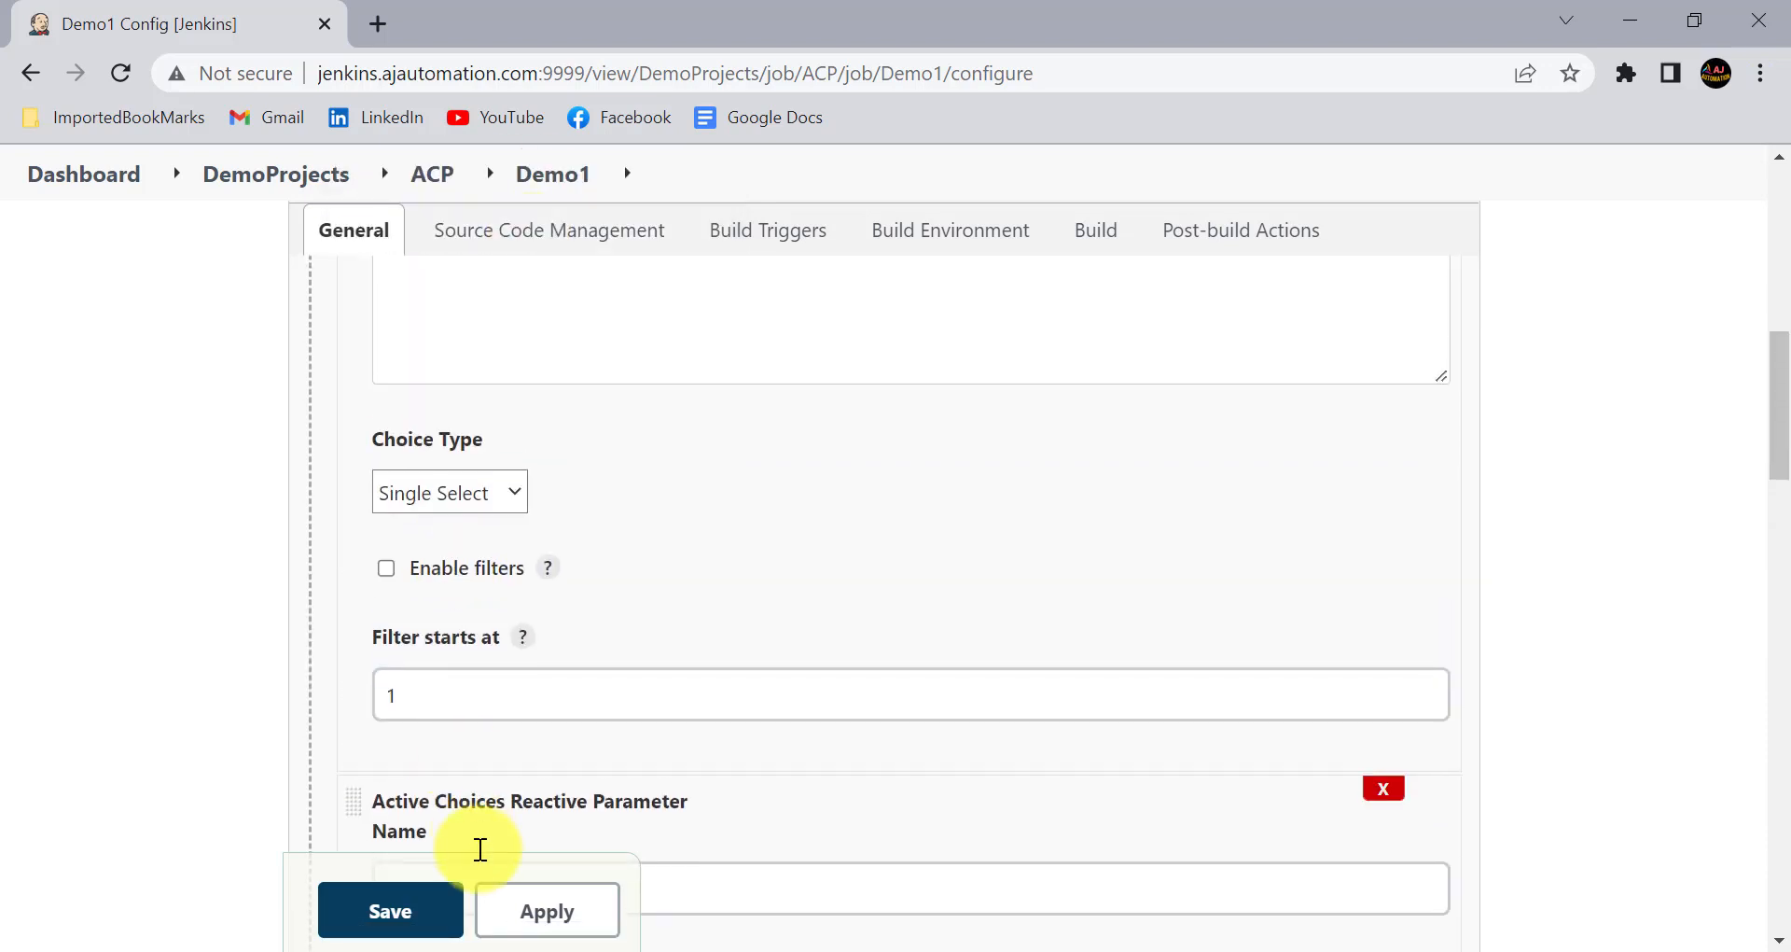
{"action": "scroll", "coordinate": [547, 718], "scroll_direction": "up", "scroll_amount": 2}
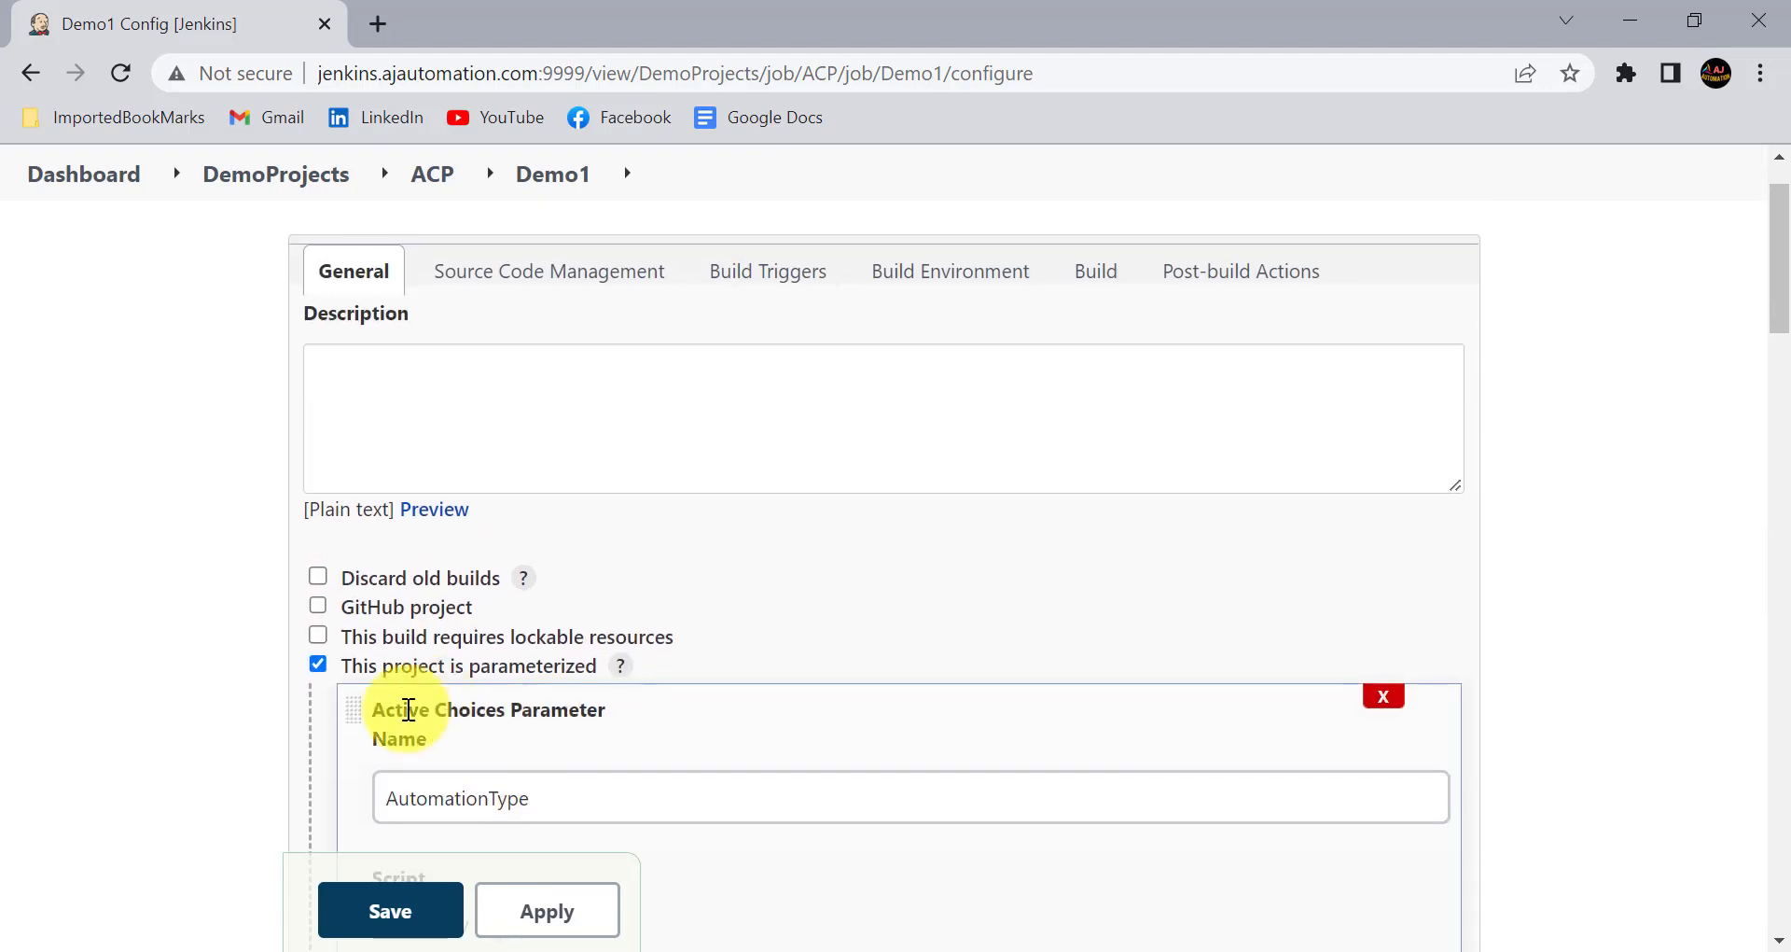
{"action": "left_click", "coordinate": [363, 763]}
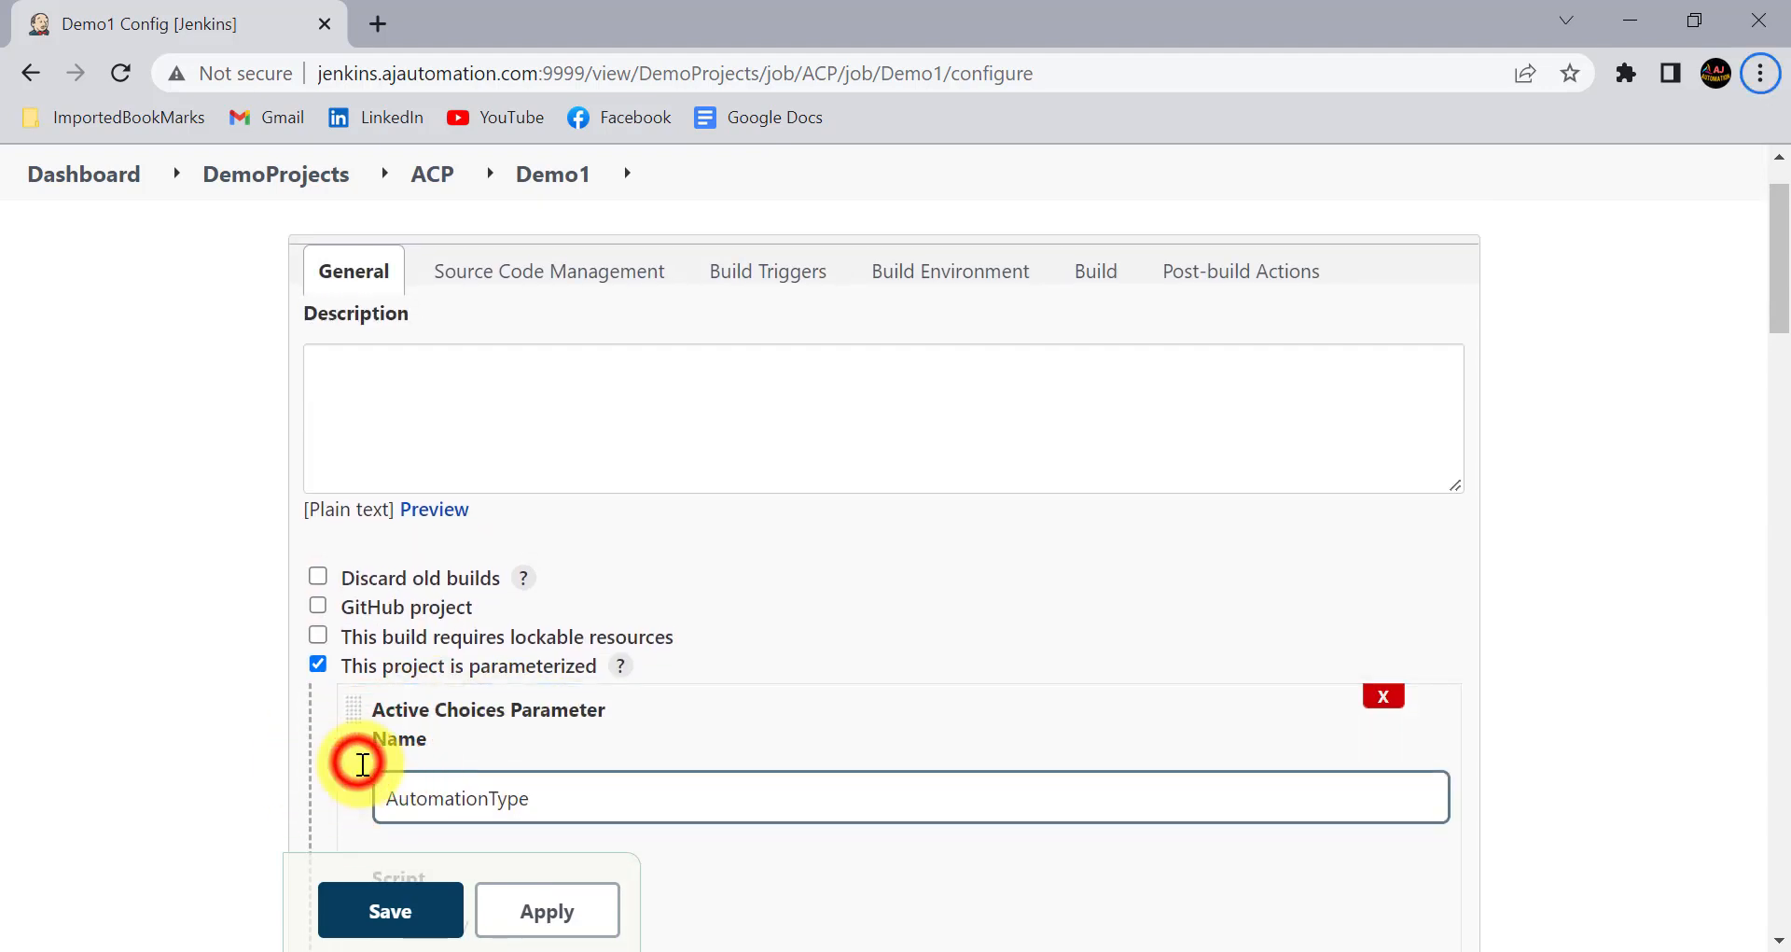
{"action": "double_click", "coordinate": [547, 820]}
{"action": "scroll", "coordinate": [463, 679], "scroll_direction": "down", "scroll_amount": 3}
{"action": "scroll", "coordinate": [462, 678], "scroll_direction": "down", "scroll_amount": 10}
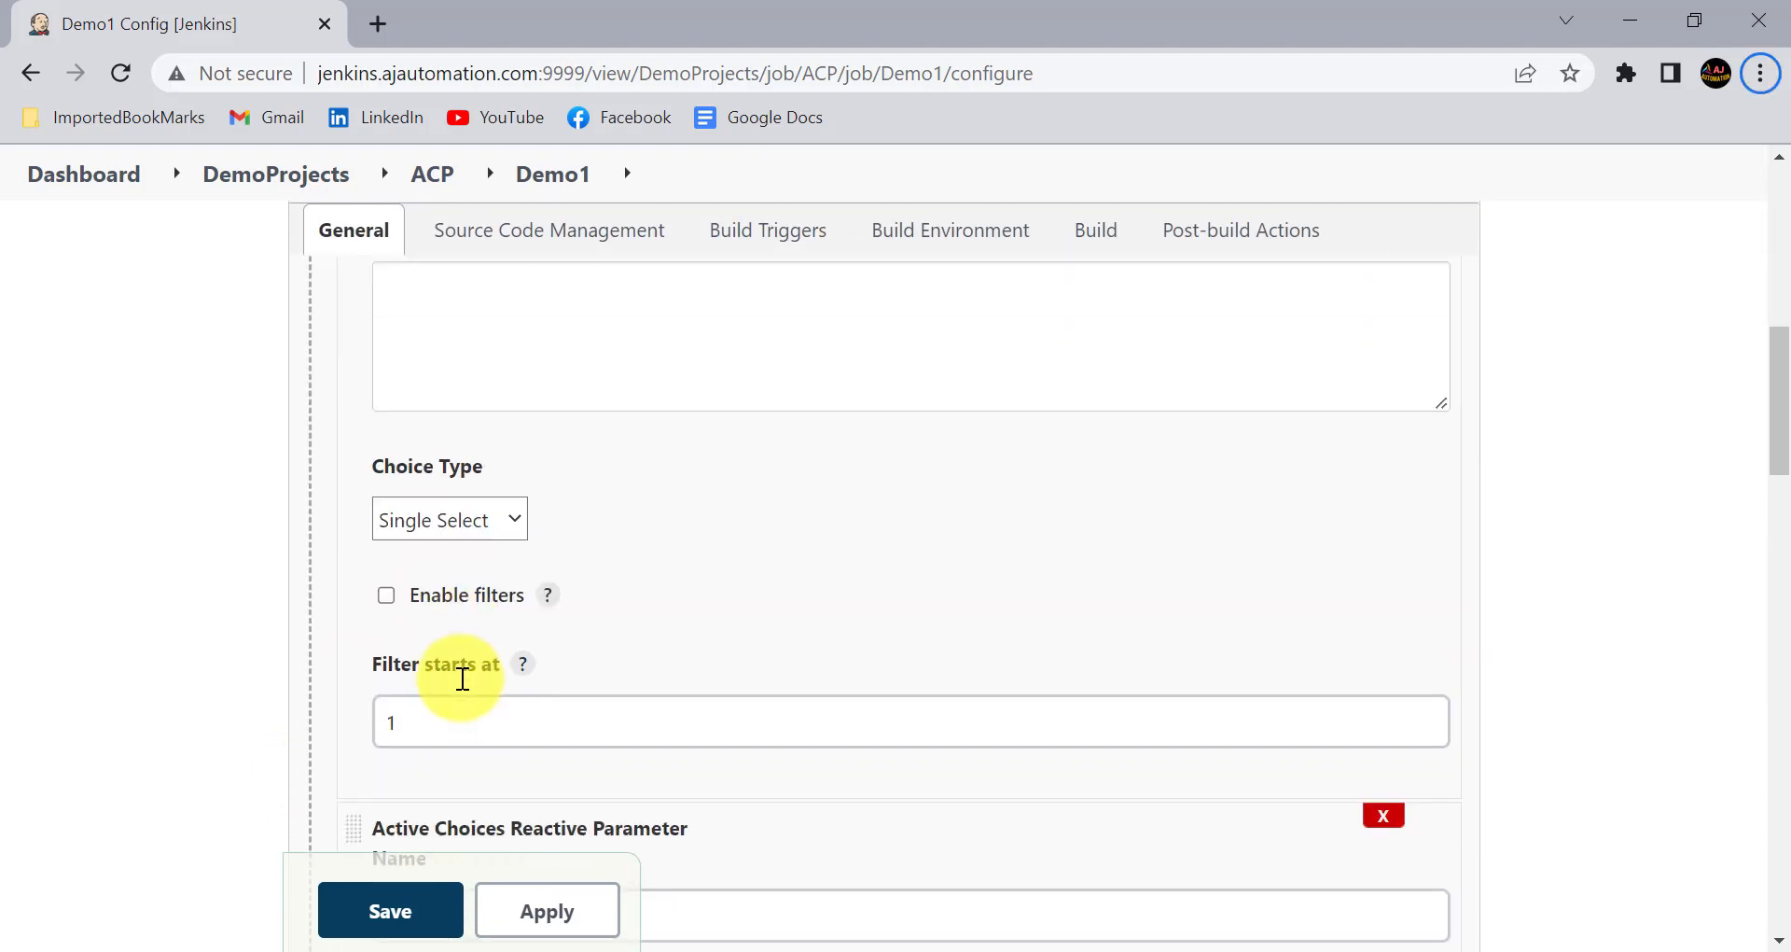
{"action": "left_click", "coordinate": [421, 473]}
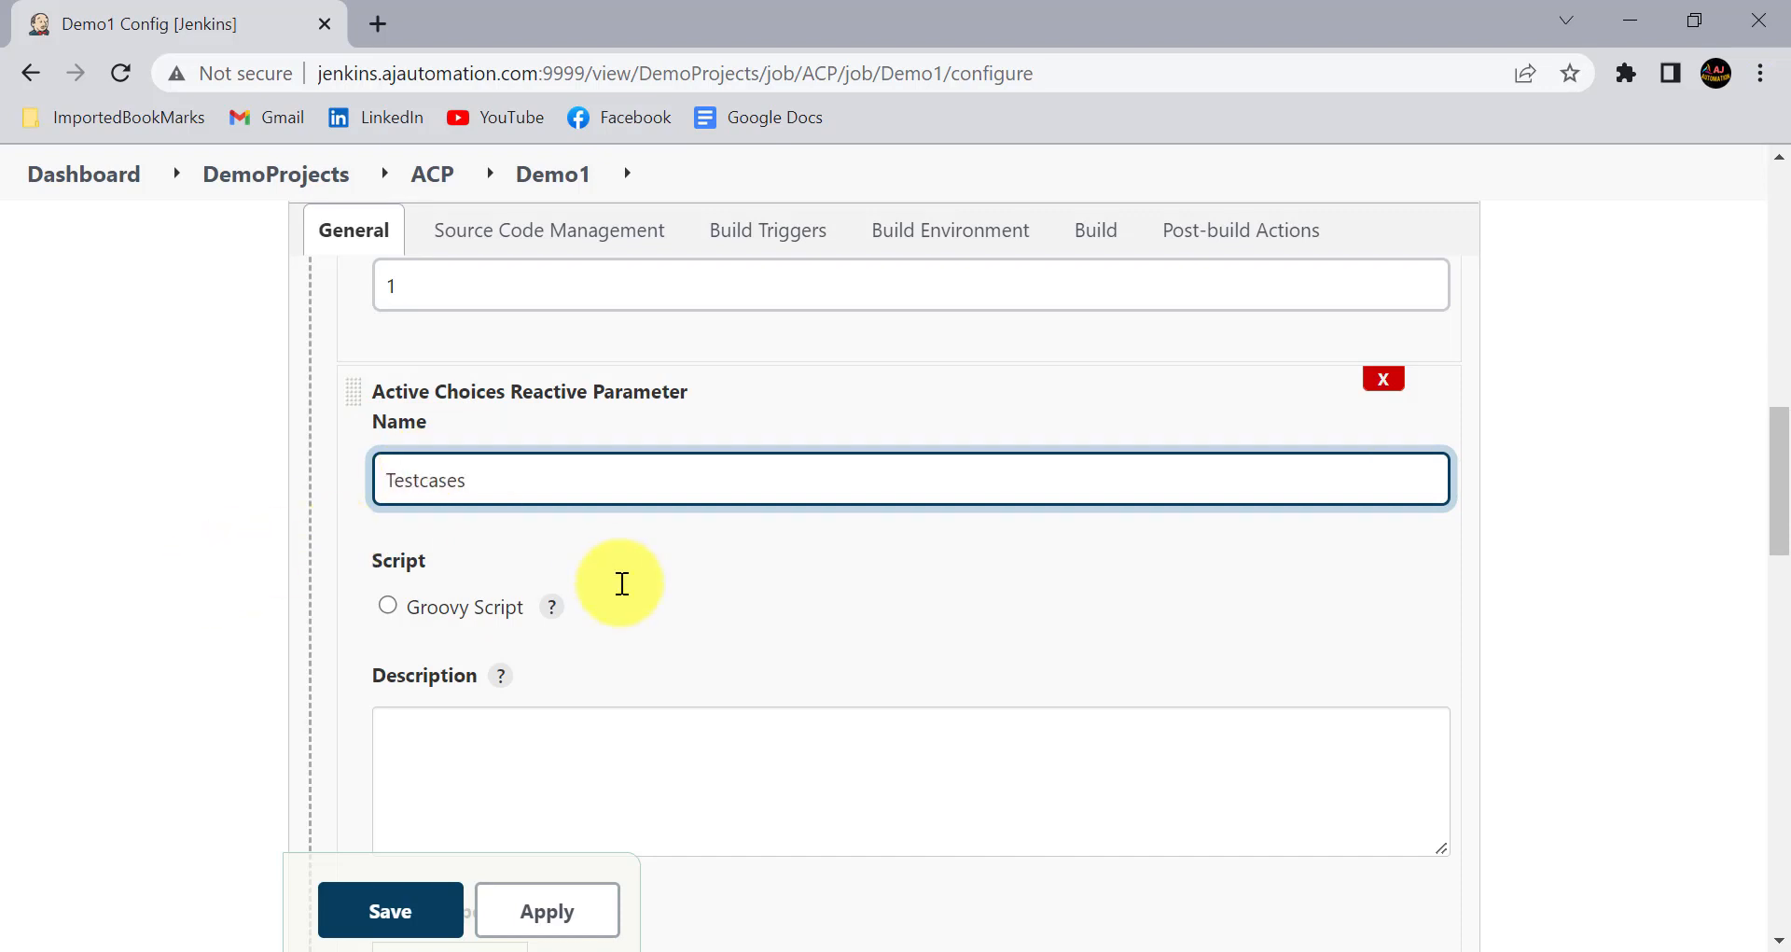
- Enter "Select one or more Testcase(s) to run...." as the description of the Testcases parameter
{"action": "scroll", "coordinate": [620, 584], "scroll_direction": "down", "scroll_amount": 3}
{"action": "left_click", "coordinate": [476, 447]}
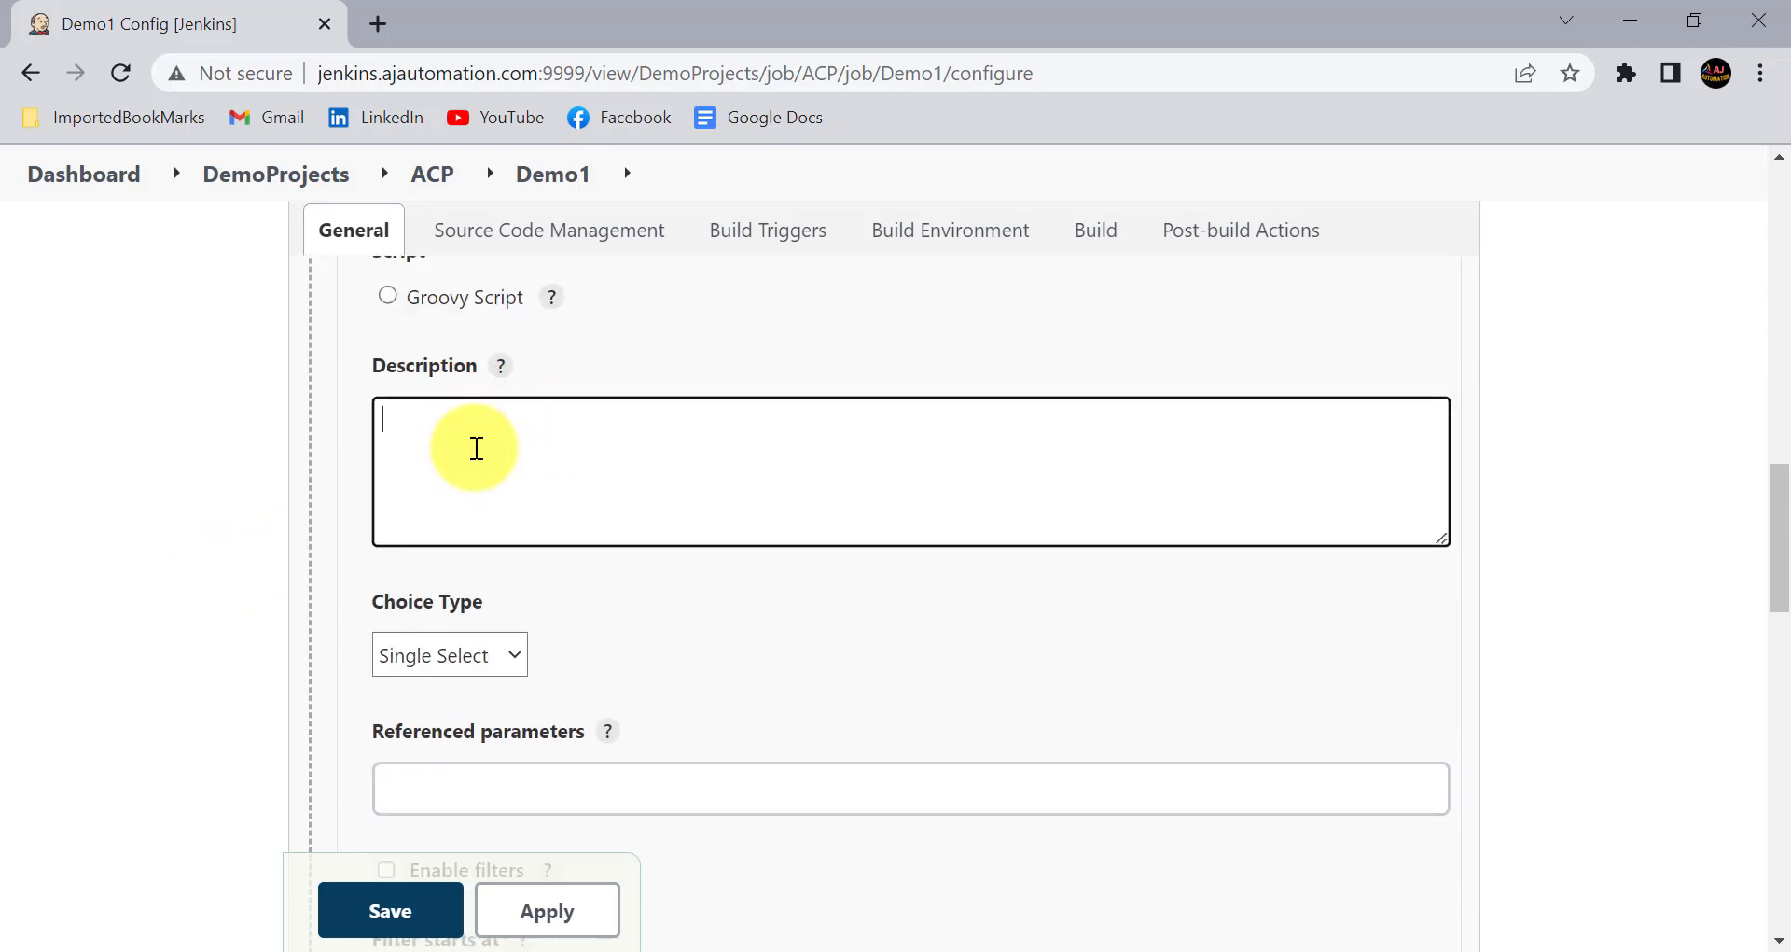
{"action": "type", "text": "Select one or more Testcase(s) to run...."}
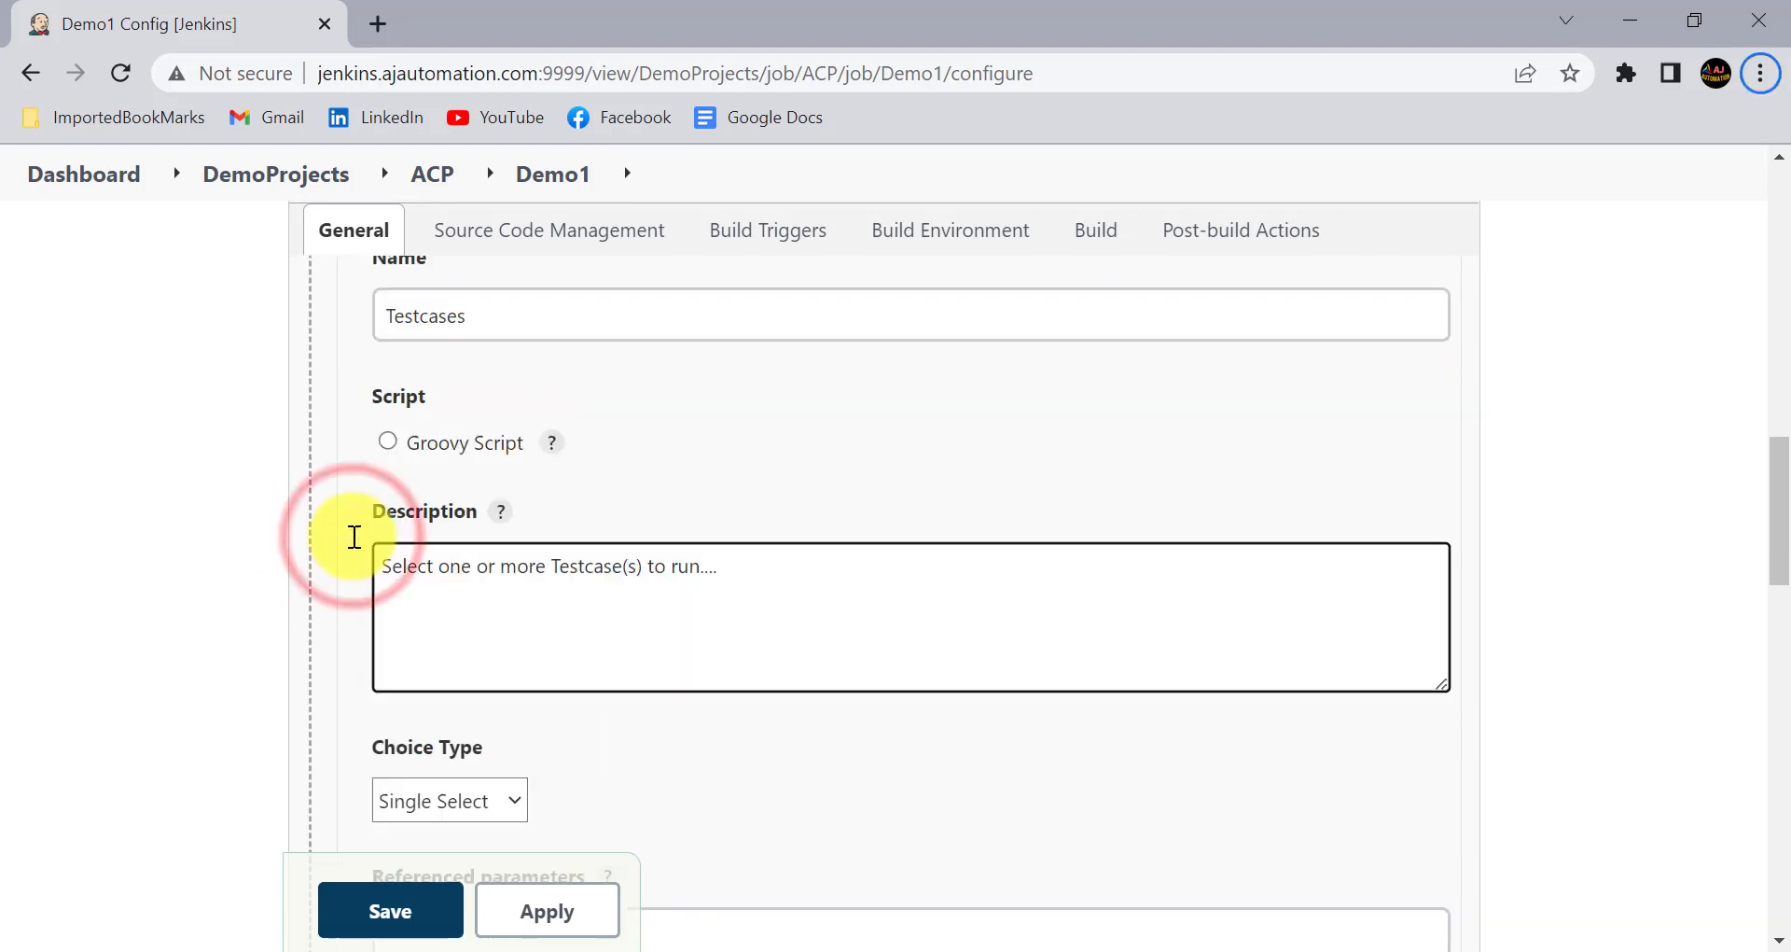
{"action": "left_click_drag", "start_coordinate": [354, 560], "coordinate": [759, 584]}
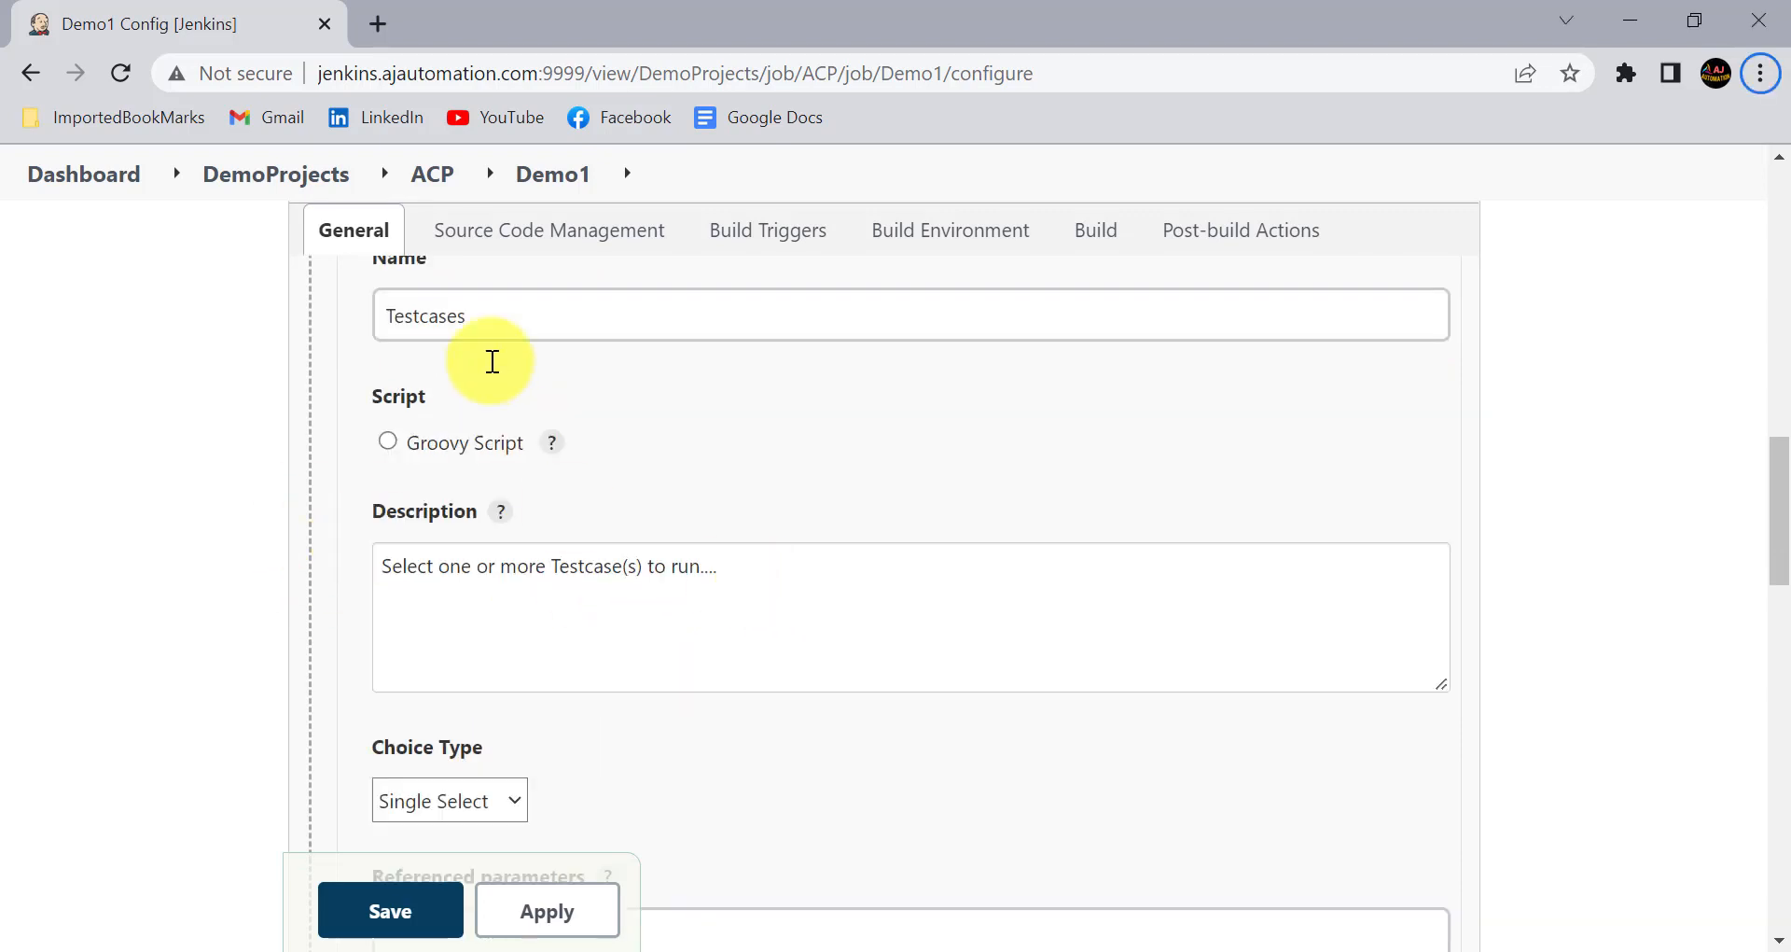
{"action": "scroll", "coordinate": [485, 383], "scroll_direction": "up", "scroll_amount": 1}
{"action": "left_click", "coordinate": [470, 420]}
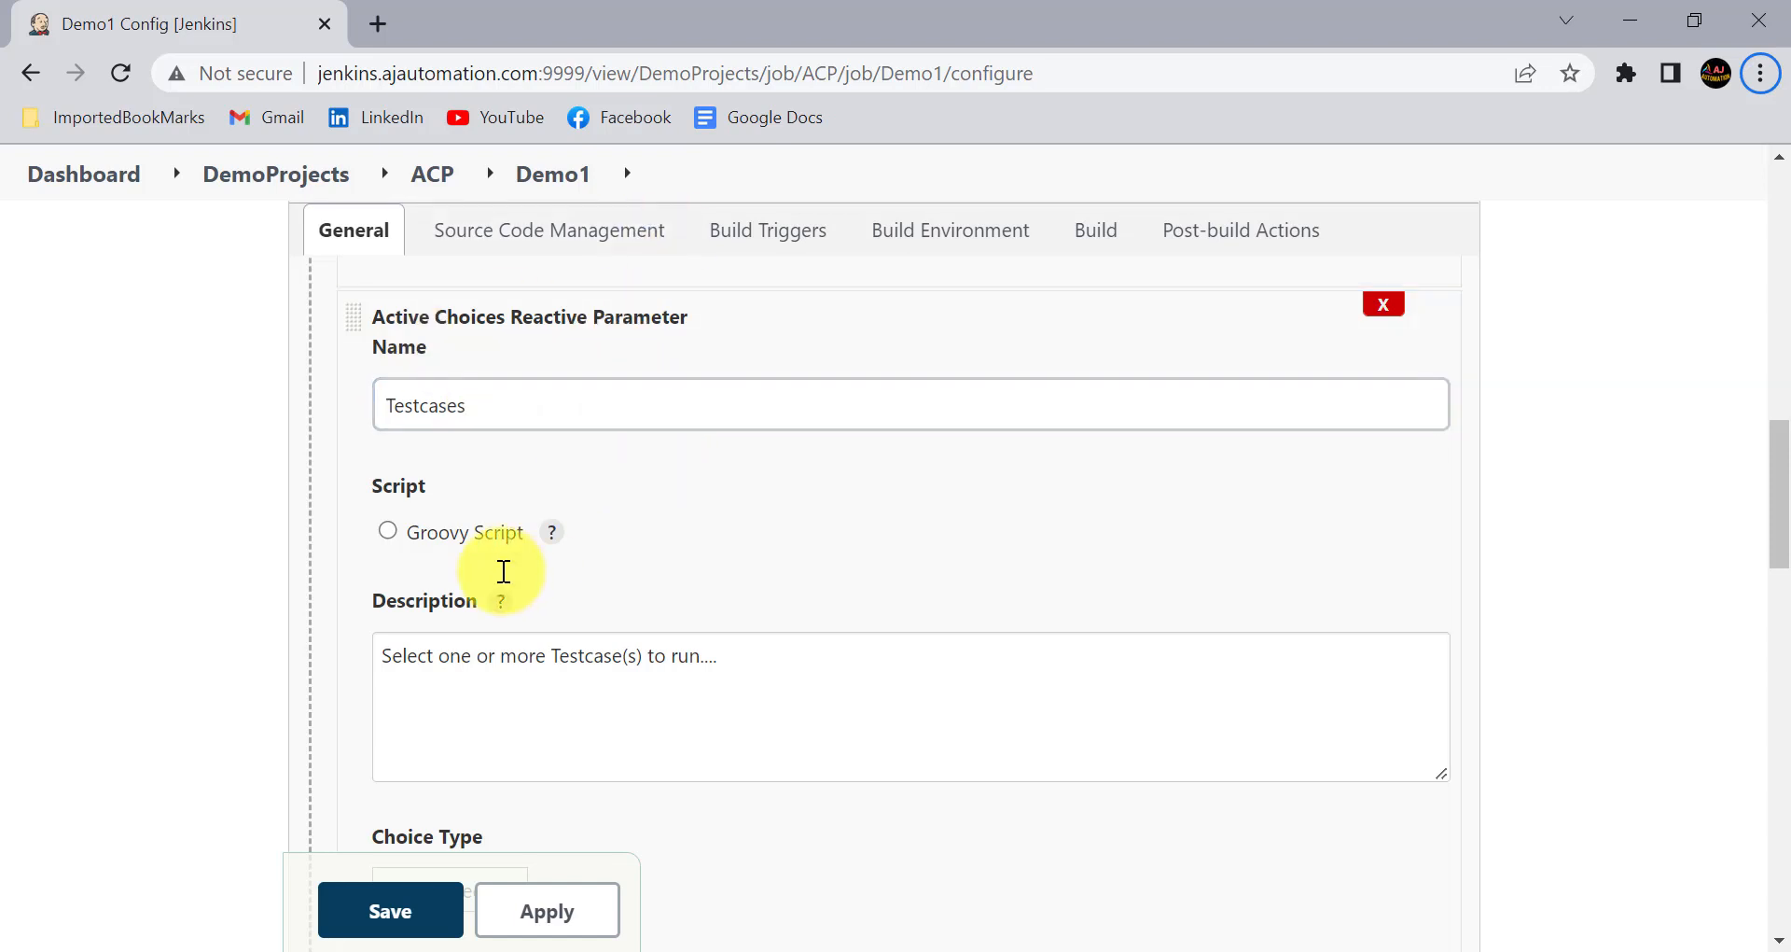
- Set the choice type of the Testcases parameter to Multi Select
{"action": "scroll", "coordinate": [503, 571], "scroll_direction": "down", "scroll_amount": 1}
{"action": "scroll", "coordinate": [504, 571], "scroll_direction": "down", "scroll_amount": 2}
{"action": "scroll", "coordinate": [619, 596], "scroll_direction": "down", "scroll_amount": 1}
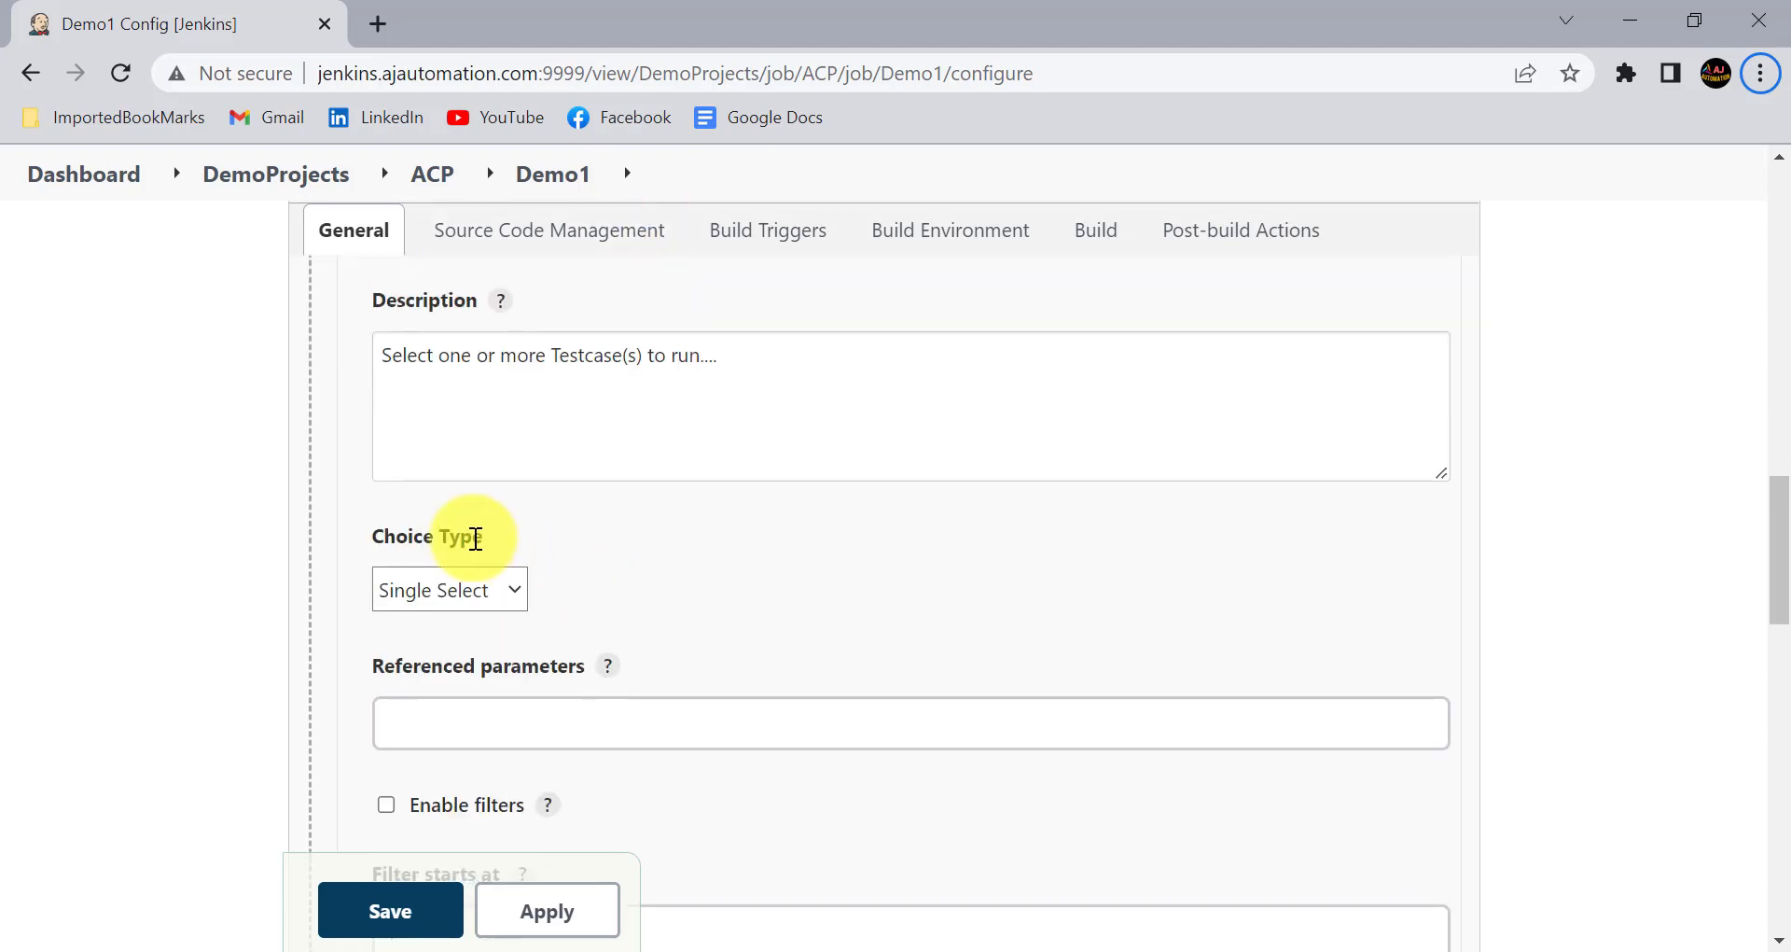
{"action": "left_click", "coordinate": [478, 601]}
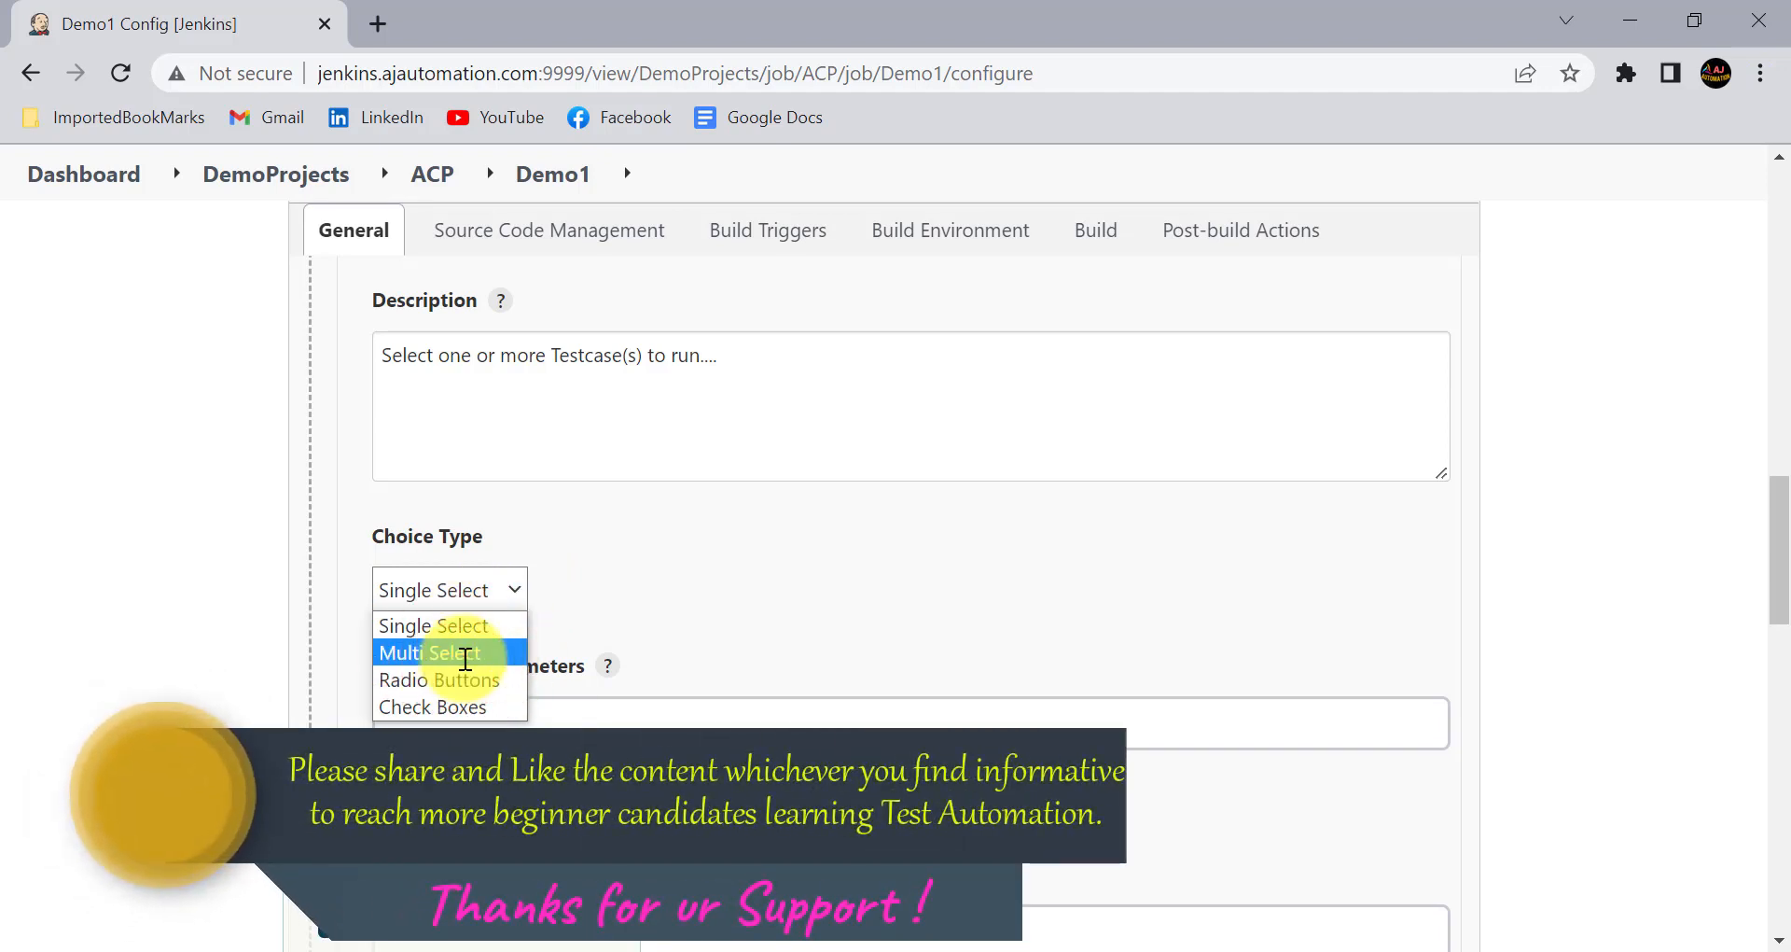
{"action": "left_click", "coordinate": [462, 652]}
- Copy the name AutomationType from the Active Choices Parameter for use as a reference in the Testcases parameter
{"action": "scroll", "coordinate": [595, 588], "scroll_direction": "down", "scroll_amount": 2}
{"action": "left_click", "coordinate": [486, 563]}
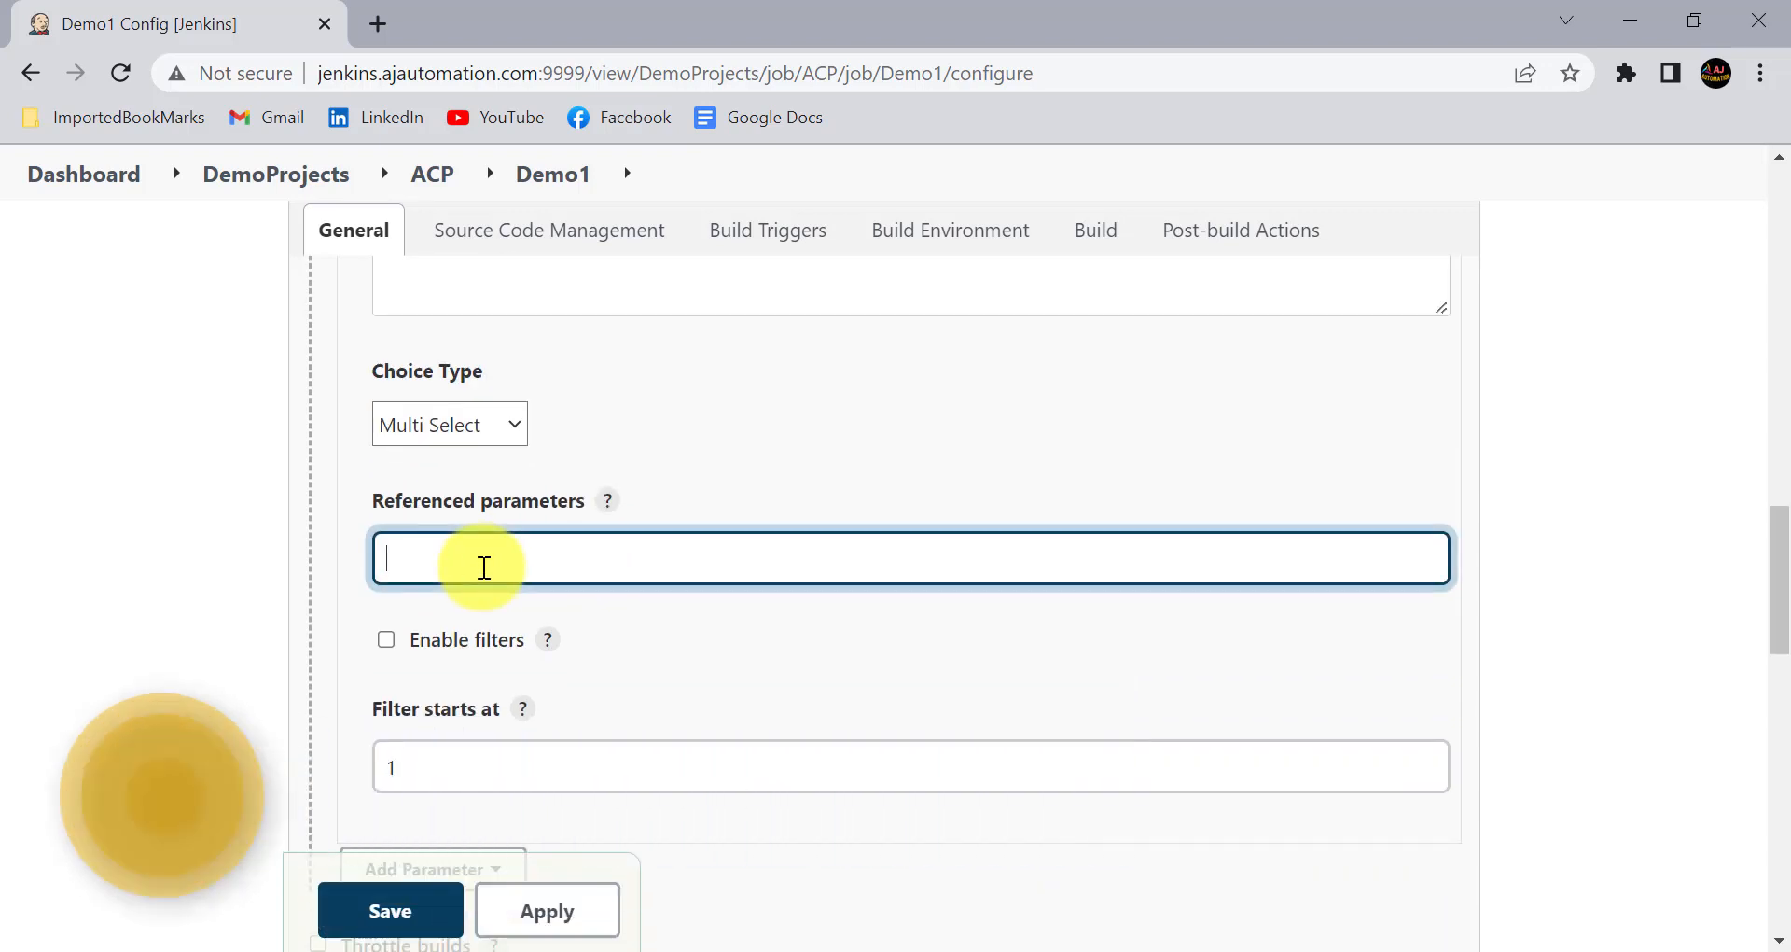
{"action": "scroll", "coordinate": [671, 500], "scroll_direction": "up", "scroll_amount": 6}
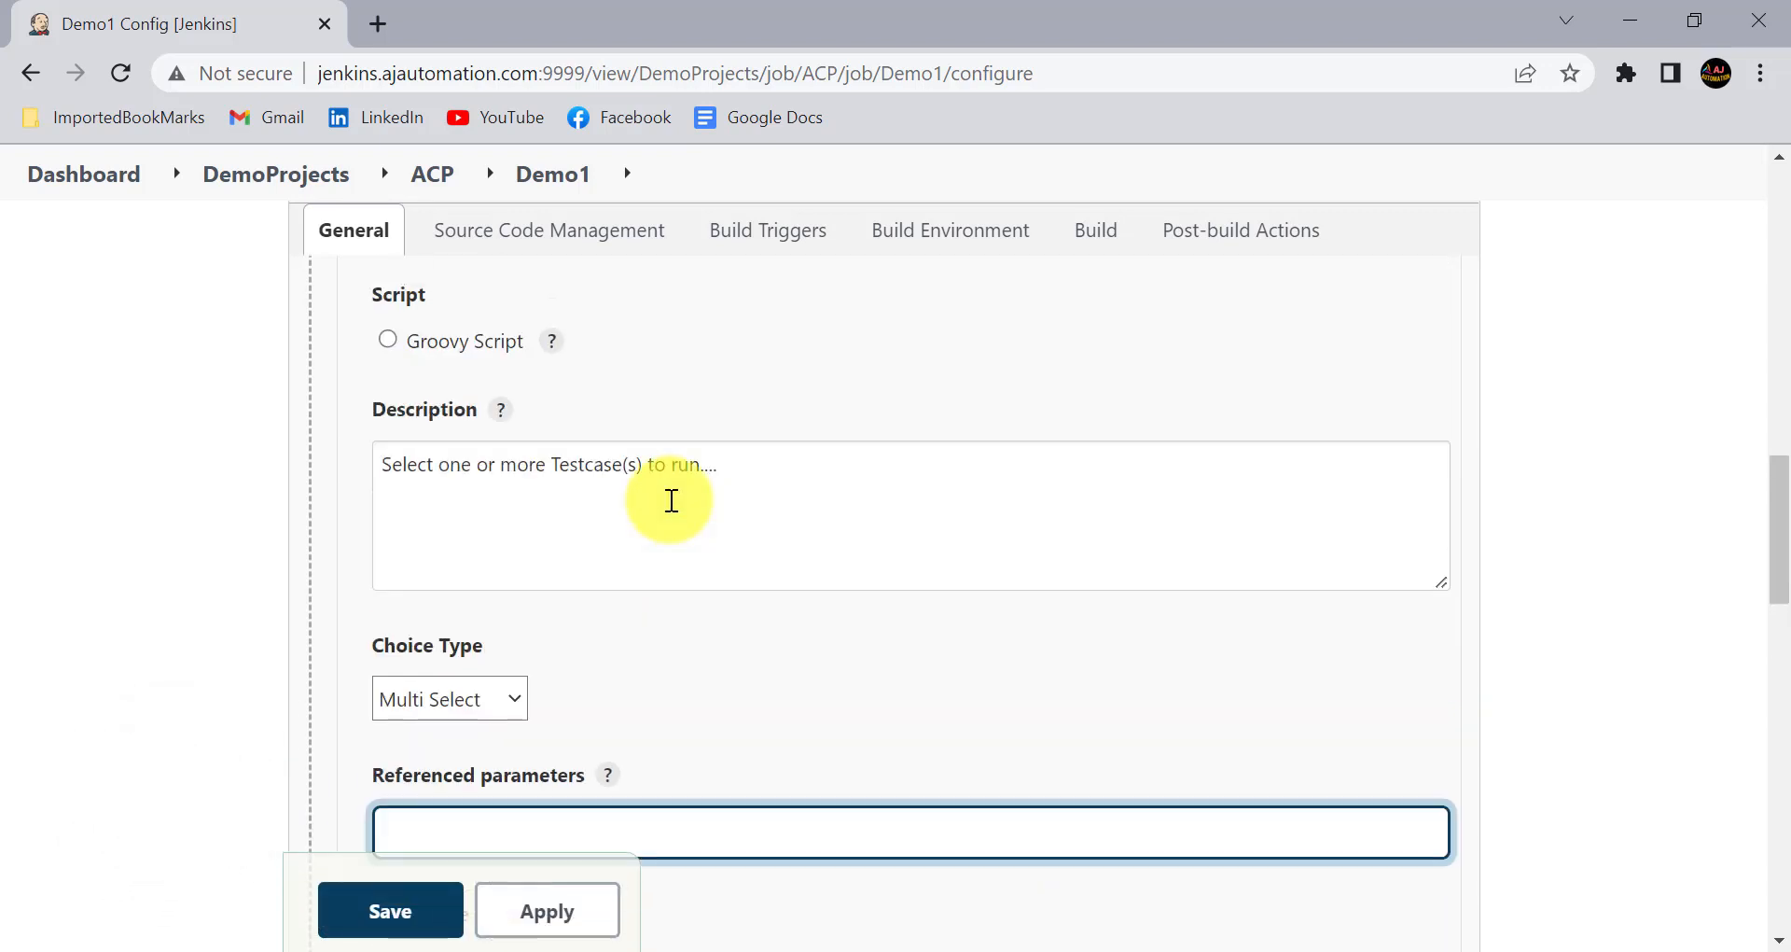
{"action": "scroll", "coordinate": [572, 432], "scroll_direction": "up", "scroll_amount": 2}
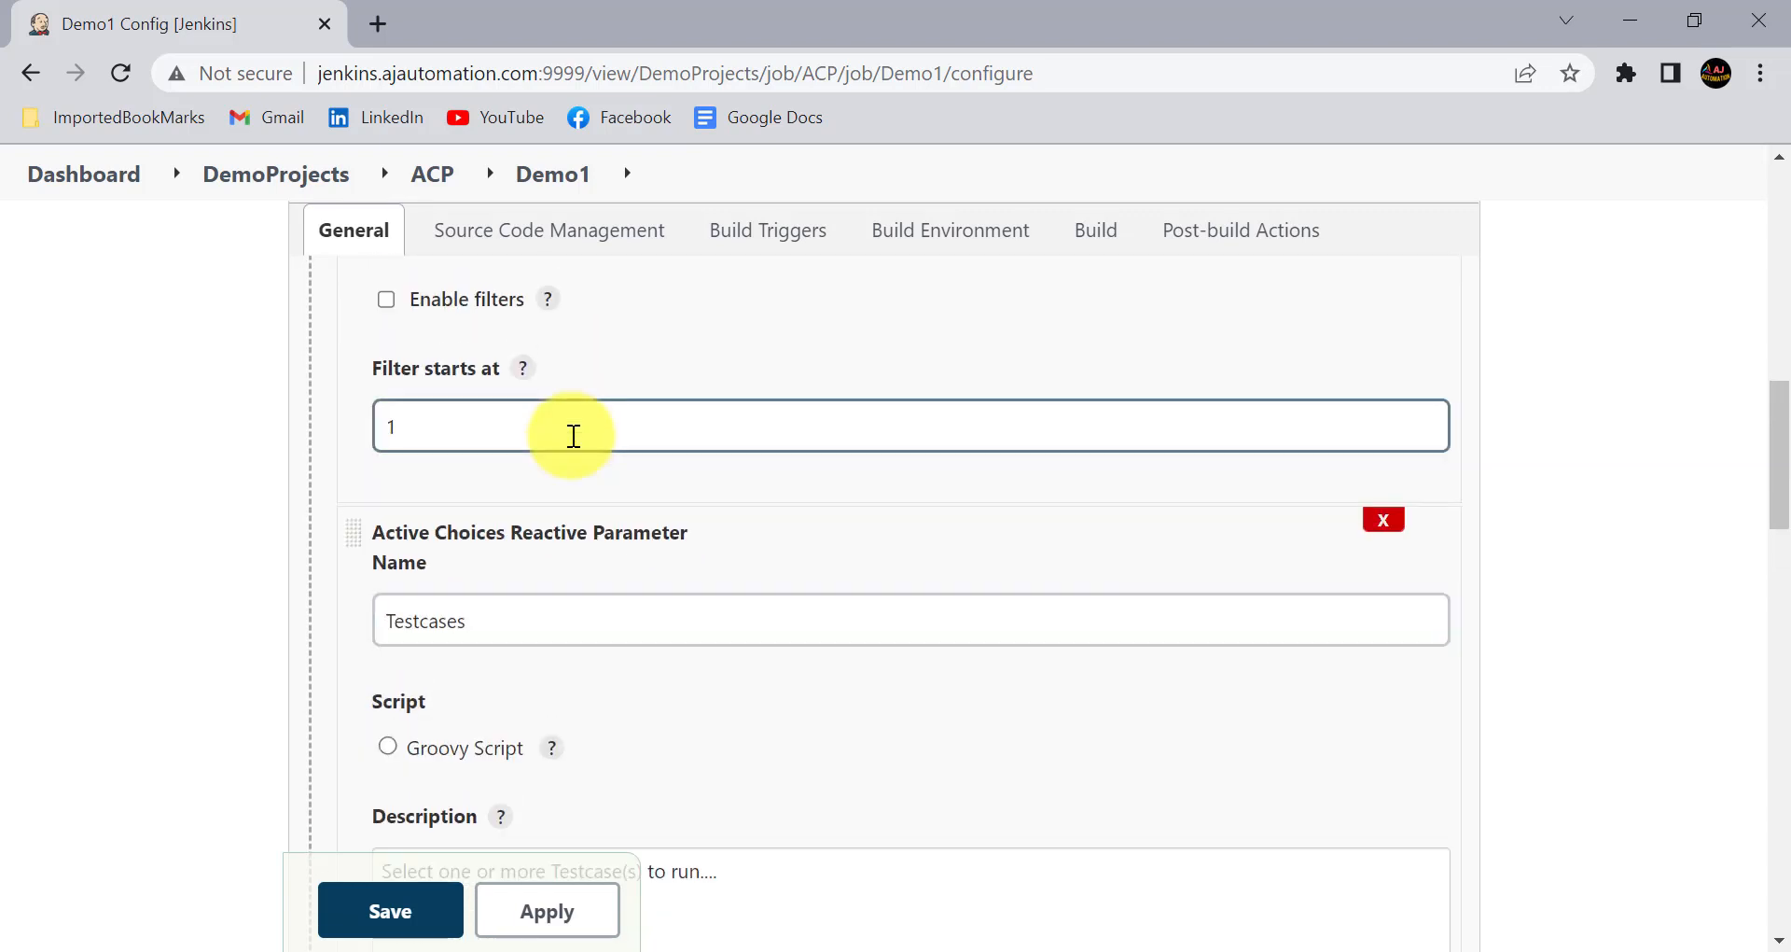
{"action": "left_click", "coordinate": [472, 634]}
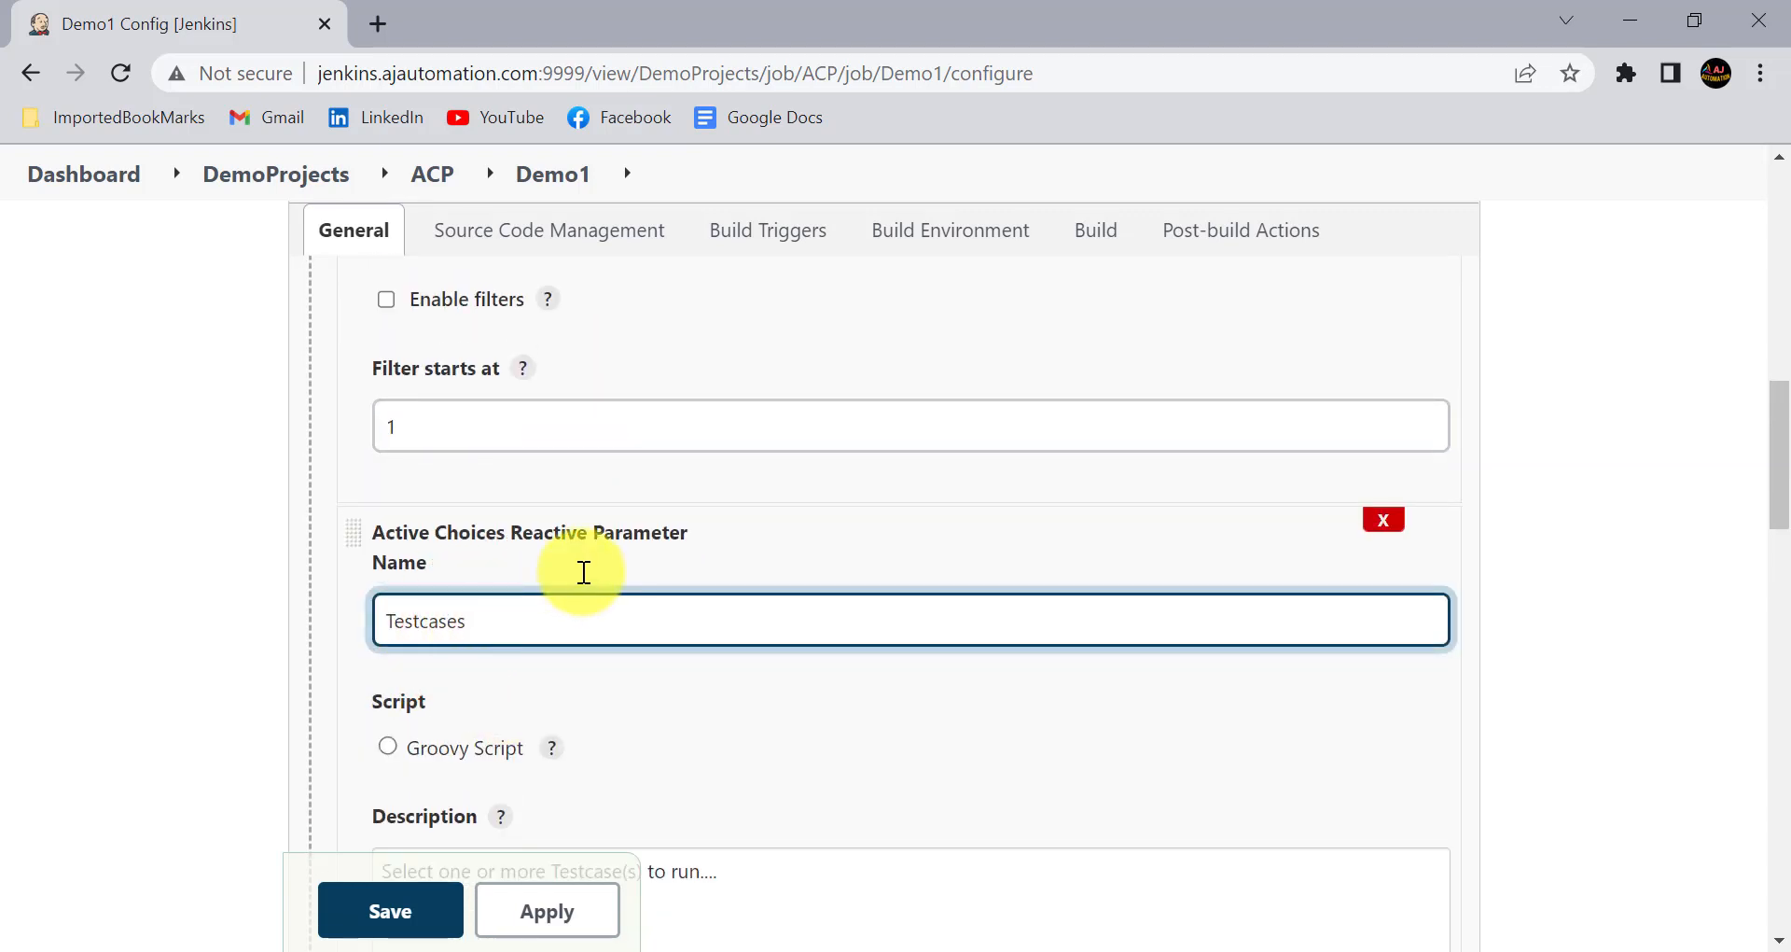
{"action": "scroll", "coordinate": [579, 572], "scroll_direction": "up", "scroll_amount": 3}
{"action": "scroll", "coordinate": [584, 572], "scroll_direction": "up", "scroll_amount": 12}
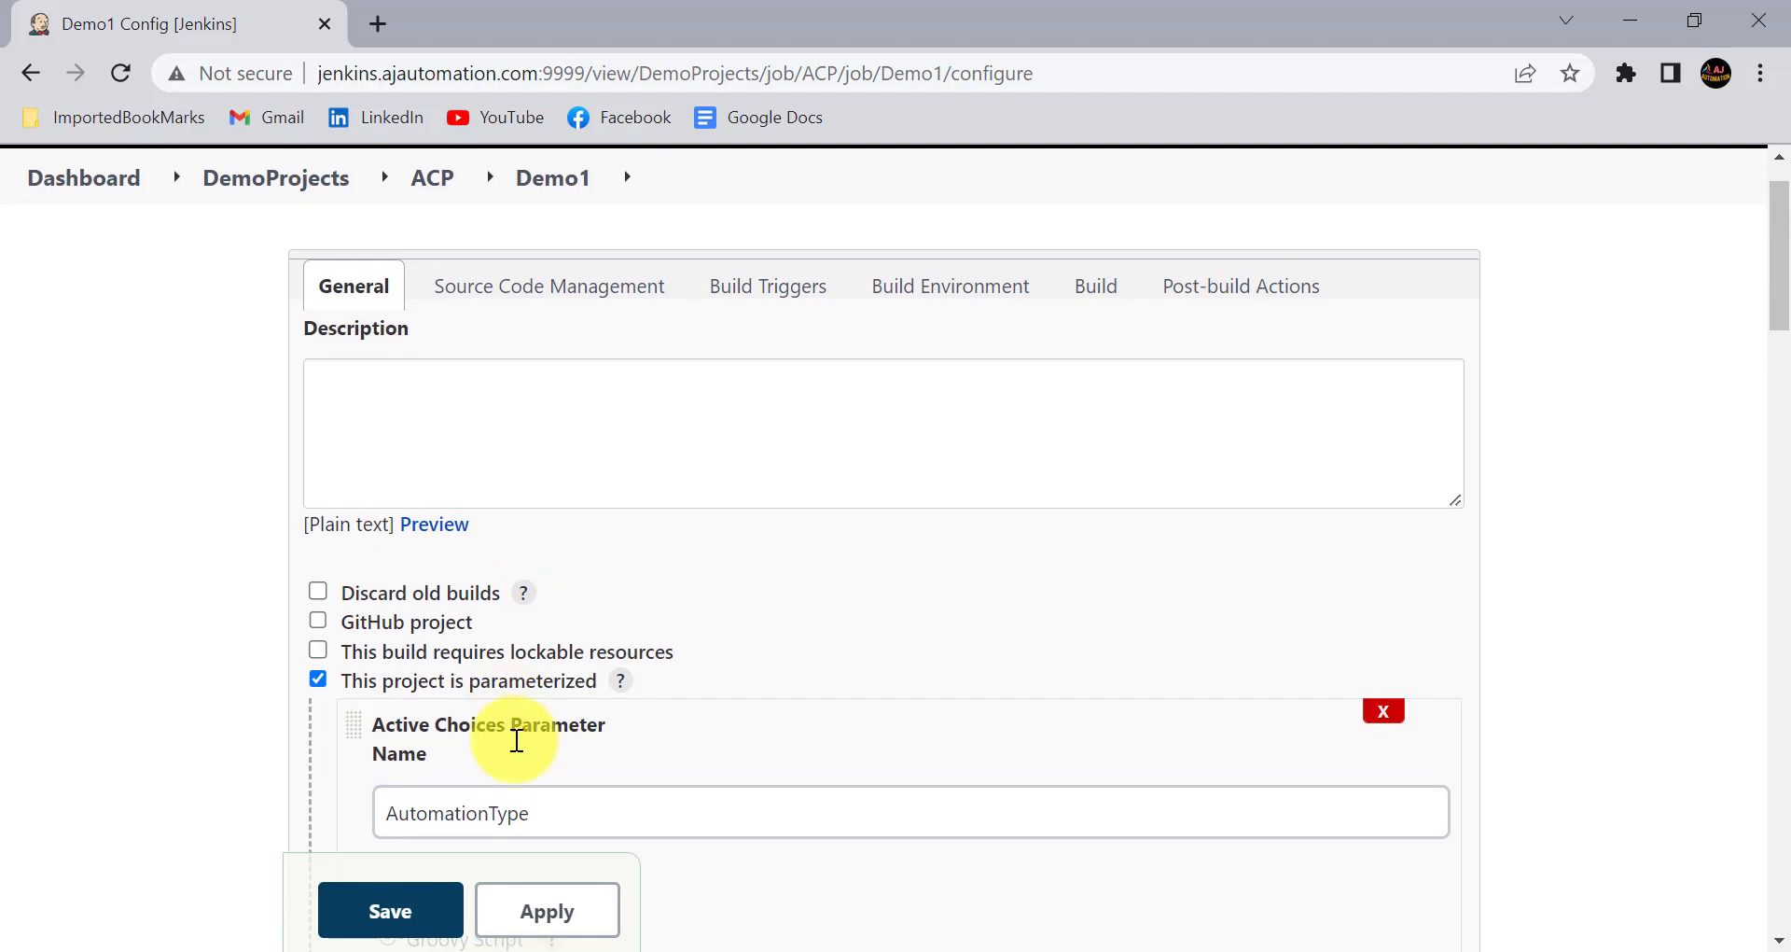
{"action": "scroll", "coordinate": [513, 742], "scroll_direction": "down", "scroll_amount": 1}
{"action": "double_click", "coordinate": [506, 745]}
{"action": "key", "text": "ctrl+c"}
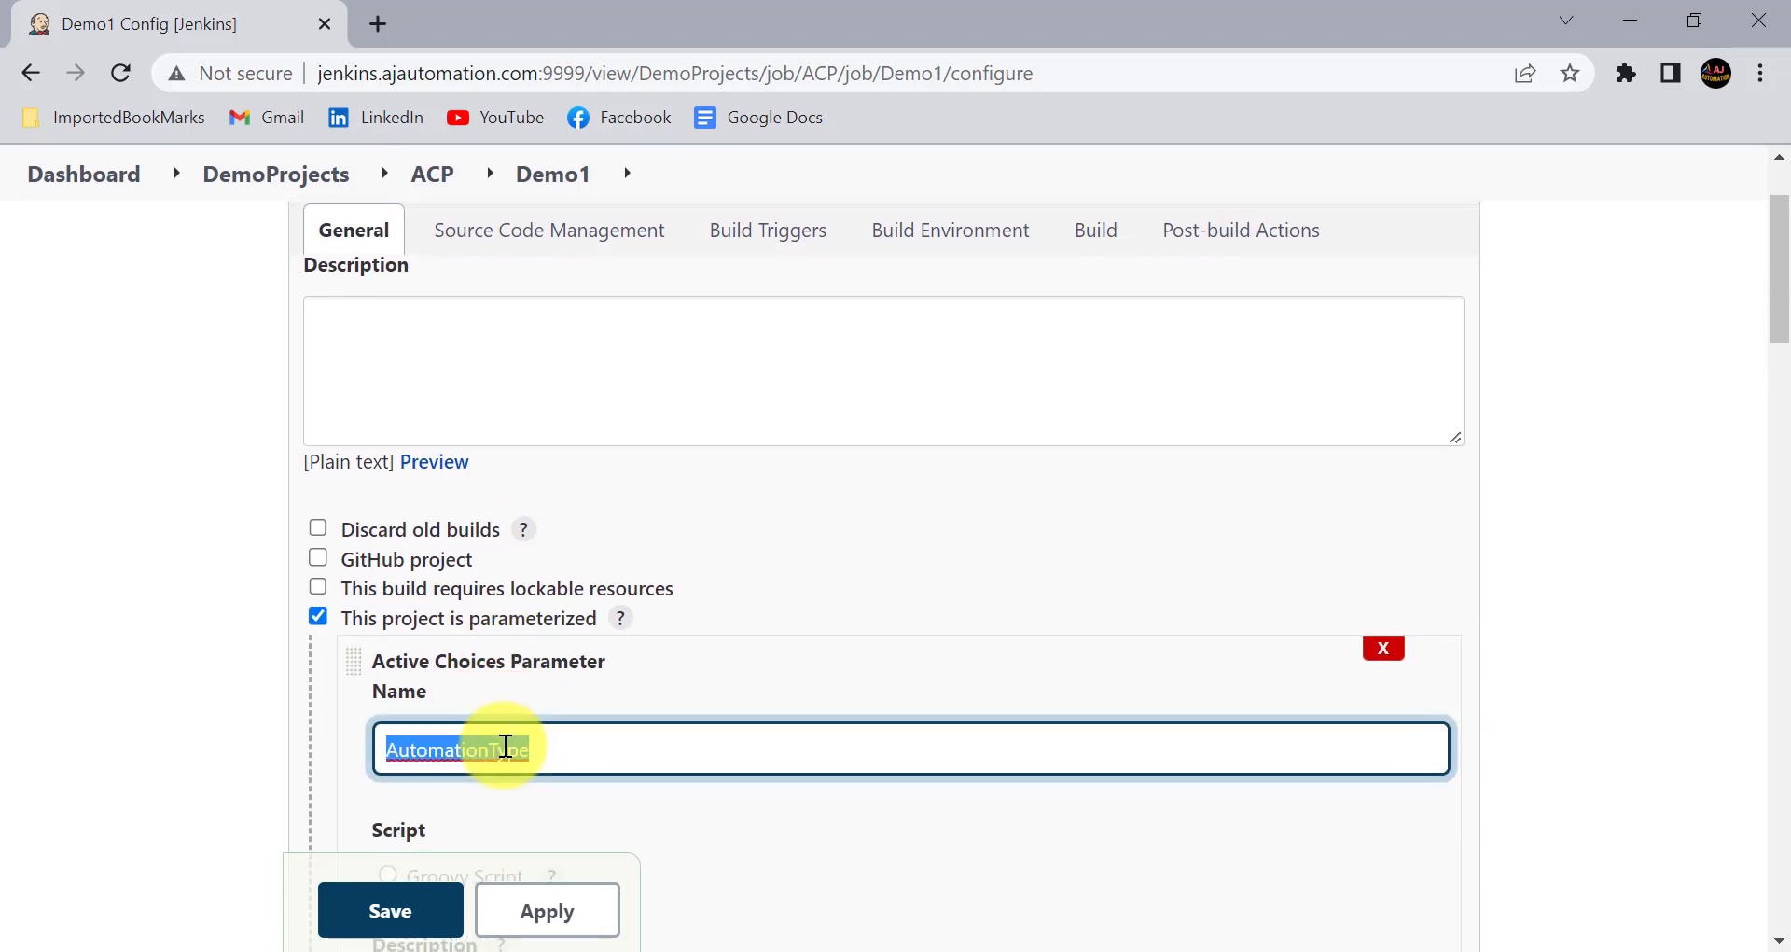
- Paste AutomationType as the referenced parameter of the Testcases parameter
{"action": "scroll", "coordinate": [505, 745], "scroll_direction": "down", "scroll_amount": 15}
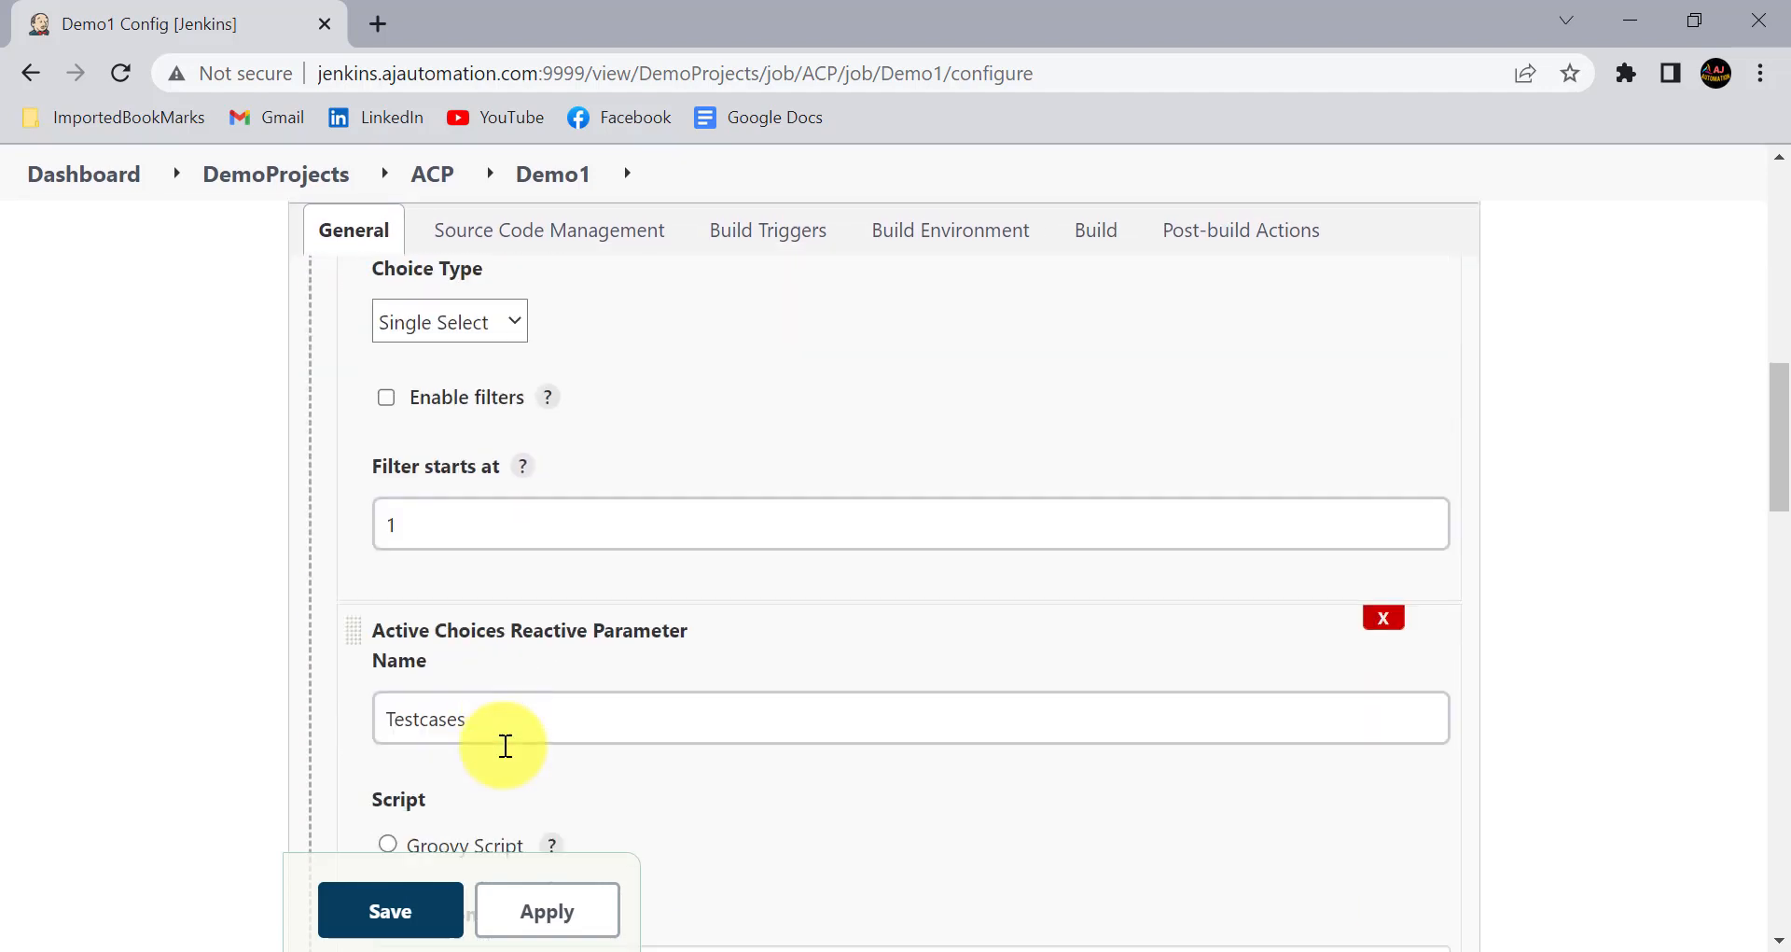
{"action": "scroll", "coordinate": [505, 745], "scroll_direction": "down", "scroll_amount": 1}
{"action": "left_click", "coordinate": [467, 595]}
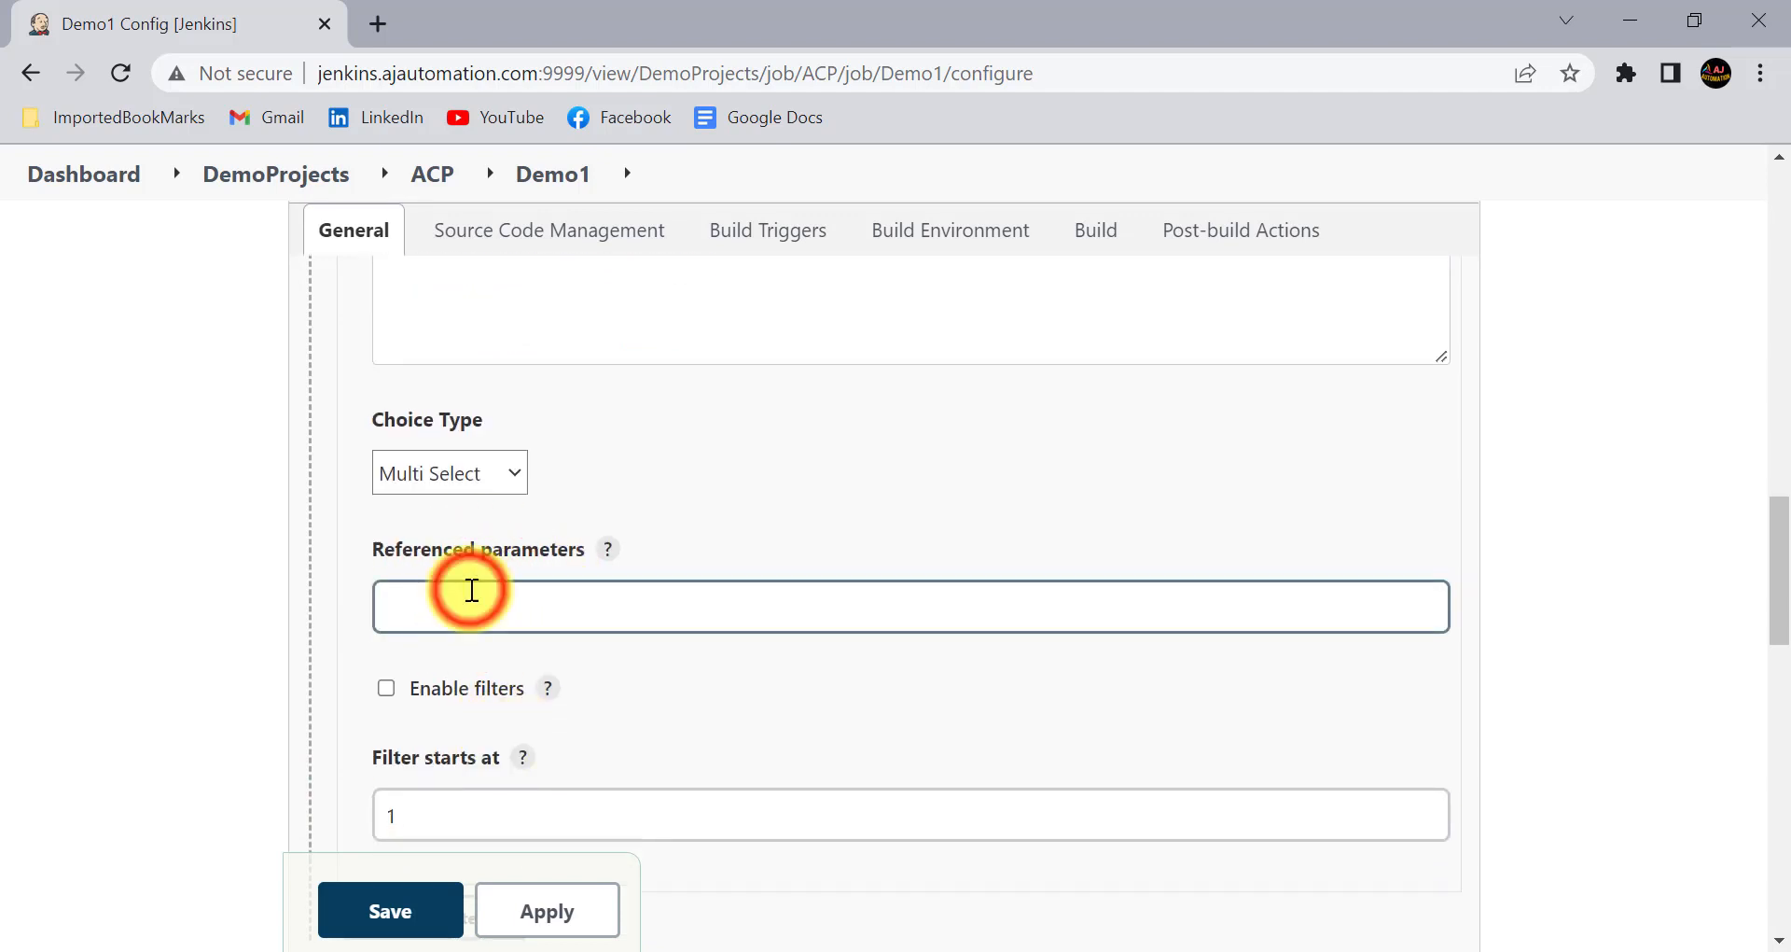
{"action": "key", "text": "ctrl+v"}
{"action": "left_click", "coordinate": [201, 650]}
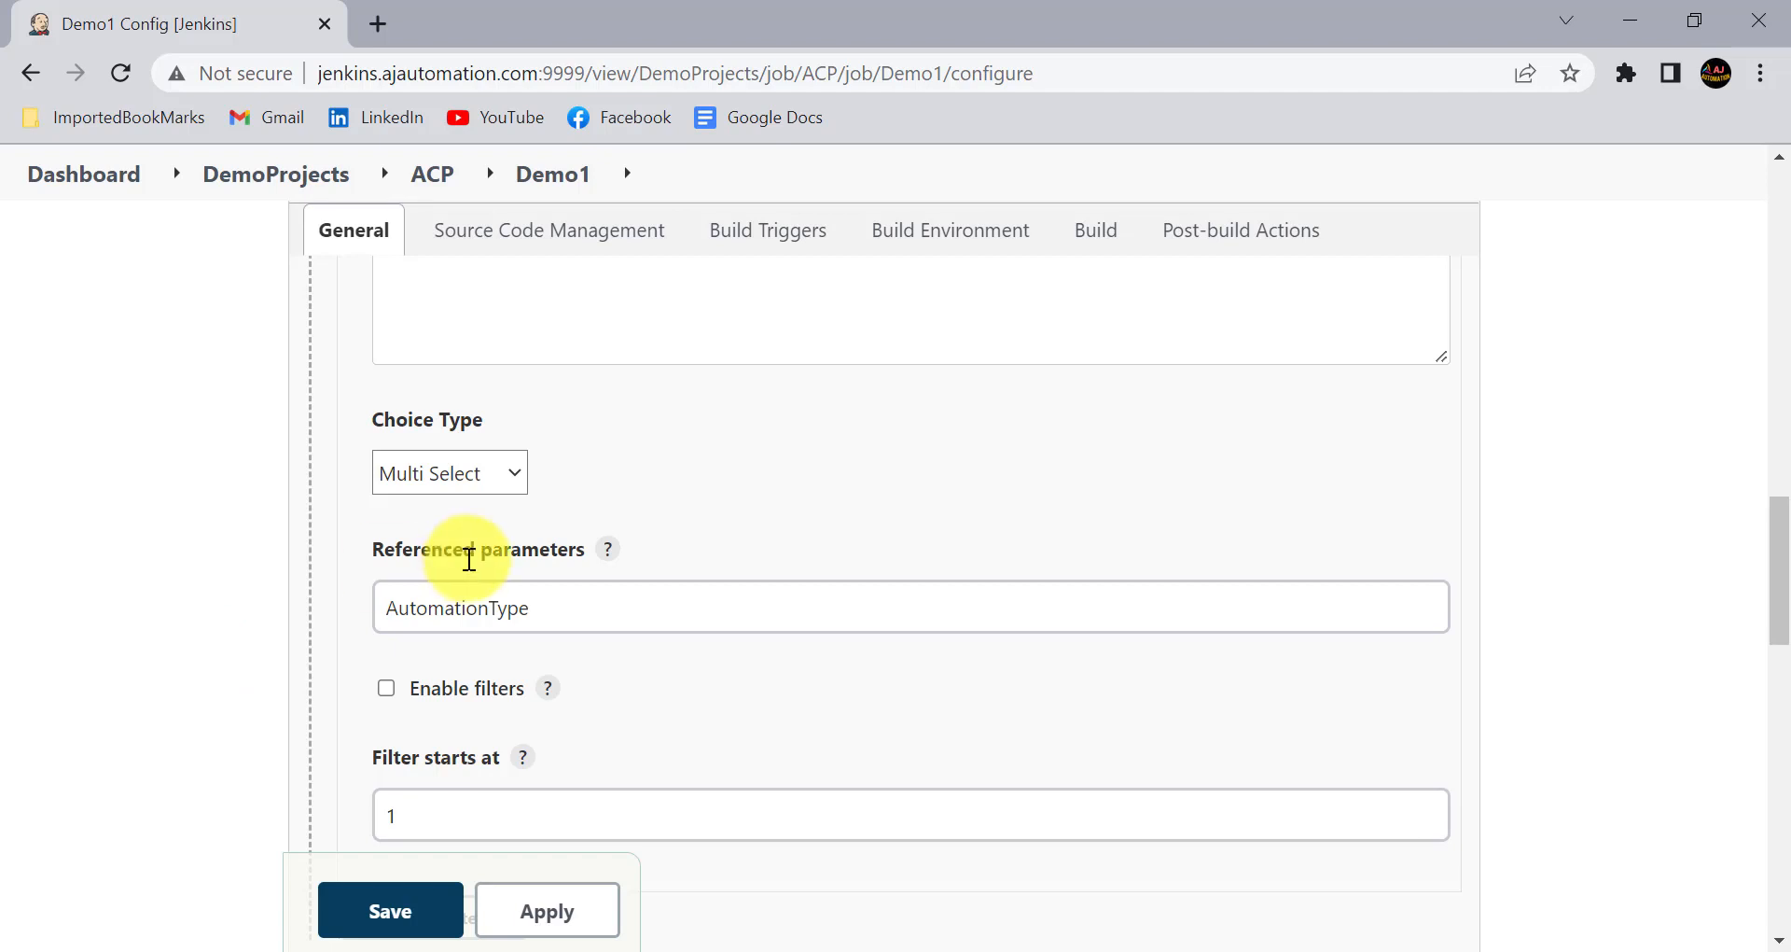
- Apply and save the Demo1 configuration, and open the job's Build with Parameters page
{"action": "scroll", "coordinate": [646, 617], "scroll_direction": "down", "scroll_amount": 2}
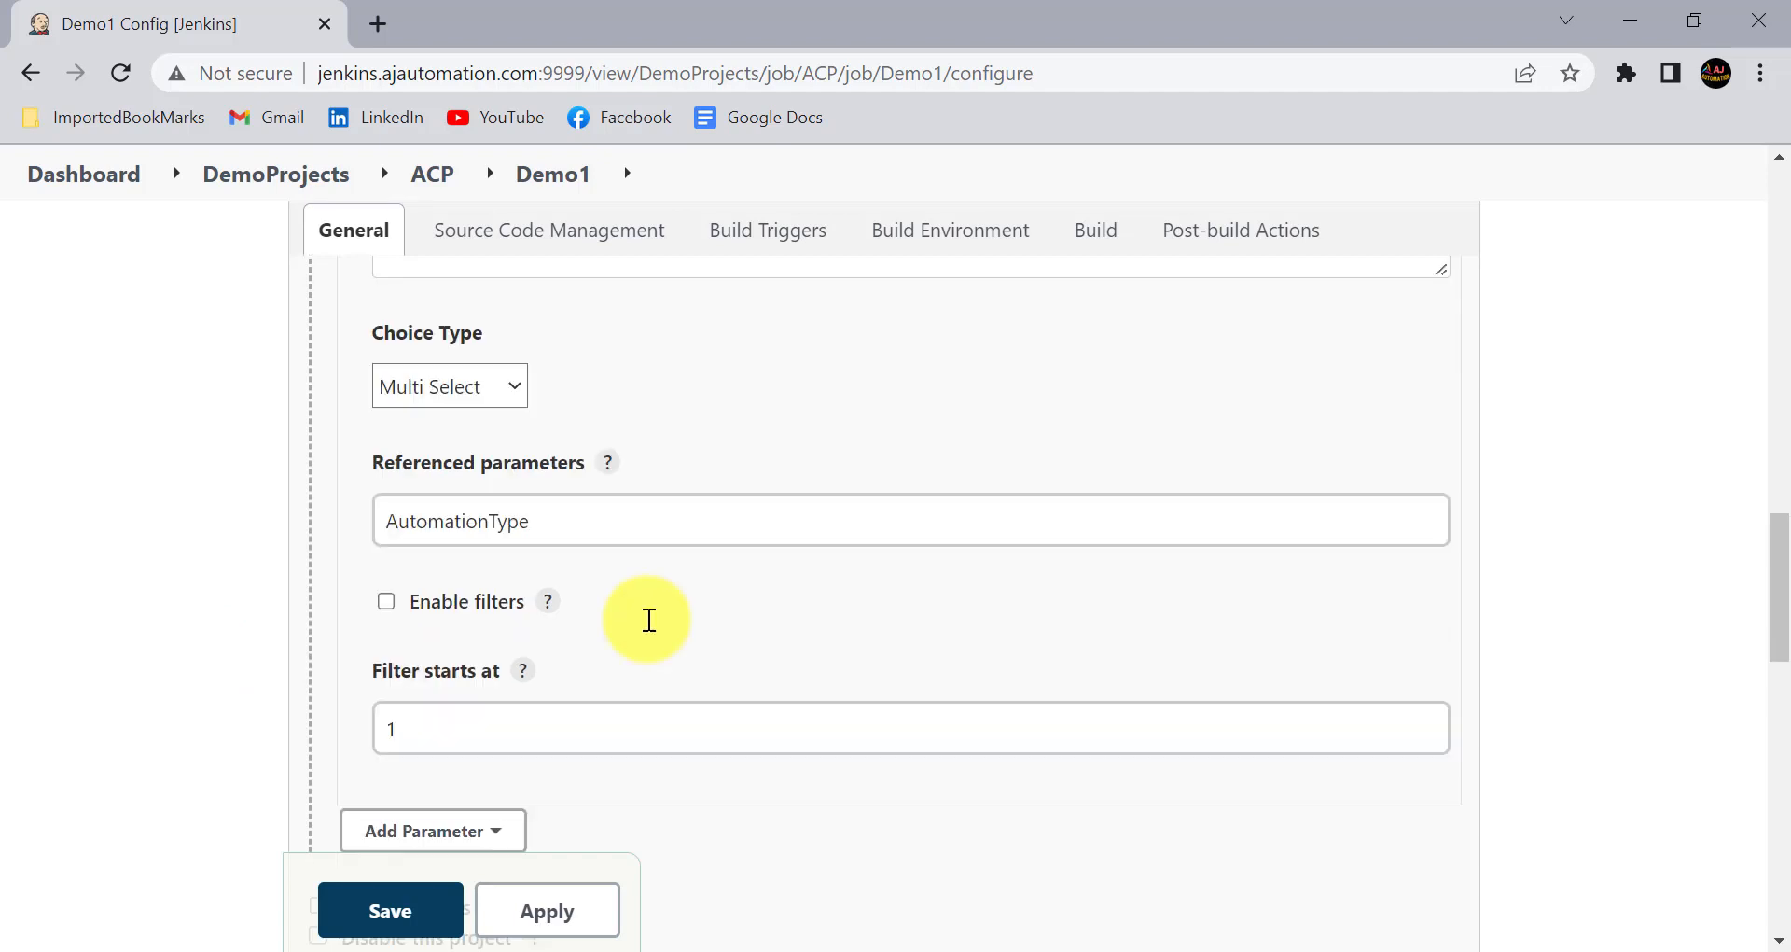
{"action": "left_click", "coordinate": [596, 913]}
{"action": "left_click", "coordinate": [387, 906]}
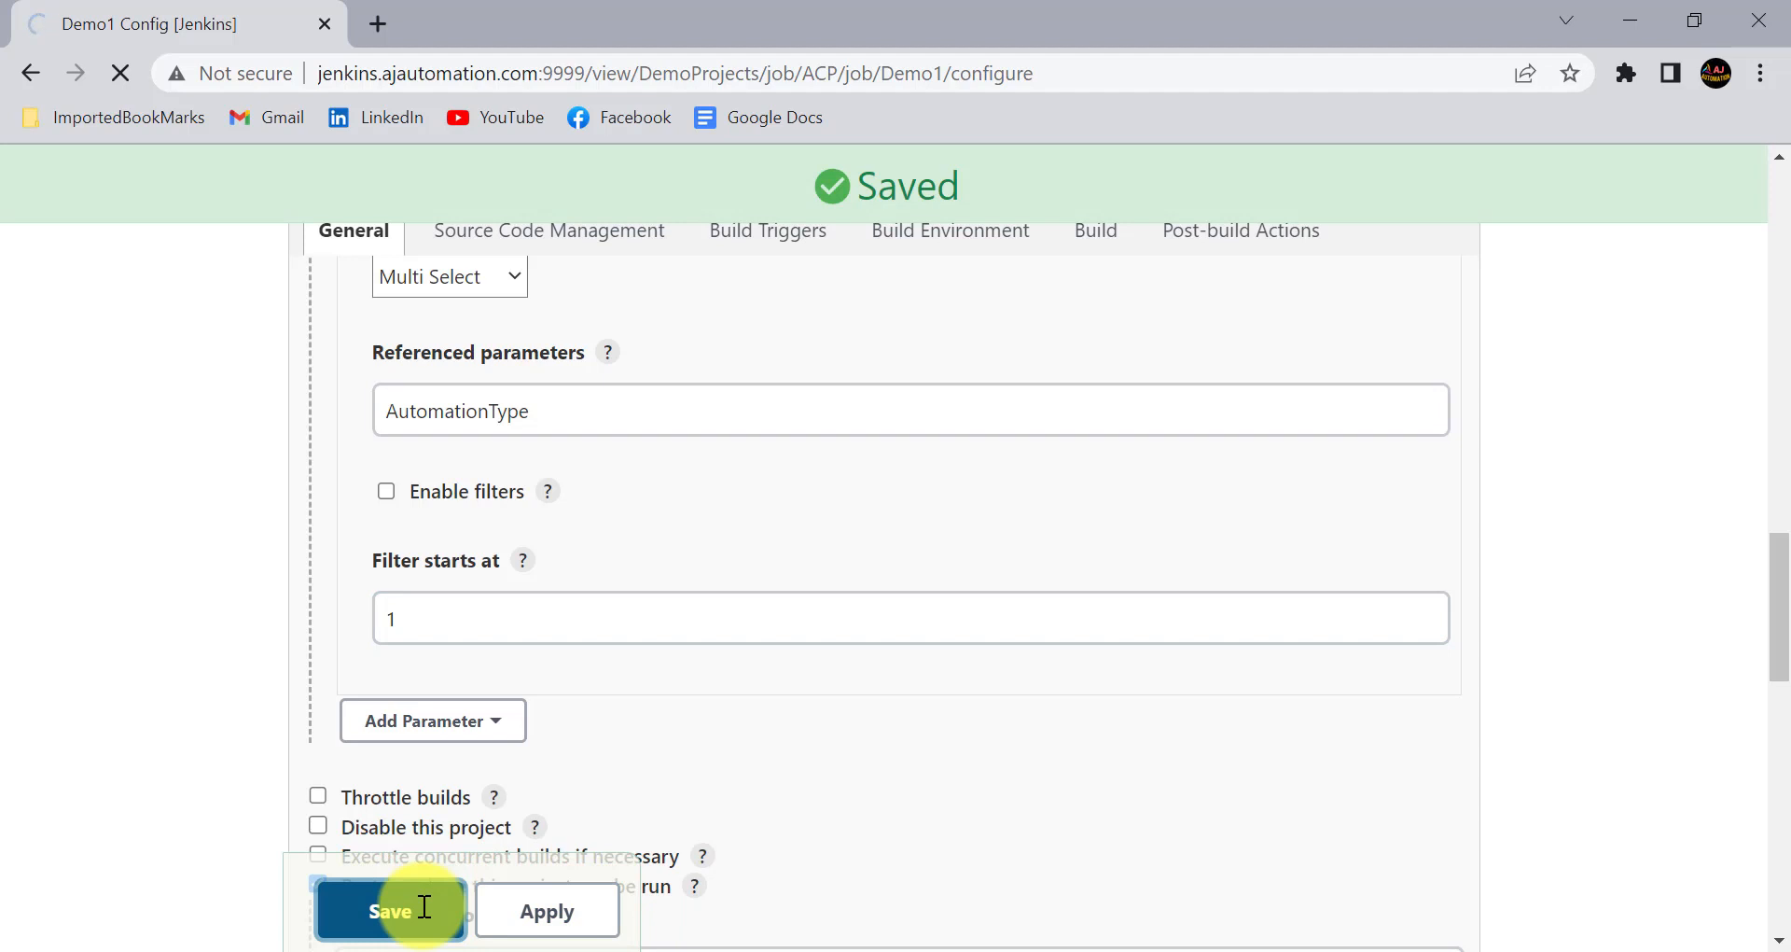
{"action": "left_click", "coordinate": [230, 580]}
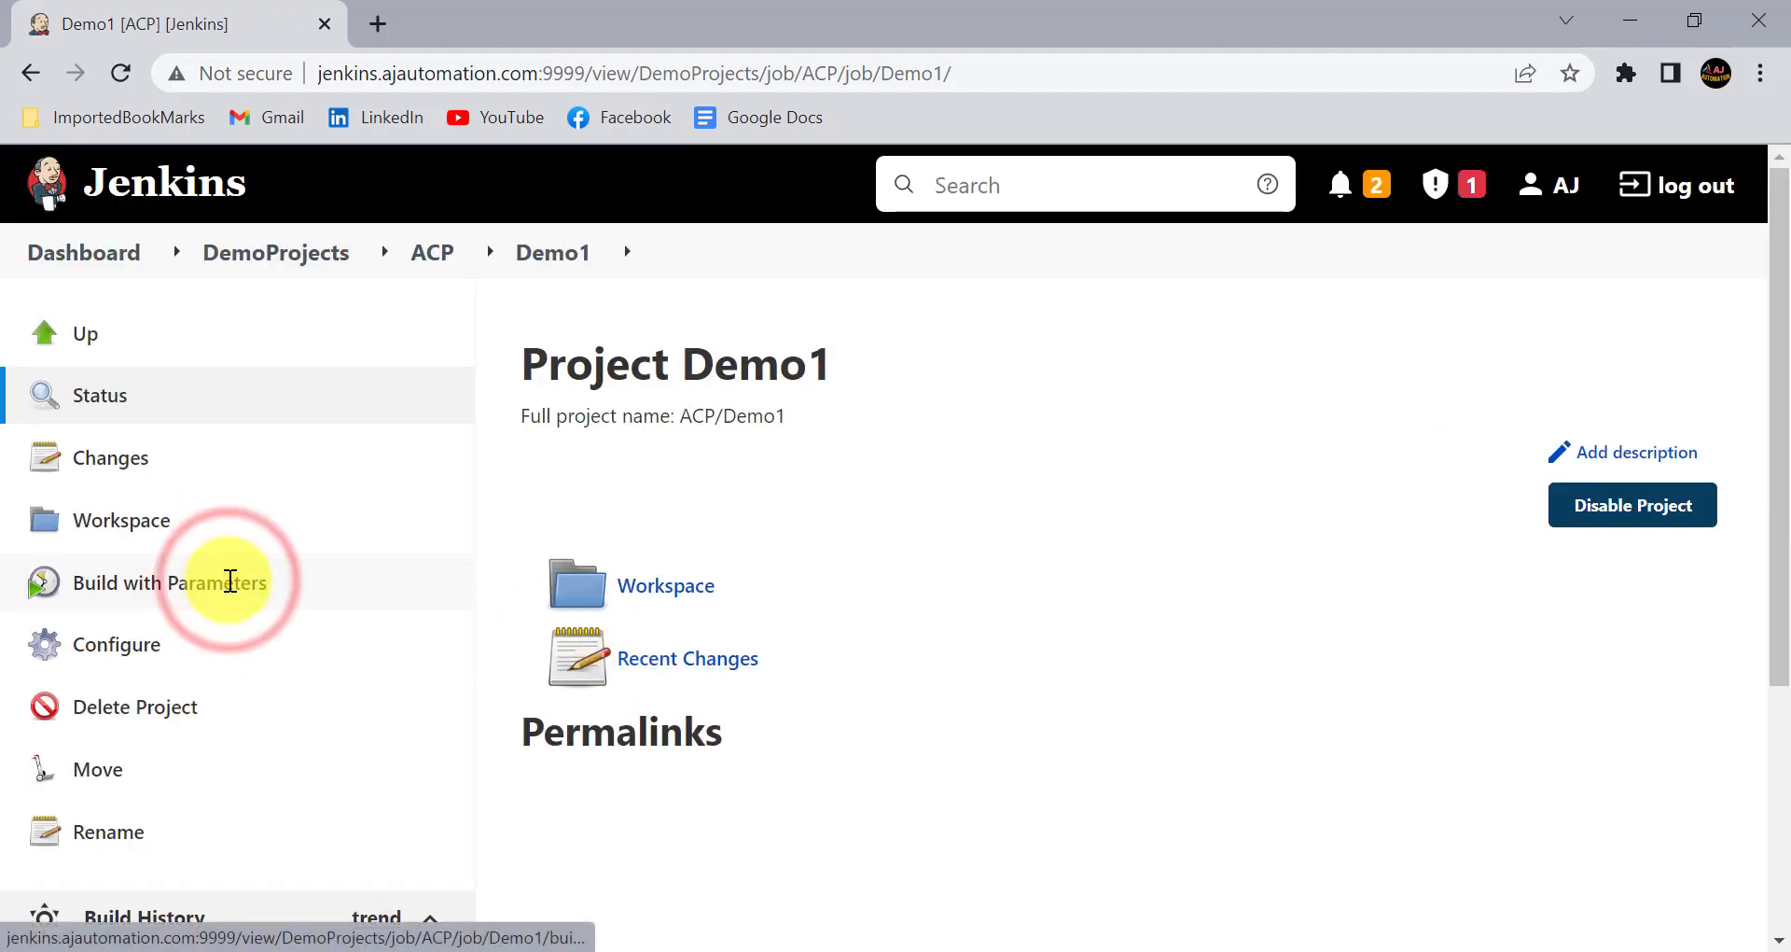
{"action": "scroll", "coordinate": [840, 539], "scroll_direction": "down", "scroll_amount": 1}
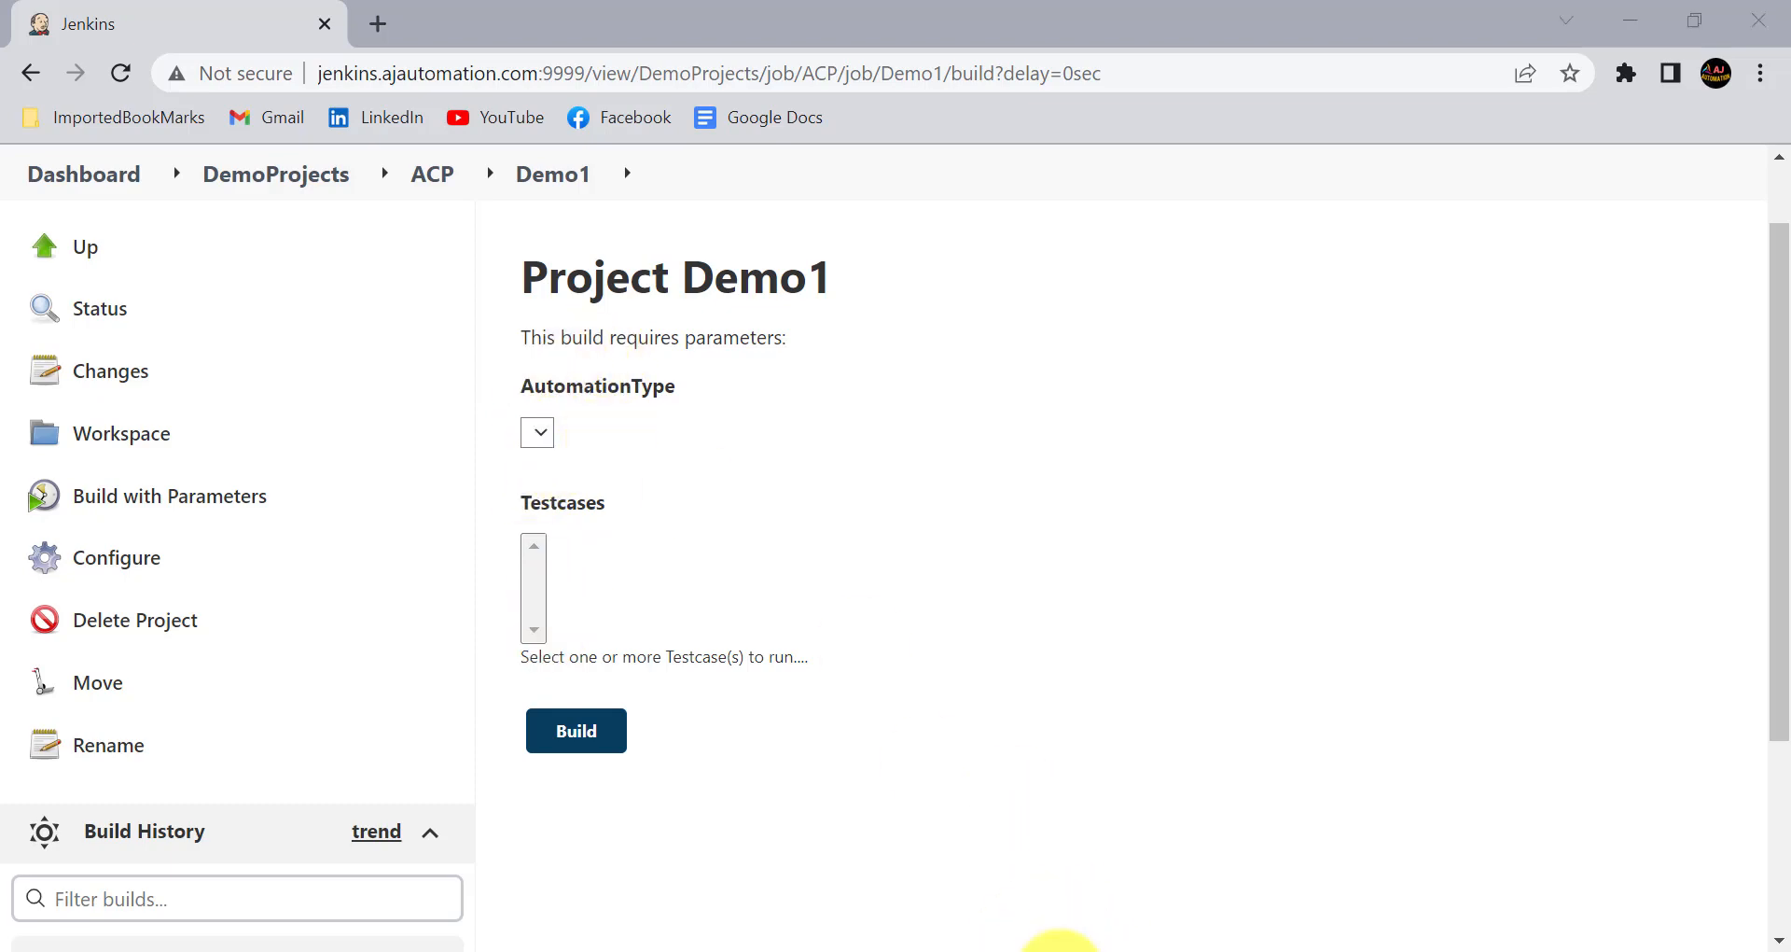
- Switch to the Jenkins Sessions notes in Notepad and review the item on parameter values with Groovy Script
{"action": "left_click", "coordinate": [1061, 950]}
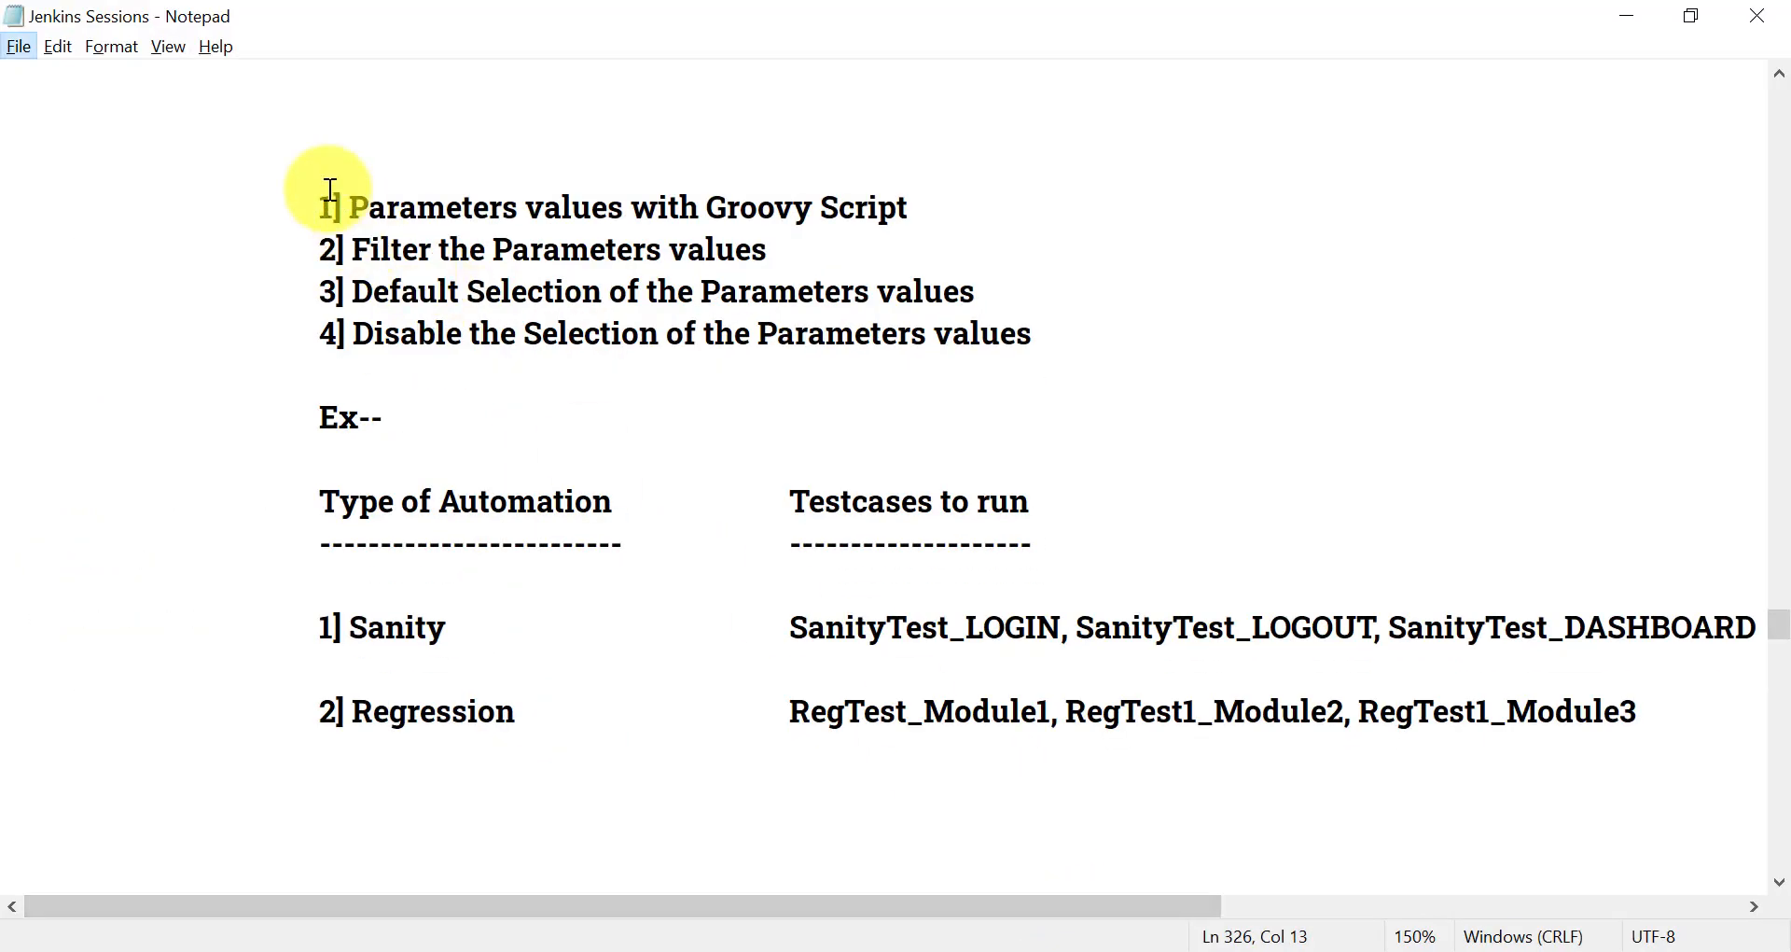
{"action": "left_click_drag", "start_coordinate": [302, 171], "coordinate": [943, 233]}
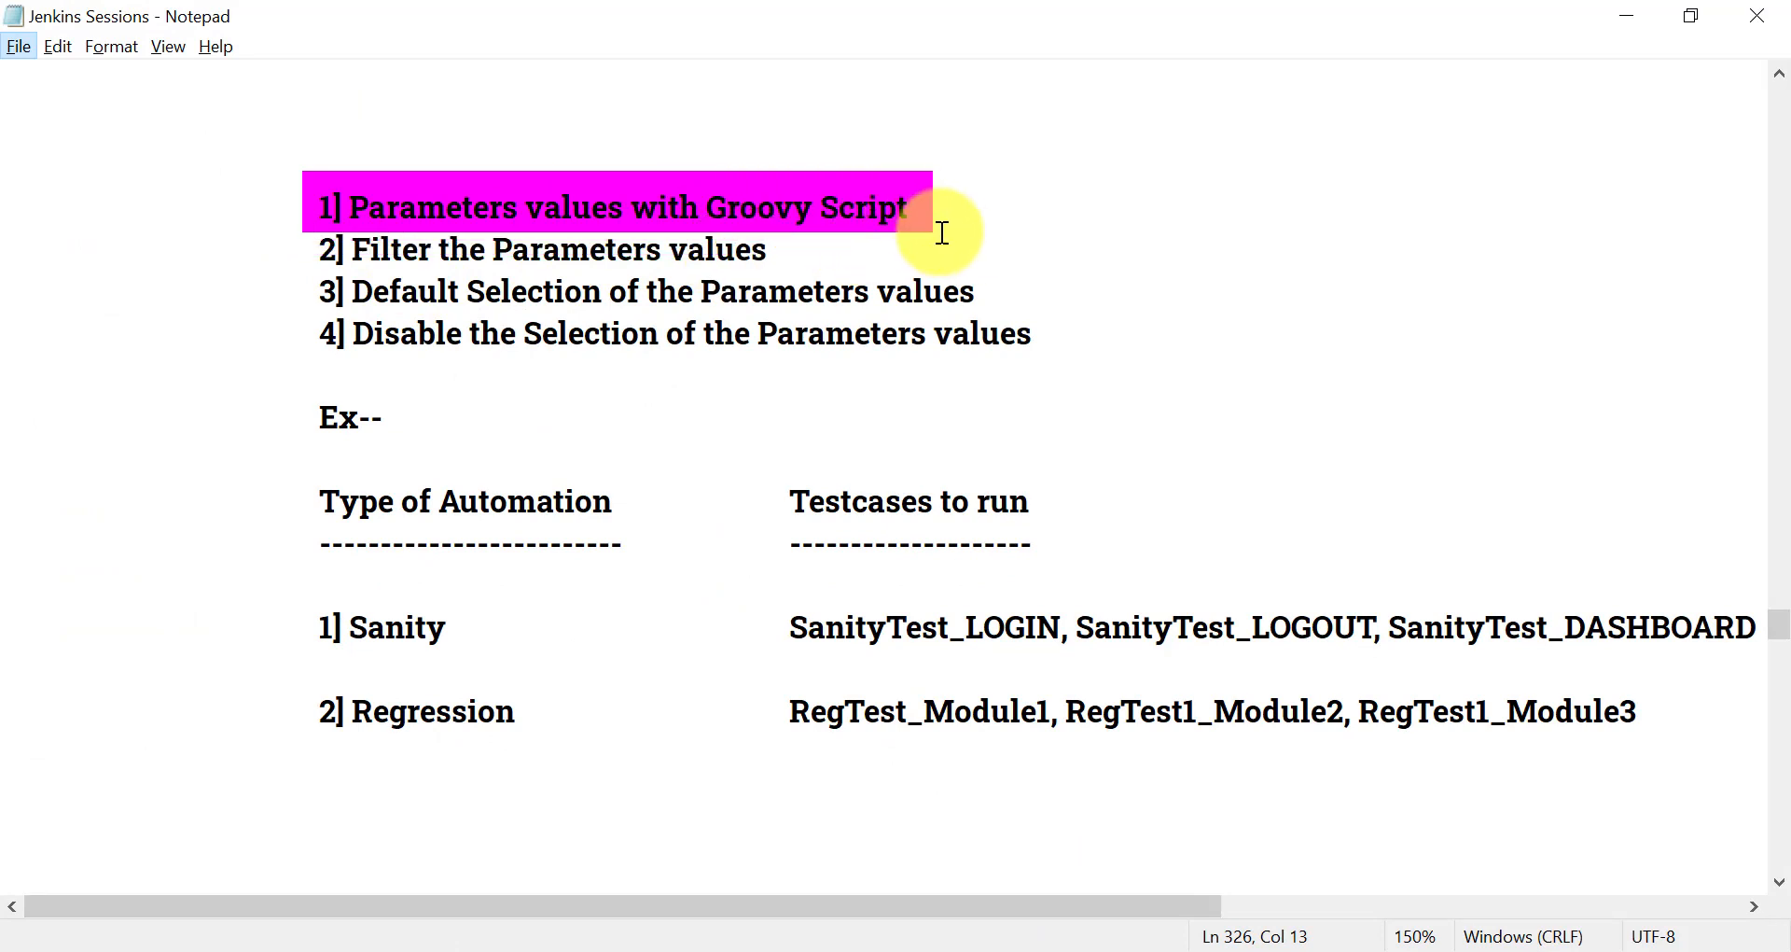
{"action": "left_click", "coordinate": [1131, 948]}
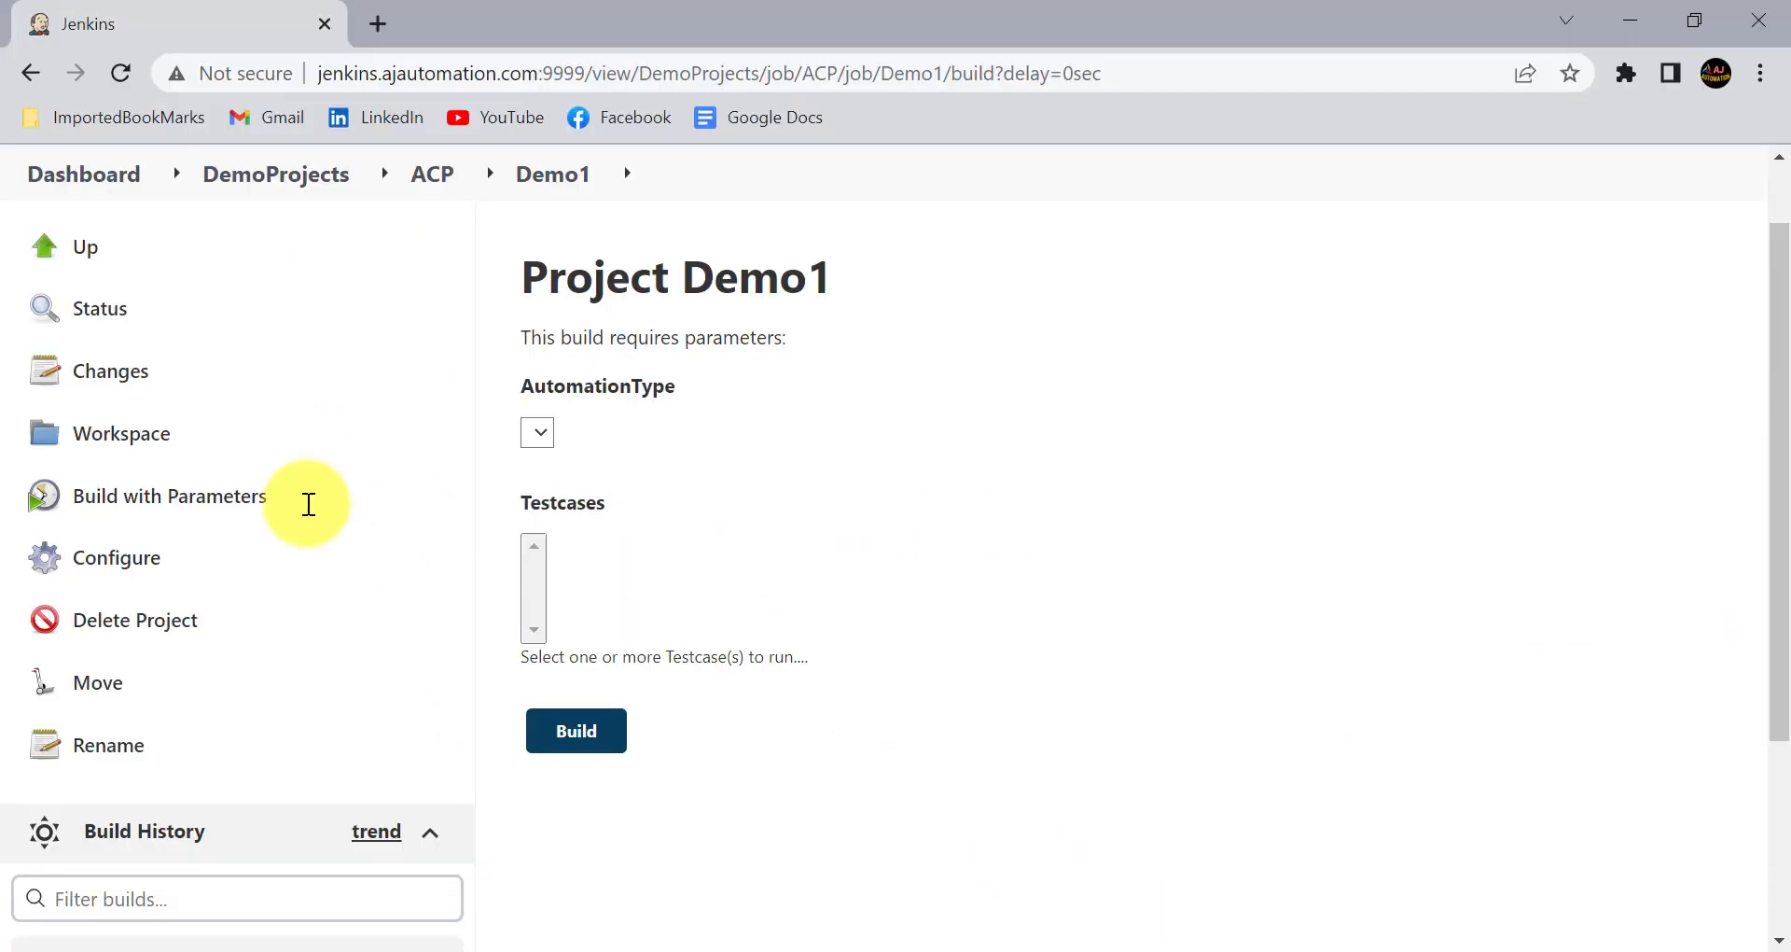
- Reopen the Demo1 configuration in Jenkins and enable Groovy Script for the AutomationType parameter
{"action": "left_click", "coordinate": [146, 552]}
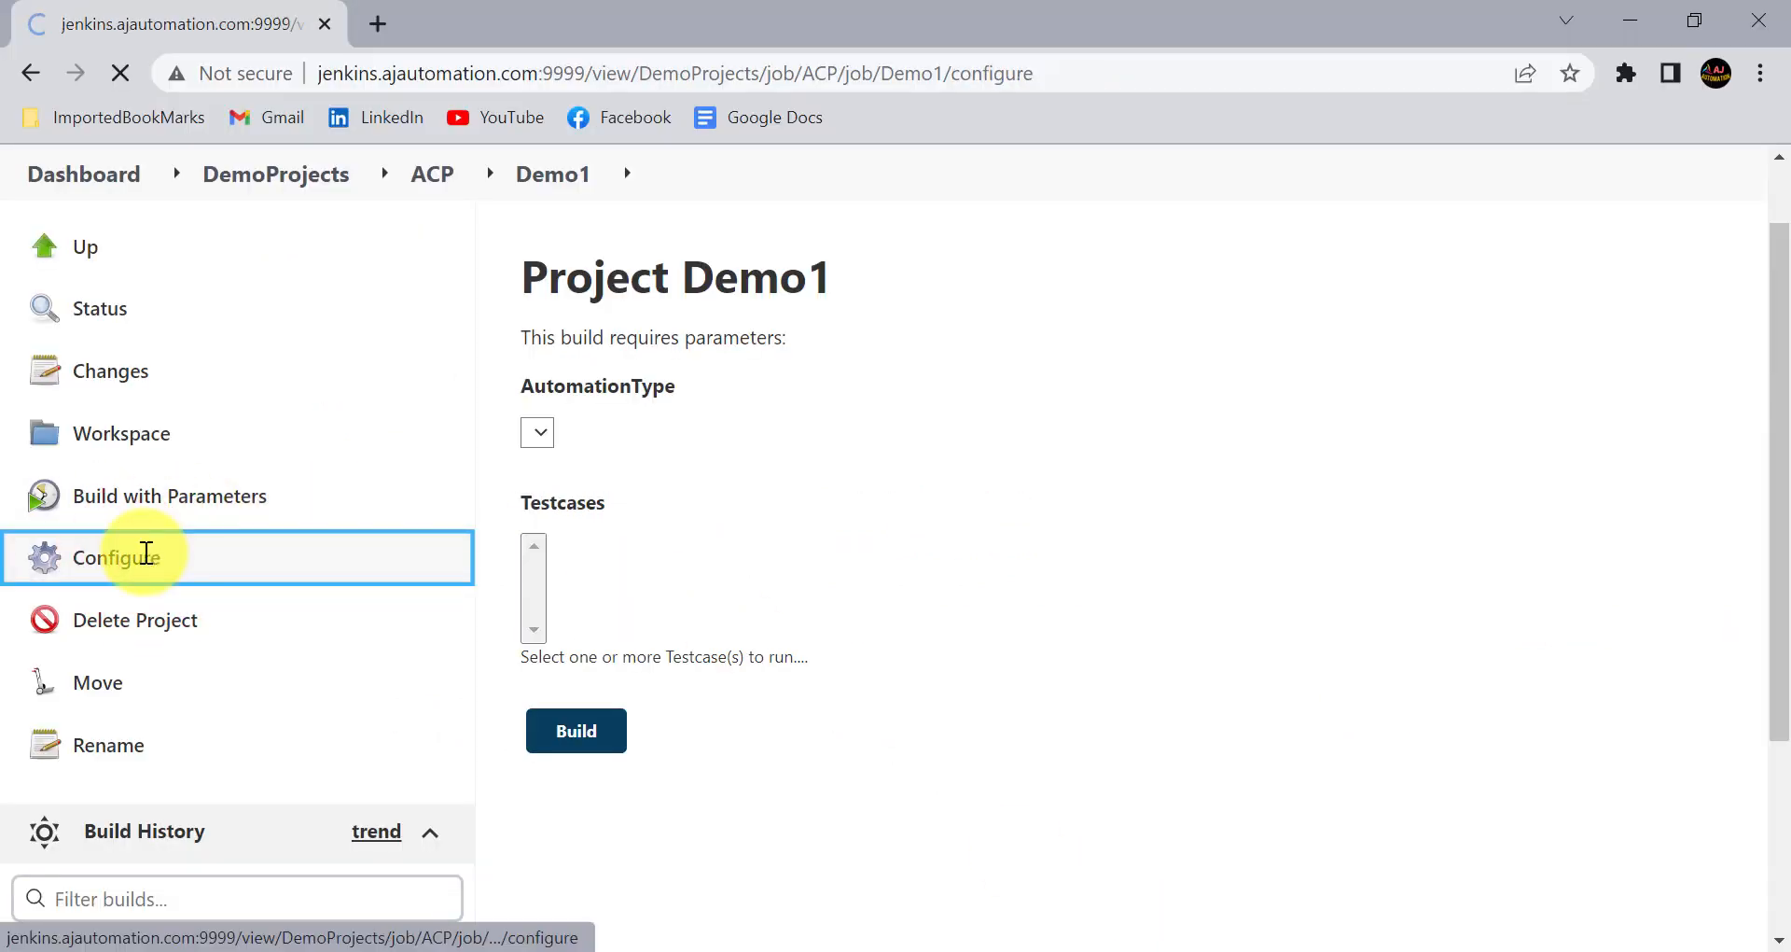
{"action": "scroll", "coordinate": [611, 713], "scroll_direction": "down", "scroll_amount": 3}
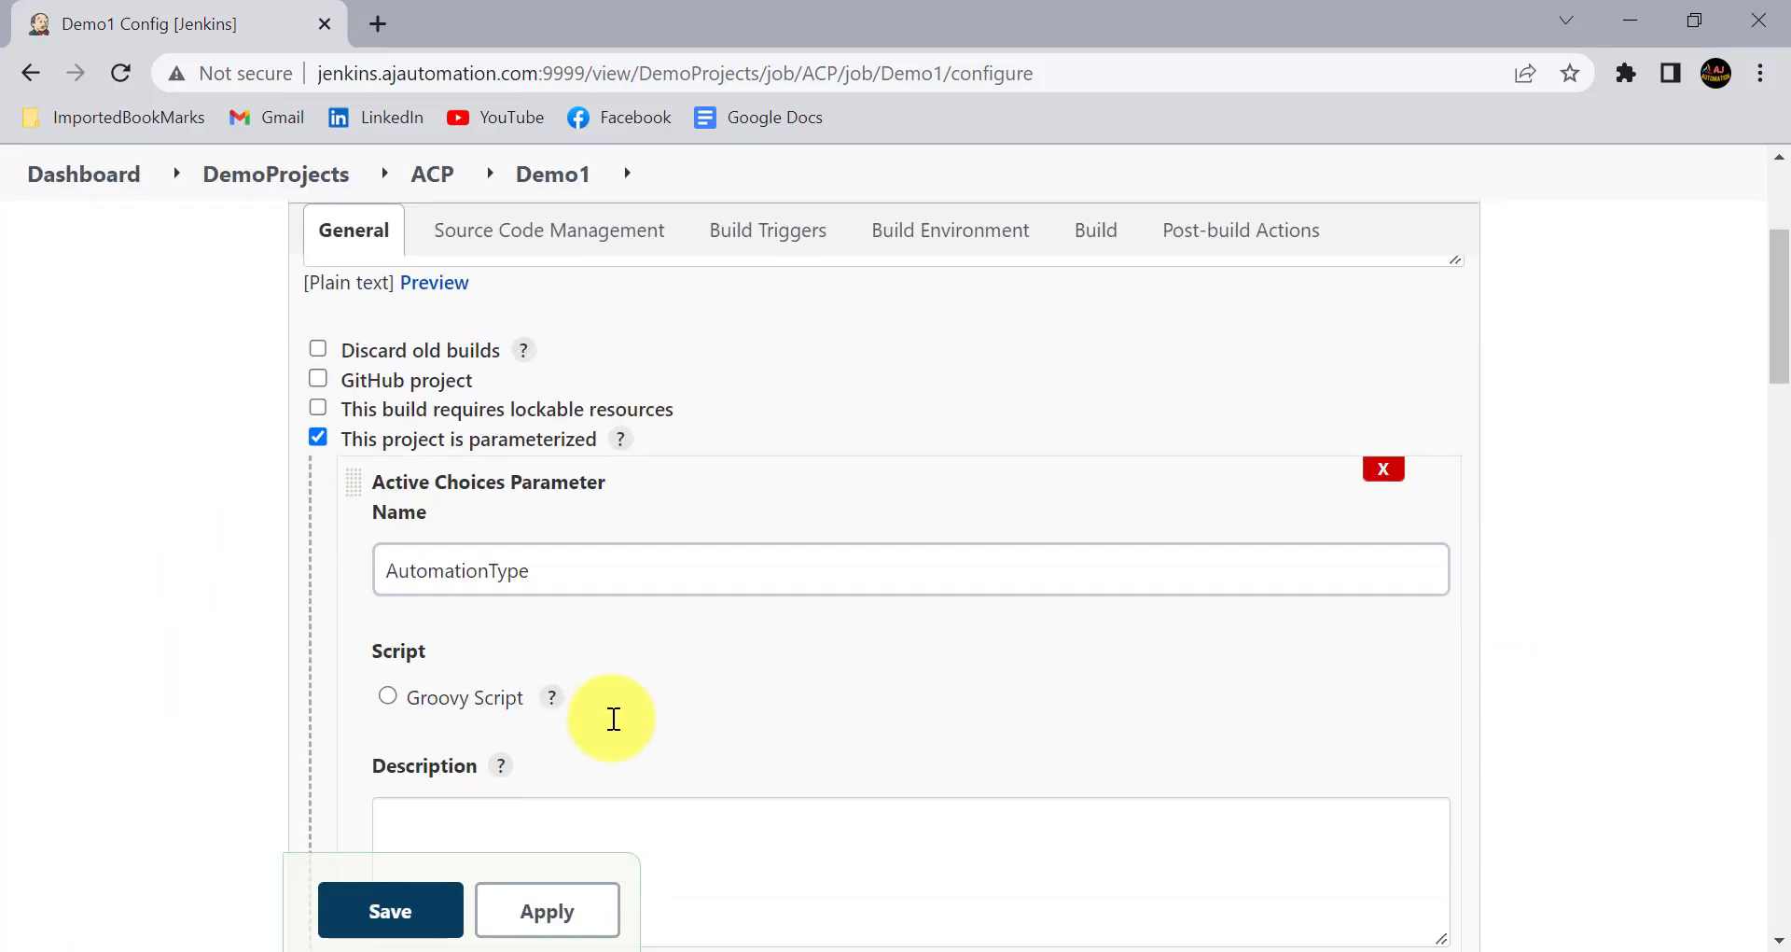
{"action": "scroll", "coordinate": [476, 619], "scroll_direction": "down", "scroll_amount": 3}
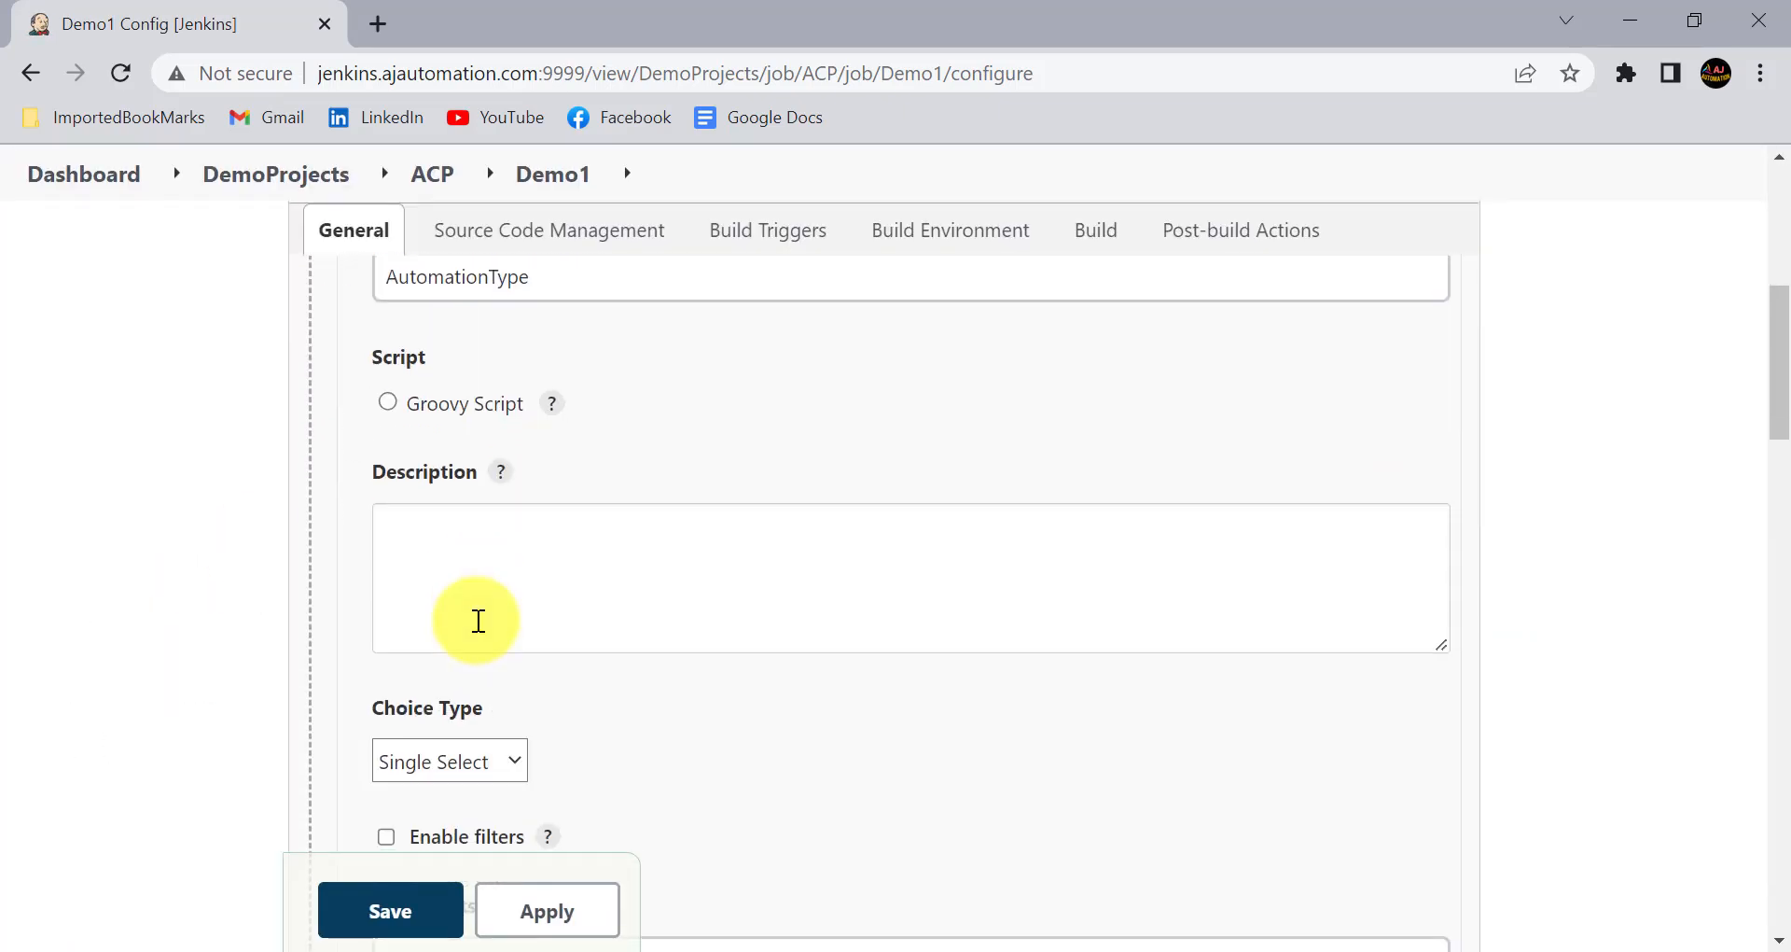
{"action": "left_click", "coordinate": [388, 403]}
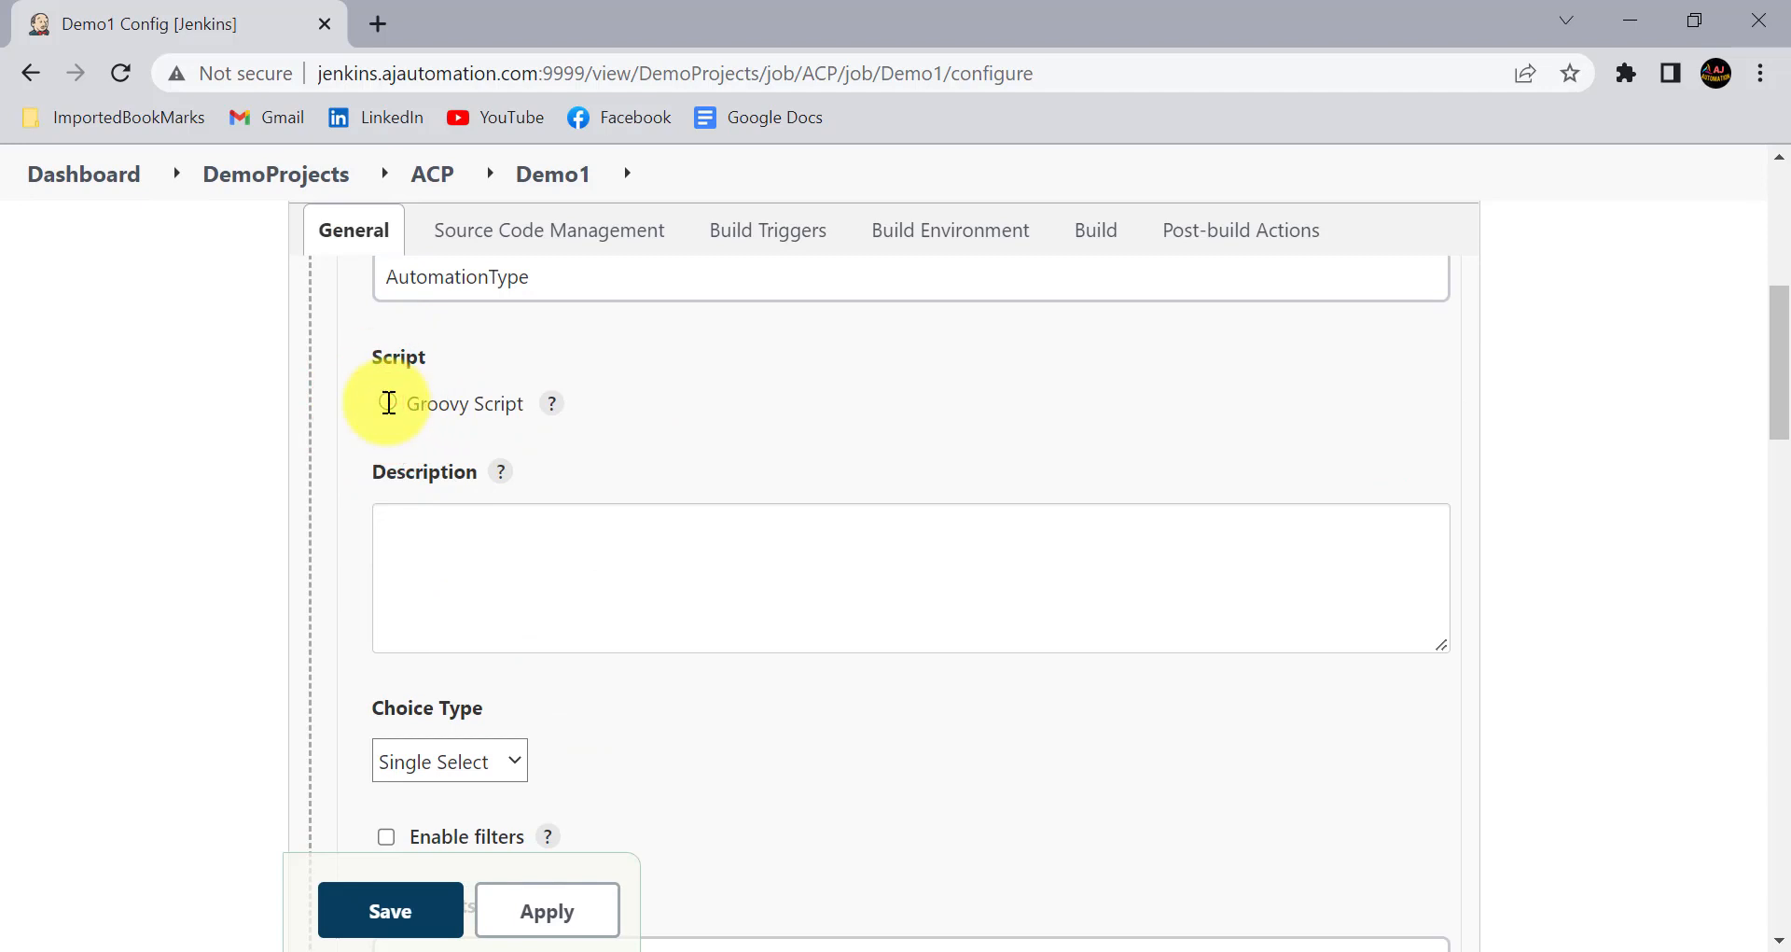
{"action": "scroll", "coordinate": [543, 429], "scroll_direction": "down", "scroll_amount": 1}
{"action": "scroll", "coordinate": [544, 428], "scroll_direction": "down", "scroll_amount": 2}
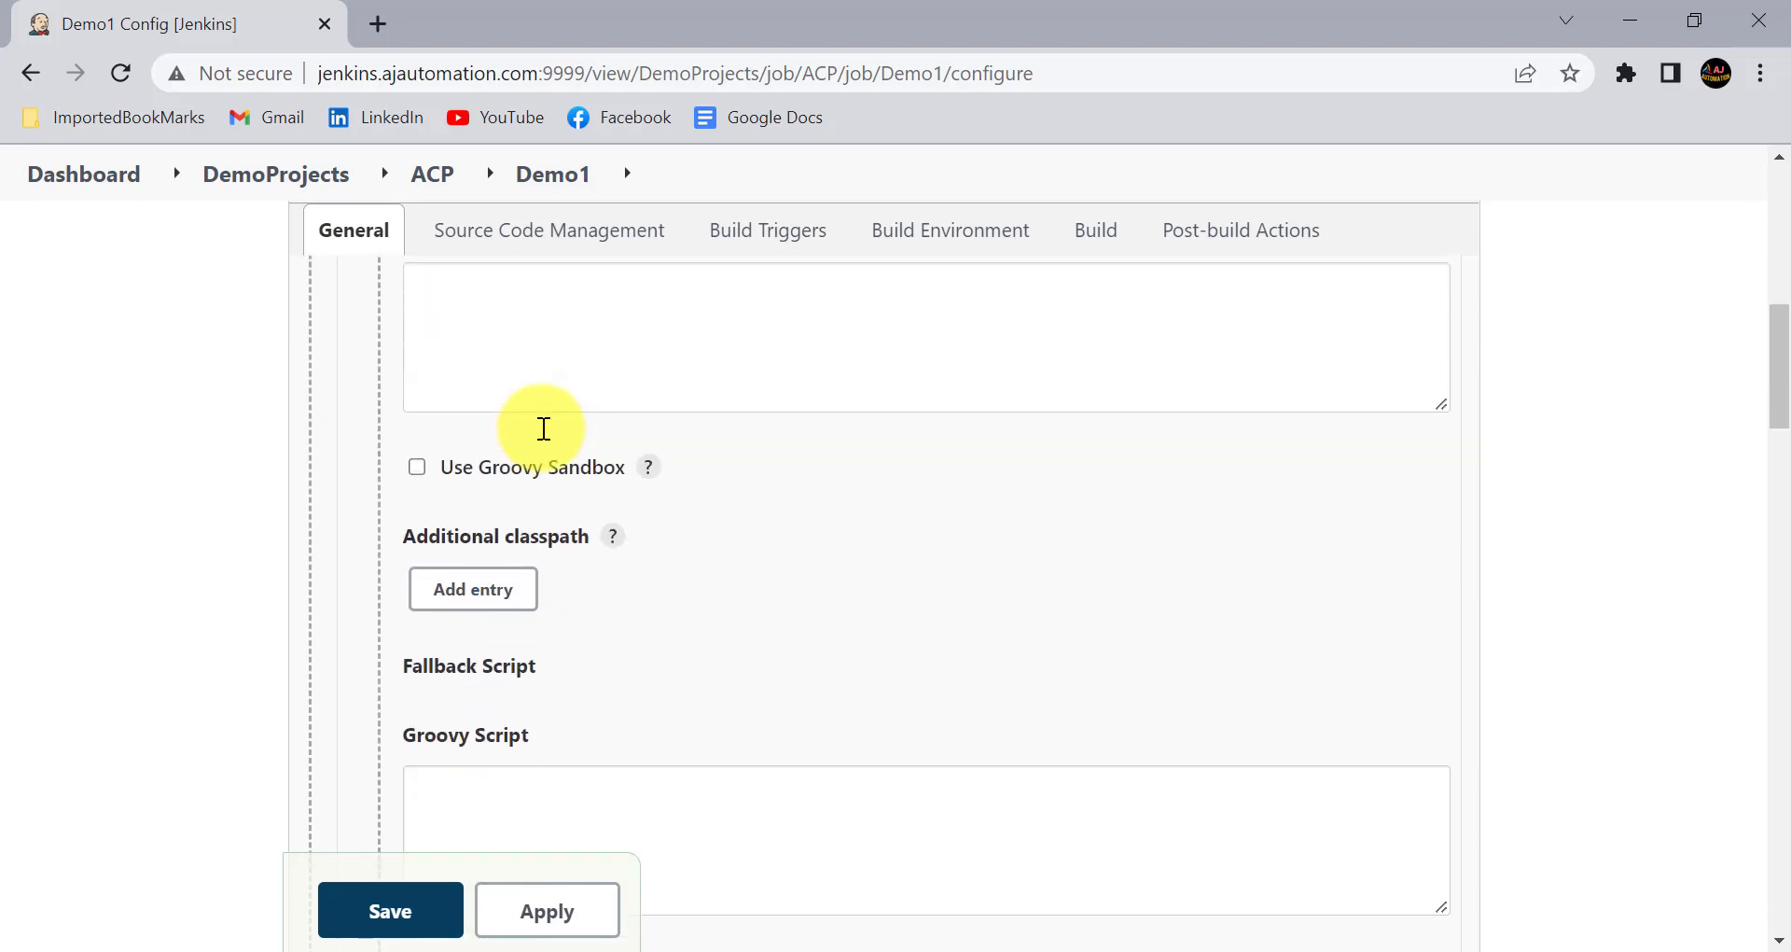
{"action": "scroll", "coordinate": [674, 619], "scroll_direction": "down", "scroll_amount": 1}
{"action": "scroll", "coordinate": [674, 619], "scroll_direction": "down", "scroll_amount": 4}
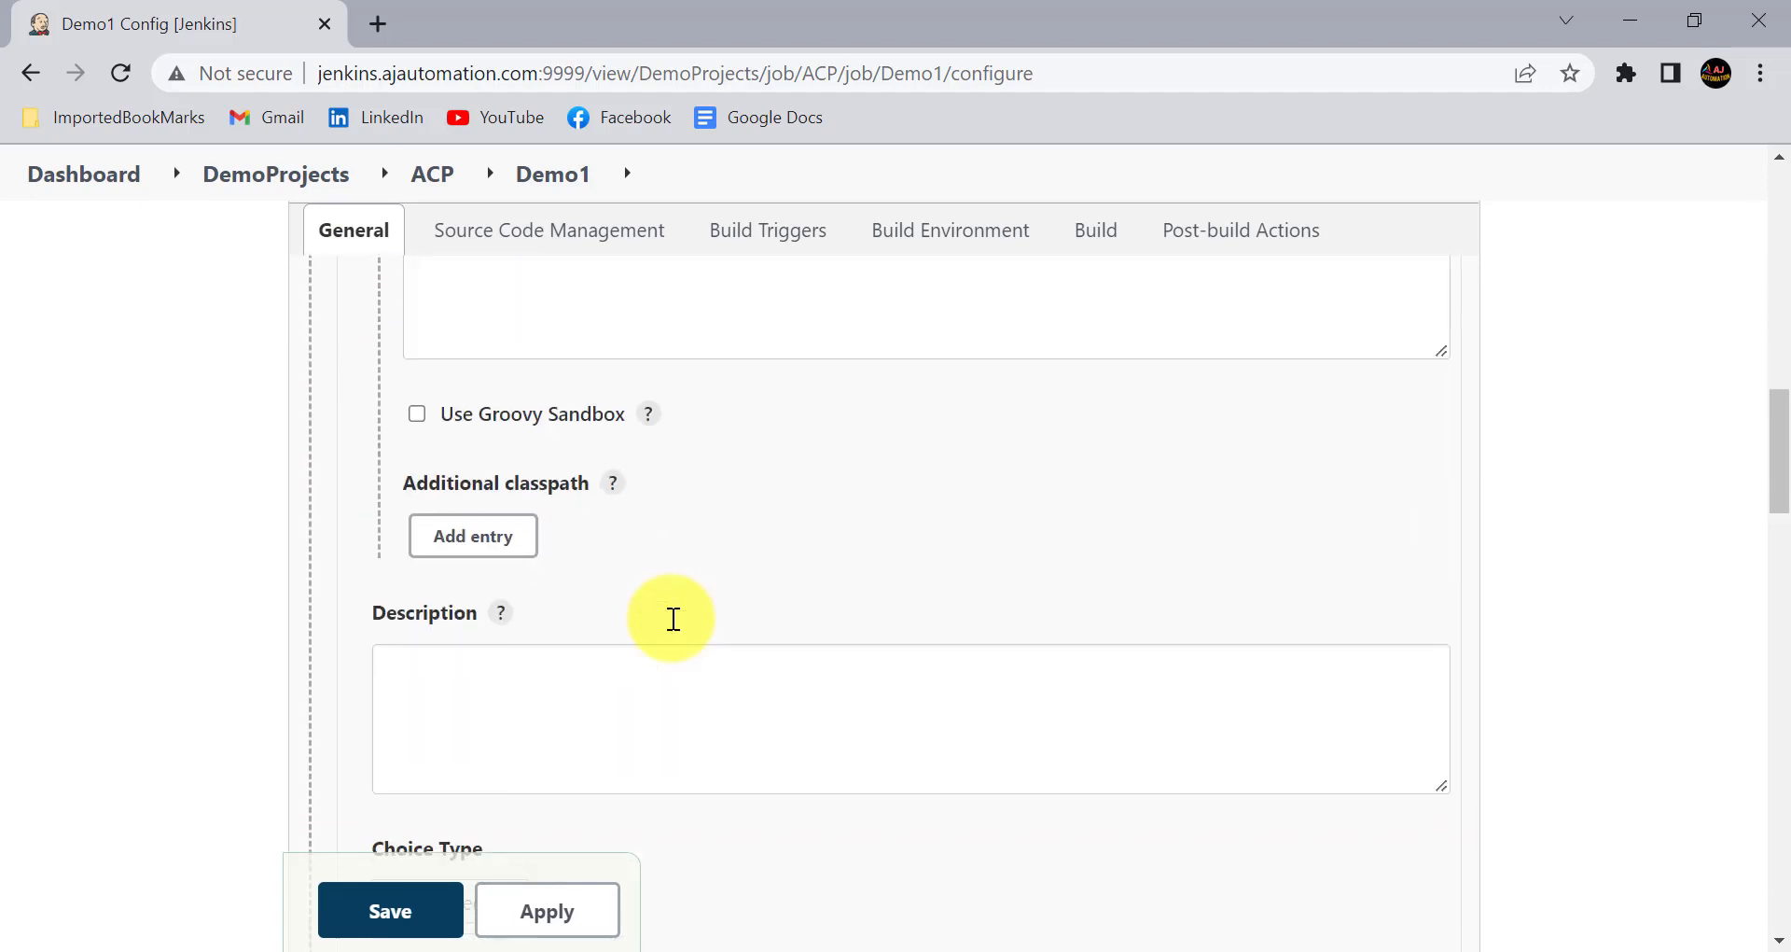
- Paste "Please Select what kind of Automation needs to run...." as the description of the AutomationType parameter
{"action": "left_click", "coordinate": [502, 684]}
{"action": "type", "text": "Please Select what kind of Automation needs to run...."}
{"action": "scroll", "coordinate": [467, 644], "scroll_direction": "down", "scroll_amount": 1}
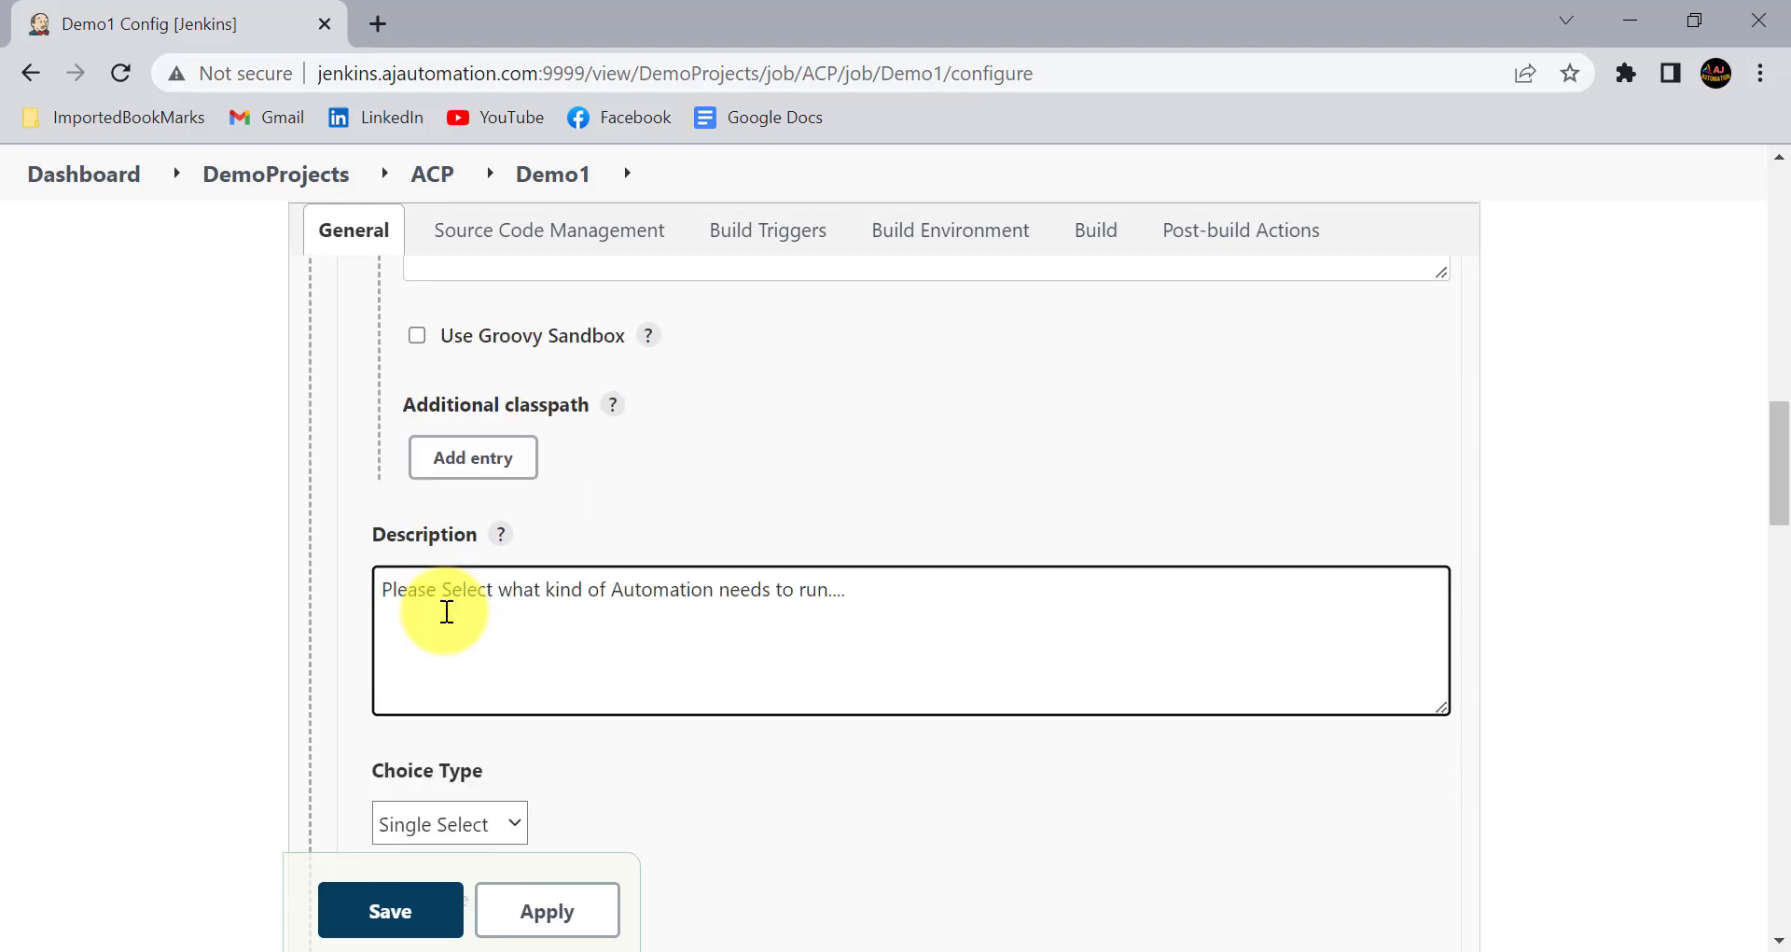
{"action": "left_click", "coordinate": [451, 590]}
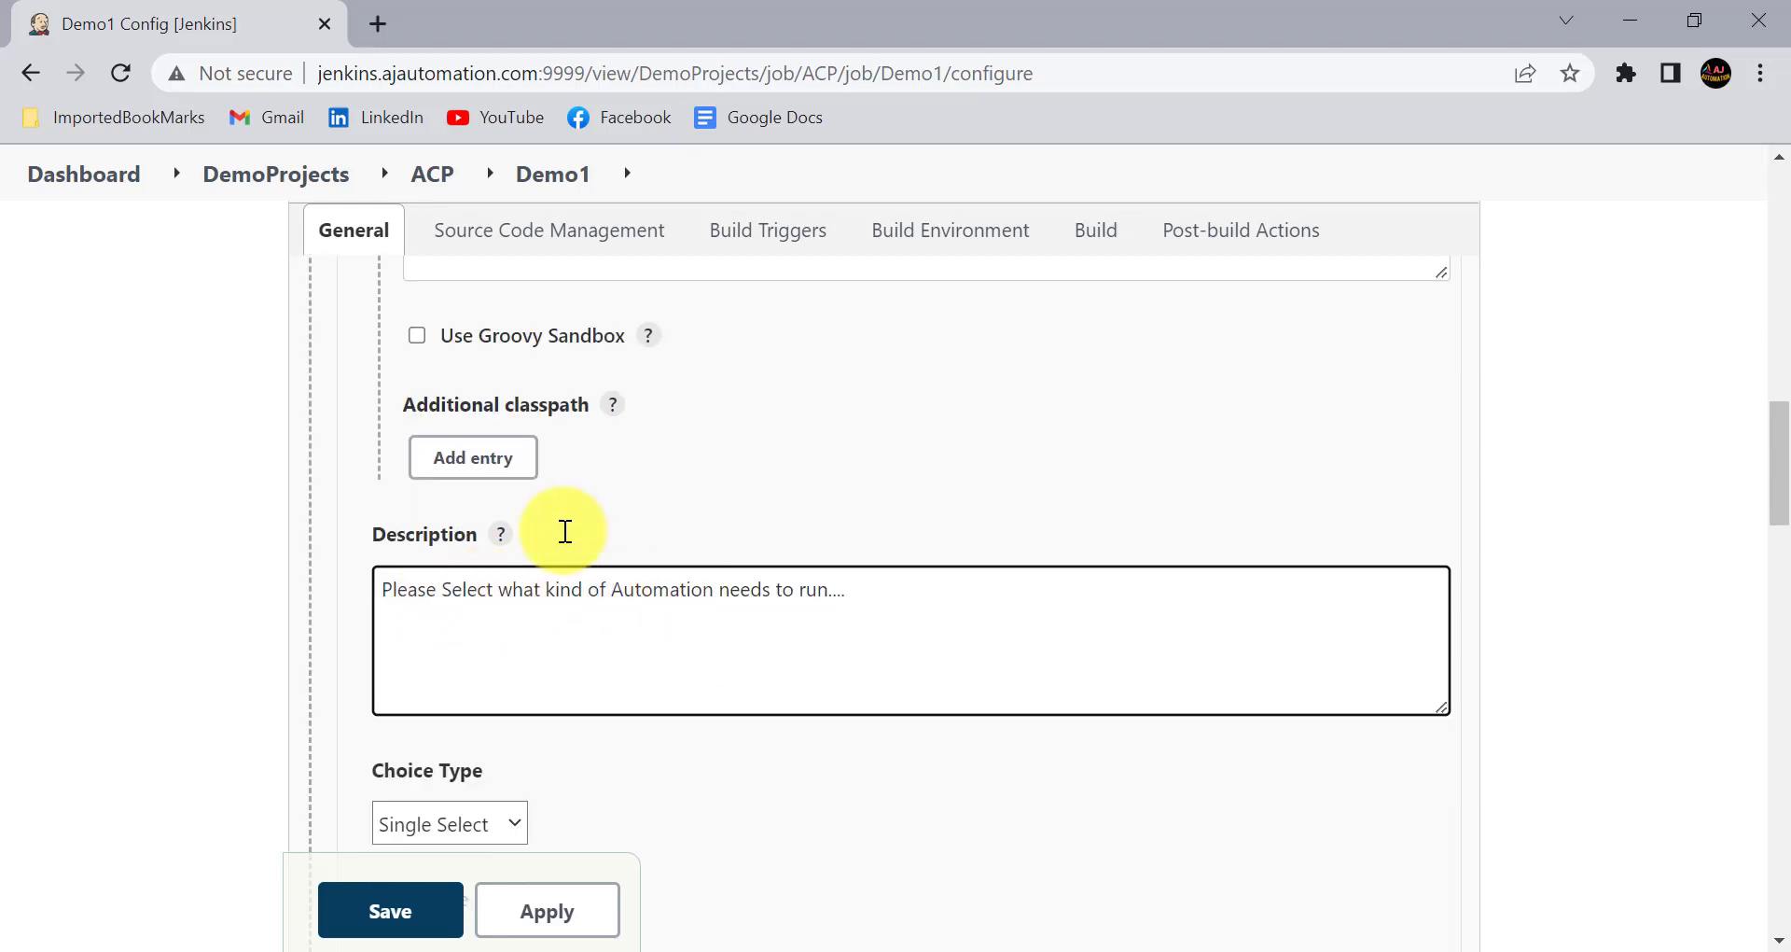
- Enter return['SANITY','REGRESSION'] as the AutomationType parameter's main Groovy script and enable Use Groovy Sandbox for it
{"action": "scroll", "coordinate": [563, 528], "scroll_direction": "up", "scroll_amount": 6}
{"action": "scroll", "coordinate": [563, 530], "scroll_direction": "up", "scroll_amount": 3}
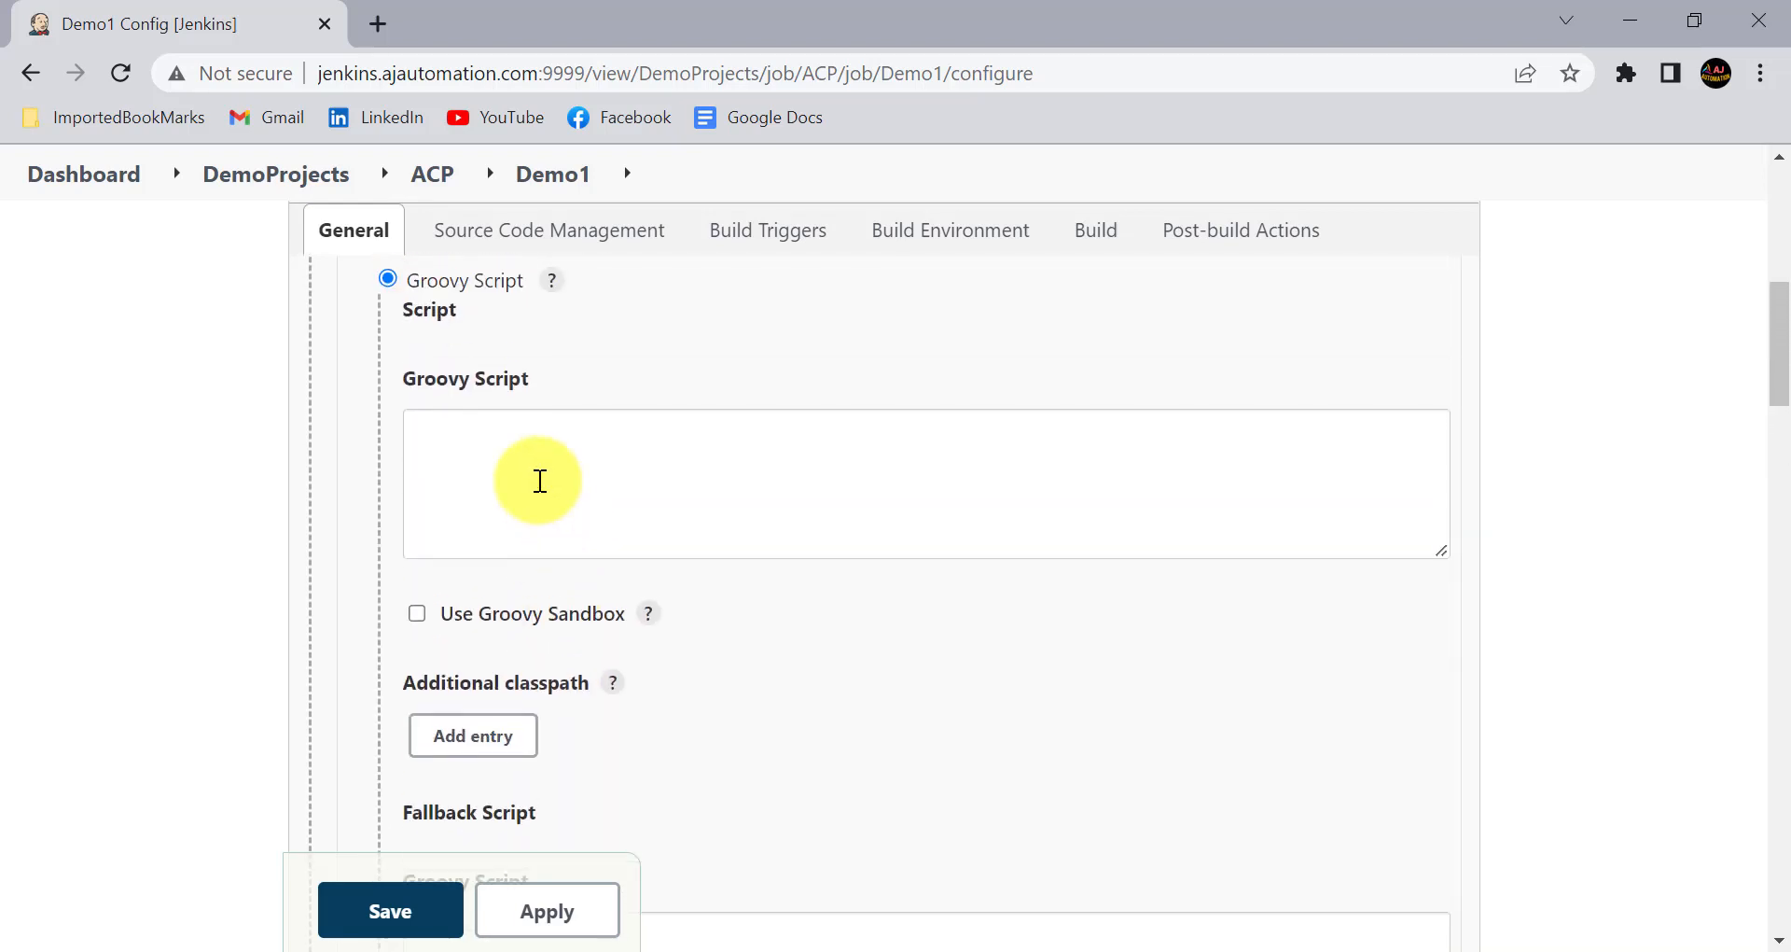
{"action": "left_click", "coordinate": [501, 659]}
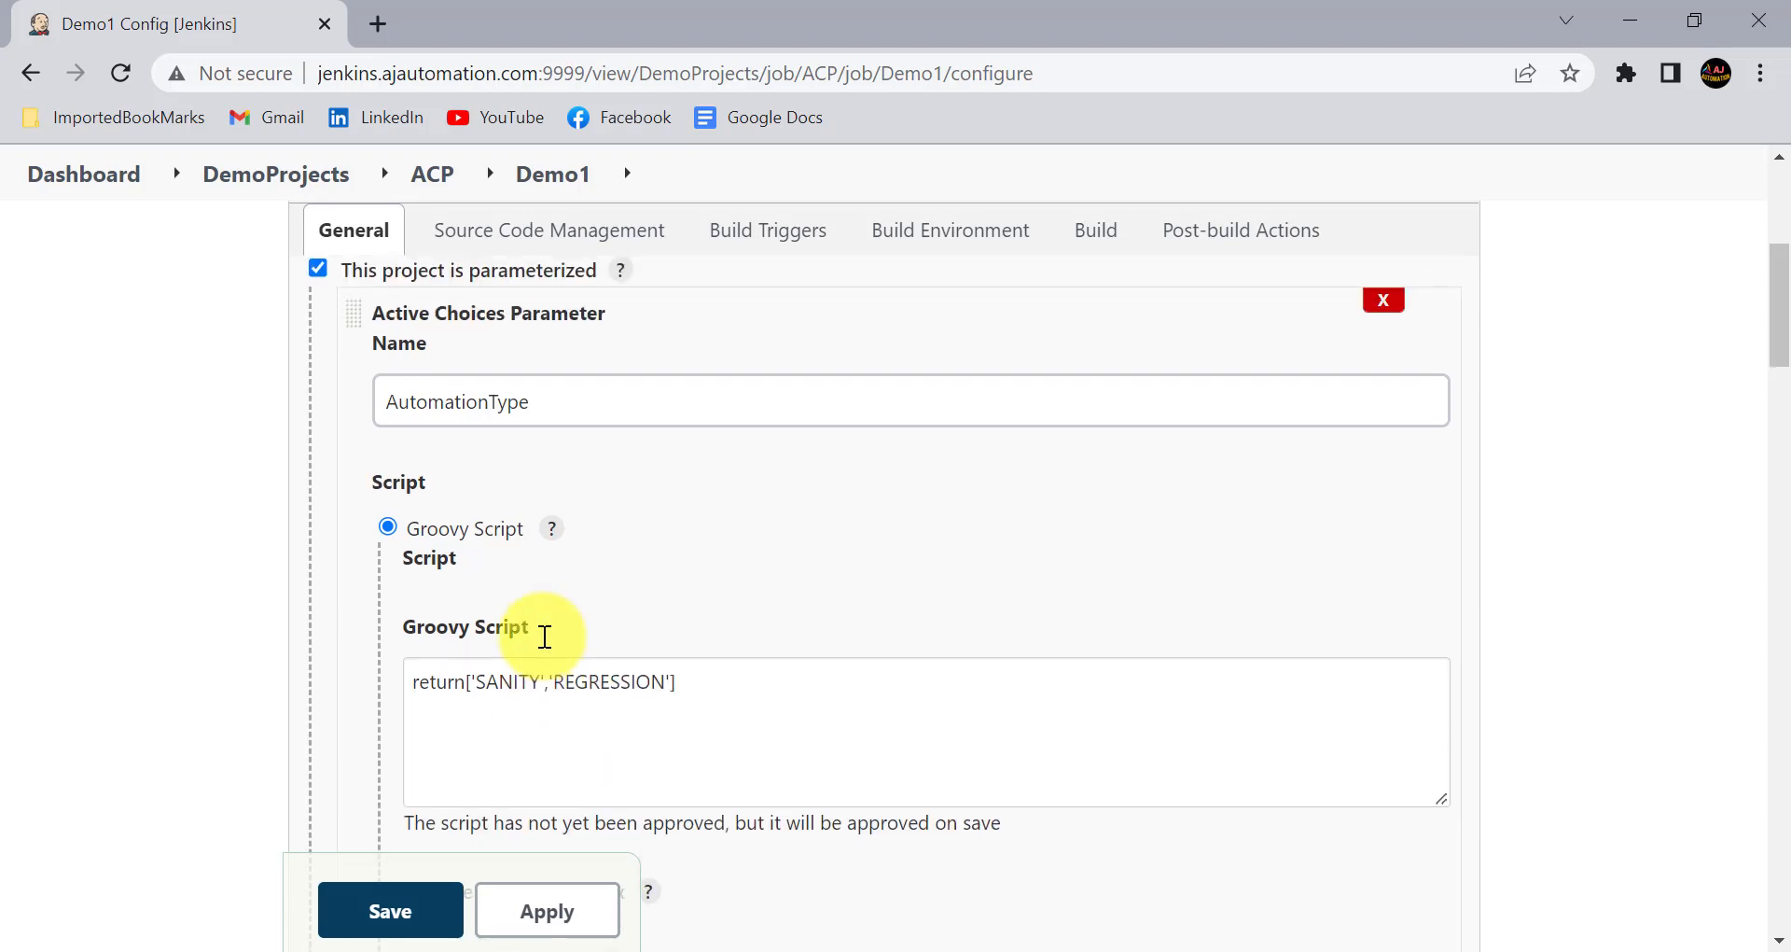
{"action": "left_click", "coordinate": [506, 686]}
{"action": "left_click", "coordinate": [592, 687]}
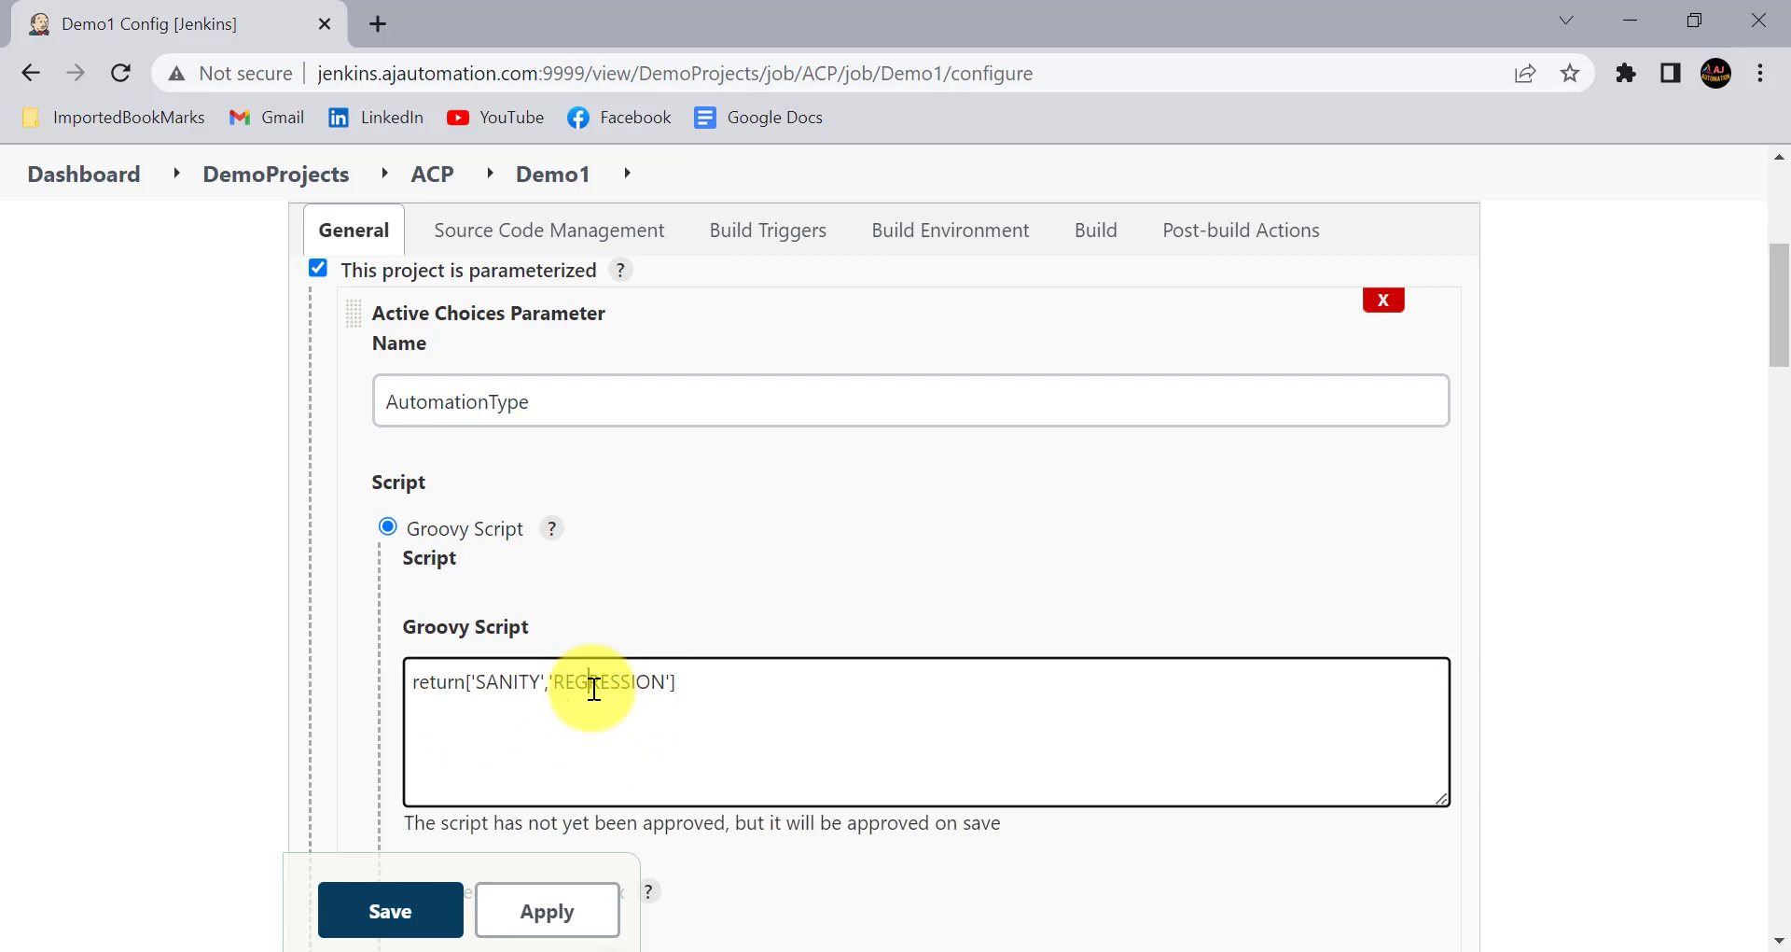
{"action": "scroll", "coordinate": [503, 536], "scroll_direction": "down", "scroll_amount": 3}
{"action": "left_click", "coordinate": [472, 584]}
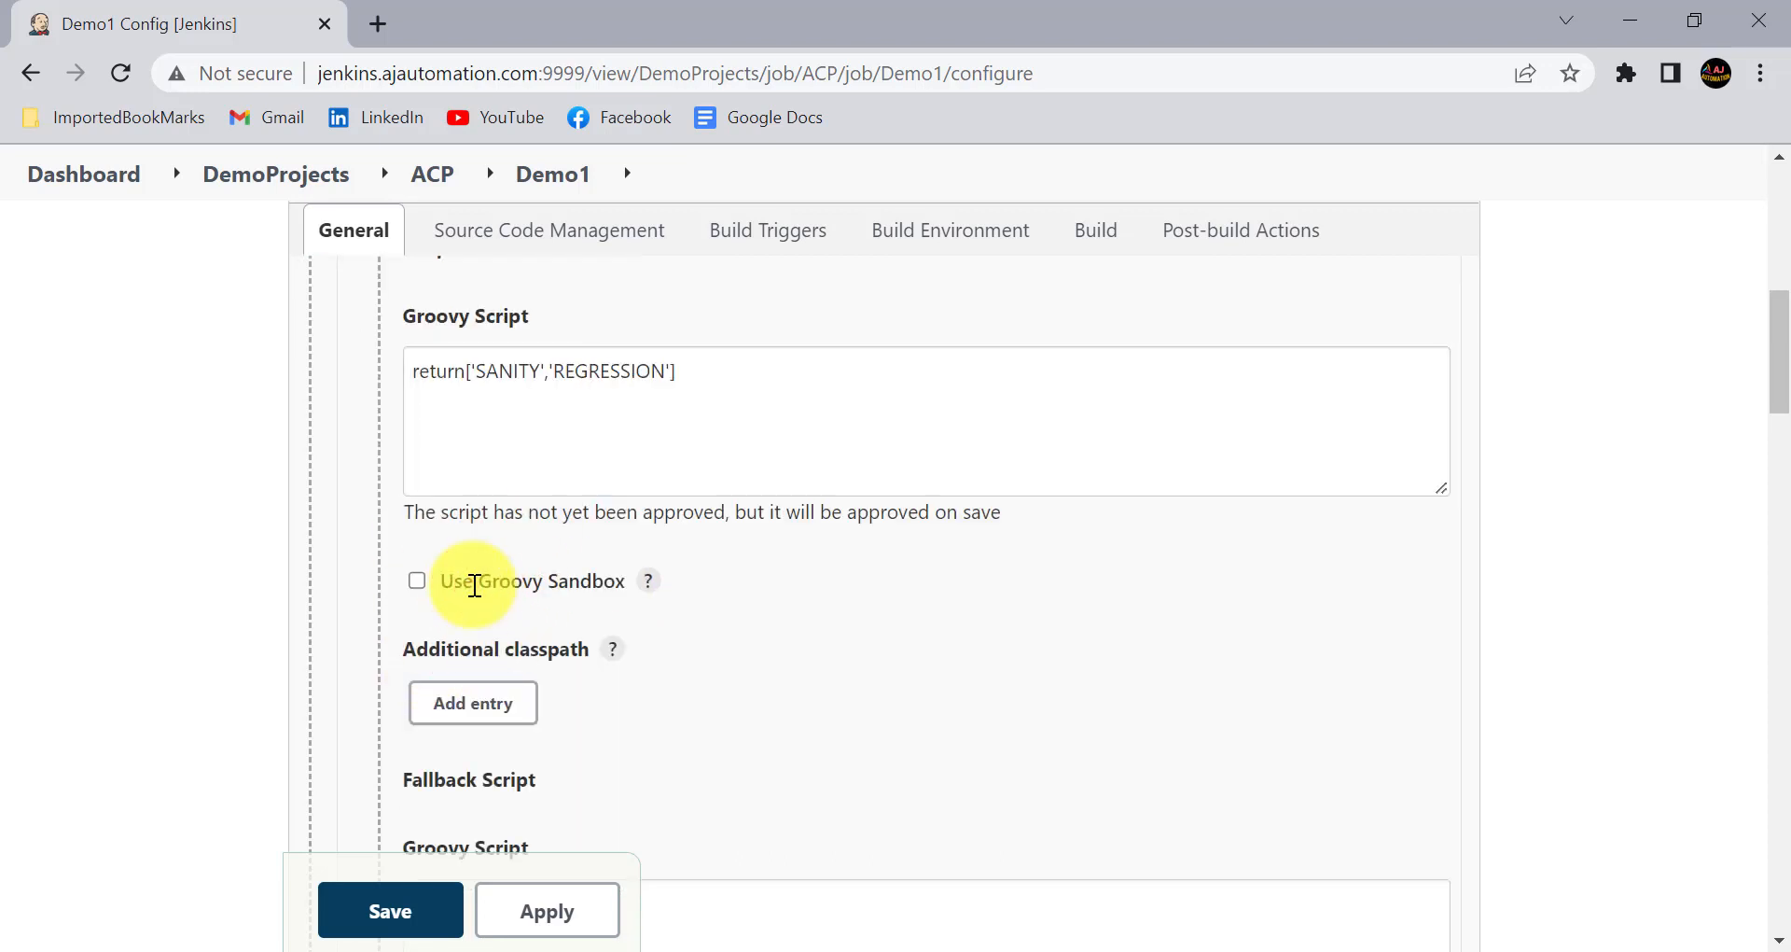
{"action": "left_click", "coordinate": [474, 582]}
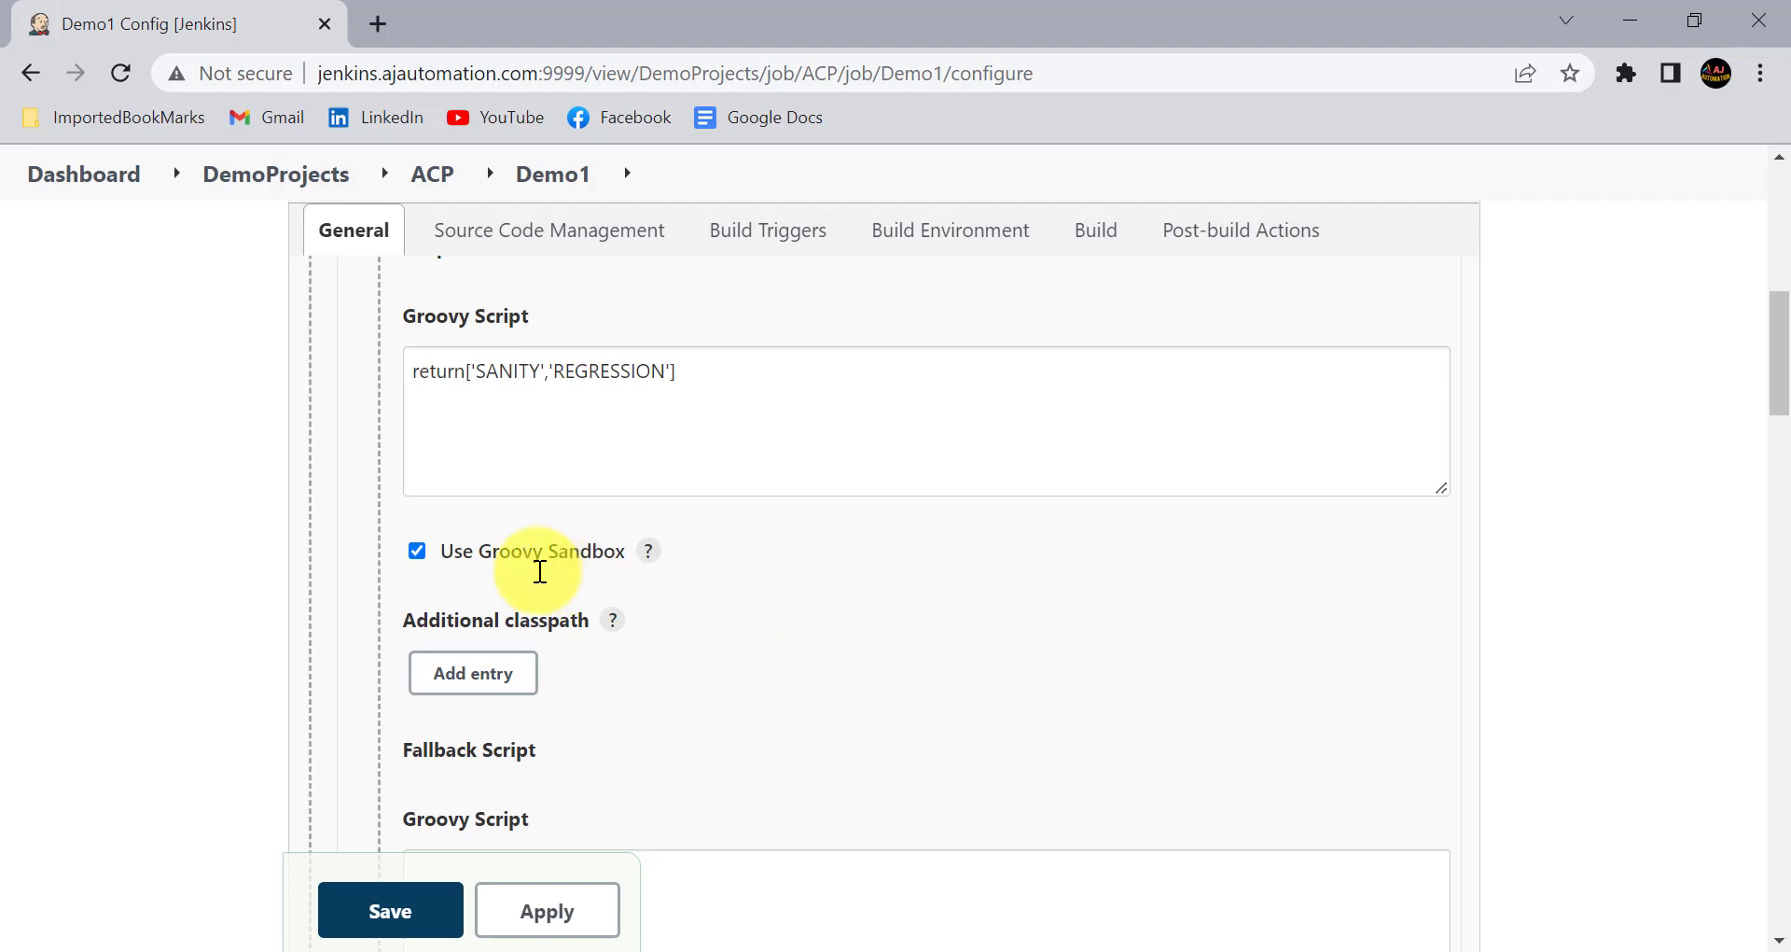
- Enter return['ERROR'] as the AutomationType parameter's fallback Groovy script and enable Use Groovy Sandbox for it
{"action": "scroll", "coordinate": [572, 557], "scroll_direction": "down", "scroll_amount": 3}
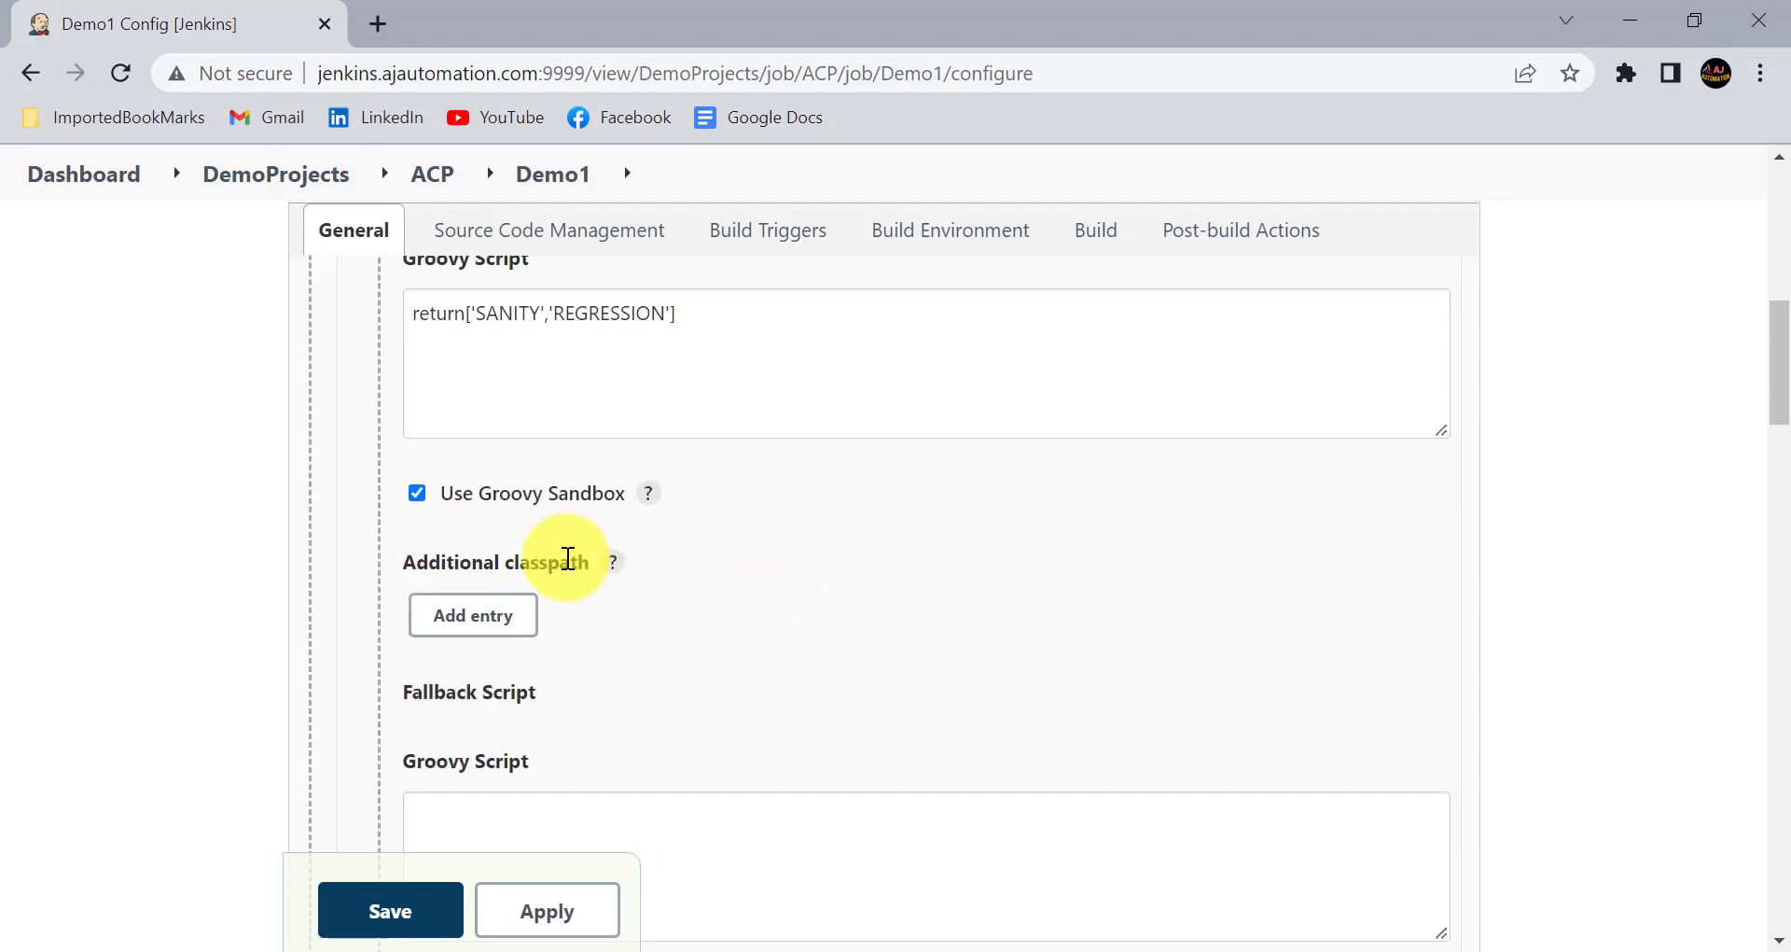
{"action": "left_click", "coordinate": [479, 580]}
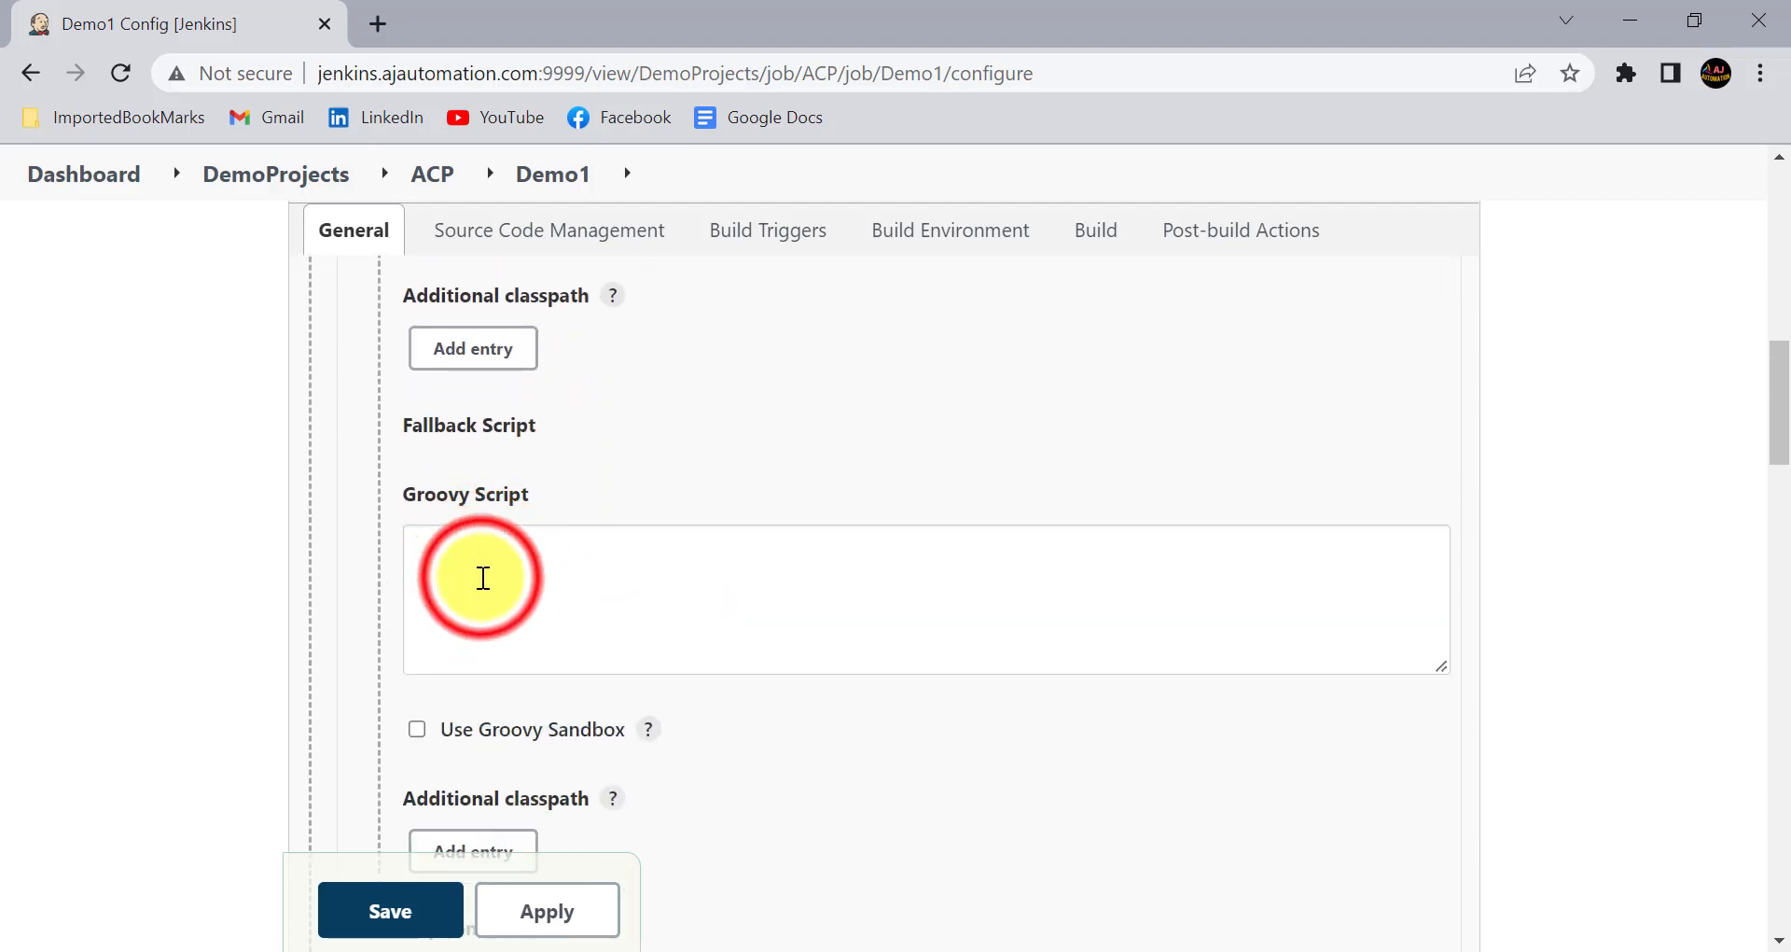
{"action": "scroll", "coordinate": [499, 427], "scroll_direction": "up", "scroll_amount": 3}
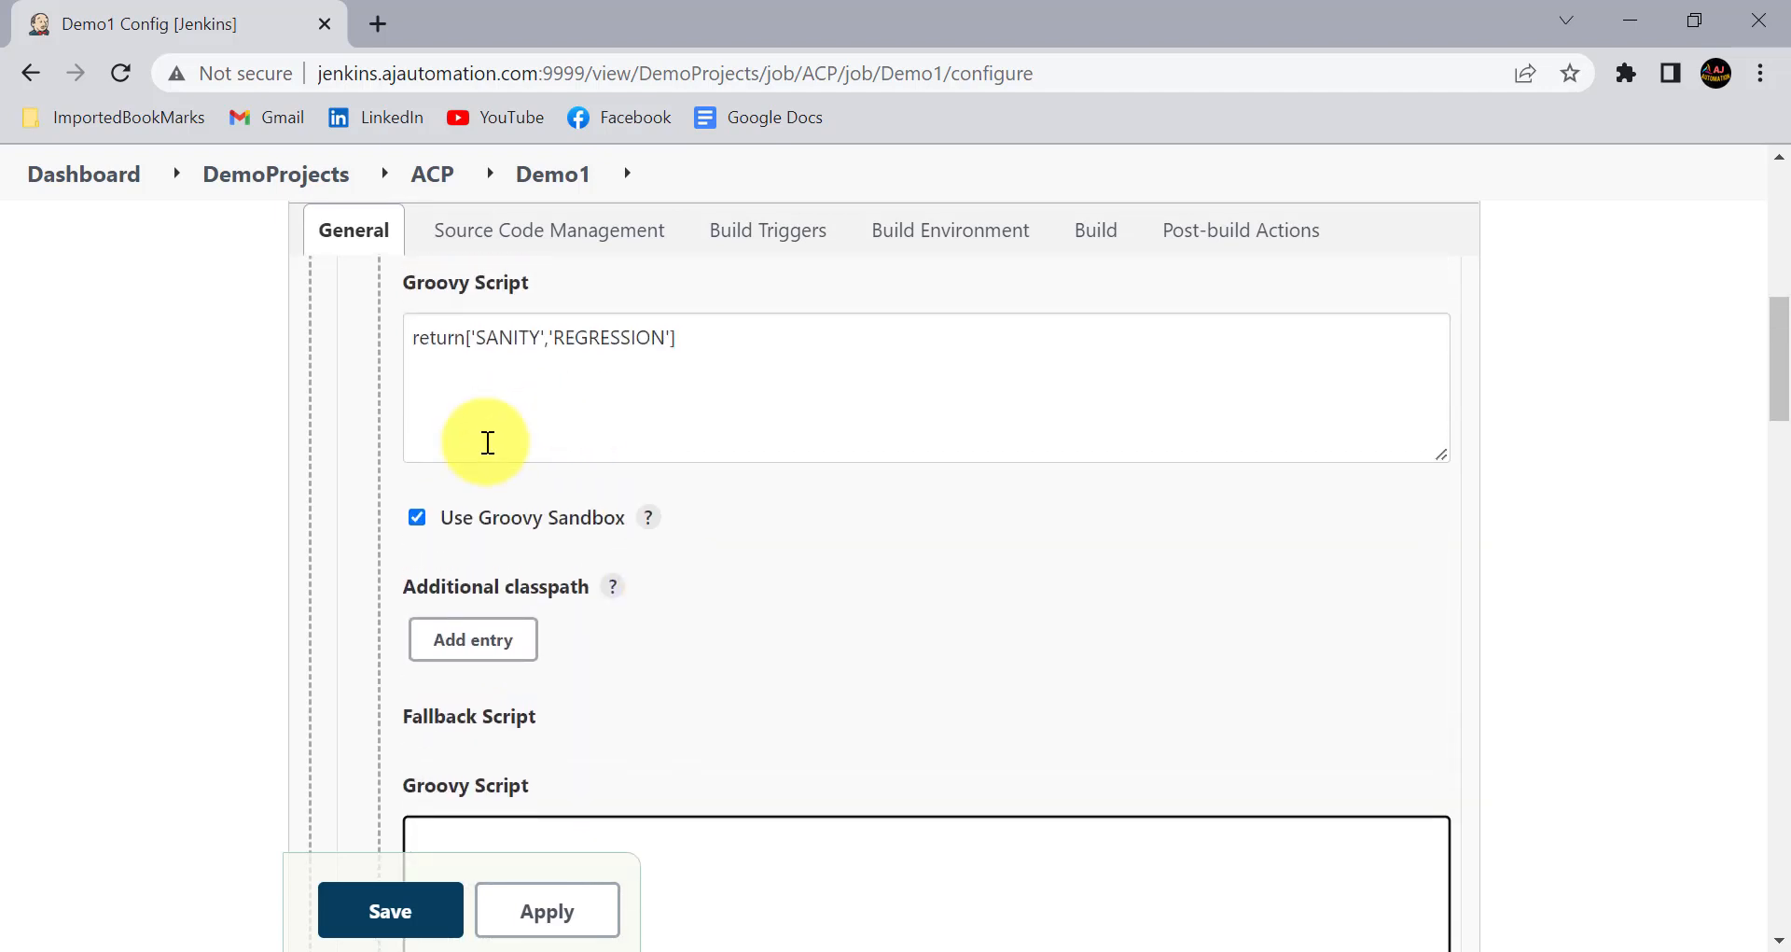
{"action": "scroll", "coordinate": [487, 442], "scroll_direction": "down", "scroll_amount": 1}
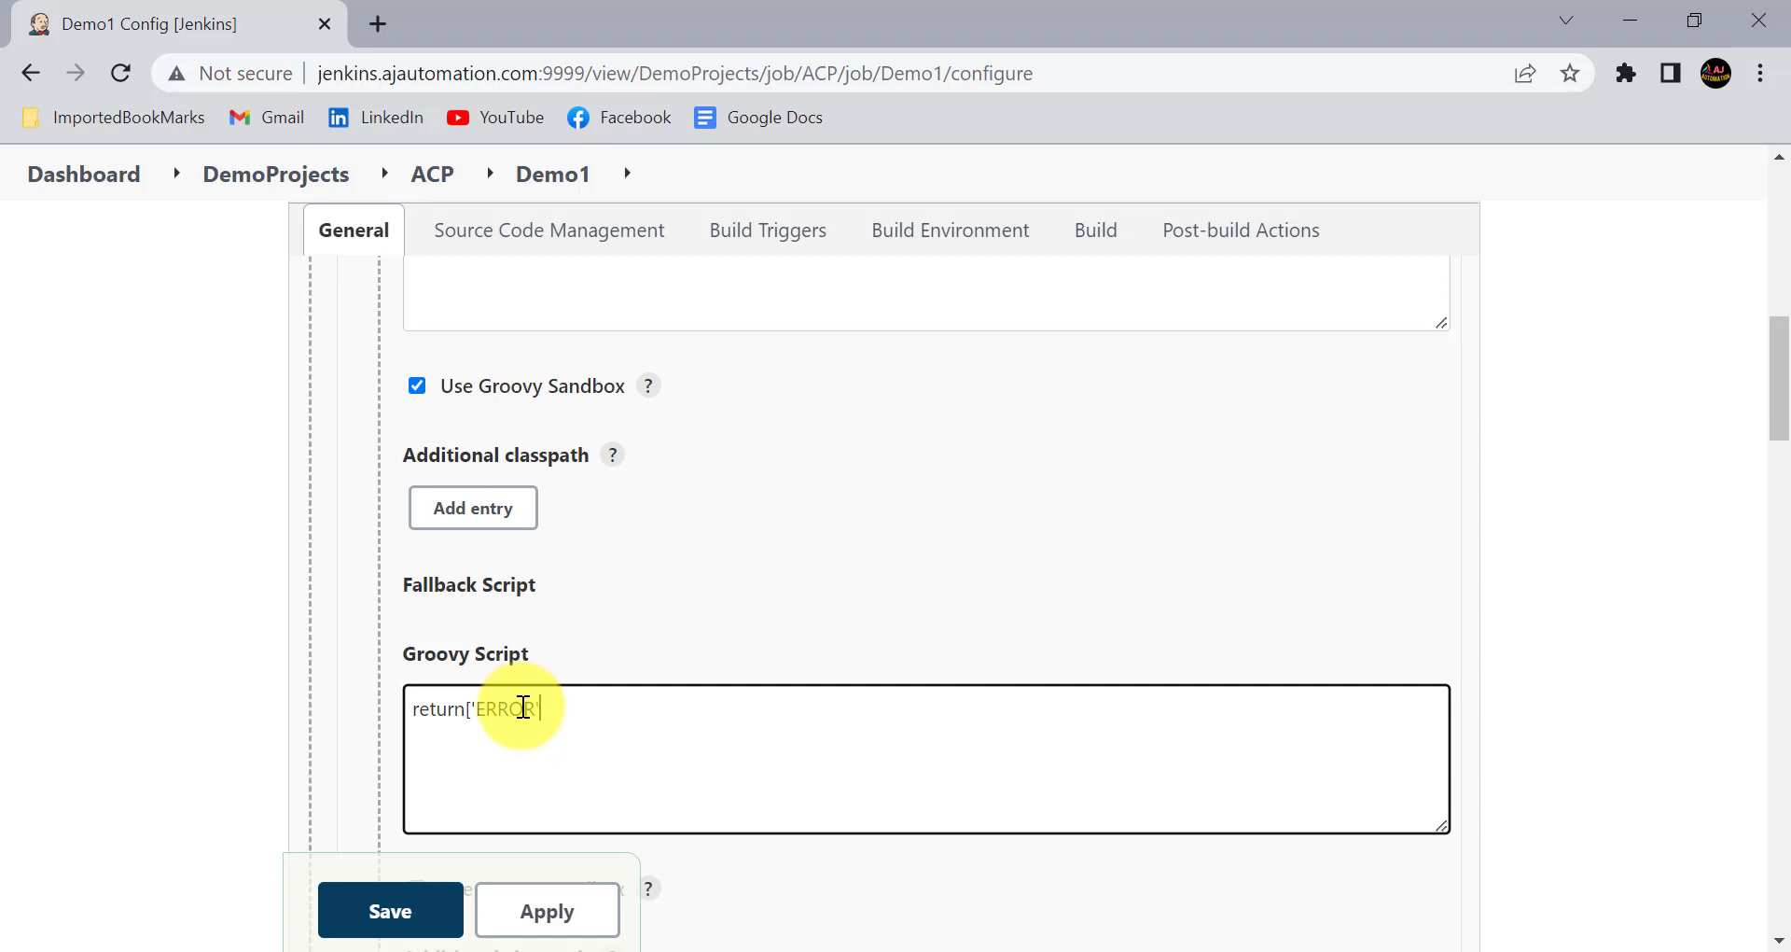
{"action": "left_click", "coordinate": [288, 687]}
{"action": "scroll", "coordinate": [288, 687], "scroll_direction": "down", "scroll_amount": 3}
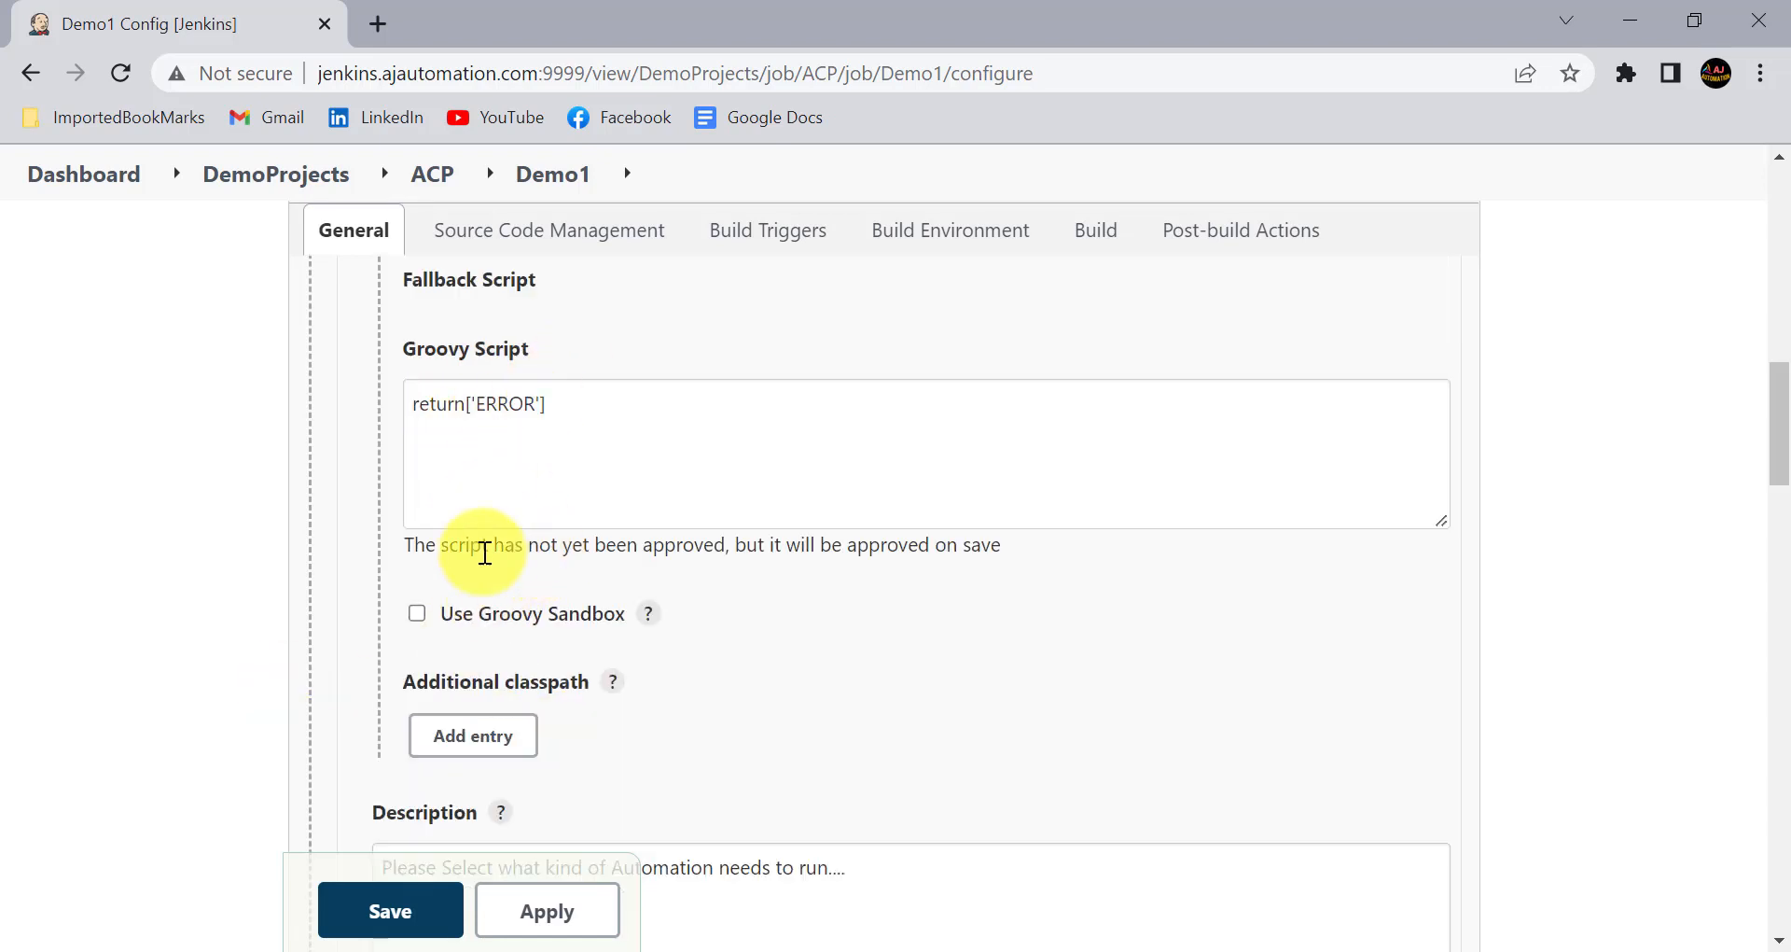
{"action": "left_click", "coordinate": [473, 622]}
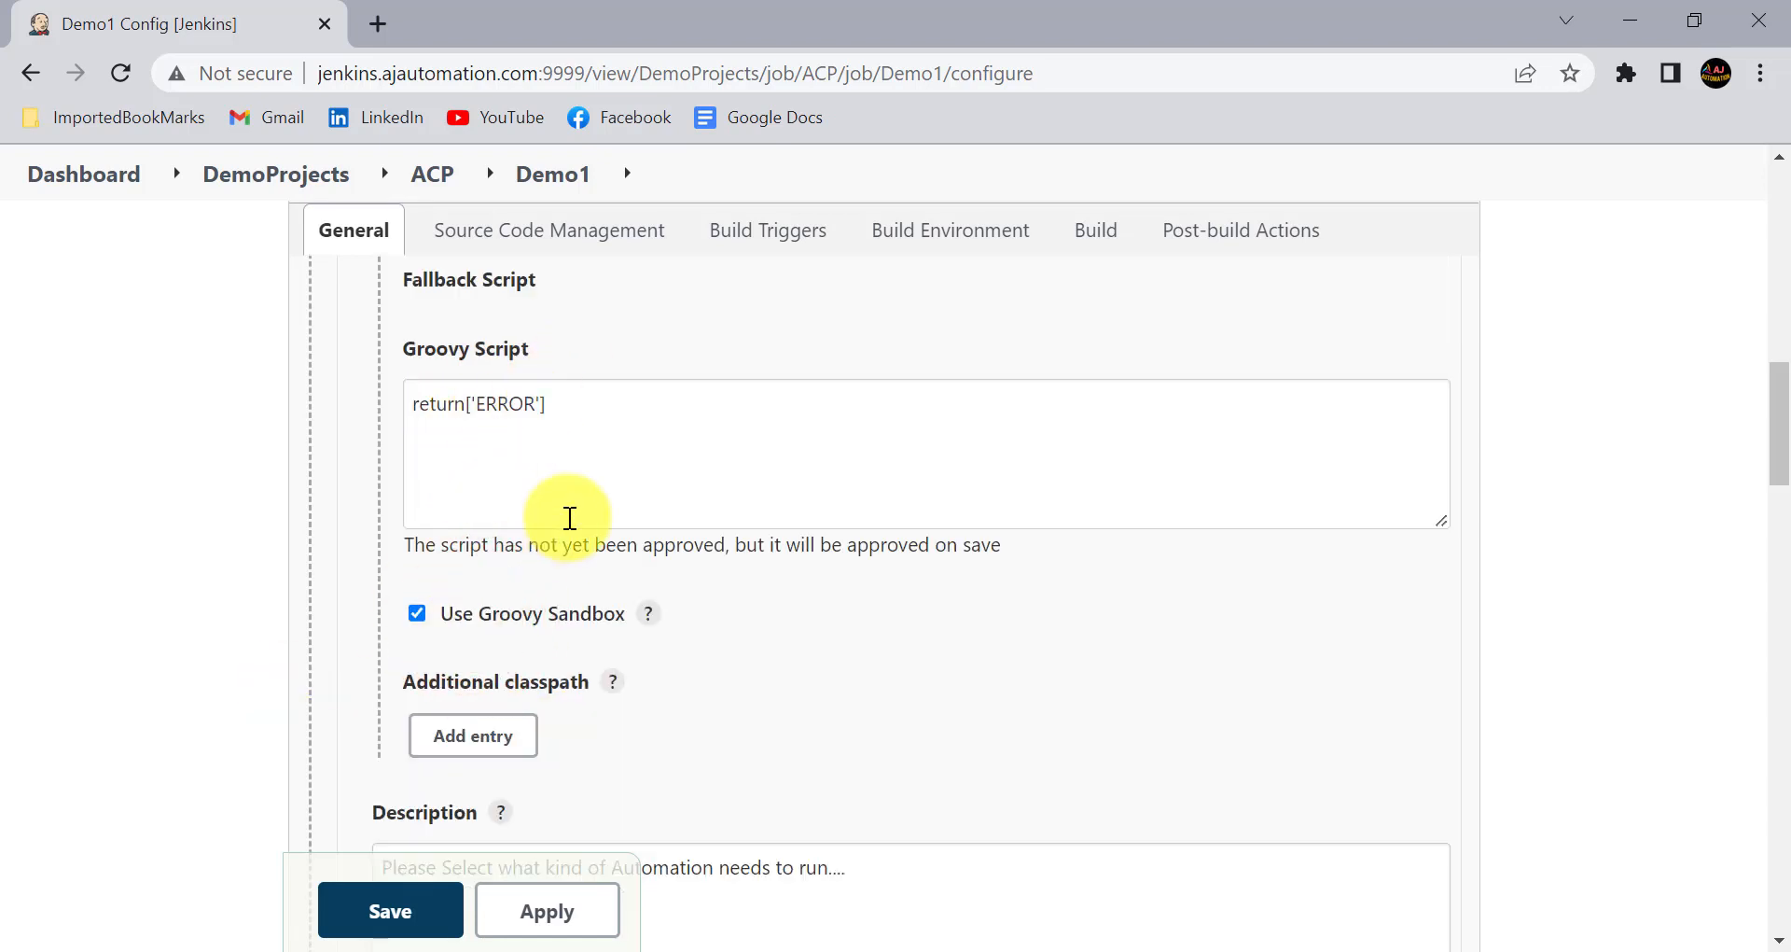
- Choose Single Select as the choice type of the AutomationType parameter
{"action": "scroll", "coordinate": [570, 516], "scroll_direction": "down", "scroll_amount": 5}
{"action": "scroll", "coordinate": [570, 518], "scroll_direction": "down", "scroll_amount": 2}
{"action": "left_click", "coordinate": [470, 461]}
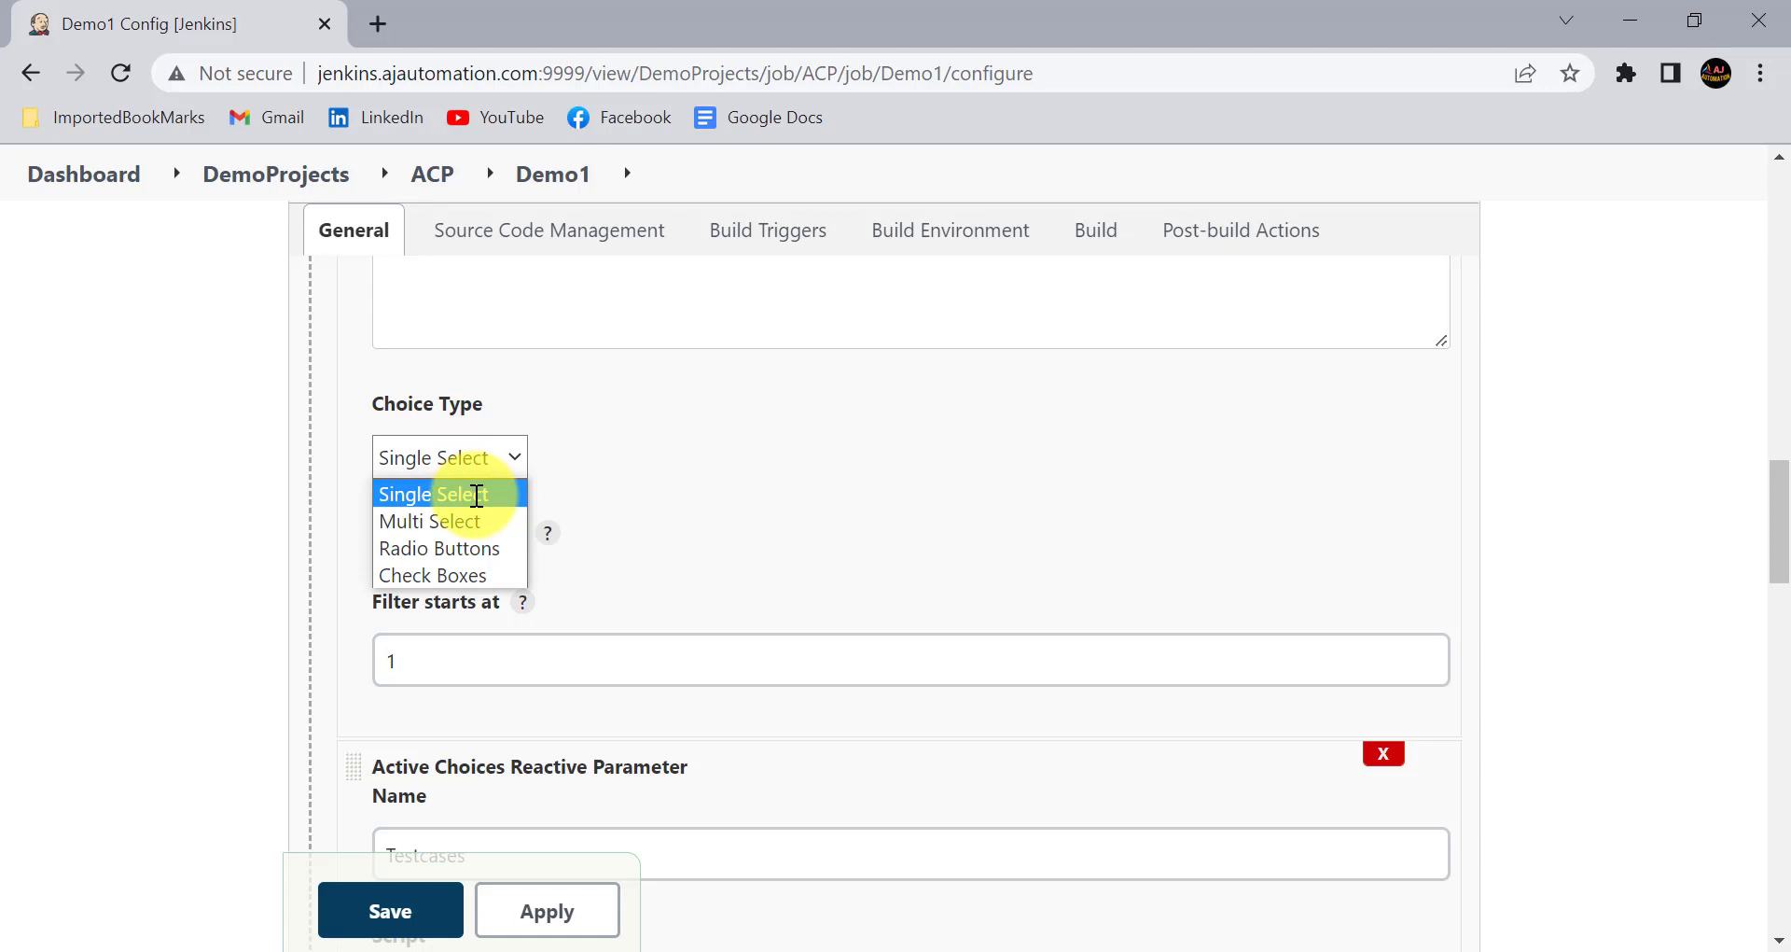
{"action": "left_click", "coordinate": [476, 495]}
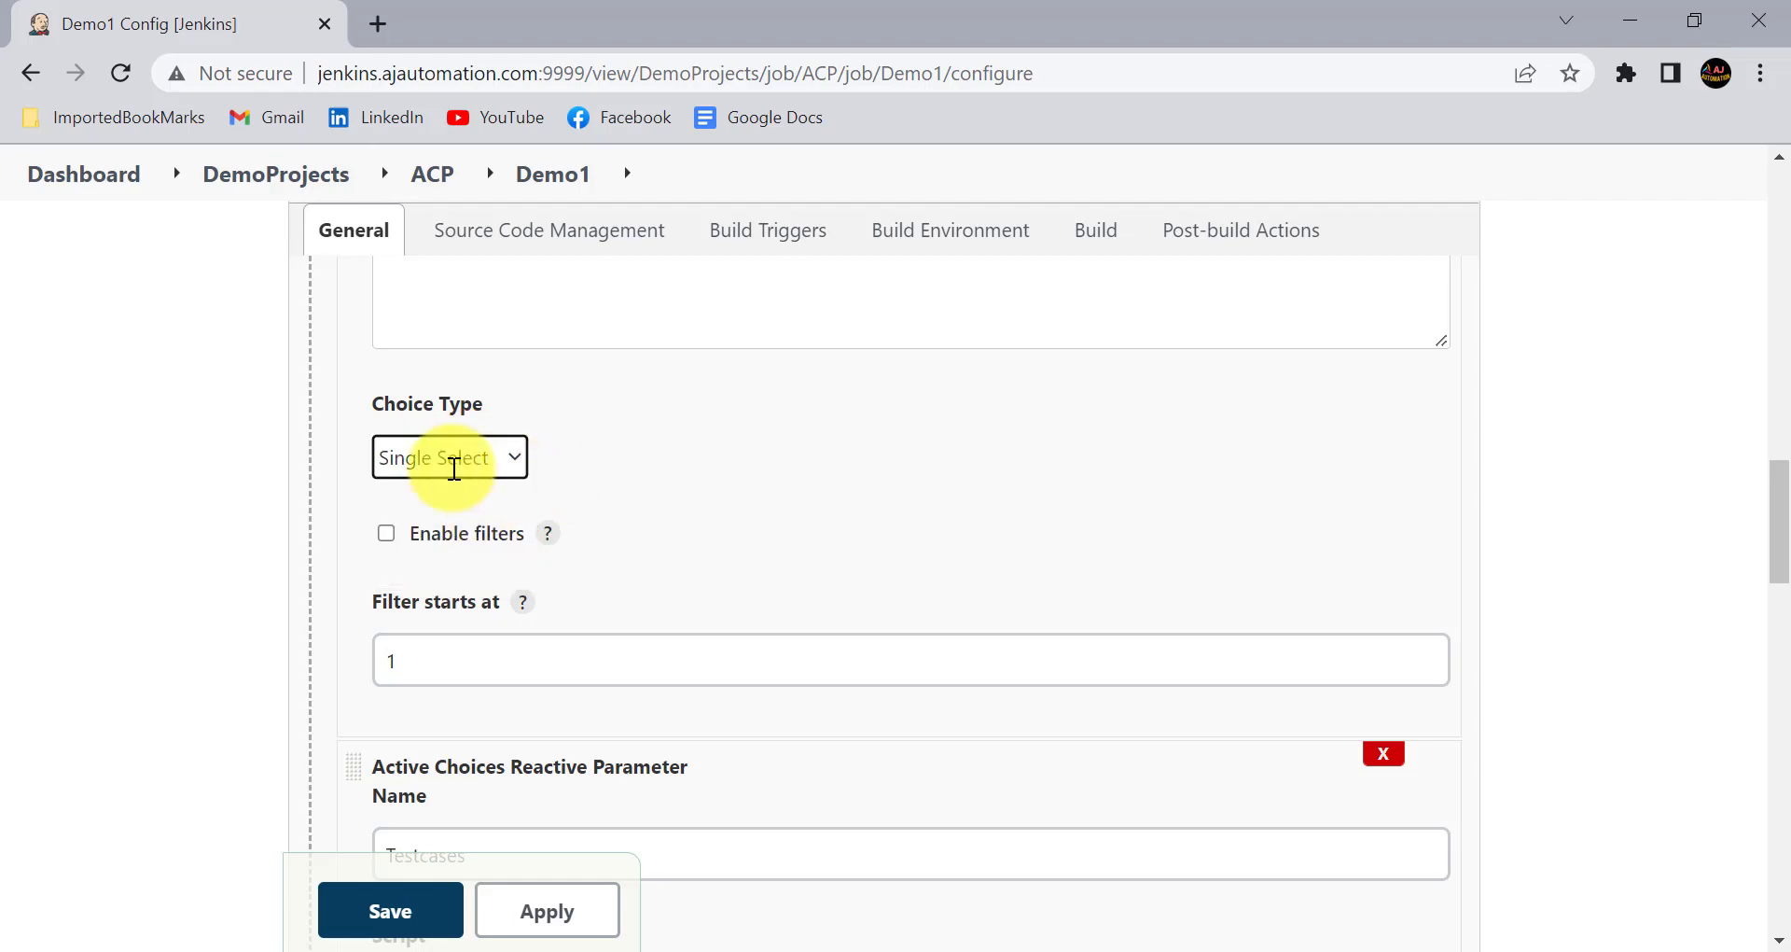
{"action": "scroll", "coordinate": [634, 533], "scroll_direction": "down", "scroll_amount": 2}
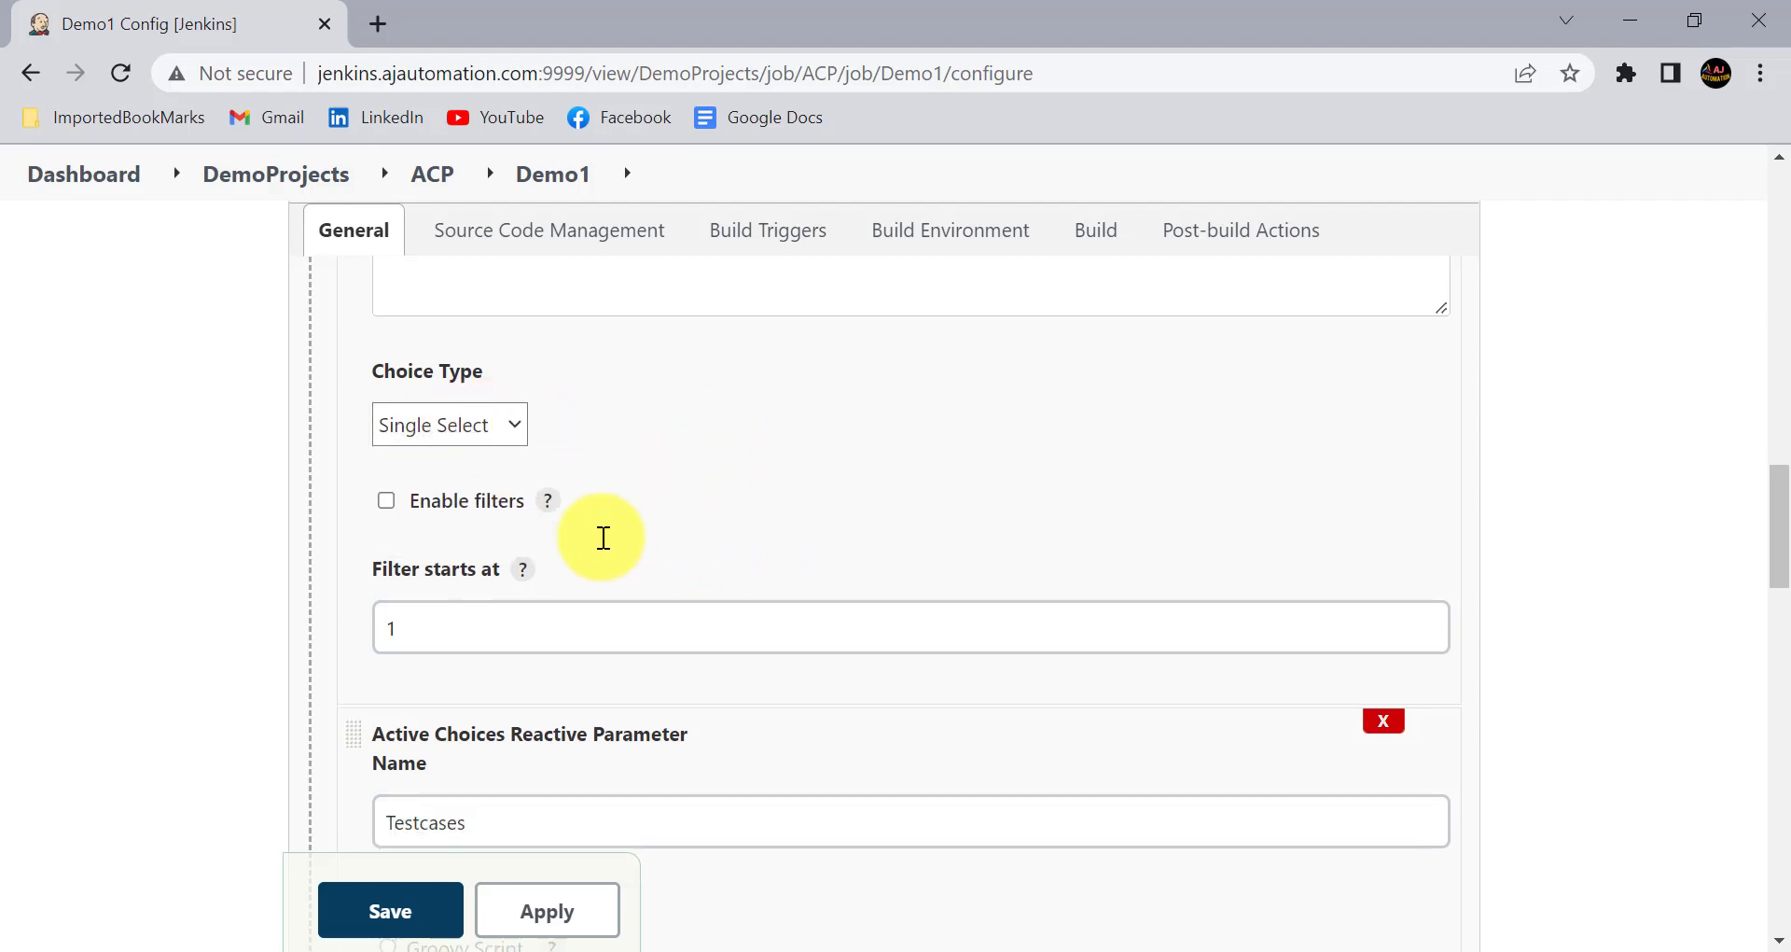
- Review the AutomationType parameter's main and fallback Groovy scripts, and the settings of the Testcases reactive parameter
{"action": "scroll", "coordinate": [603, 538], "scroll_direction": "up", "scroll_amount": 14}
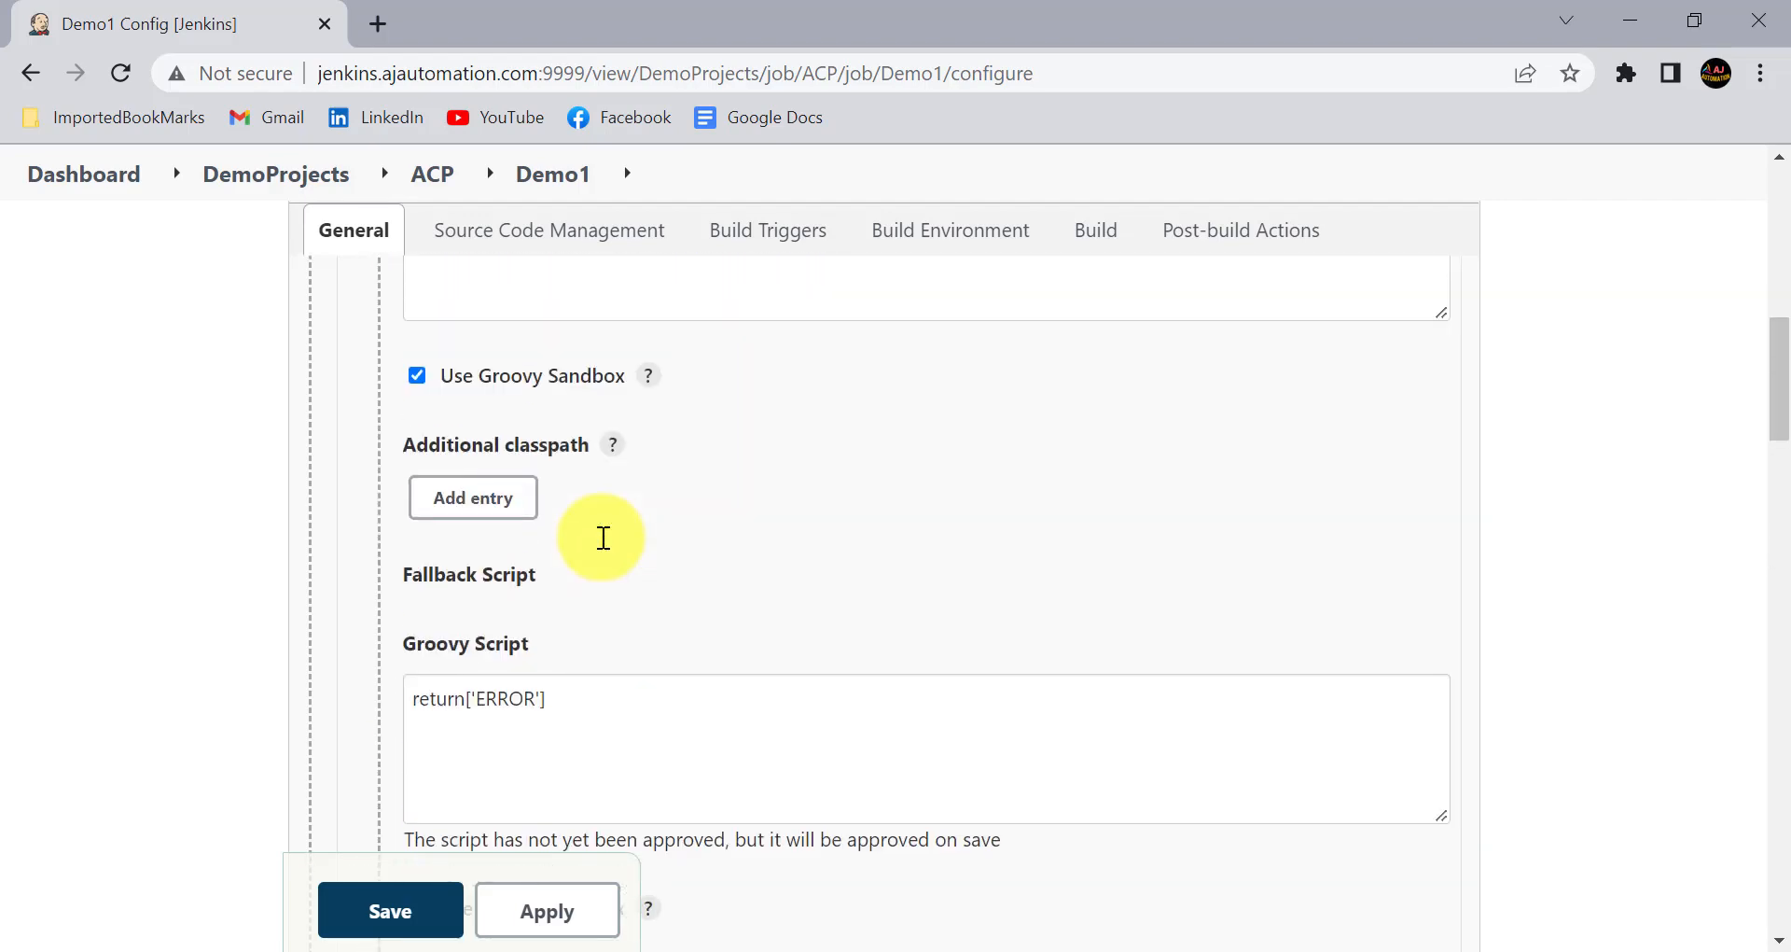
{"action": "scroll", "coordinate": [548, 563], "scroll_direction": "down", "scroll_amount": 2}
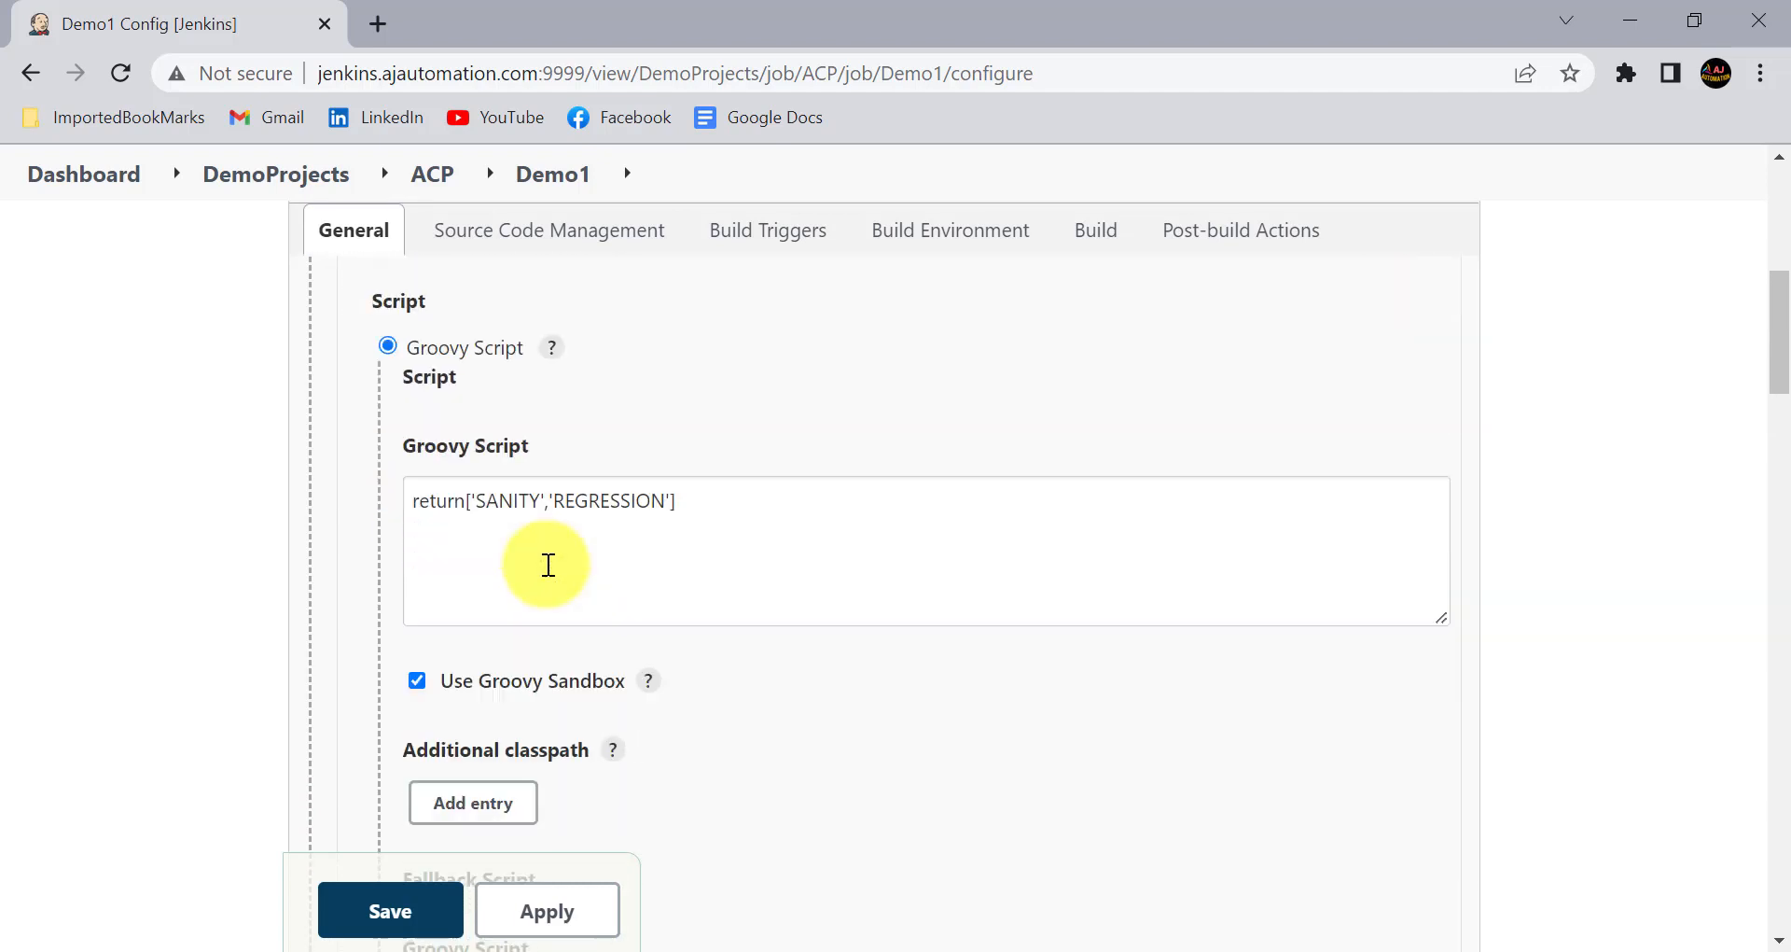
{"action": "left_click", "coordinate": [509, 491]}
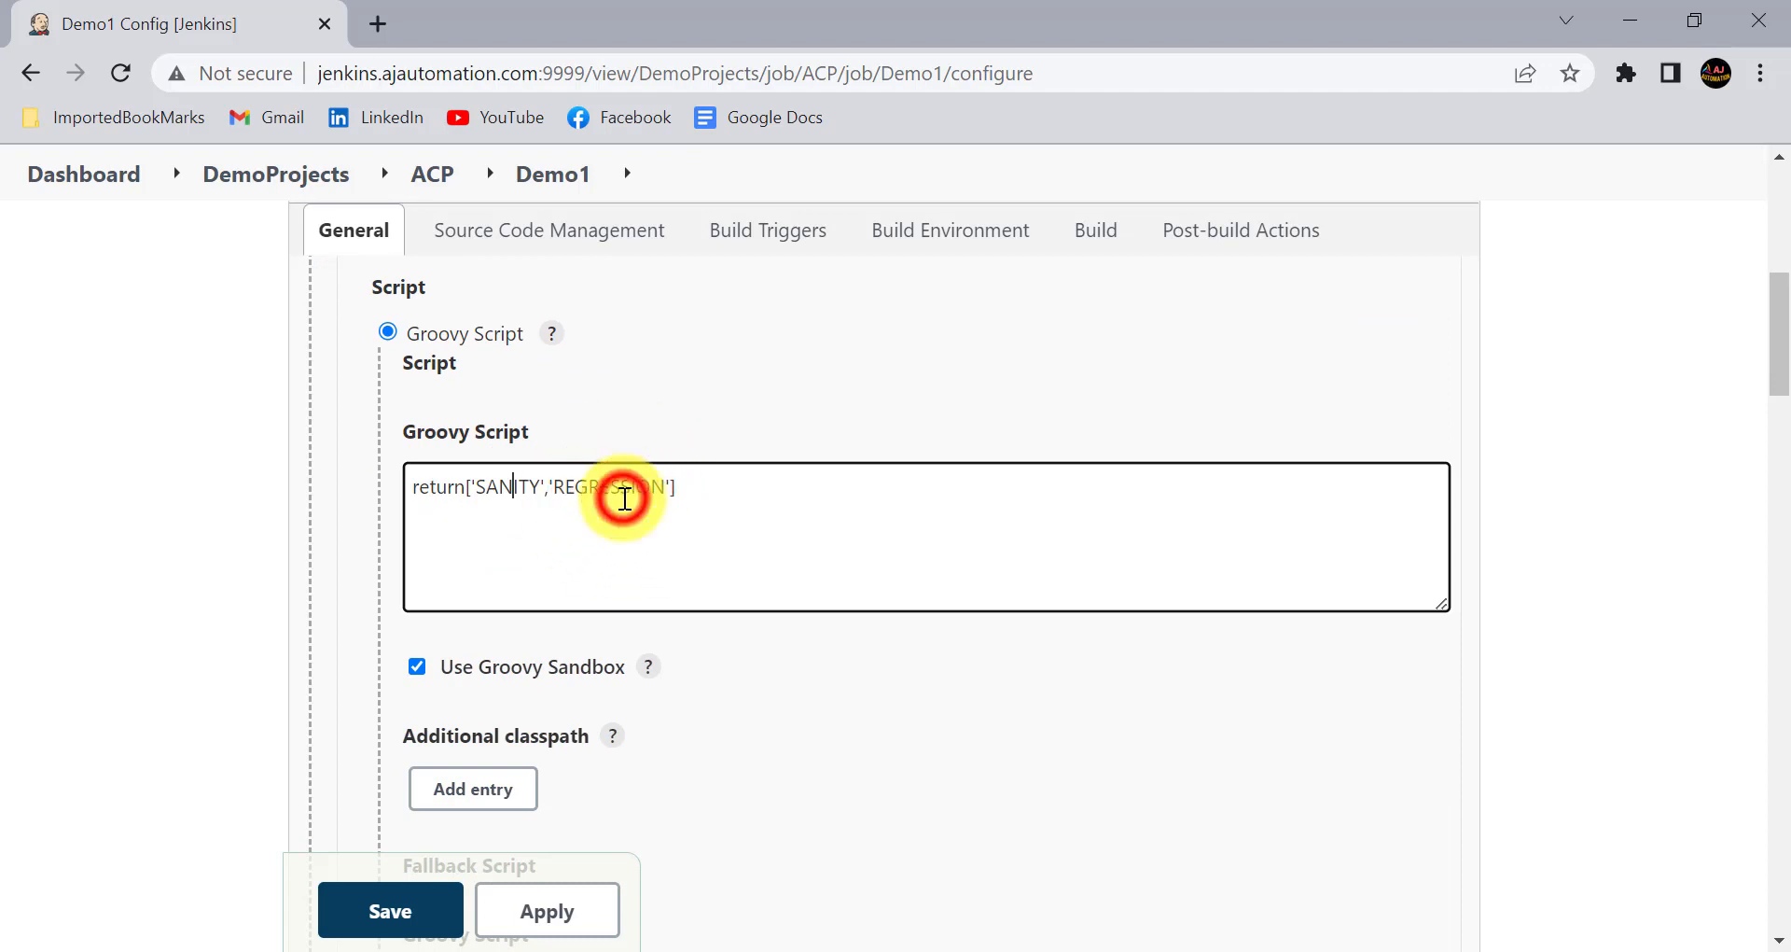
{"action": "scroll", "coordinate": [572, 640], "scroll_direction": "down", "scroll_amount": 4}
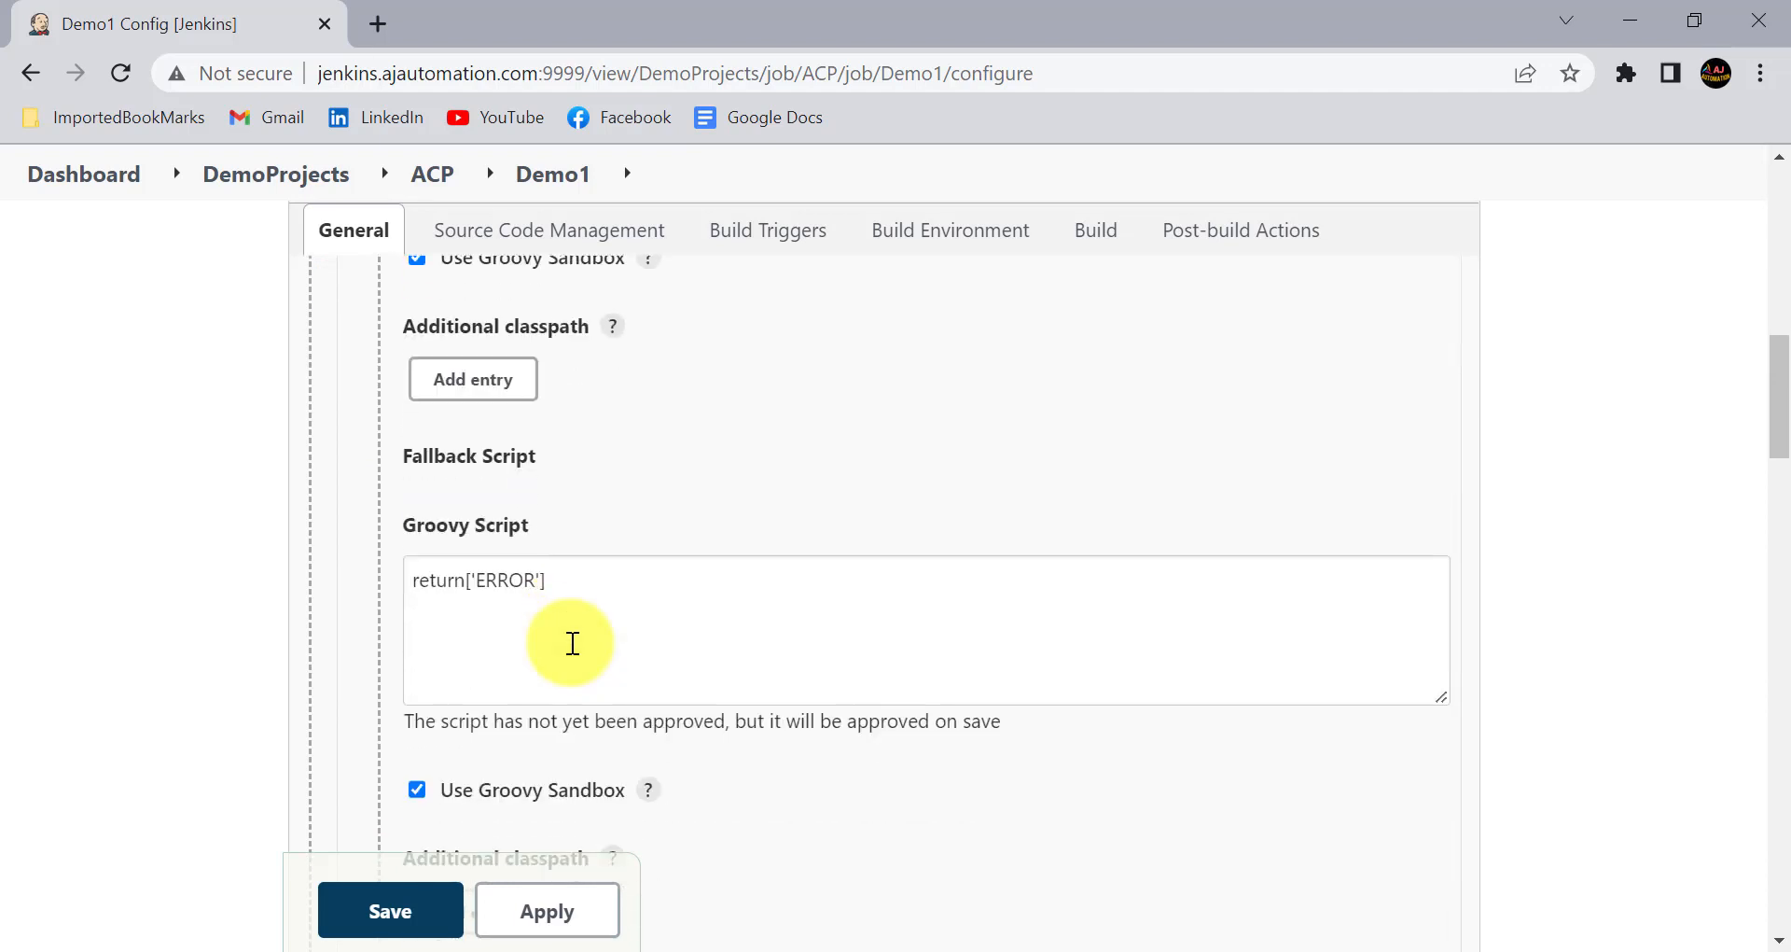
{"action": "left_click", "coordinate": [575, 578]}
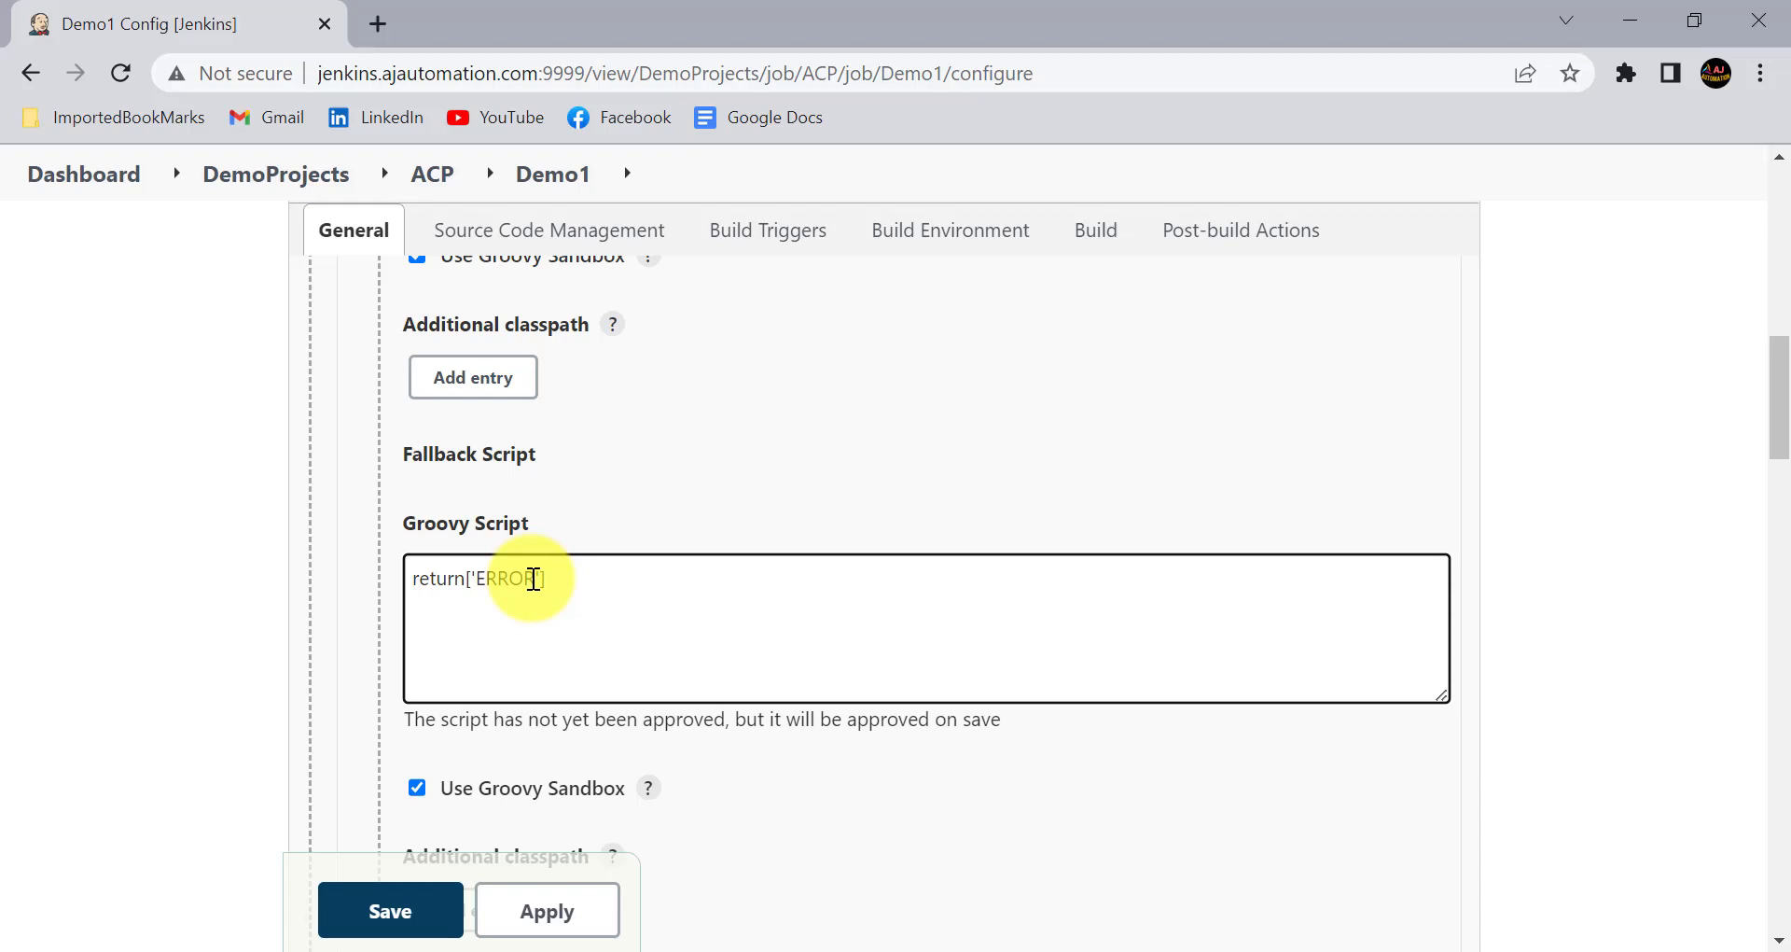
{"action": "scroll", "coordinate": [541, 642], "scroll_direction": "down", "scroll_amount": 2}
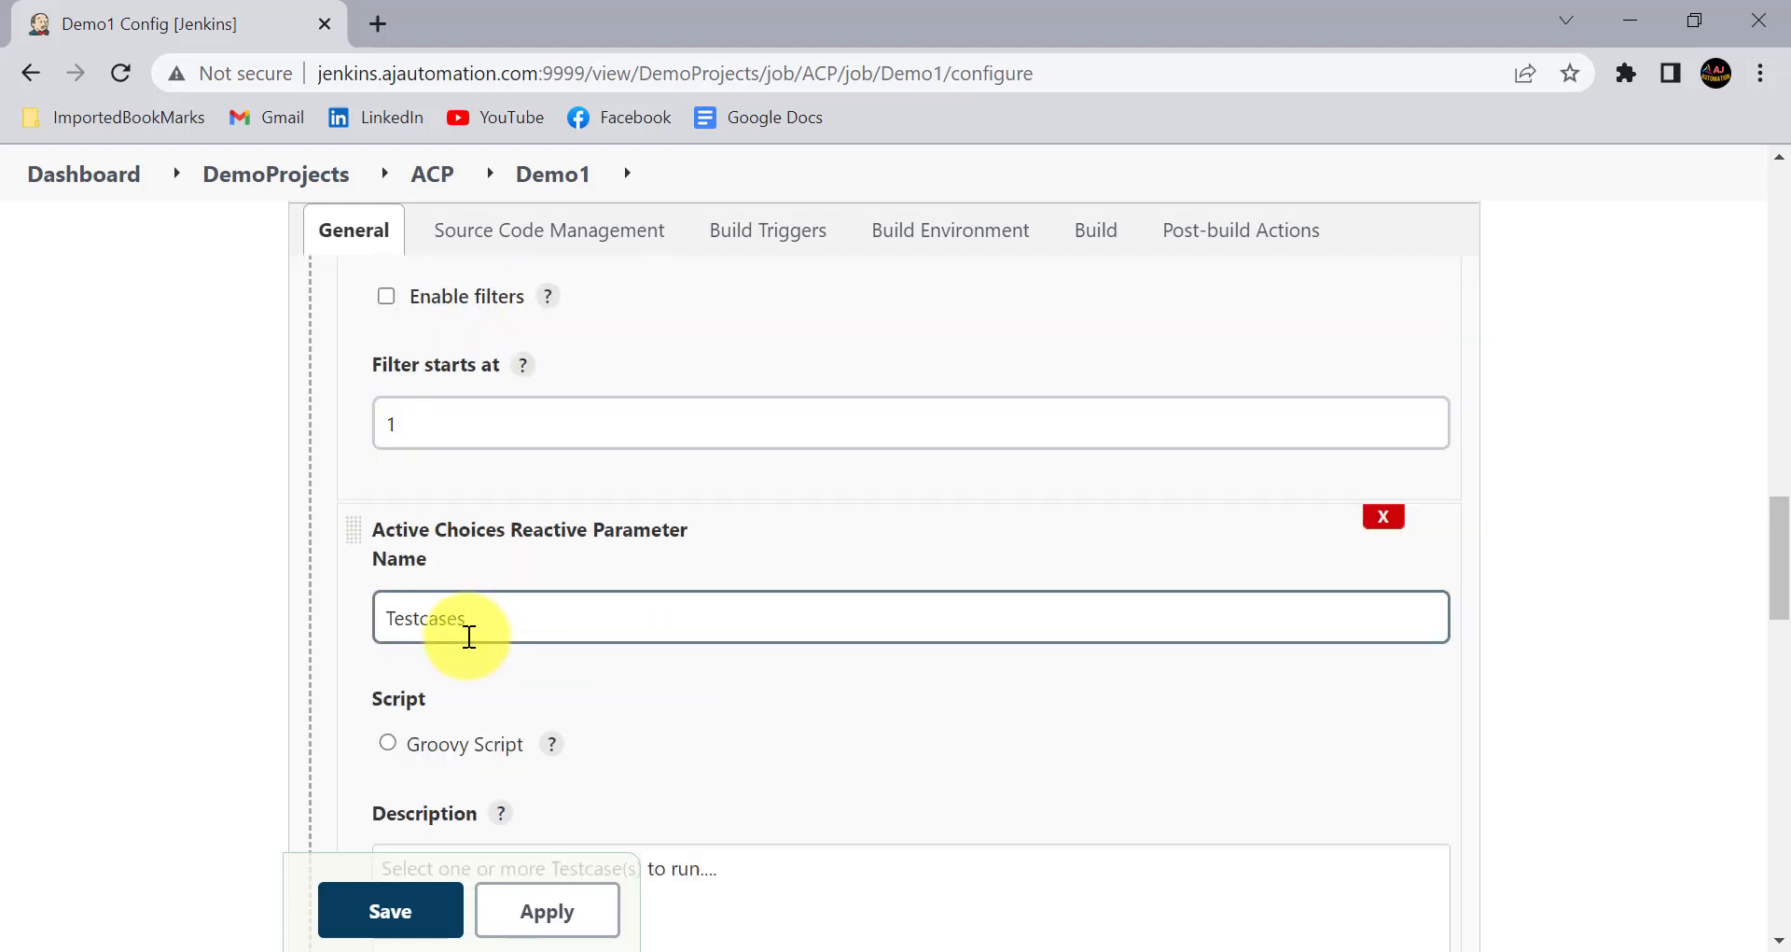
{"action": "scroll", "coordinate": [468, 635], "scroll_direction": "down", "scroll_amount": 2}
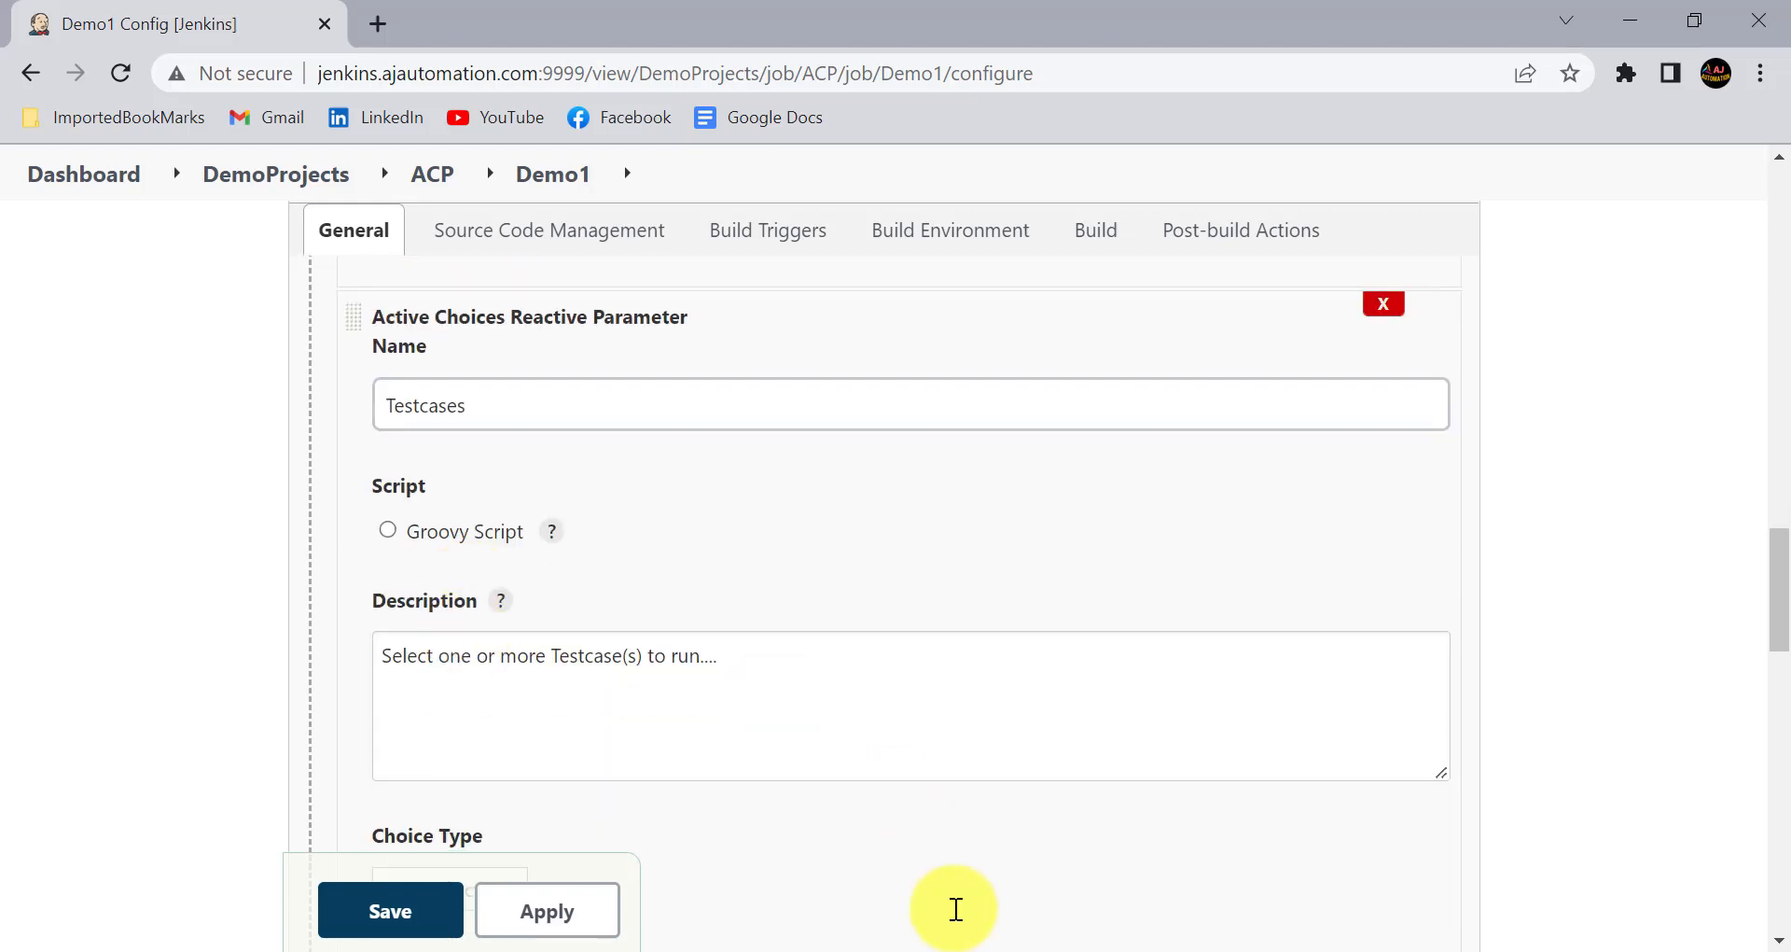
- Switch to the Jenkins Sessions notes in Notepad and examine the test cases listed for Sanity
{"action": "left_click", "coordinate": [1068, 944]}
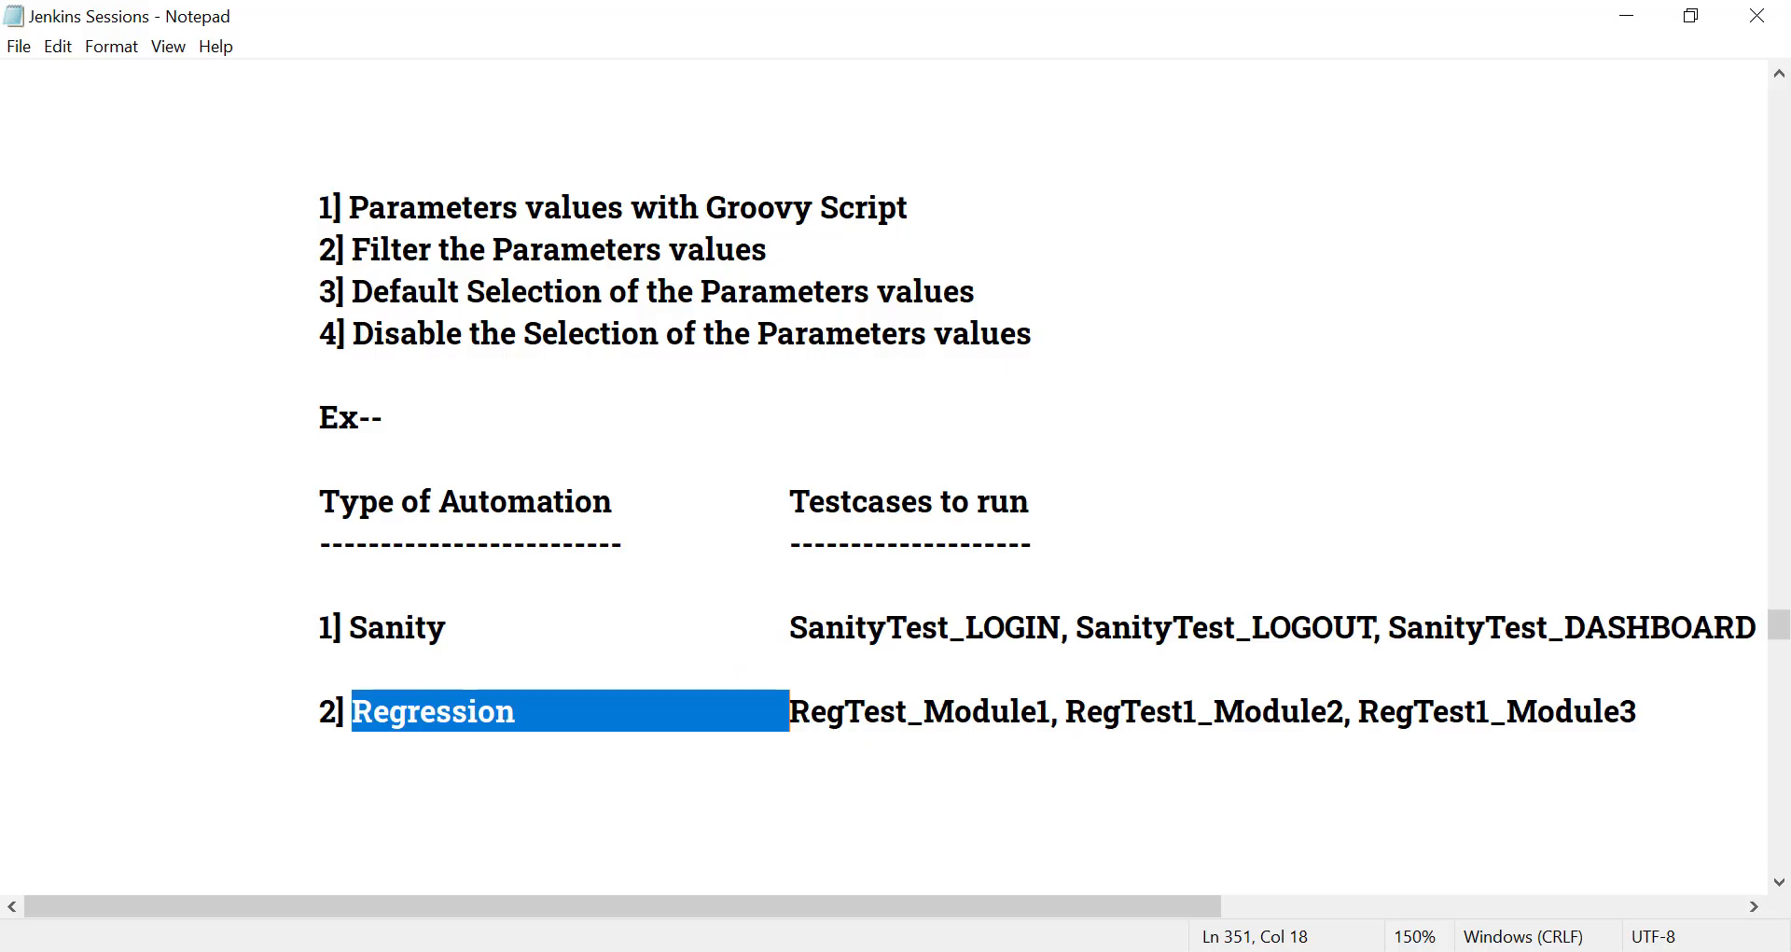
{"action": "left_click", "coordinate": [703, 672]}
{"action": "left_click", "coordinate": [774, 623]}
{"action": "left_click_drag", "start_coordinate": [775, 623], "coordinate": [1780, 625]}
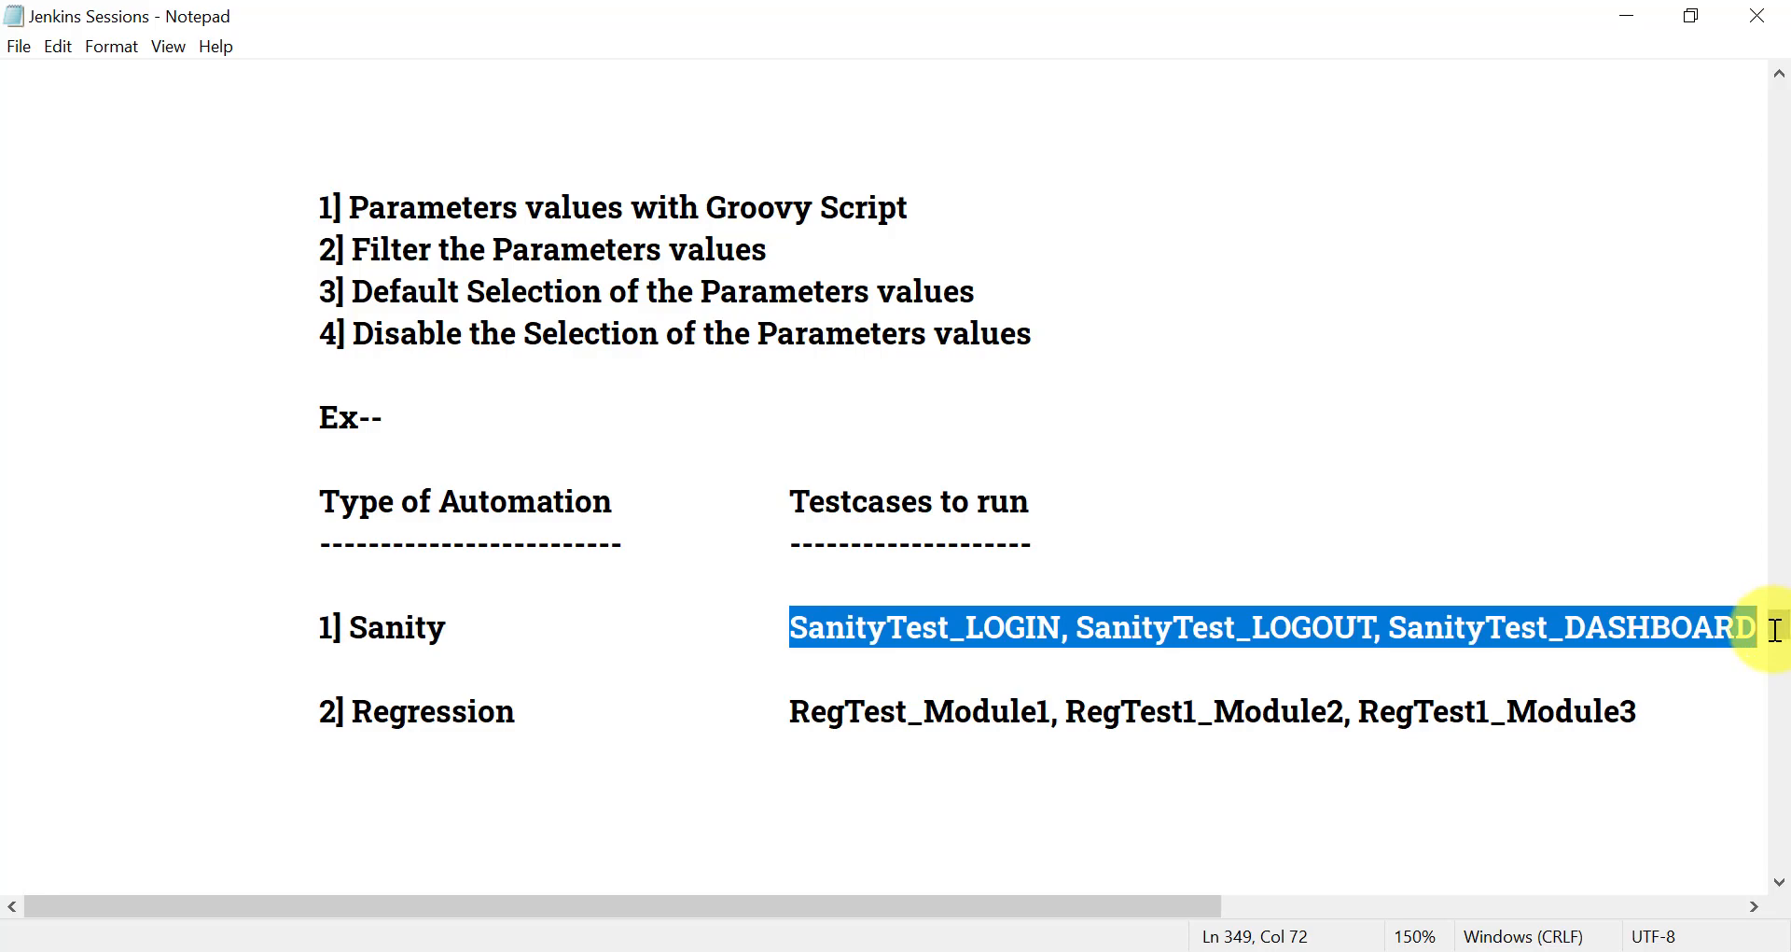
{"action": "left_click", "coordinate": [1335, 650]}
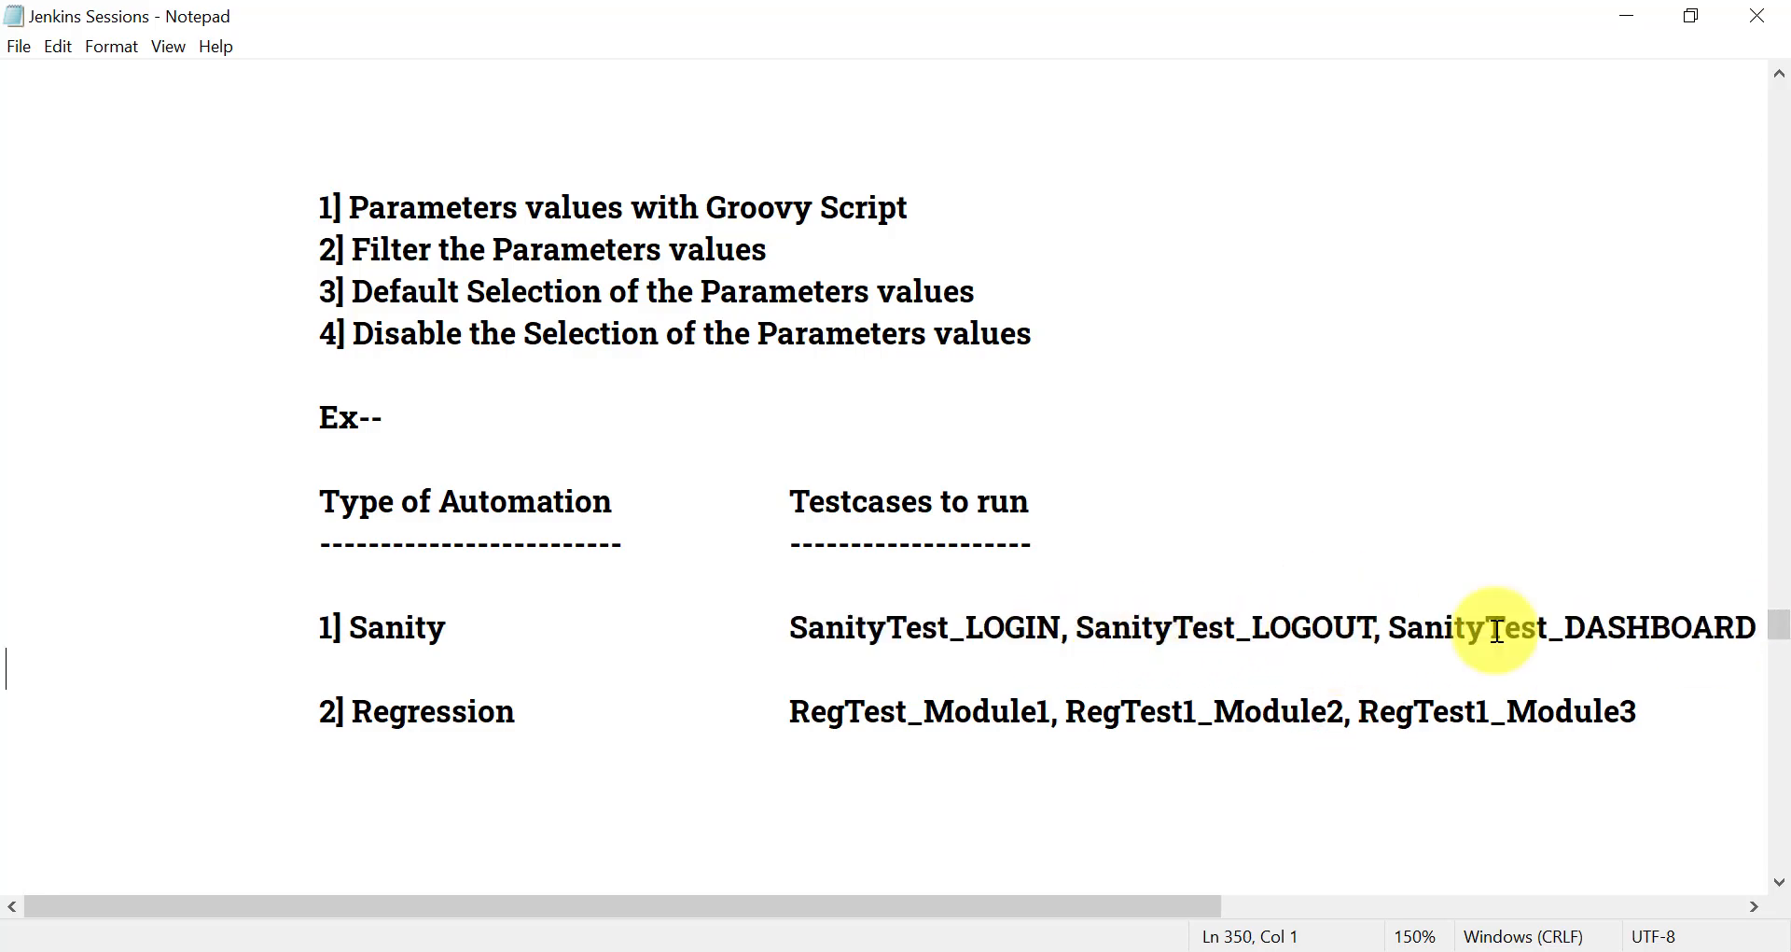
- Back in Jenkins, enable Groovy Script for the Testcases parameter and write an if(AutomationType.equals('SANITY')) block containing an empty return[] list
{"action": "key", "text": "alt+Tab"}
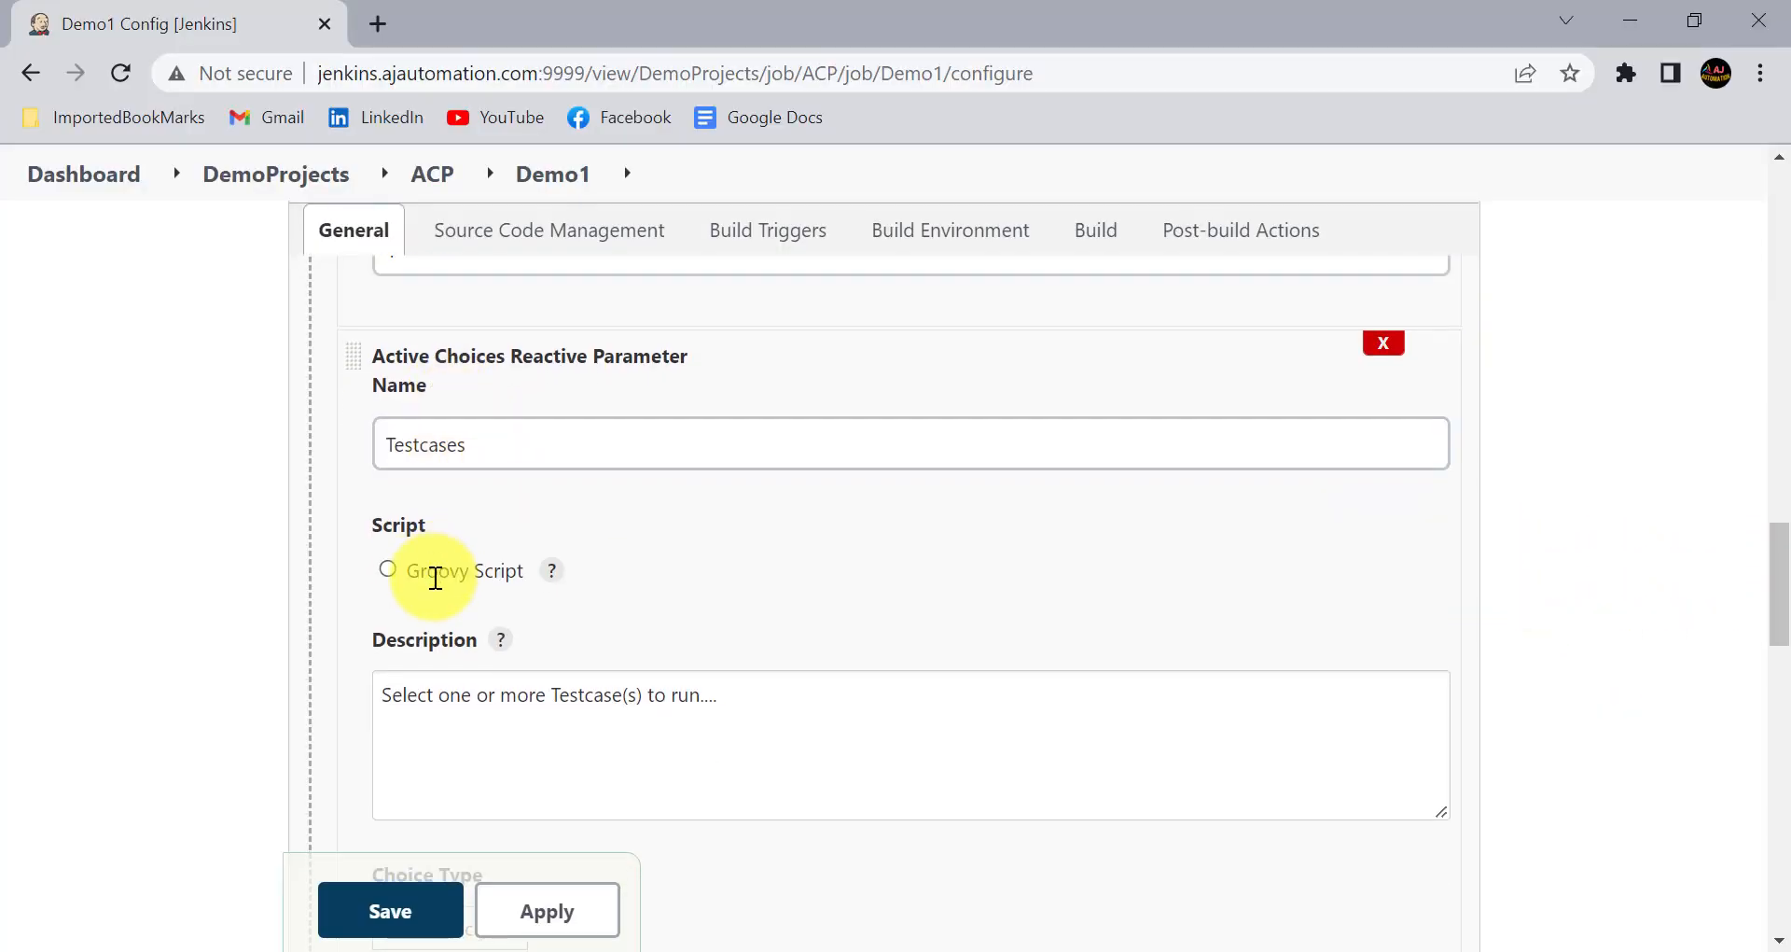
{"action": "left_click", "coordinate": [435, 578]}
{"action": "scroll", "coordinate": [467, 612], "scroll_direction": "down", "scroll_amount": 2}
{"action": "left_click", "coordinate": [467, 612]}
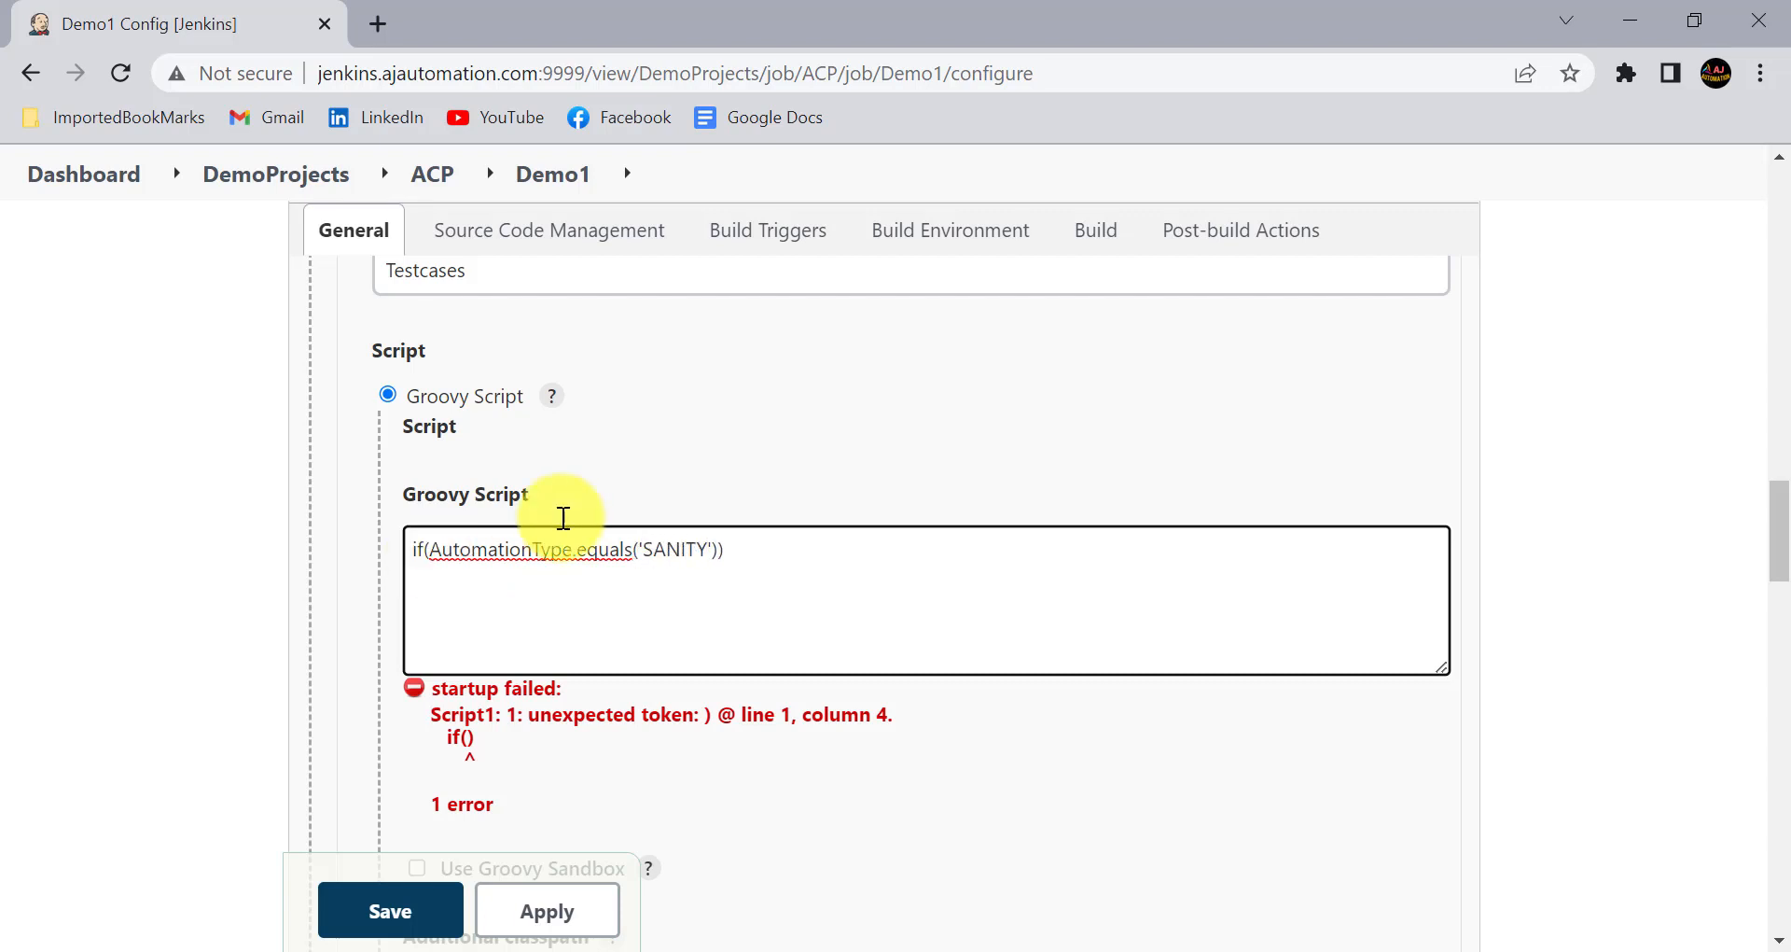
{"action": "left_click", "coordinate": [739, 548]}
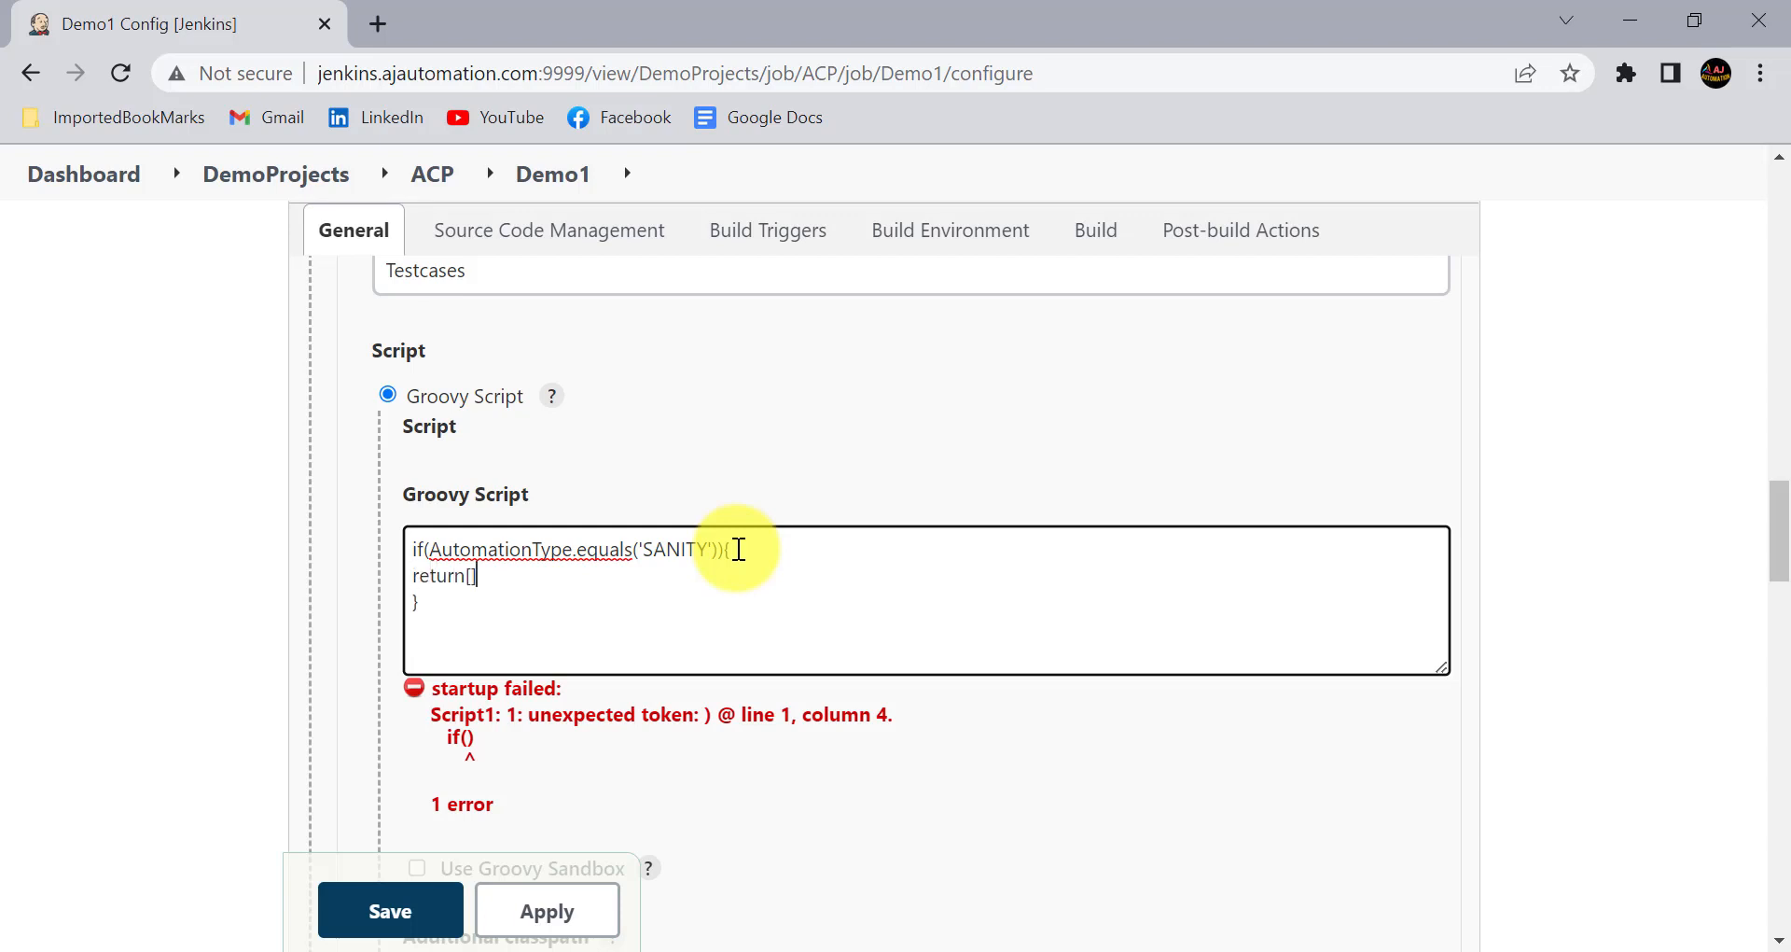
- Copy the three Sanity test case names from the Notepad notes and paste them in single quotes into the Testcases script's return list
{"action": "left_click", "coordinate": [1071, 949]}
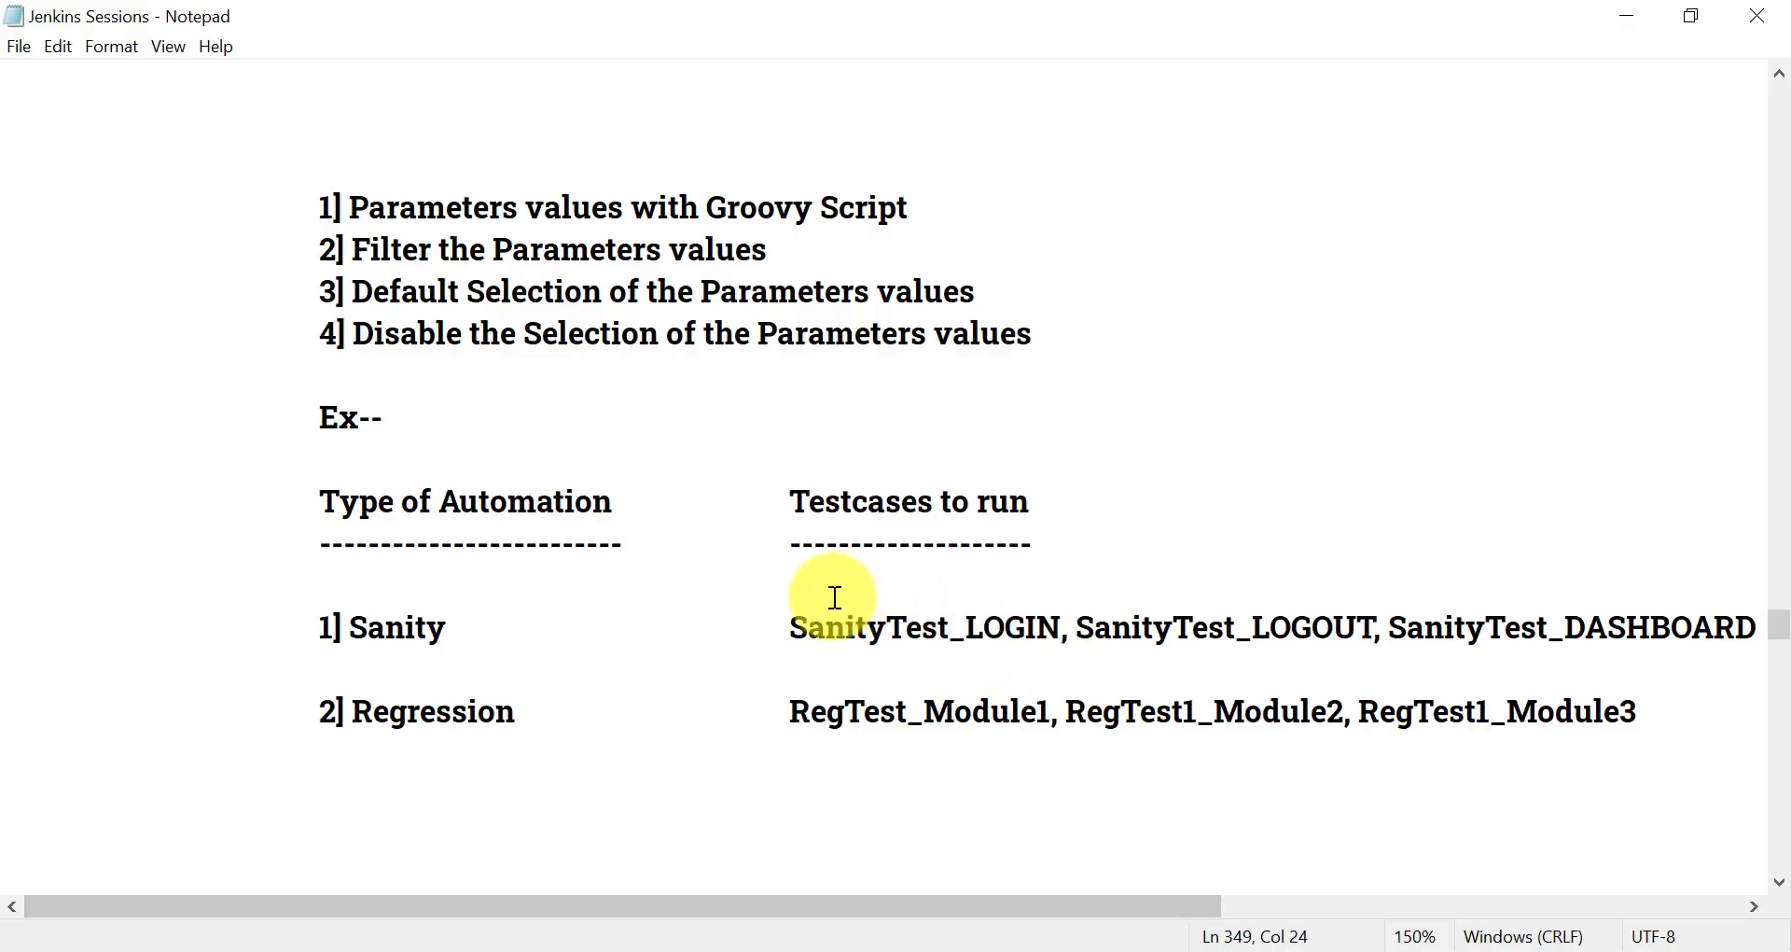
{"action": "left_click", "coordinate": [791, 623]}
{"action": "key", "text": "shift+Down"}
{"action": "key", "text": "ctrl+c"}
{"action": "key", "text": "alt+Tab"}
{"action": "key", "text": "ctrl+v"}
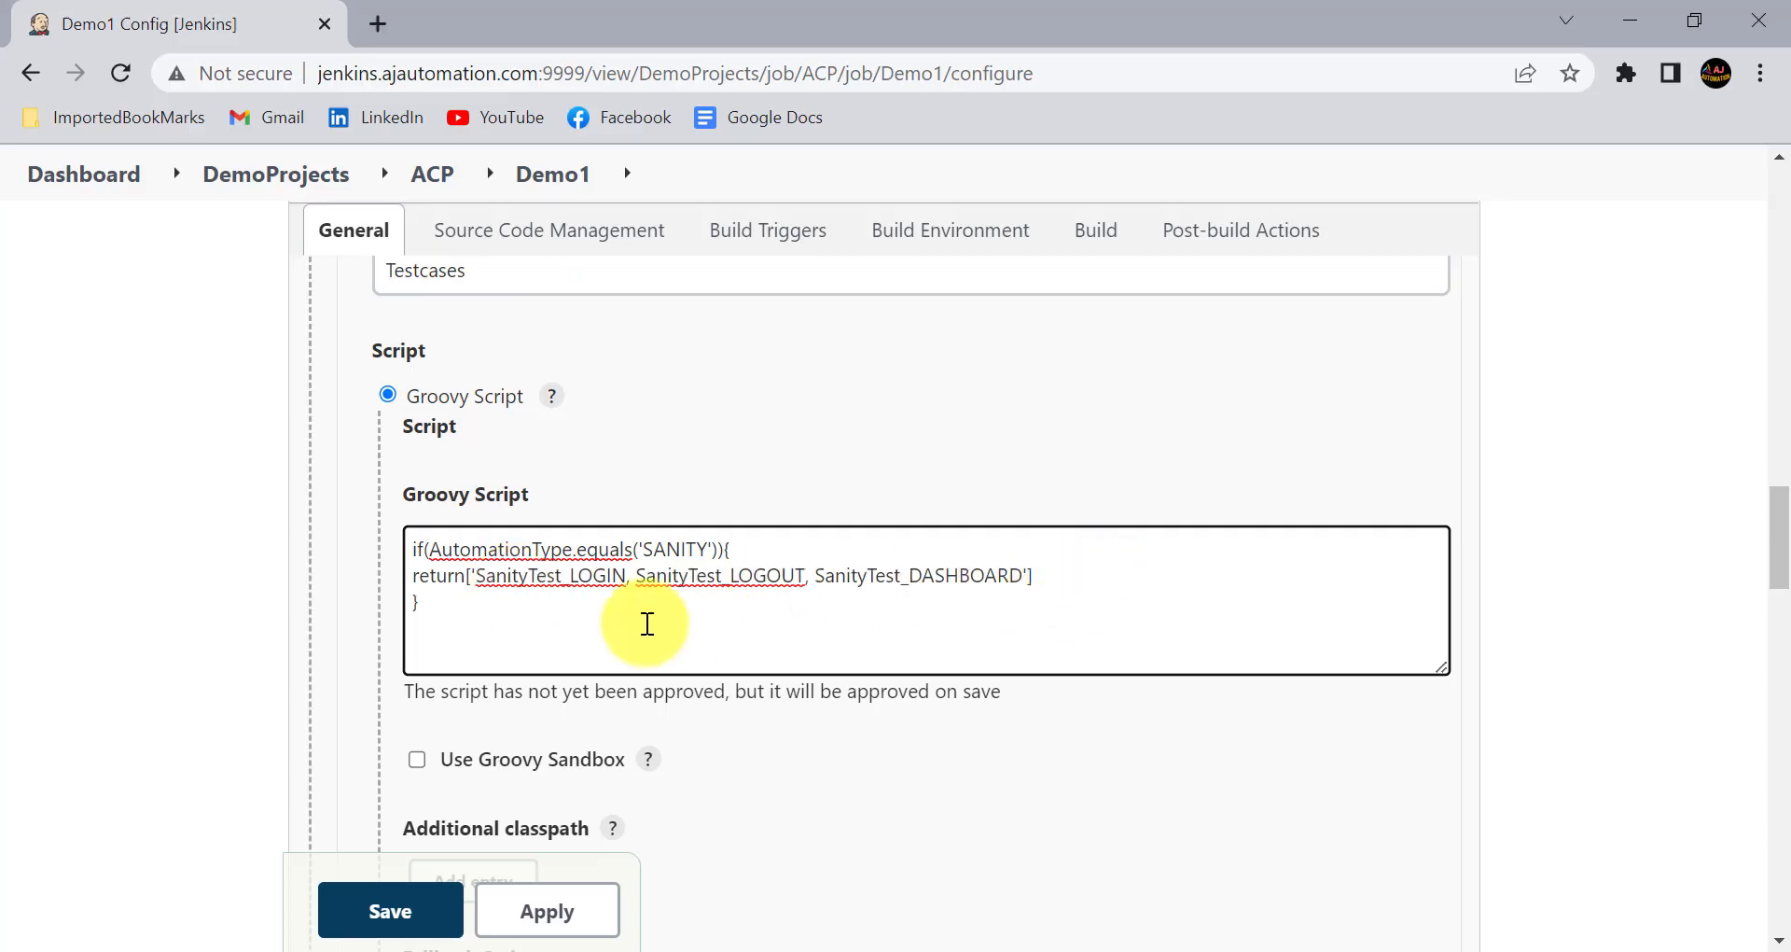
- Enclose each of the three Sanity test case names in its own single quotes in the Testcases script's return list
{"action": "left_click", "coordinate": [623, 576]}
{"action": "left_click", "coordinate": [631, 577]}
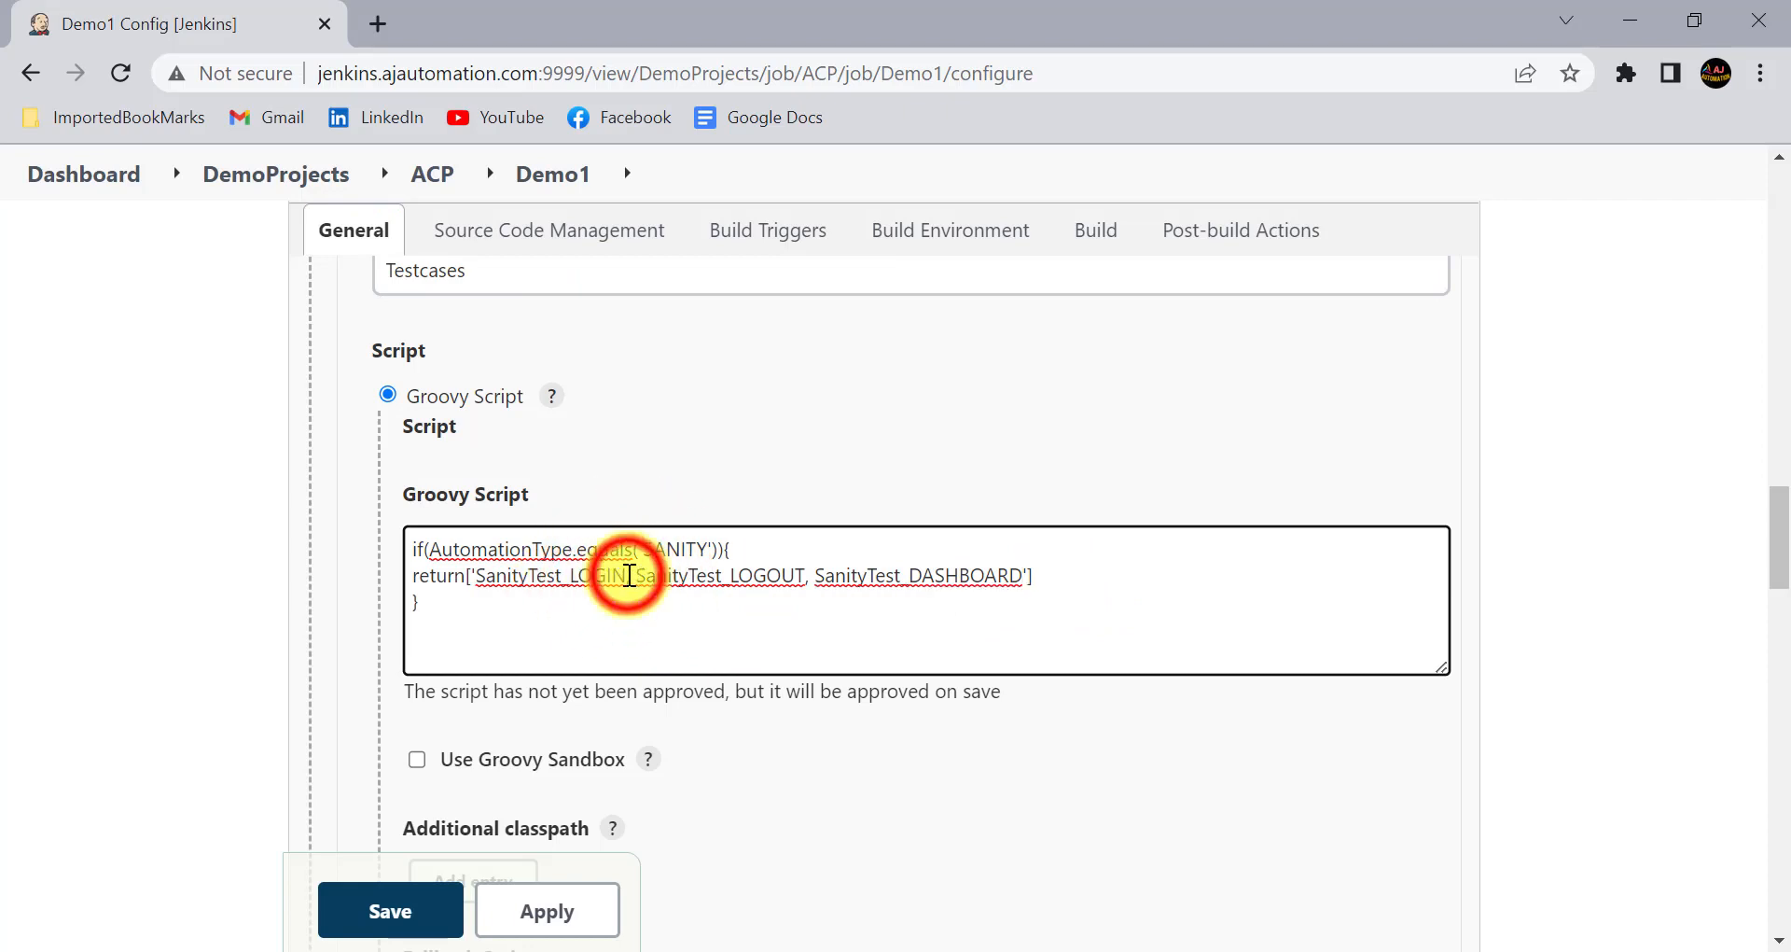
{"action": "type", "text": "'"}
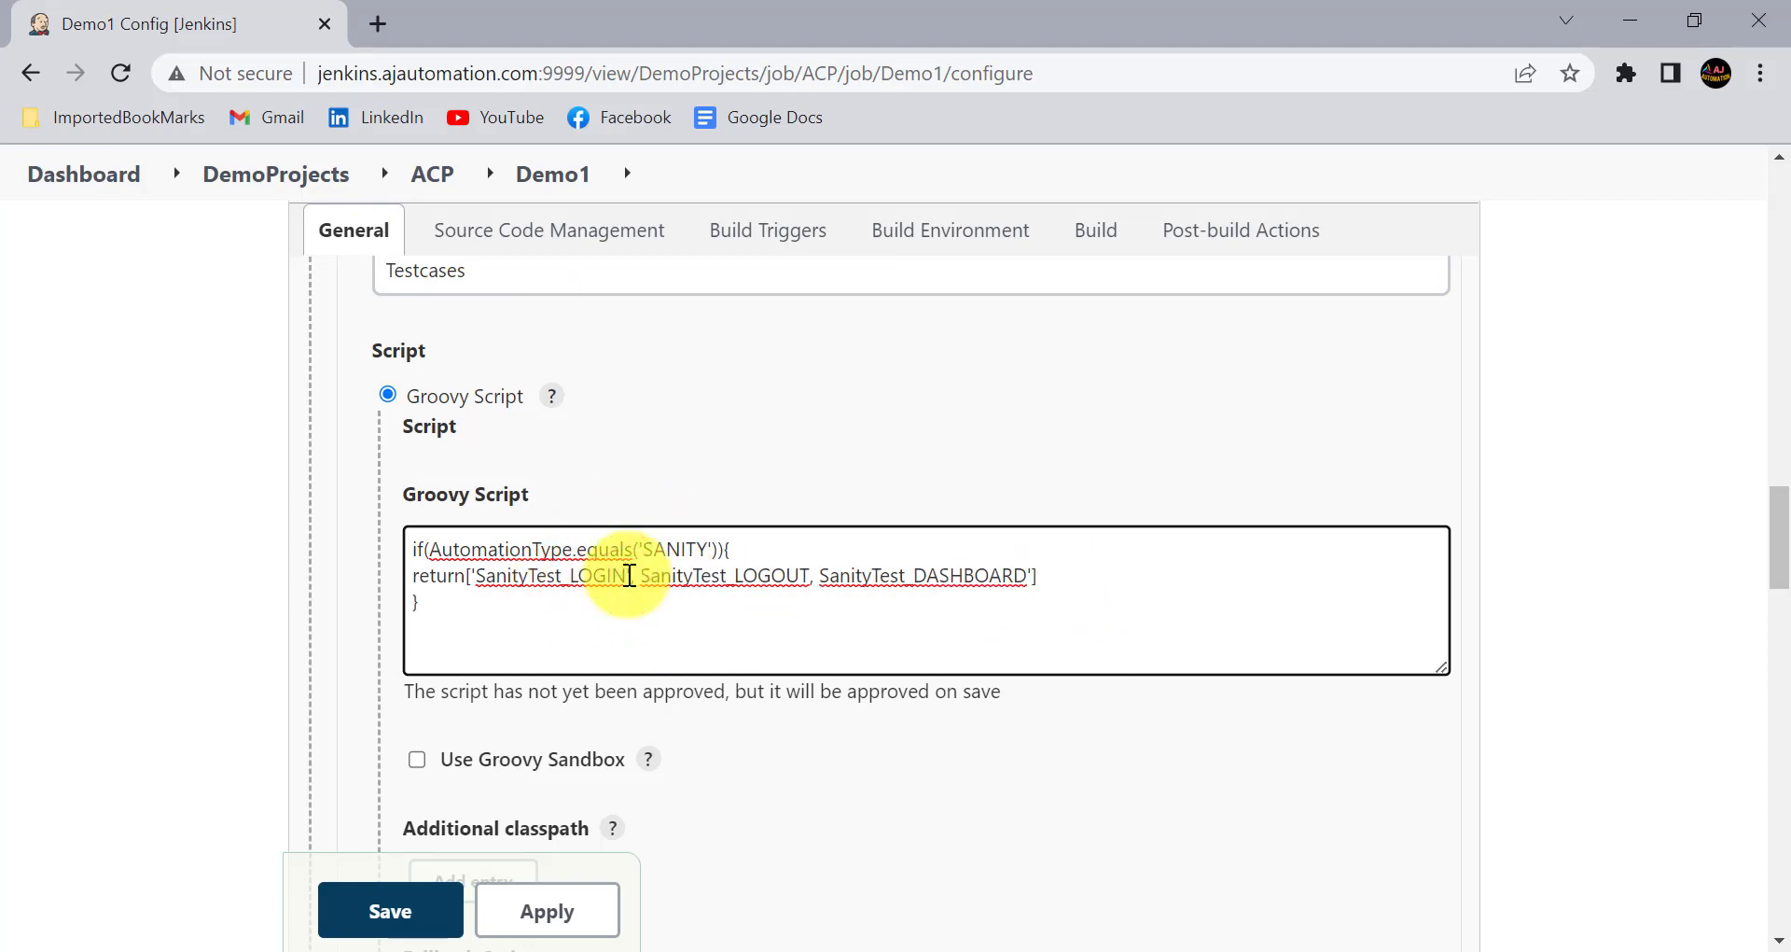
{"action": "type", "text": ", "}
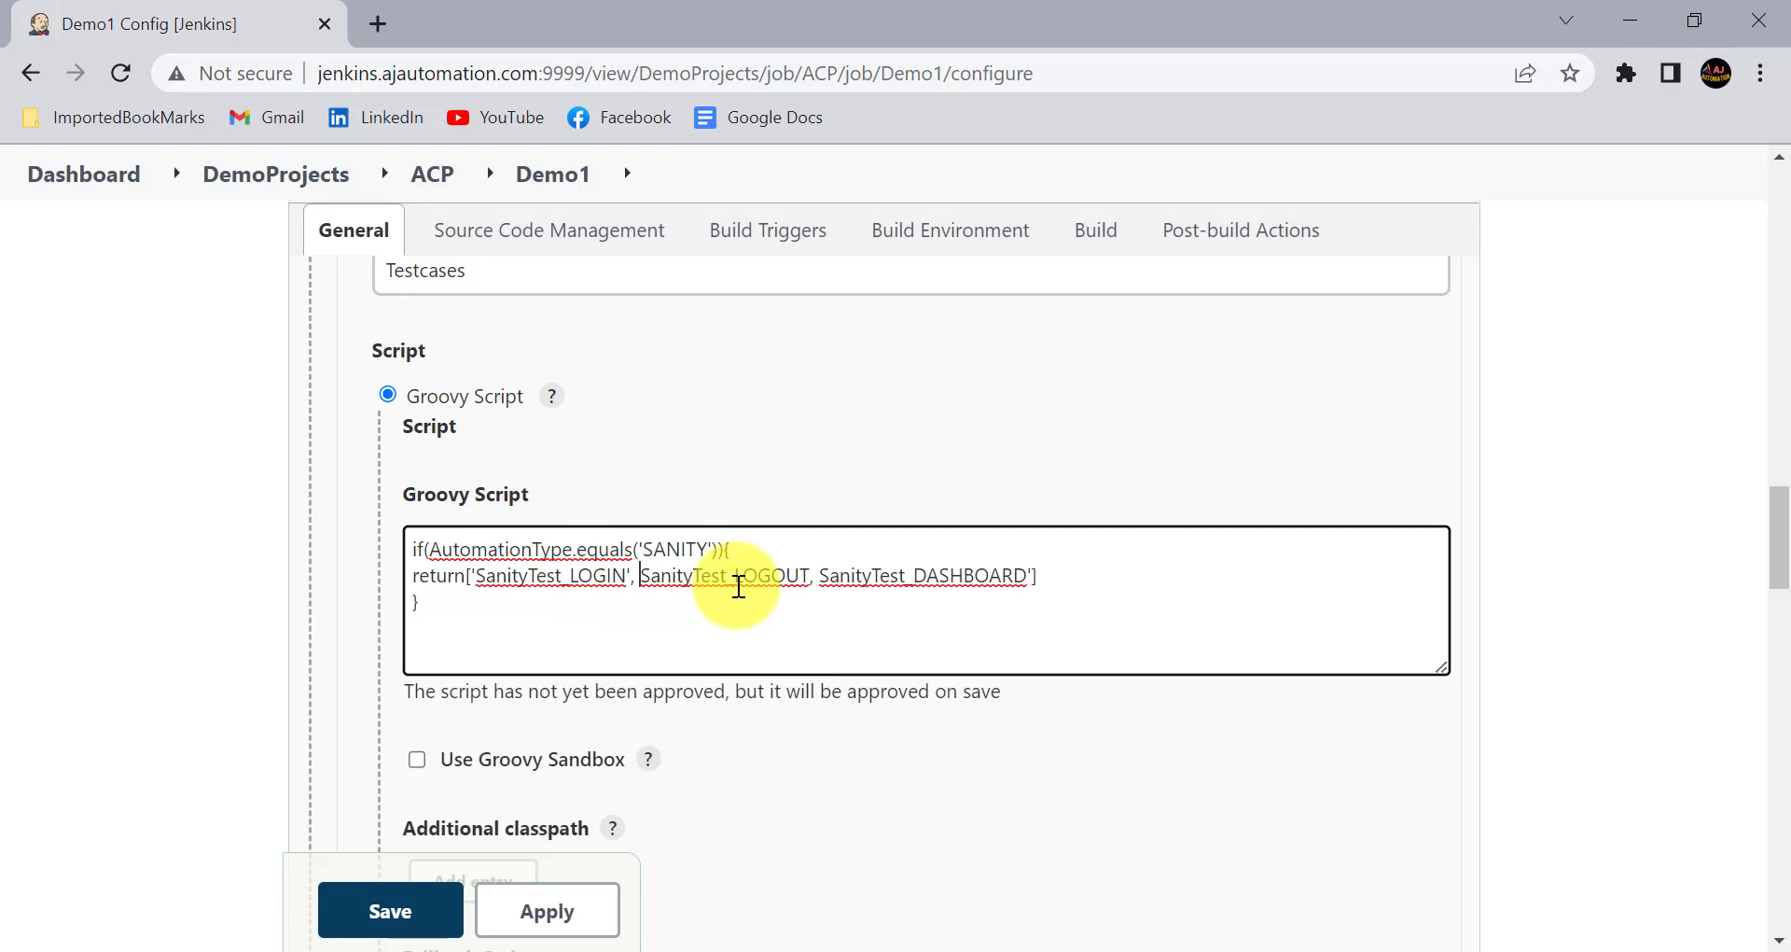
{"action": "type", "text": "'"}
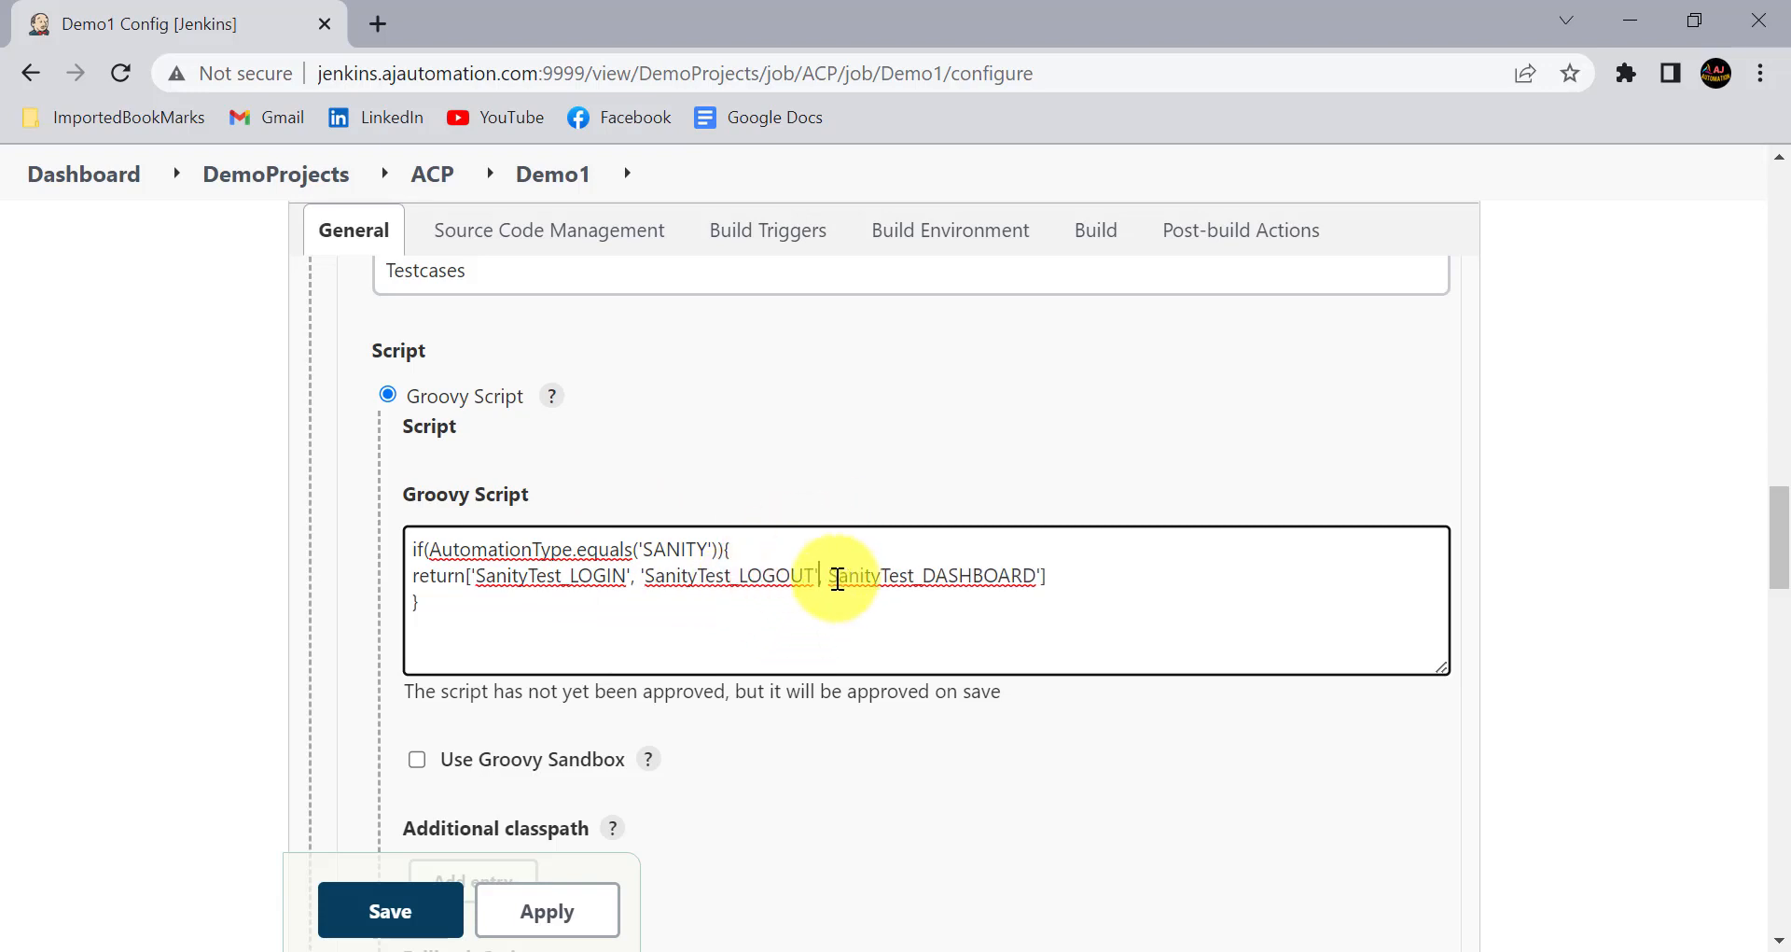
{"action": "type", "text": "'"}
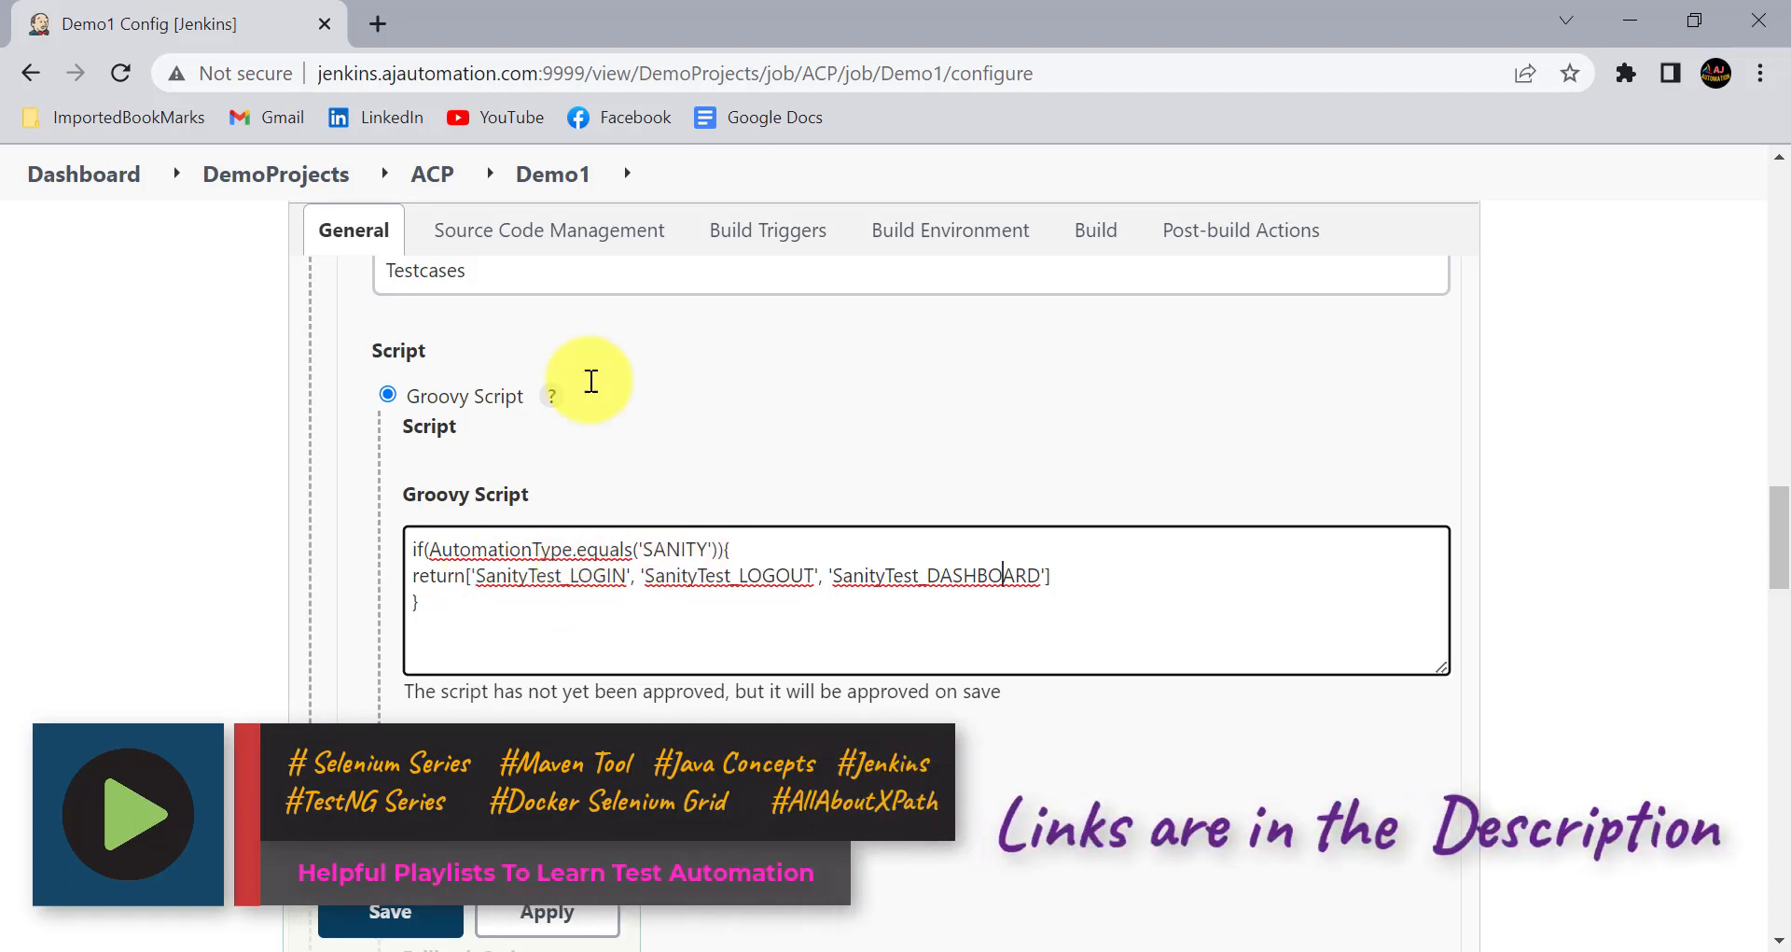
- Add an else if(AutomationType.equals('REGRESSION')) branch to the Testcases script, listing 'RegTest_Module1', 'RegTest1_Module2' and 'RegTest1_Module3'
{"action": "scroll", "coordinate": [588, 354], "scroll_direction": "up", "scroll_amount": 1}
{"action": "scroll", "coordinate": [511, 601], "scroll_direction": "down", "scroll_amount": 1}
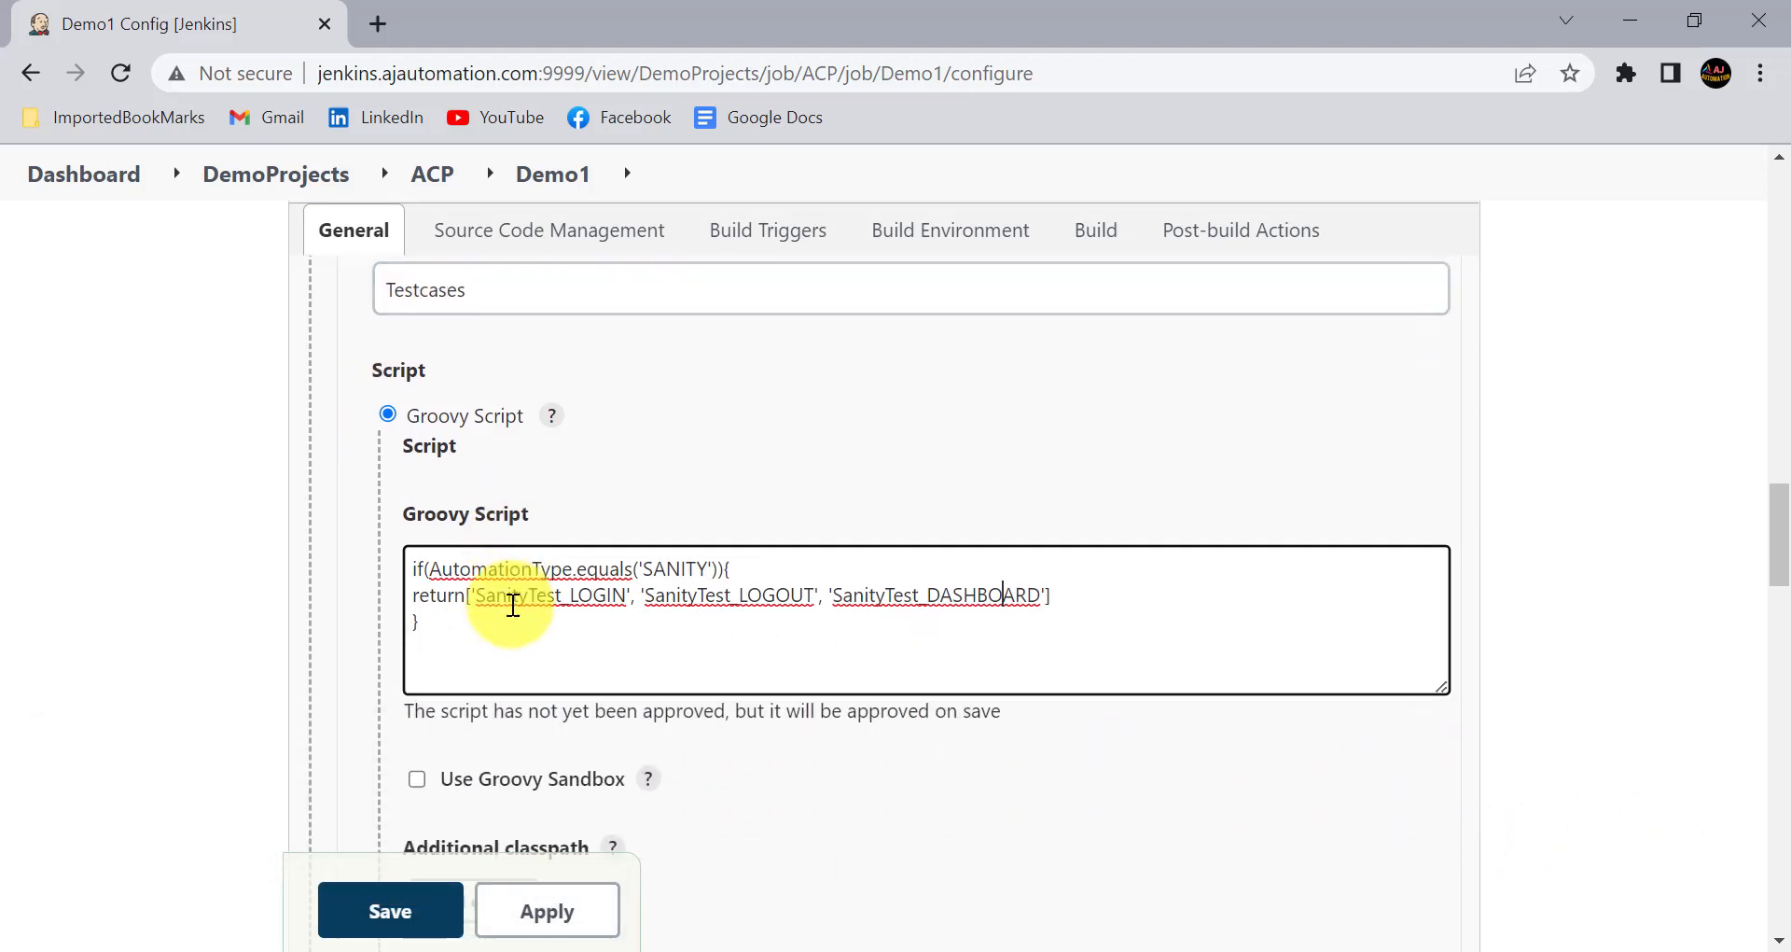
{"action": "left_click", "coordinate": [440, 620]}
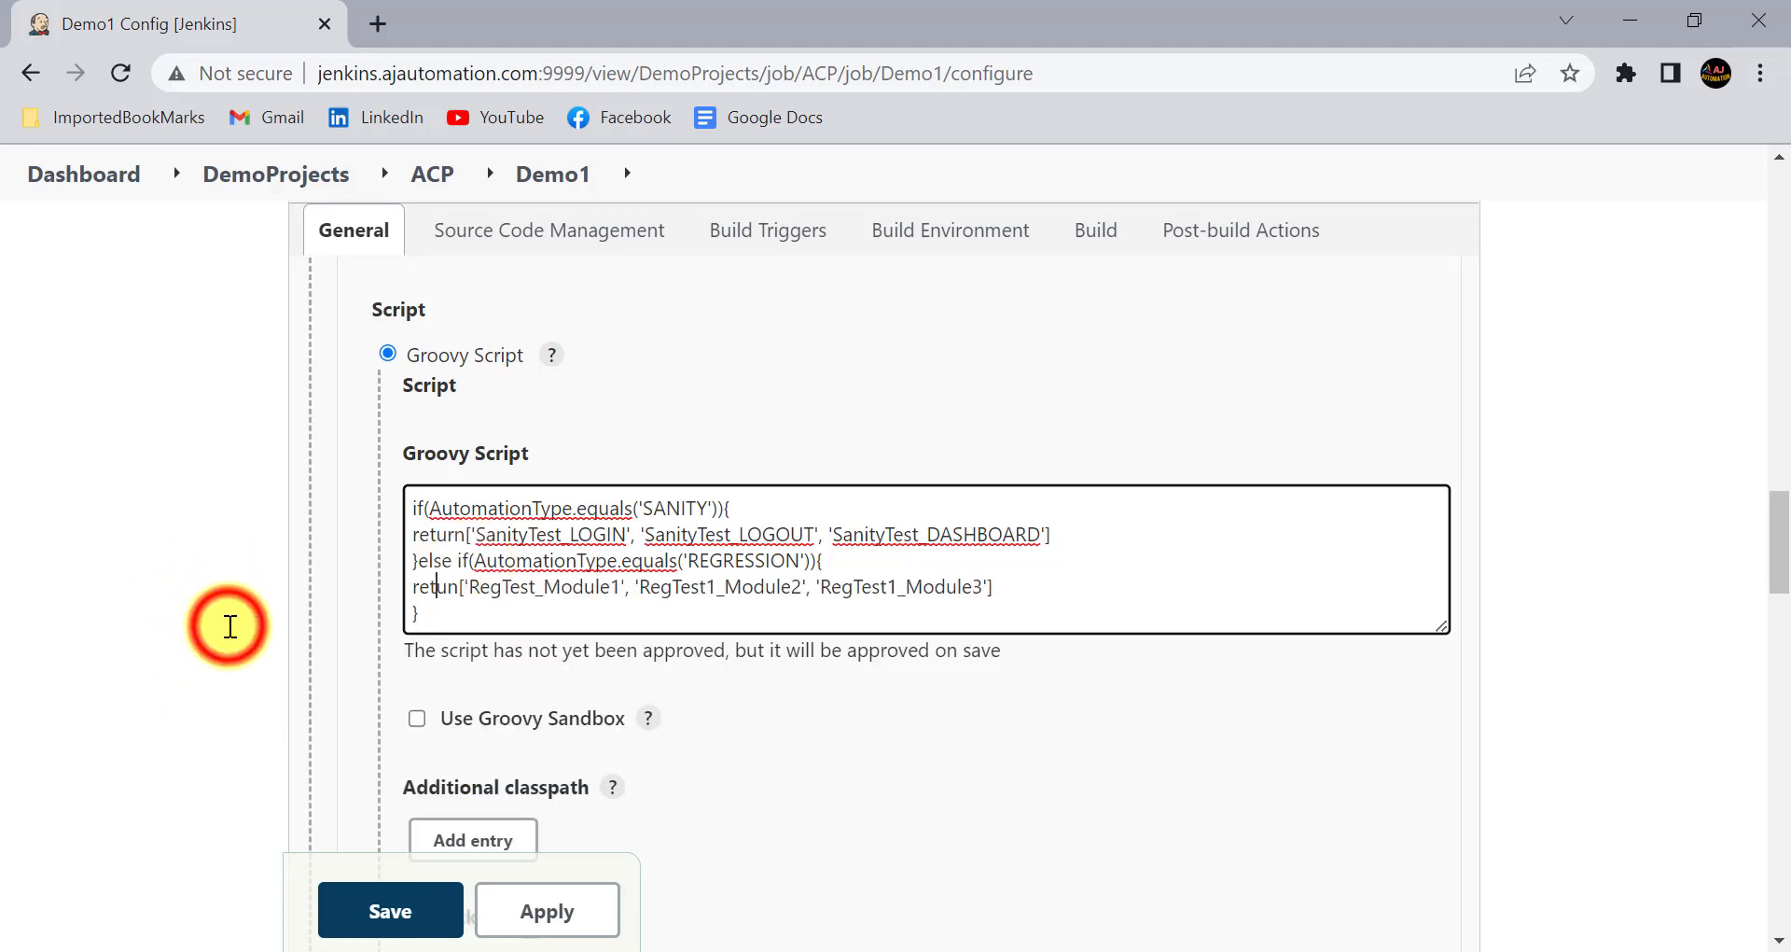
{"action": "scroll", "coordinate": [540, 640], "scroll_direction": "up", "scroll_amount": 1}
{"action": "left_click", "coordinate": [426, 598]}
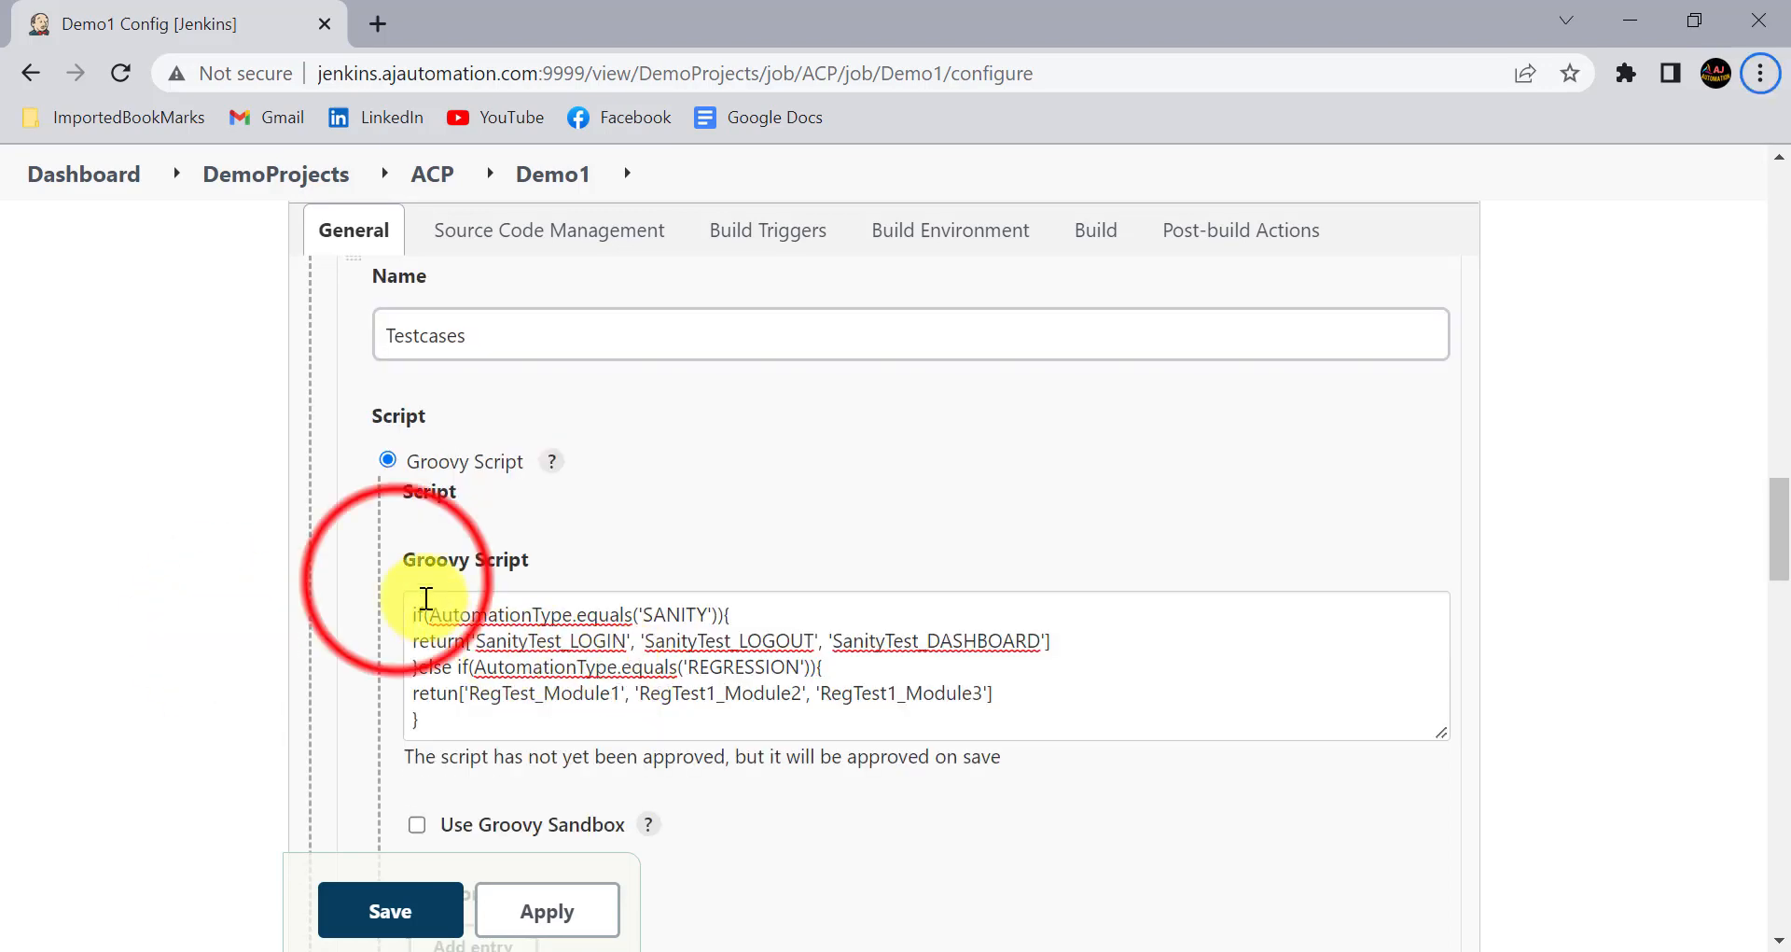
- Examine the Testcases script's SANITY and REGRESSION branches, including the regression test case list and the parameter name
{"action": "left_click_drag", "start_coordinate": [400, 579], "coordinate": [1024, 762]}
{"action": "key", "text": "Escape"}
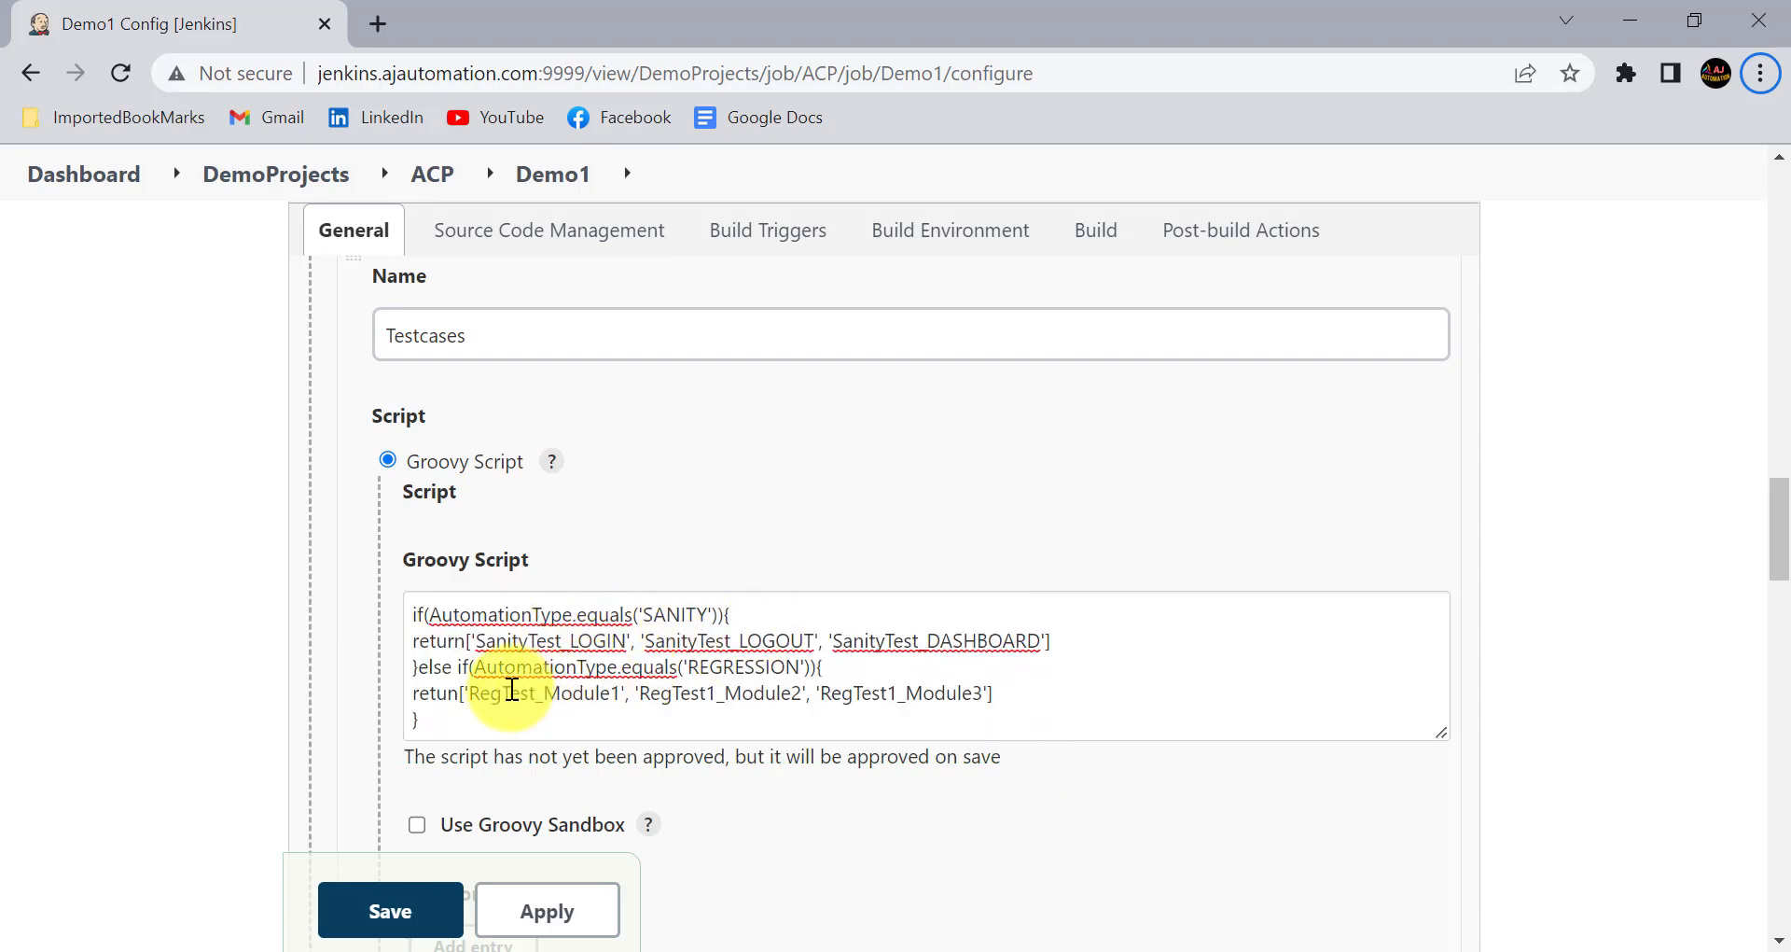
{"action": "left_click", "coordinate": [463, 691]}
{"action": "left_click_drag", "start_coordinate": [463, 690], "coordinate": [931, 712]}
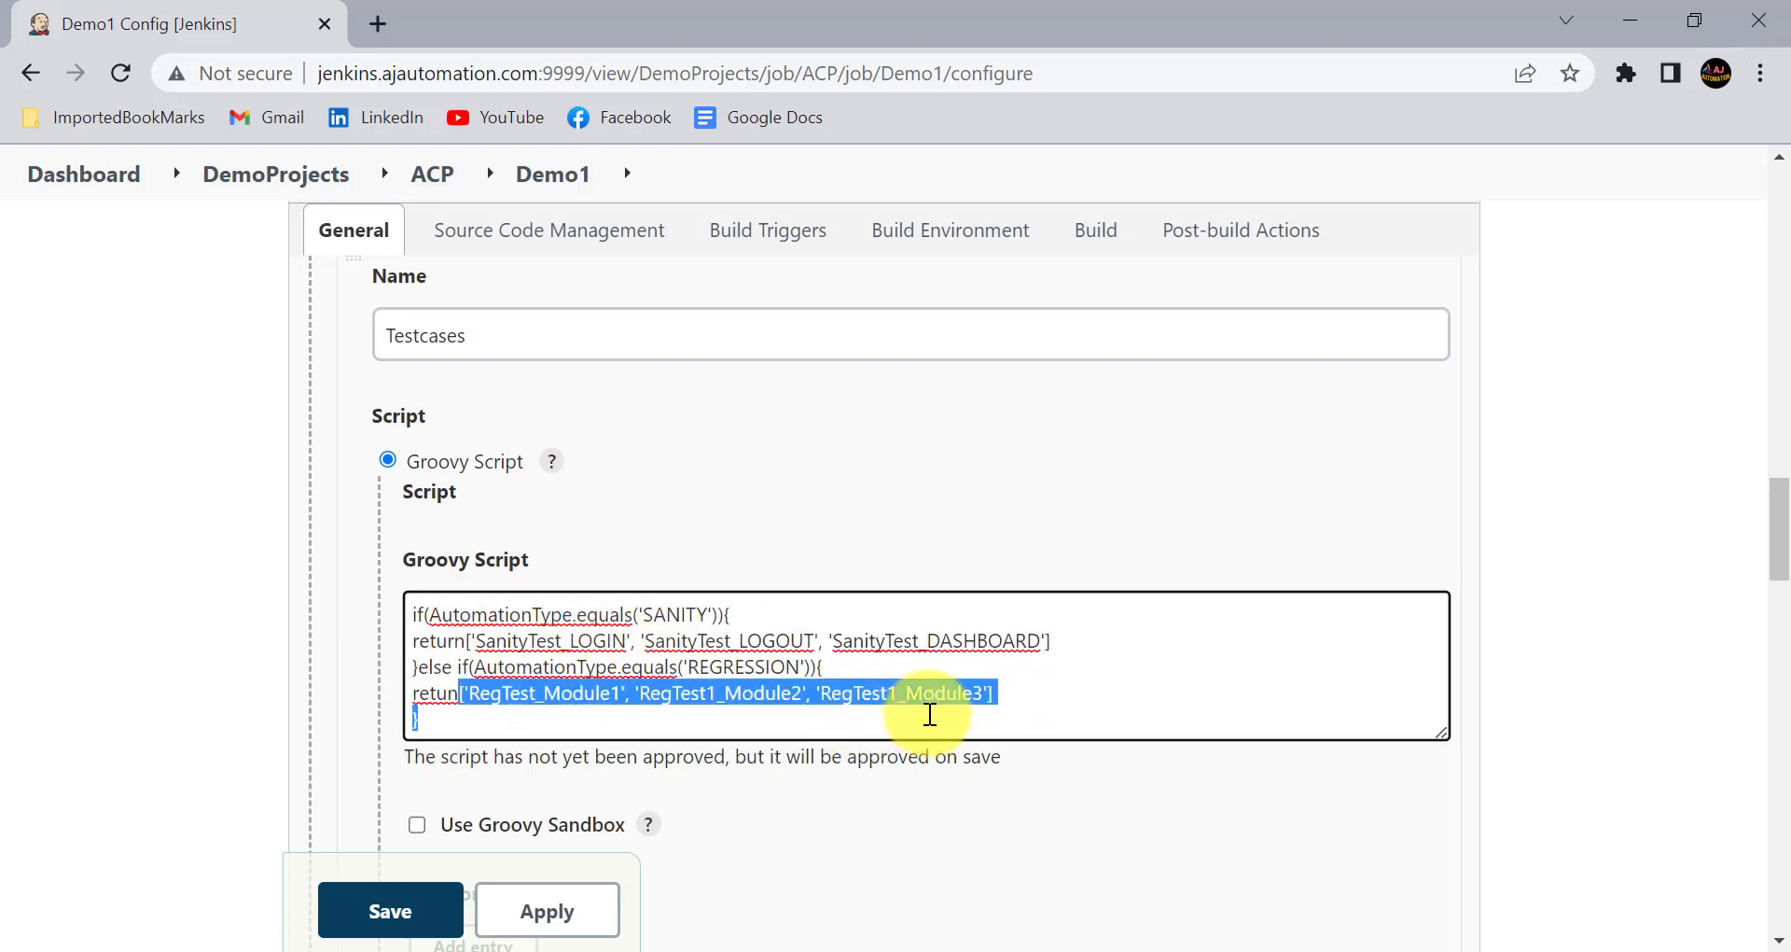
{"action": "scroll", "coordinate": [522, 522], "scroll_direction": "up", "scroll_amount": 1}
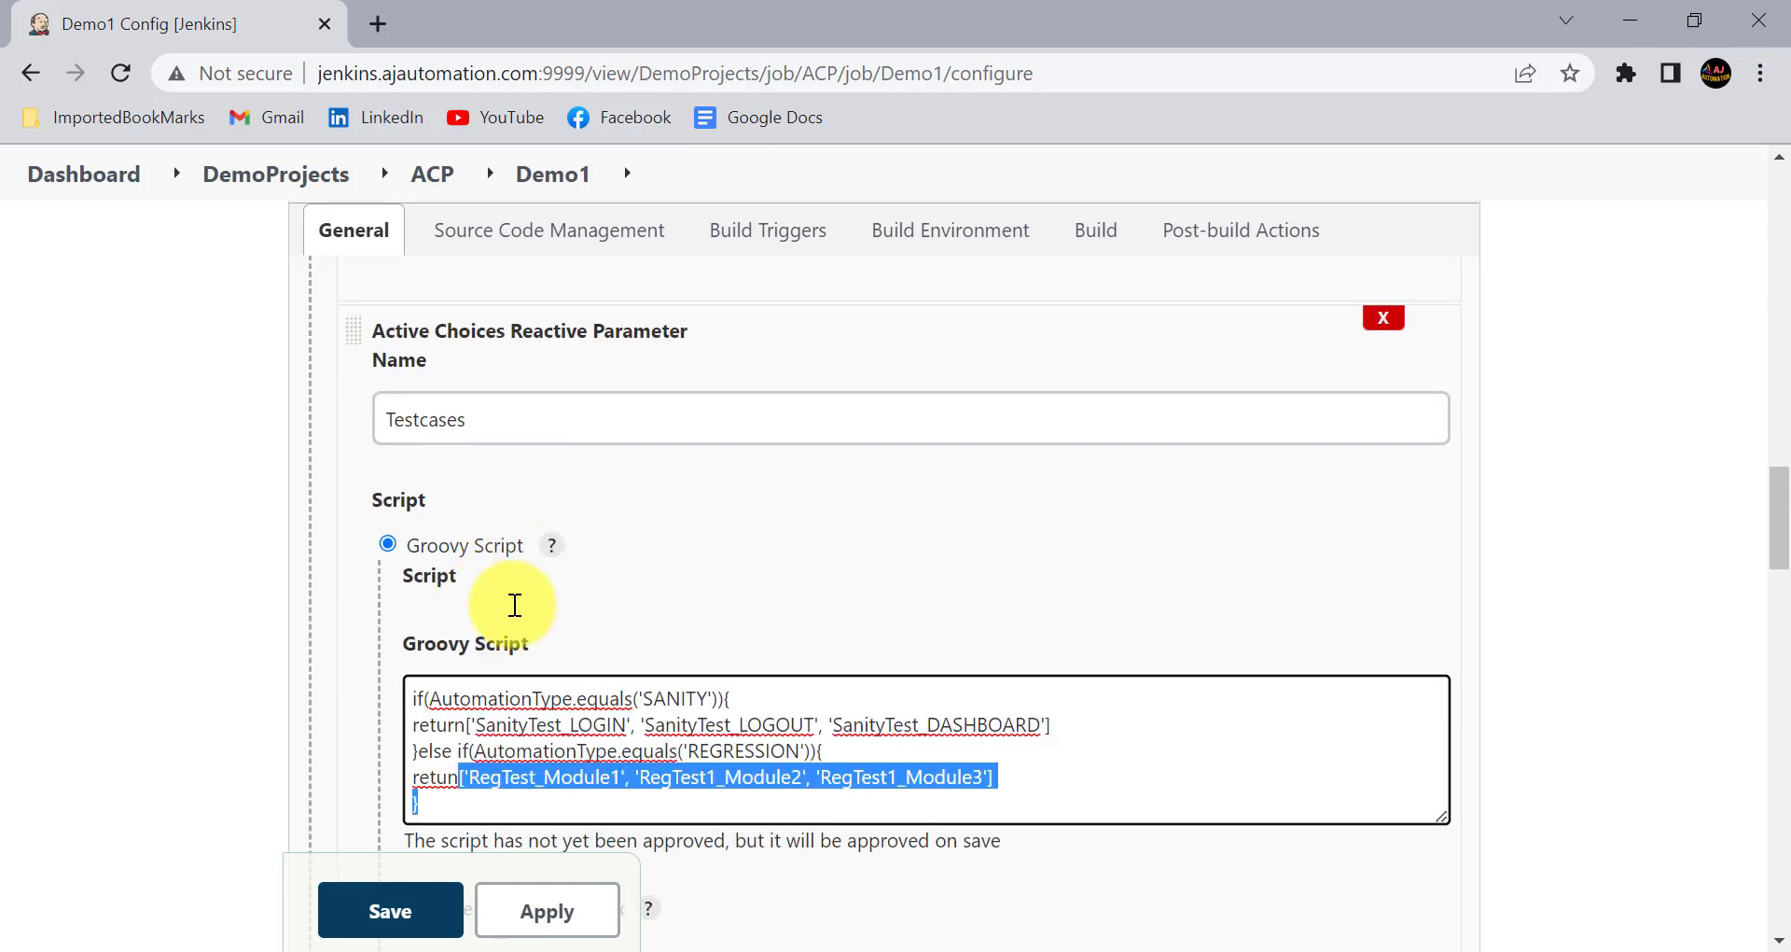
{"action": "scroll", "coordinate": [514, 604], "scroll_direction": "up", "scroll_amount": 1}
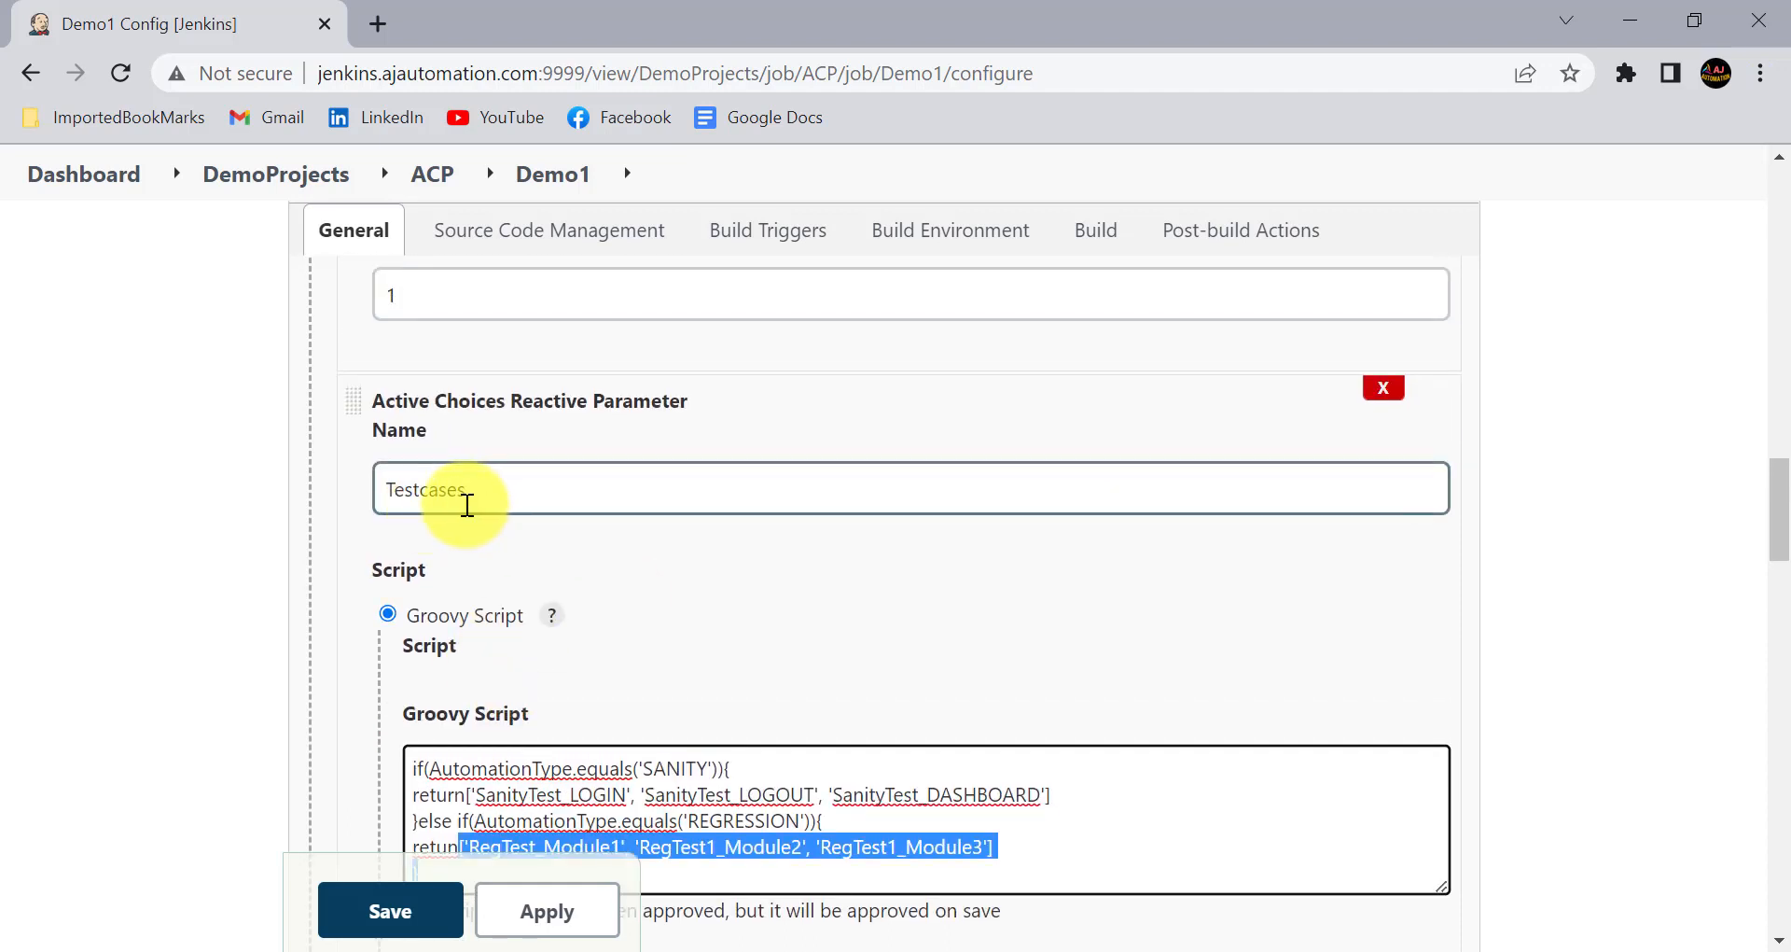
{"action": "scroll", "coordinate": [644, 606], "scroll_direction": "down", "scroll_amount": 1}
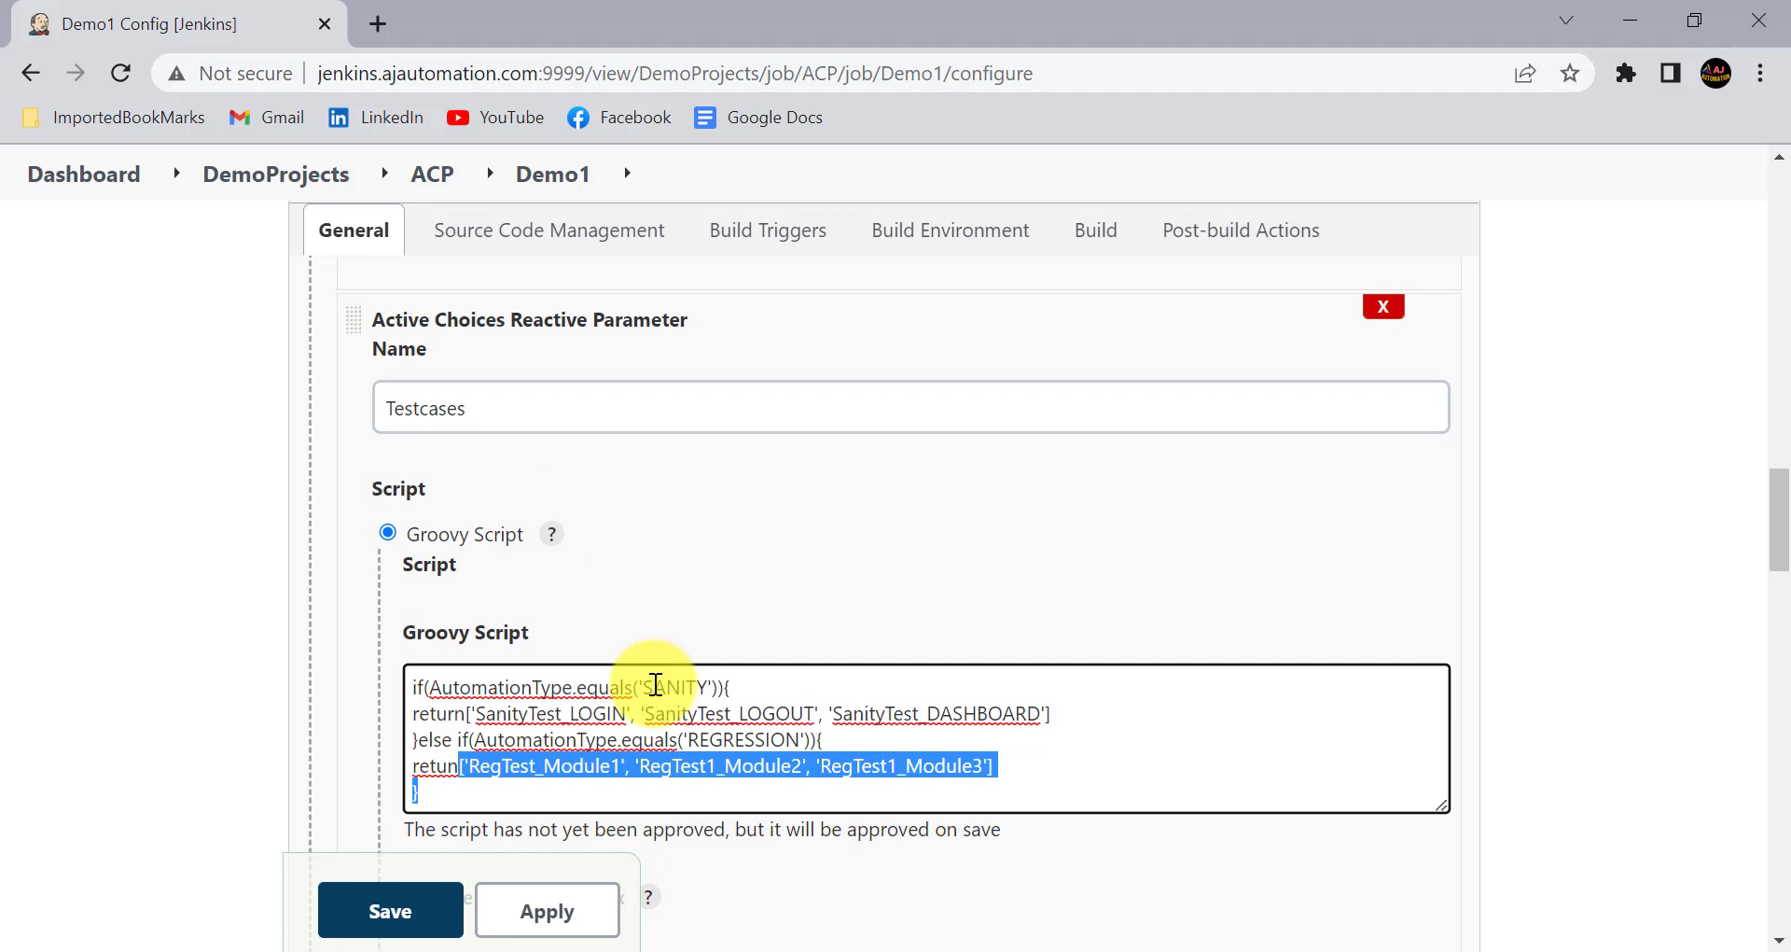
{"action": "left_click", "coordinate": [650, 754]}
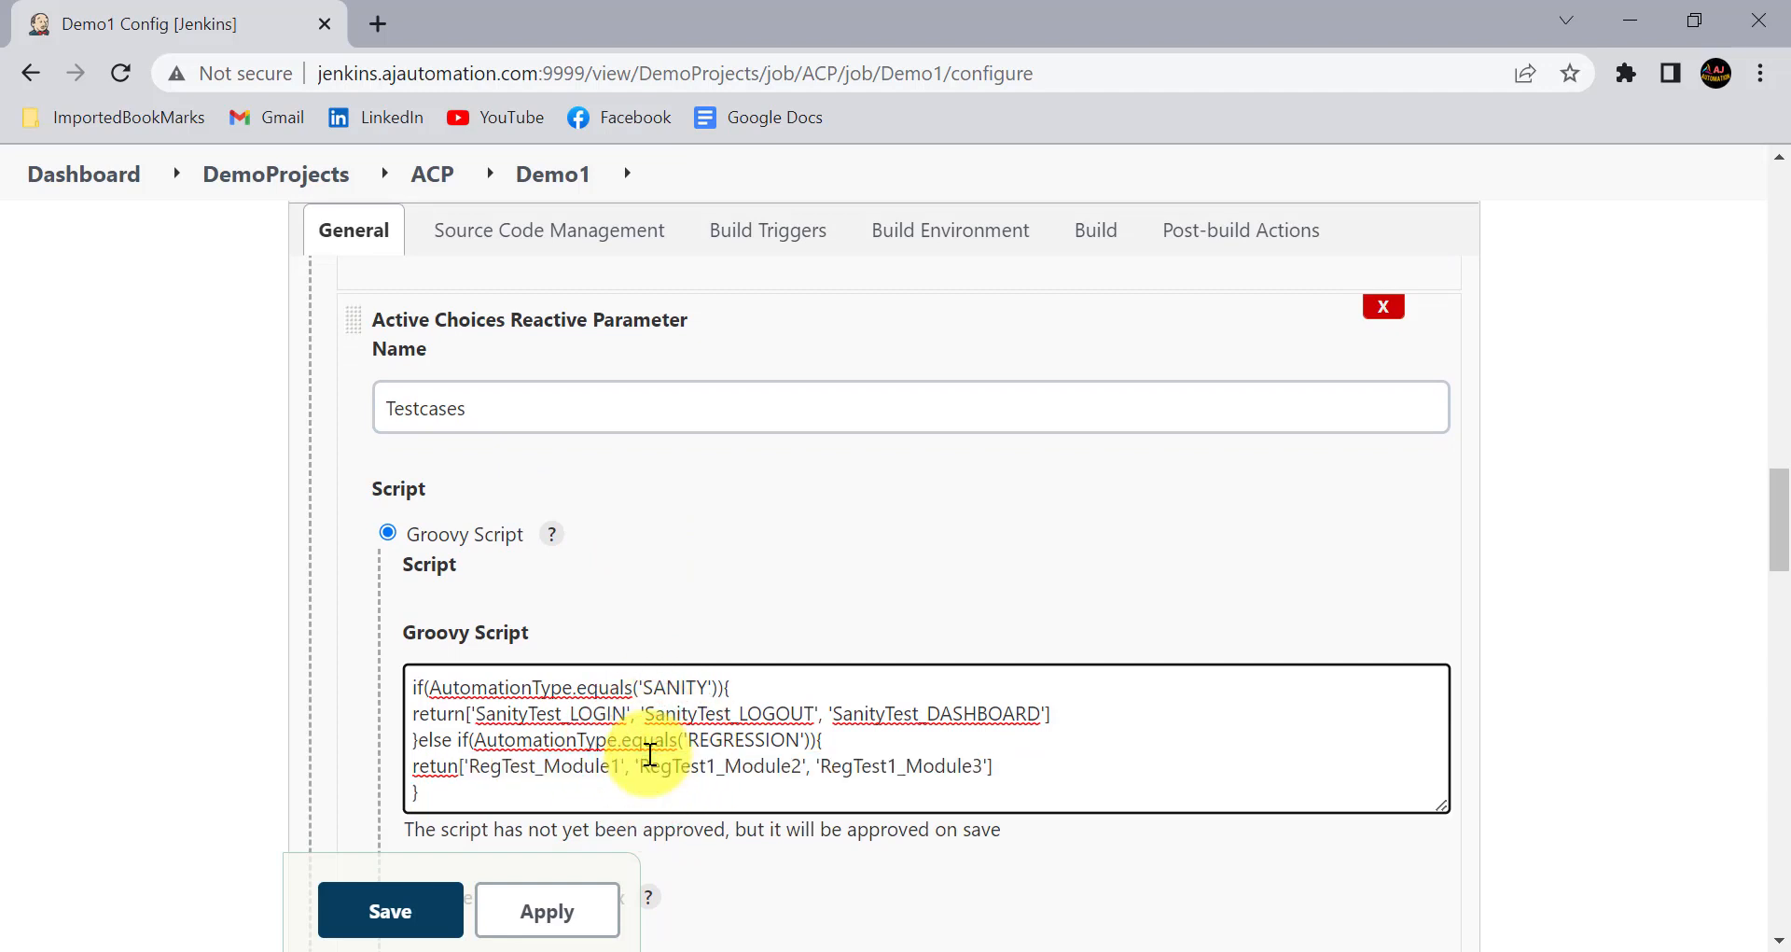
- Write return['ERROR'] as the Testcases fallback script and enable Use Groovy Sandbox for both the main and fallback scripts
{"action": "scroll", "coordinate": [559, 607], "scroll_direction": "down", "scroll_amount": 3}
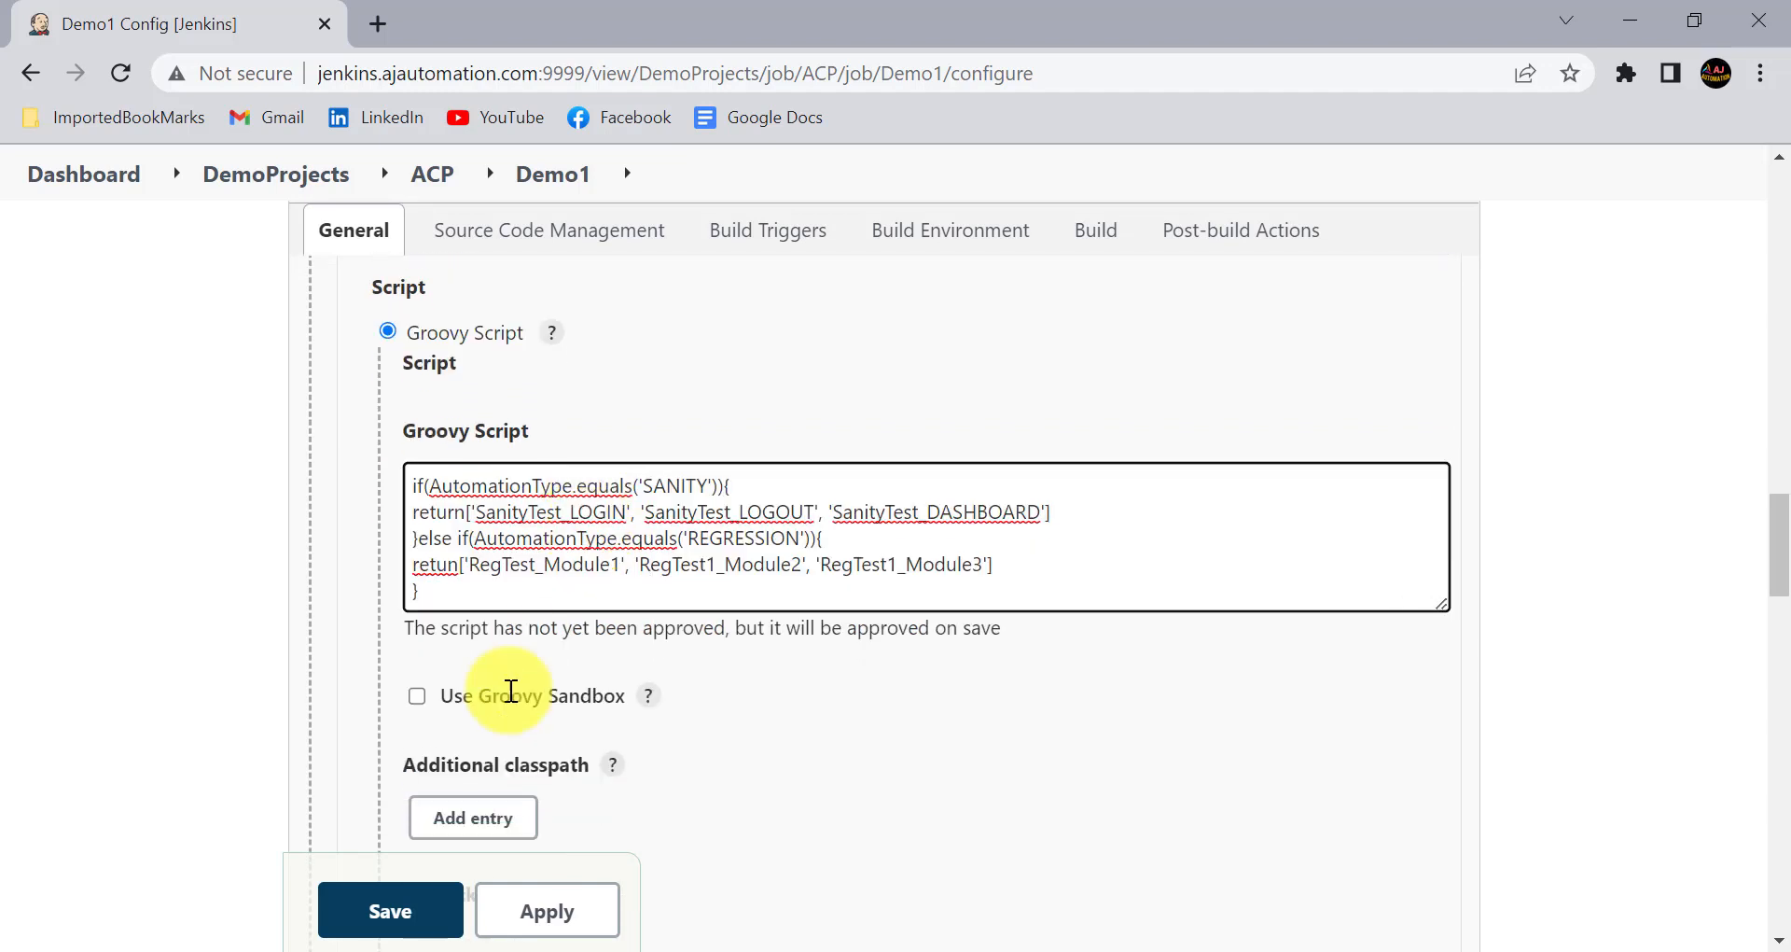
{"action": "left_click", "coordinate": [493, 654]}
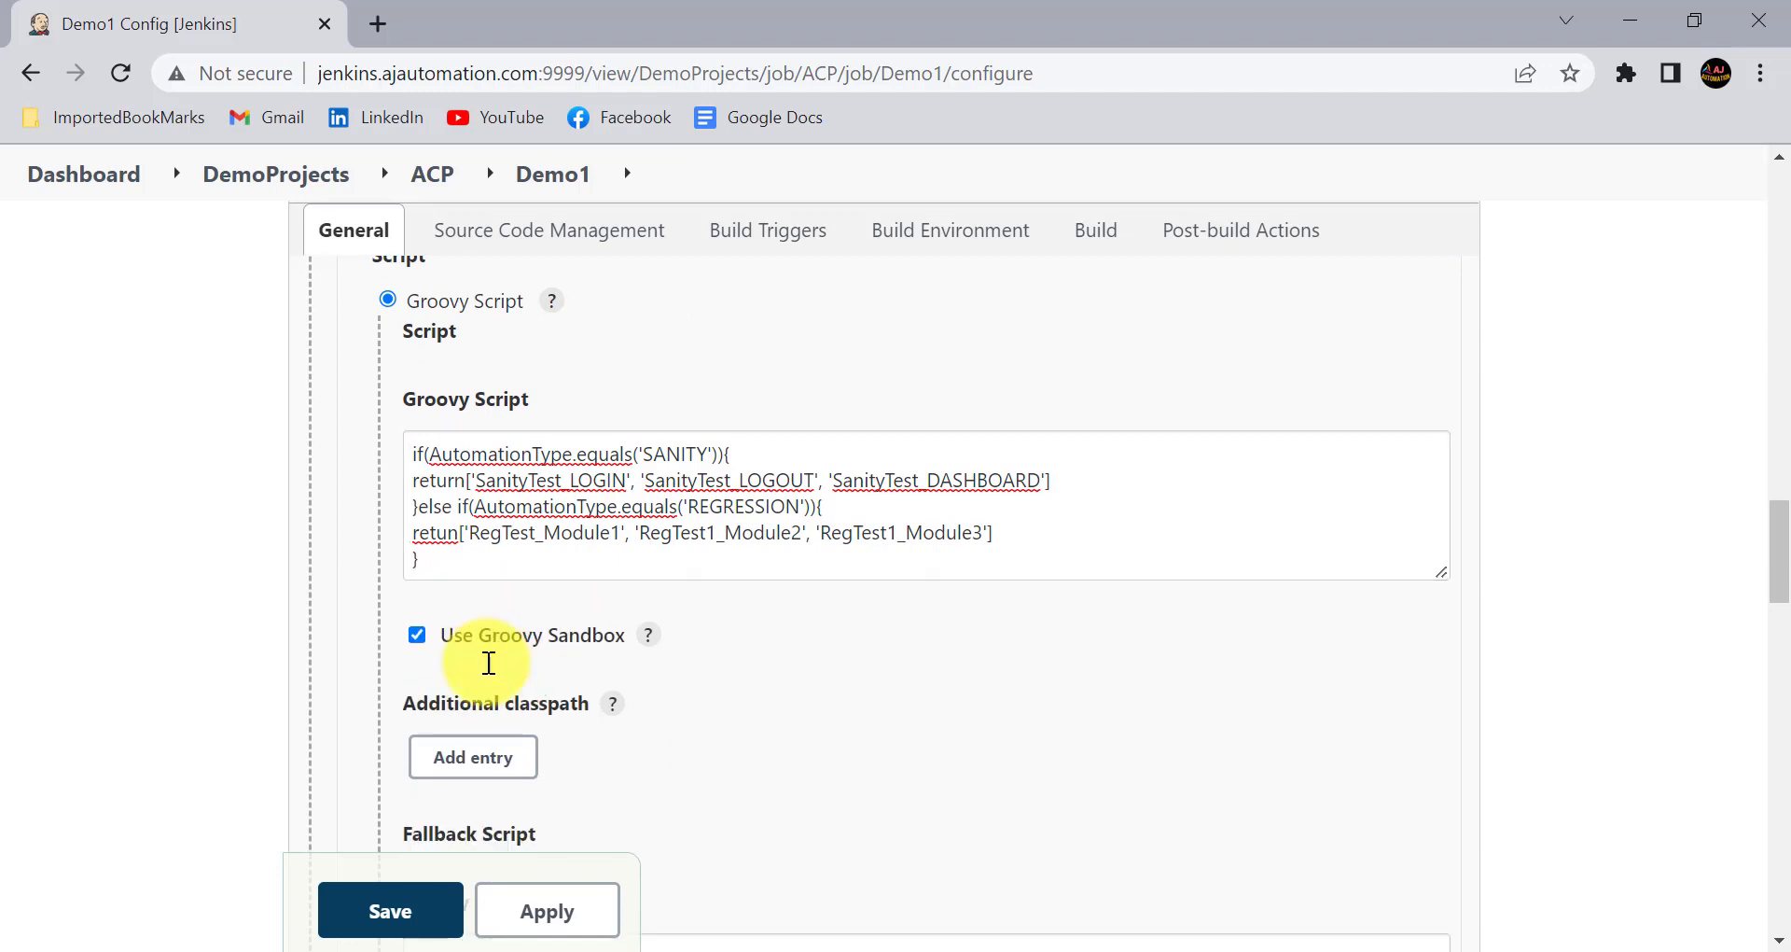
{"action": "scroll", "coordinate": [488, 663], "scroll_direction": "down", "scroll_amount": 4}
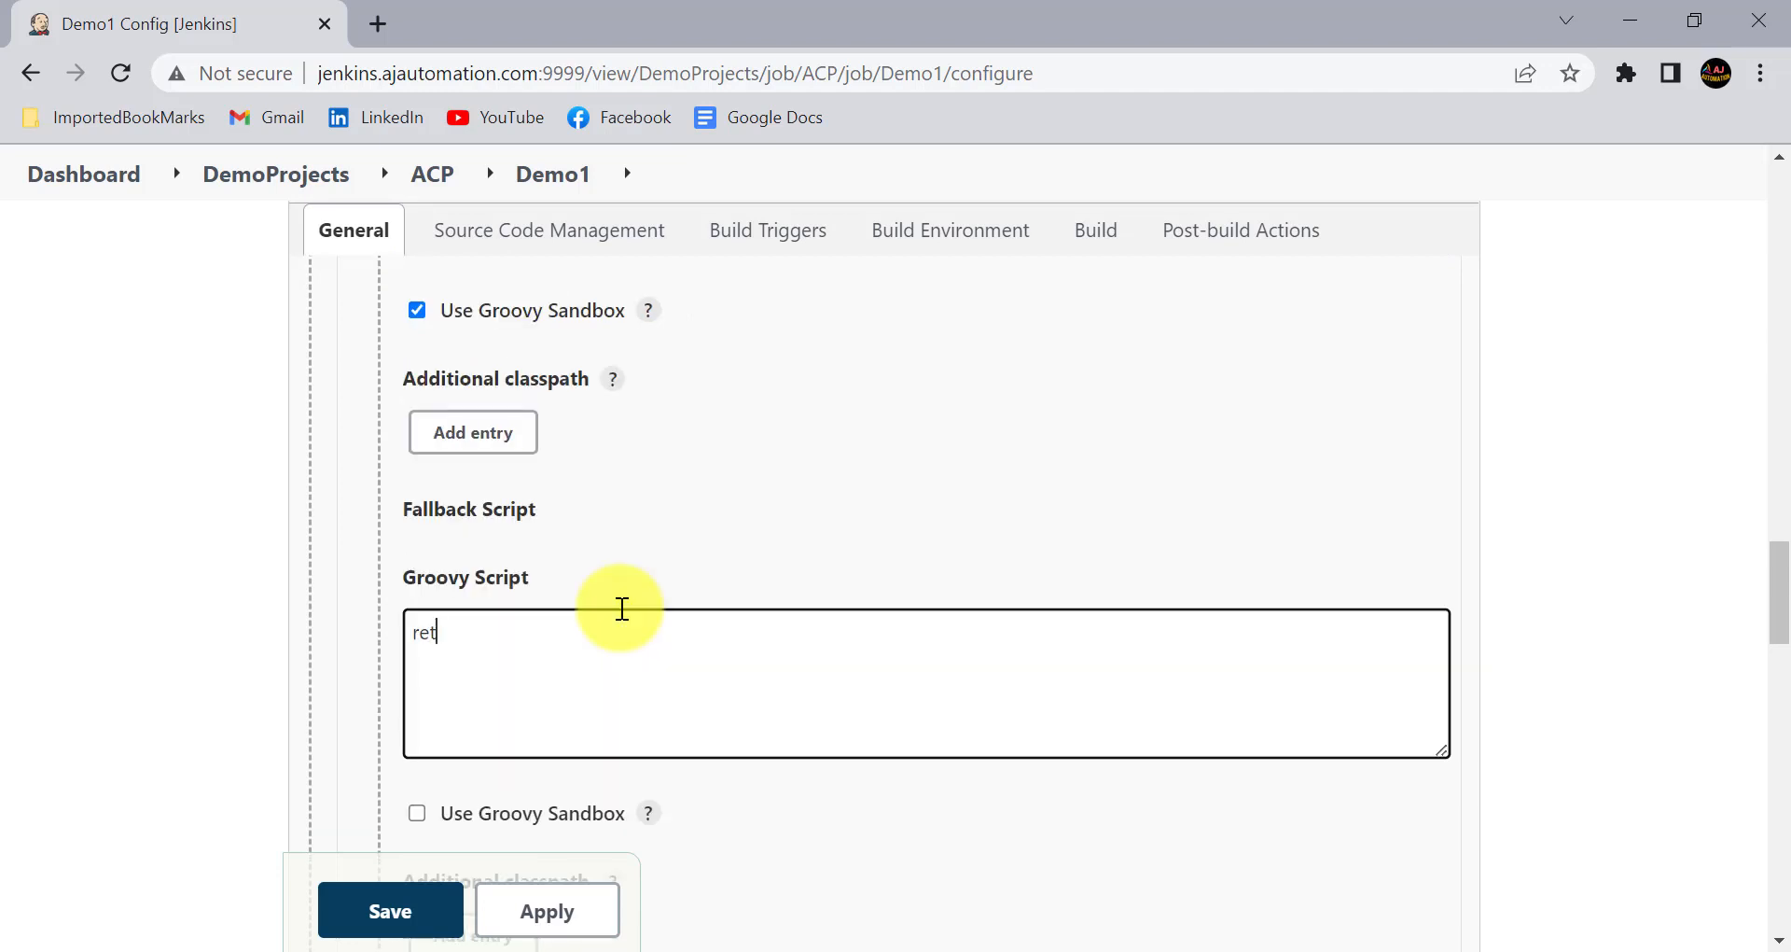
{"action": "type", "text": "['ERROR']"}
{"action": "scroll", "coordinate": [523, 616], "scroll_direction": "down", "scroll_amount": 2}
{"action": "left_click", "coordinate": [448, 628]}
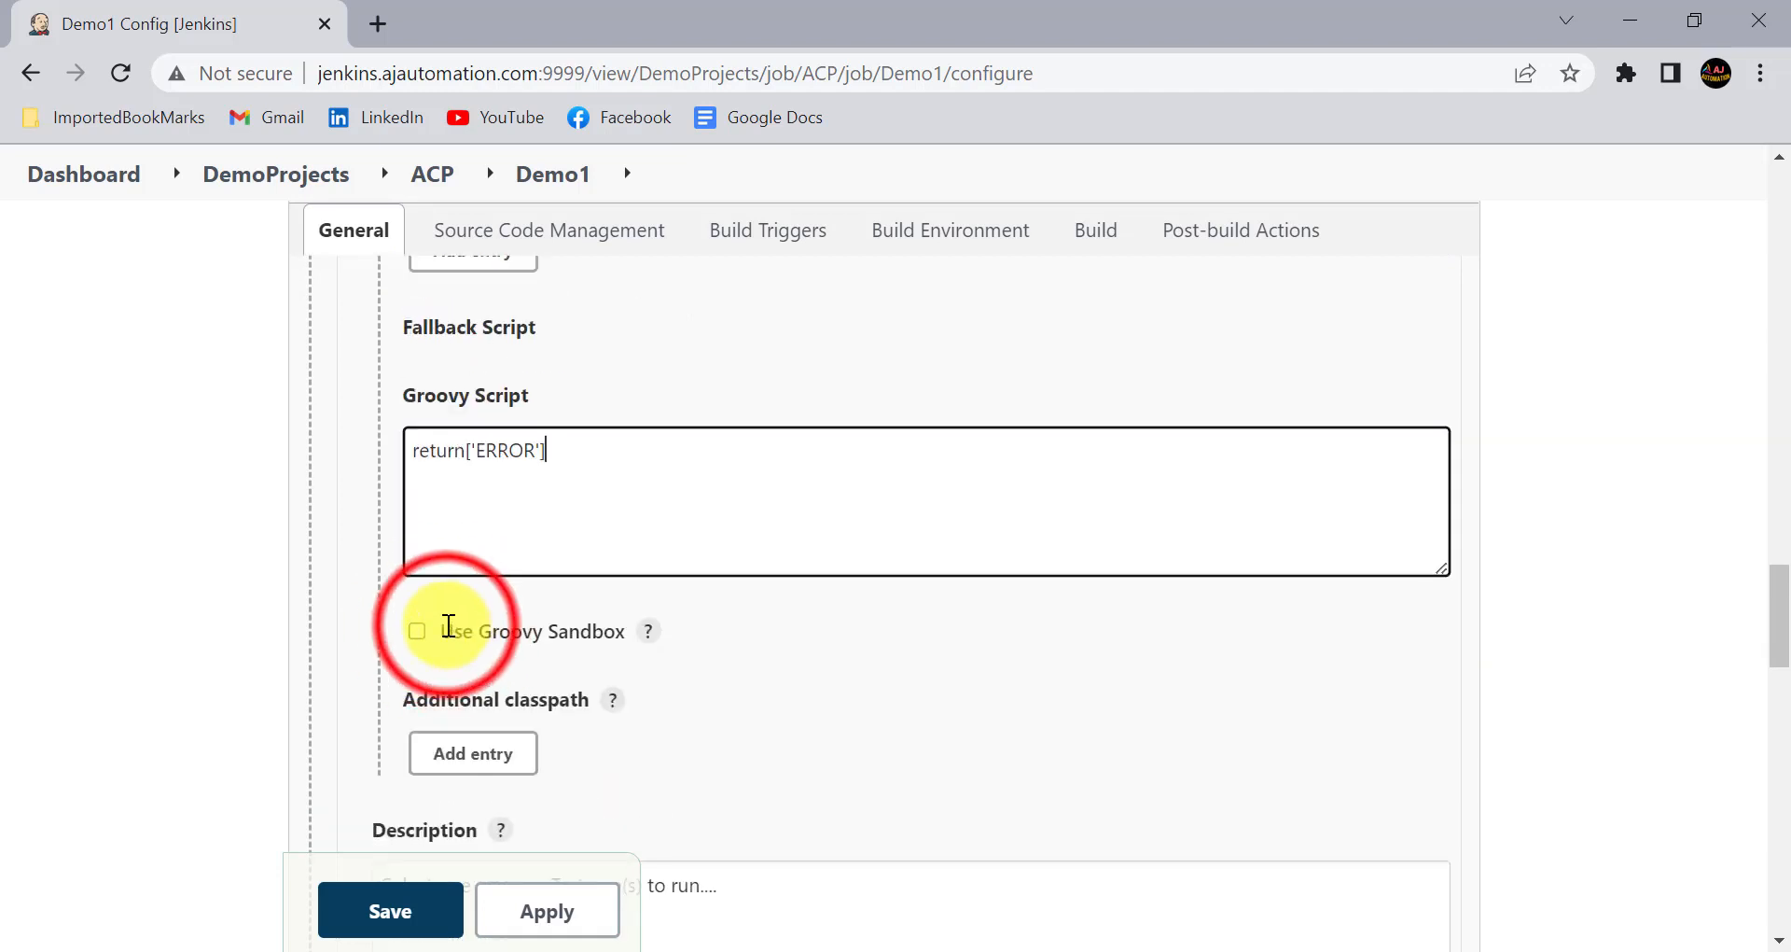
{"action": "left_click", "coordinate": [421, 665]}
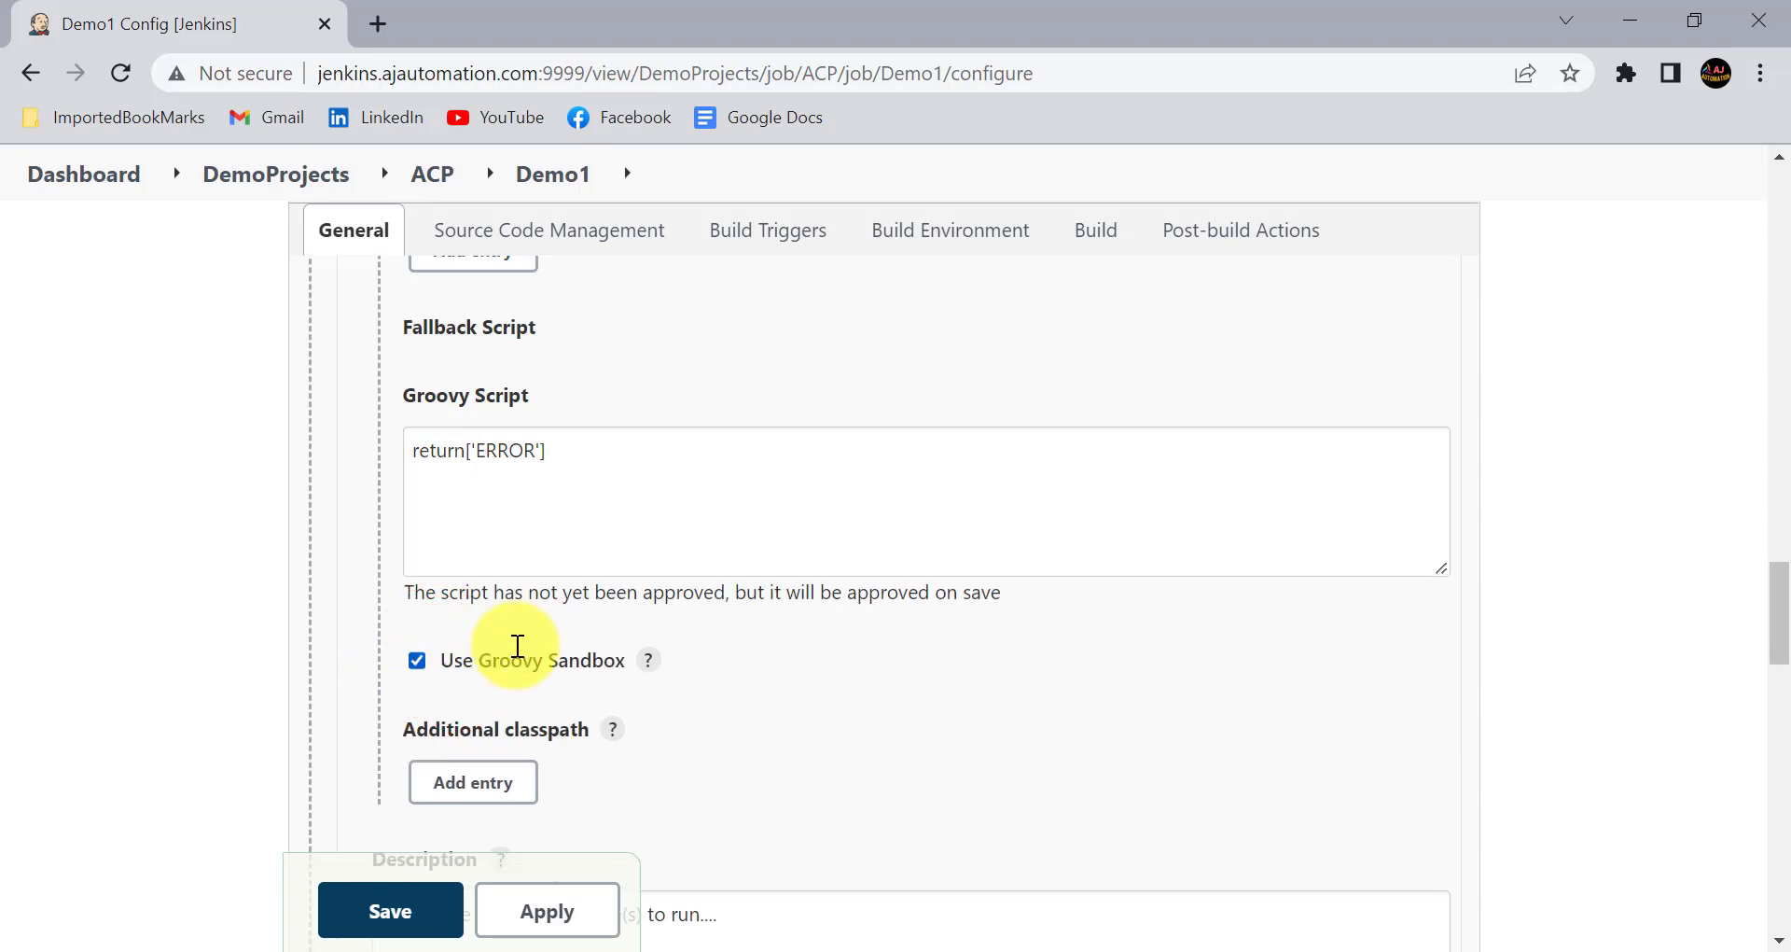
- Review the Testcases parameter's description, choice type, referenced parameters and filter settings
{"action": "scroll", "coordinate": [518, 643], "scroll_direction": "down", "scroll_amount": 3}
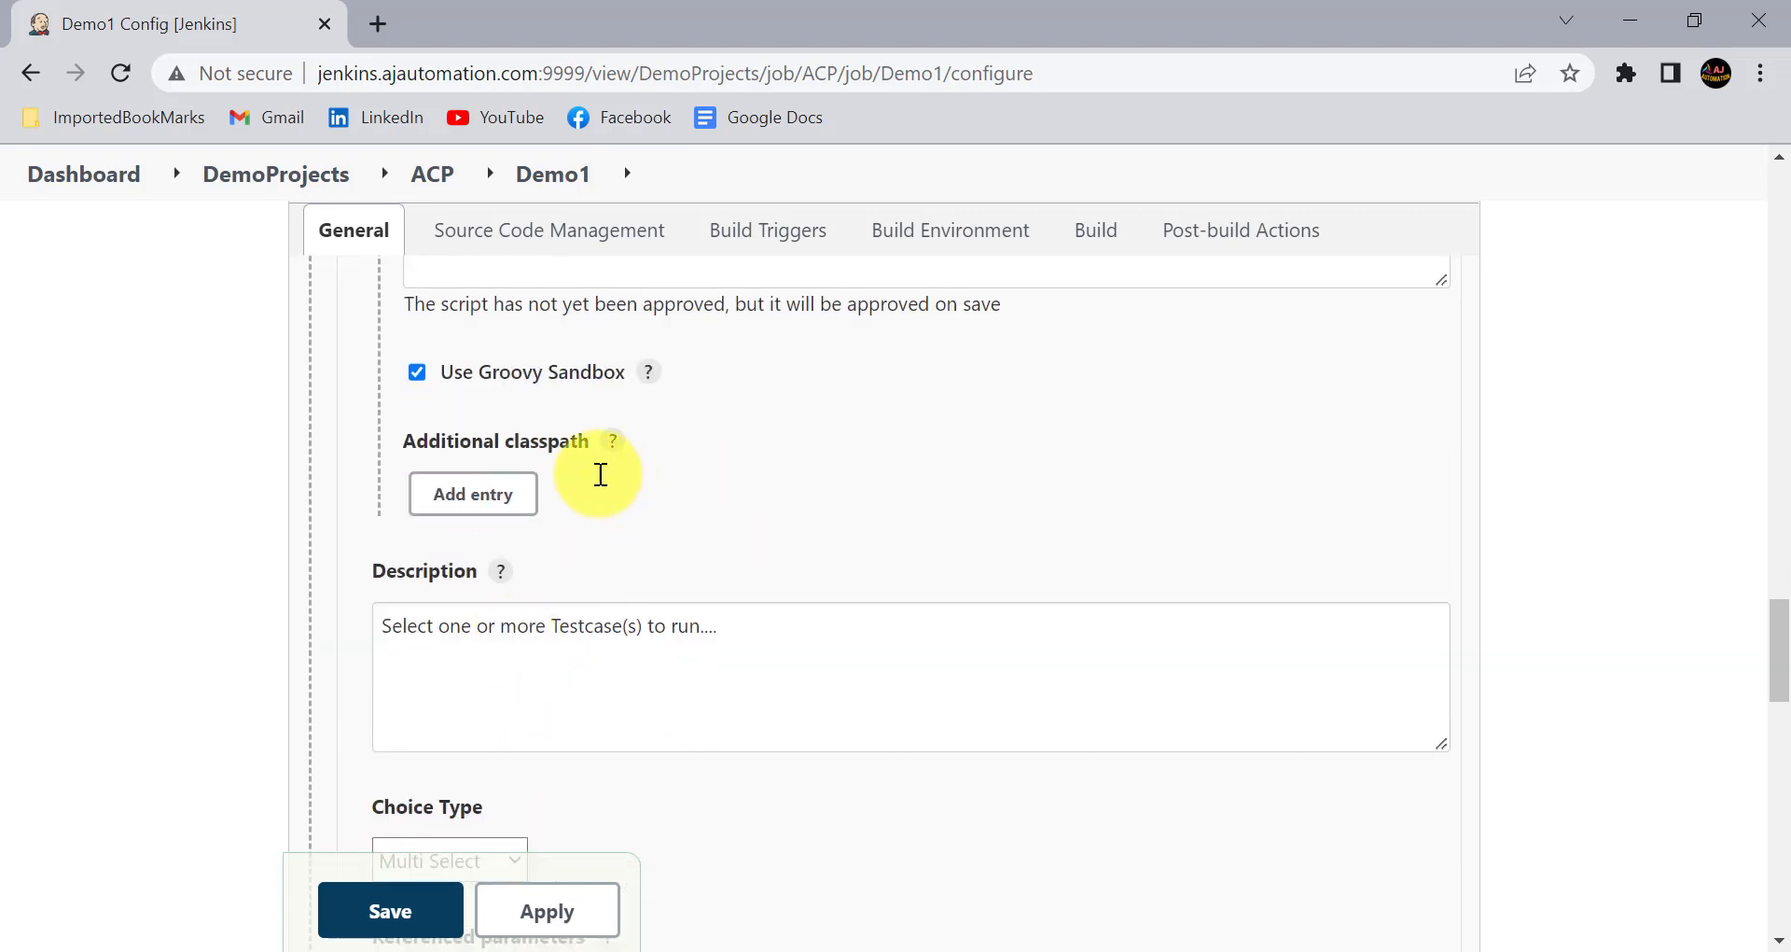
{"action": "scroll", "coordinate": [568, 479], "scroll_direction": "down", "scroll_amount": 3}
{"action": "left_click", "coordinate": [475, 610]}
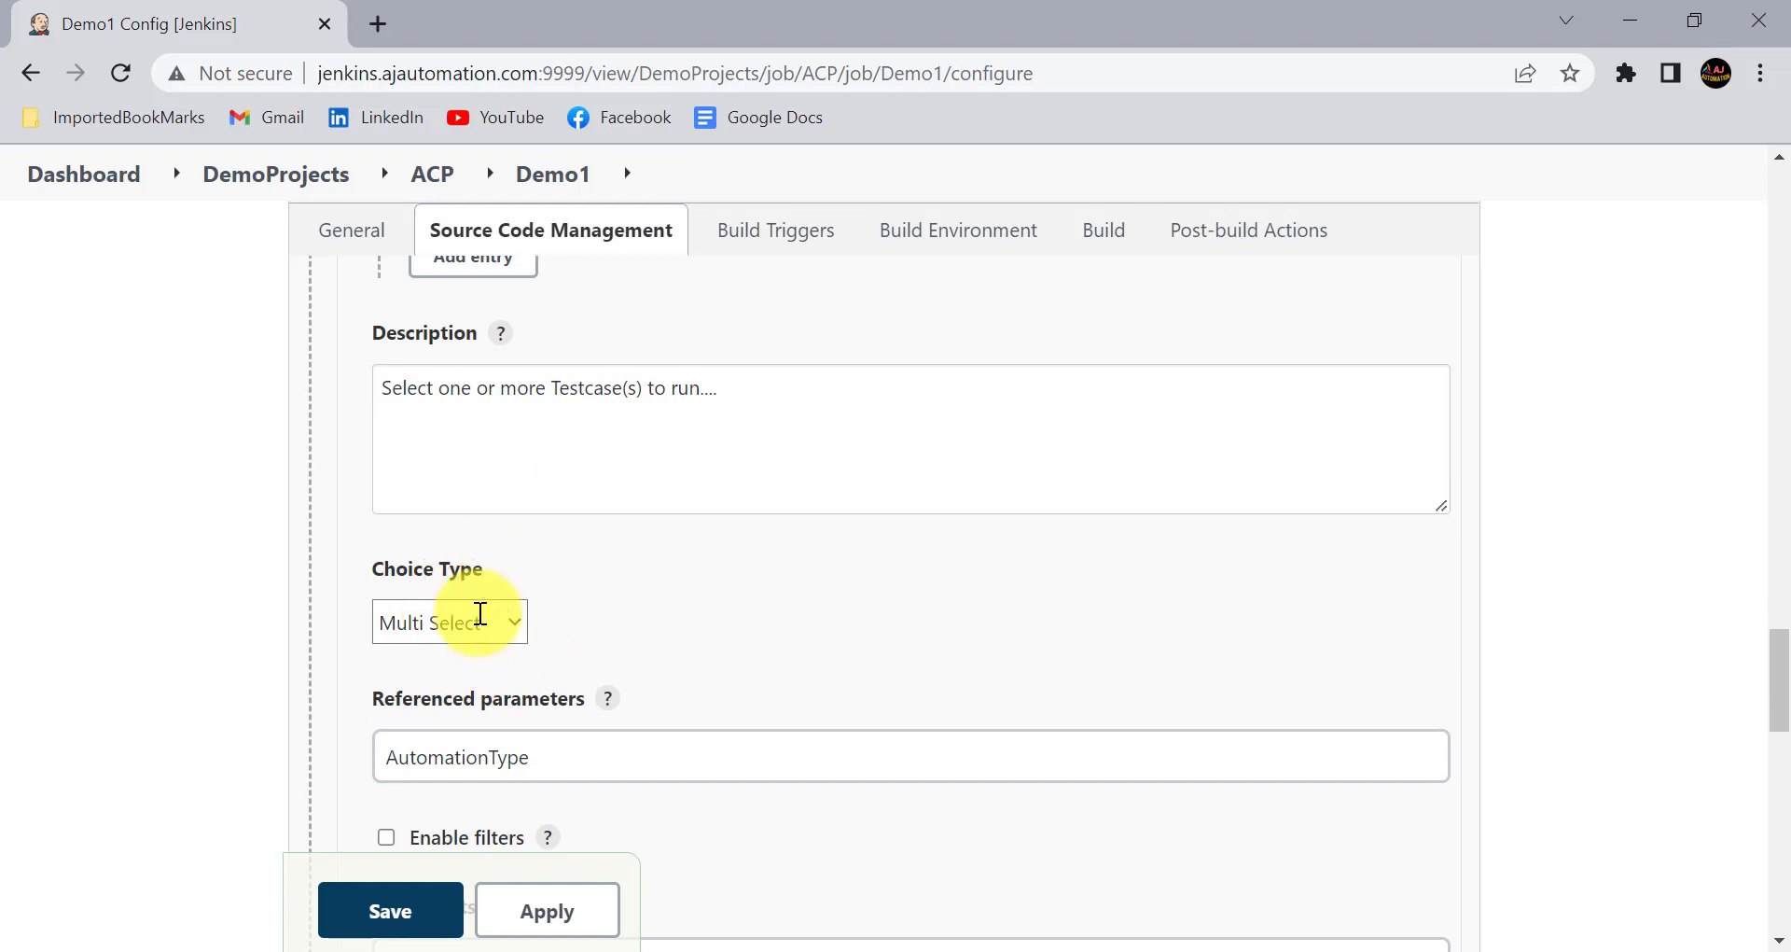
{"action": "left_click", "coordinate": [459, 684]}
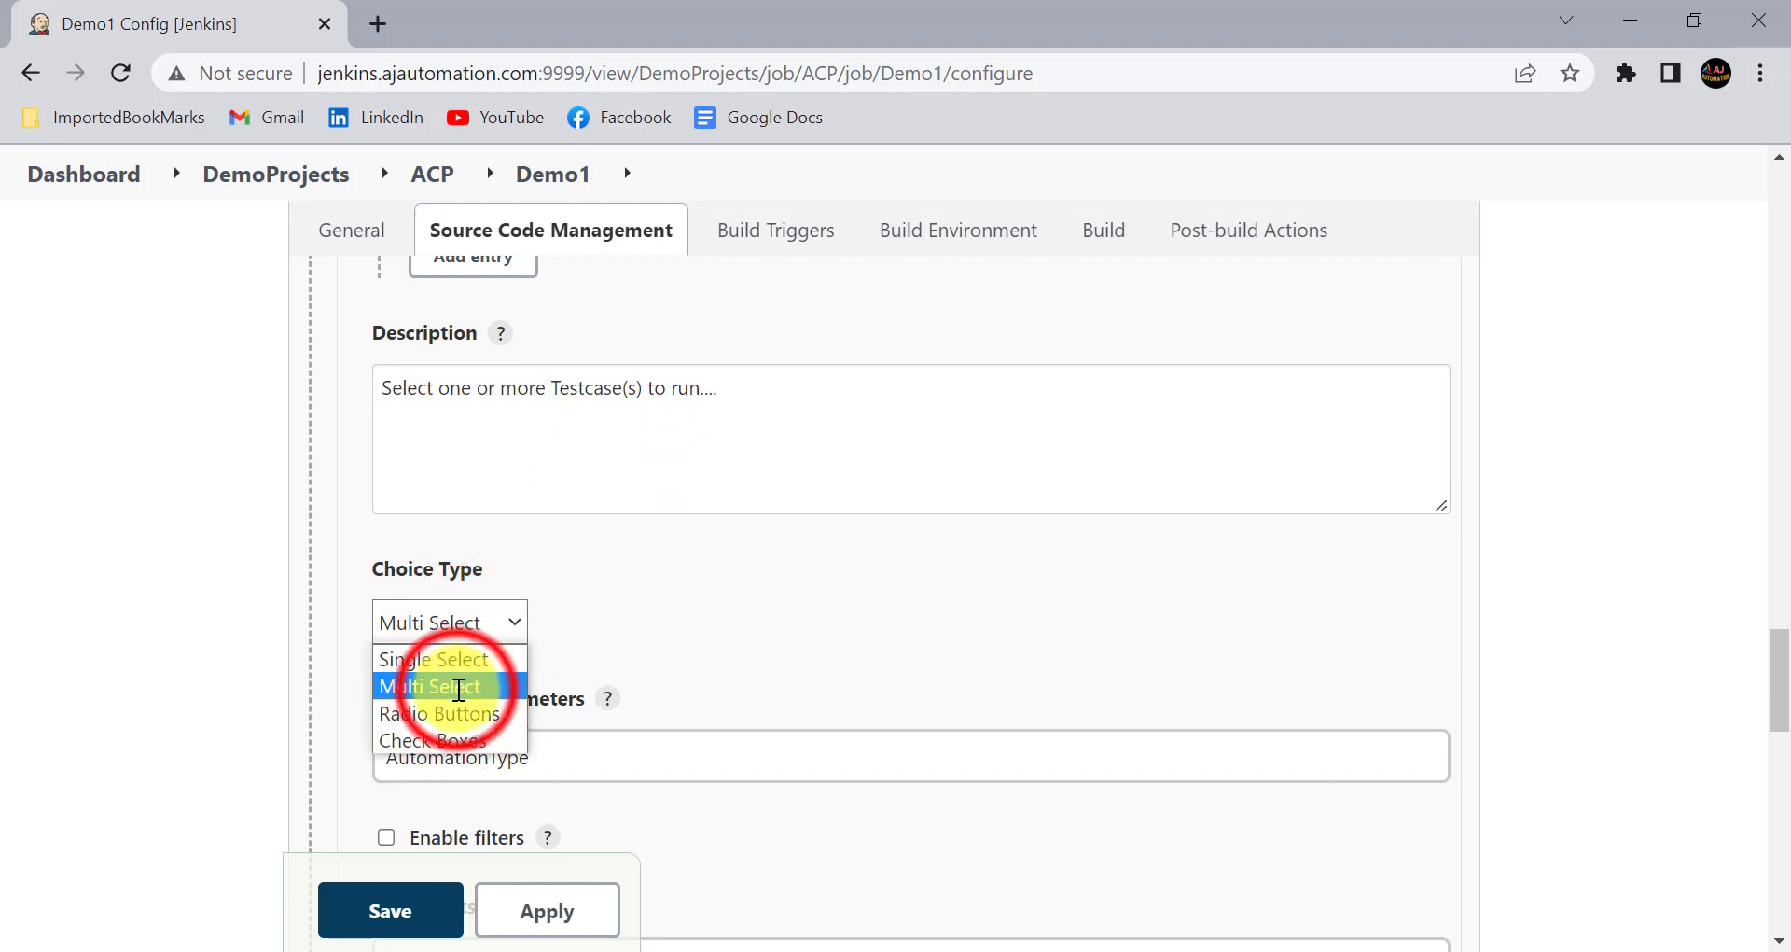
{"action": "left_click", "coordinate": [631, 639]}
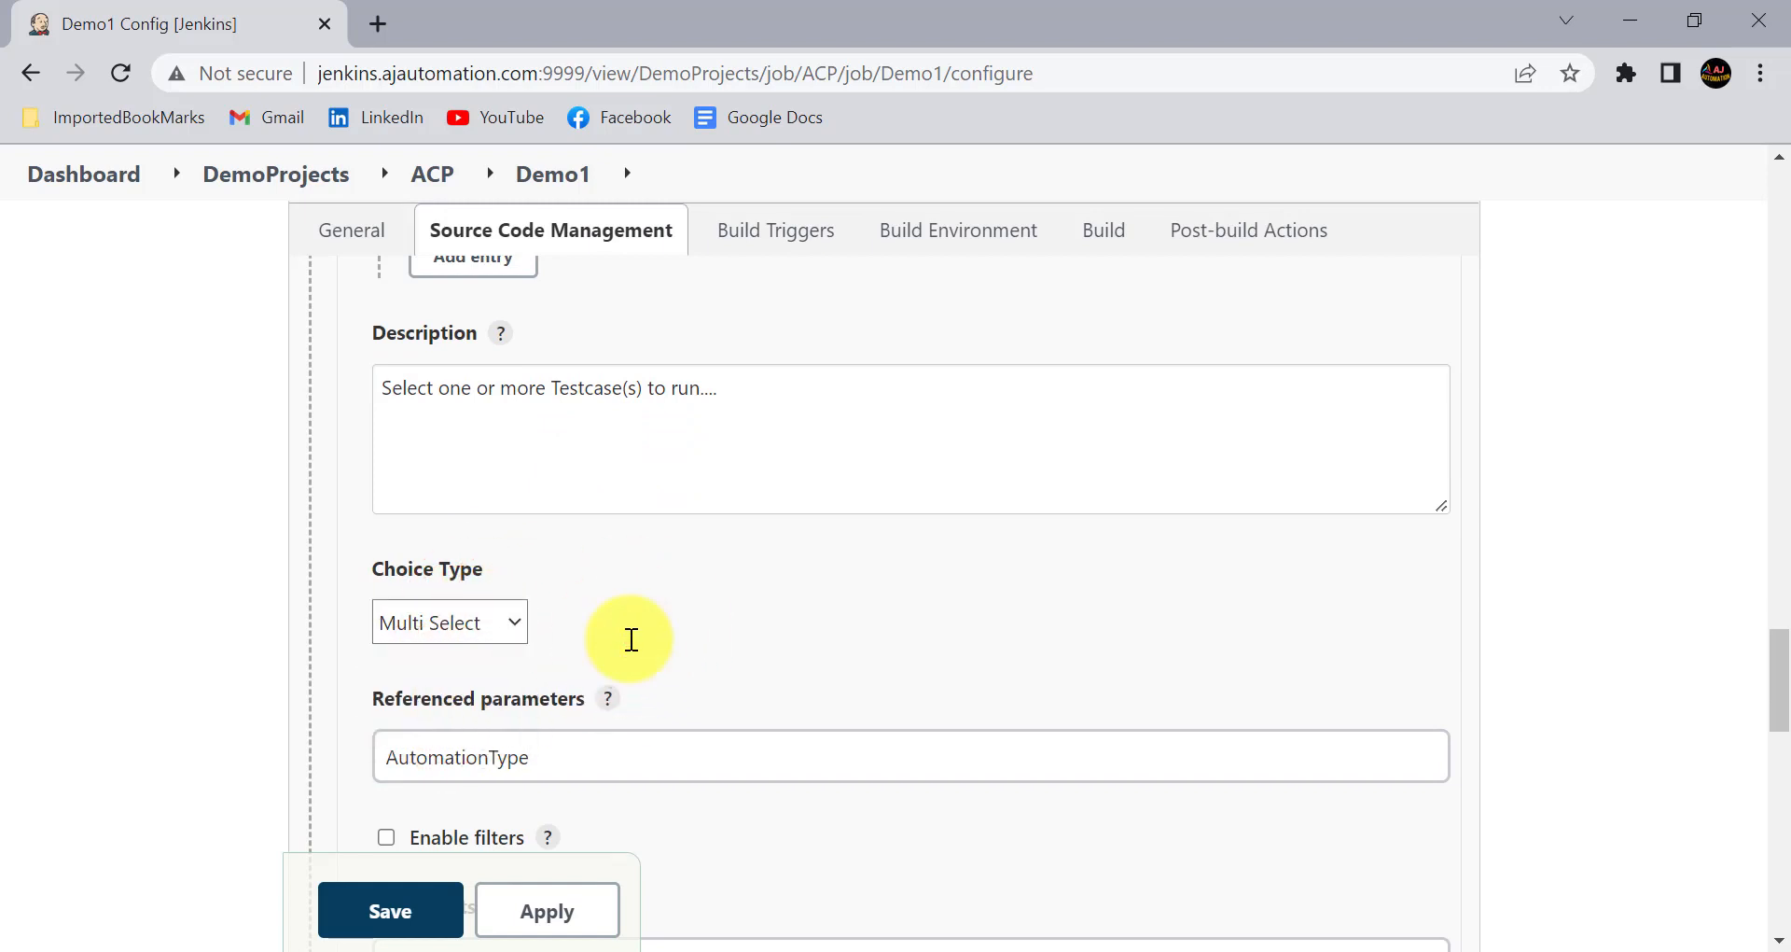
{"action": "scroll", "coordinate": [631, 639], "scroll_direction": "down", "scroll_amount": 4}
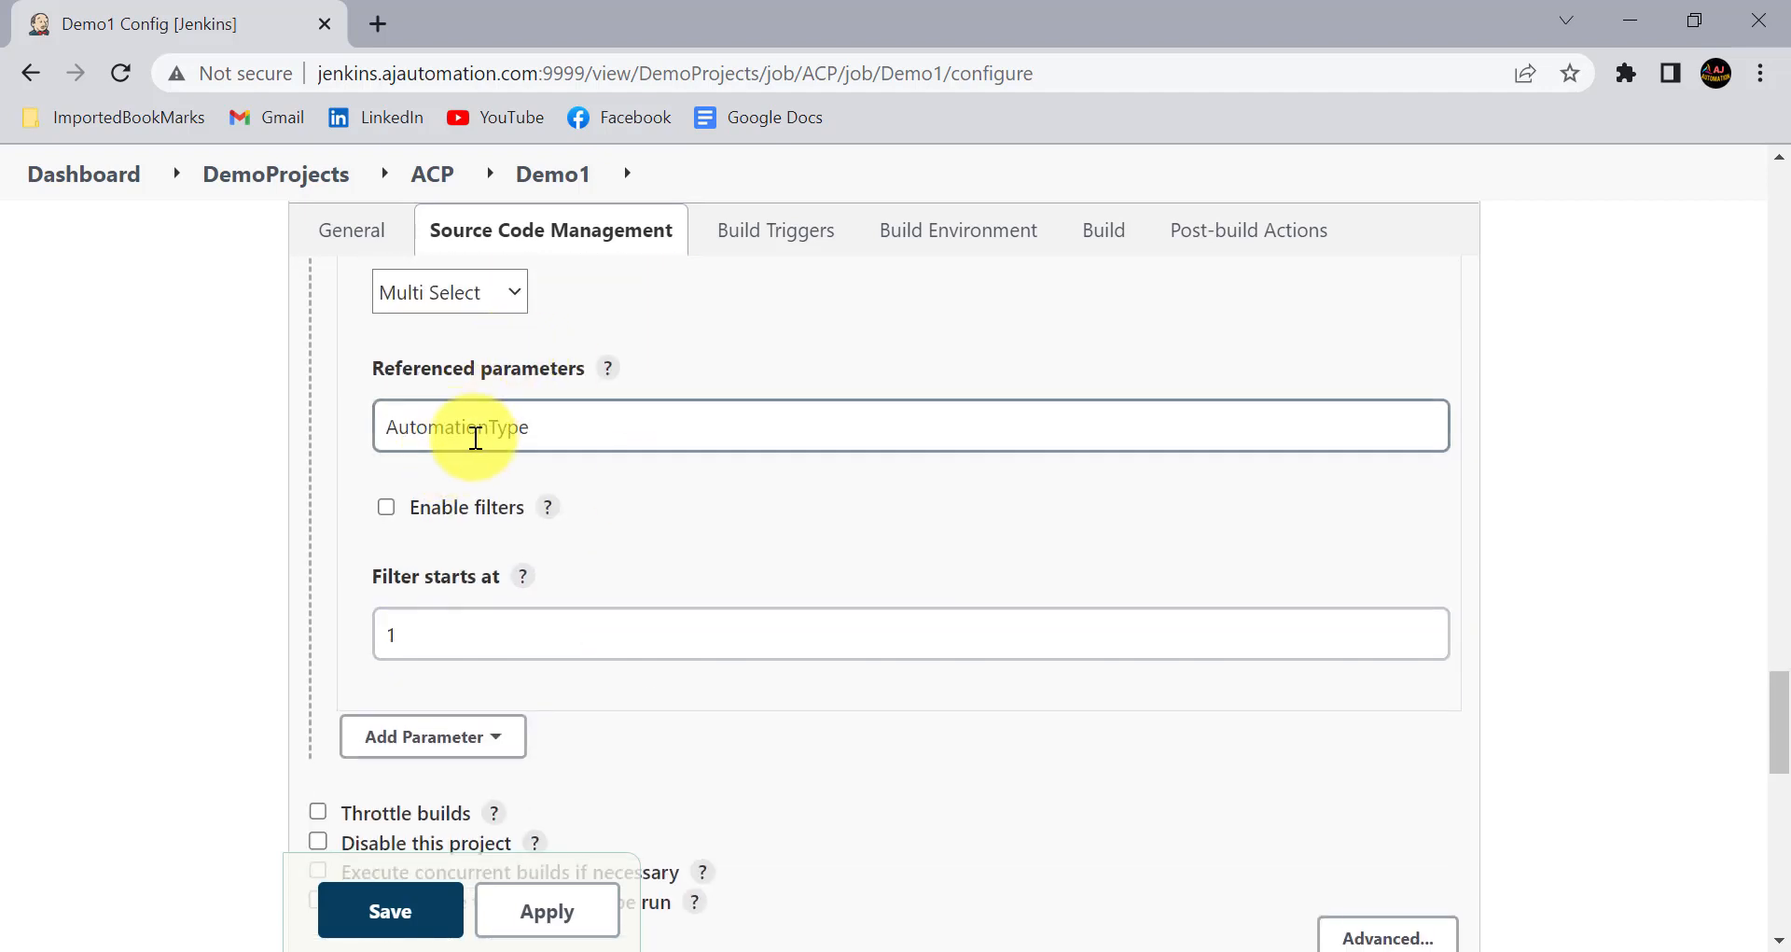
{"action": "scroll", "coordinate": [498, 525], "scroll_direction": "down", "scroll_amount": 1}
{"action": "scroll", "coordinate": [498, 526], "scroll_direction": "down", "scroll_amount": 1}
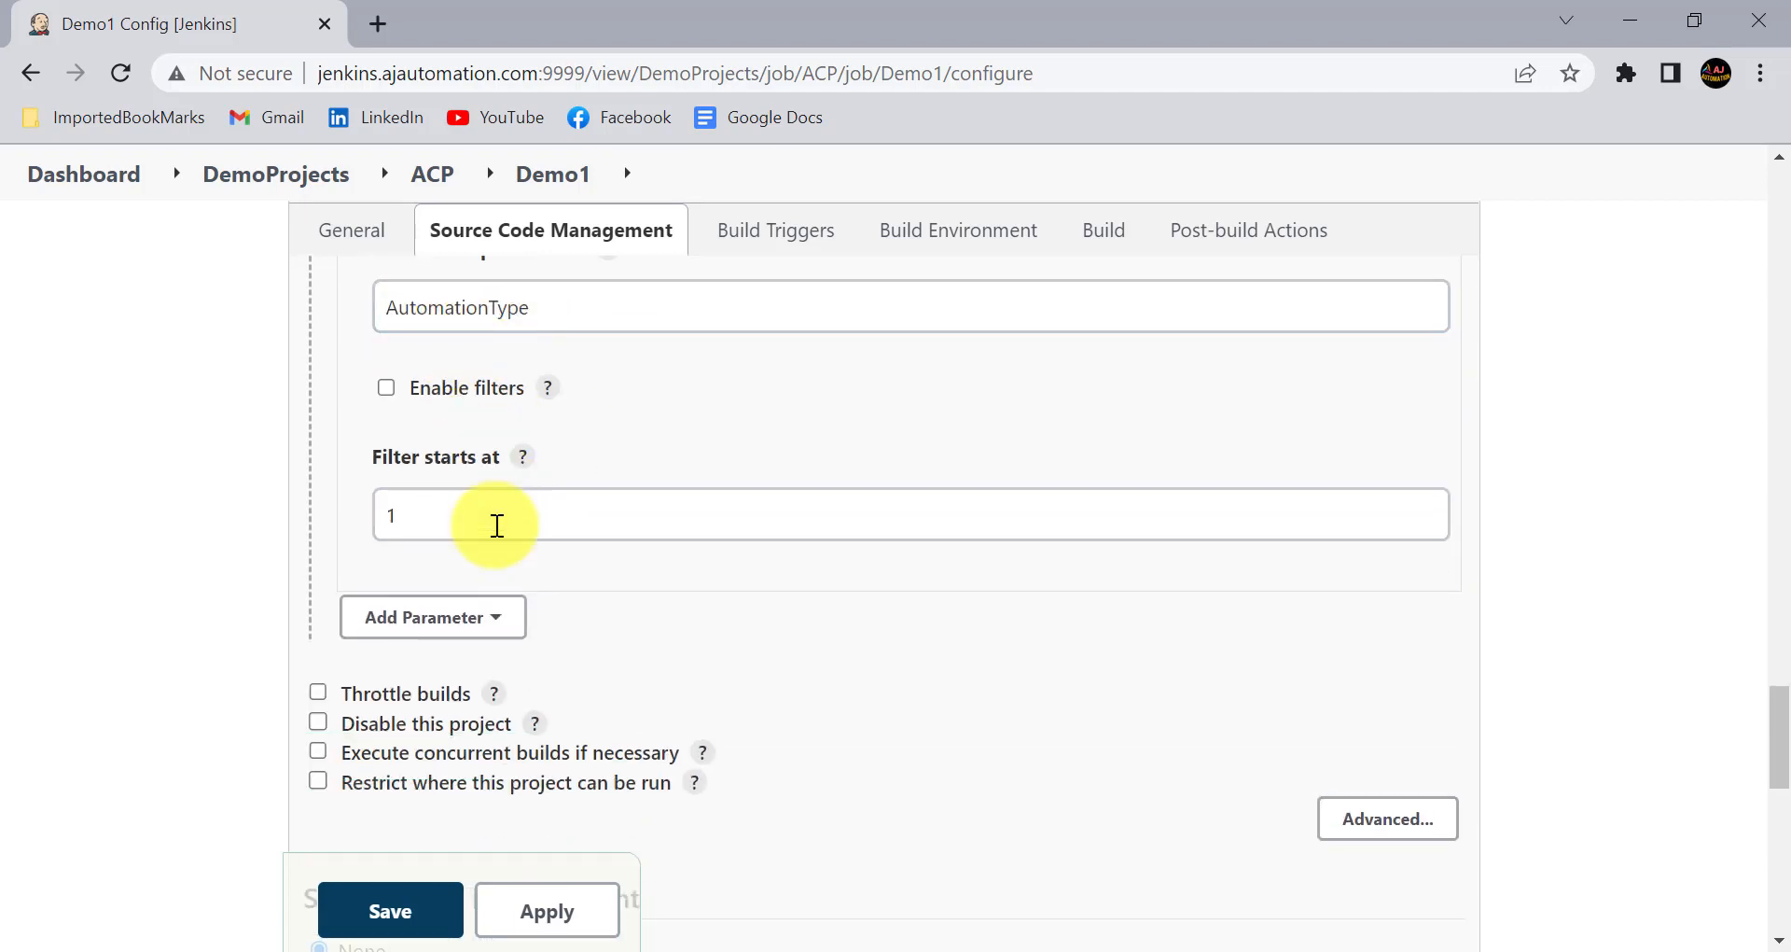
{"action": "scroll", "coordinate": [497, 526], "scroll_direction": "up", "scroll_amount": 2}
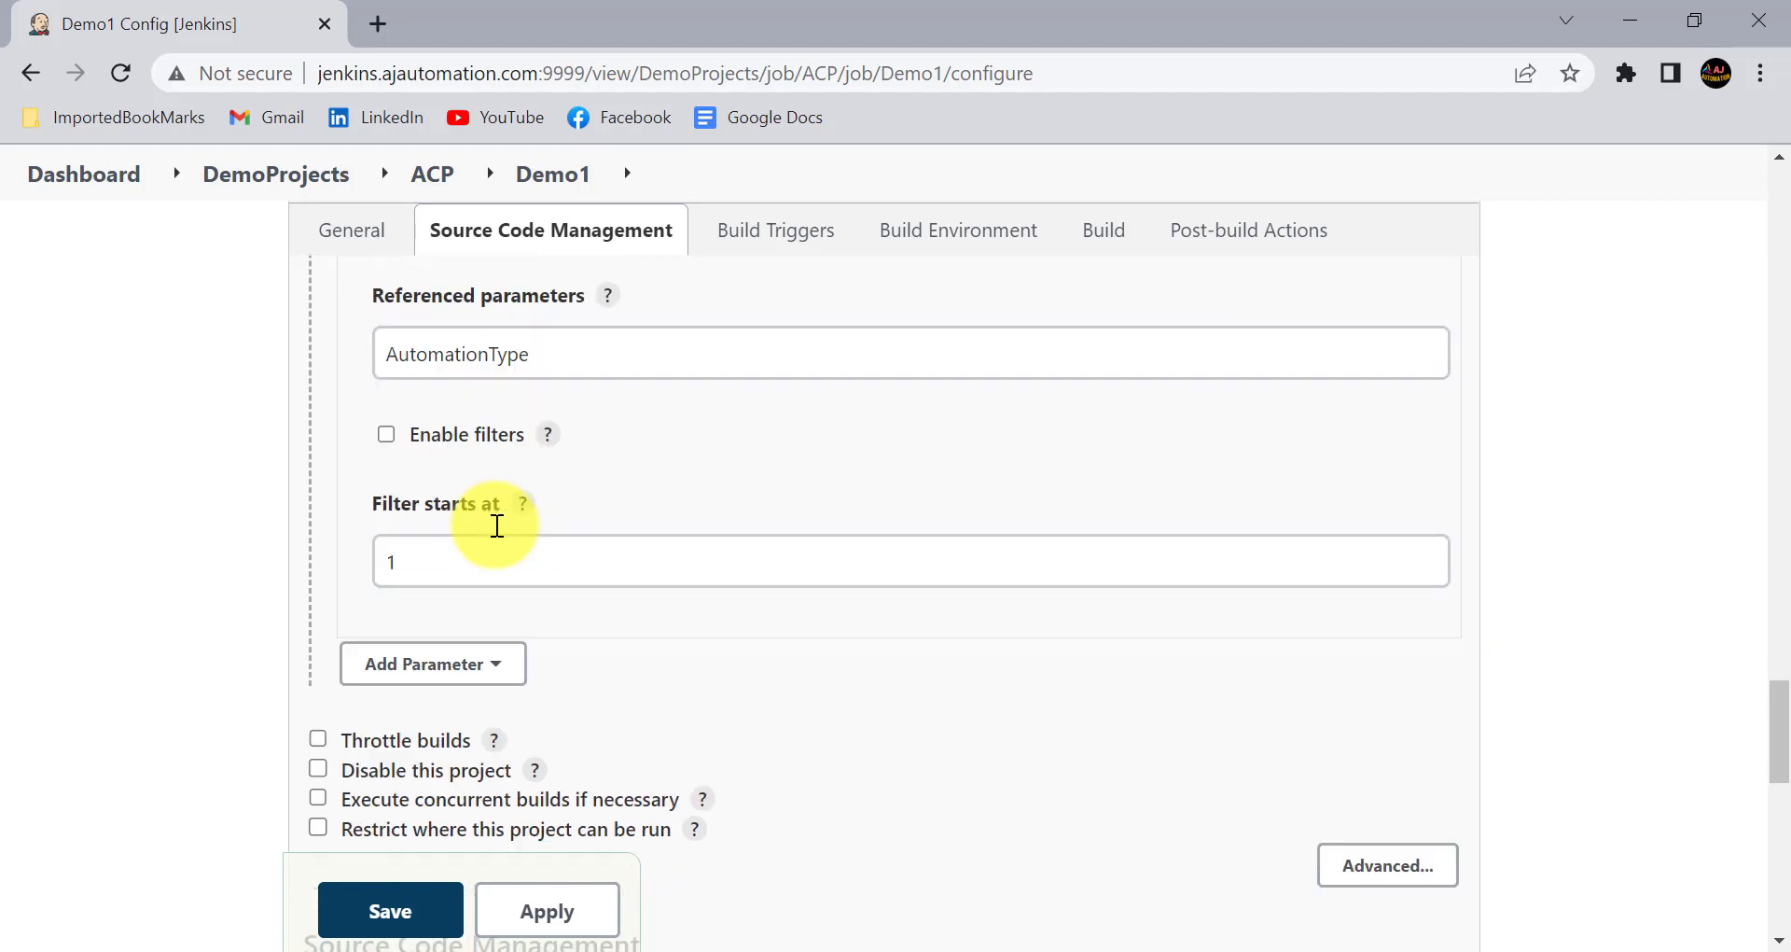
- Apply and save the Demo1 configuration, and open the job's Build with Parameters page
{"action": "left_click", "coordinate": [541, 909]}
{"action": "left_click", "coordinate": [394, 901]}
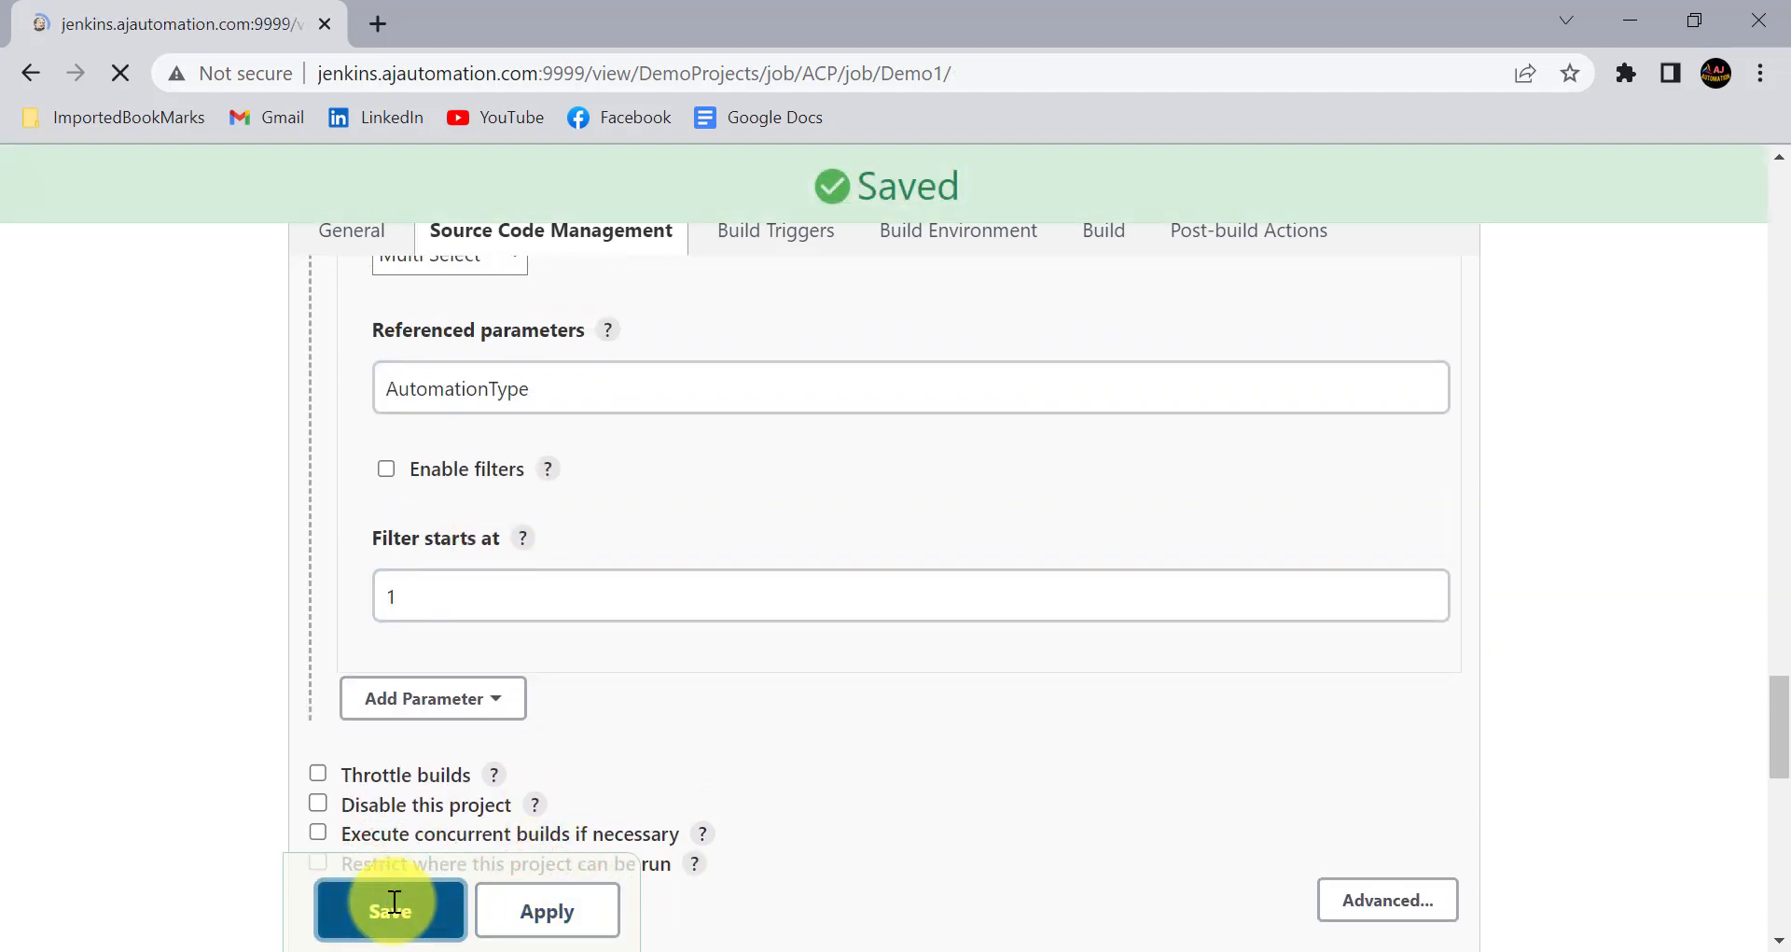
{"action": "left_click", "coordinate": [227, 590]}
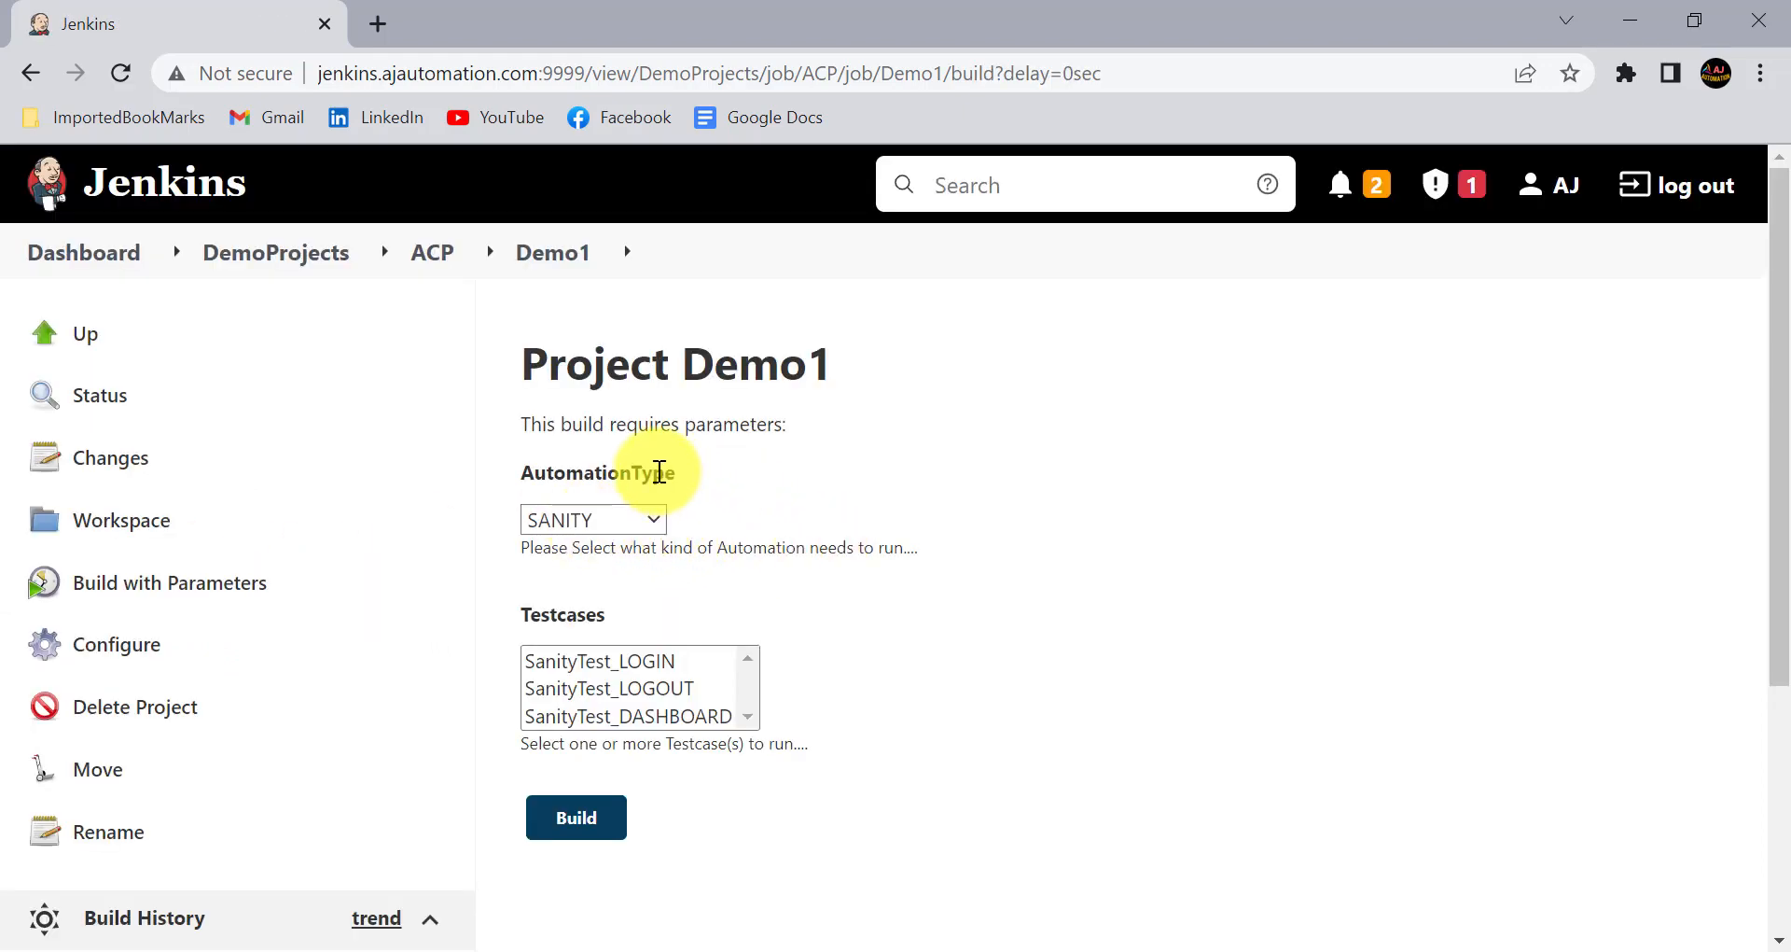
- Check the AutomationType choices and the test cases offered for SANITY, and select REGRESSION to test the dependent Testcases list
{"action": "left_click", "coordinate": [654, 514]}
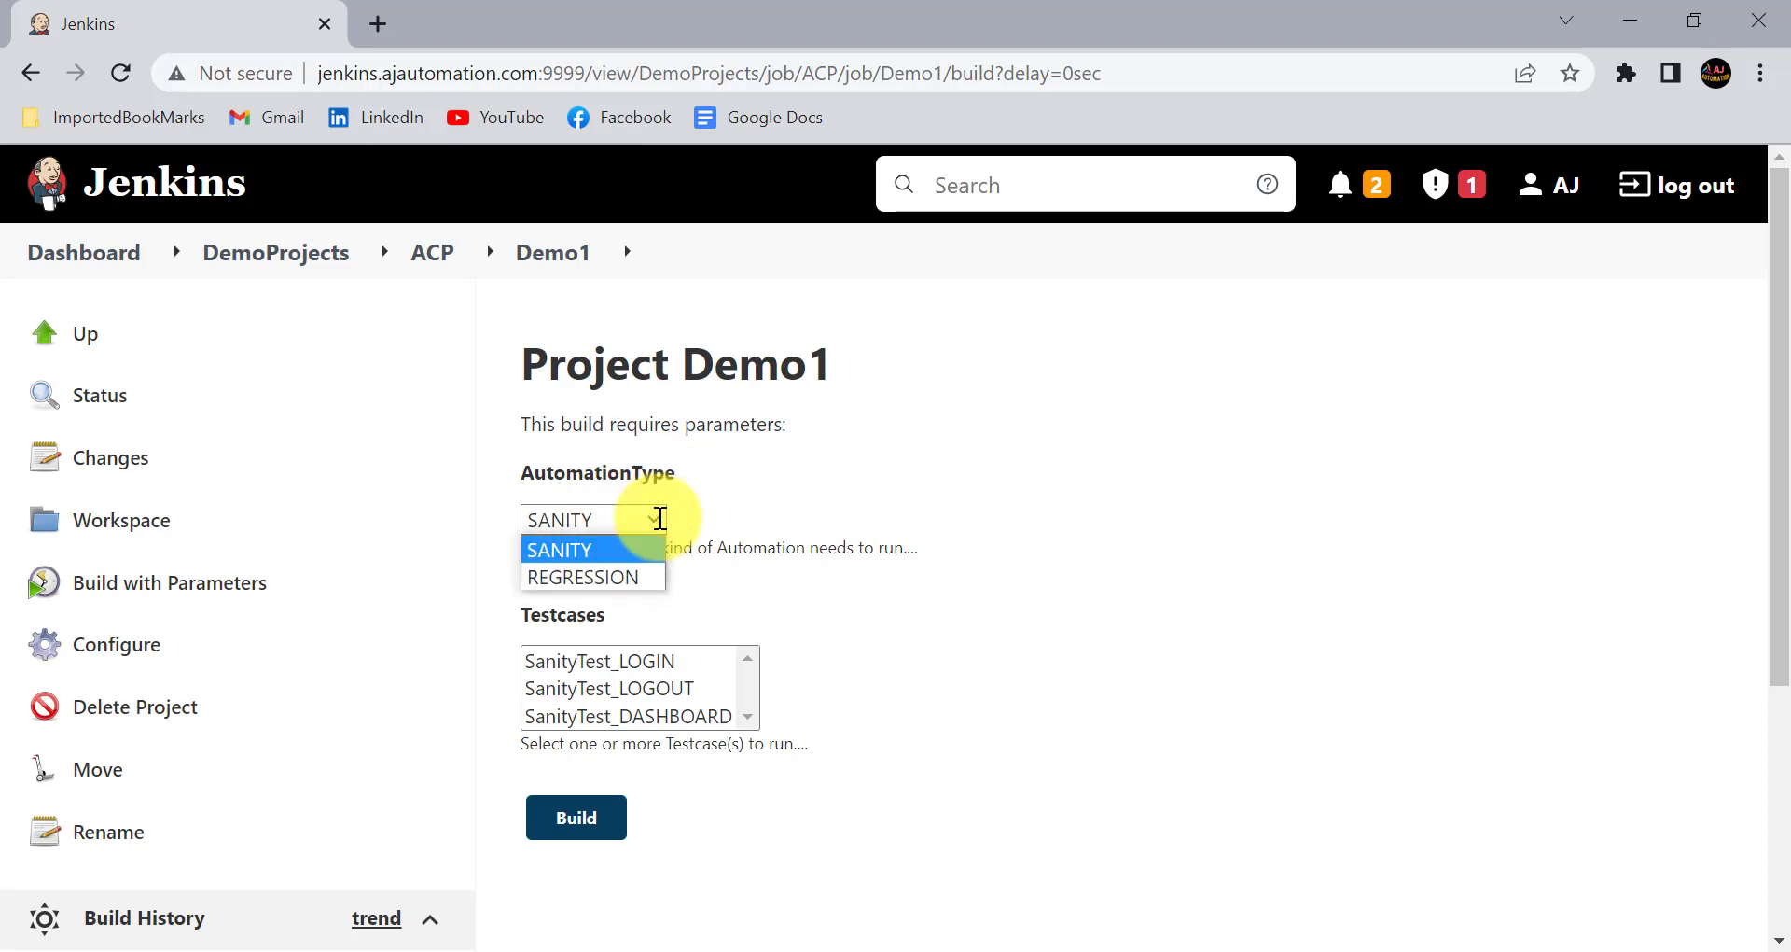
{"action": "left_click", "coordinate": [951, 523]}
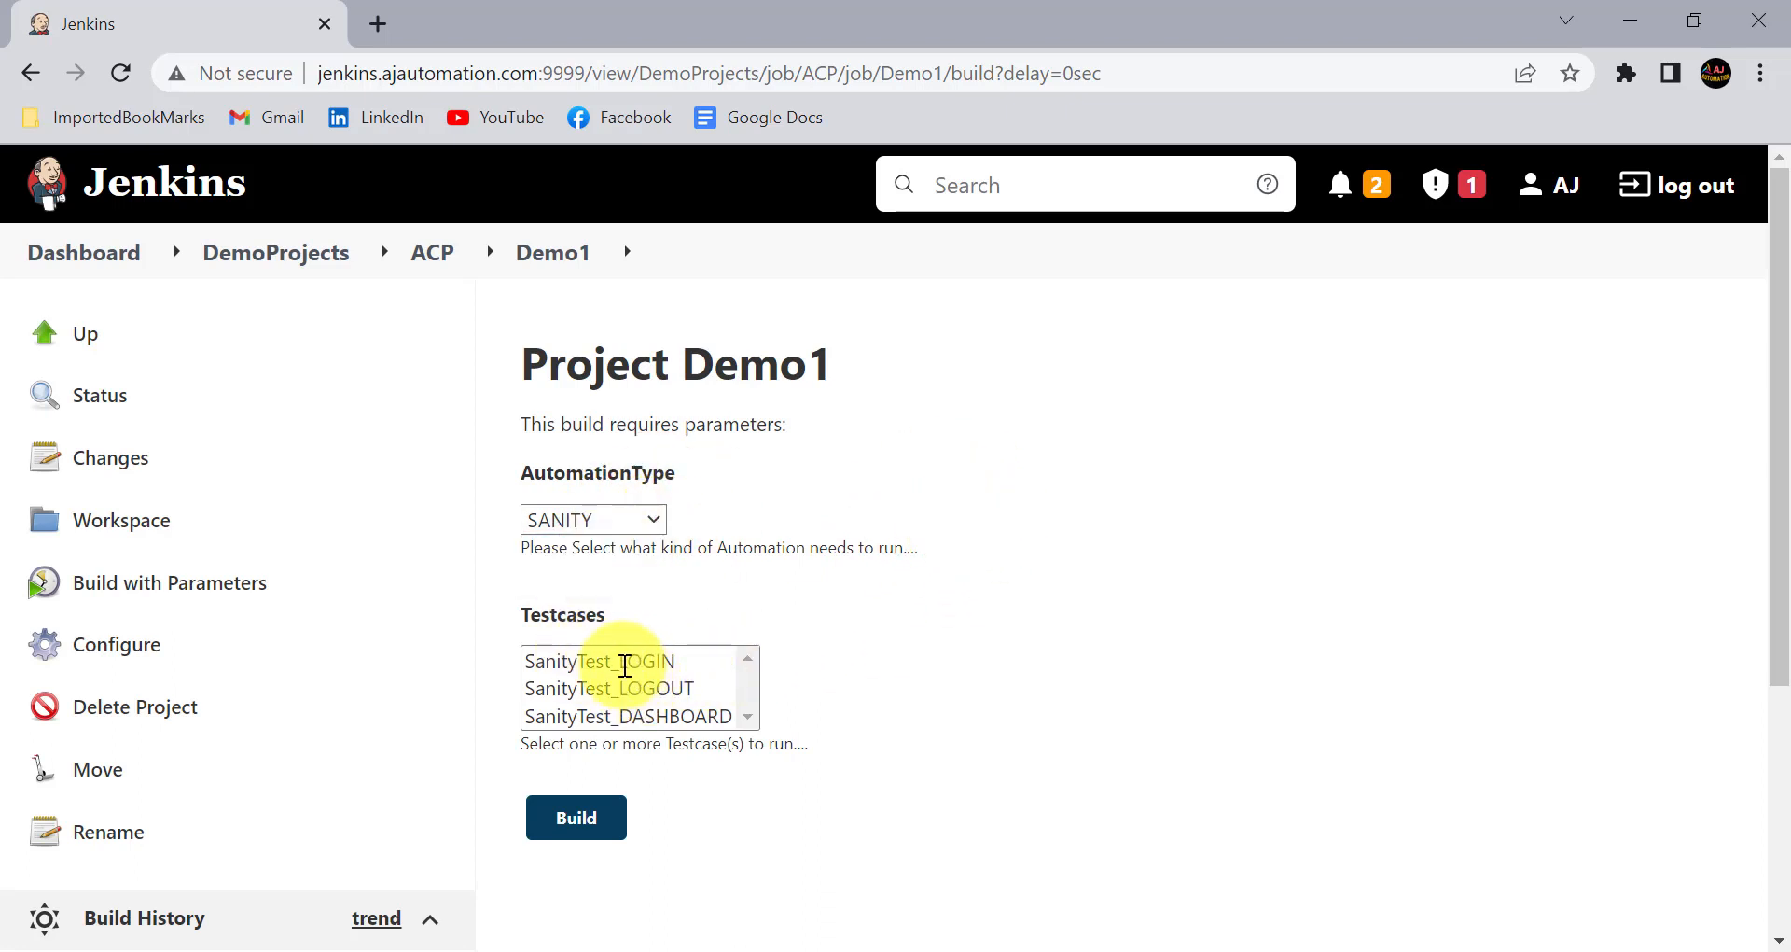
{"action": "scroll", "coordinate": [624, 679], "scroll_direction": "down", "scroll_amount": 1}
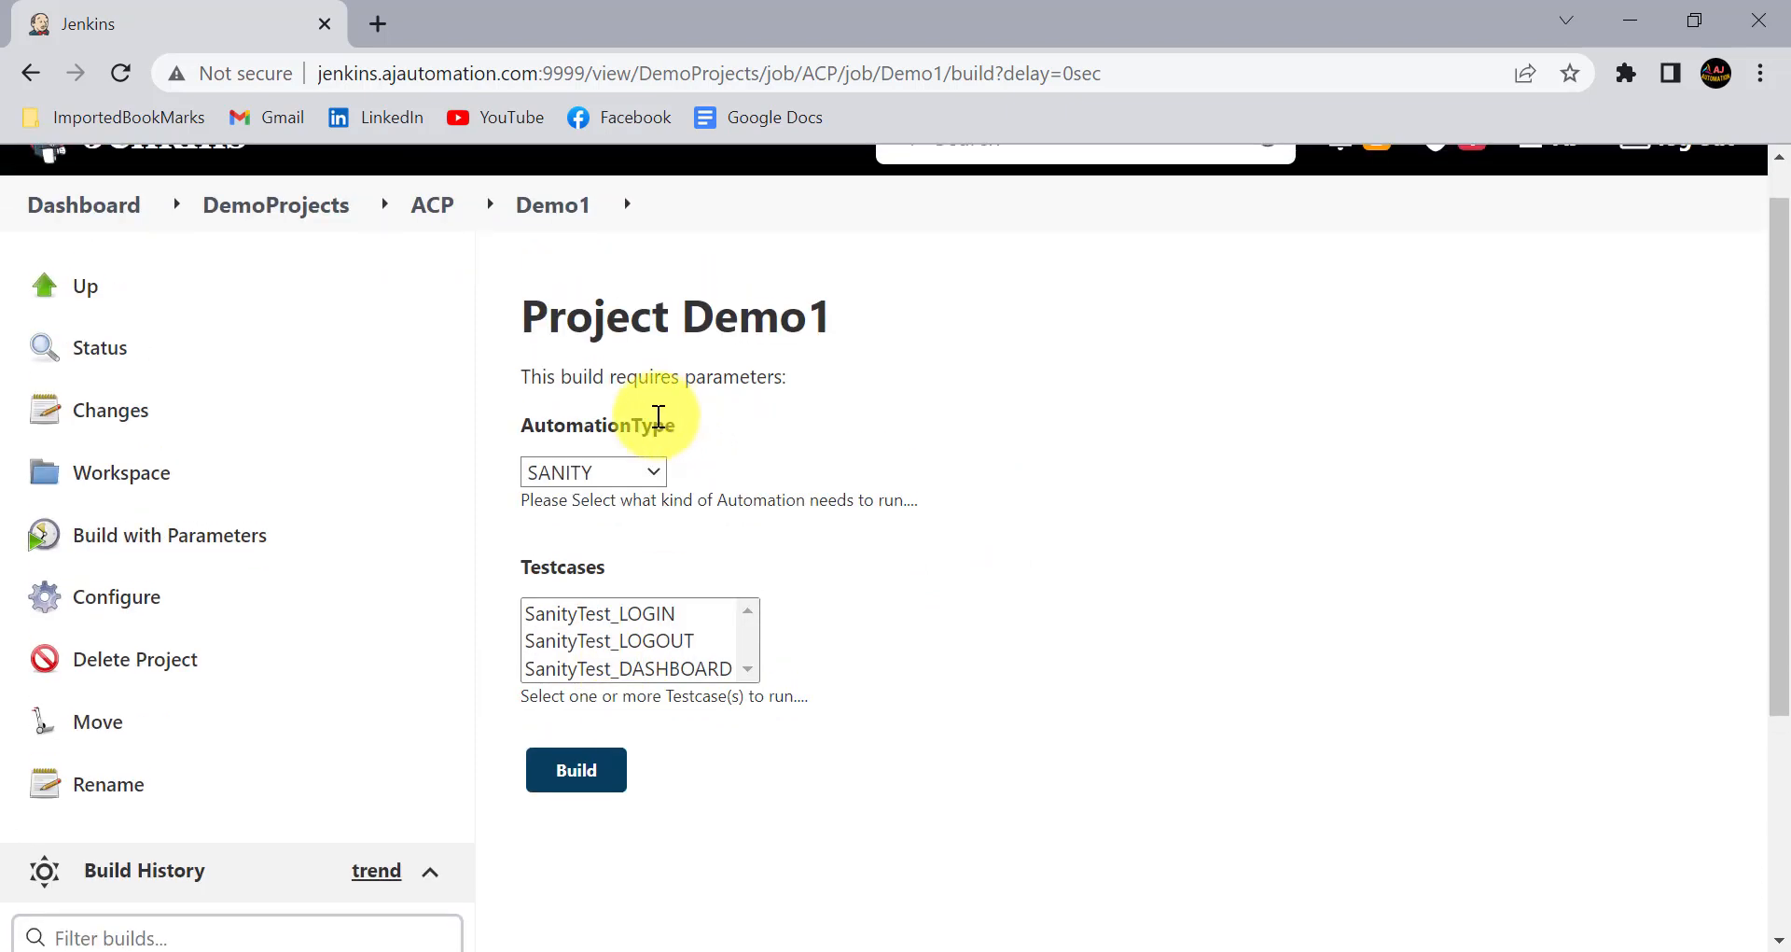
{"action": "left_click", "coordinate": [624, 461]}
{"action": "left_click", "coordinate": [695, 528]}
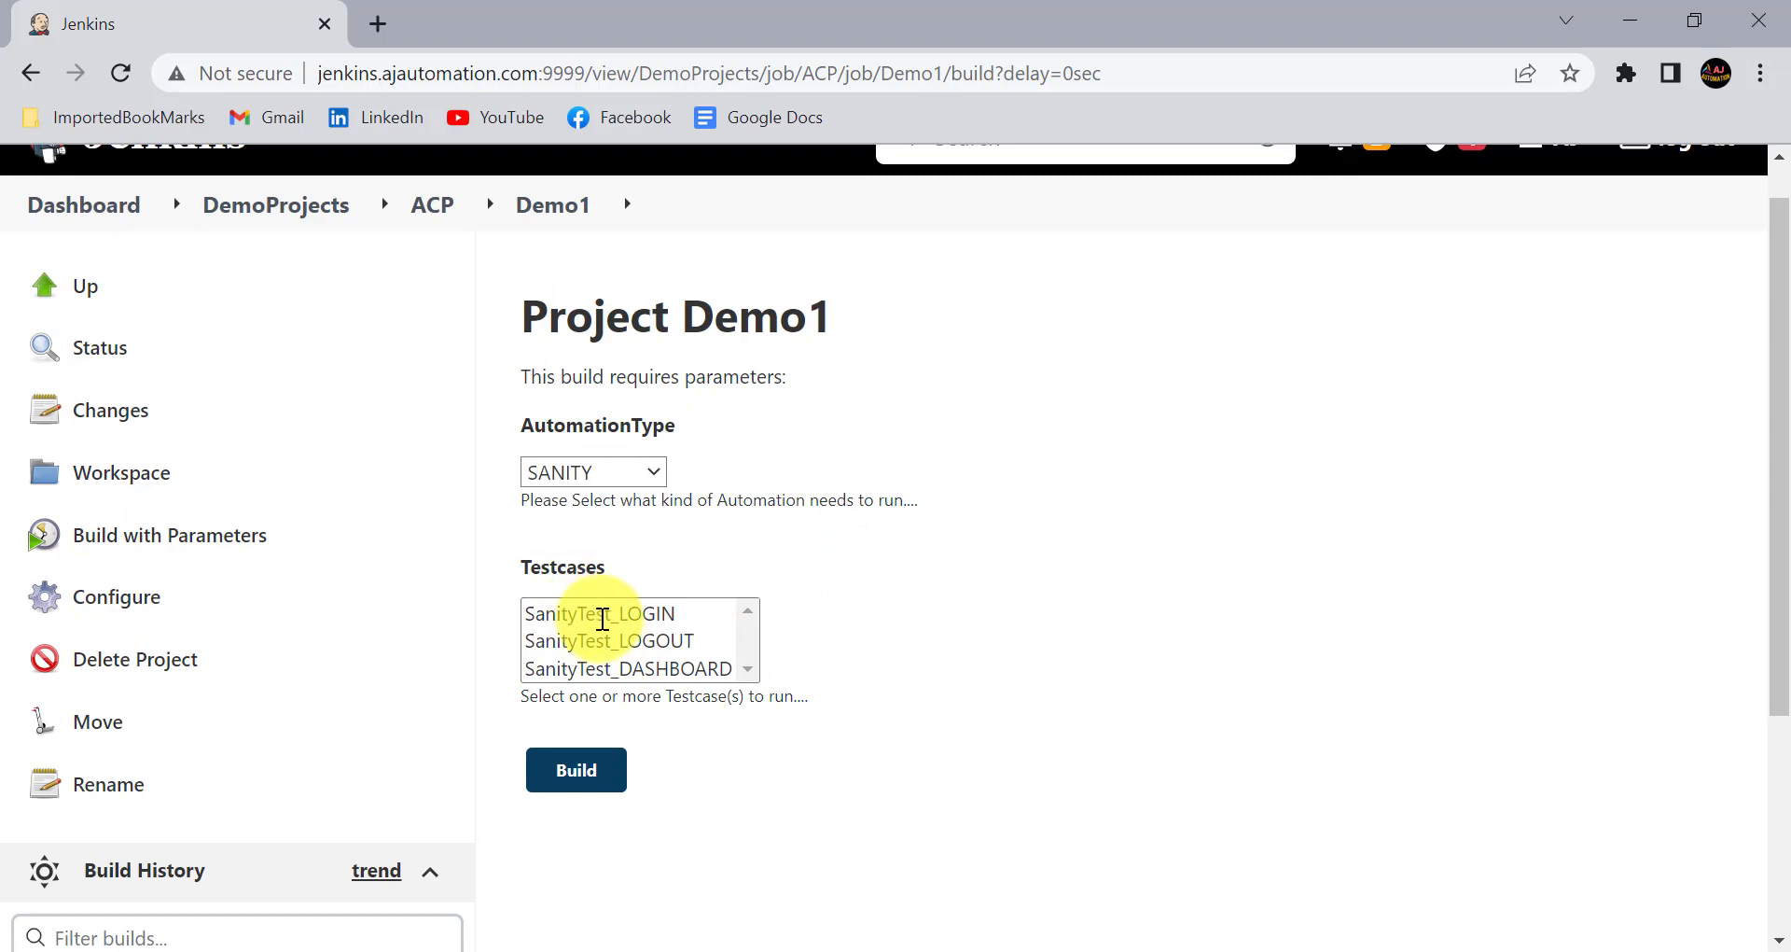
{"action": "left_click", "coordinate": [646, 460]}
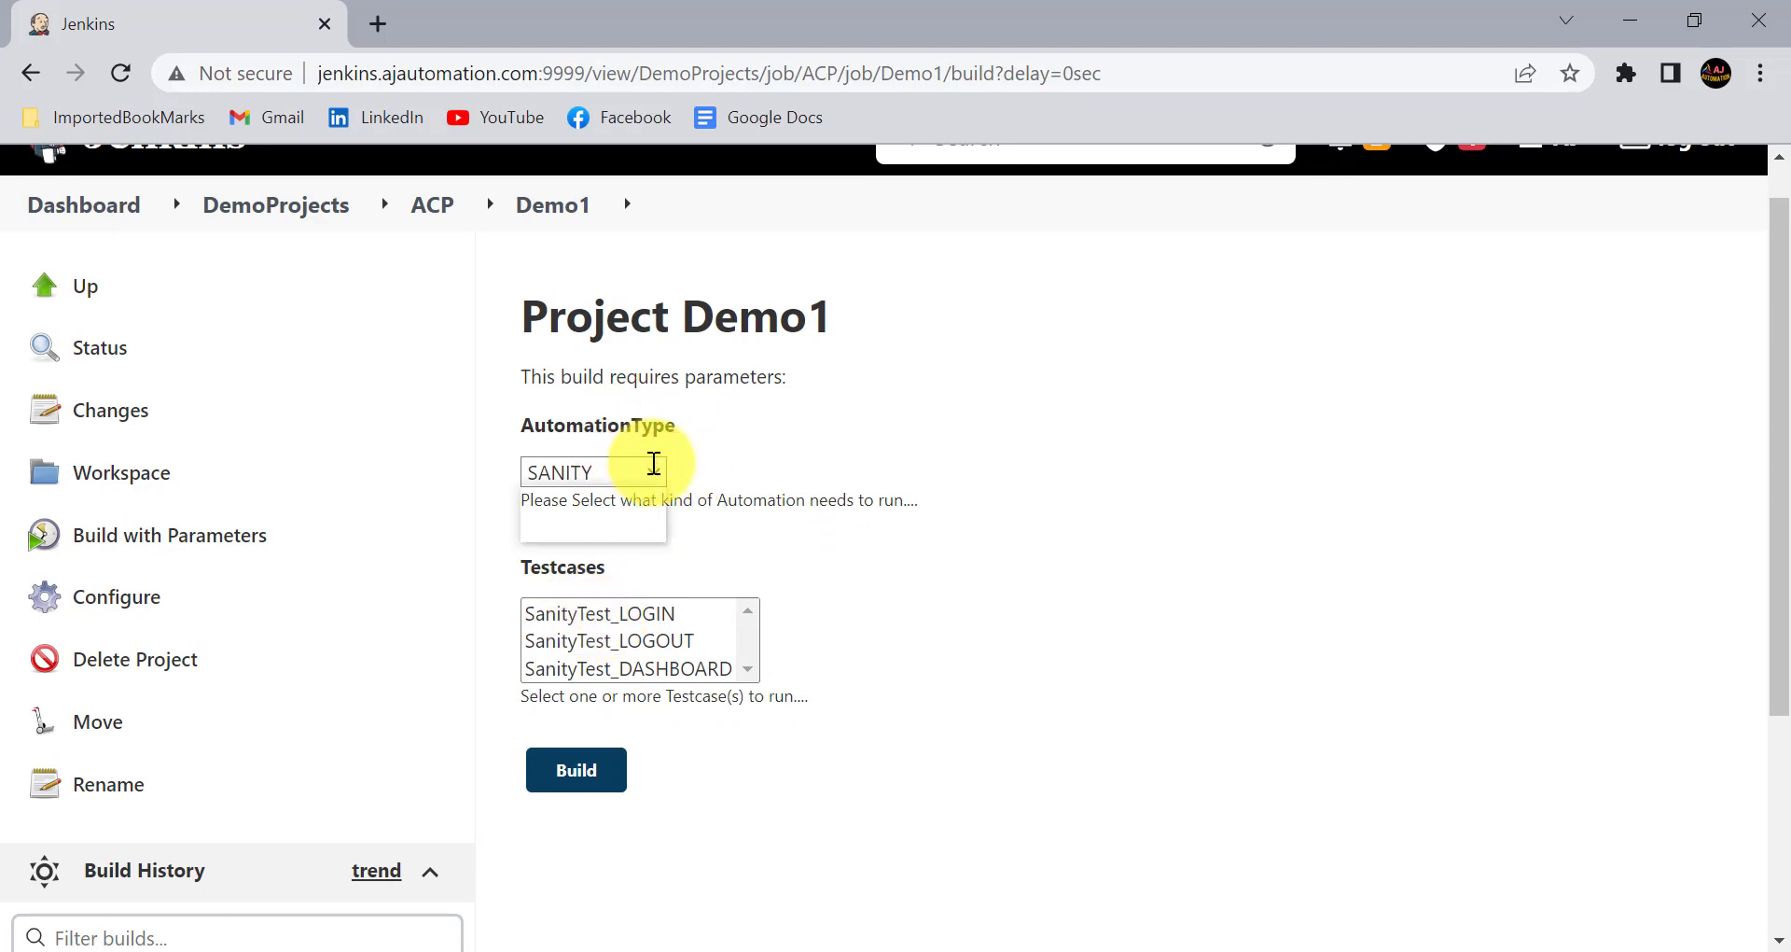
{"action": "left_click", "coordinate": [602, 524]}
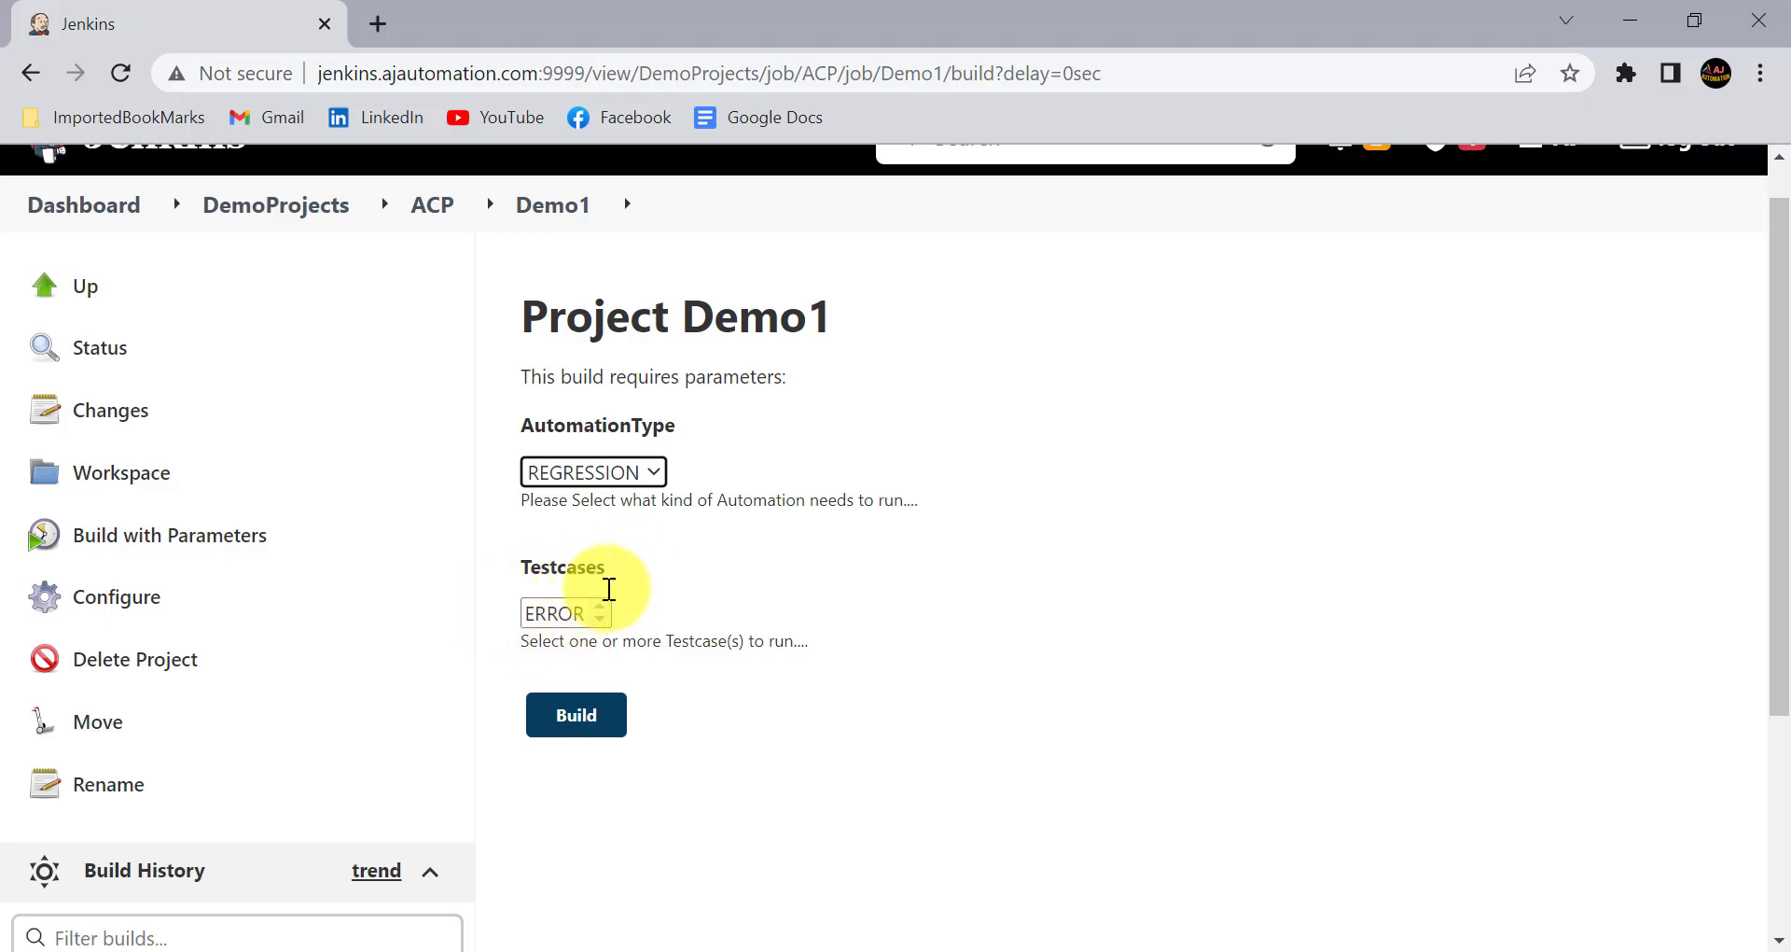
- Reopen the Demo1 configuration and correct the return keyword to lowercase in the REGRESSION branch of the Testcases Groovy script
{"action": "left_click", "coordinate": [154, 594]}
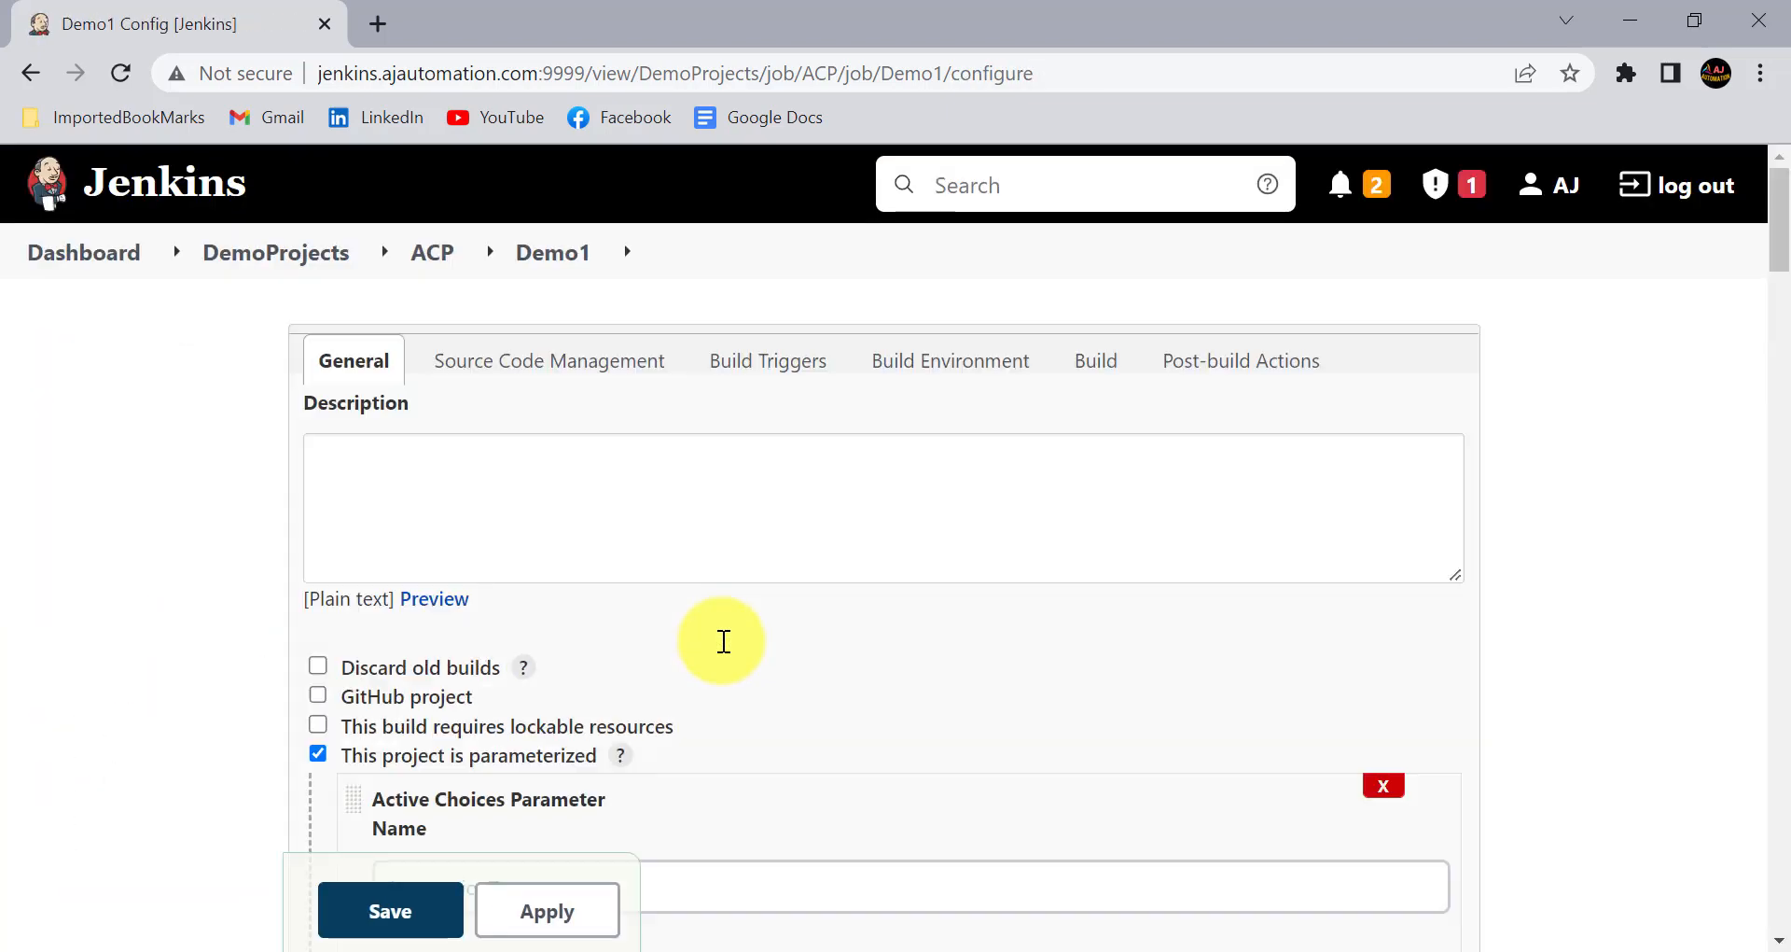
{"action": "scroll", "coordinate": [708, 669], "scroll_direction": "down", "scroll_amount": 15}
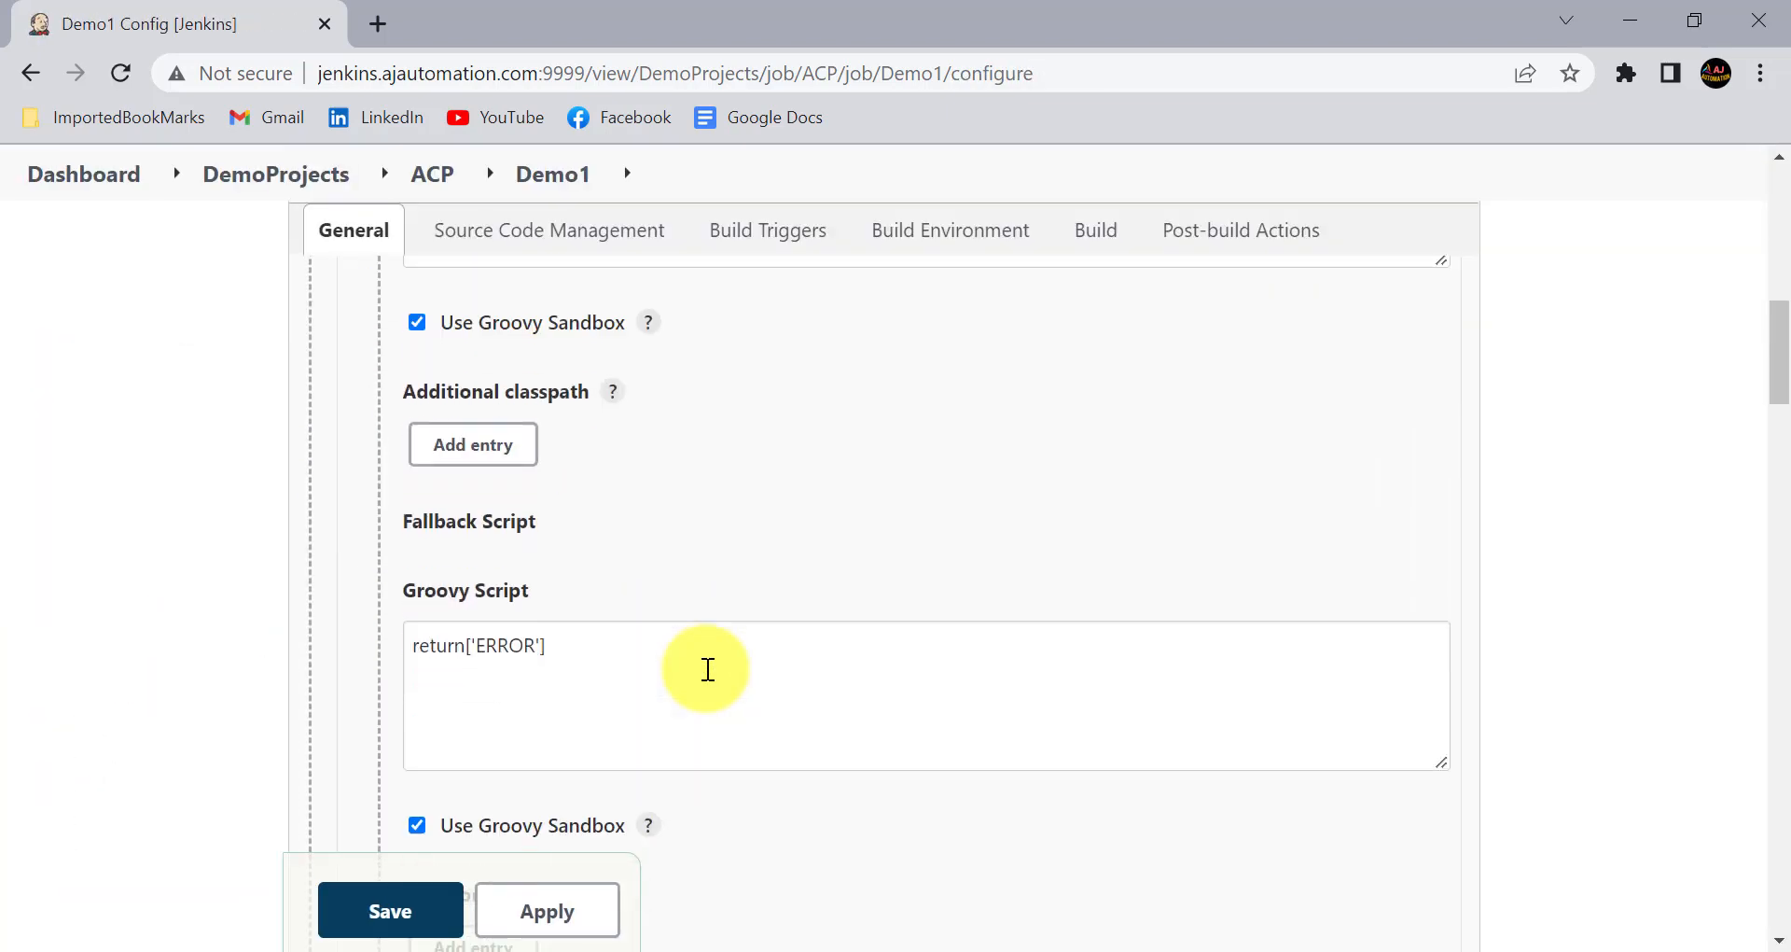
{"action": "left_click", "coordinate": [454, 561]}
{"action": "type", "text": "R"}
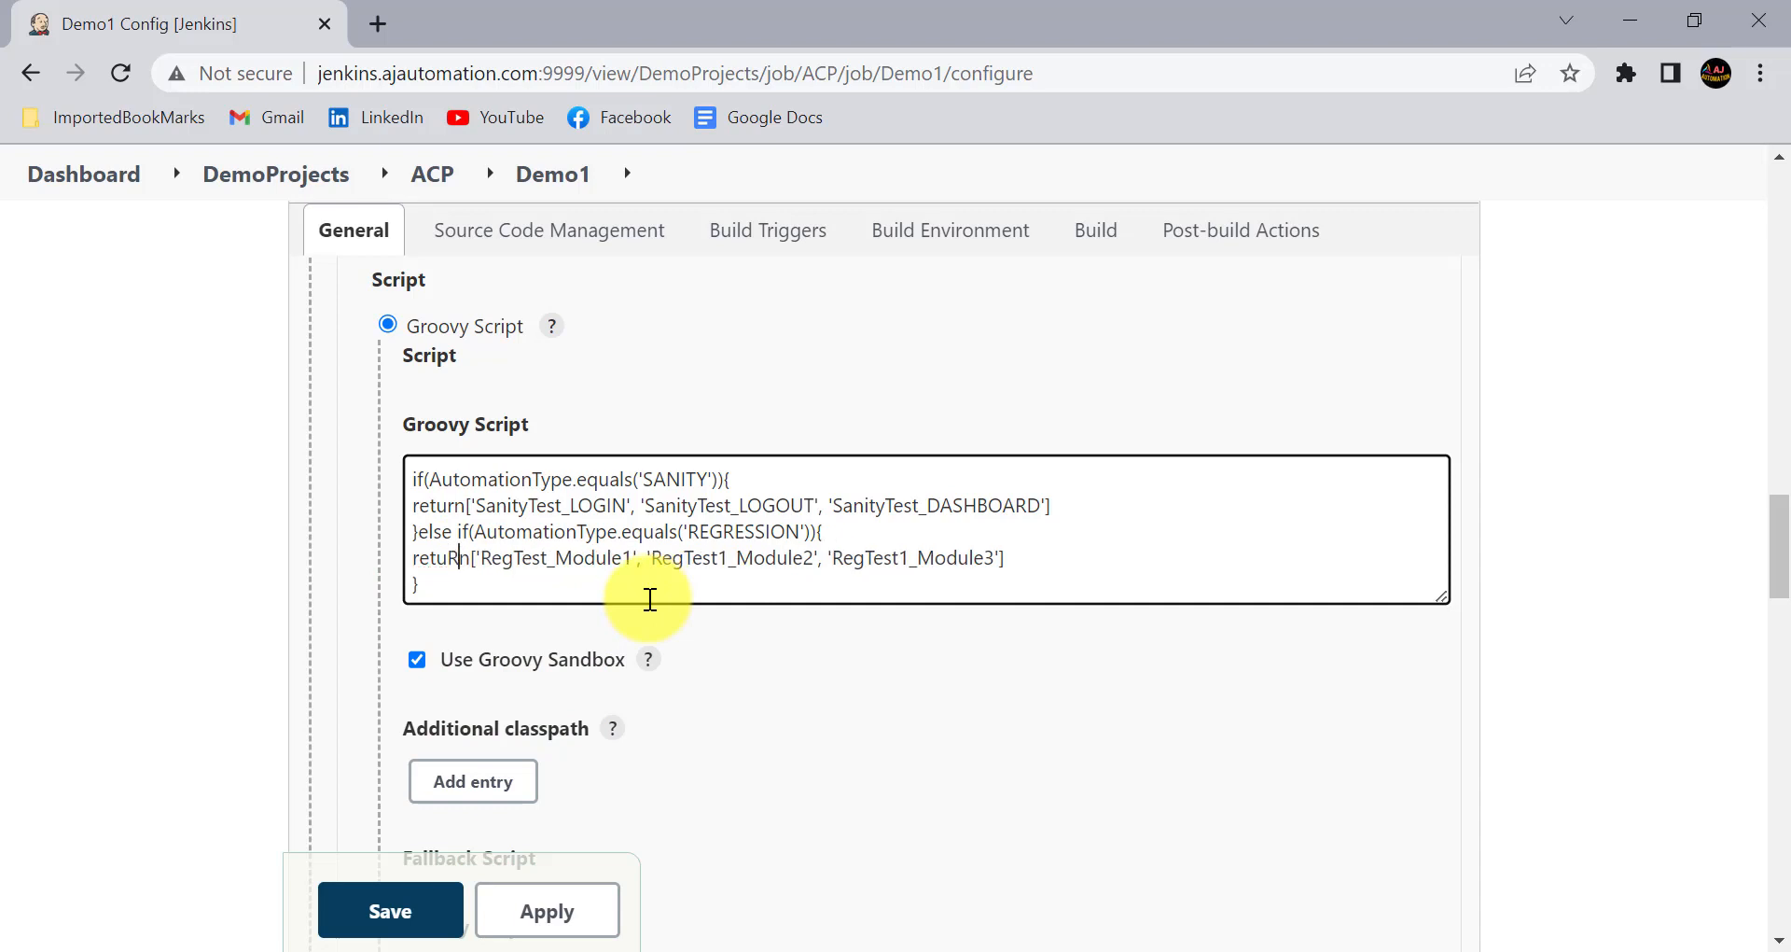
{"action": "key", "text": "BackSpace"}
{"action": "type", "text": "r"}
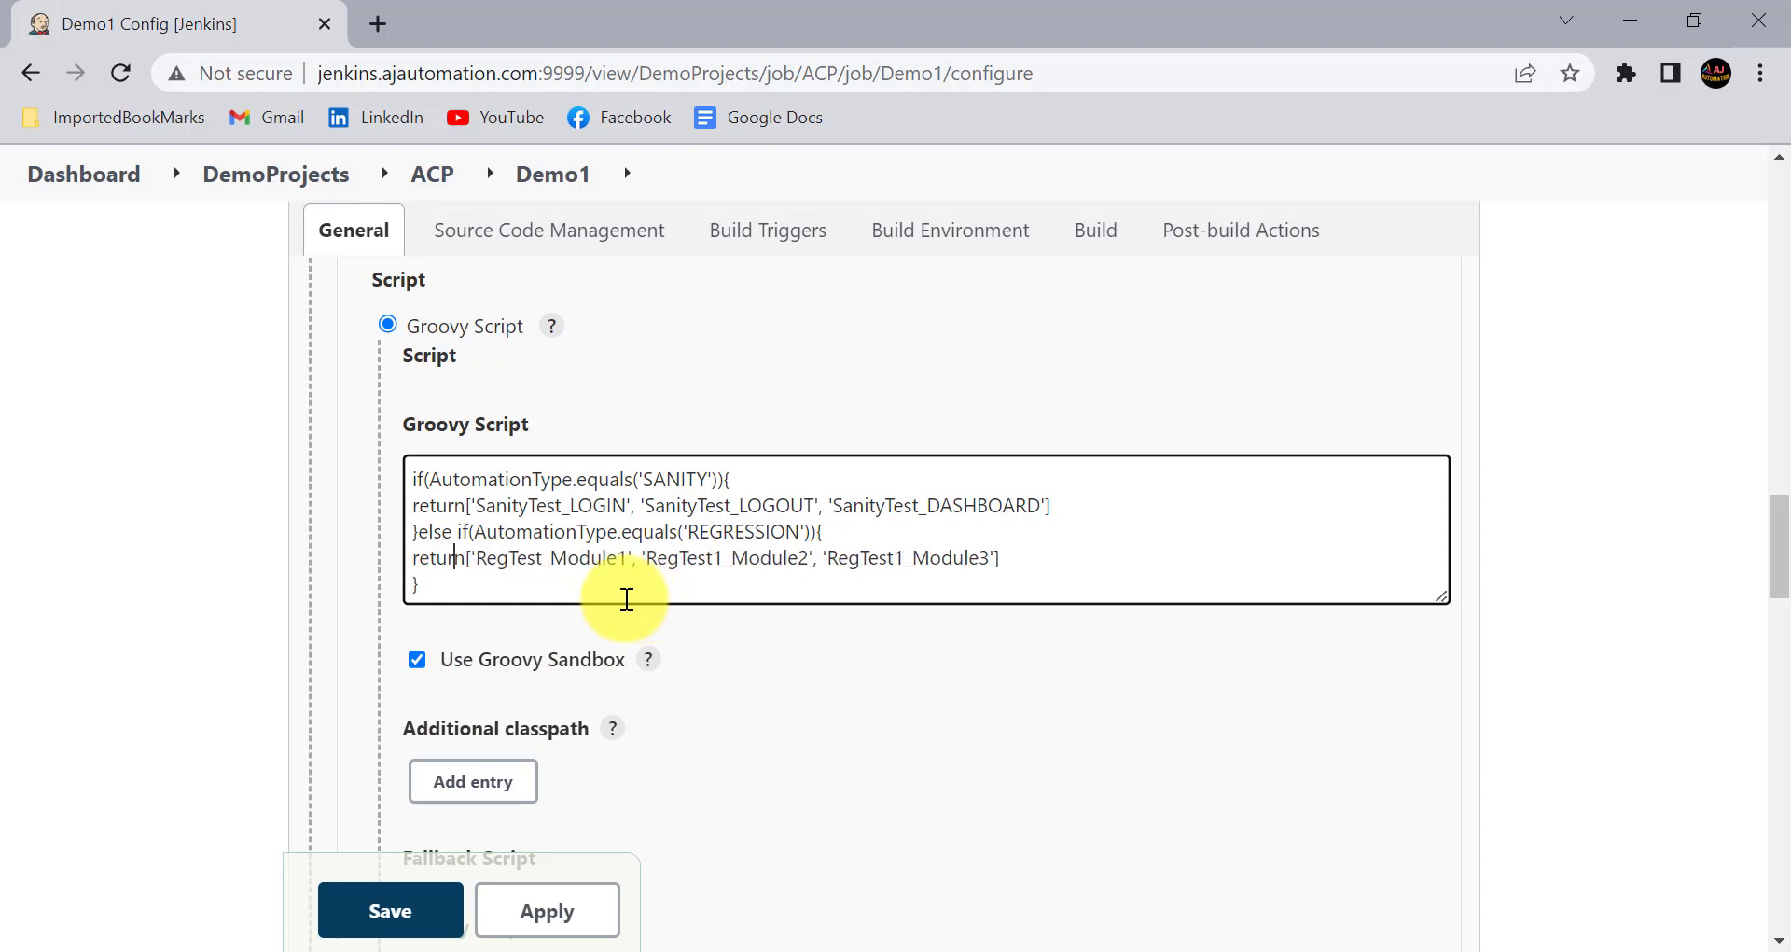
- Apply and save the corrected script, and open Demo1's Build with Parameters page again
{"action": "left_click", "coordinate": [280, 640]}
{"action": "left_click", "coordinate": [513, 919]}
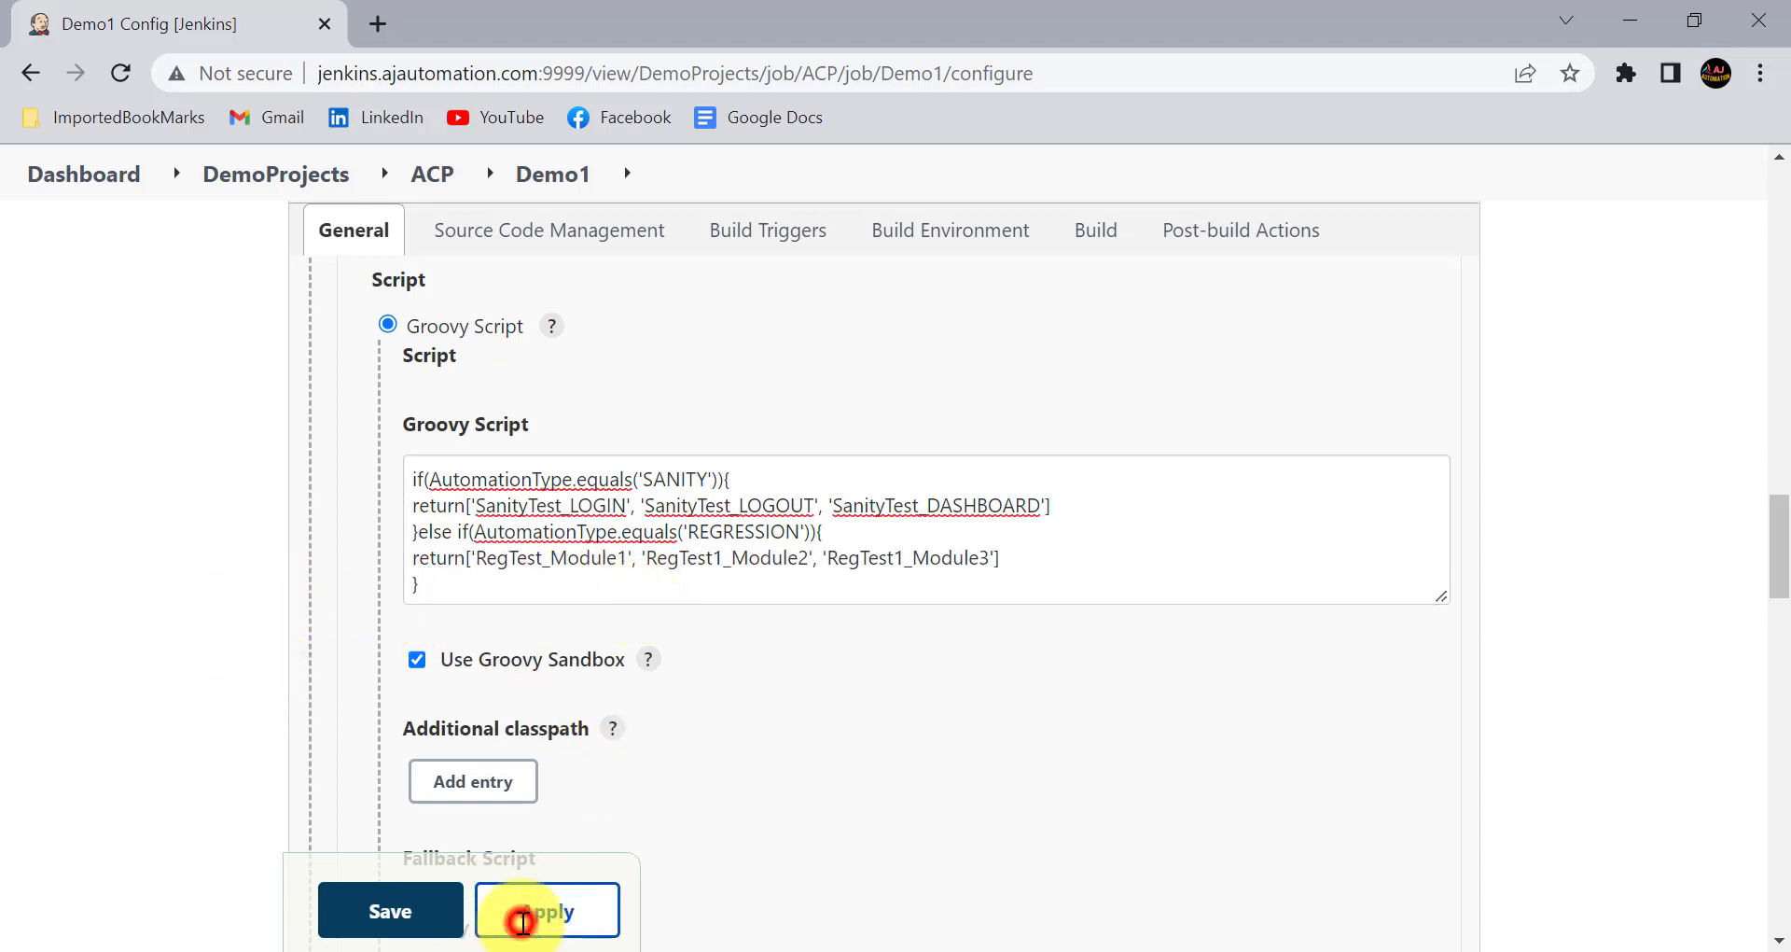
{"action": "left_click", "coordinate": [457, 910]}
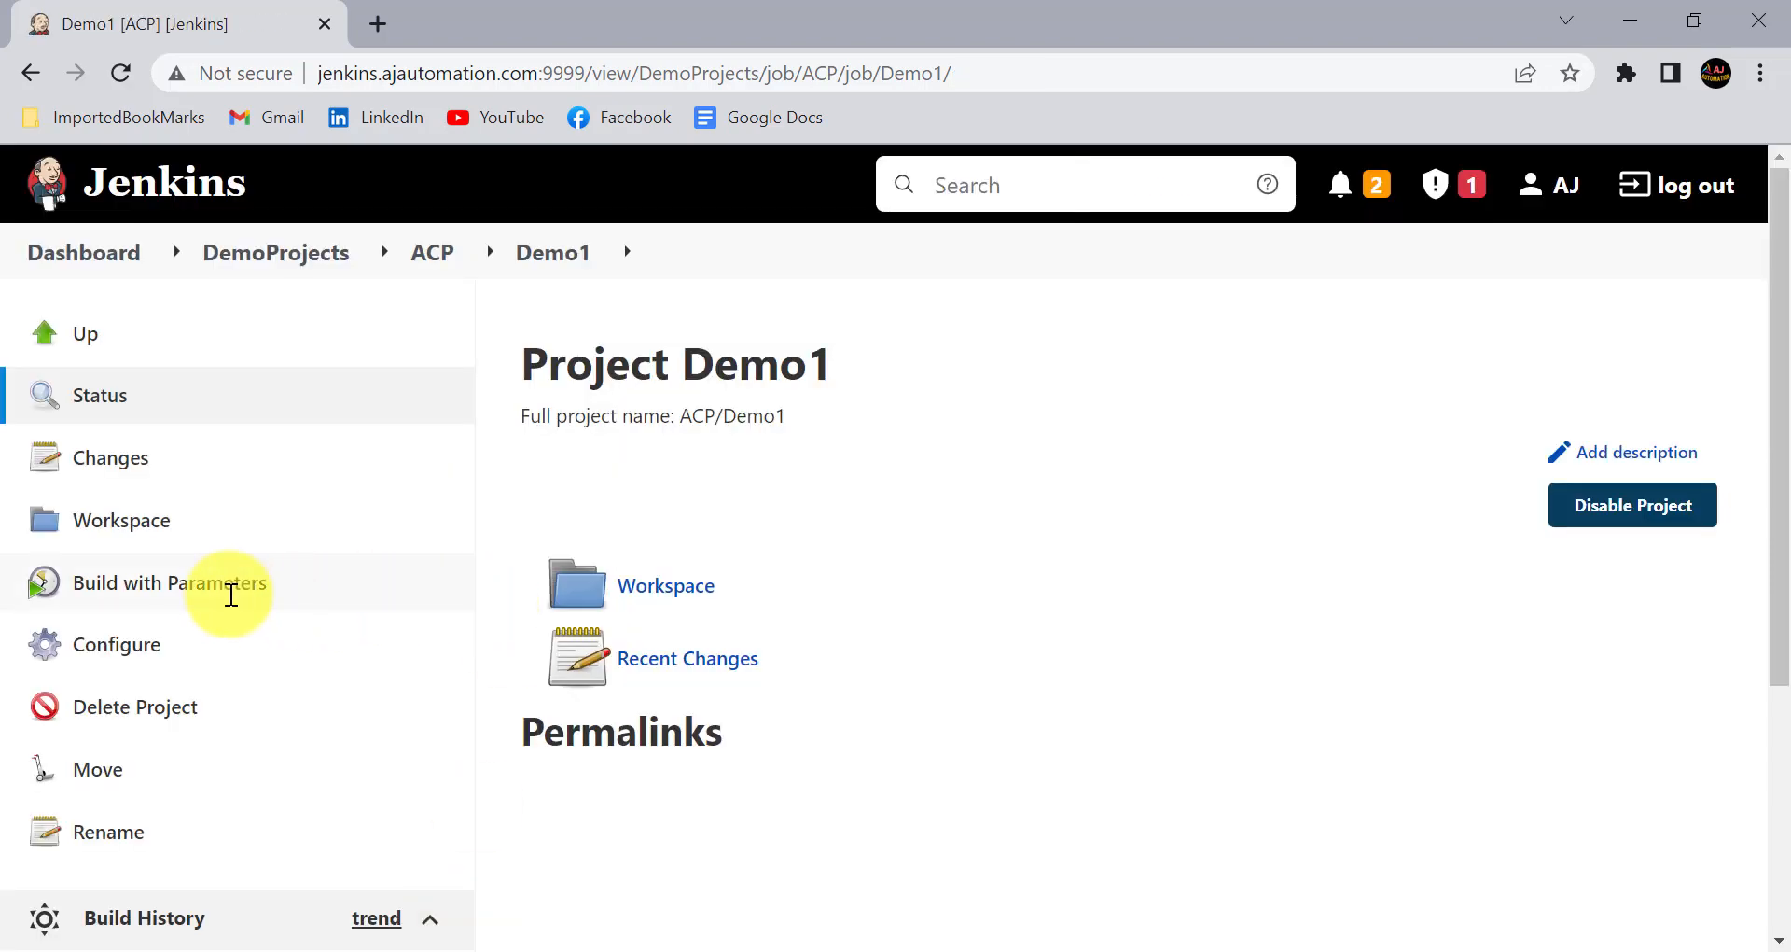
{"action": "left_click", "coordinate": [210, 587]}
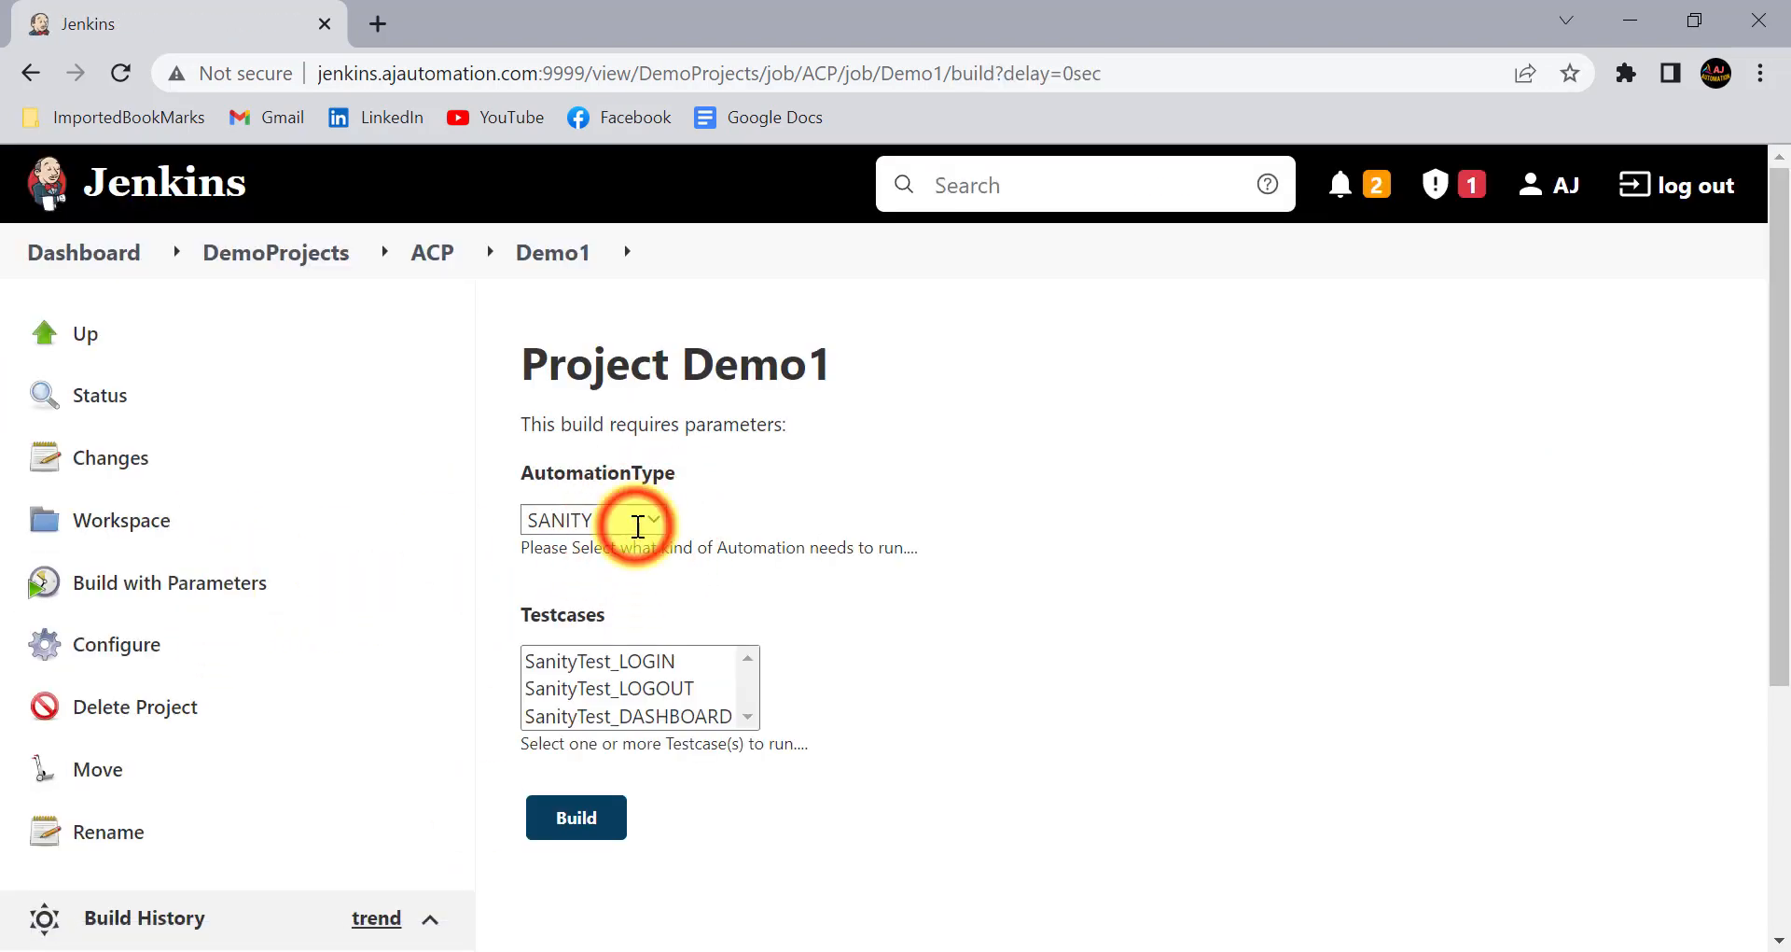
- Test the REGRESSION automation type by selecting RegTest_Module1, RegTest1_Module2 and RegTest1_Module3 together in Testcases
{"action": "left_click", "coordinate": [635, 520]}
{"action": "left_click", "coordinate": [617, 569]}
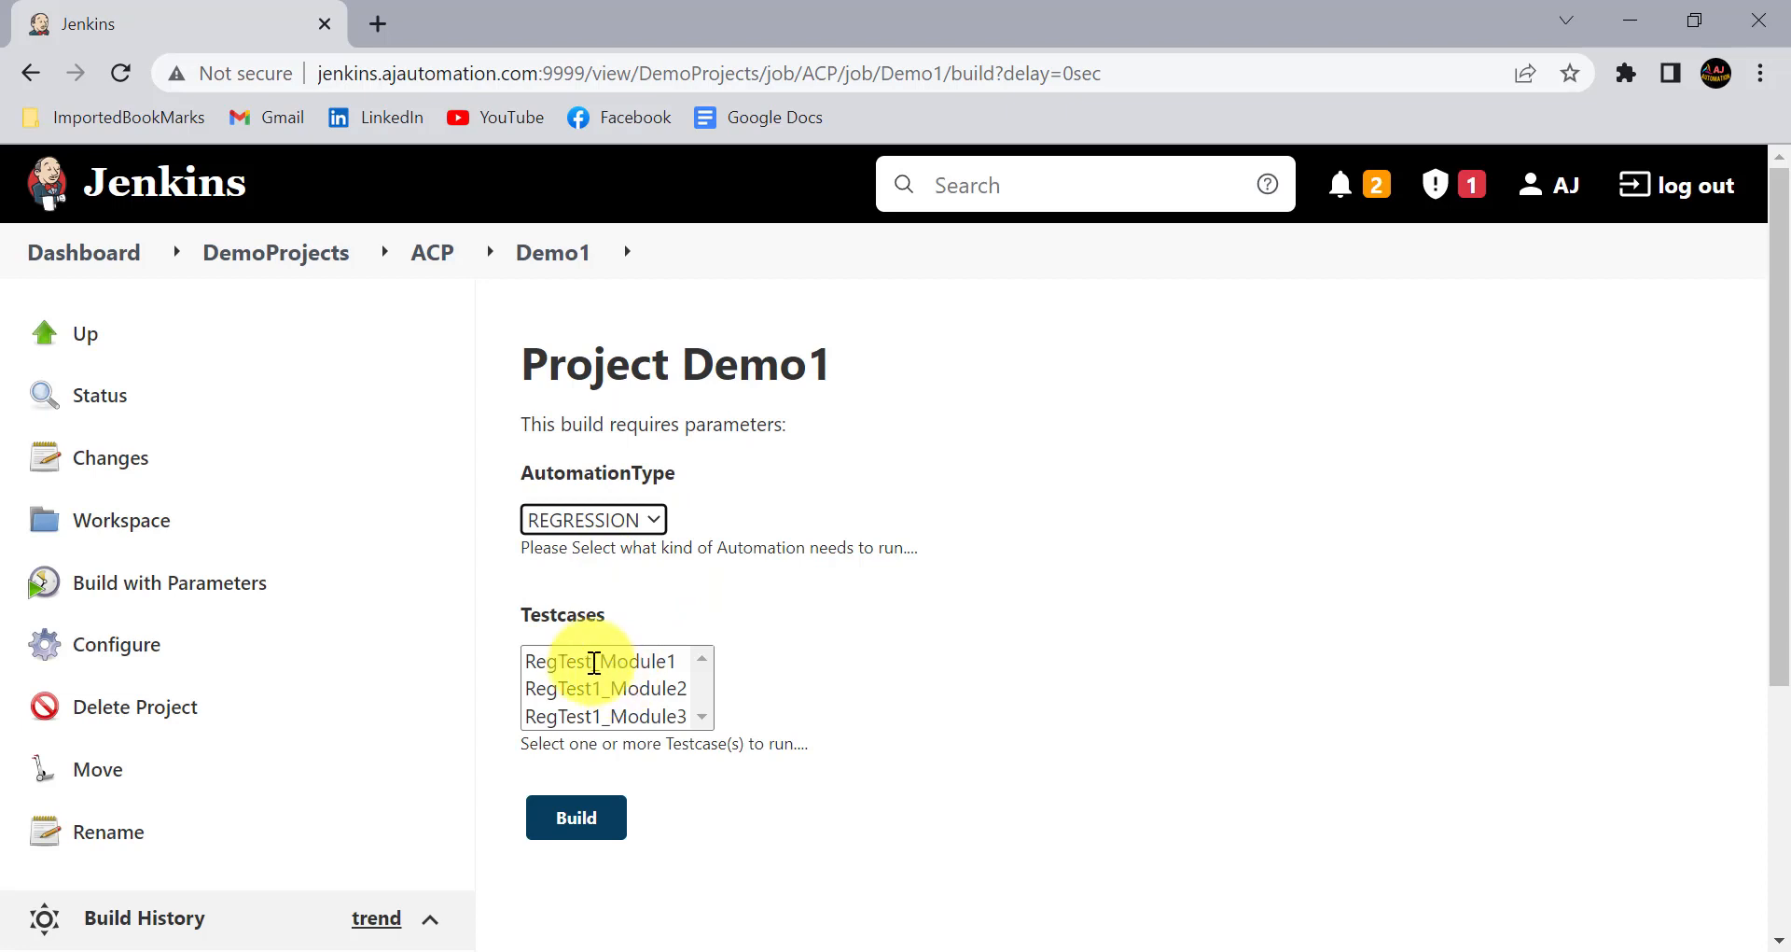
{"action": "left_click", "coordinate": [594, 662]}
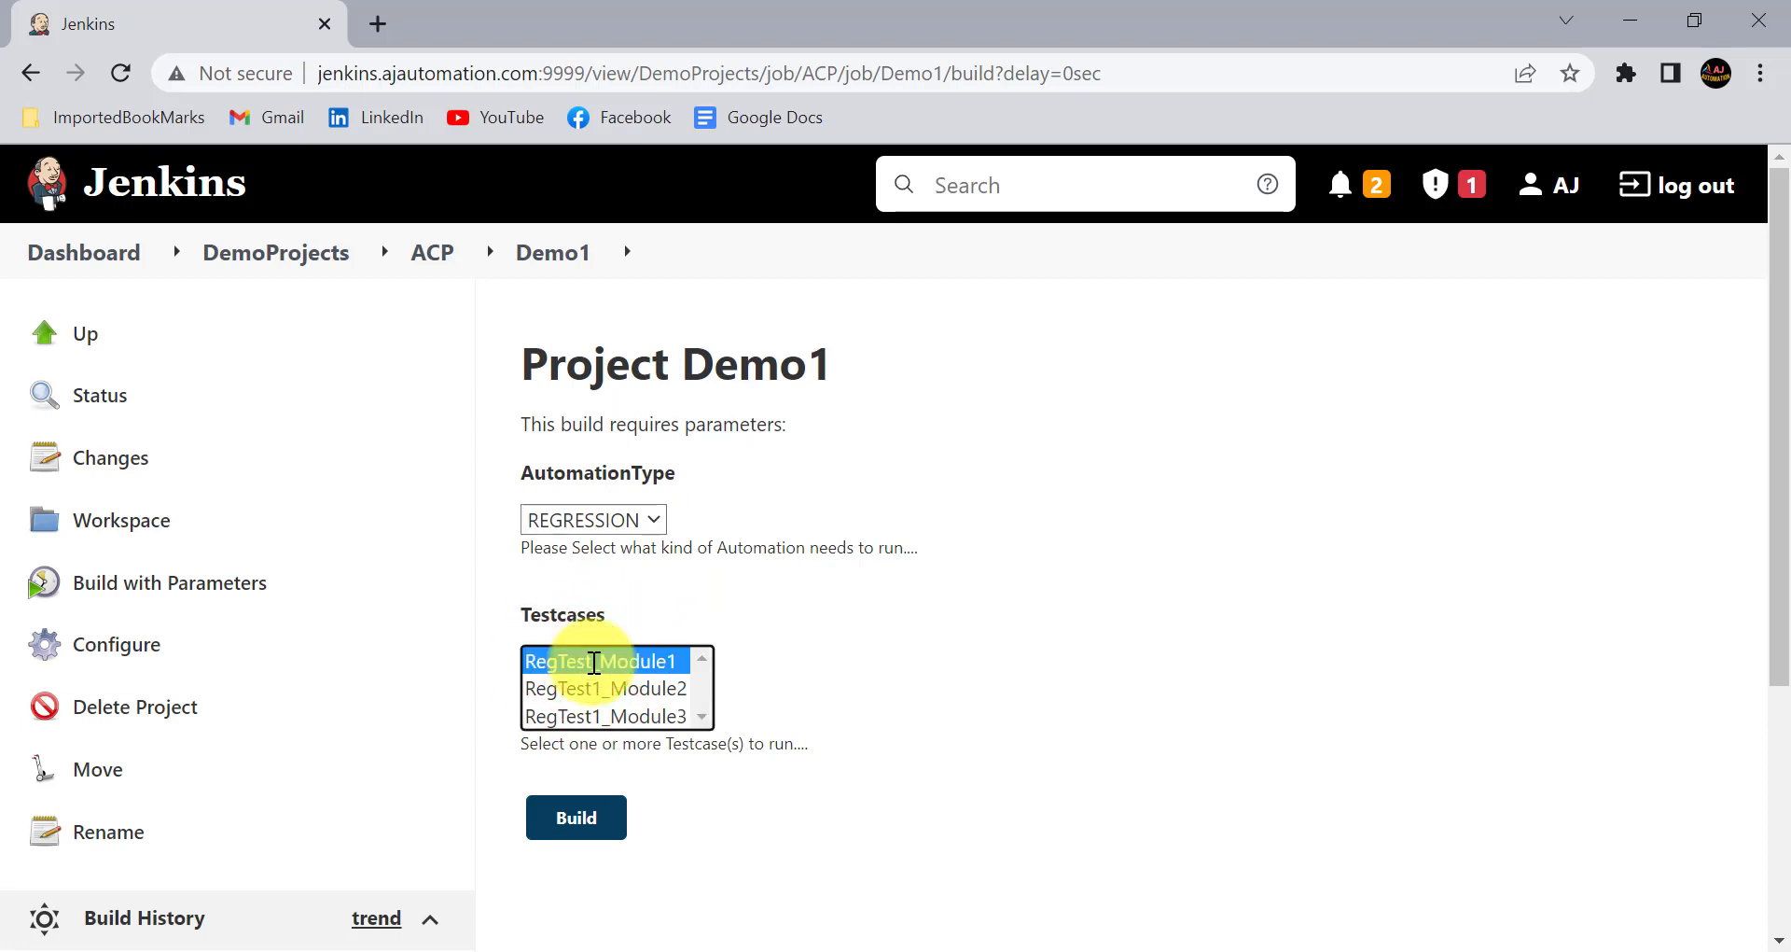
{"action": "left_click", "coordinate": [600, 687], "text": "ctrl"}
{"action": "left_click", "coordinate": [604, 716], "text": "ctrl"}
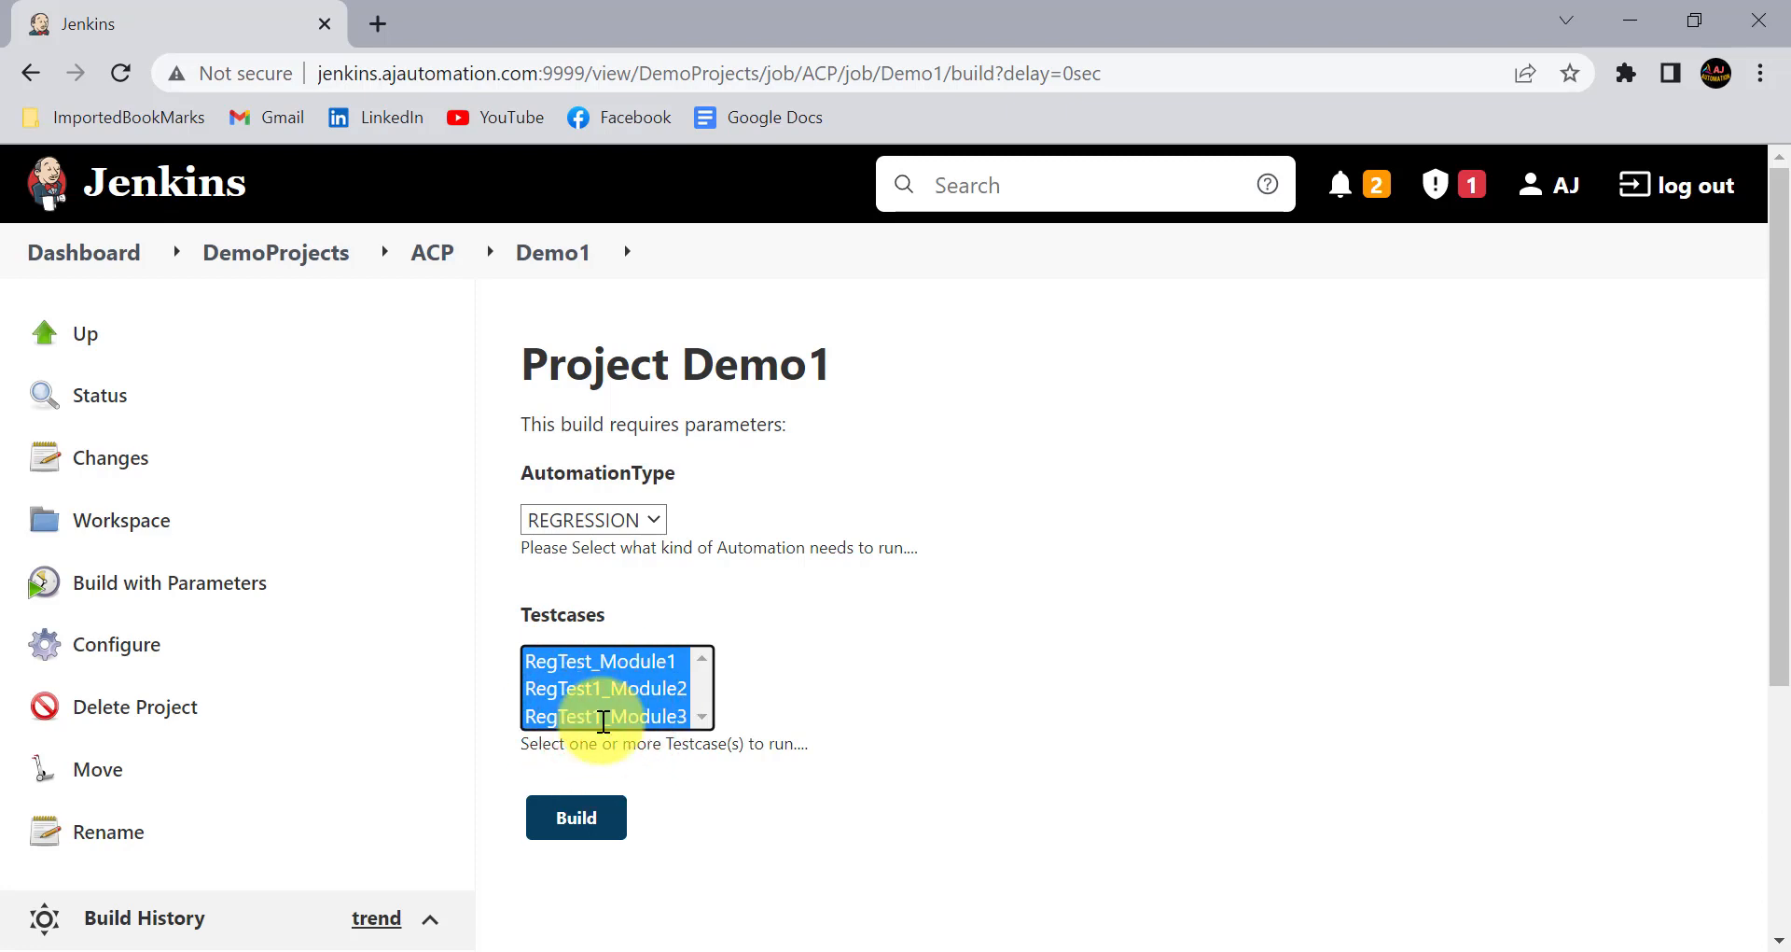
- Switch AutomationType back to SANITY and test single selection with SanityTest_LOGIN in Testcases
{"action": "left_click", "coordinate": [657, 514]}
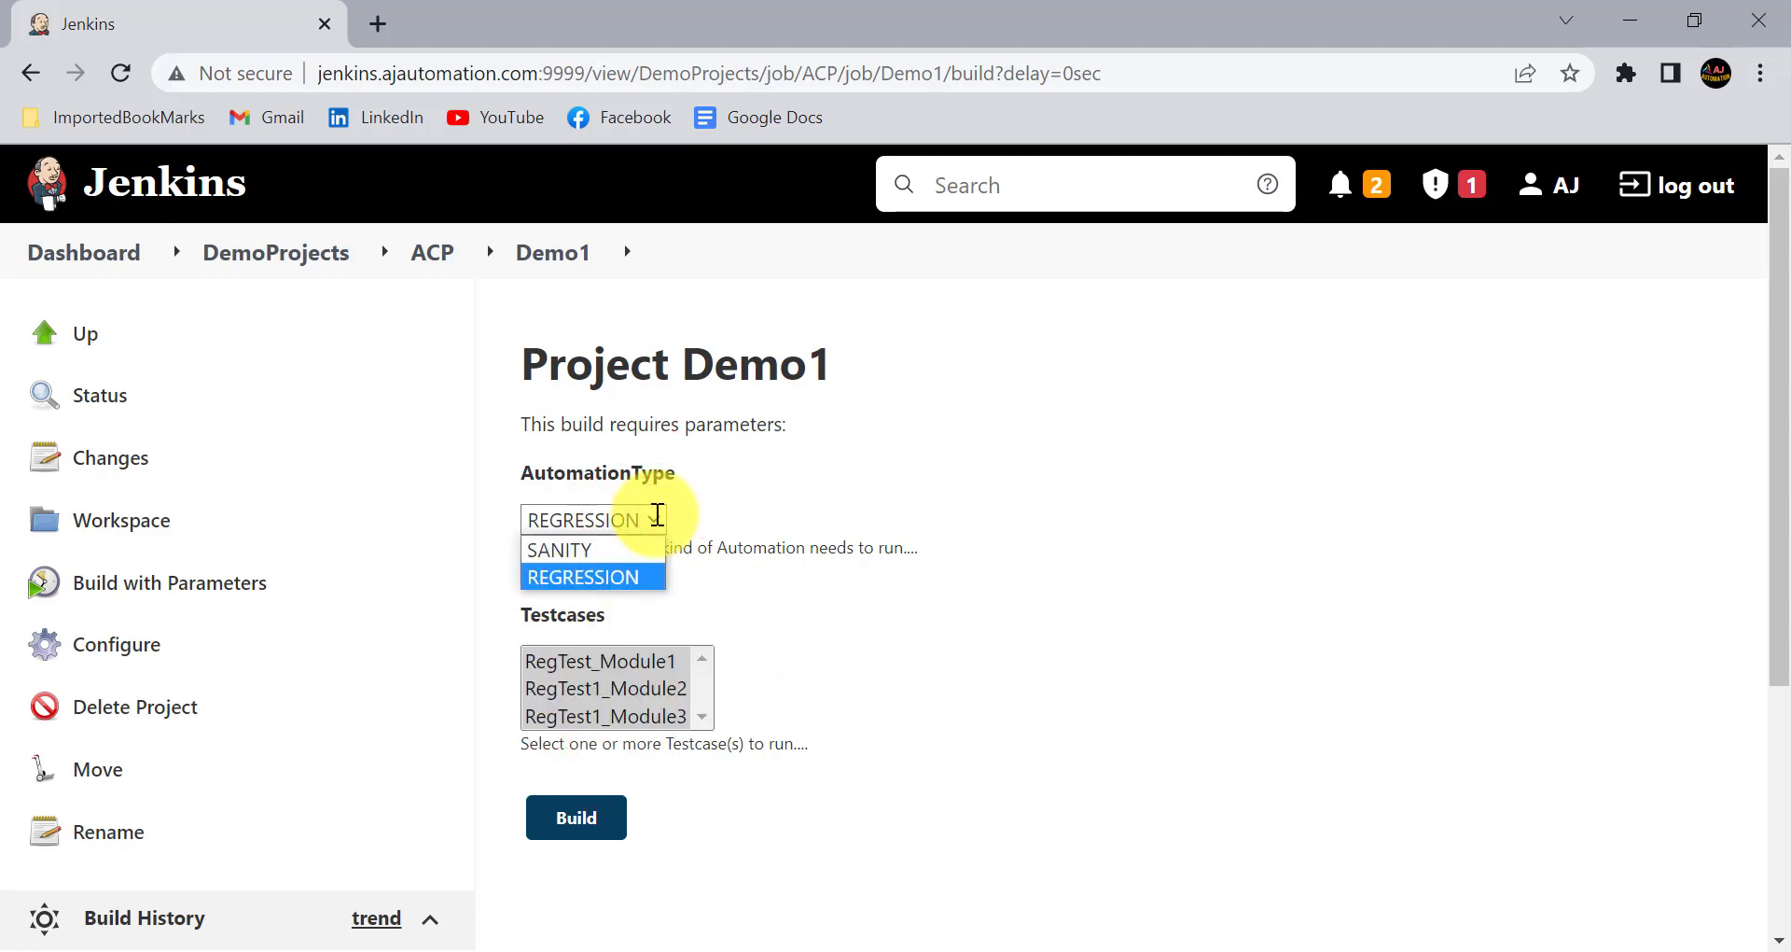
{"action": "left_click", "coordinate": [591, 548]}
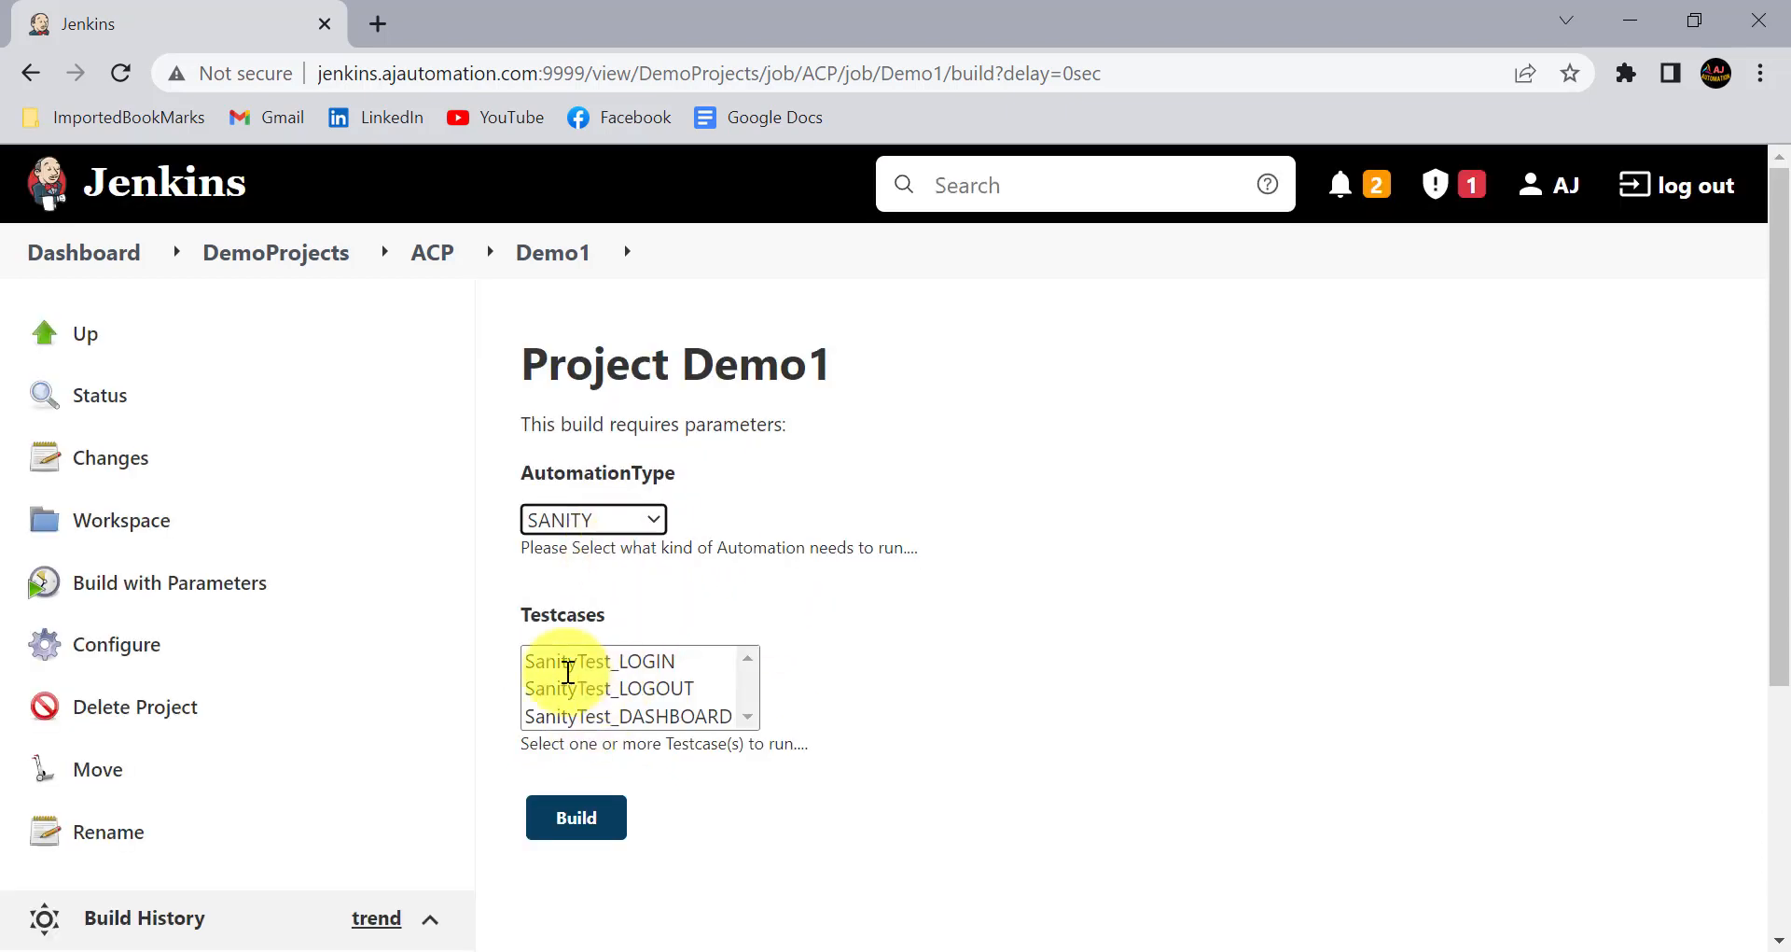
{"action": "left_click", "coordinate": [620, 655]}
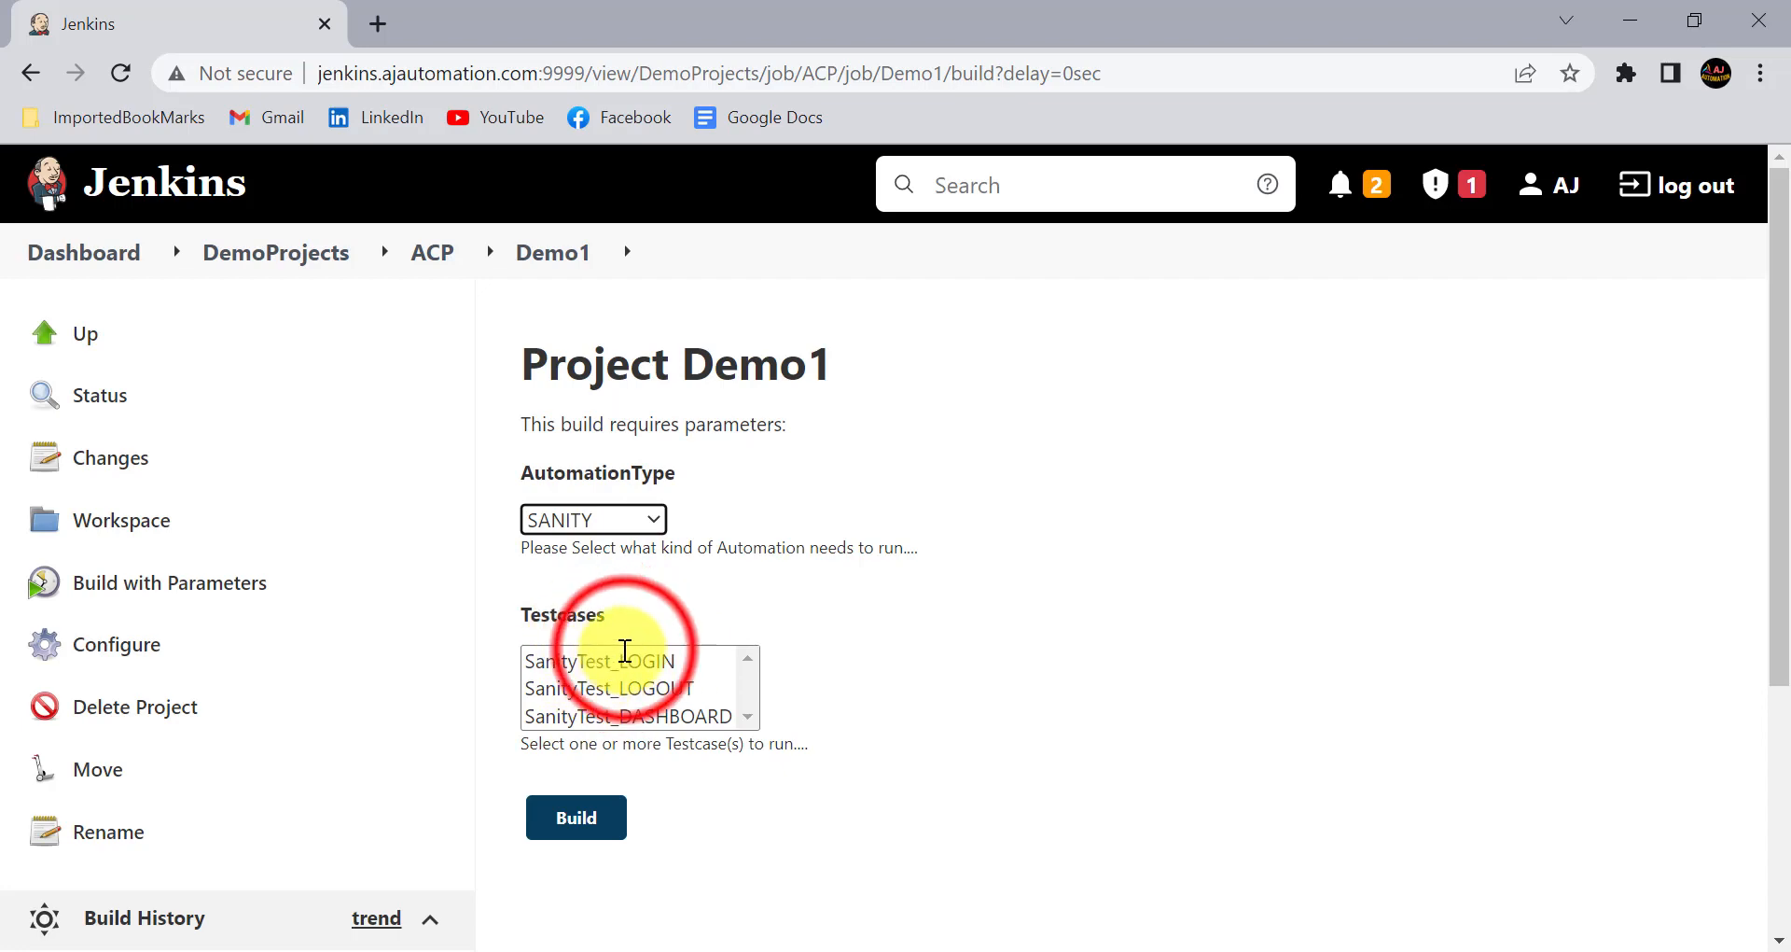
{"action": "left_click", "coordinate": [610, 684]}
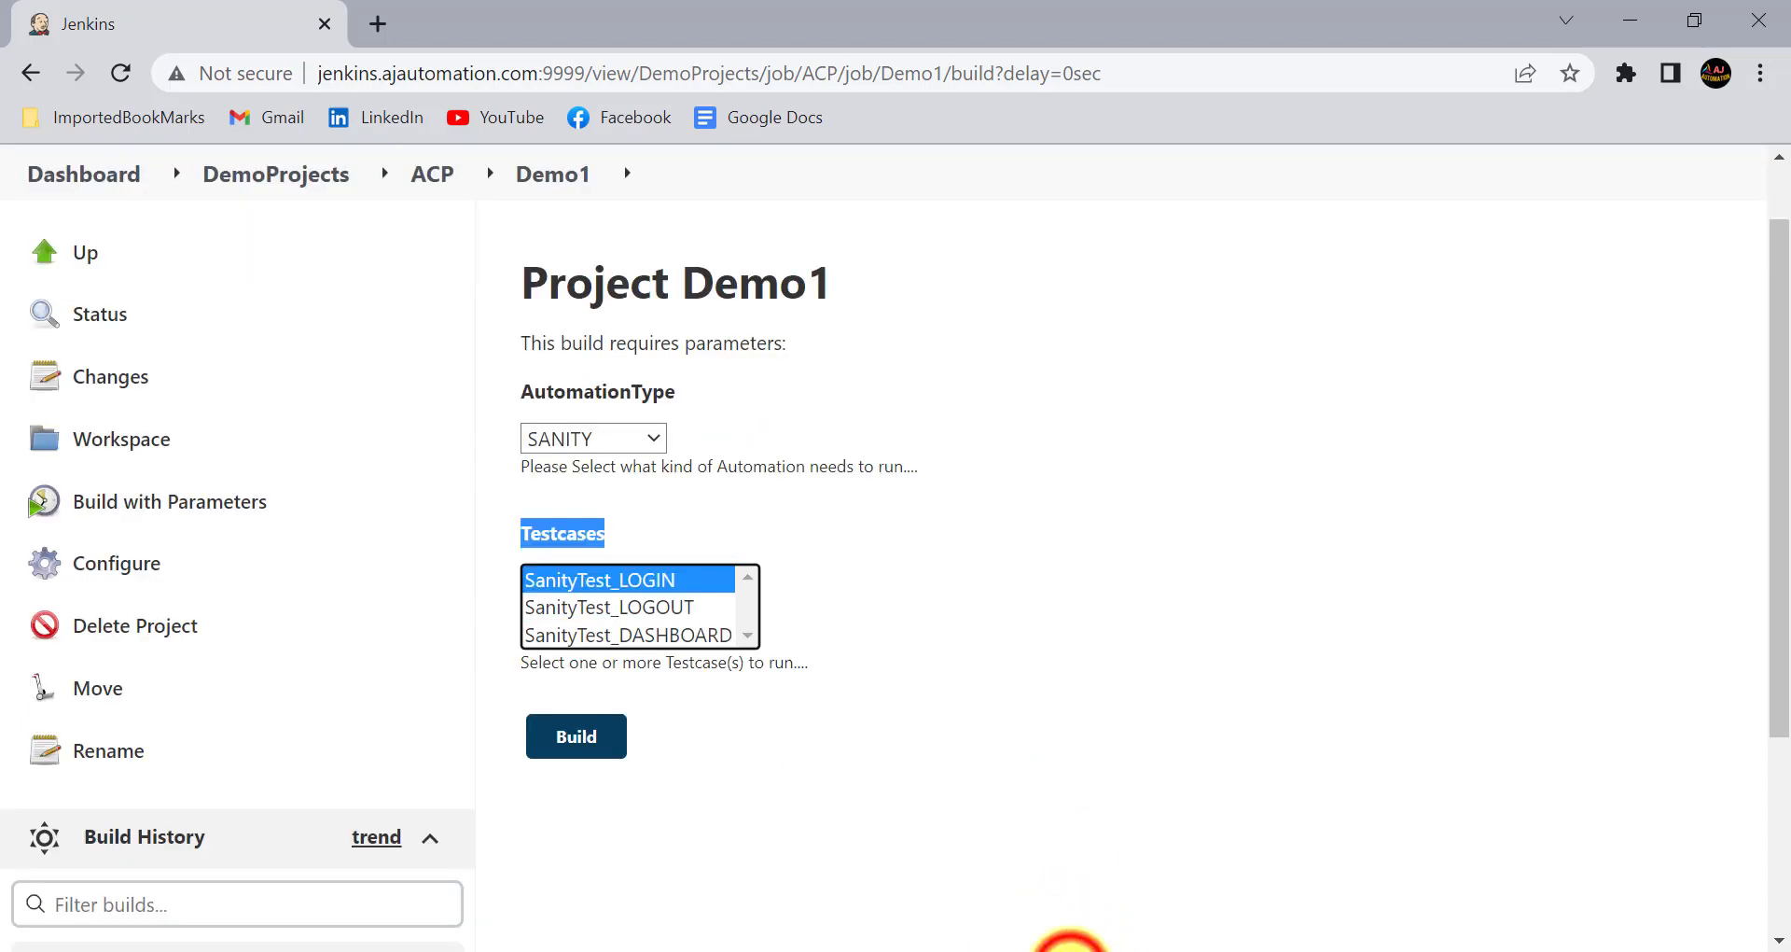
- Switch to the Jenkins Sessions notes in Notepad and review the topic "Filter the Parameters values"
{"action": "left_click", "coordinate": [1069, 944]}
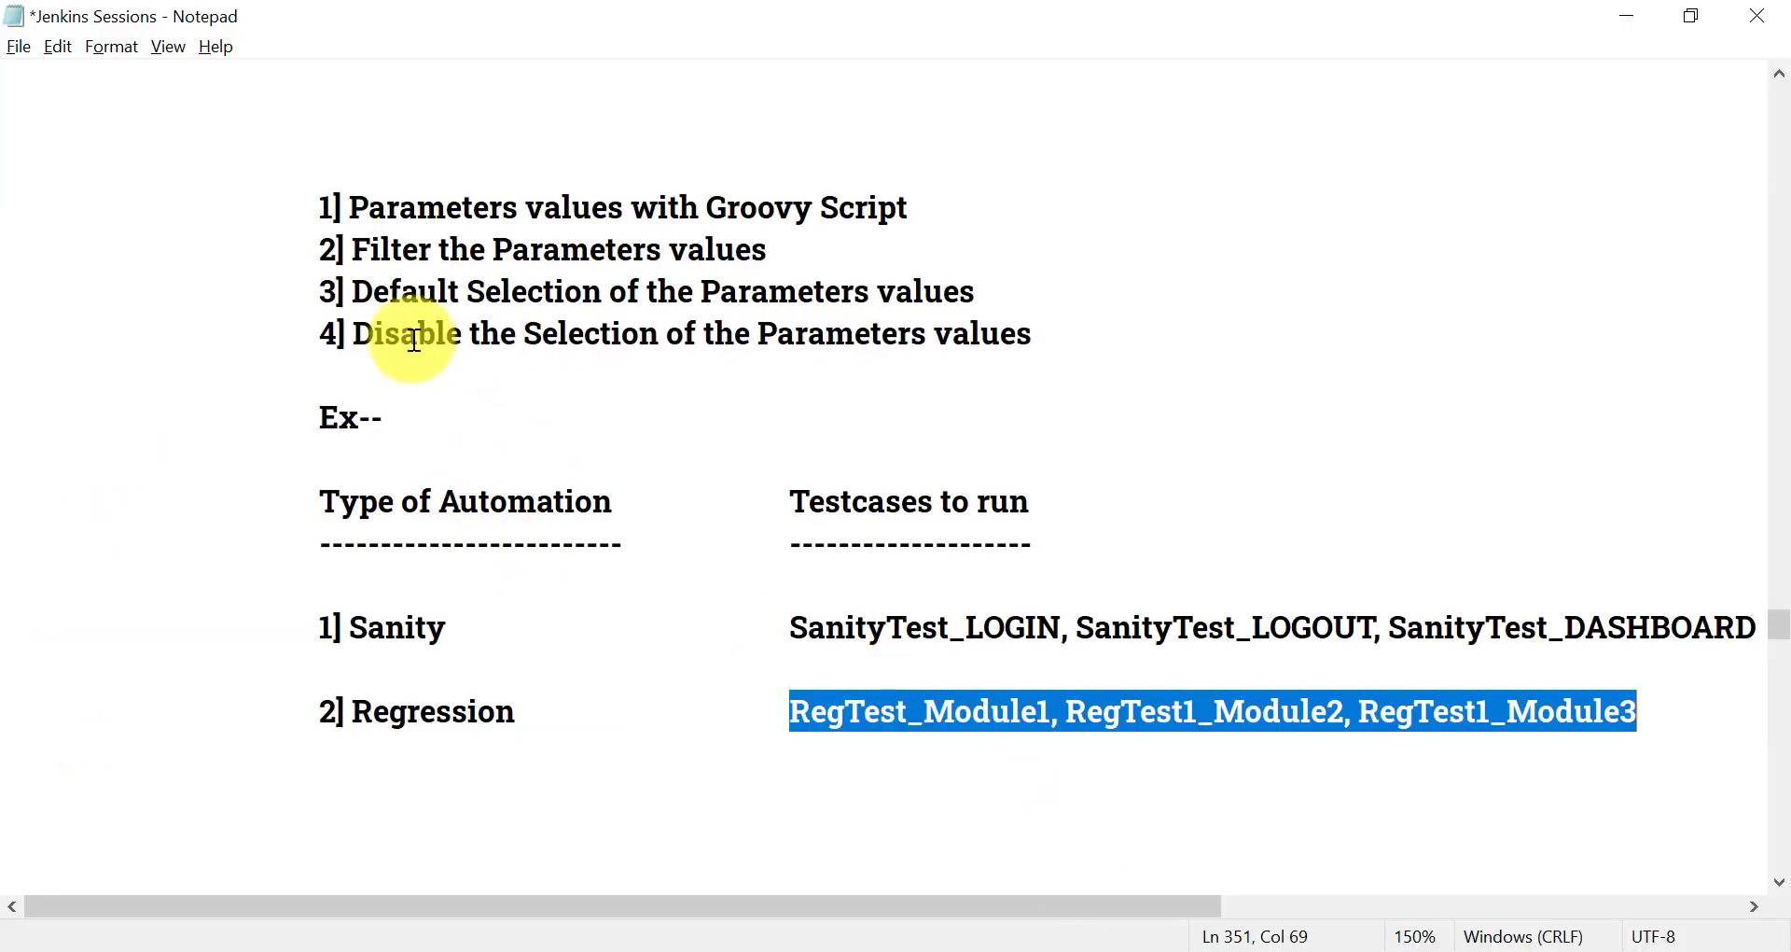
{"action": "left_click", "coordinate": [409, 251]}
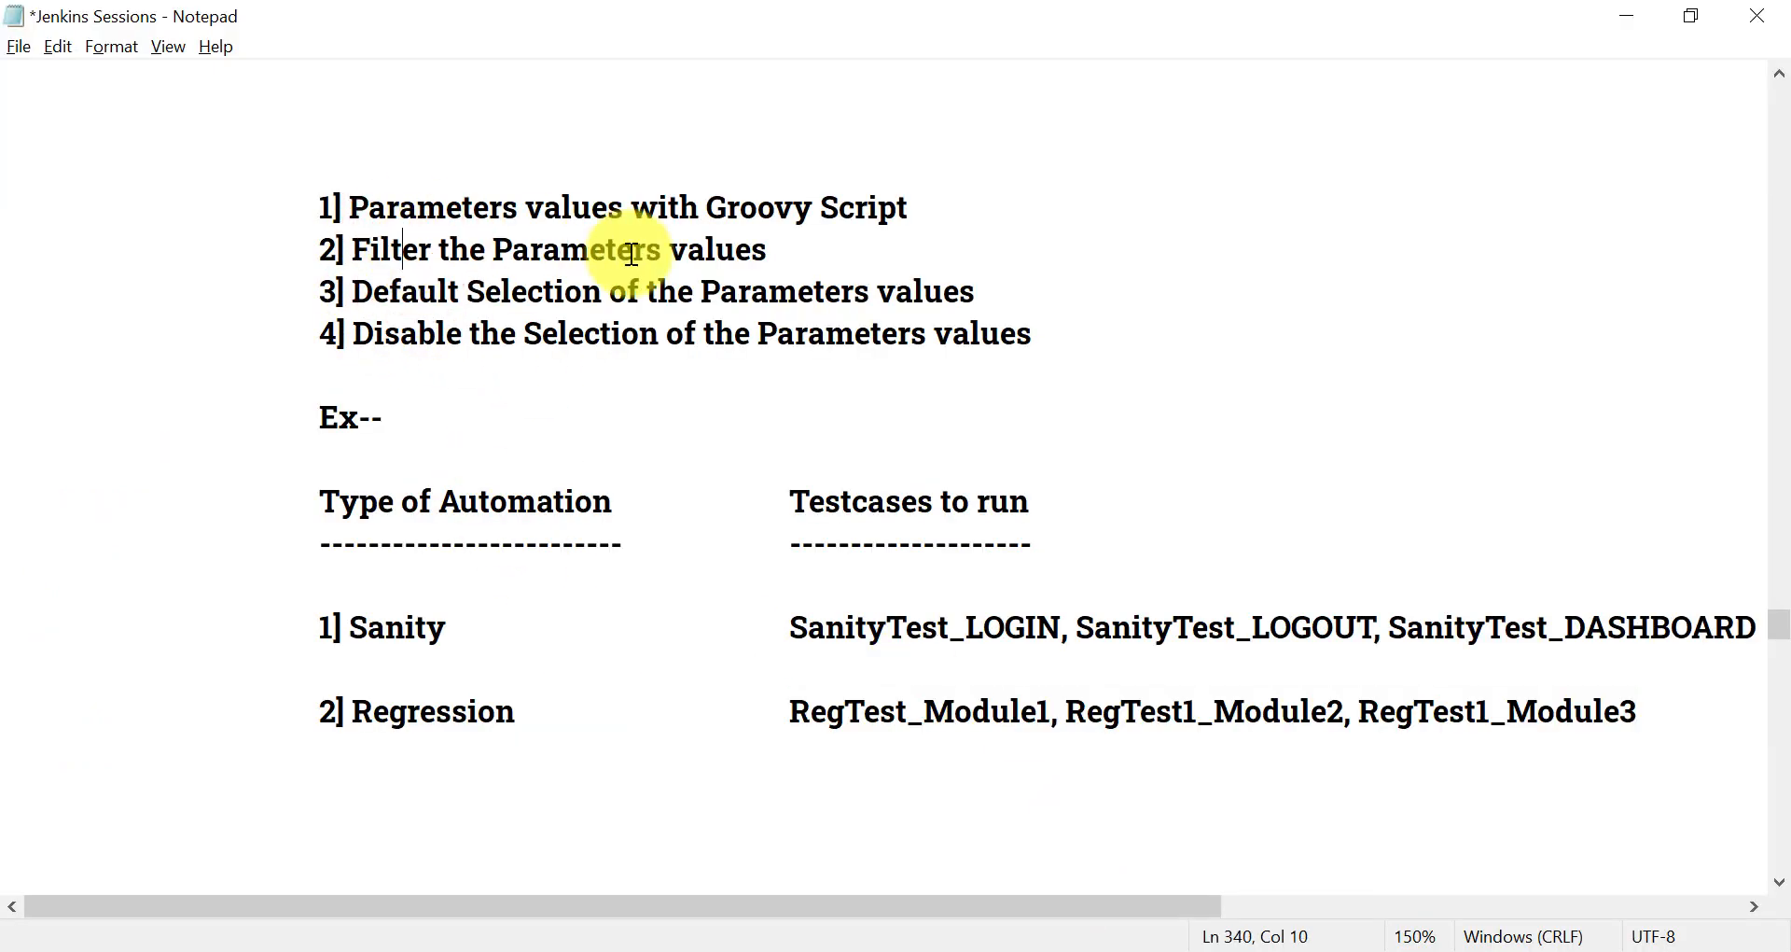
{"action": "left_click", "coordinate": [765, 252]}
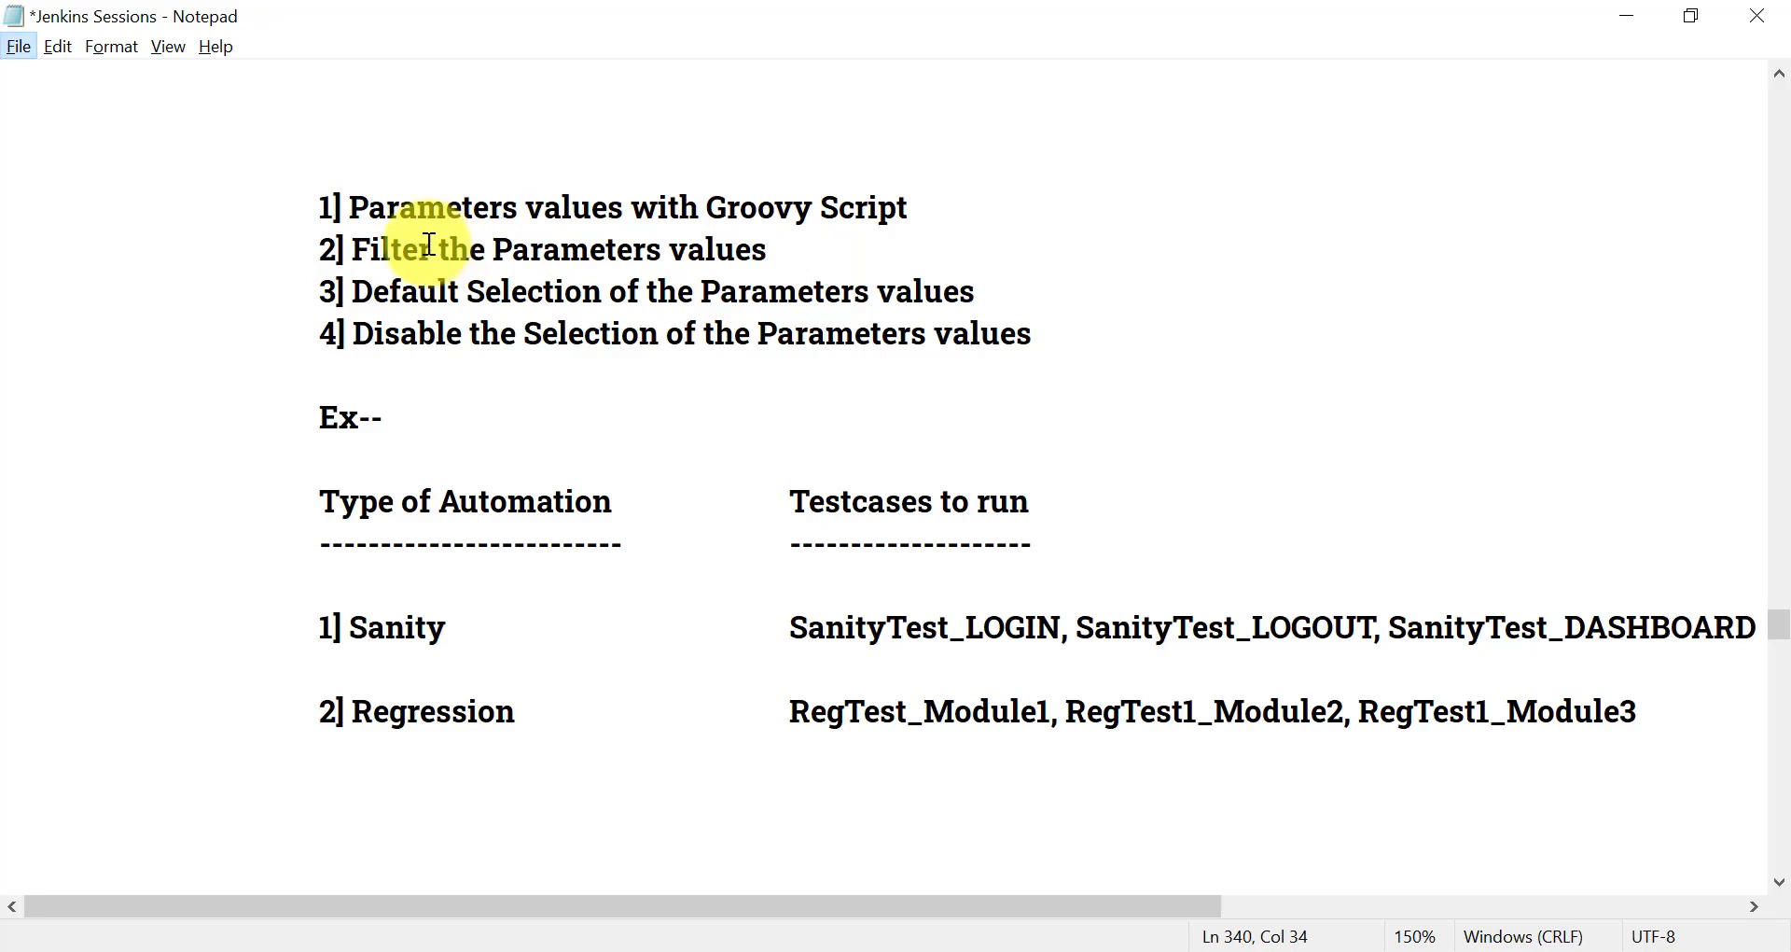
{"action": "left_click_drag", "start_coordinate": [330, 232], "coordinate": [821, 271]}
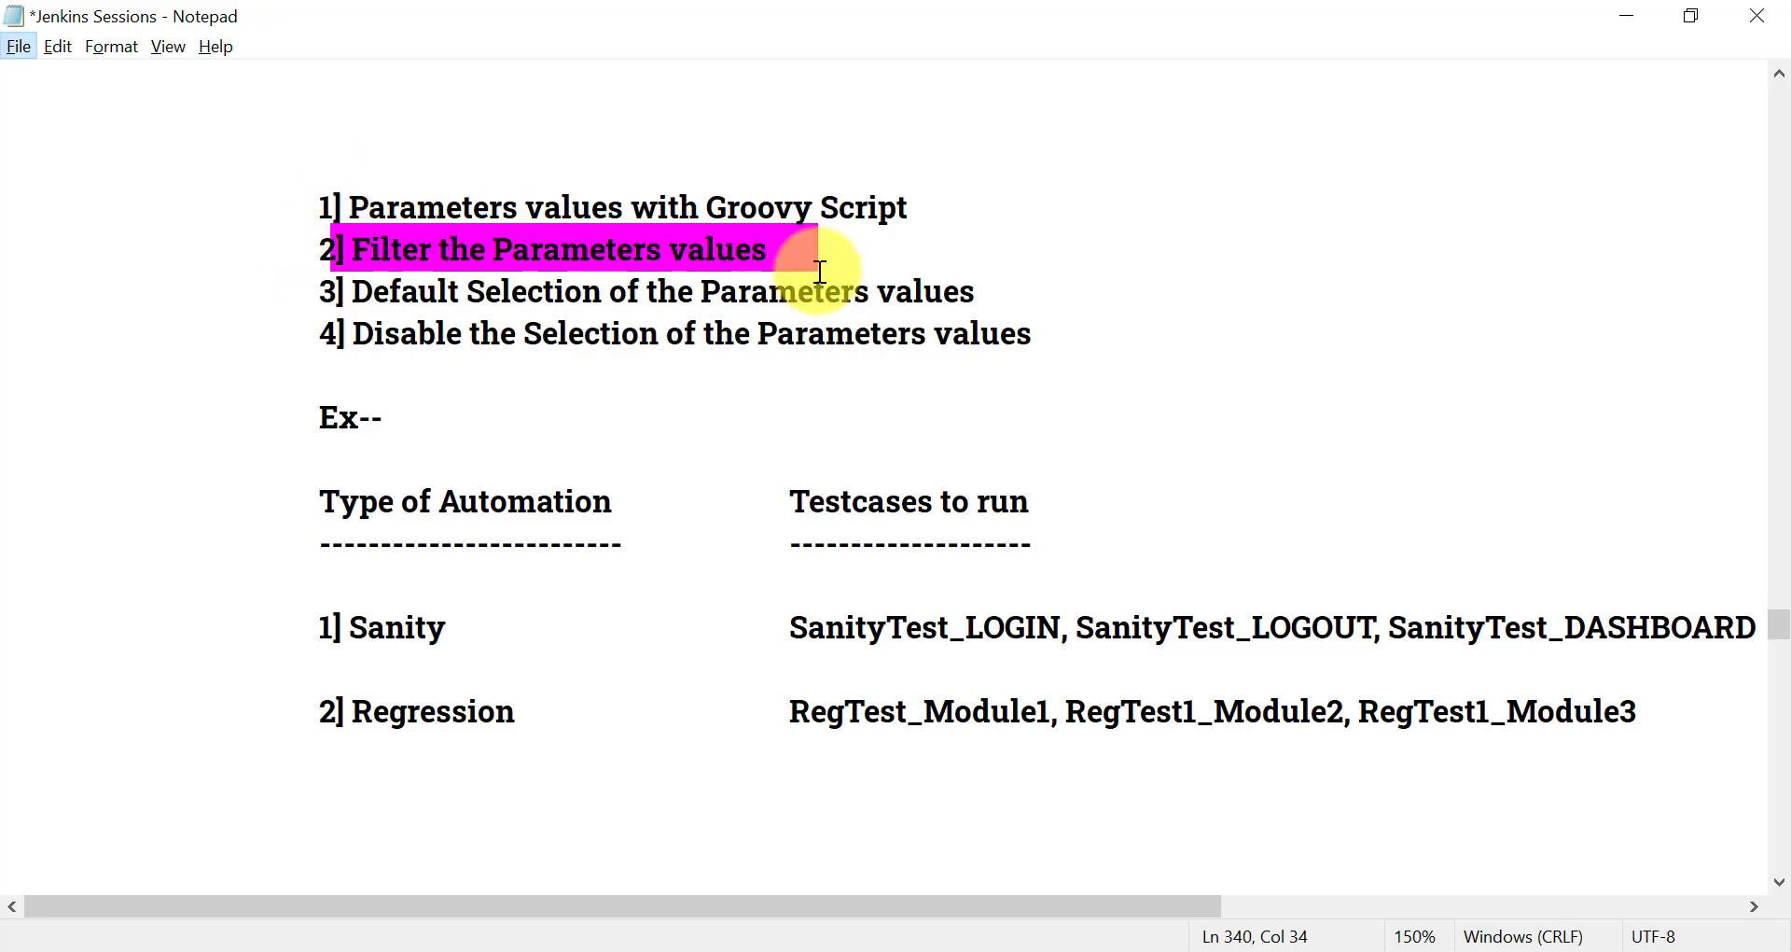
- Return to the Jenkins build page in the browser and test selecting SanityTest_LOGOUT in Testcases
{"action": "left_click", "coordinate": [1158, 951]}
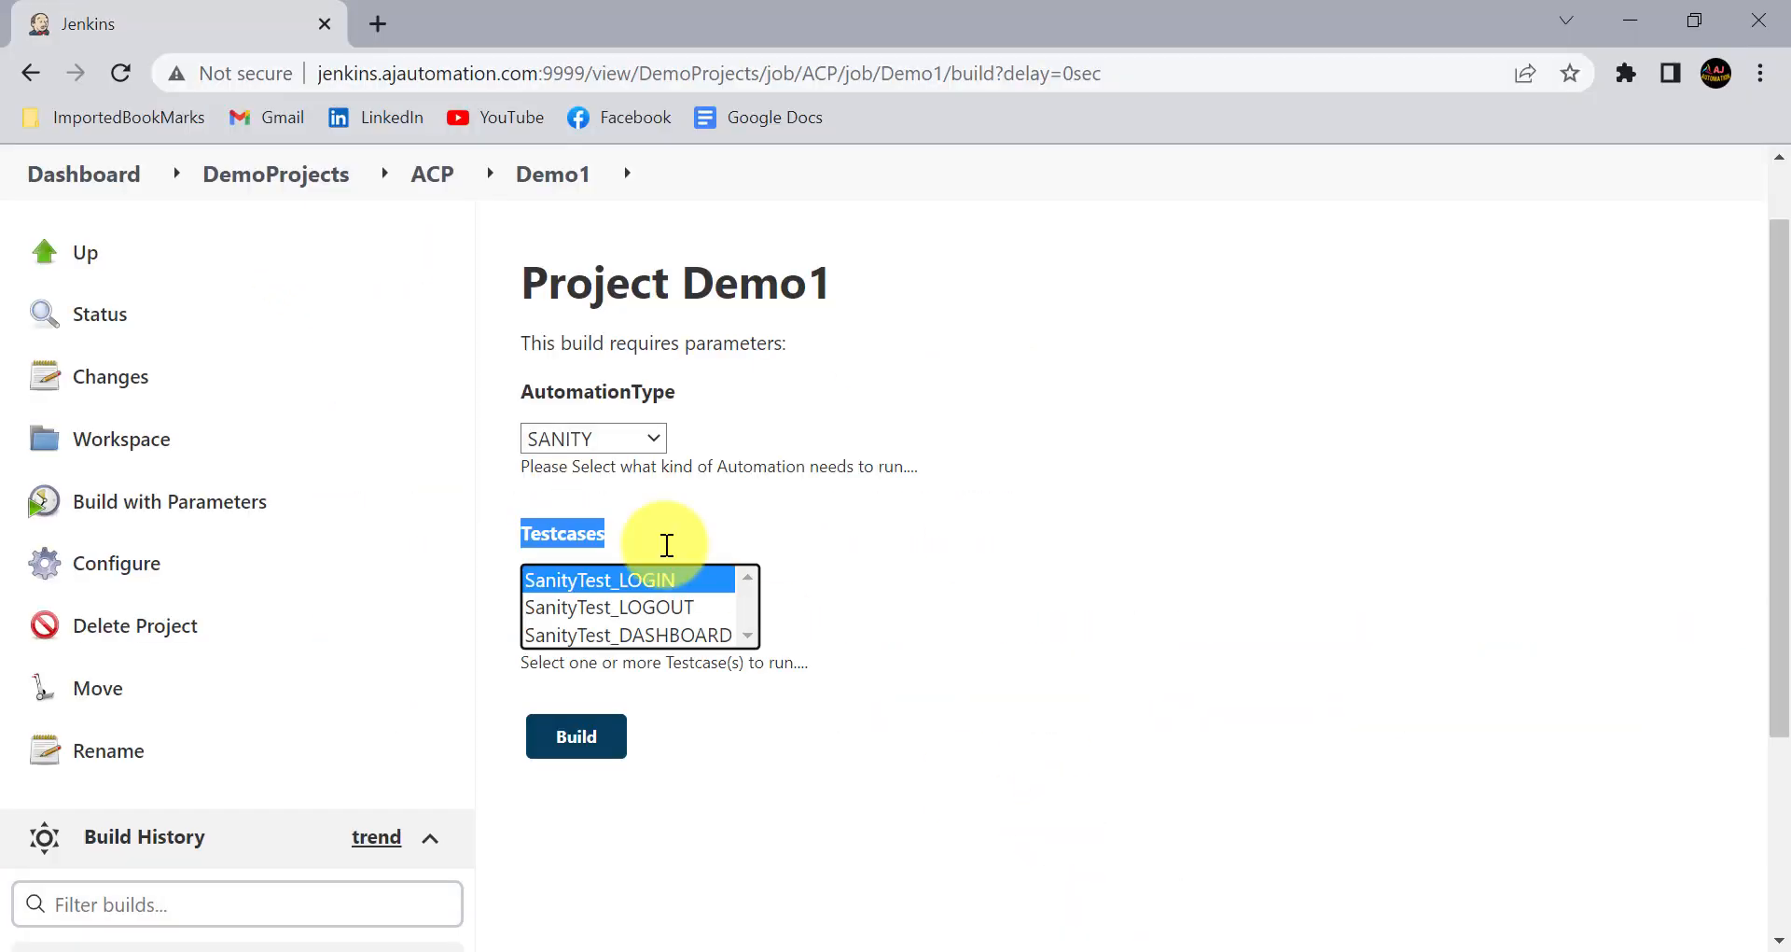
{"action": "left_click", "coordinate": [607, 603]}
{"action": "left_click", "coordinate": [828, 637]}
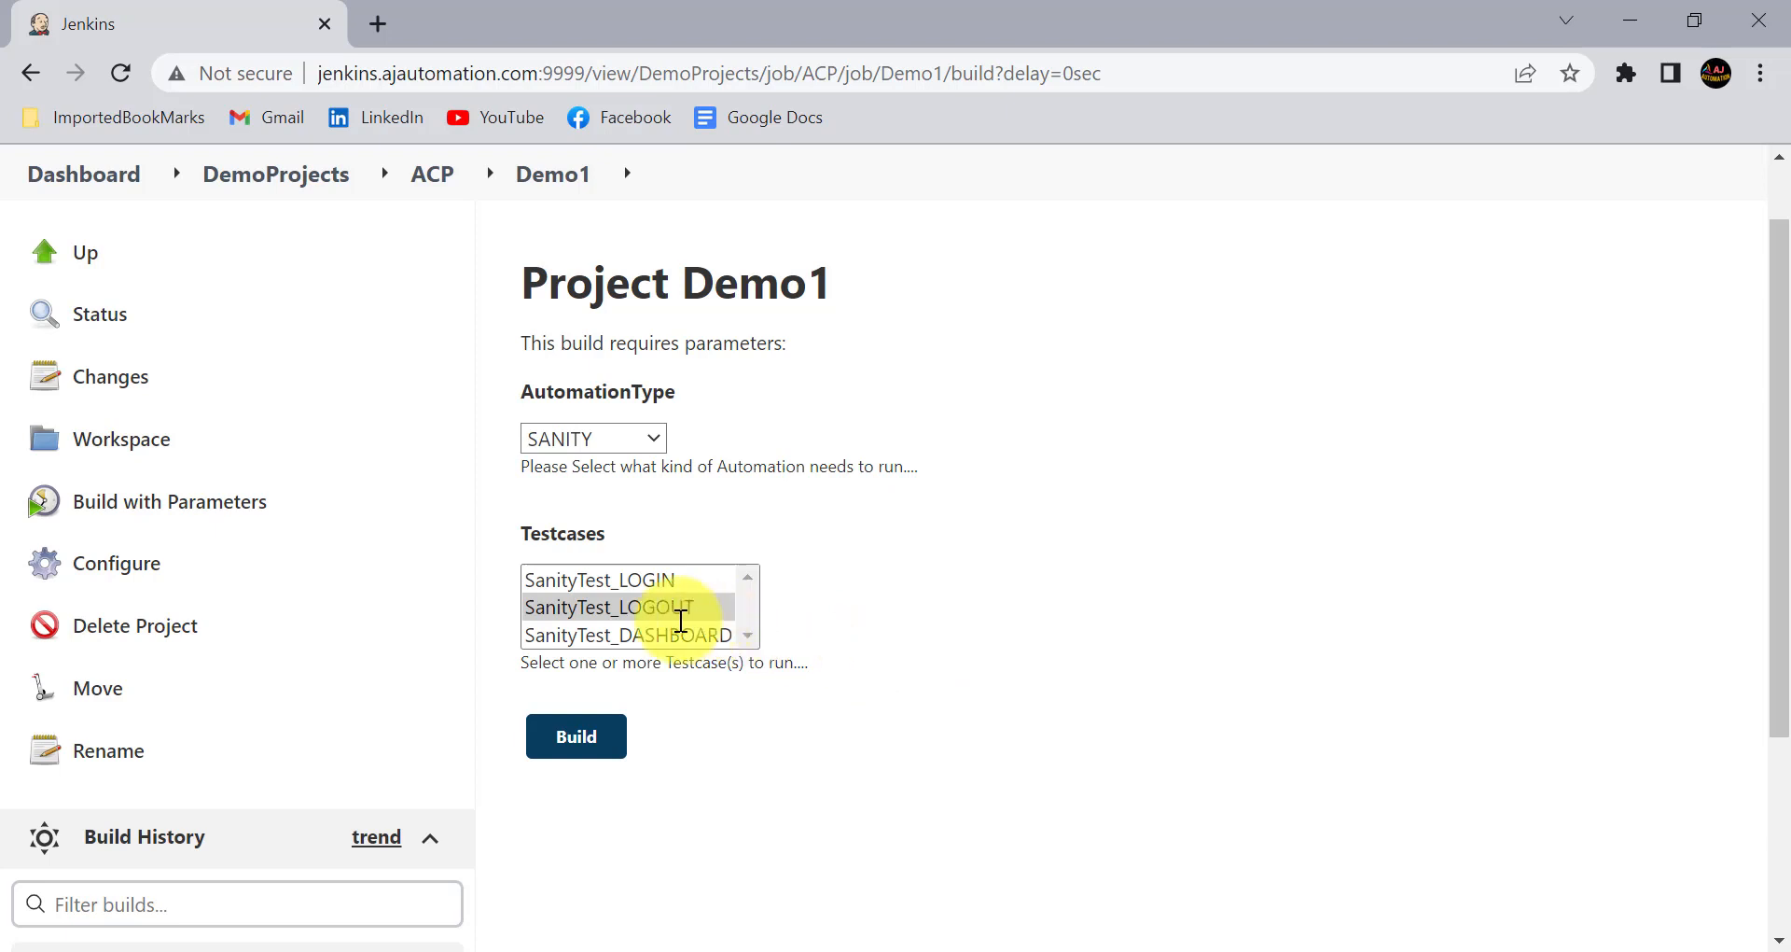
{"action": "left_click", "coordinate": [620, 609]}
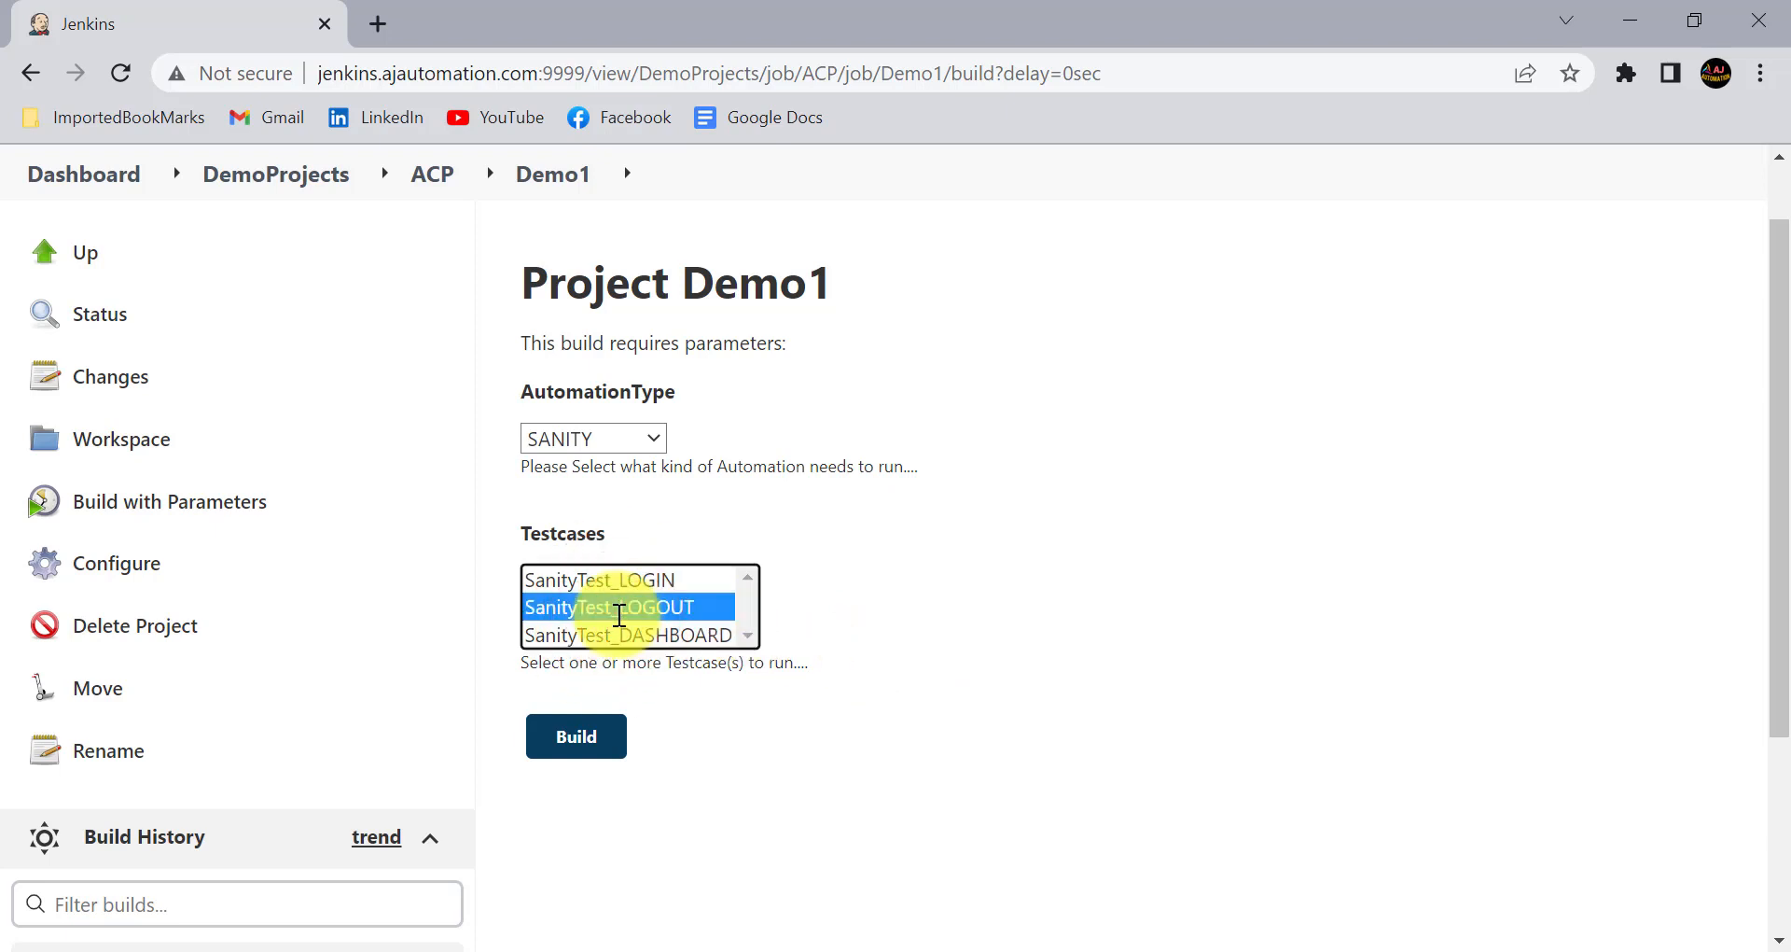
- Open the Demo1 configuration and enable filters for the AutomationType parameter
{"action": "left_click", "coordinate": [148, 563]}
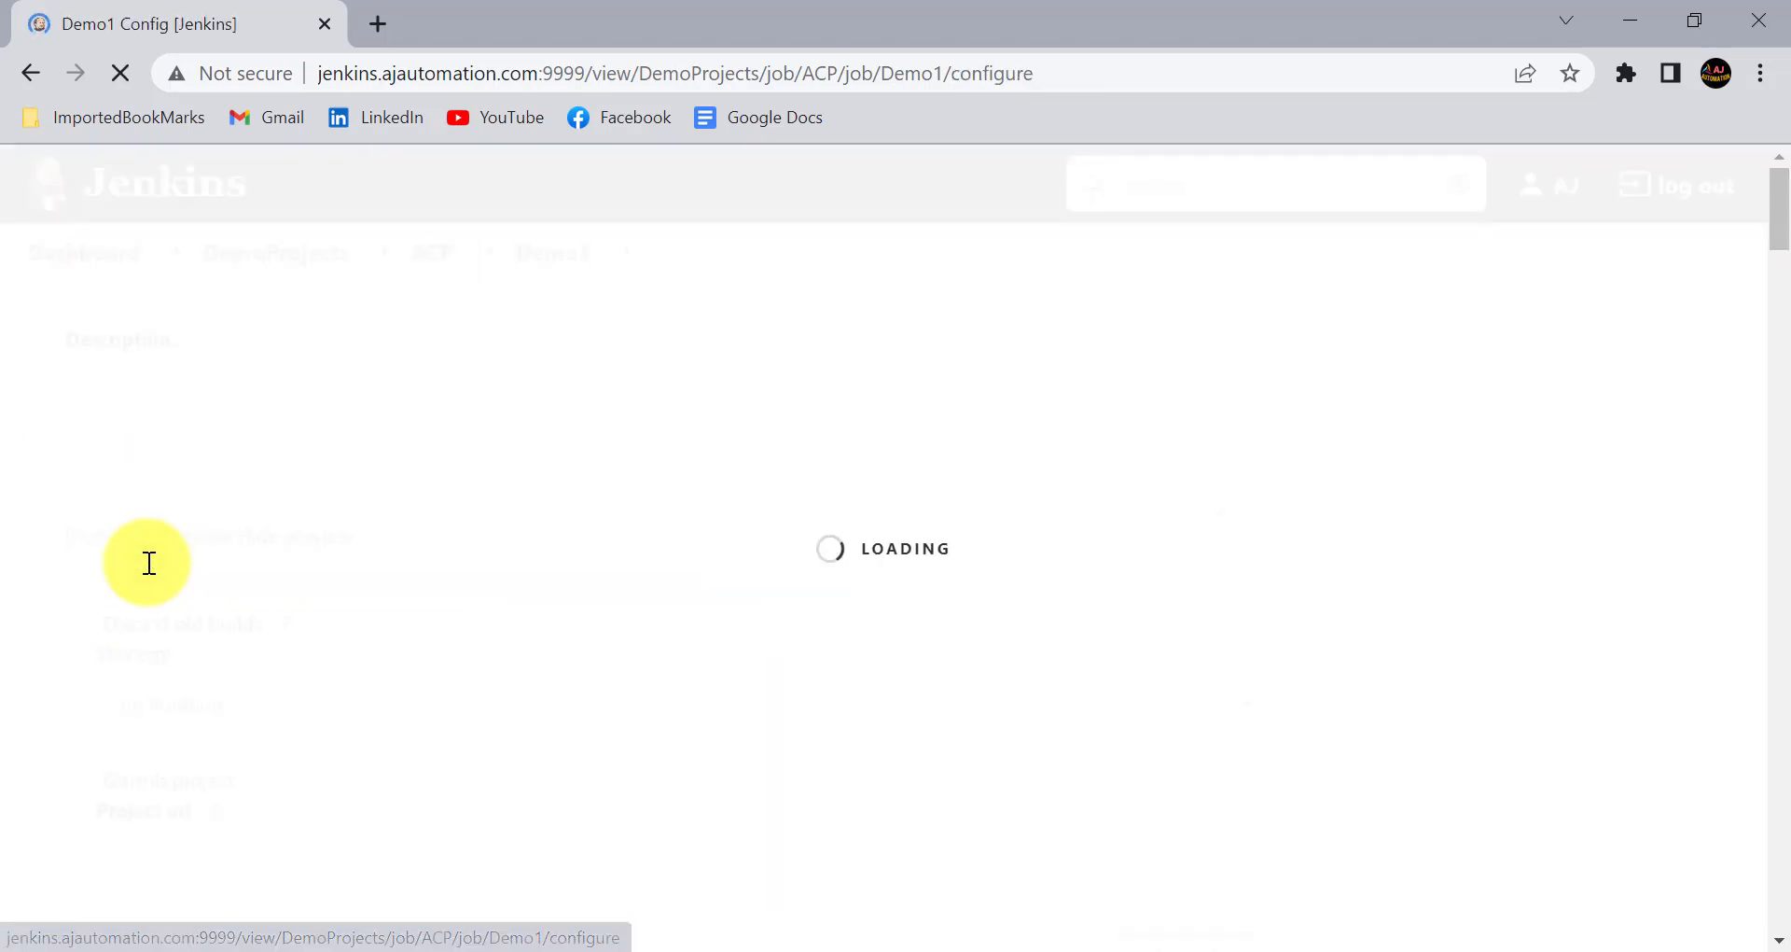
{"action": "scroll", "coordinate": [519, 736], "scroll_direction": "down", "scroll_amount": 4}
{"action": "scroll", "coordinate": [519, 736], "scroll_direction": "down", "scroll_amount": 7}
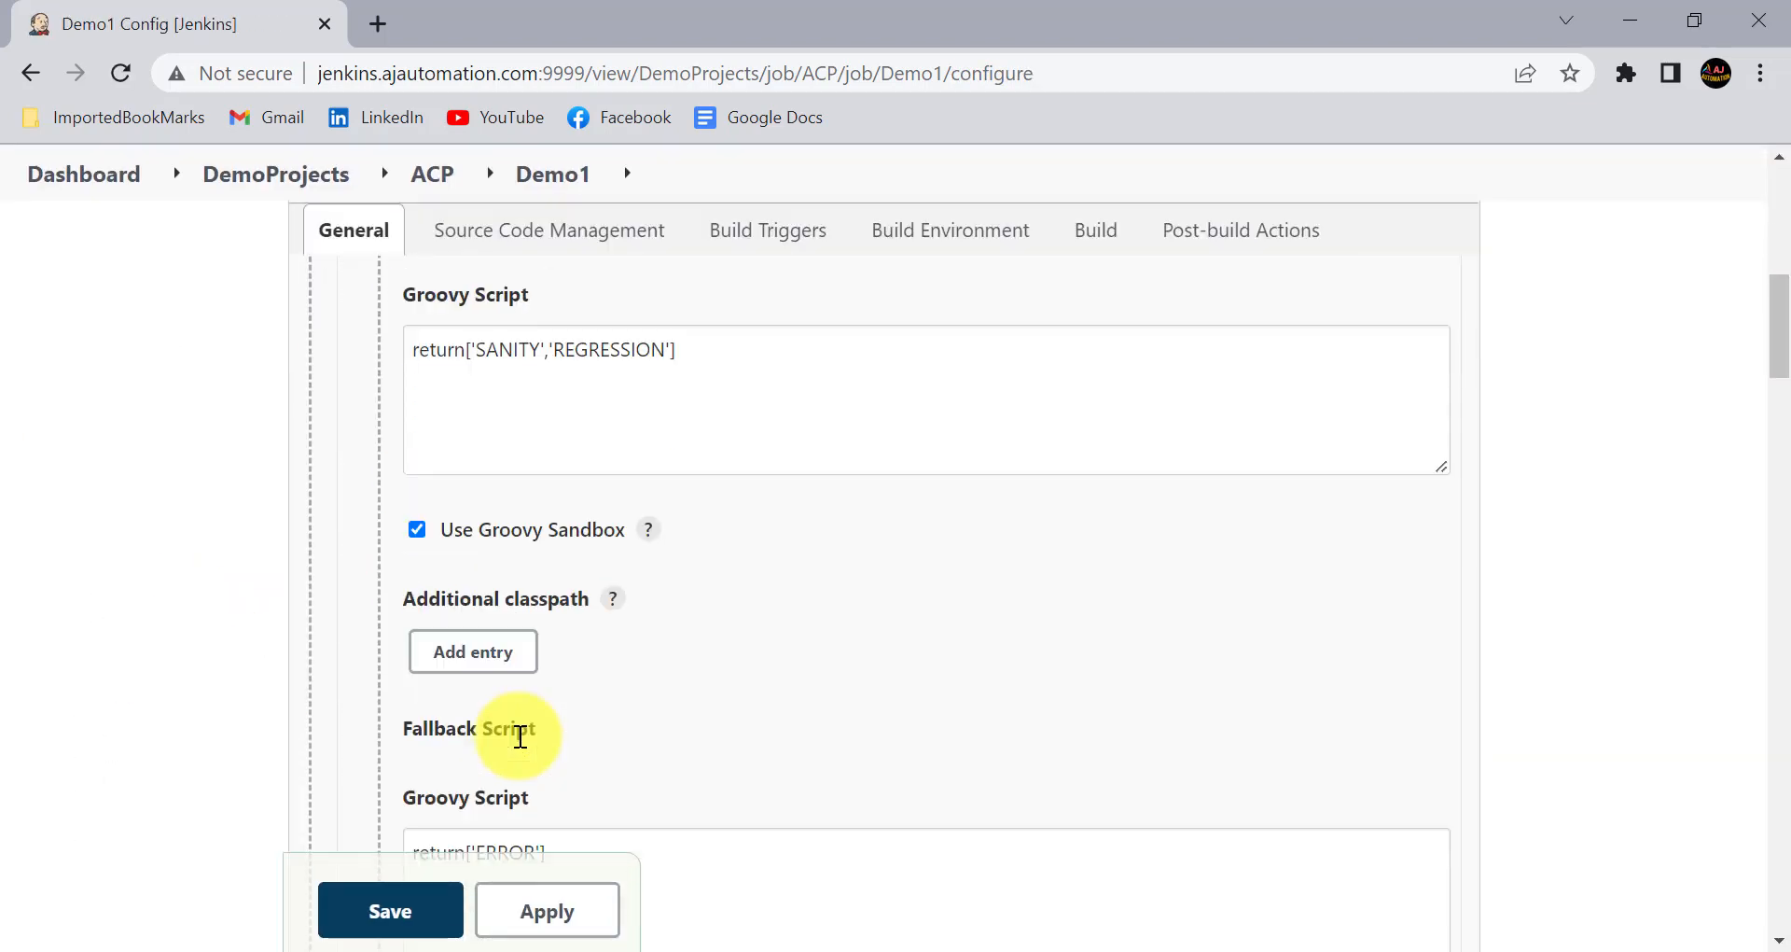
{"action": "scroll", "coordinate": [519, 736], "scroll_direction": "up", "scroll_amount": 4}
{"action": "scroll", "coordinate": [520, 736], "scroll_direction": "down", "scroll_amount": 8}
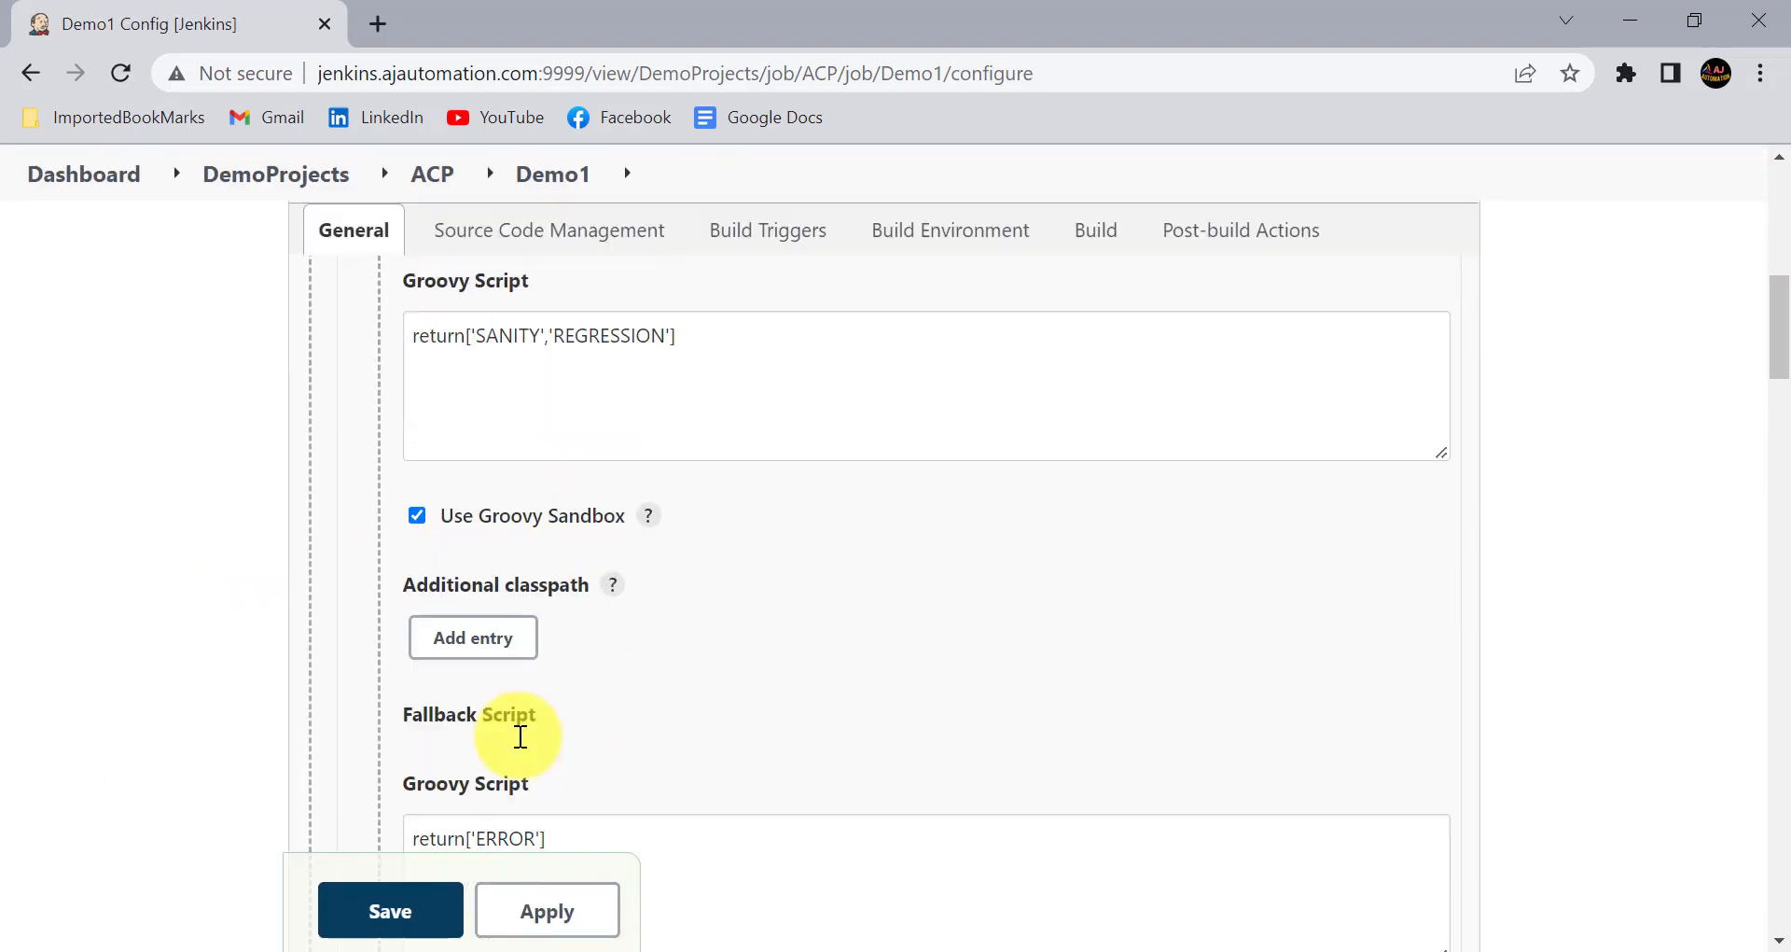
{"action": "scroll", "coordinate": [519, 736], "scroll_direction": "down", "scroll_amount": 5}
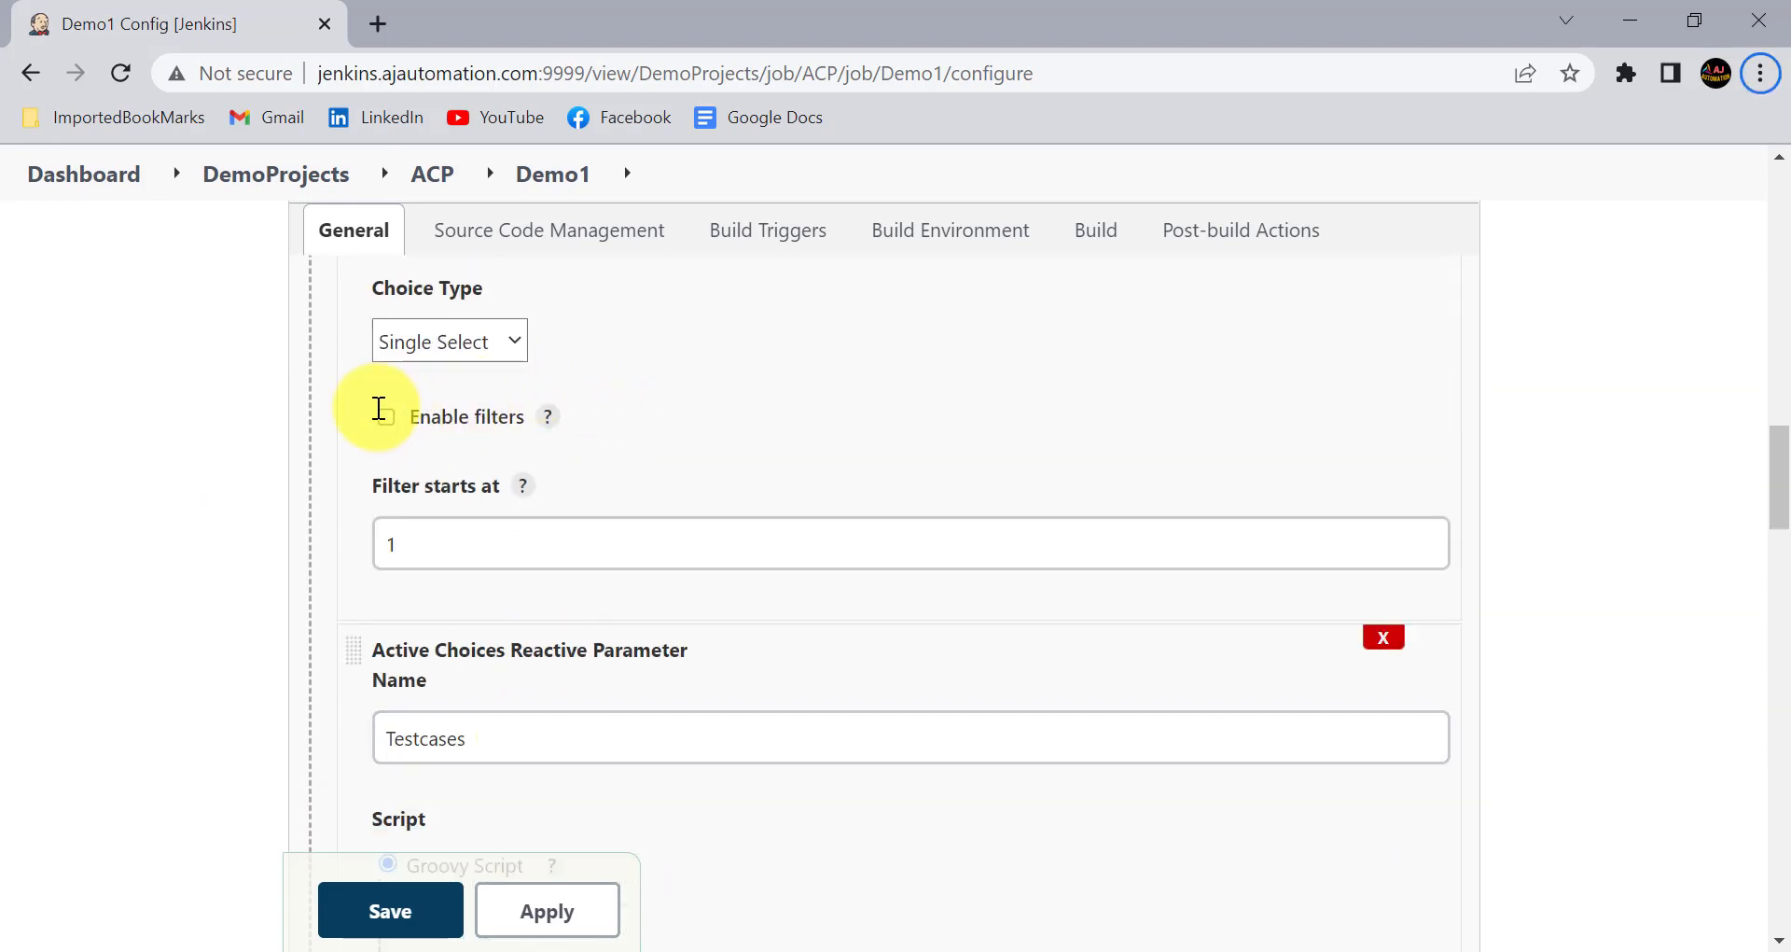
{"action": "mouse_move", "coordinate": [352, 396]}
{"action": "left_mouse_down"}
{"action": "mouse_move", "coordinate": [524, 443]}
{"action": "mouse_move", "coordinate": [599, 440]}
{"action": "left_mouse_up"}
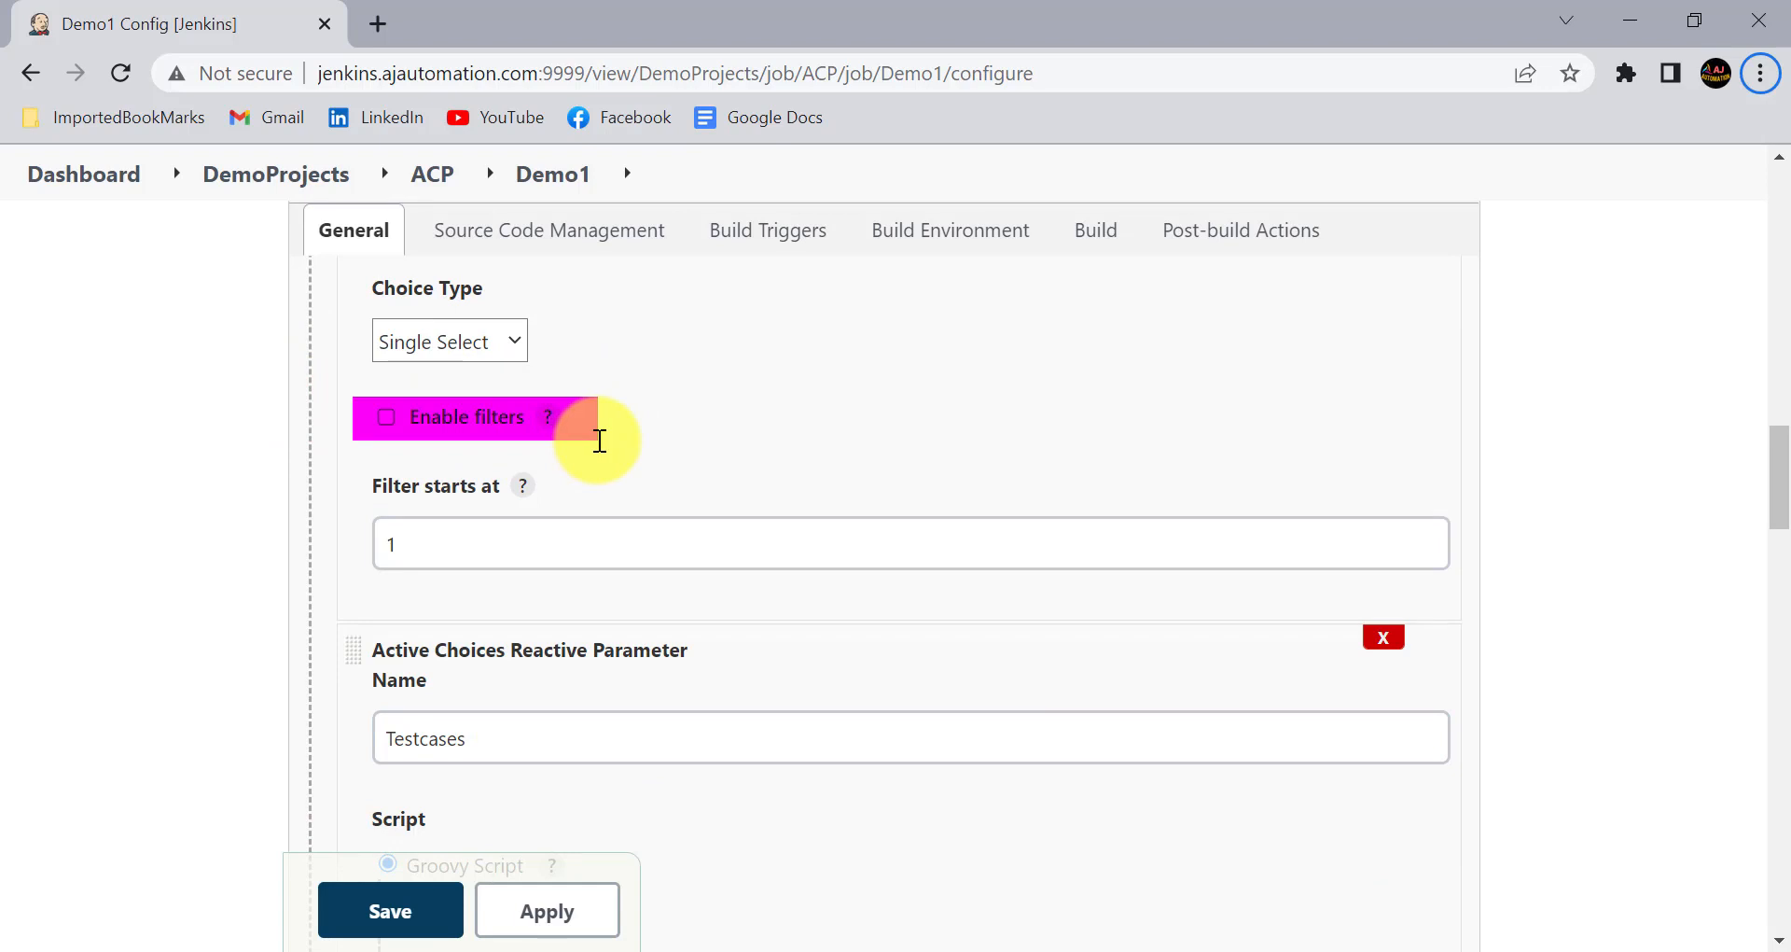
{"action": "left_click", "coordinate": [385, 416]}
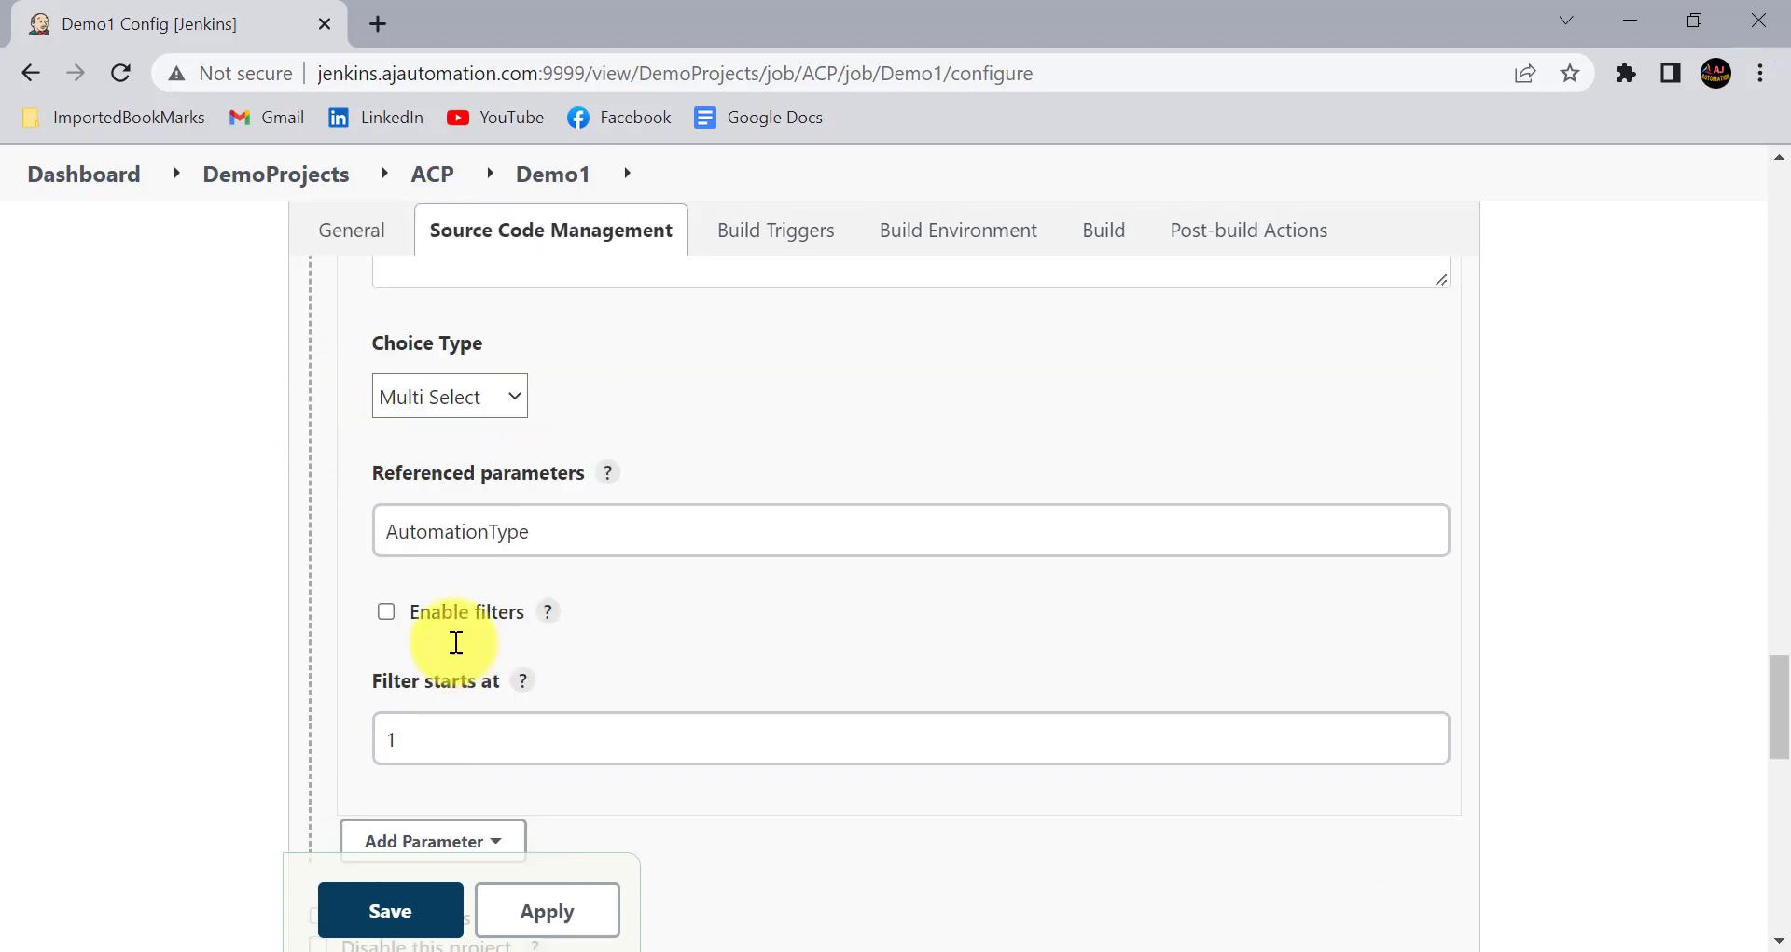
- Enable filters for the Testcases parameter, and apply and save the job configuration
{"action": "left_click", "coordinate": [434, 617]}
{"action": "scroll", "coordinate": [560, 631], "scroll_direction": "down", "scroll_amount": 3}
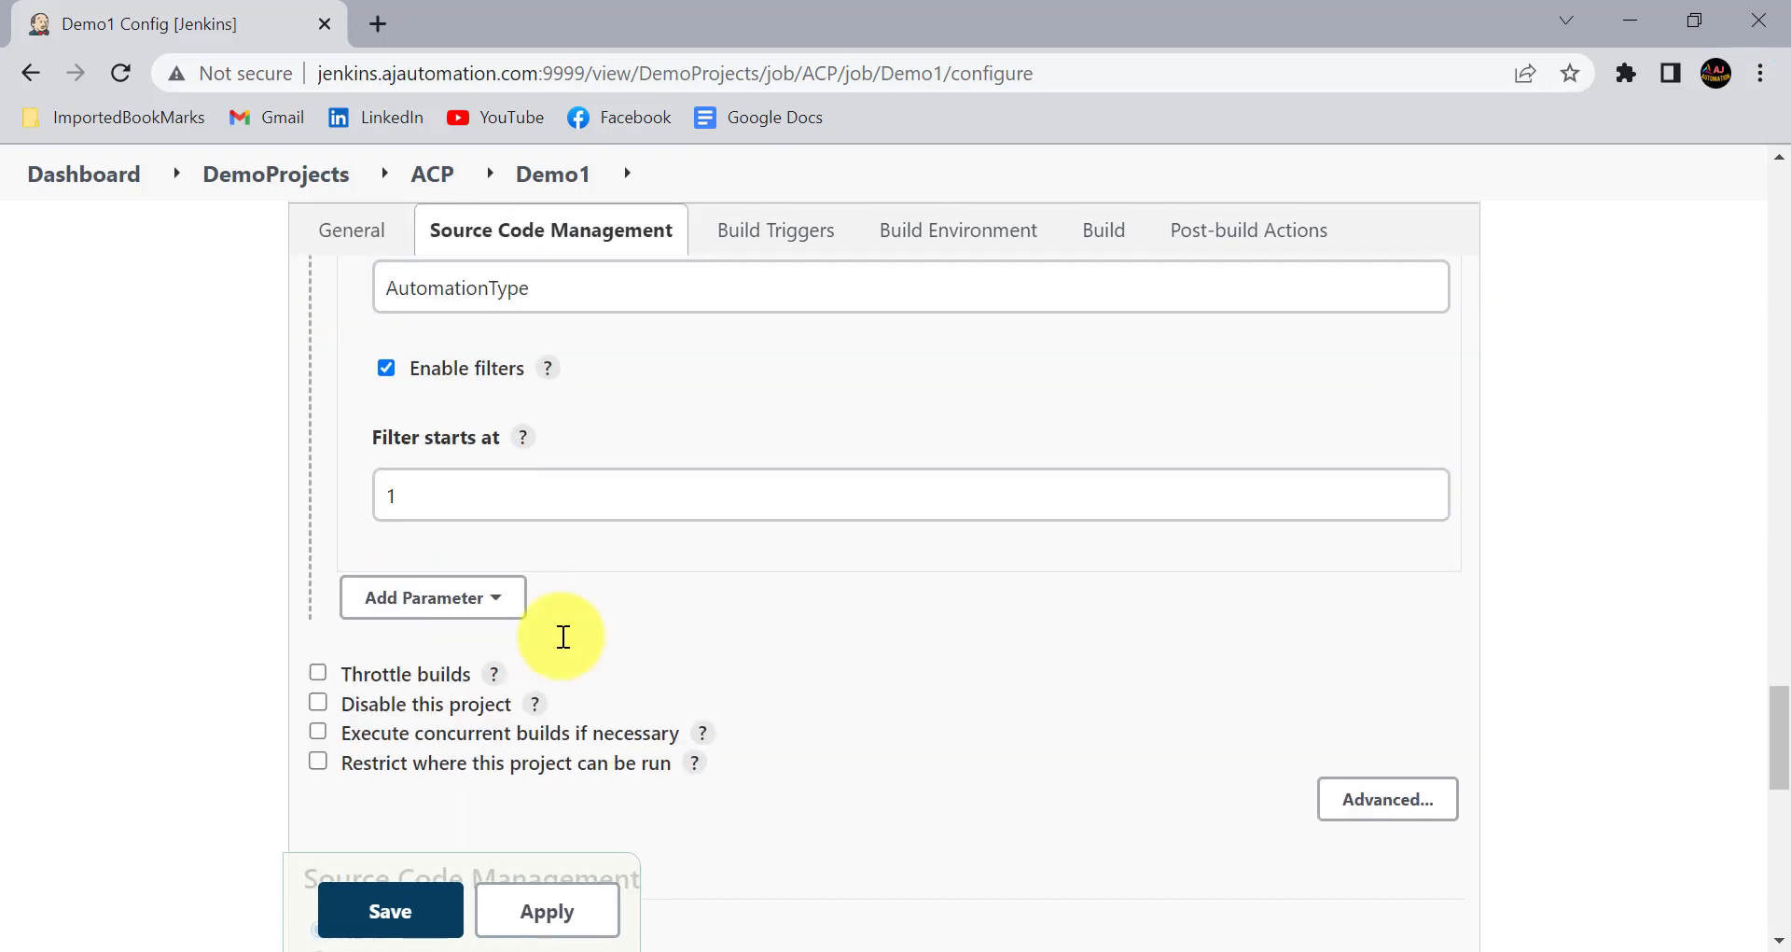
{"action": "scroll", "coordinate": [545, 627], "scroll_direction": "down", "scroll_amount": 1}
{"action": "scroll", "coordinate": [560, 625], "scroll_direction": "up", "scroll_amount": 3}
{"action": "left_click", "coordinate": [556, 905]}
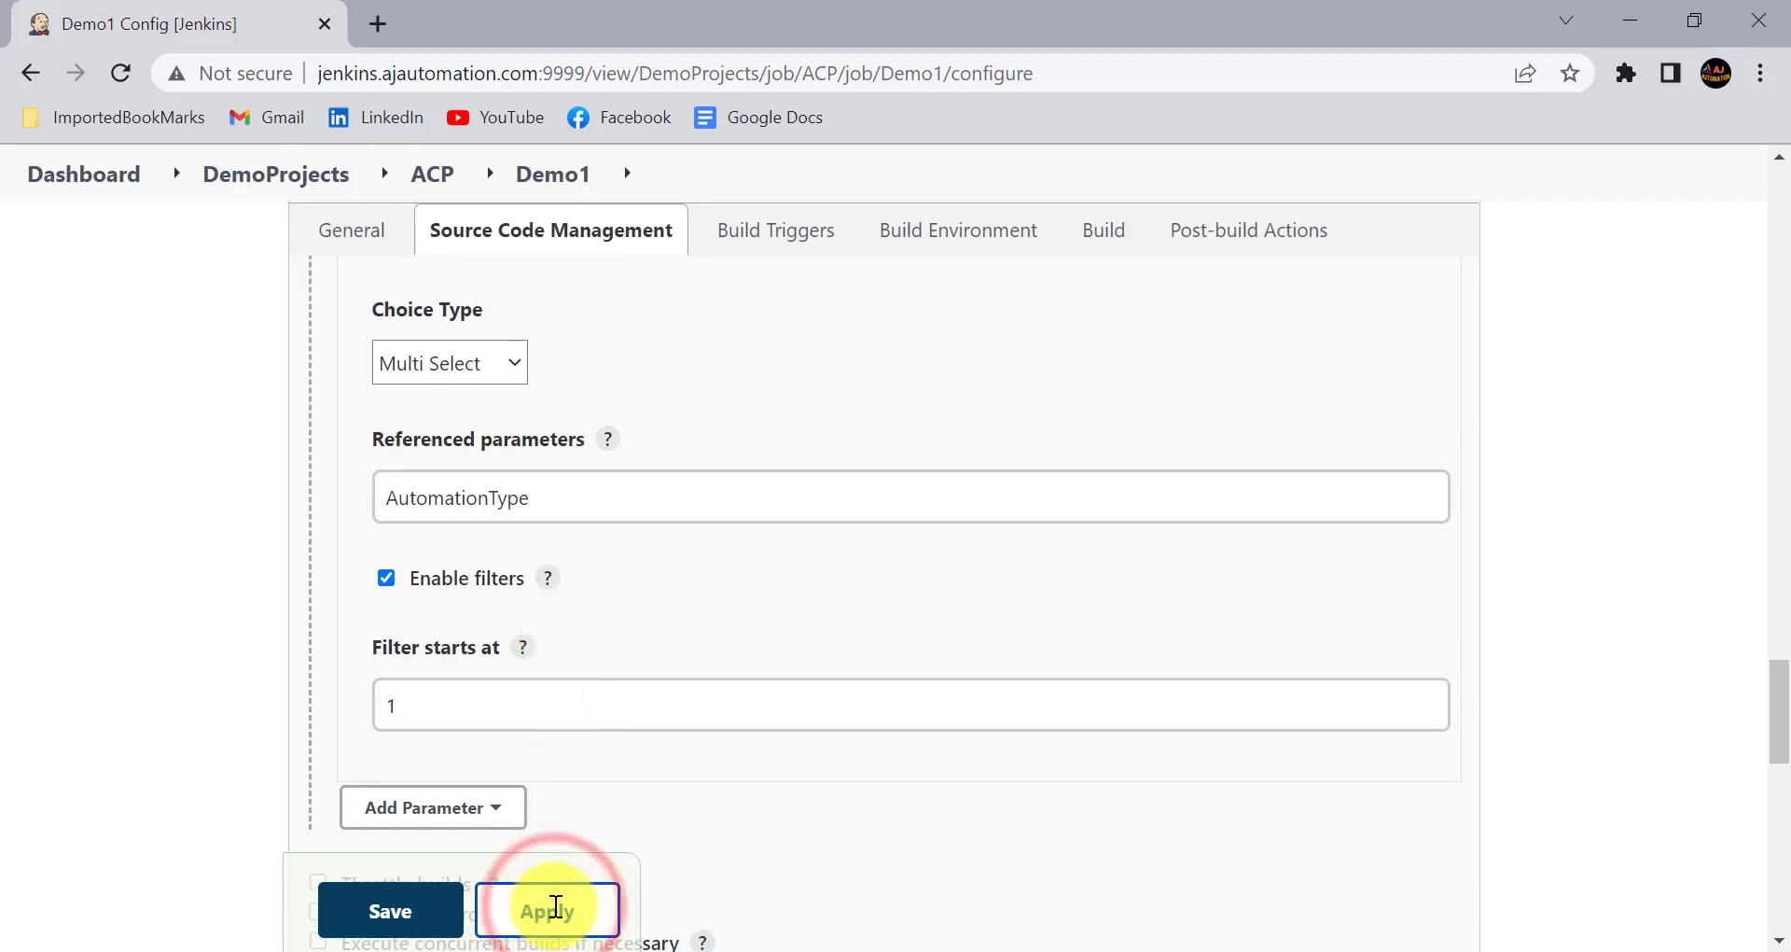
{"action": "left_click", "coordinate": [390, 907]}
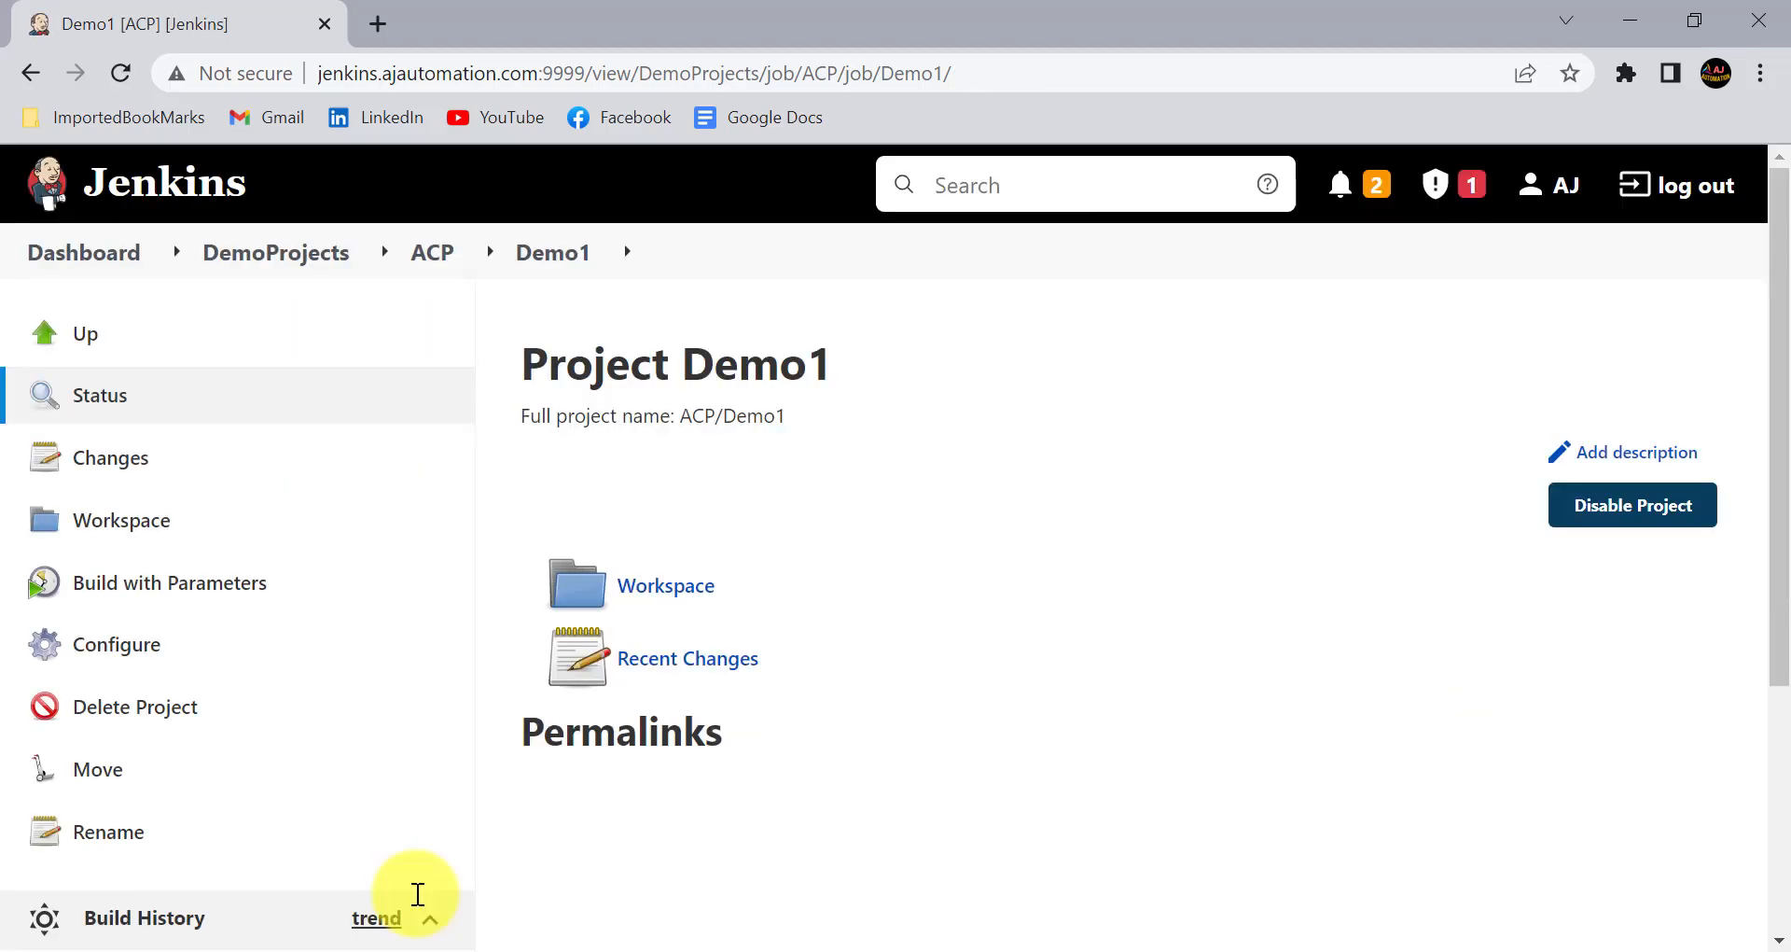
- Open Demo1's Build with Parameters page and filter the AutomationType choices by "r"
{"action": "scroll", "coordinate": [691, 628], "scroll_direction": "down", "scroll_amount": 2}
{"action": "left_click", "coordinate": [260, 439]}
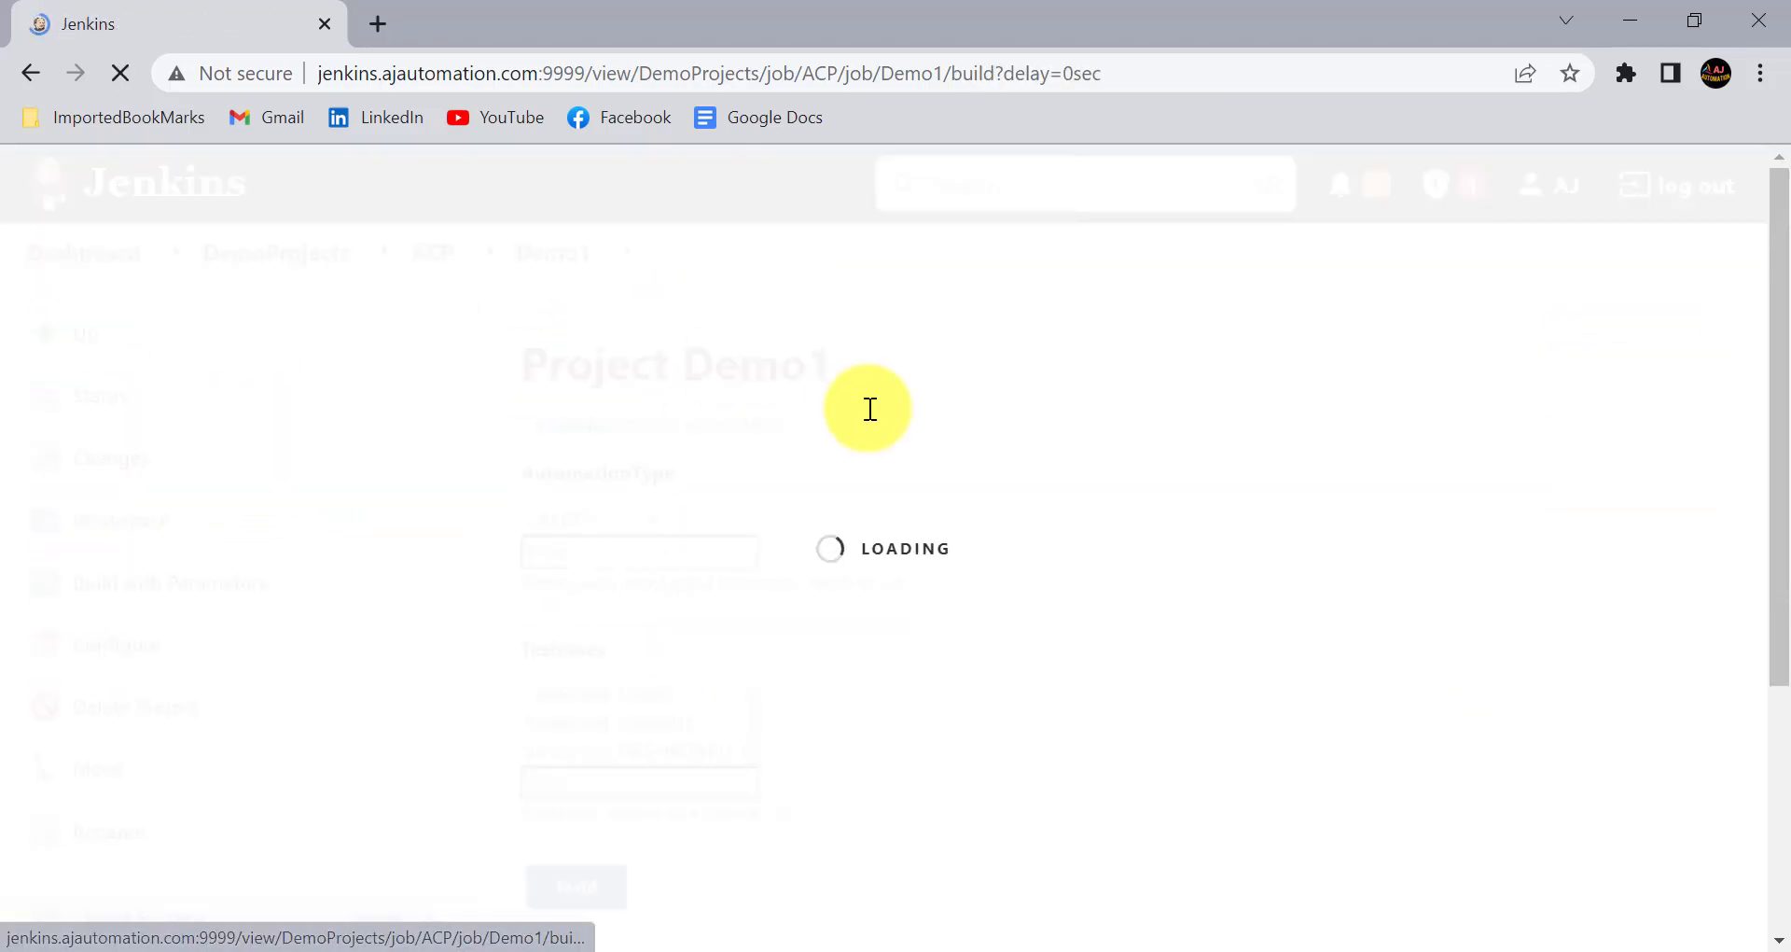
{"action": "scroll", "coordinate": [884, 531], "scroll_direction": "down", "scroll_amount": 1}
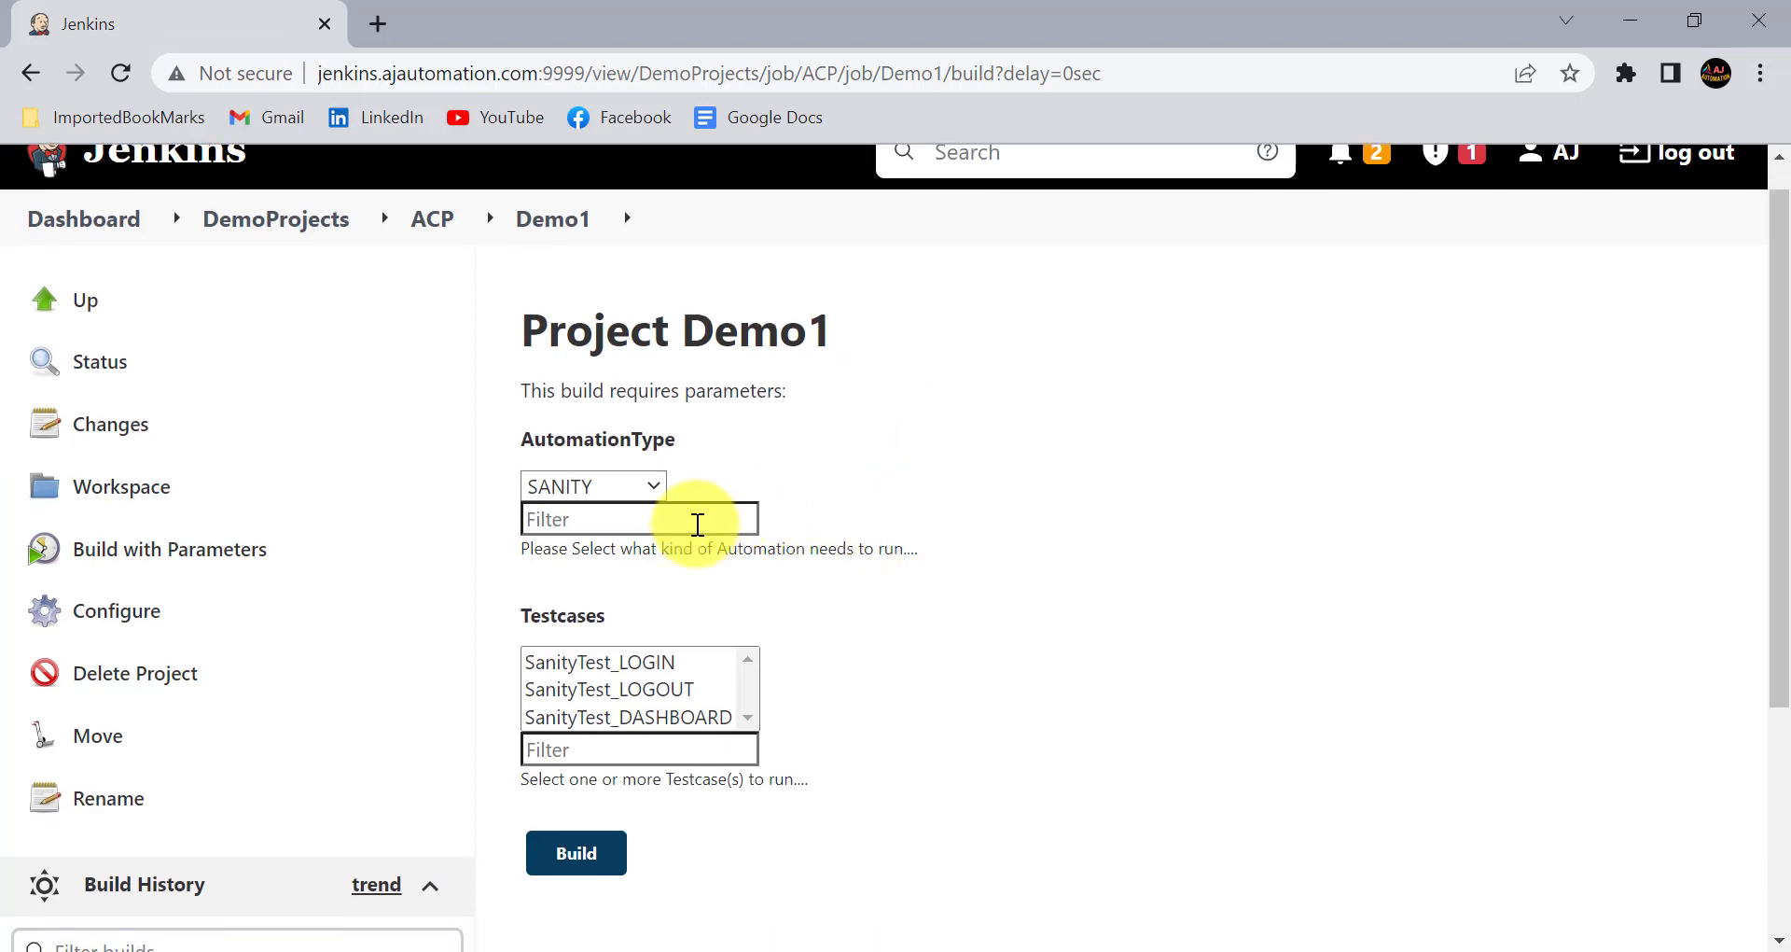
{"action": "left_click", "coordinate": [638, 519]}
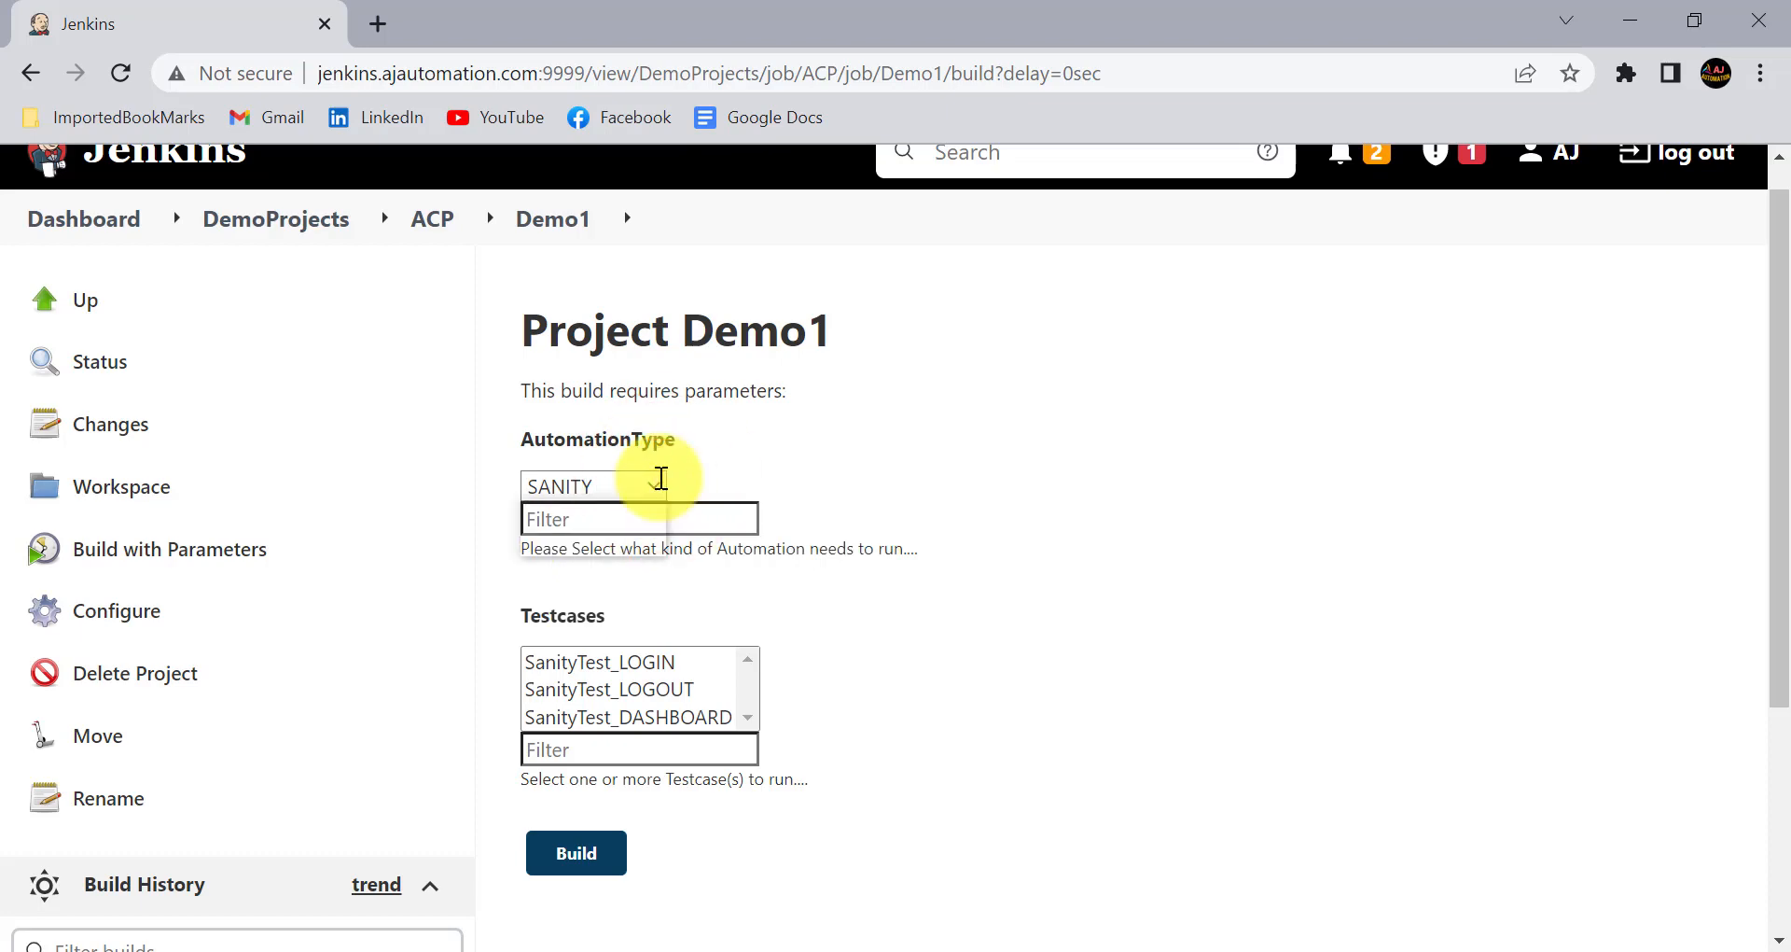
{"action": "left_click", "coordinate": [656, 481]}
{"action": "key", "text": "Escape"}
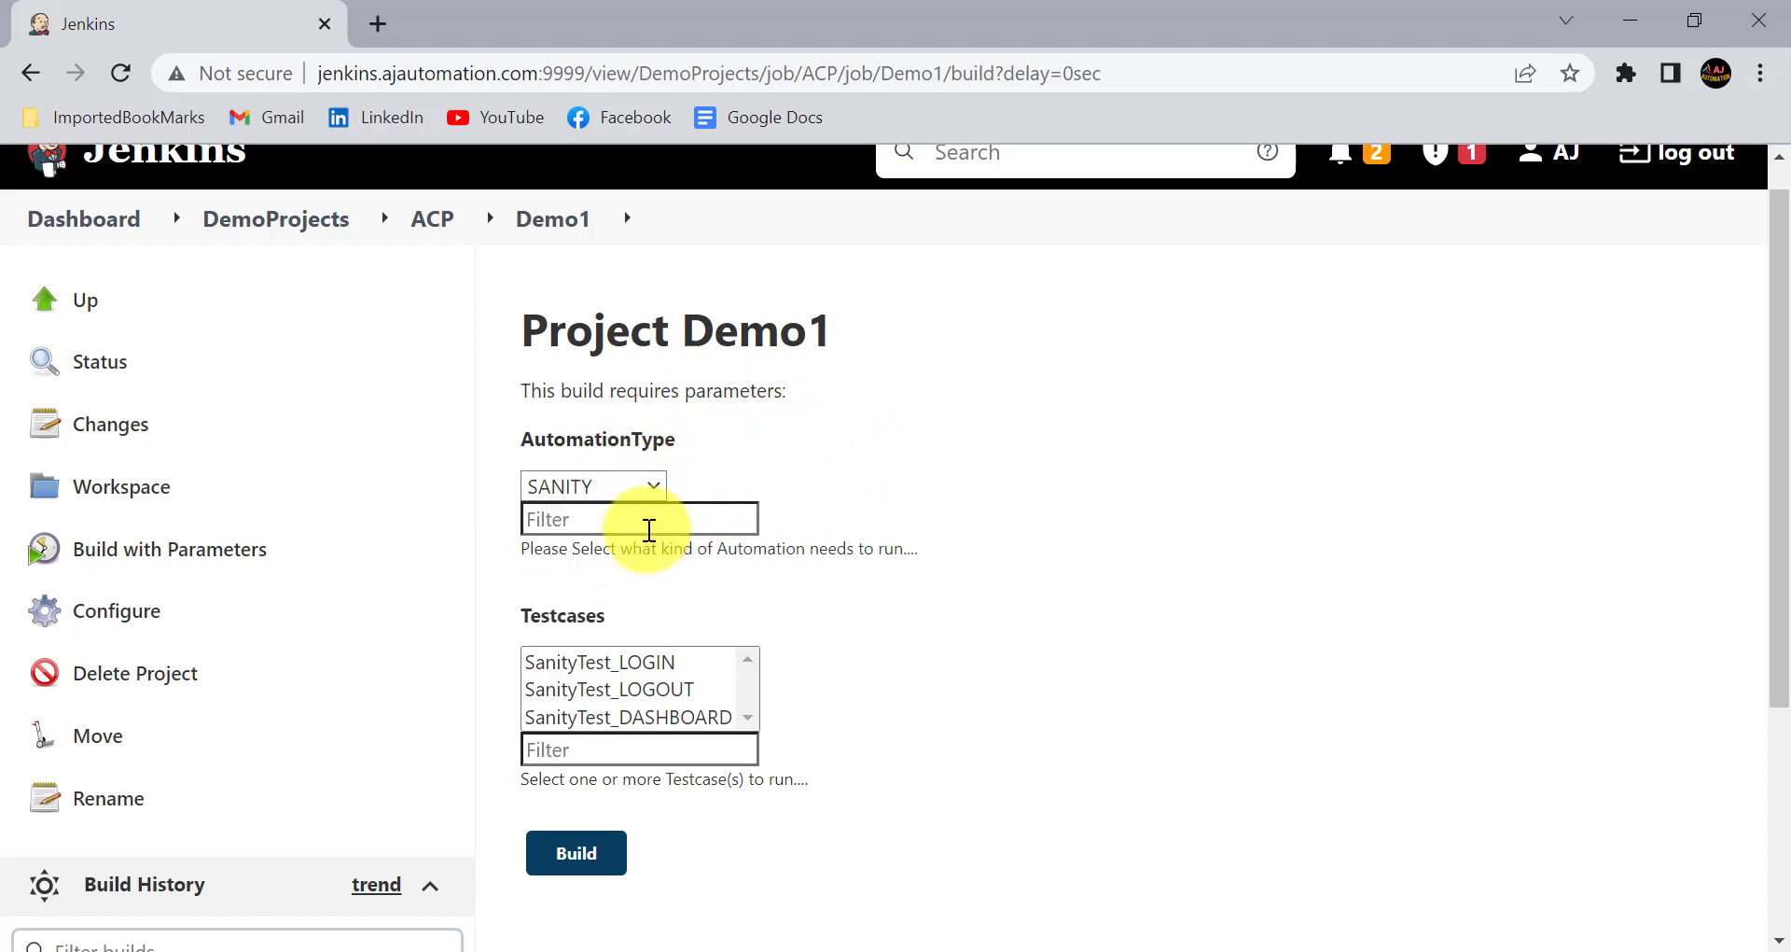
{"action": "left_click", "coordinate": [602, 531]}
{"action": "type", "text": "r"}
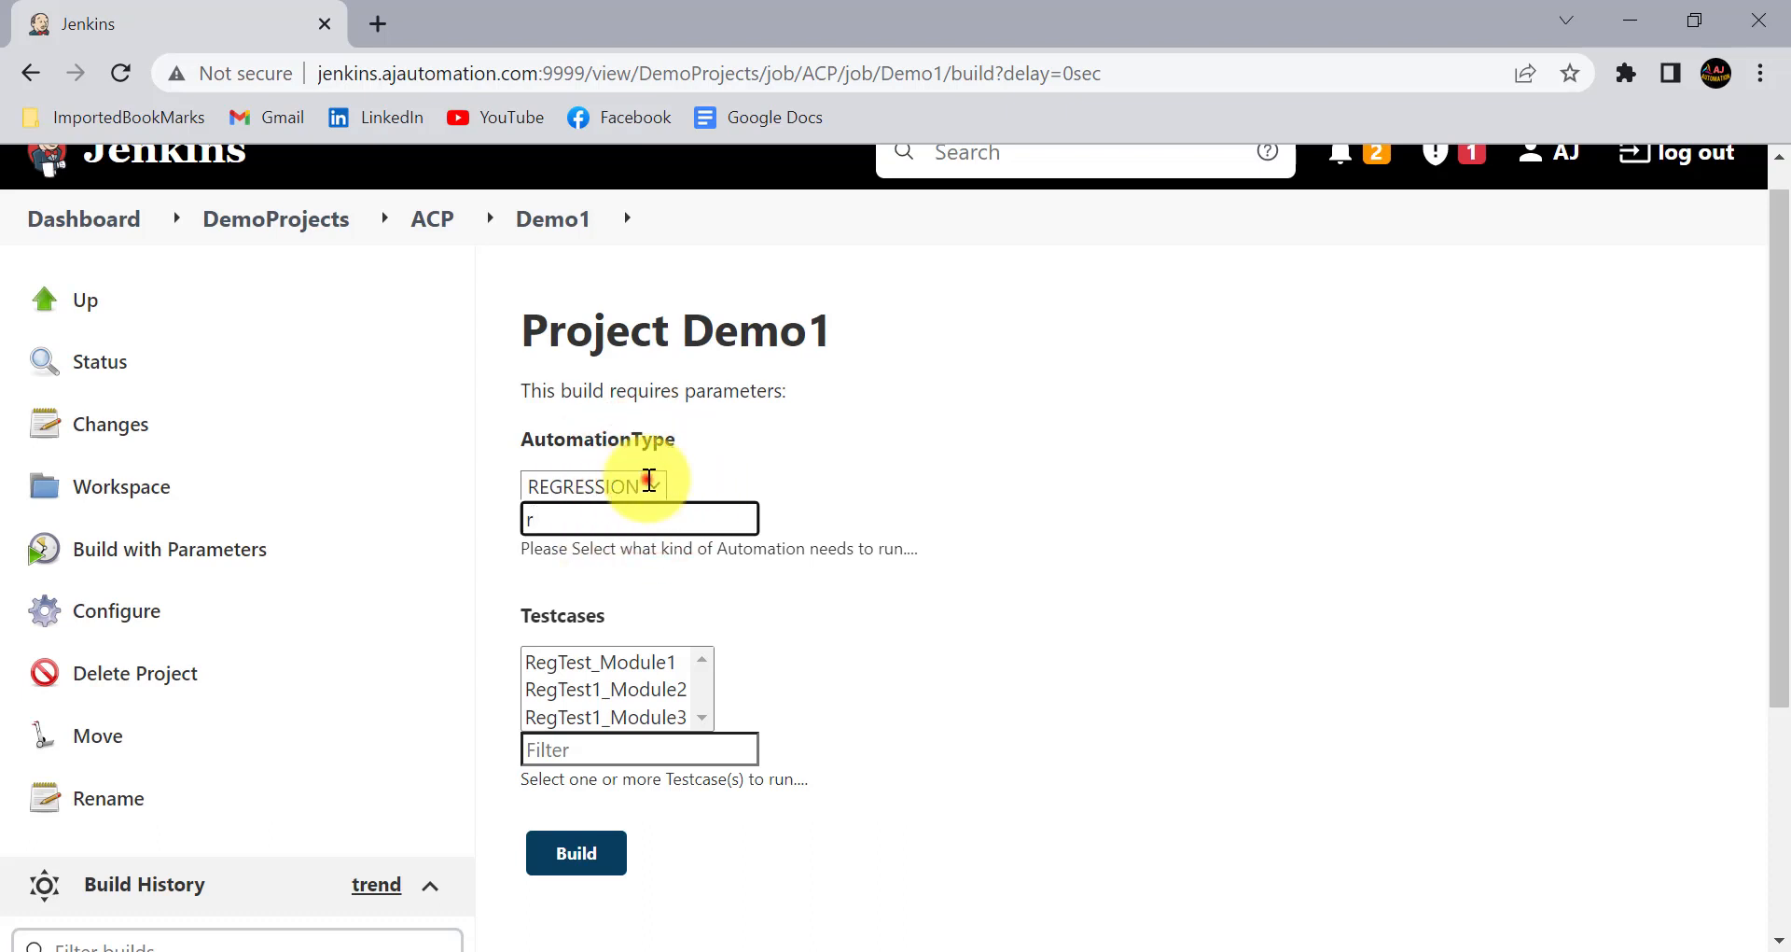
- Check the filtered AutomationType choices and clear the parameter's filter
{"action": "left_click", "coordinate": [643, 481]}
{"action": "left_click", "coordinate": [646, 478]}
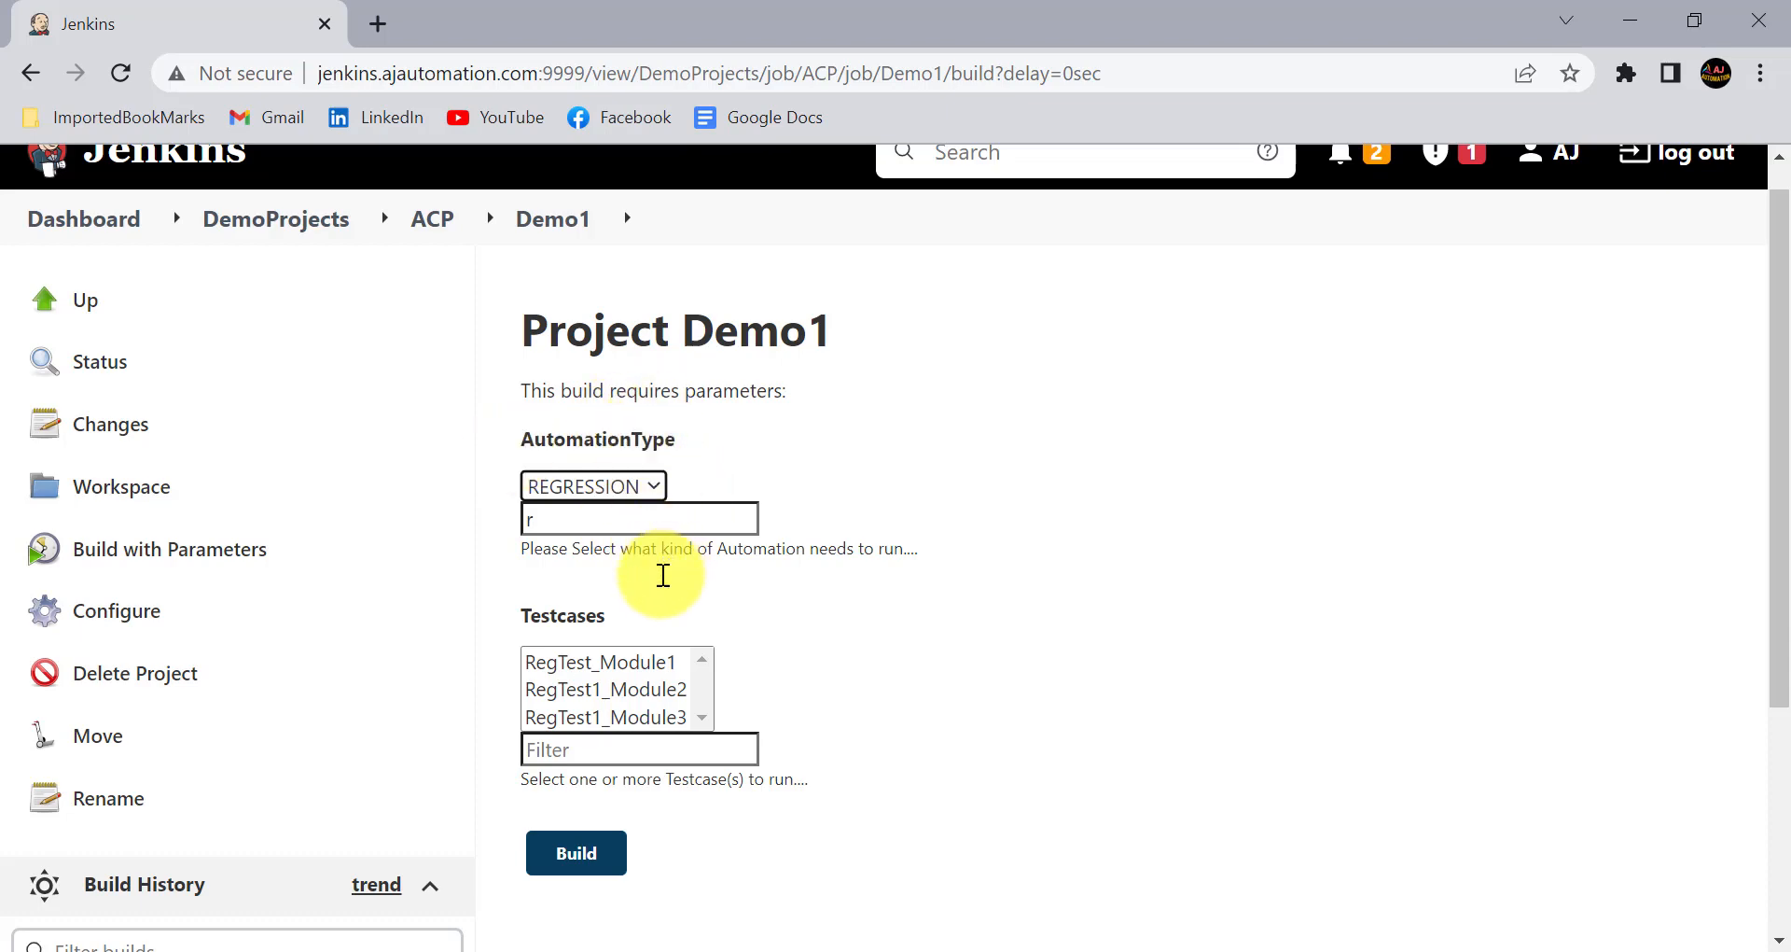
{"action": "scroll", "coordinate": [716, 553], "scroll_direction": "down", "scroll_amount": 1}
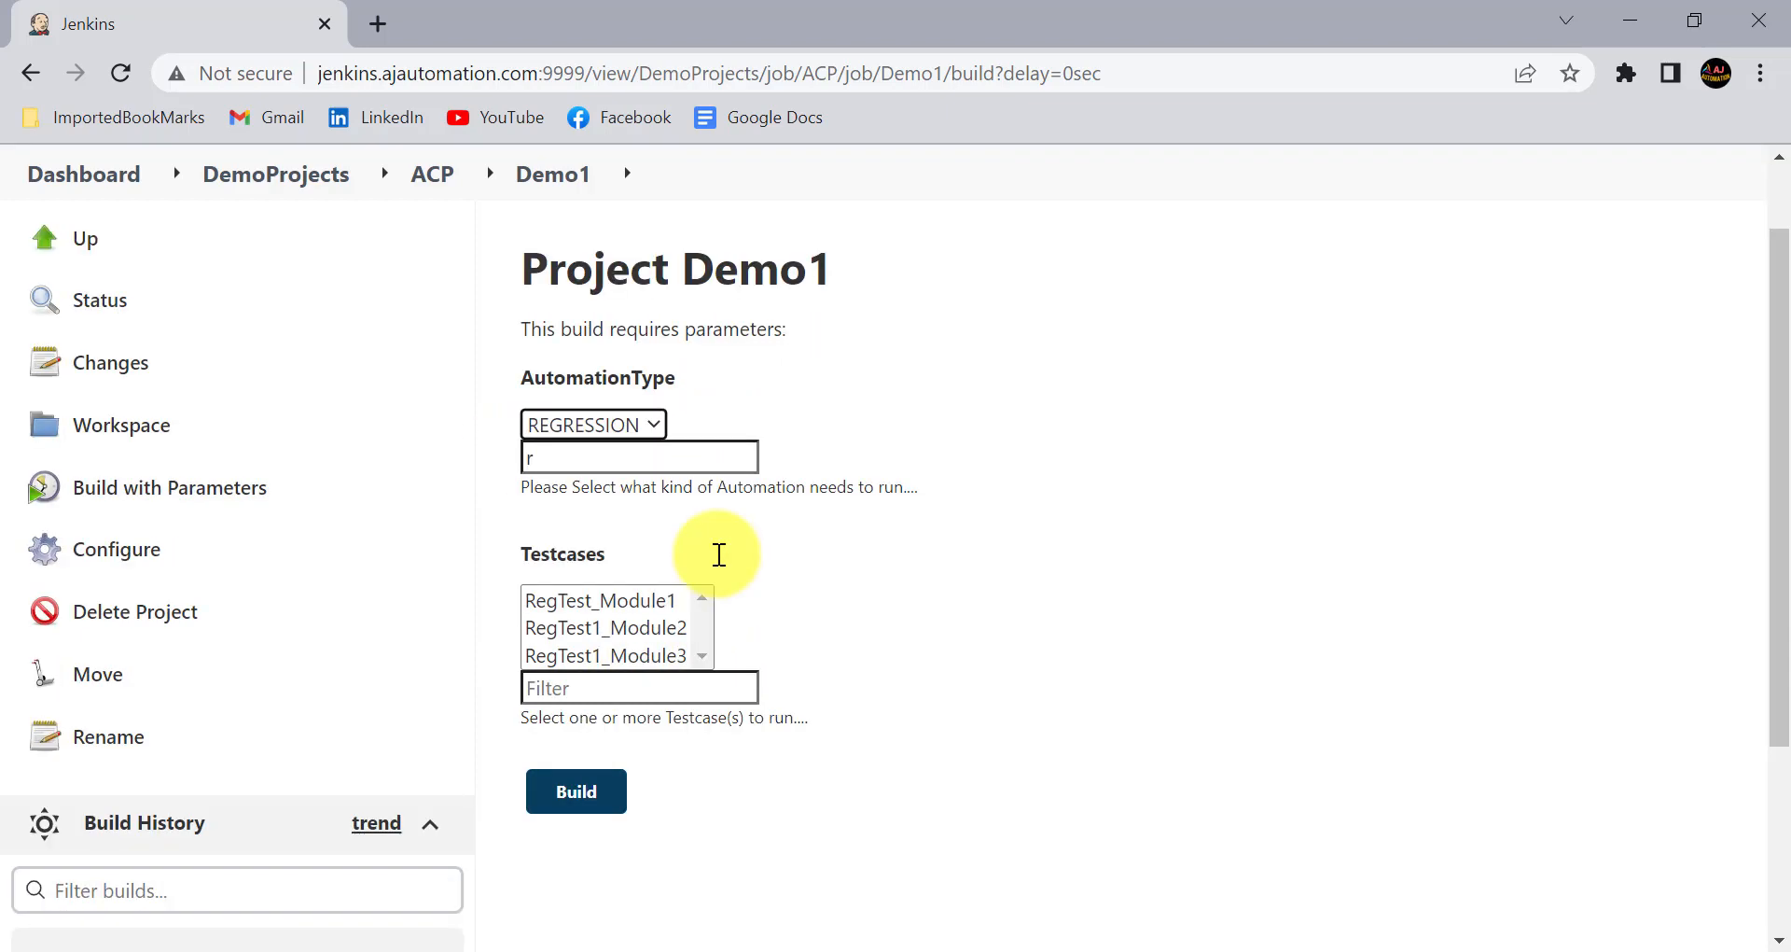
{"action": "left_click", "coordinate": [612, 458]}
{"action": "key", "text": "BackSpace"}
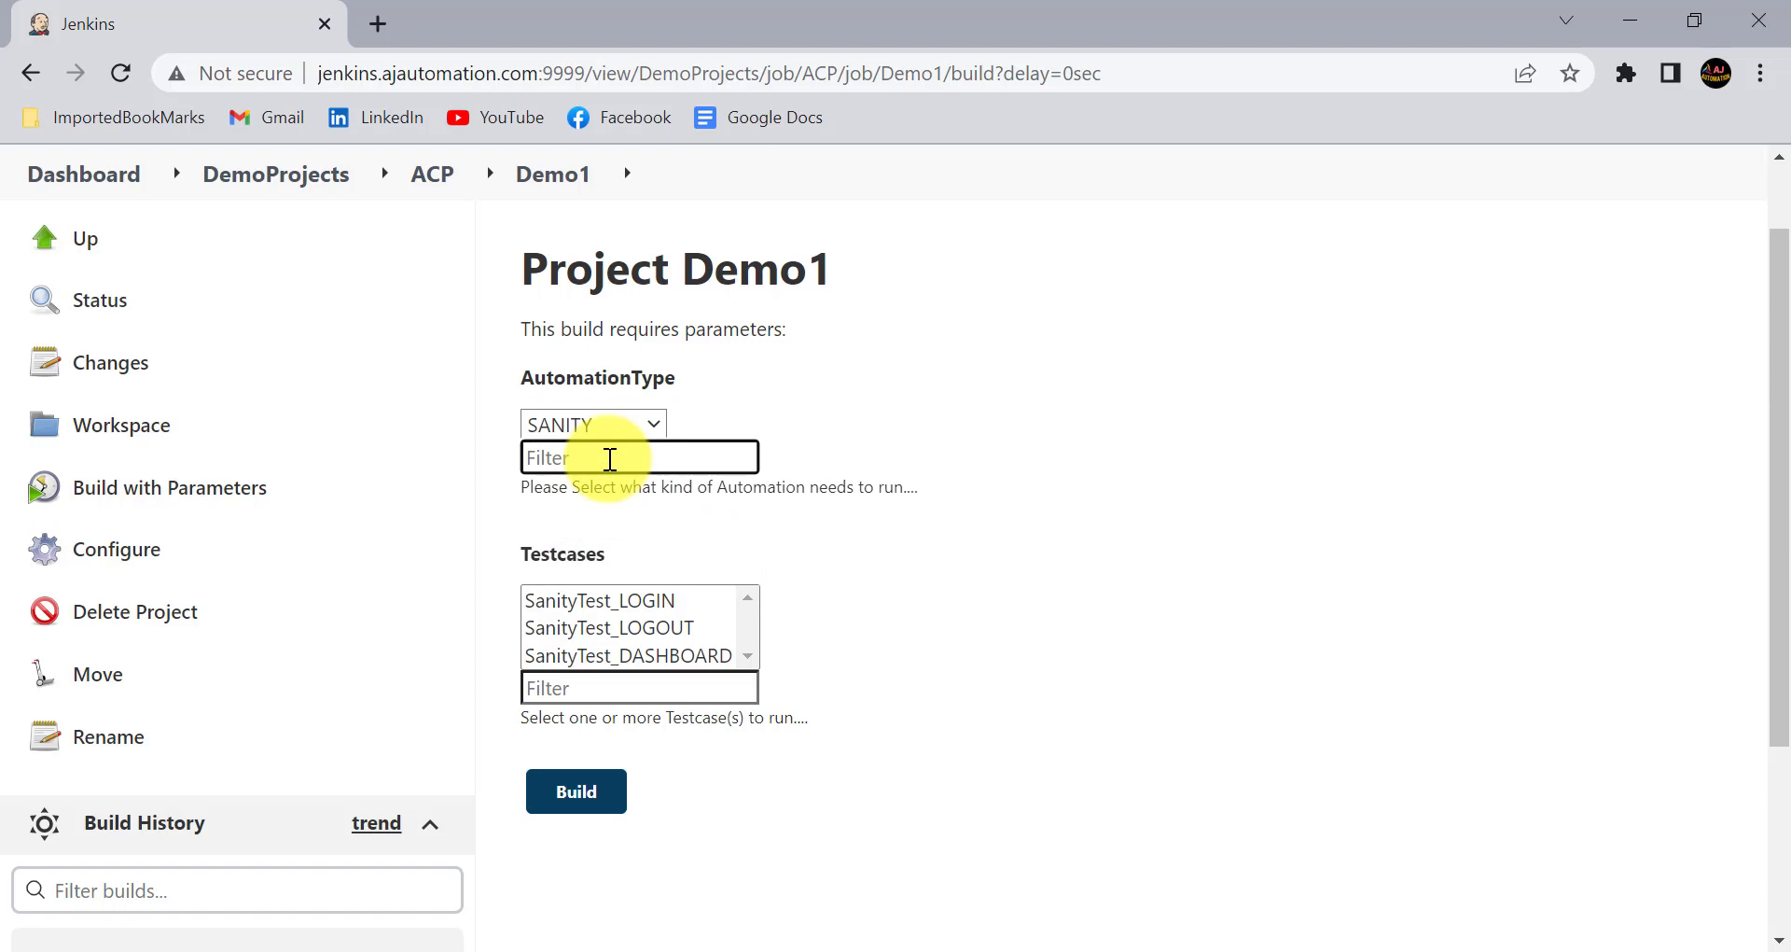
- Test the Testcases filter with "das" and "lo", and clear it
{"action": "left_click", "coordinate": [581, 684]}
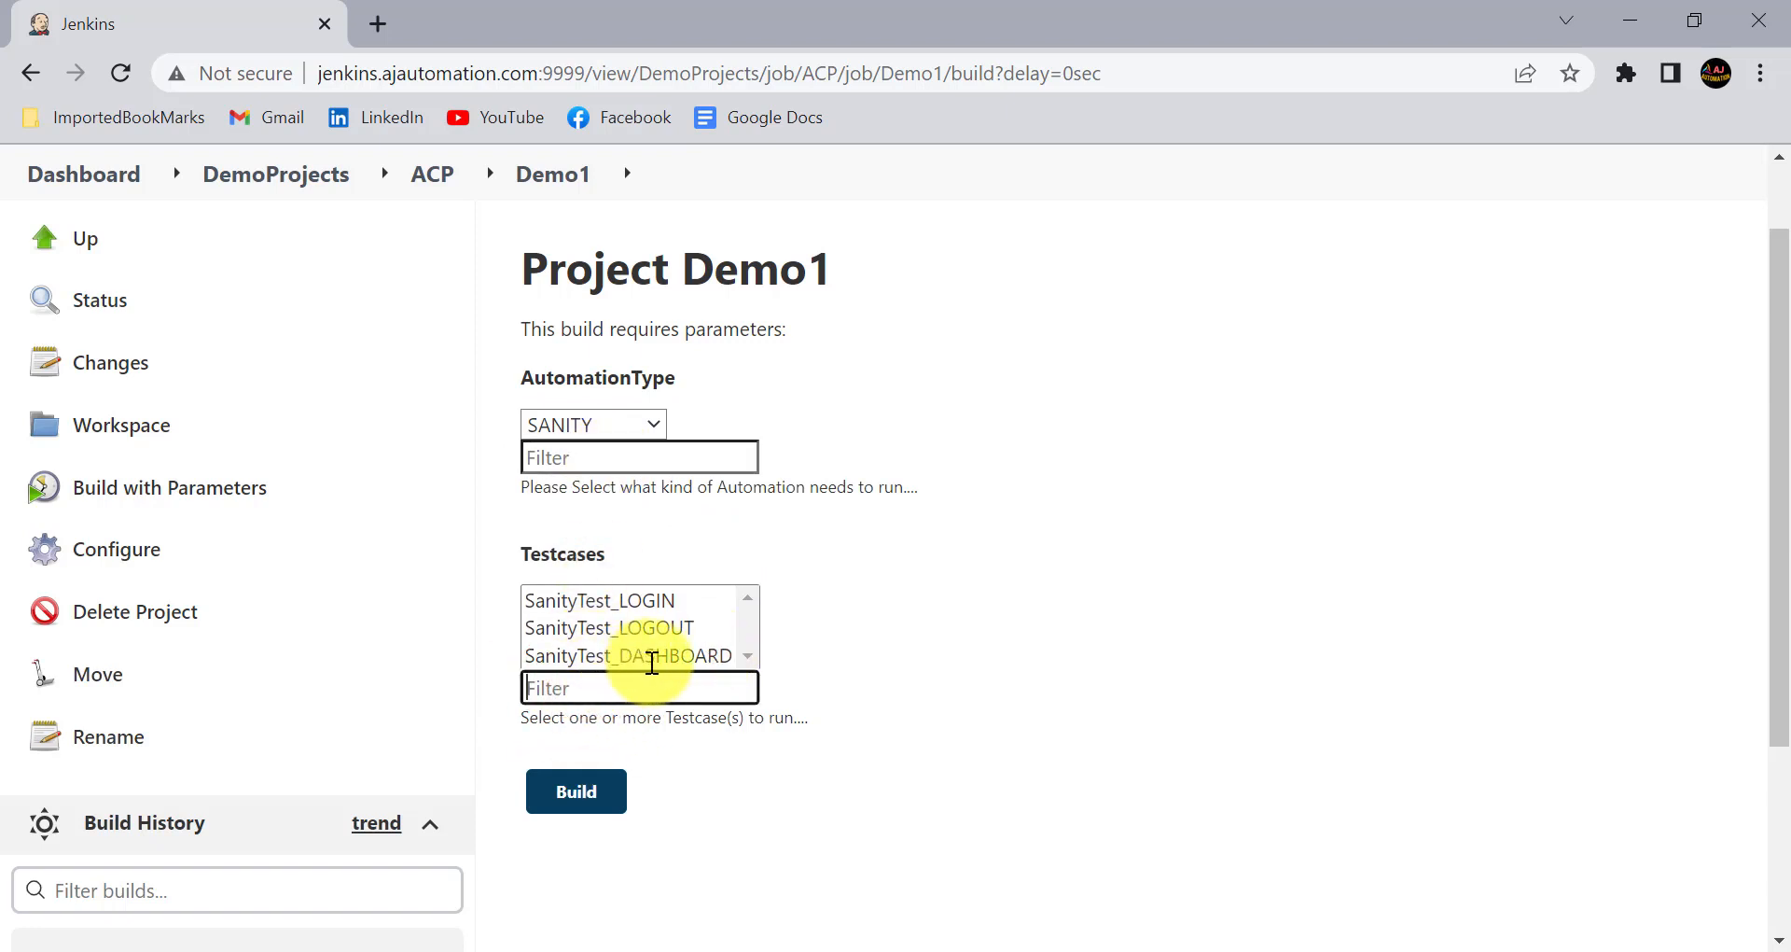
{"action": "type", "text": "da"}
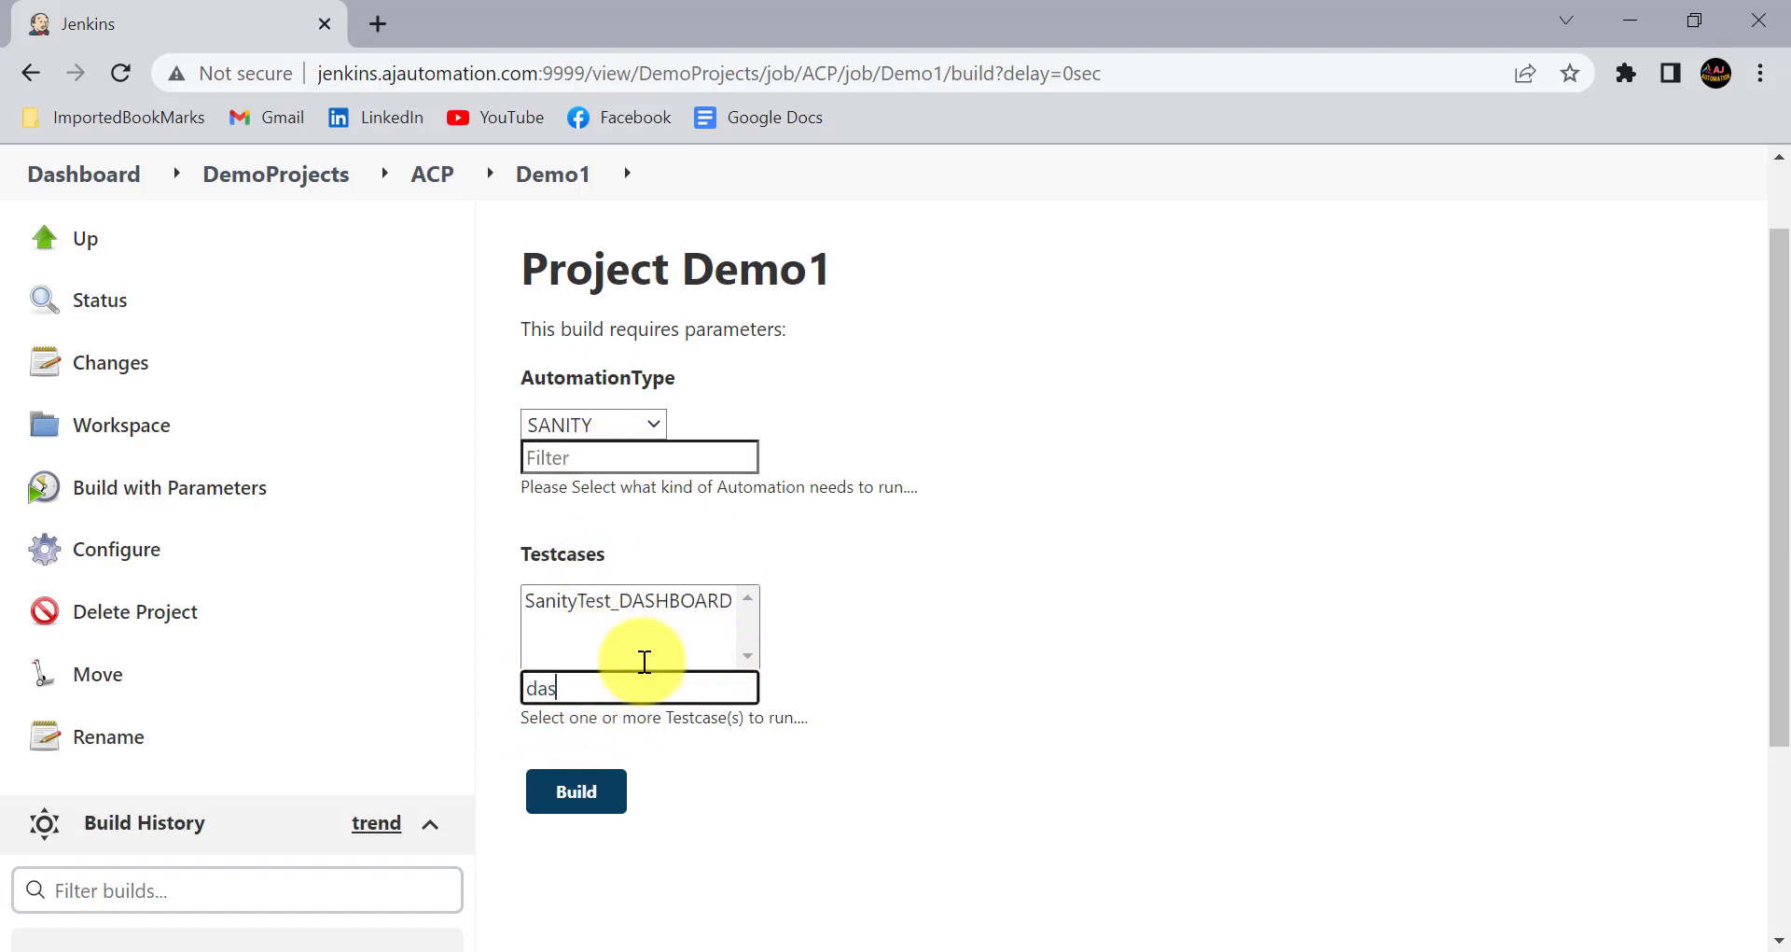
{"action": "type", "text": "s"}
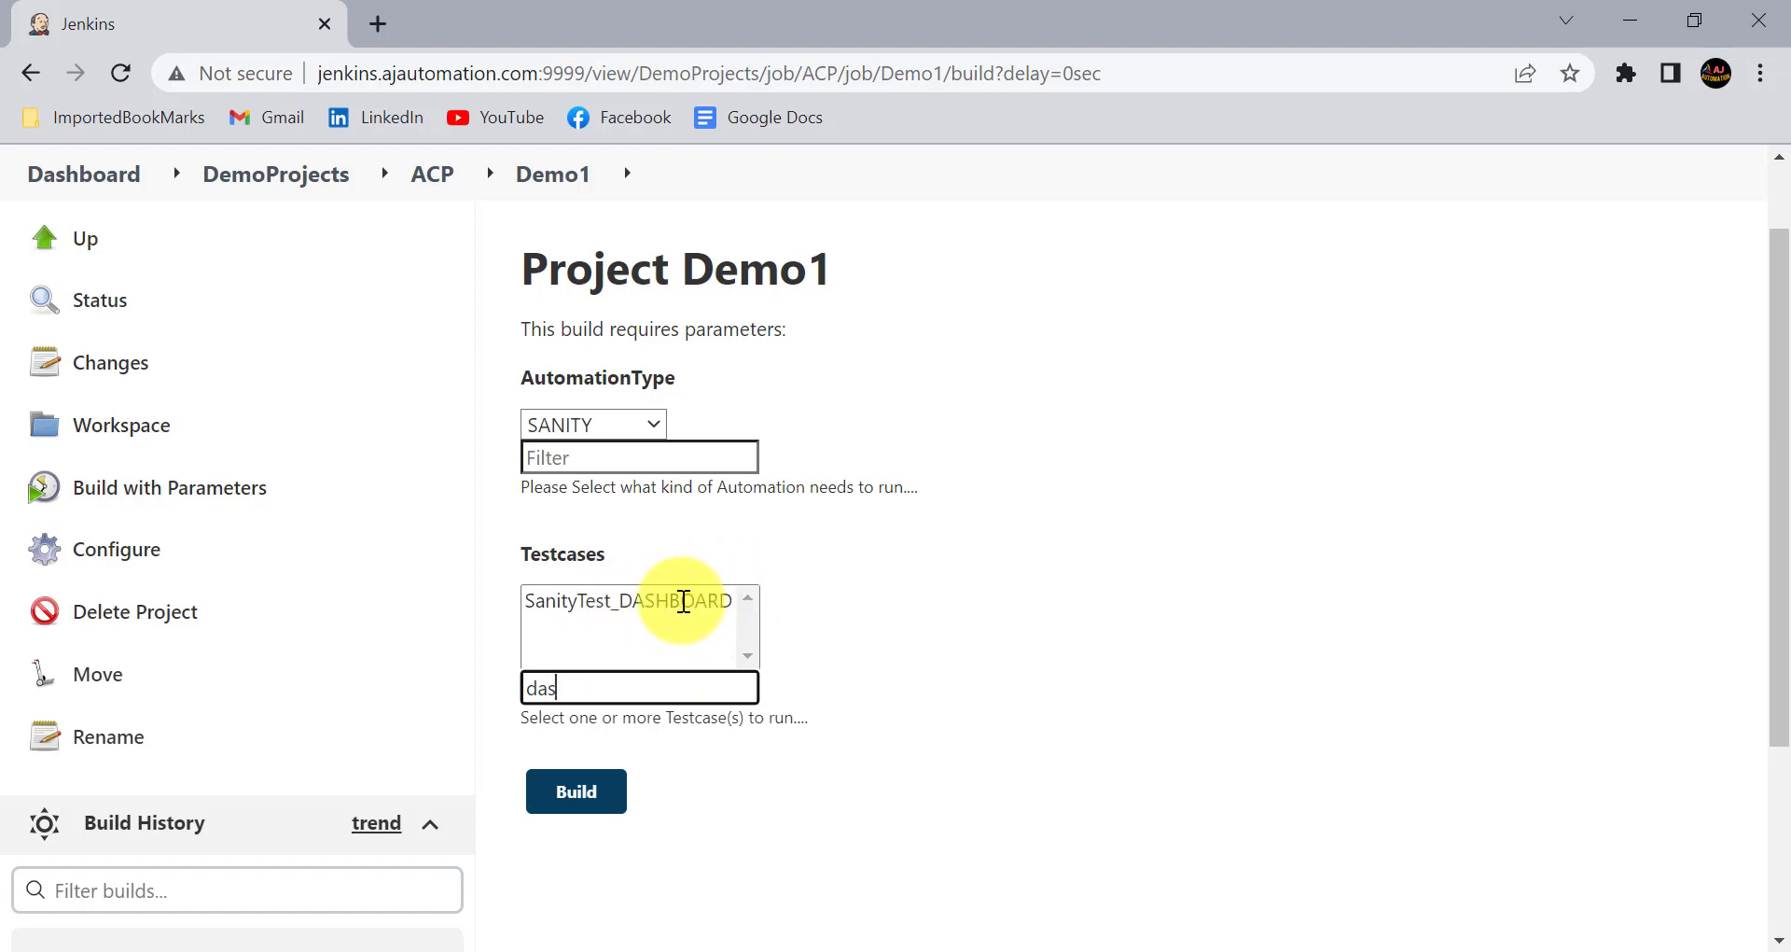
{"action": "key", "text": "BackSpace"}
{"action": "key", "text": "BackSpace"}
{"action": "key", "text": "BackSpace"}
{"action": "type", "text": "lo"}
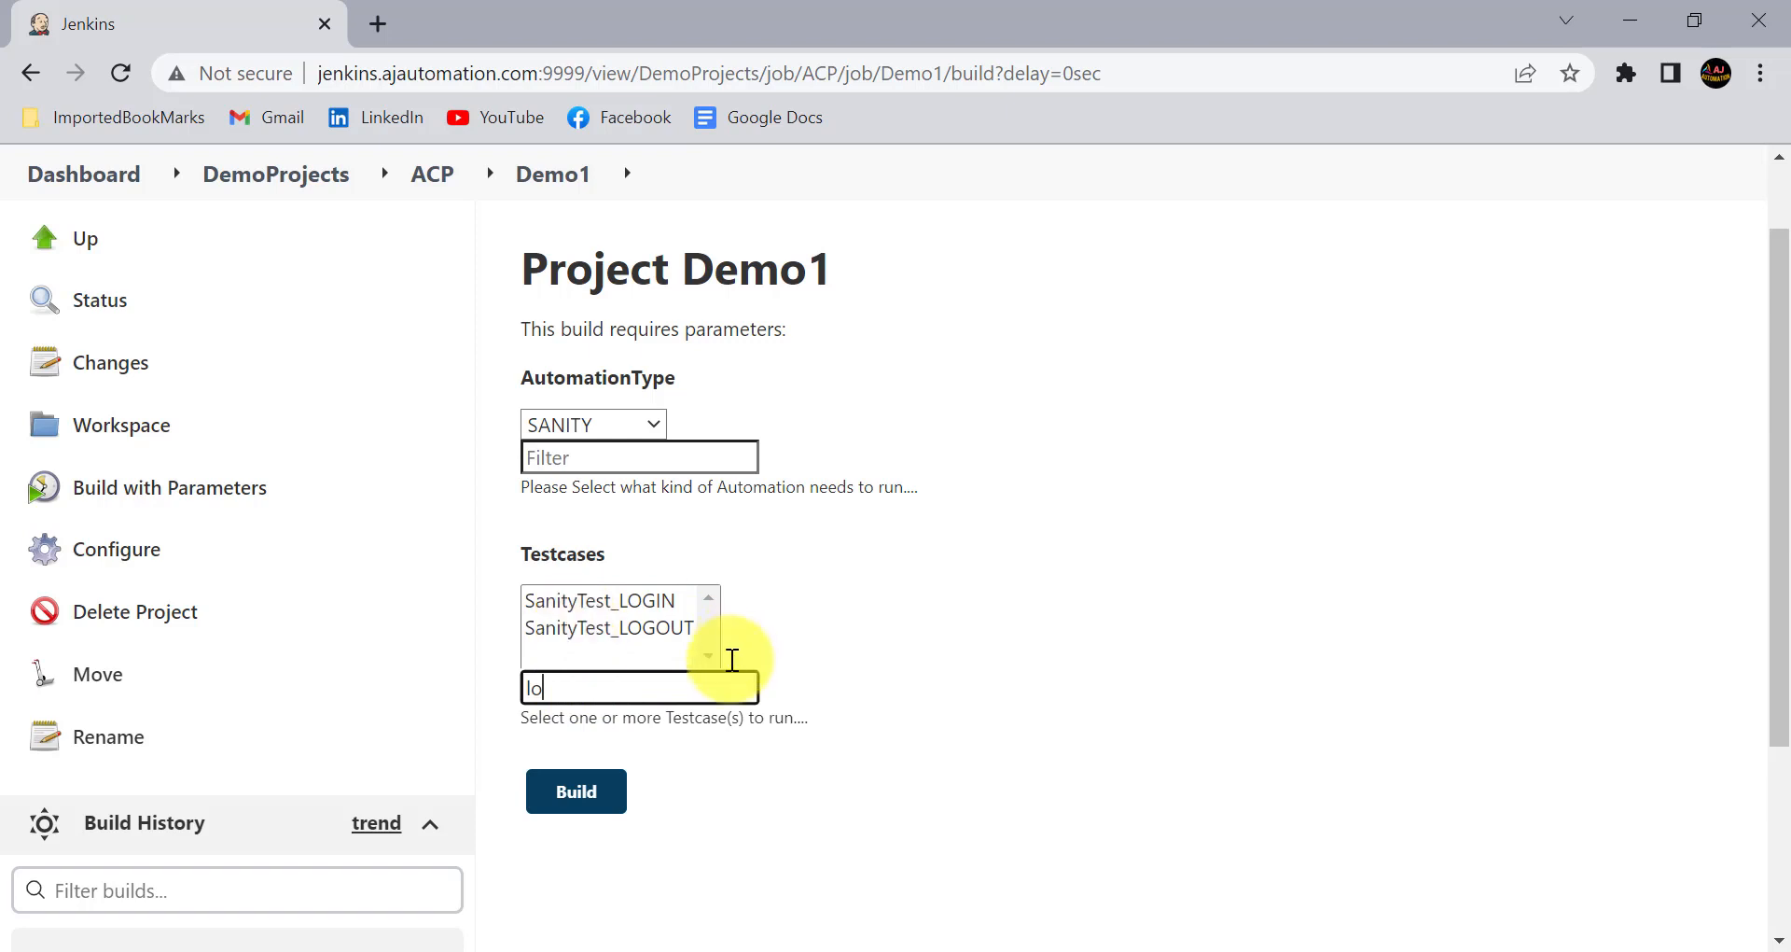
{"action": "key", "text": "BackSpace"}
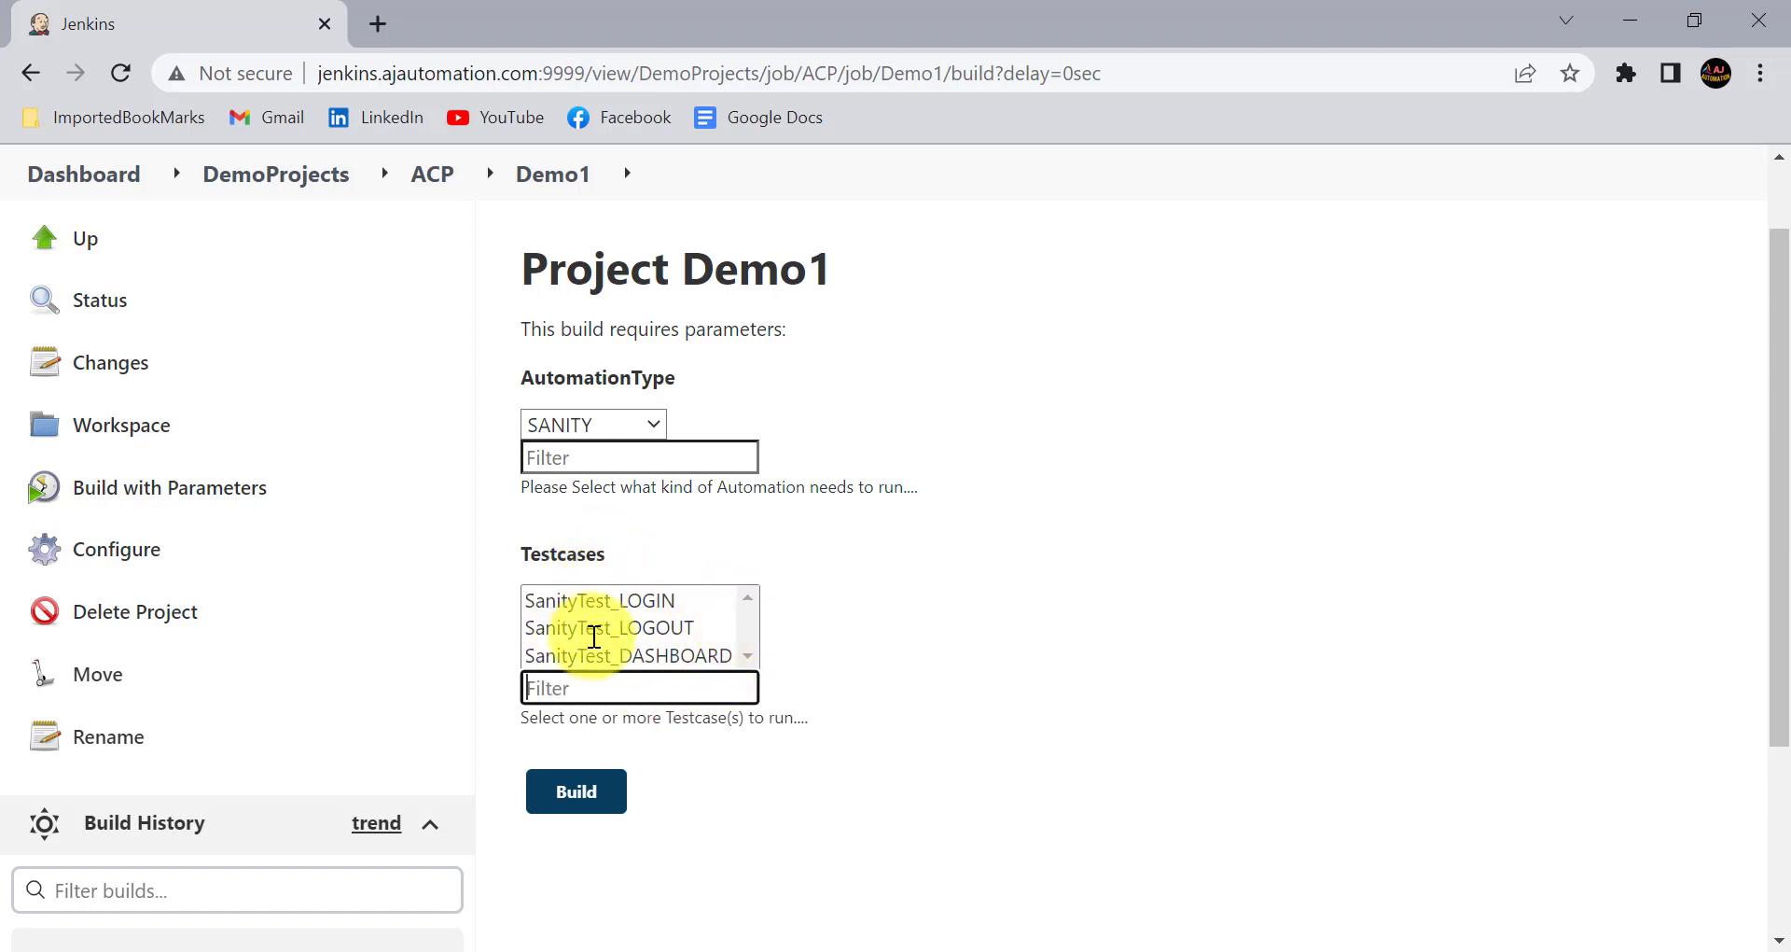
{"action": "left_click", "coordinate": [583, 688]}
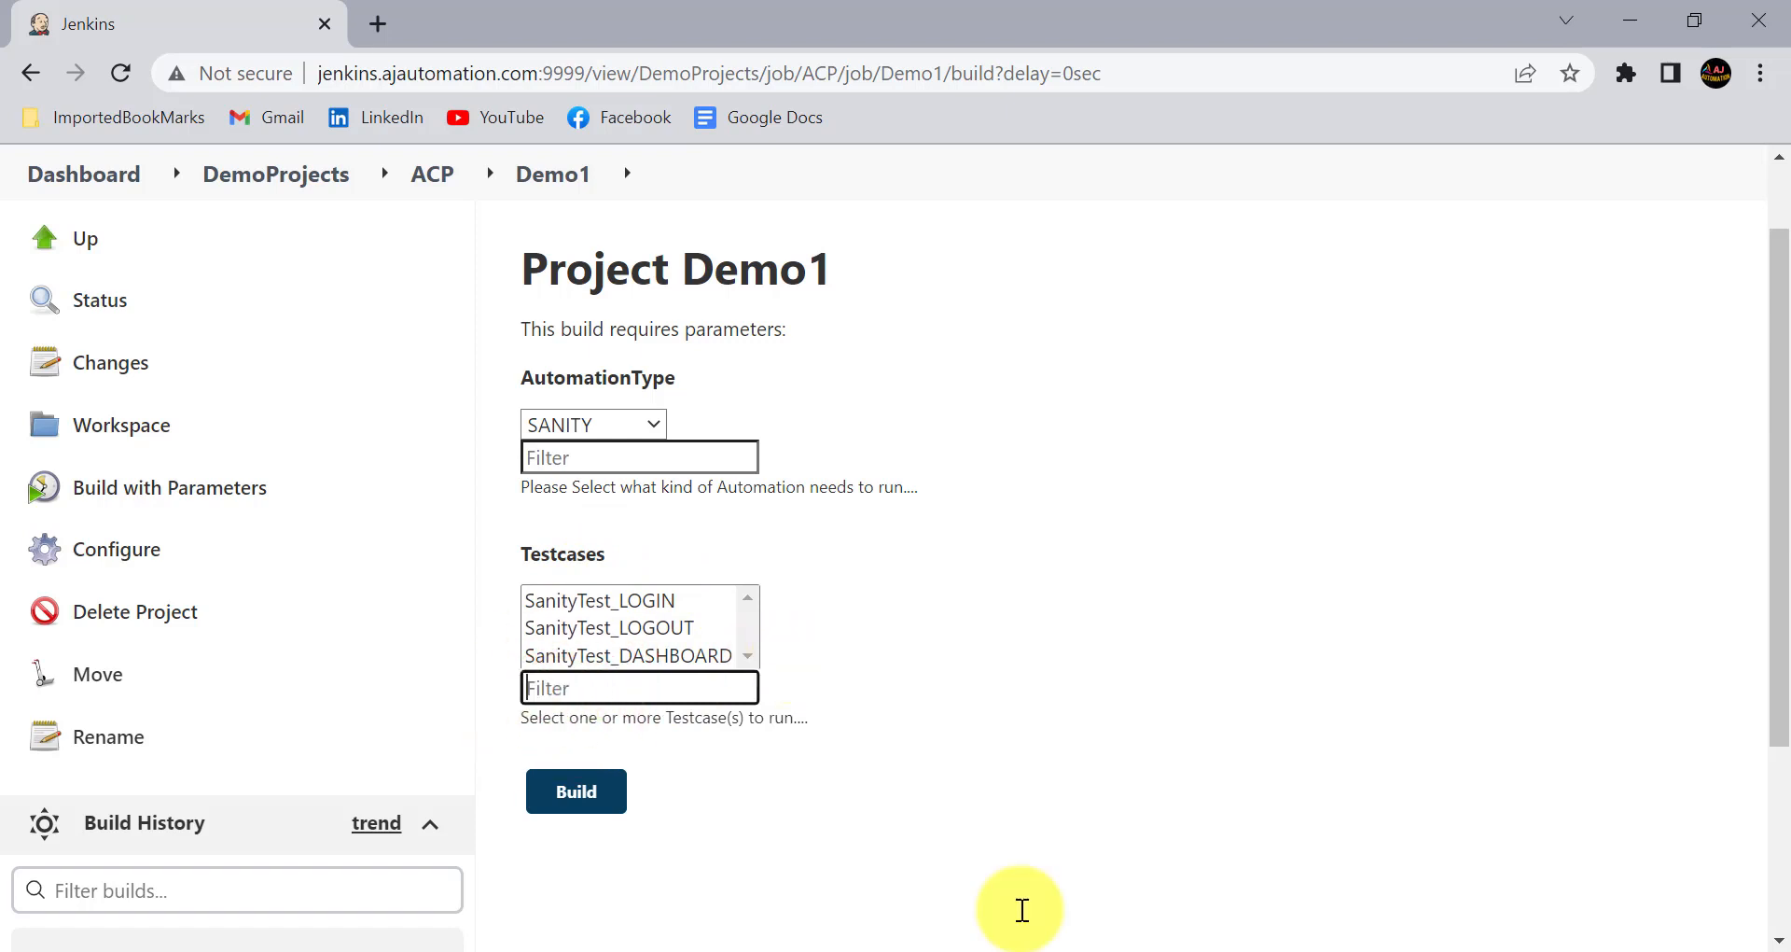
- Check the topic list in Notepad, and test selecting SanityTest_DASHBOARD on the Jenkins build page before reloading it
{"action": "left_click", "coordinate": [1063, 951]}
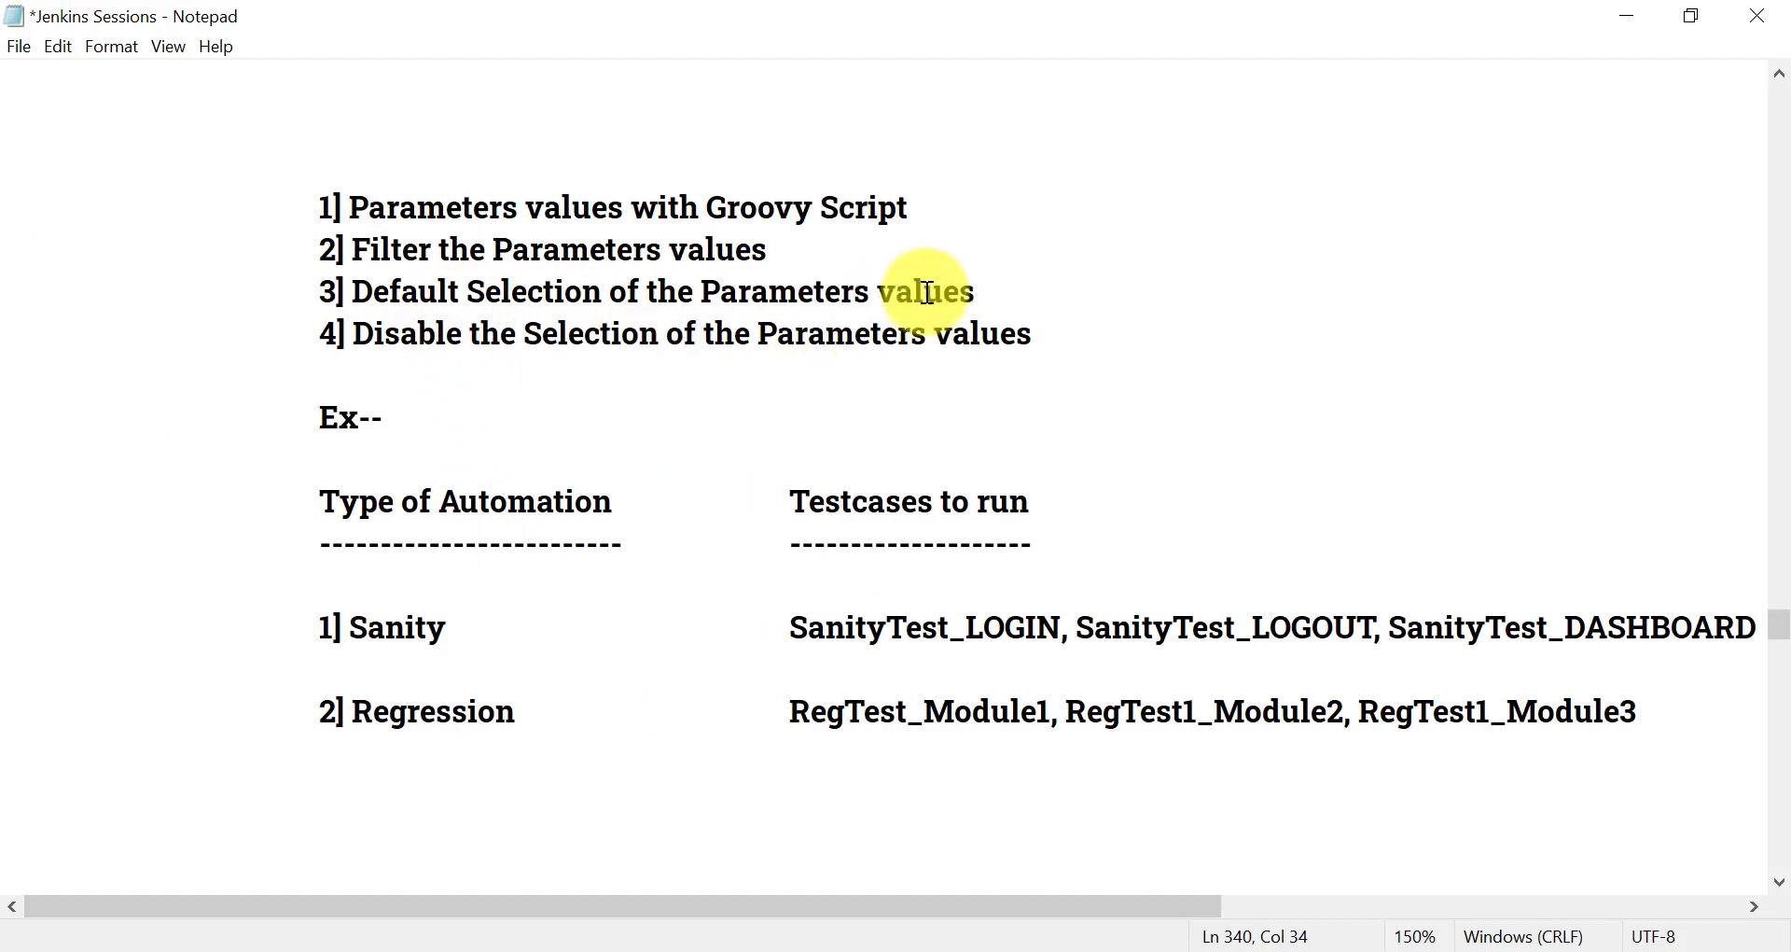
{"action": "key", "text": "alt+Tab"}
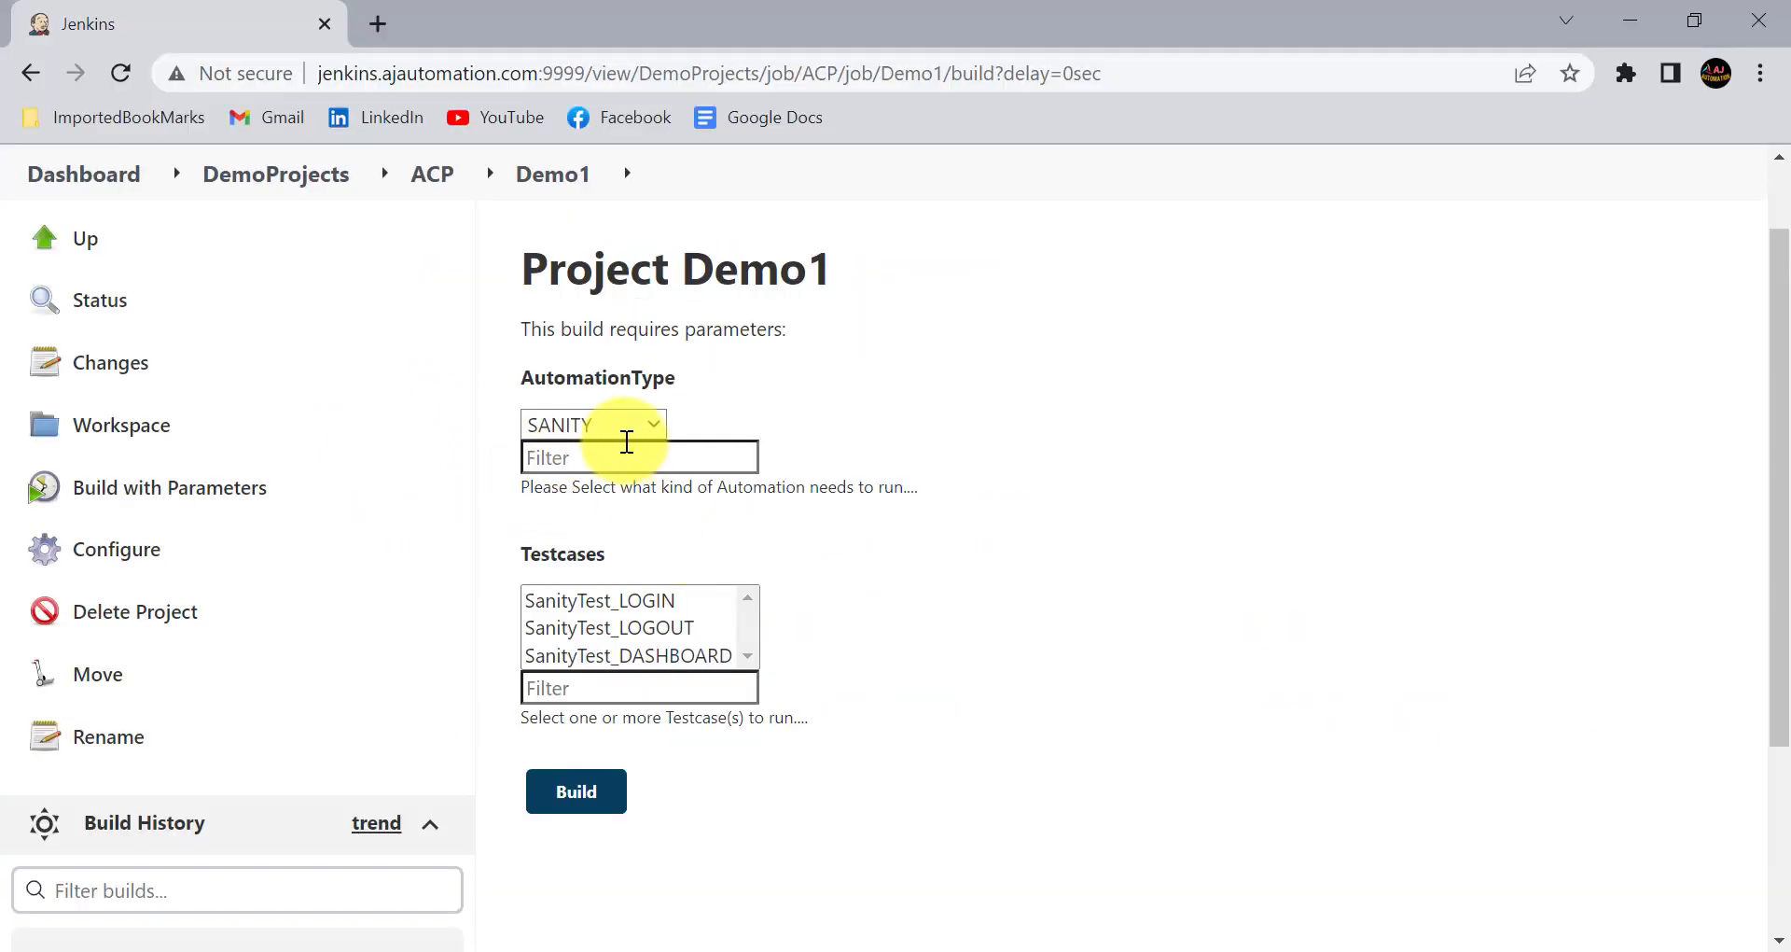
{"action": "left_click", "coordinate": [640, 656]}
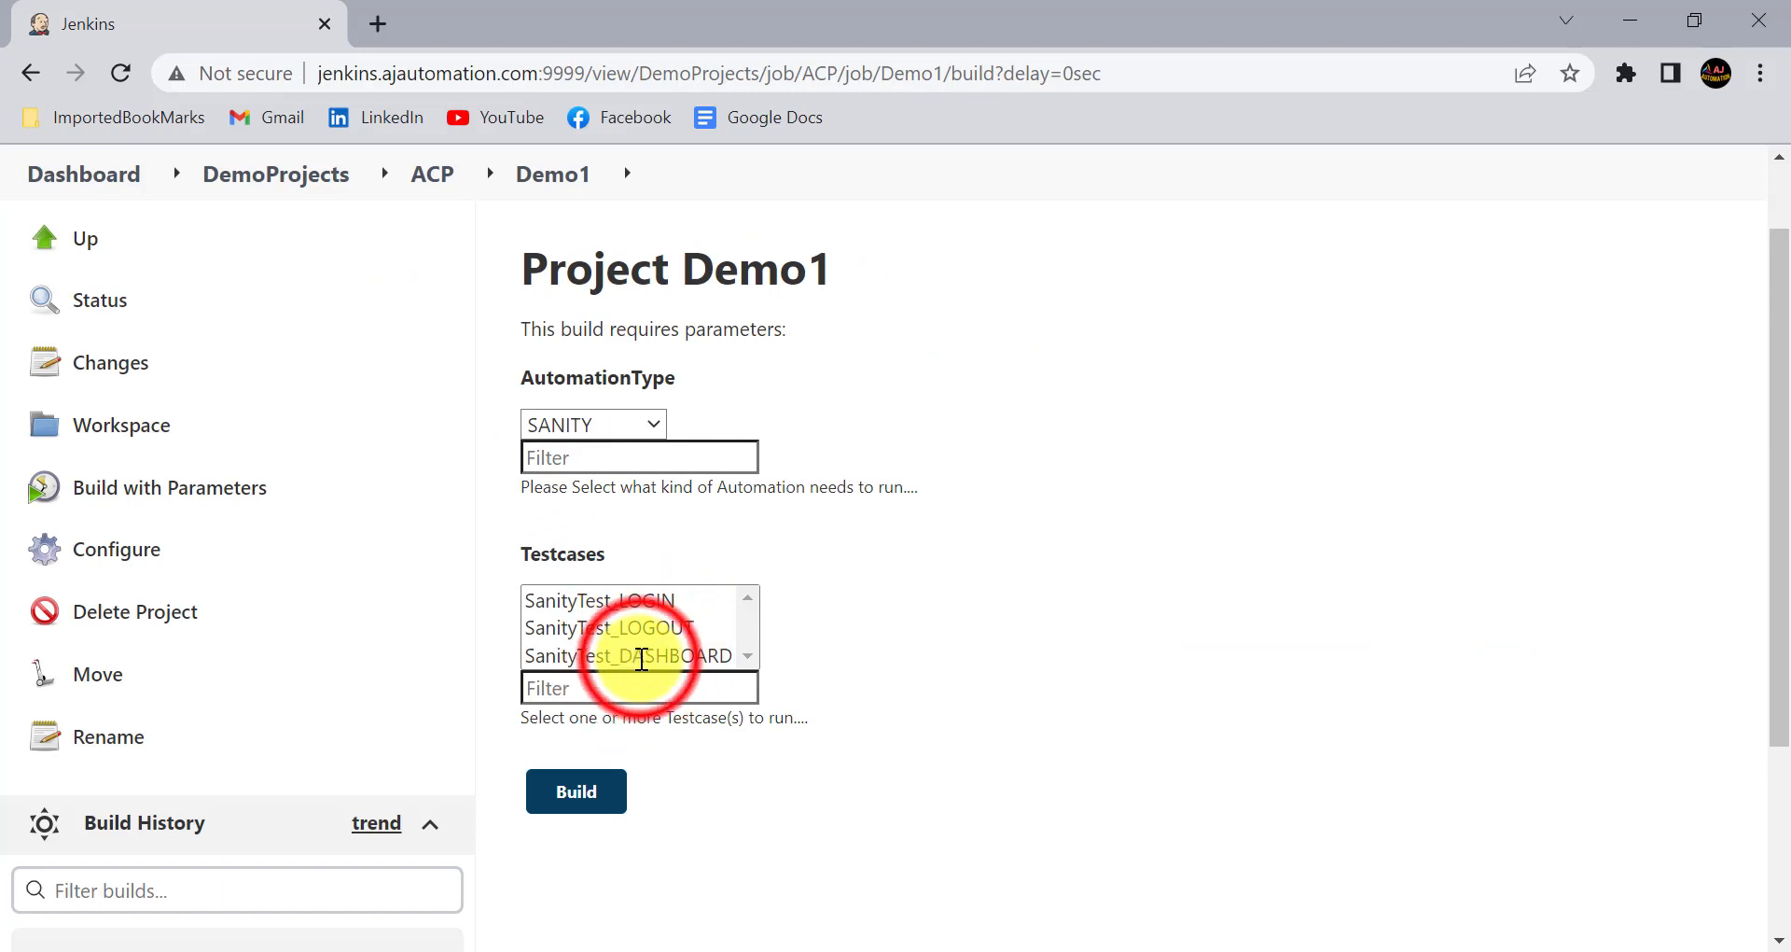
{"action": "left_click", "coordinate": [839, 621]}
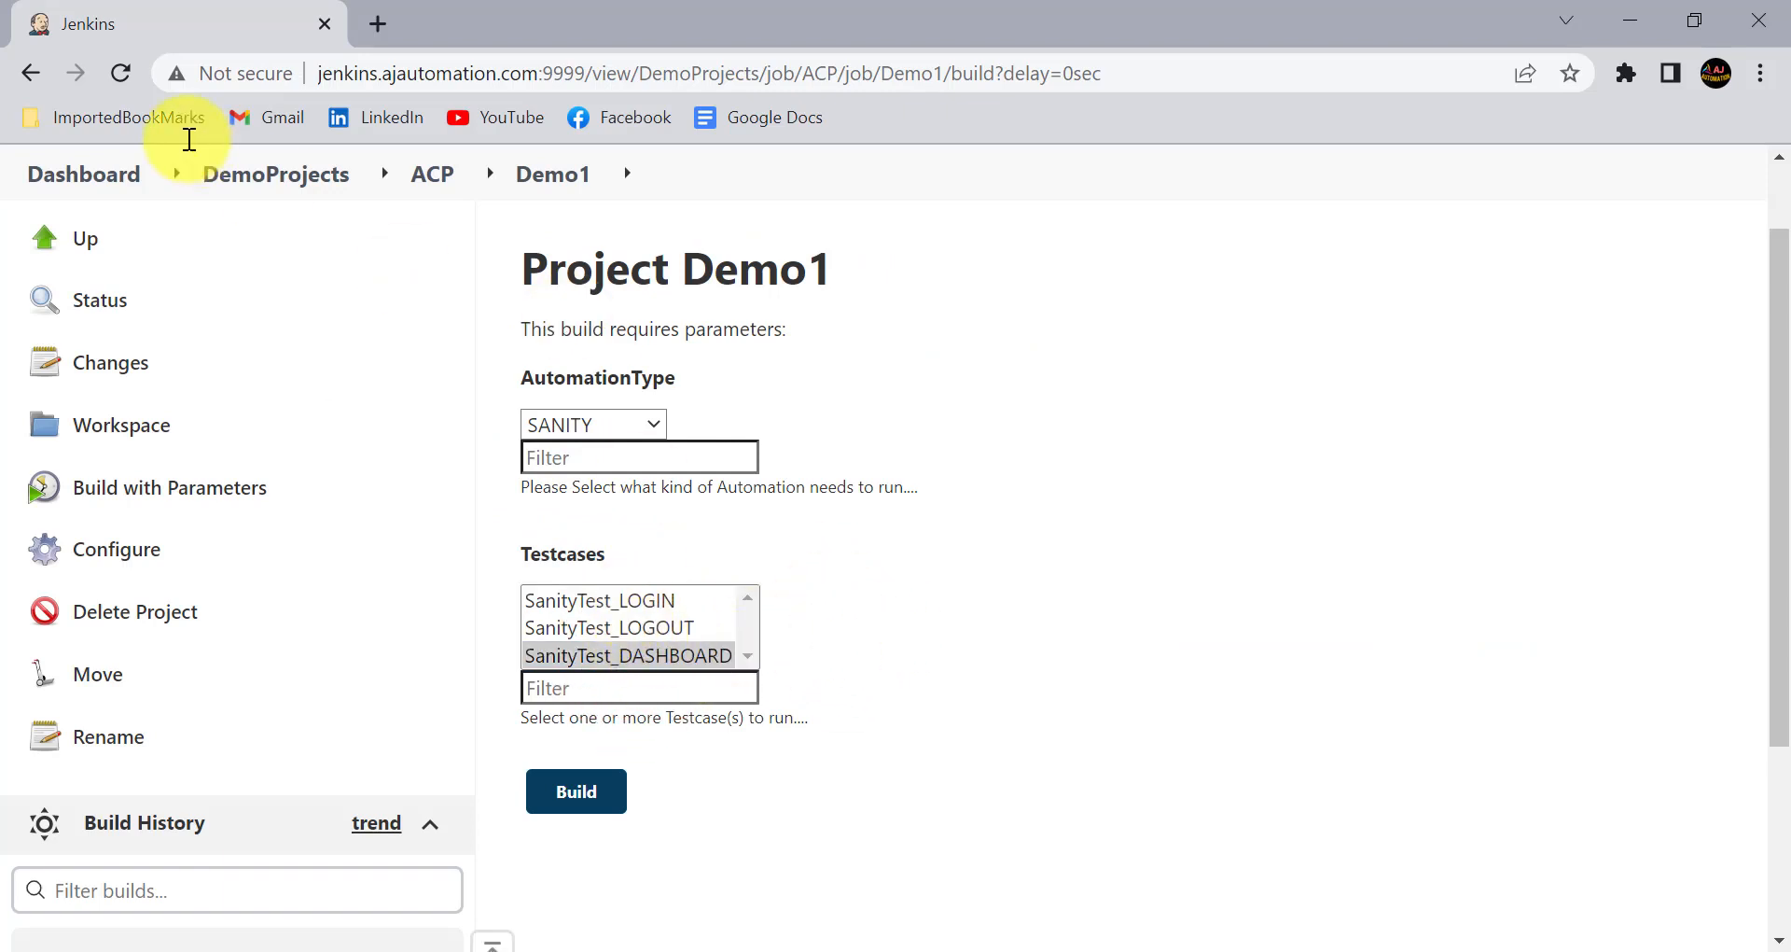
{"action": "left_click", "coordinate": [120, 75]}
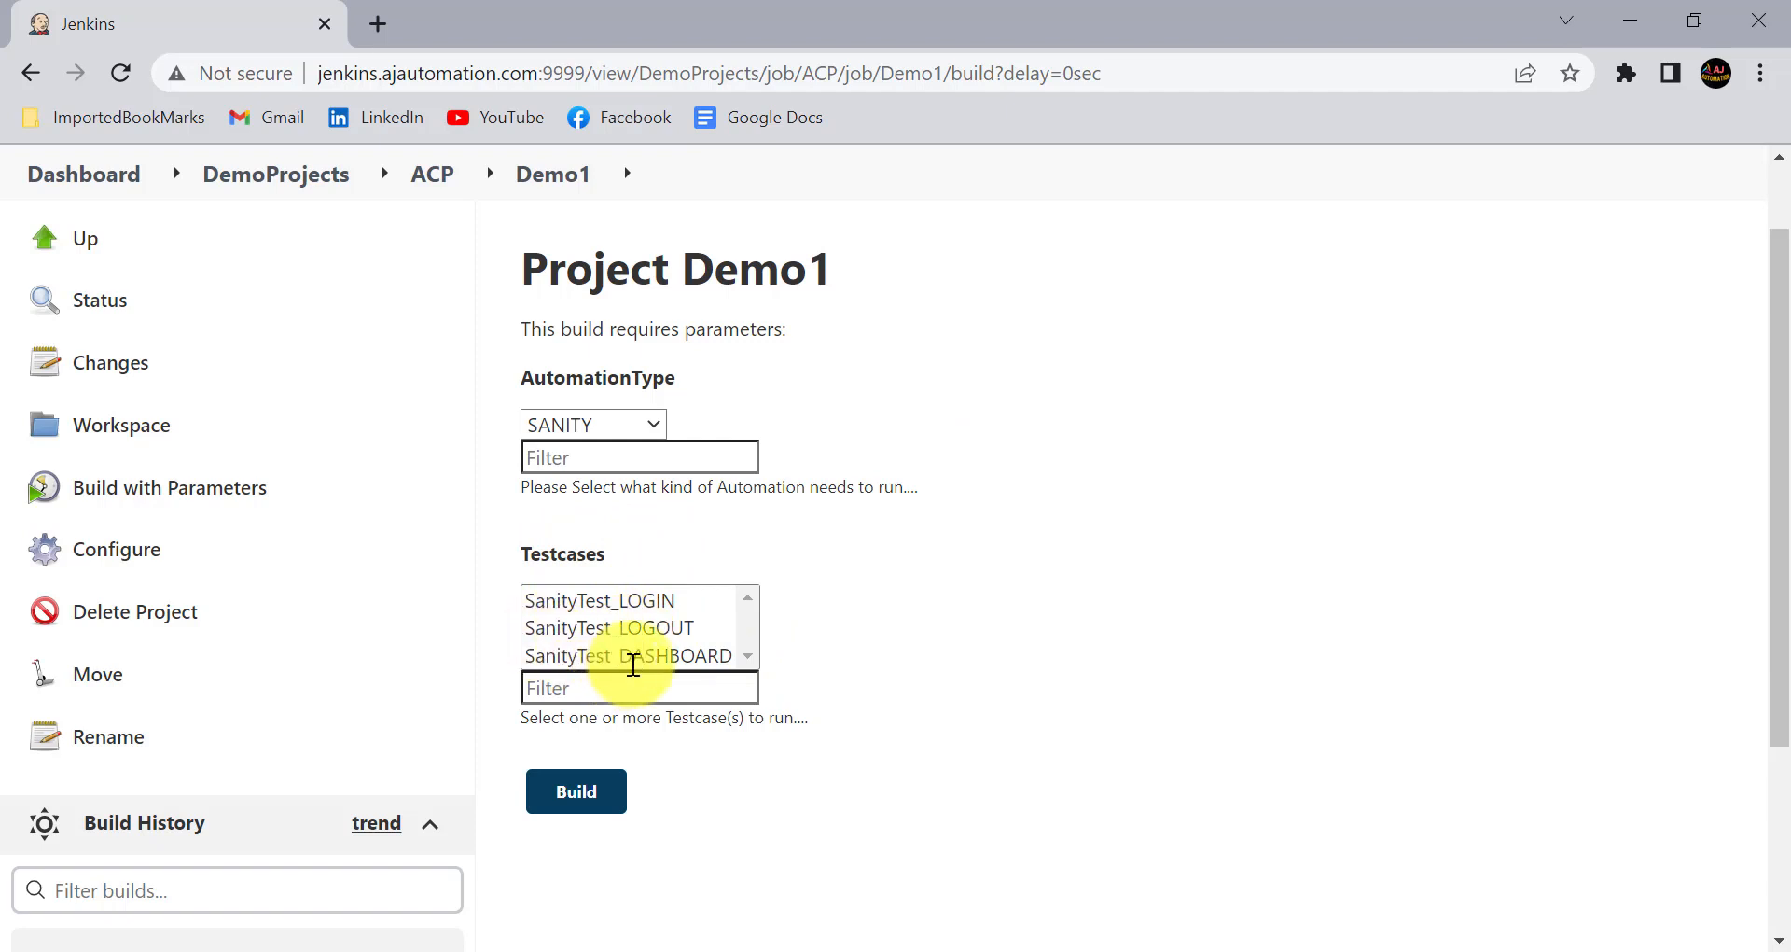
- Test selecting all three Sanity testcases together in Testcases, and each one individually
{"action": "left_click", "coordinate": [640, 600]}
{"action": "left_click_drag", "start_coordinate": [632, 630], "coordinate": [639, 659]}
{"action": "left_click", "coordinate": [927, 584]}
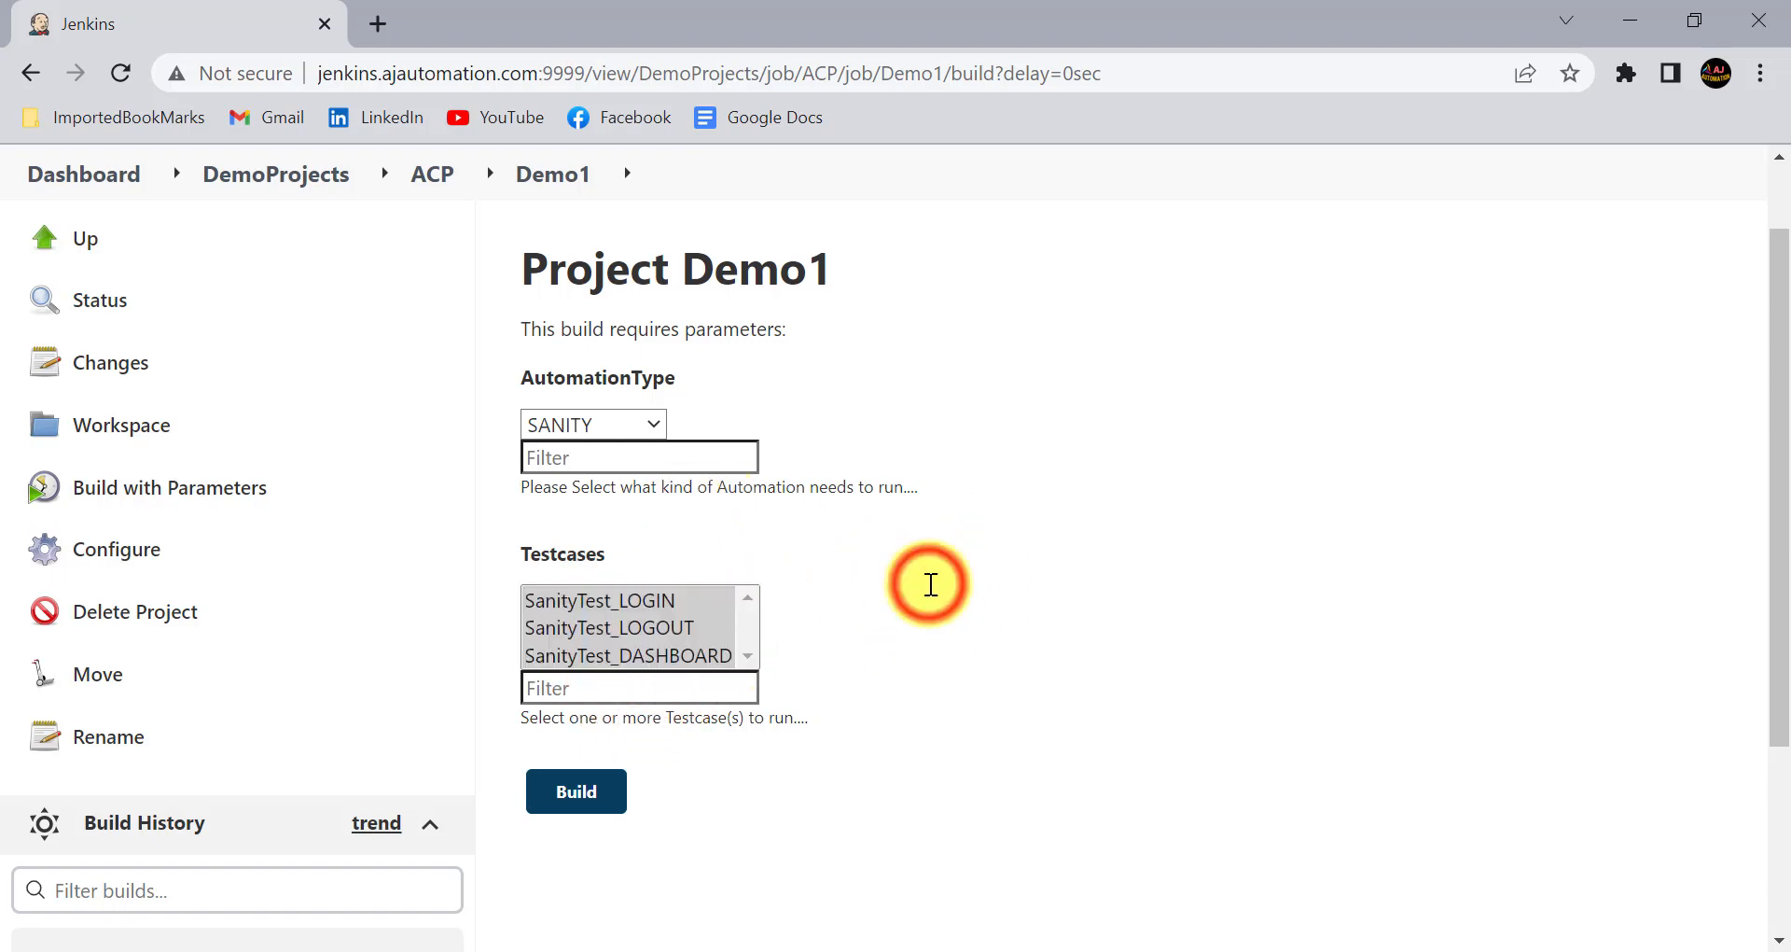
{"action": "left_click", "coordinate": [653, 602]}
{"action": "left_click", "coordinate": [634, 623]}
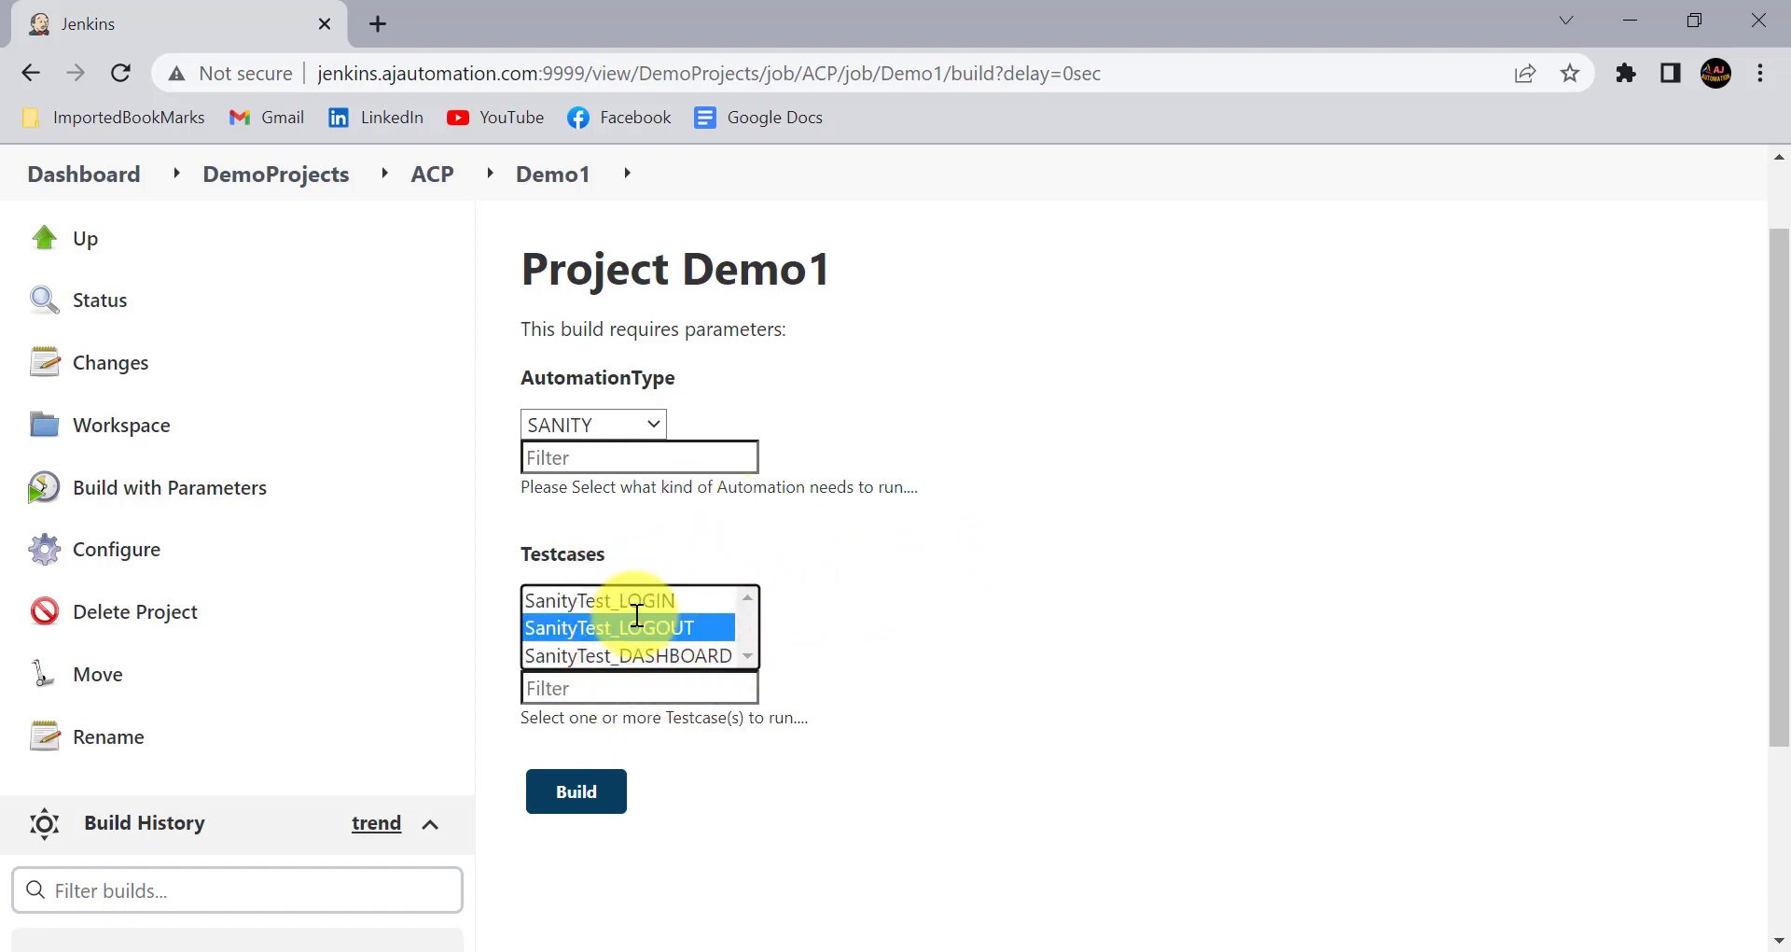
{"action": "left_click", "coordinate": [681, 654]}
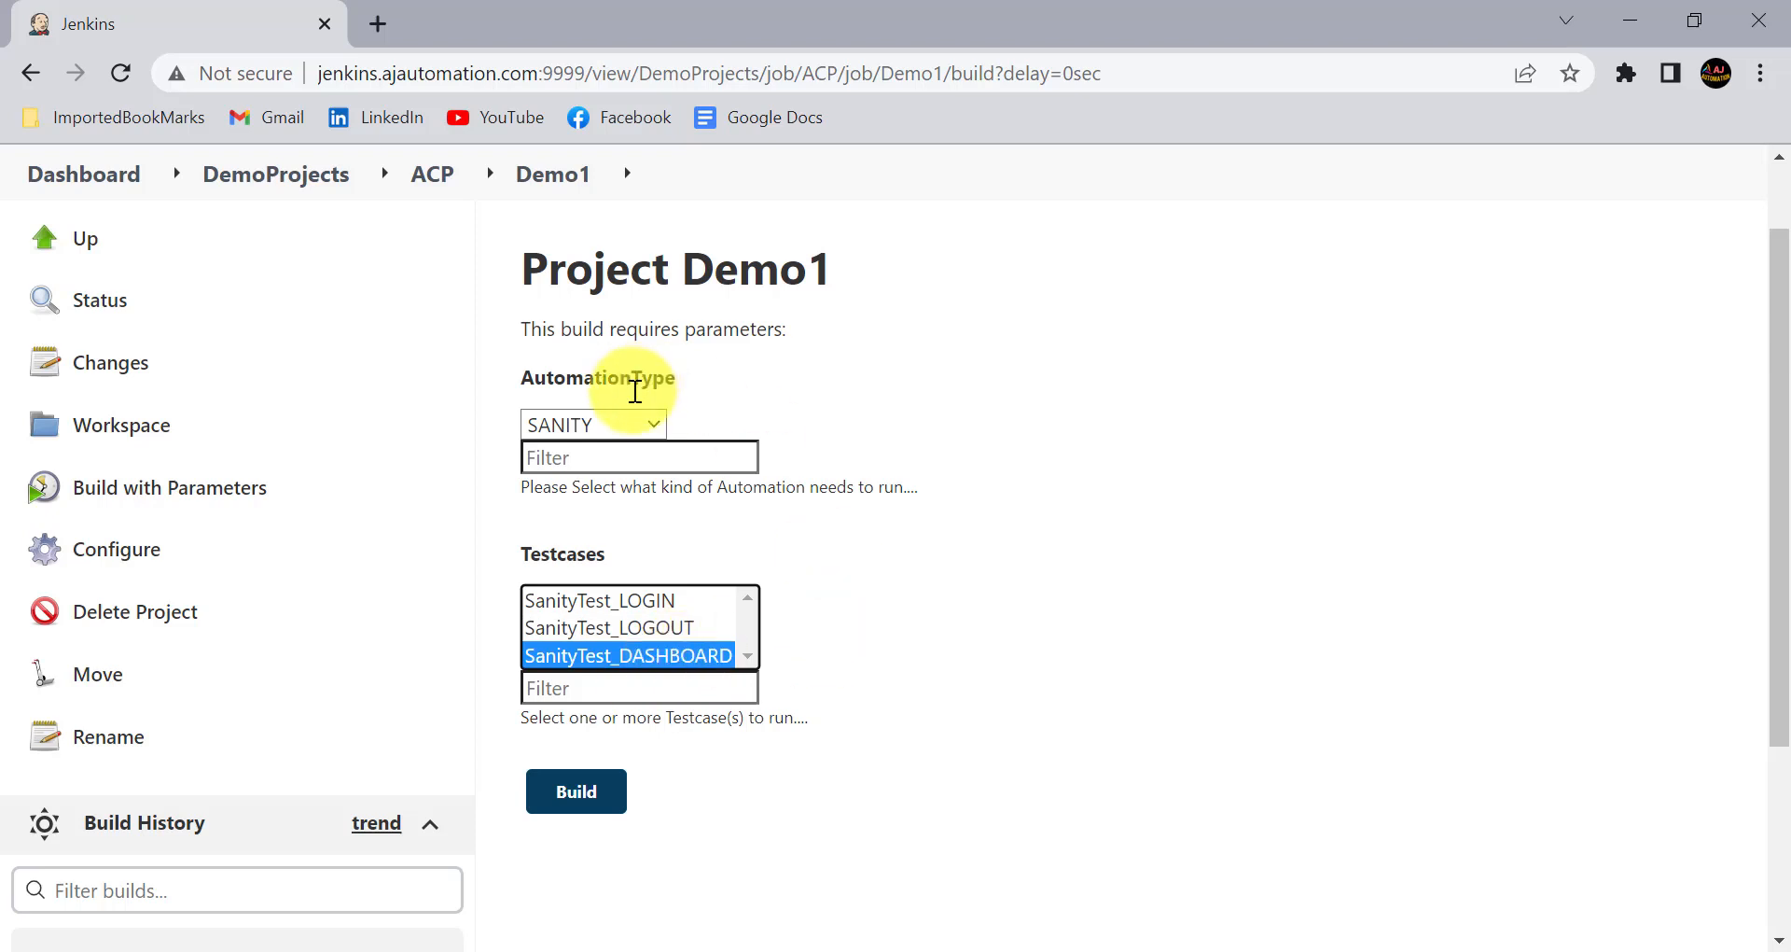
- Open the Demo1 configuration and append ":selected" to 'SanityTest_DASHBOARD' in the Testcases Groovy script
{"action": "left_click", "coordinate": [101, 544]}
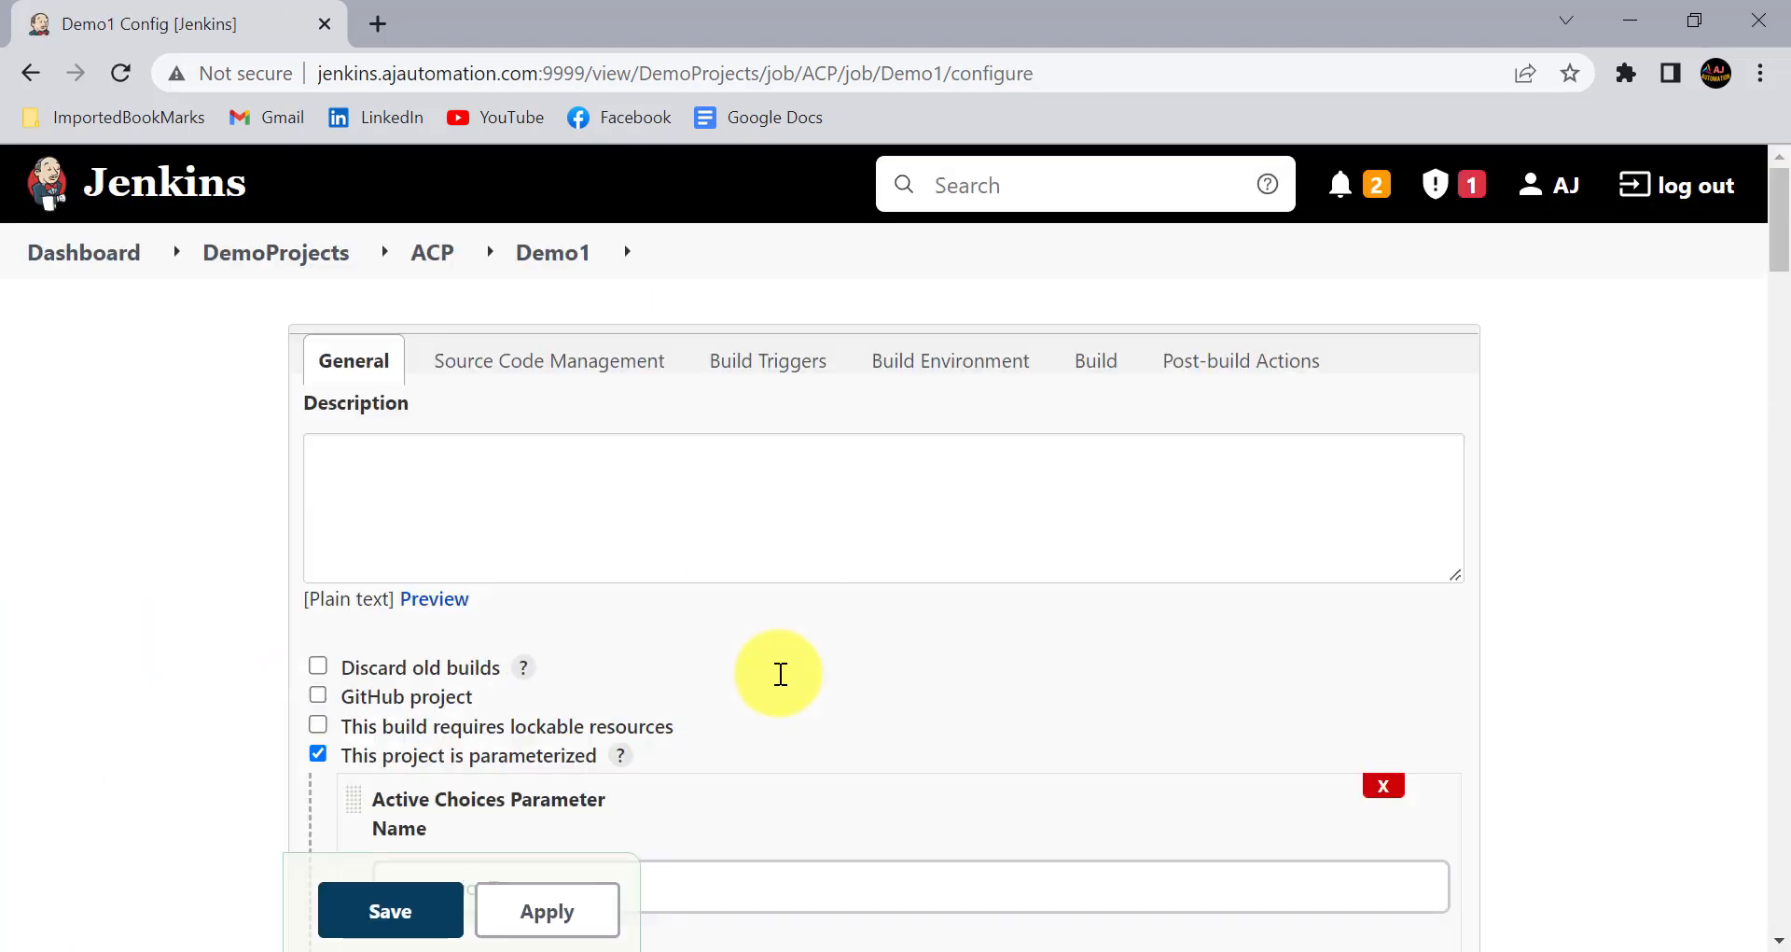
{"action": "scroll", "coordinate": [562, 681], "scroll_direction": "down", "scroll_amount": 10}
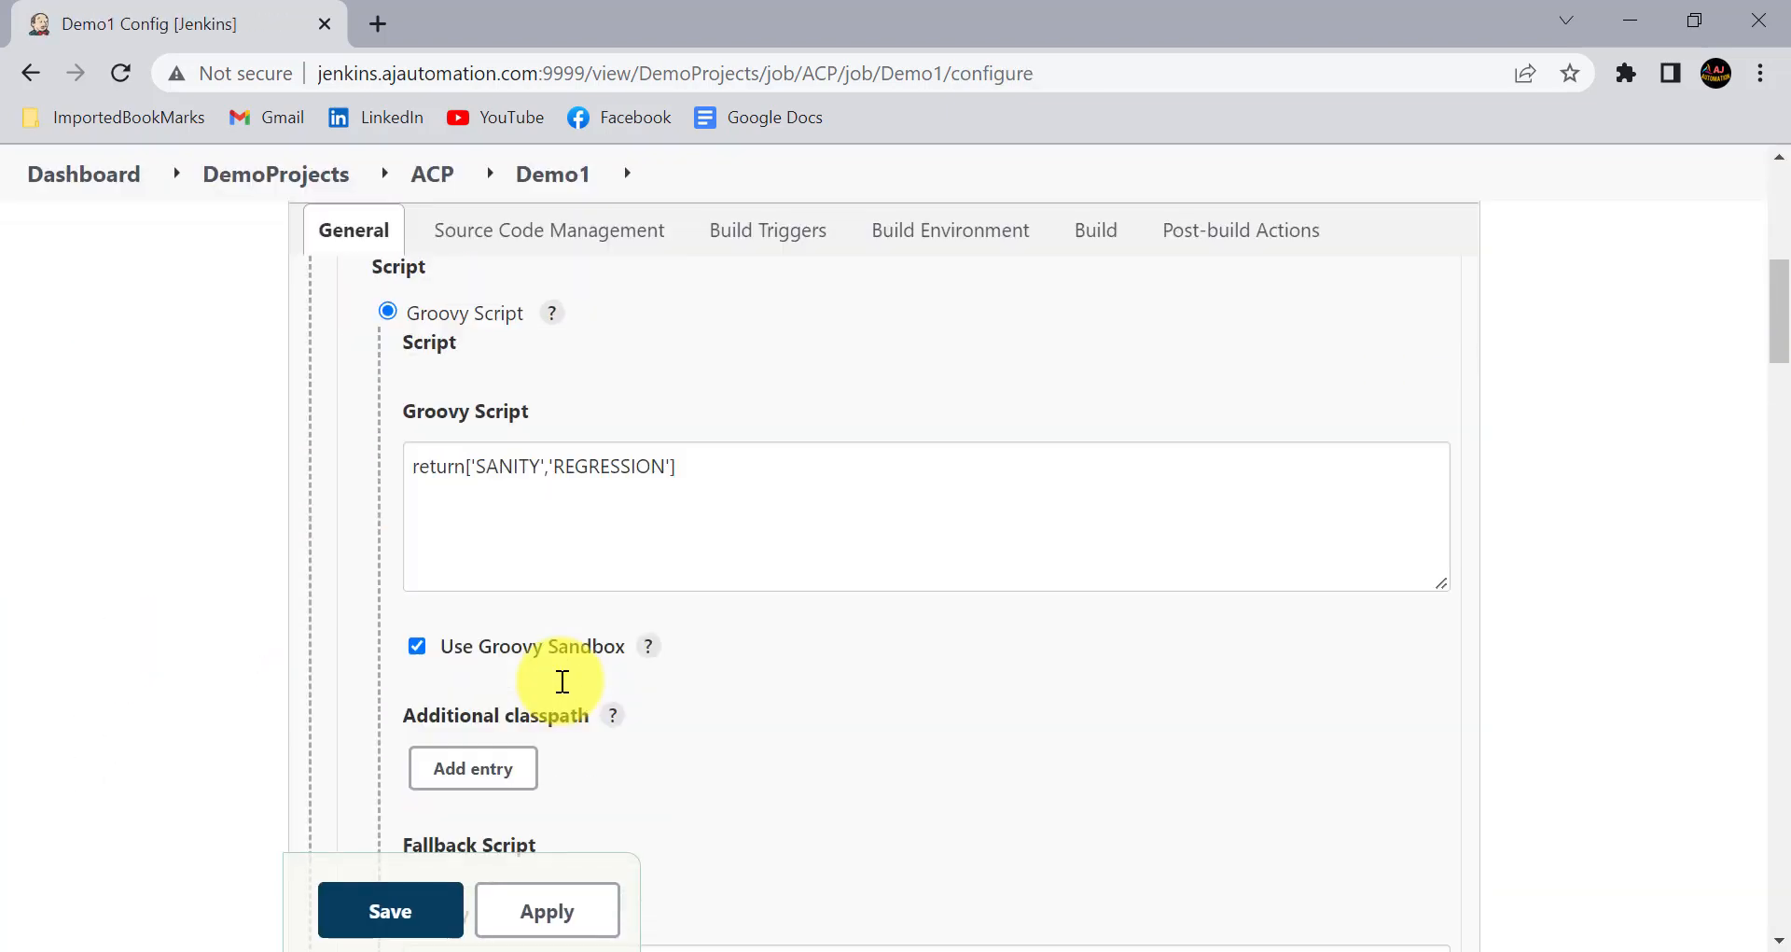
{"action": "scroll", "coordinate": [563, 681], "scroll_direction": "down", "scroll_amount": 7}
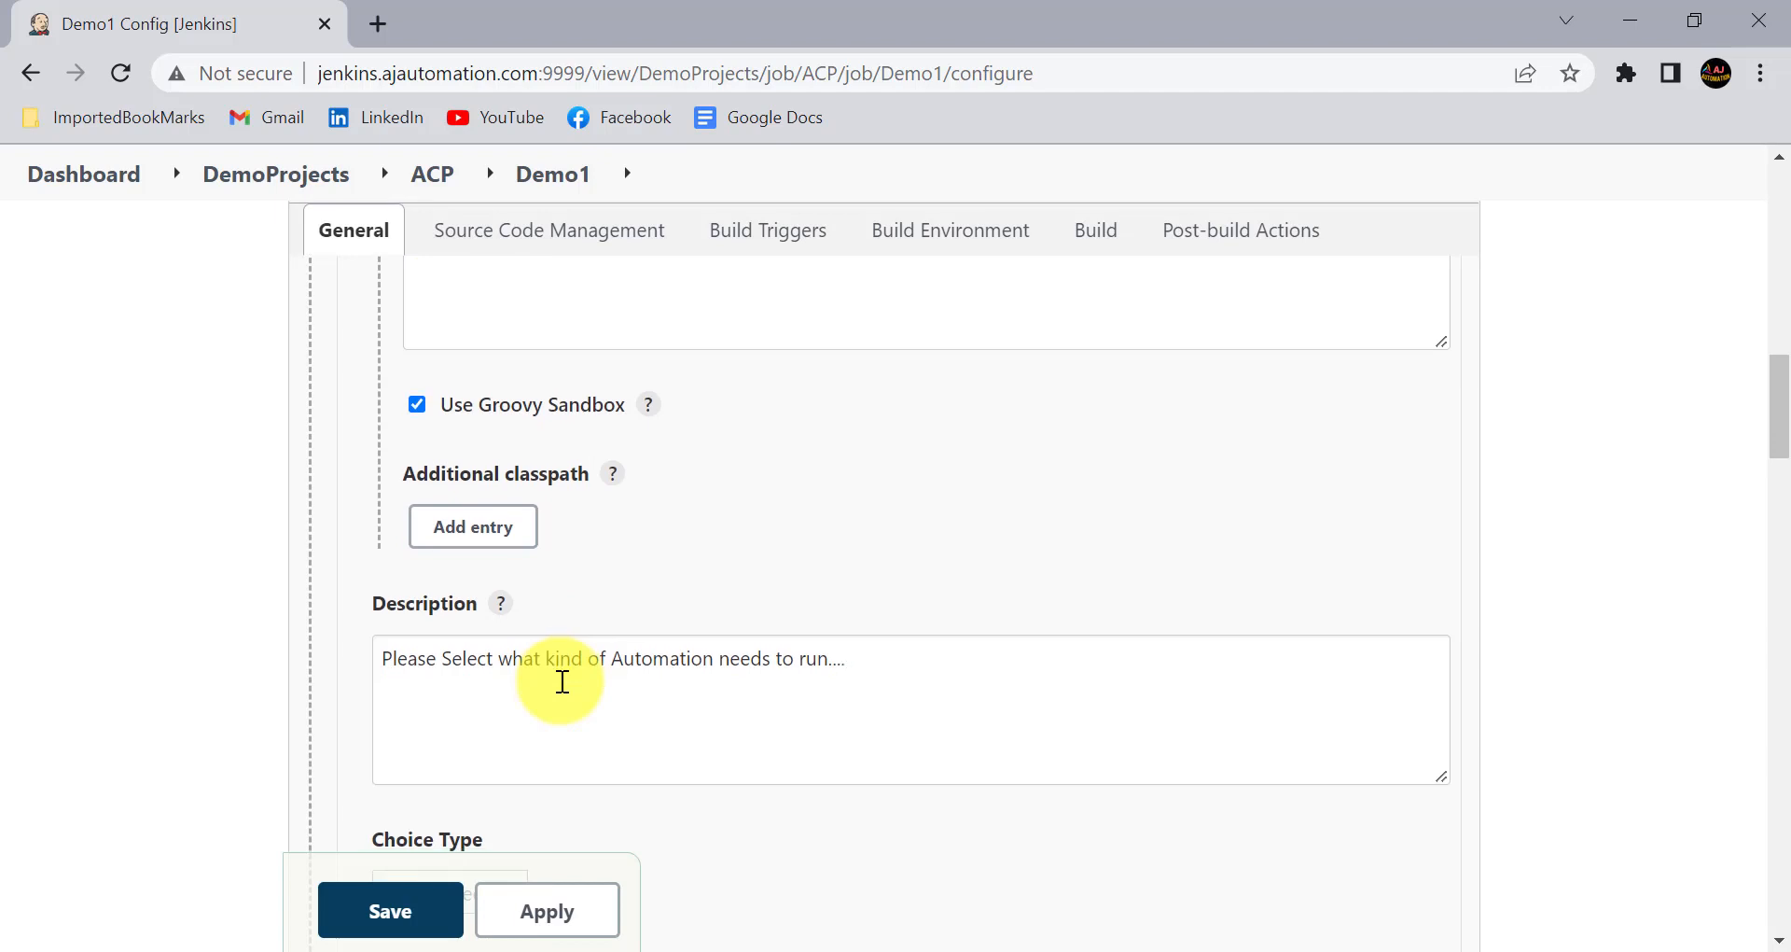
{"action": "scroll", "coordinate": [563, 681], "scroll_direction": "down", "scroll_amount": 4}
{"action": "scroll", "coordinate": [562, 681], "scroll_direction": "down", "scroll_amount": 6}
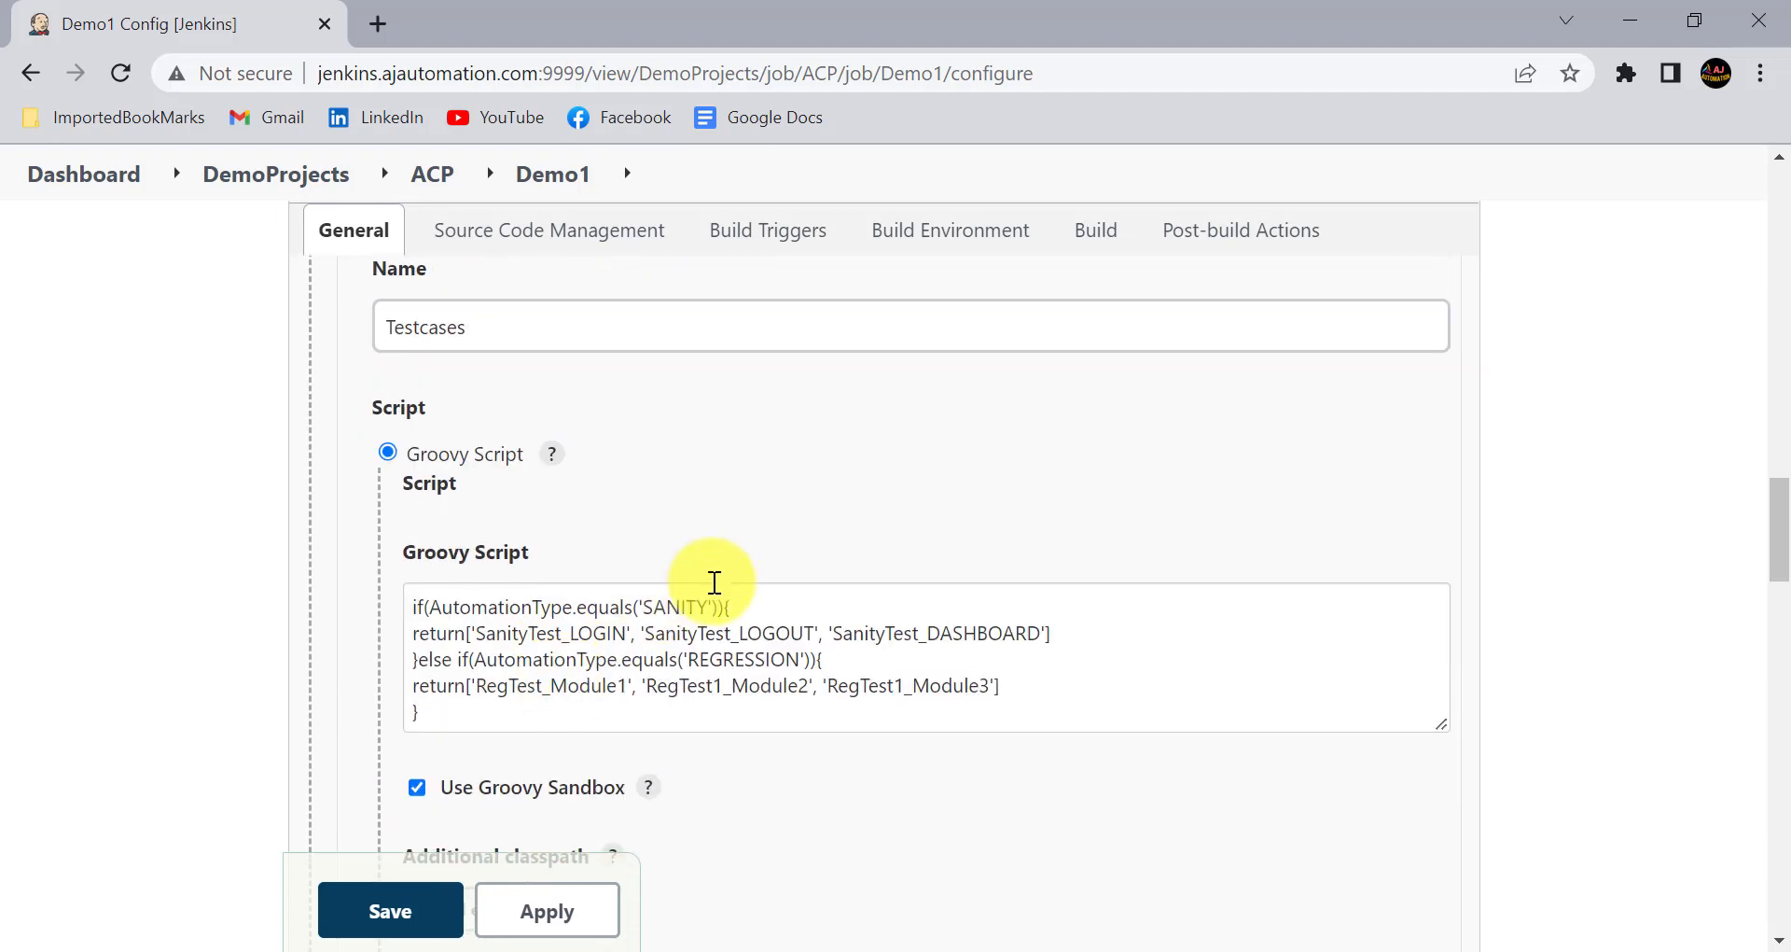
{"action": "left_click", "coordinate": [630, 644]}
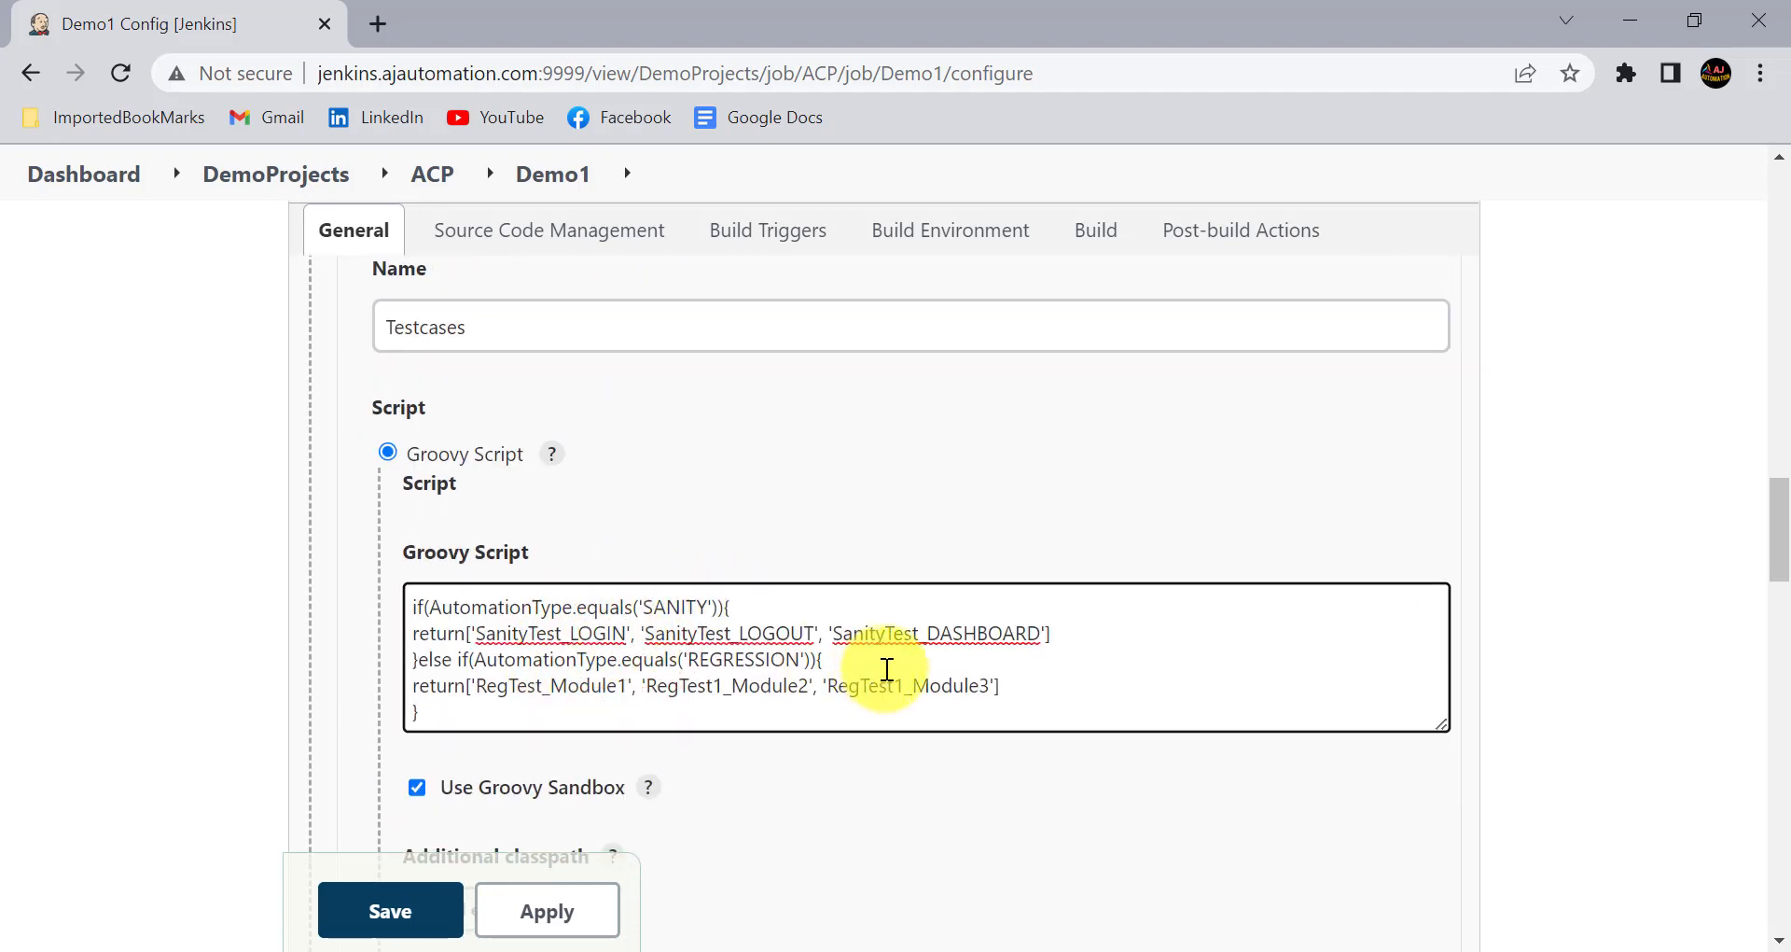
{"action": "left_click", "coordinate": [1034, 638]}
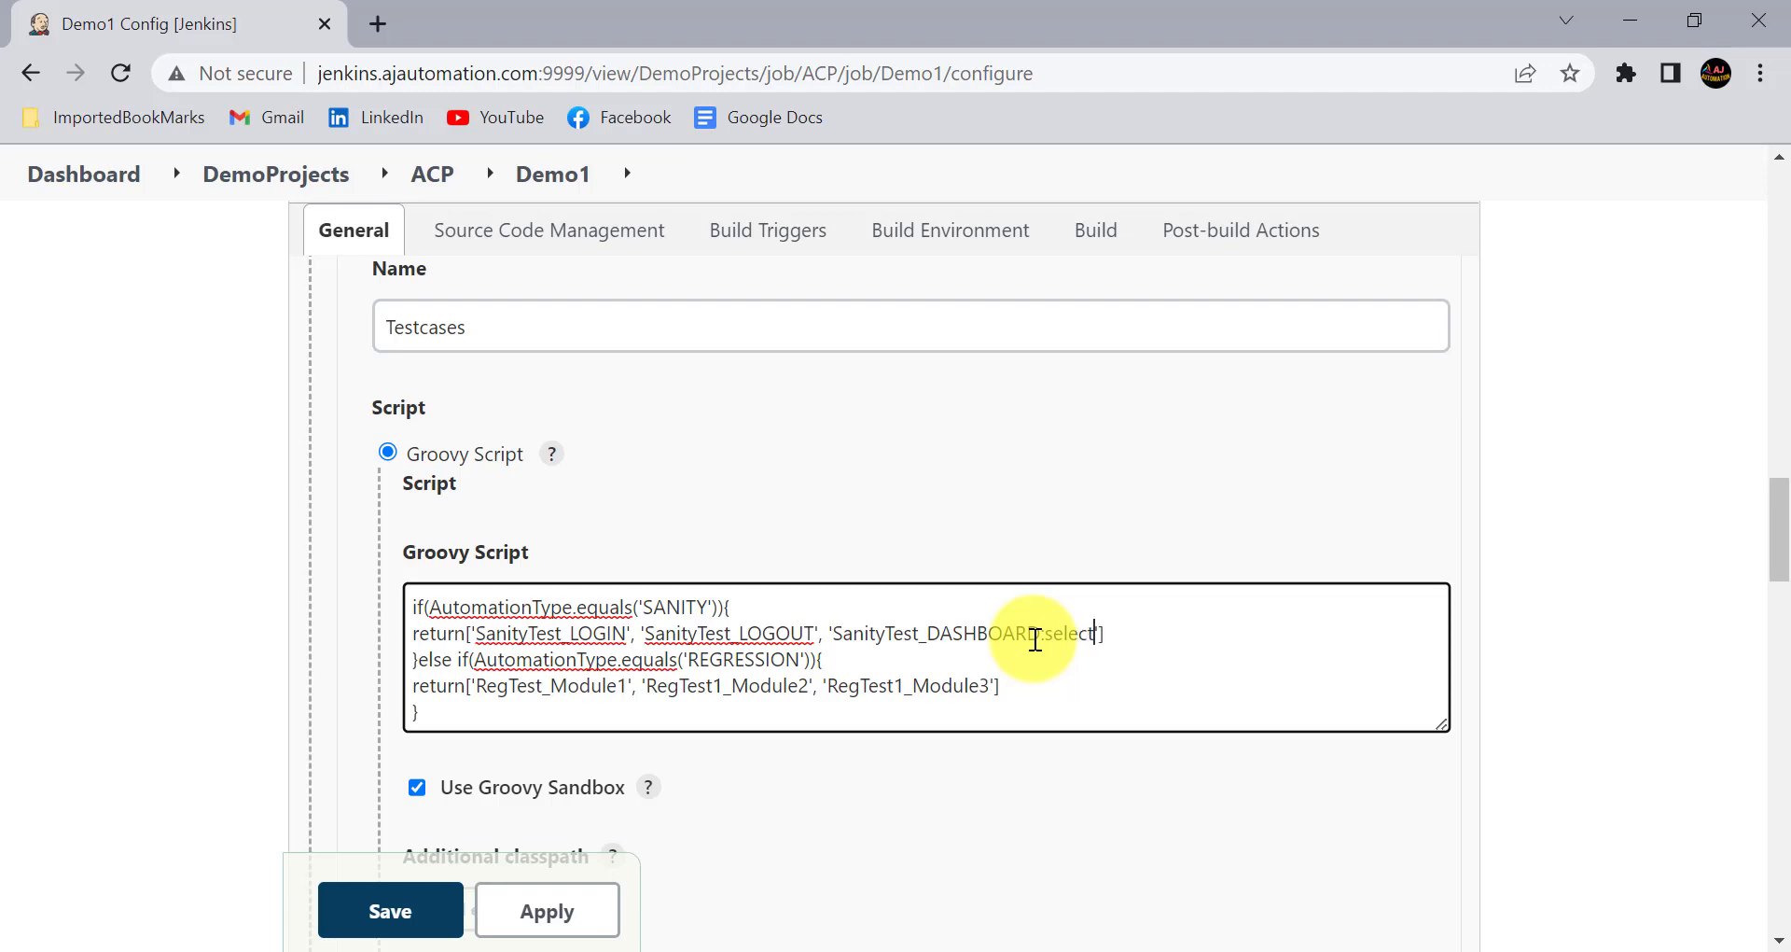
{"action": "left_click", "coordinate": [1124, 663]}
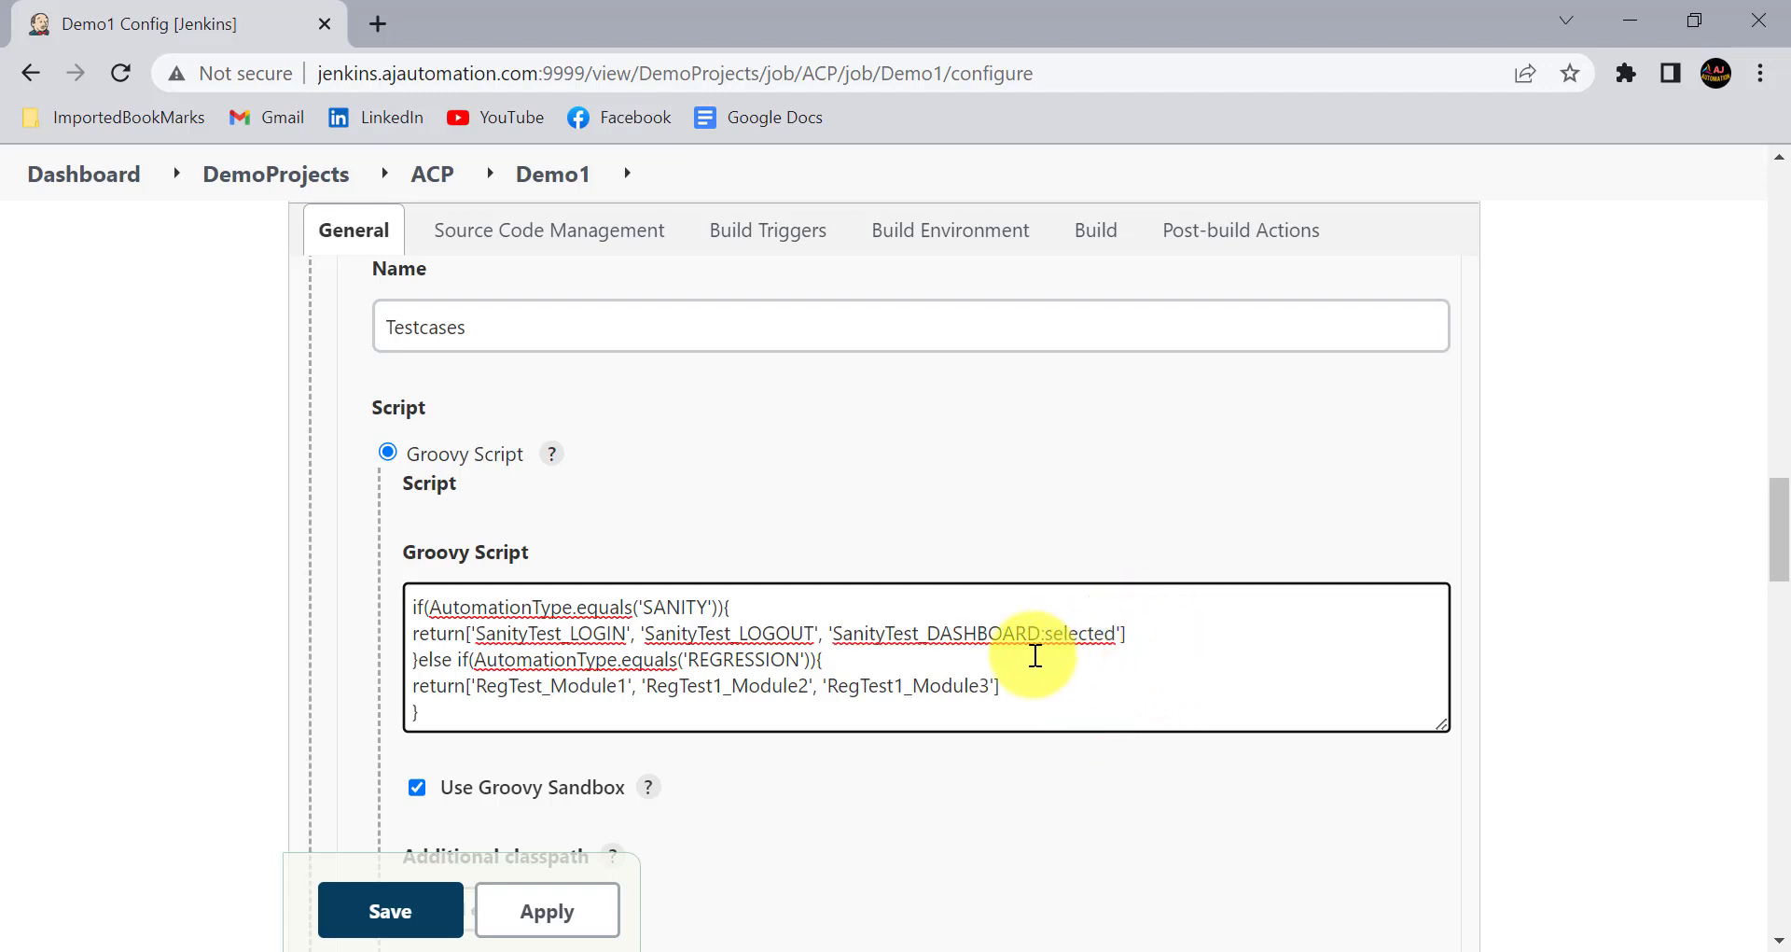
- Apply and save the Demo1 job configuration with the default-selection script
{"action": "mouse_move", "coordinate": [828, 612]}
{"action": "left_mouse_down"}
{"action": "mouse_move", "coordinate": [891, 656]}
{"action": "mouse_move", "coordinate": [1037, 665]}
{"action": "left_mouse_up"}
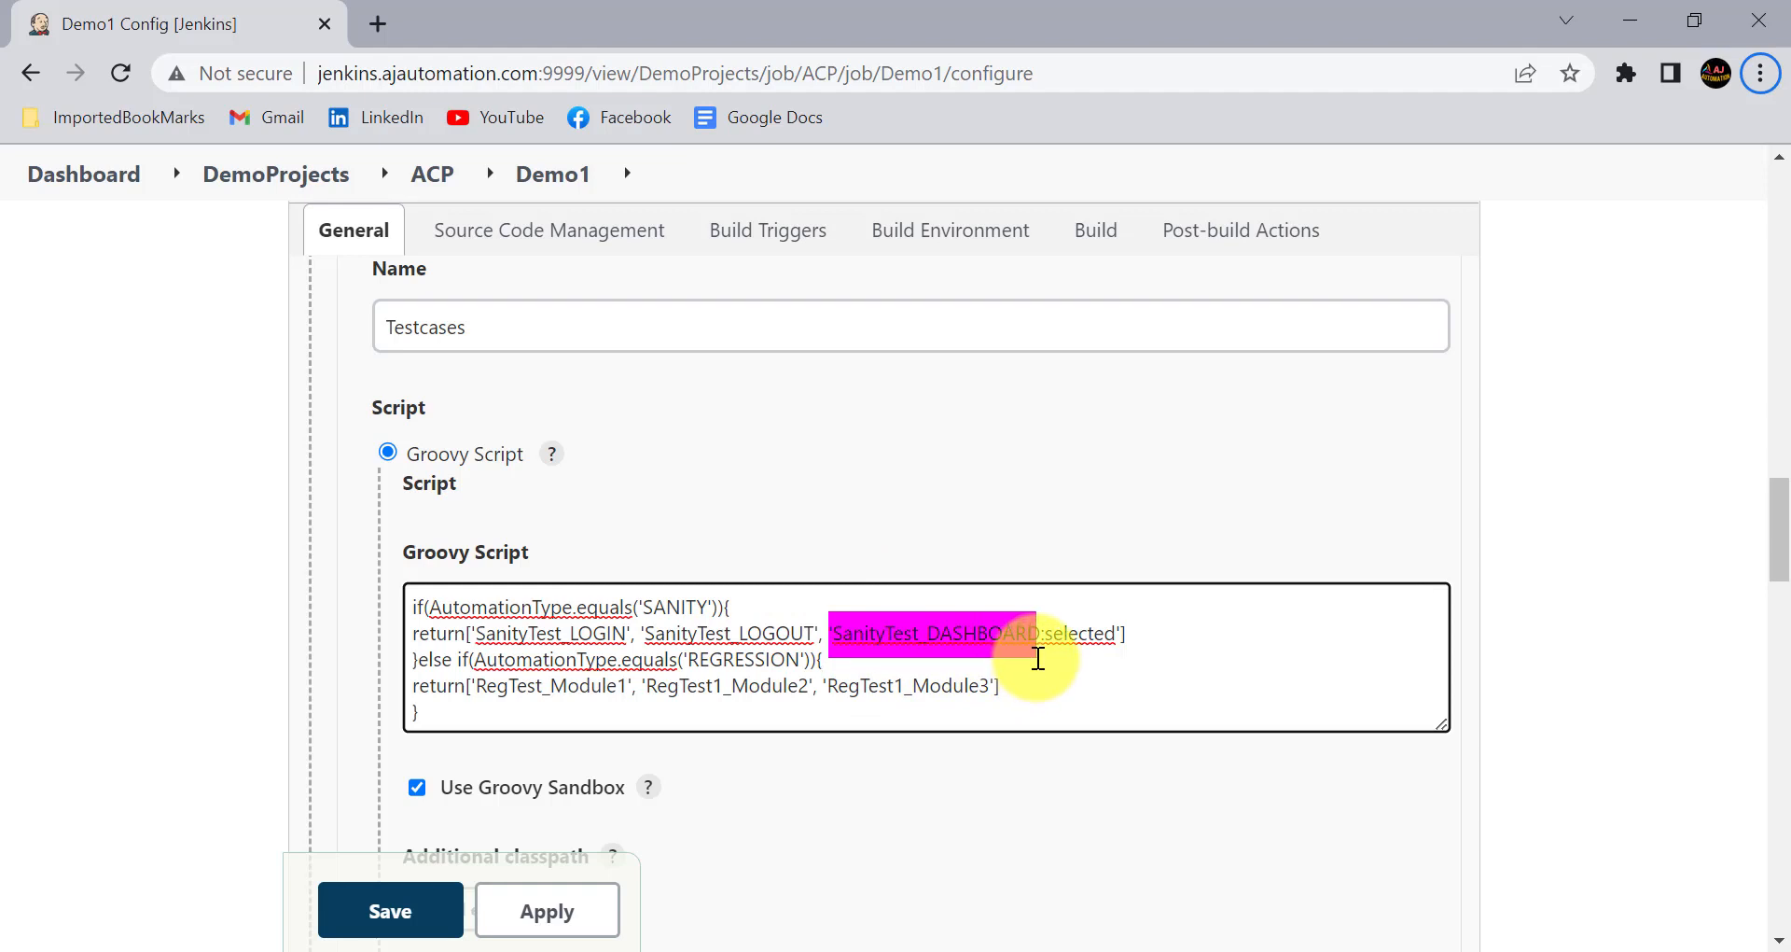
{"action": "left_click_drag", "start_coordinate": [1044, 614], "coordinate": [1130, 665]}
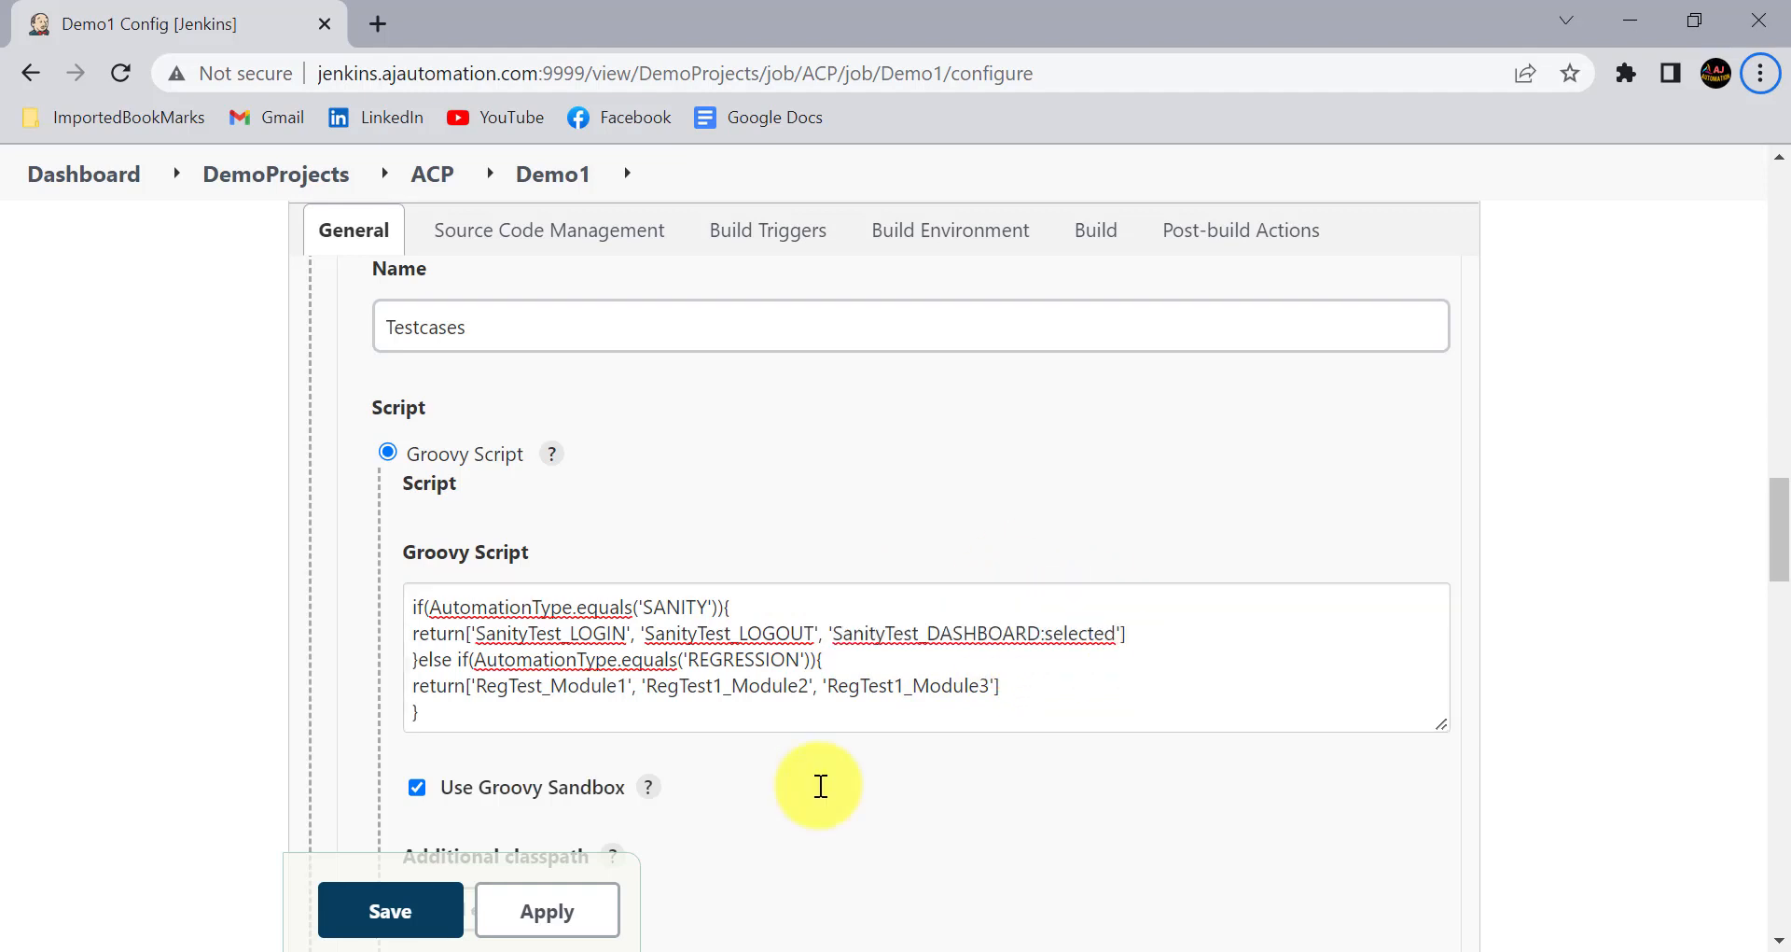
{"action": "left_click", "coordinate": [512, 907]}
{"action": "left_click", "coordinate": [382, 905]}
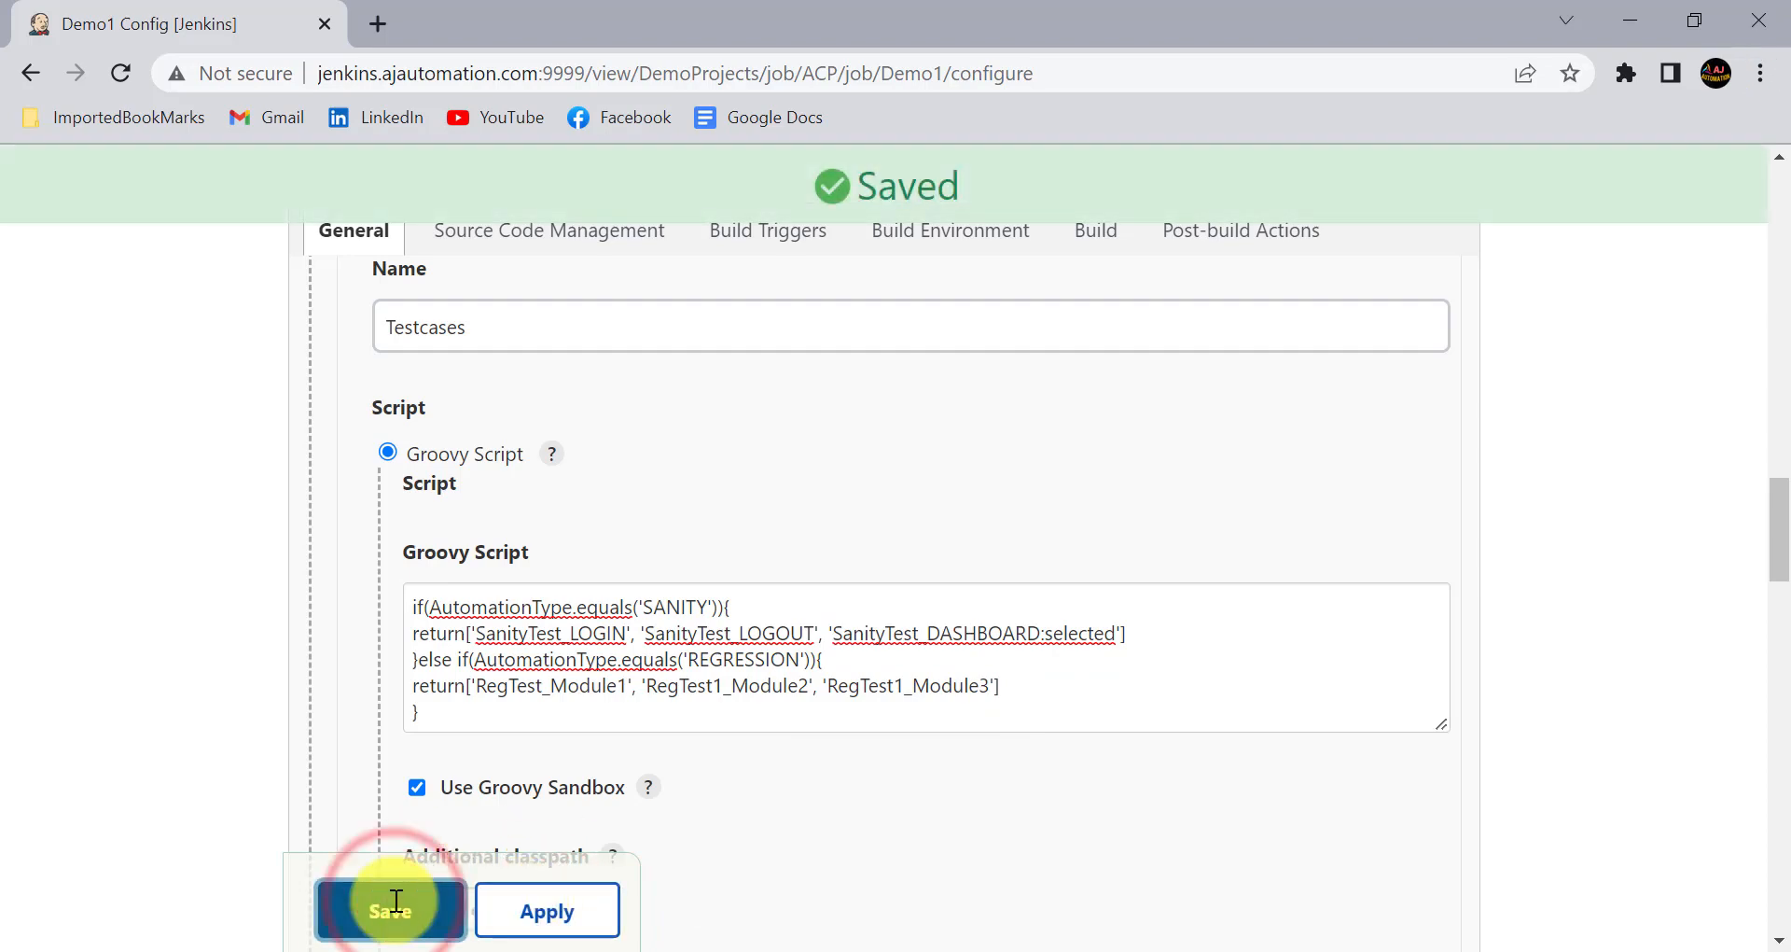
- Open Demo1's Build with Parameters page and check which testcase is selected by default
{"action": "left_click", "coordinate": [253, 563]}
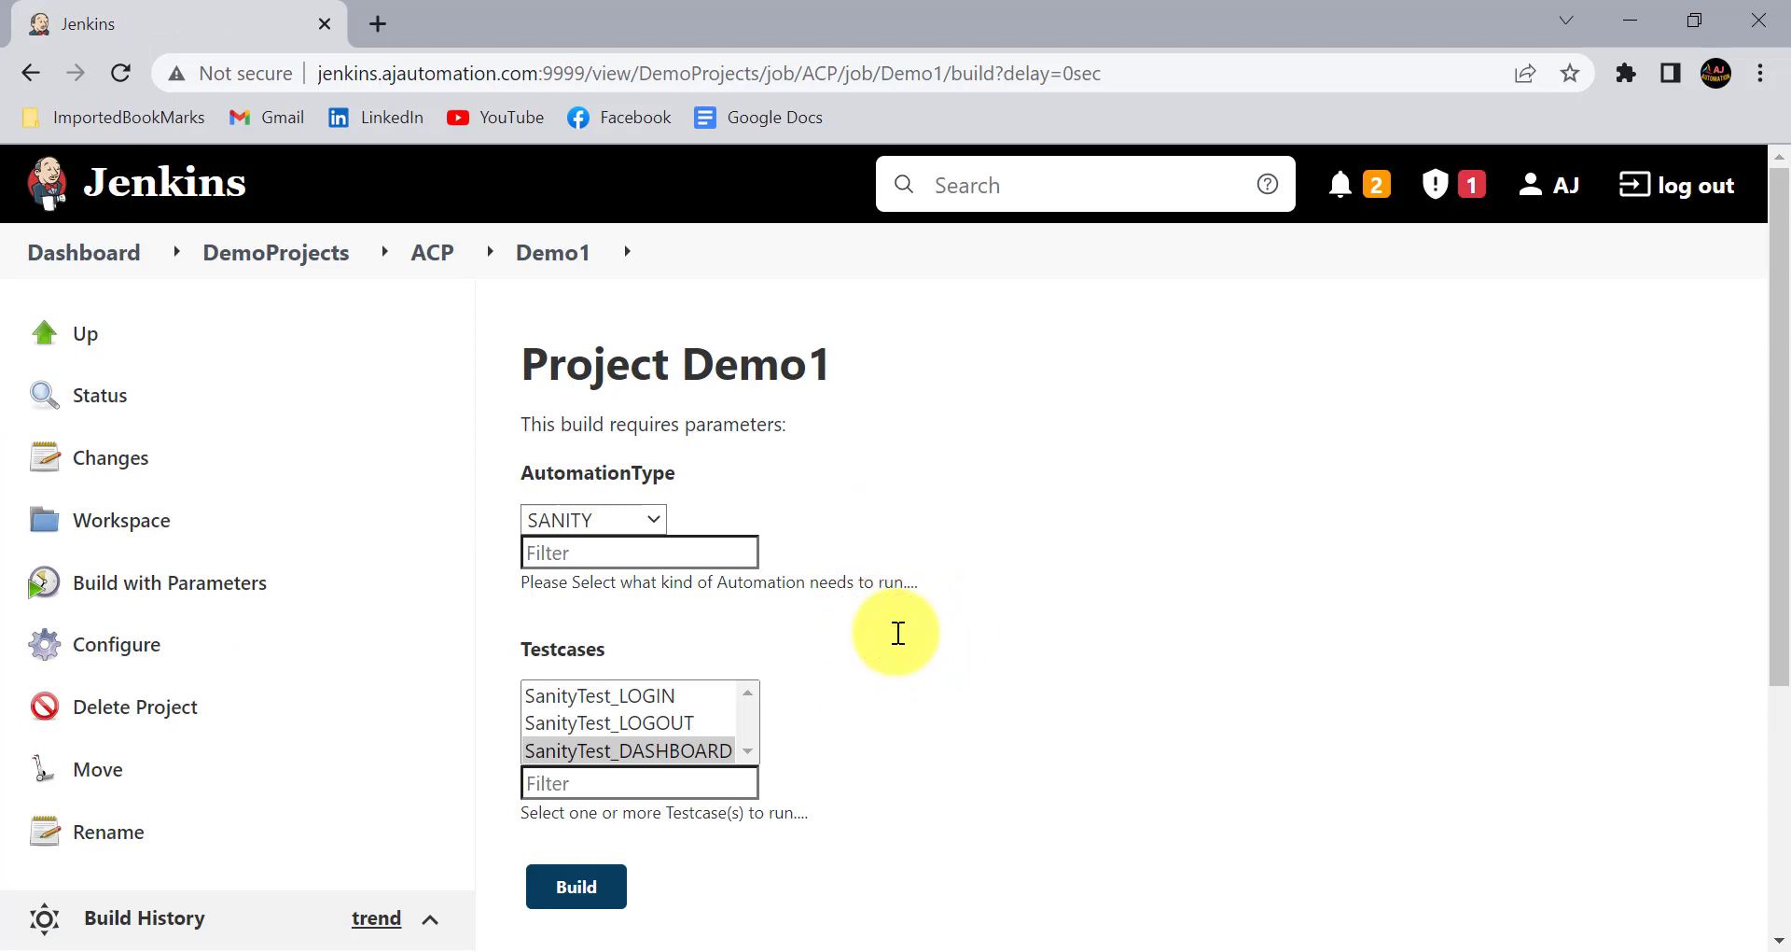
{"action": "scroll", "coordinate": [898, 632], "scroll_direction": "down", "scroll_amount": 2}
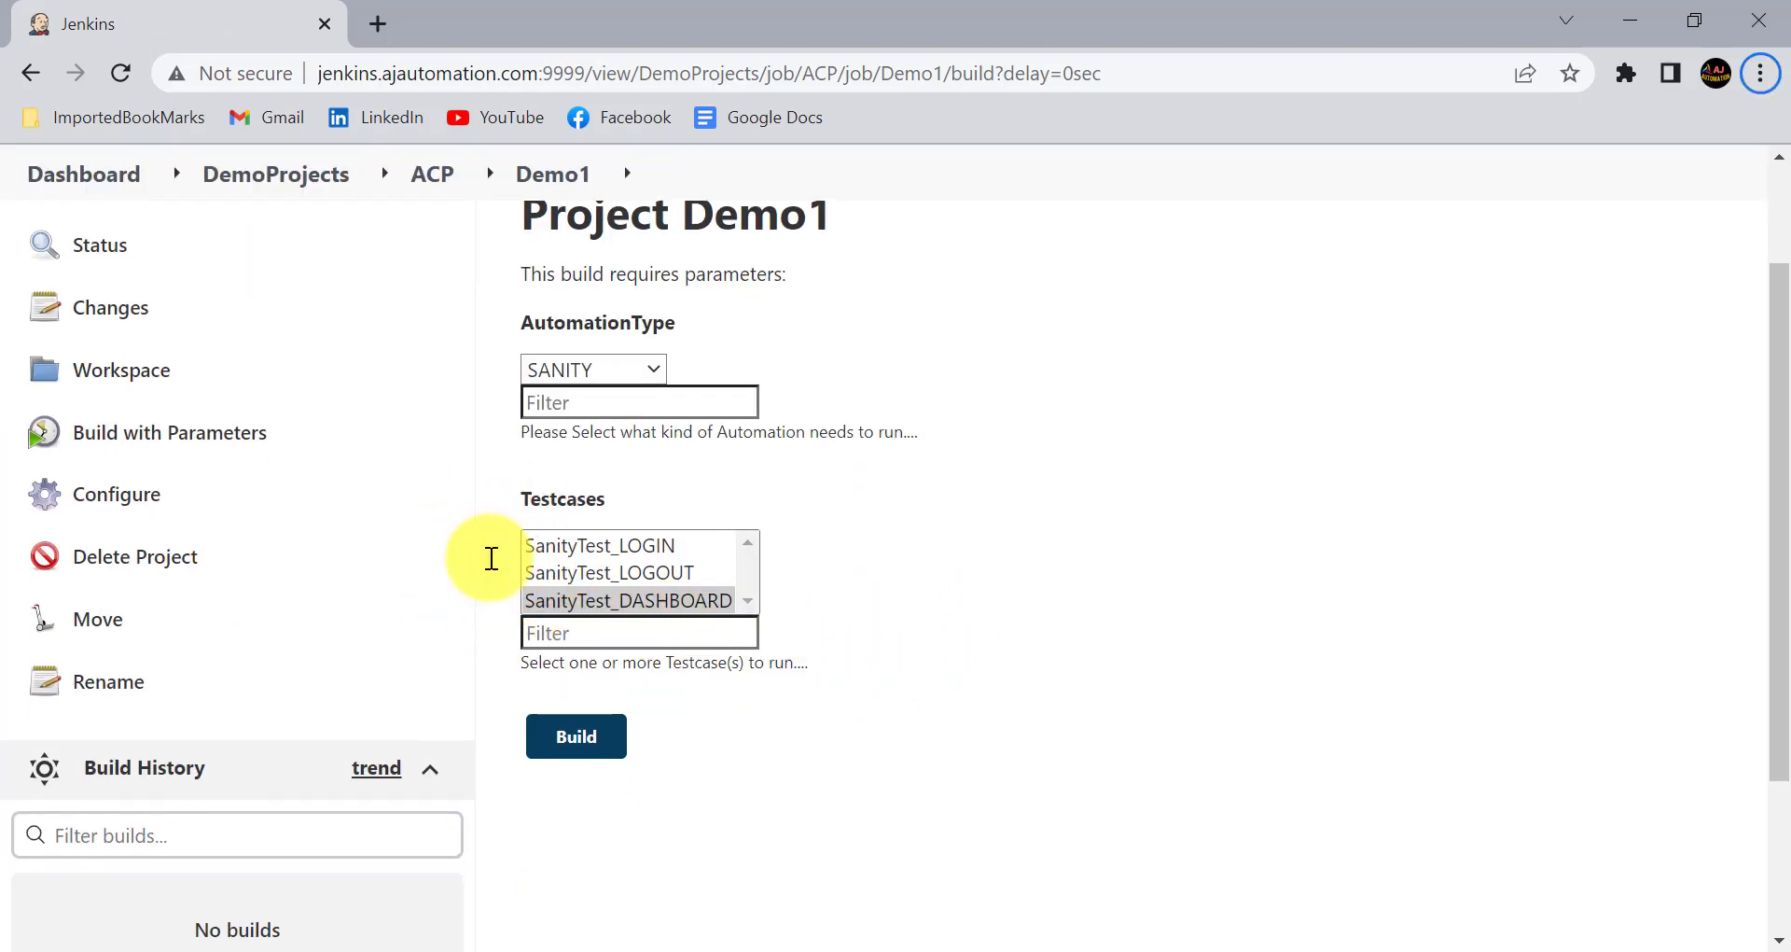
{"action": "left_click_drag", "start_coordinate": [488, 559], "coordinate": [784, 631]}
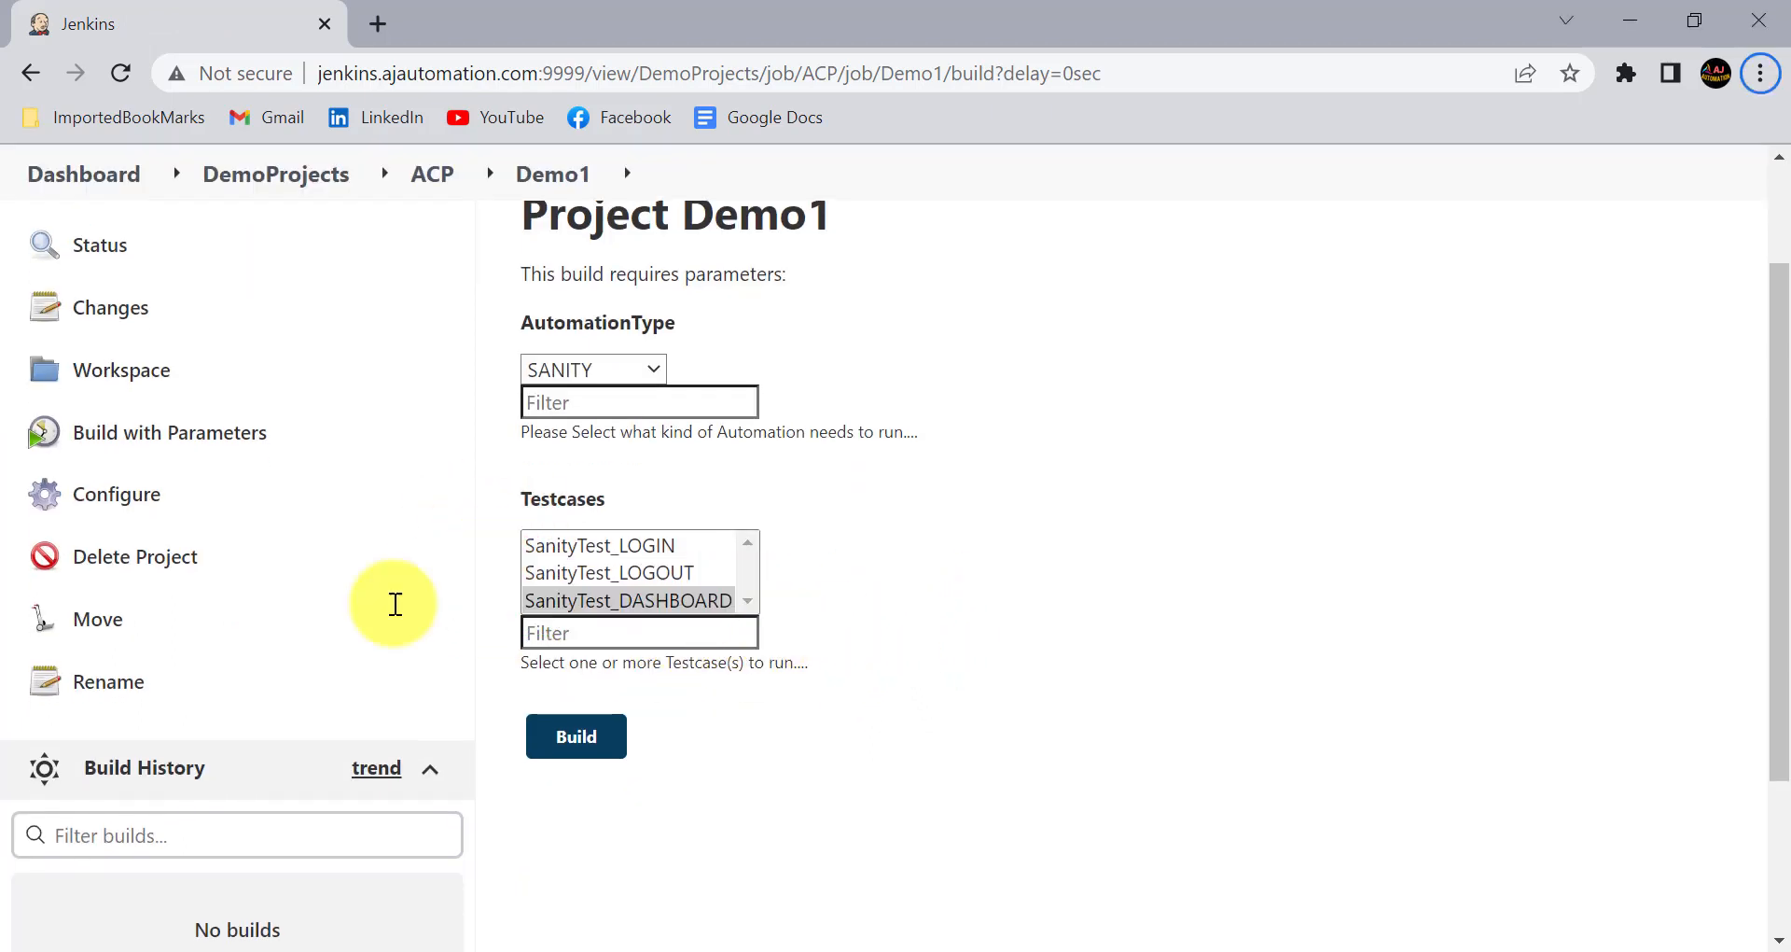
{"action": "scroll", "coordinate": [775, 252], "scroll_direction": "up", "scroll_amount": 2}
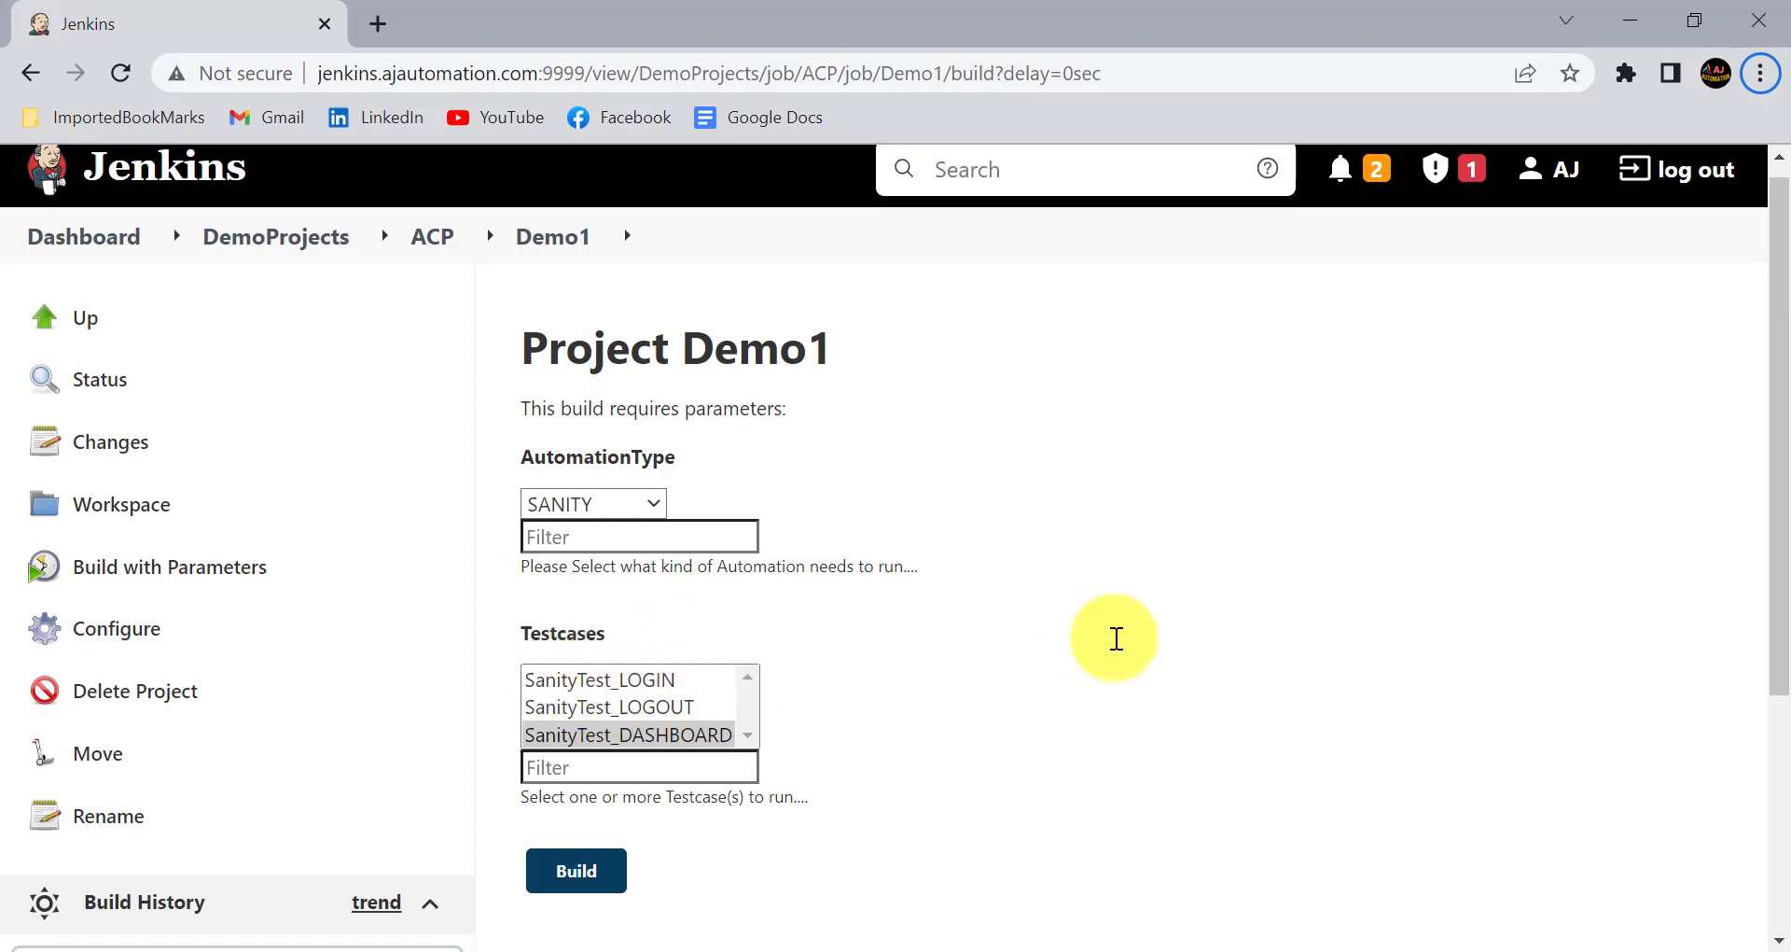
- Switch to Notepad to review the item on disabling parameter selection, and return to the Testcases list in the browser
{"action": "key", "text": "alt+Tab"}
{"action": "key", "text": "alt"}
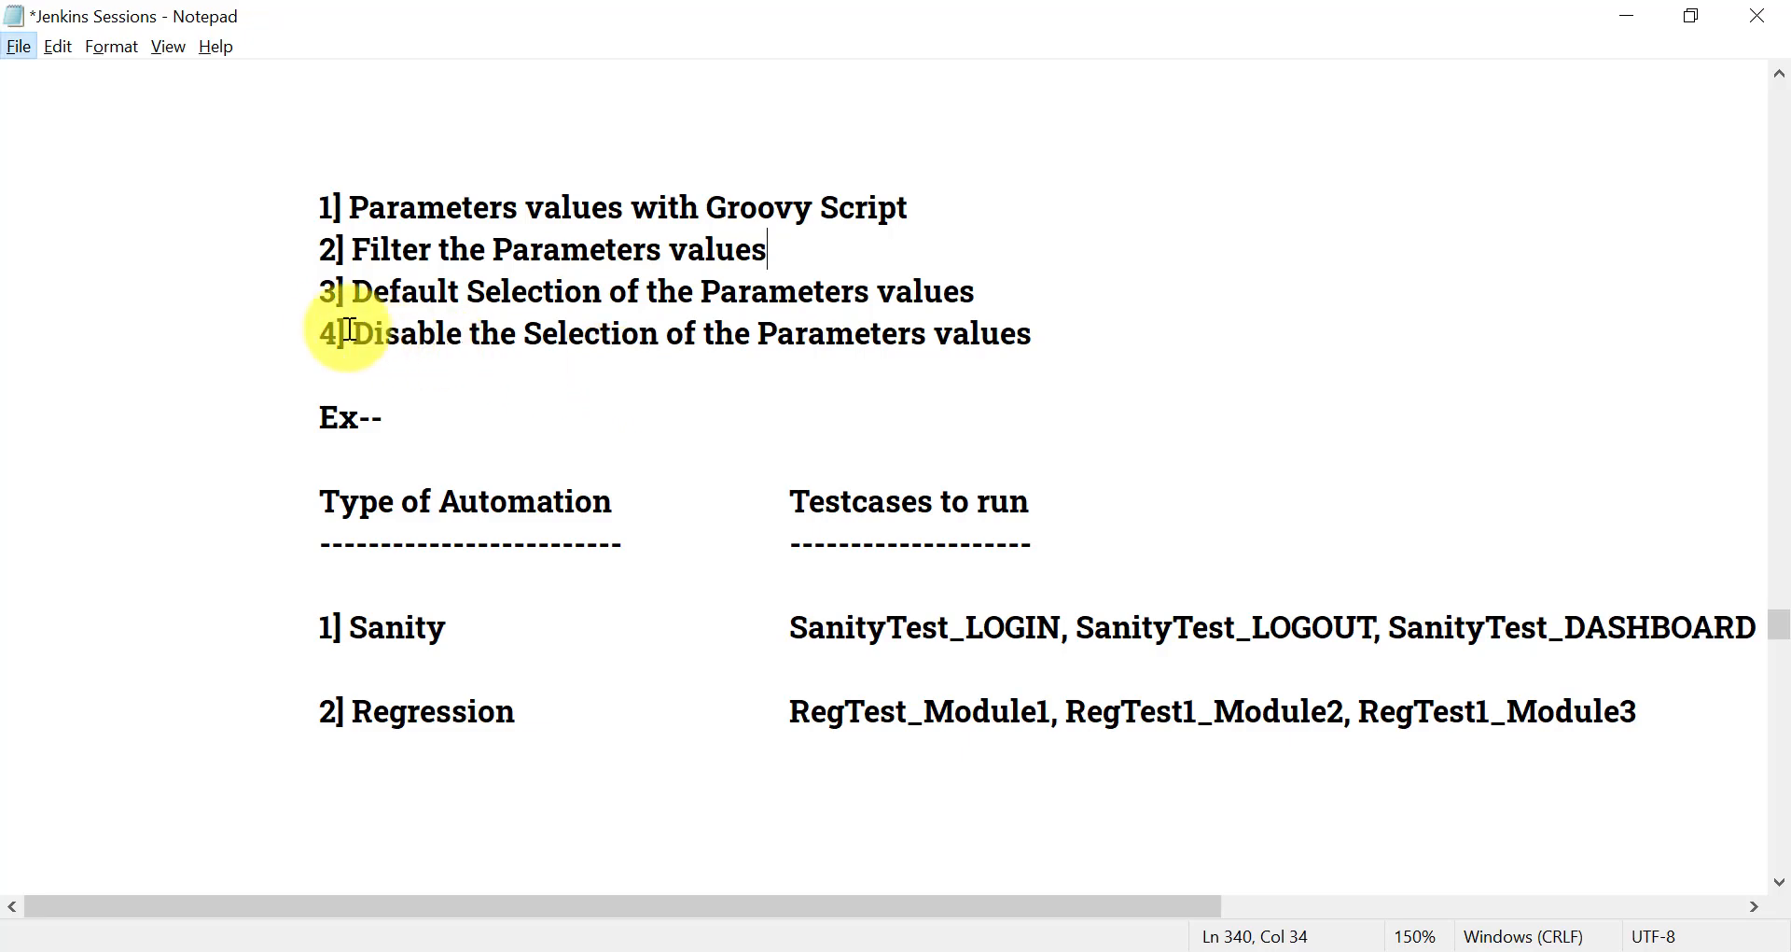
{"action": "left_click_drag", "start_coordinate": [660, 359], "coordinate": [1052, 344]}
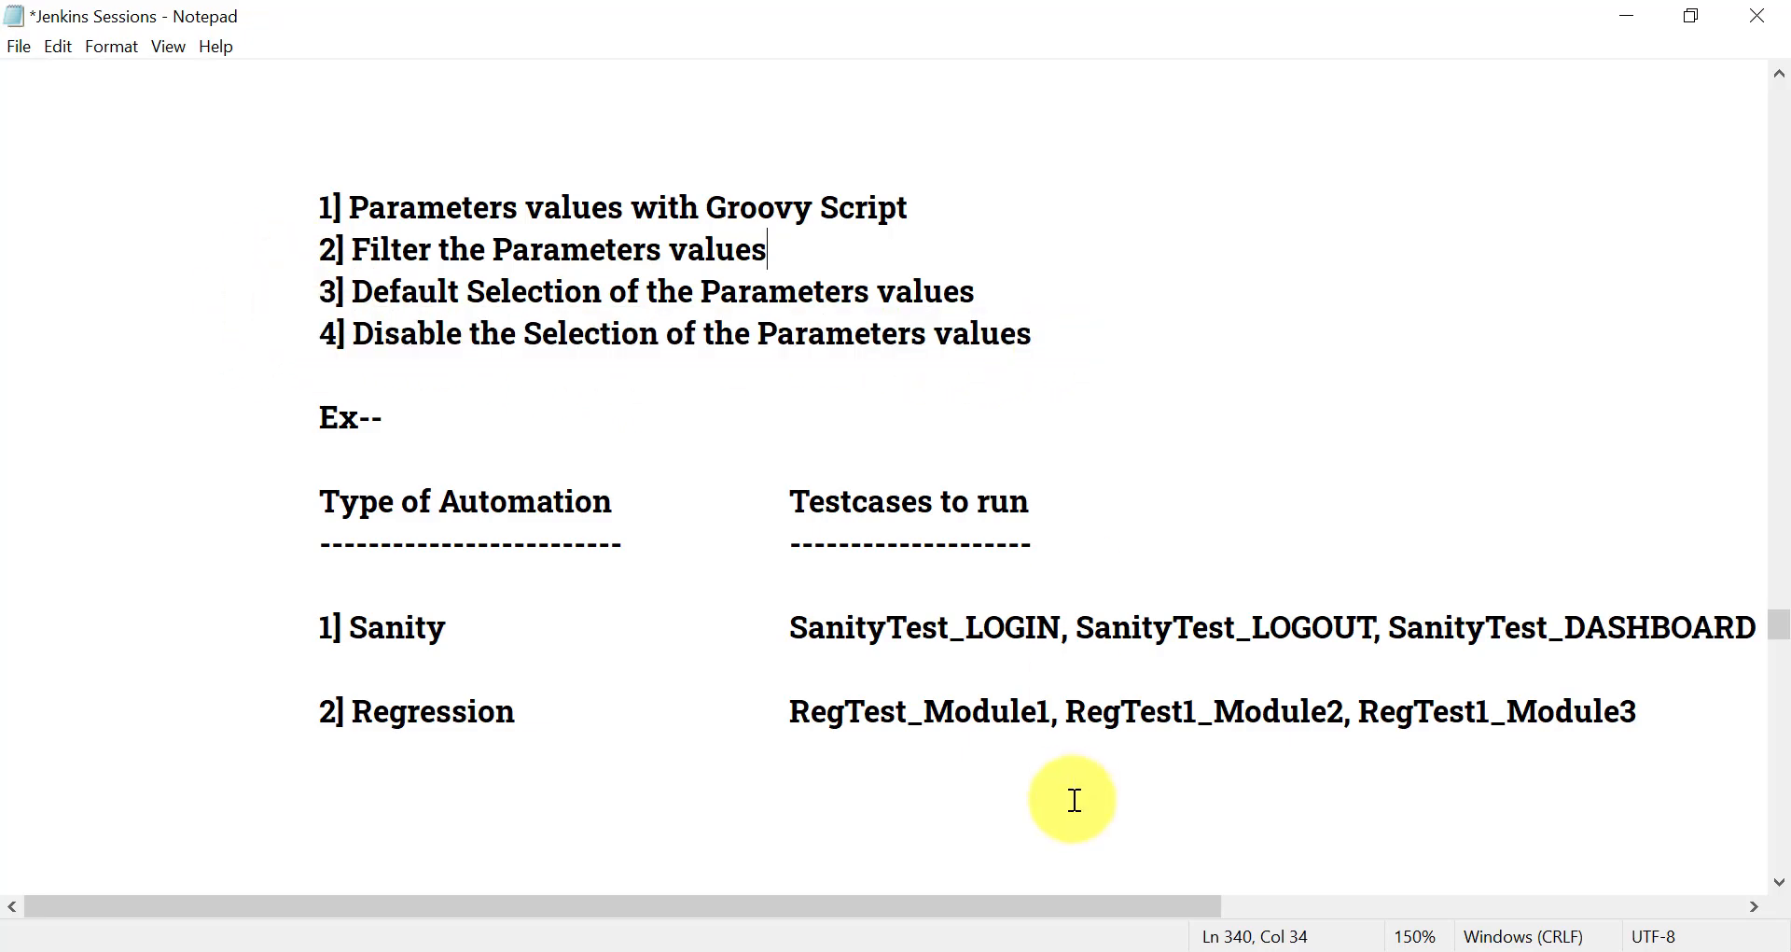
{"action": "left_click", "coordinate": [1120, 946]}
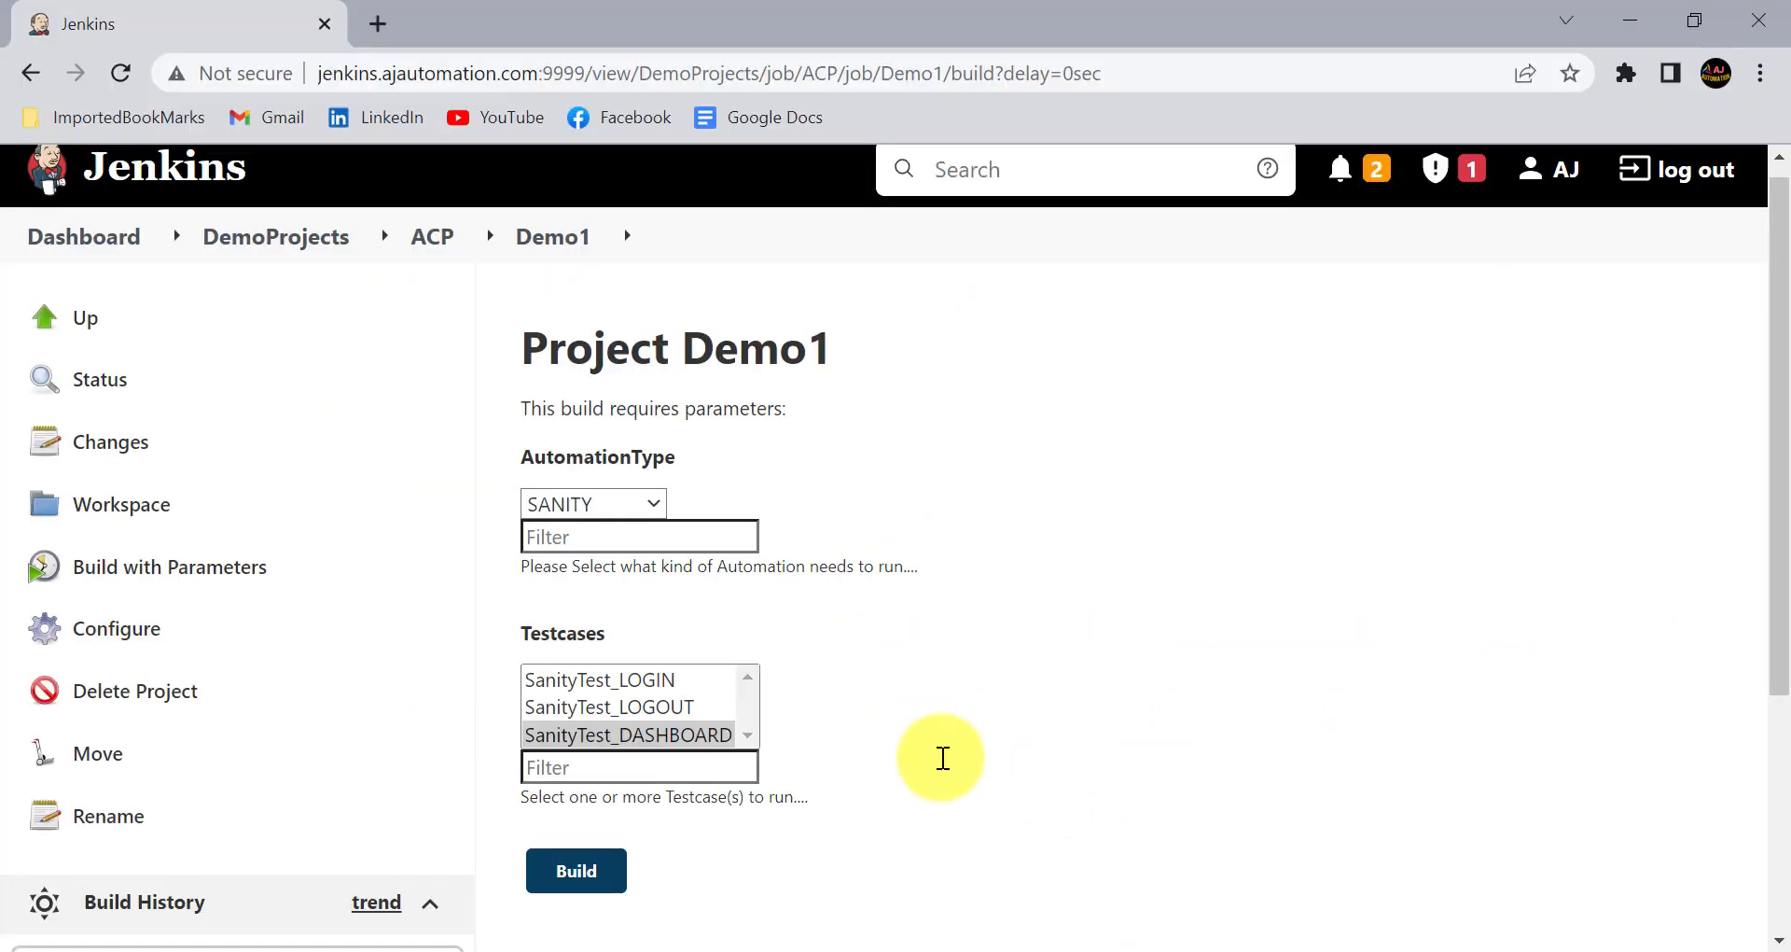
{"action": "scroll", "coordinate": [933, 756], "scroll_direction": "down", "scroll_amount": 2}
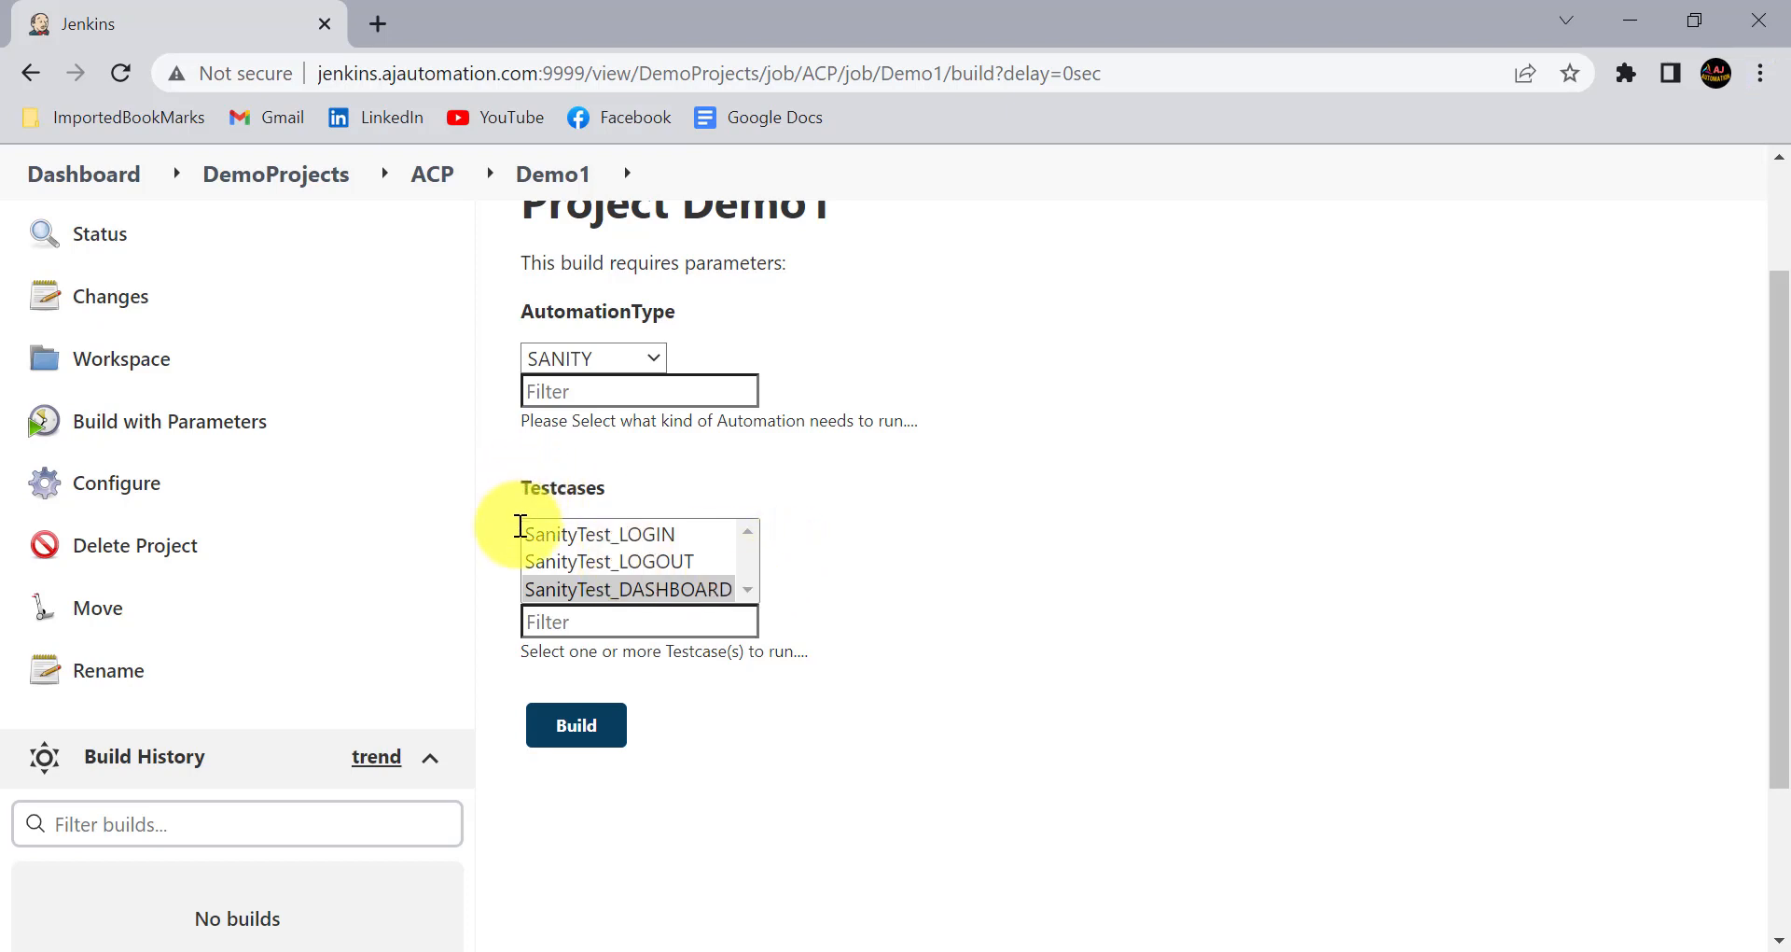
{"action": "left_click_drag", "start_coordinate": [489, 502], "coordinate": [794, 655]}
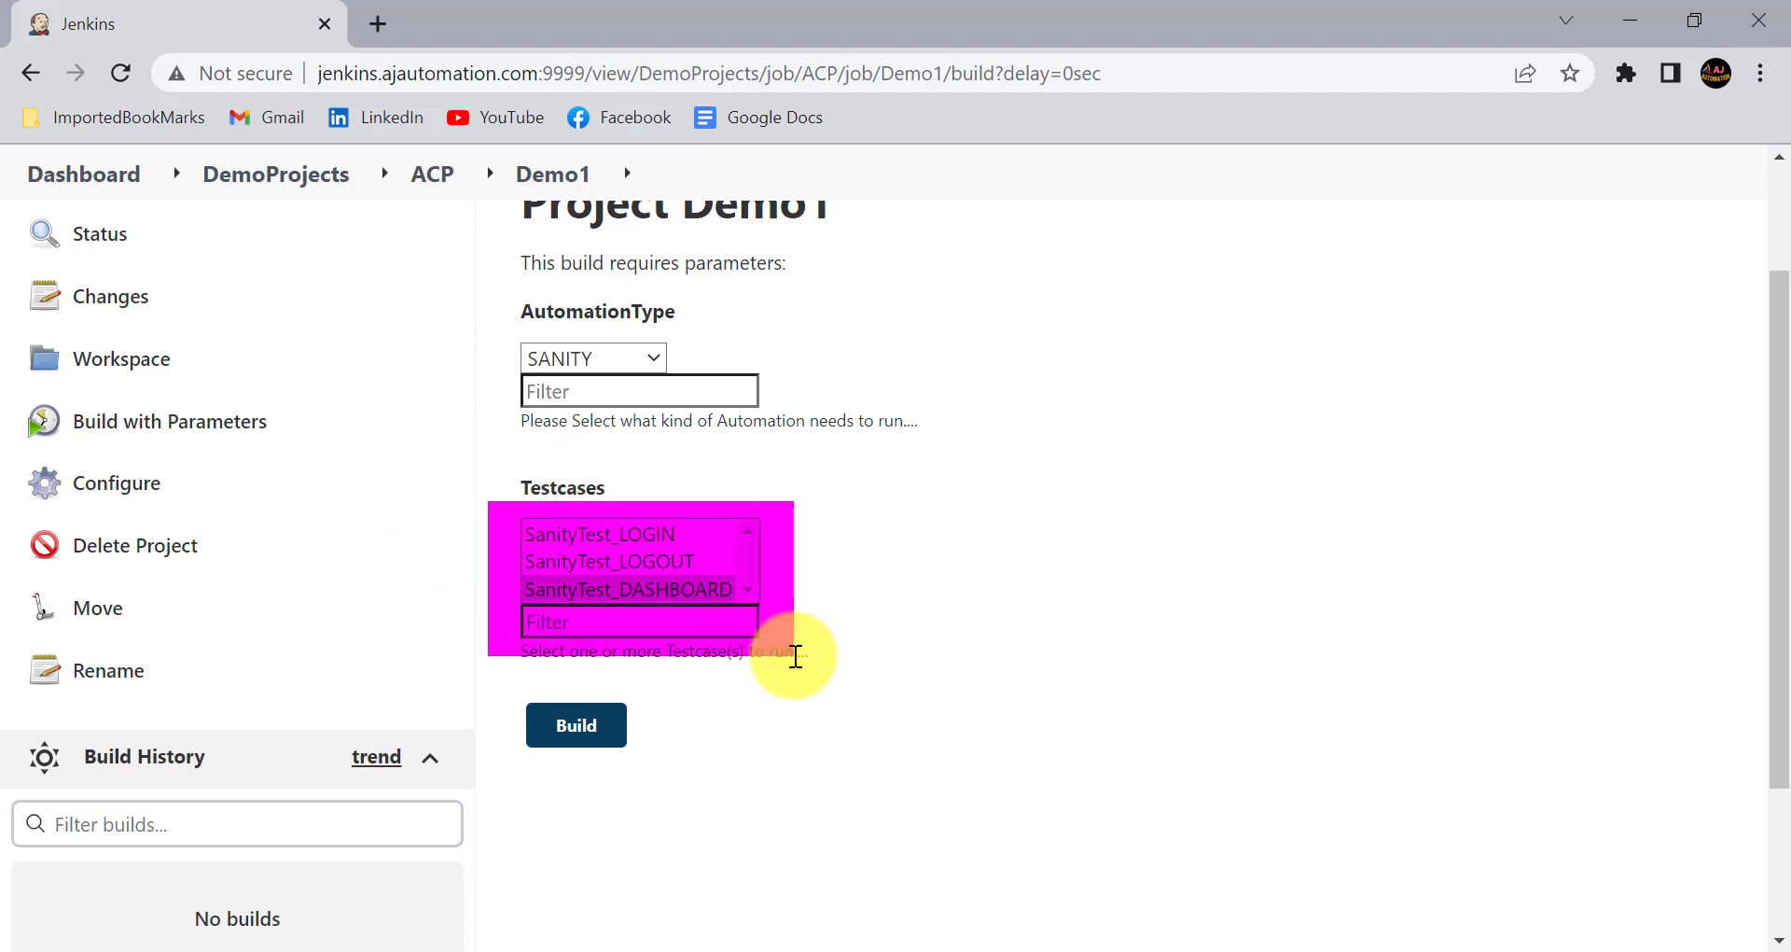
- Select the LOGIN, LOGOUT and DASHBOARD sanity testcases one after another to check that each can be chosen
{"action": "left_click", "coordinate": [638, 552]}
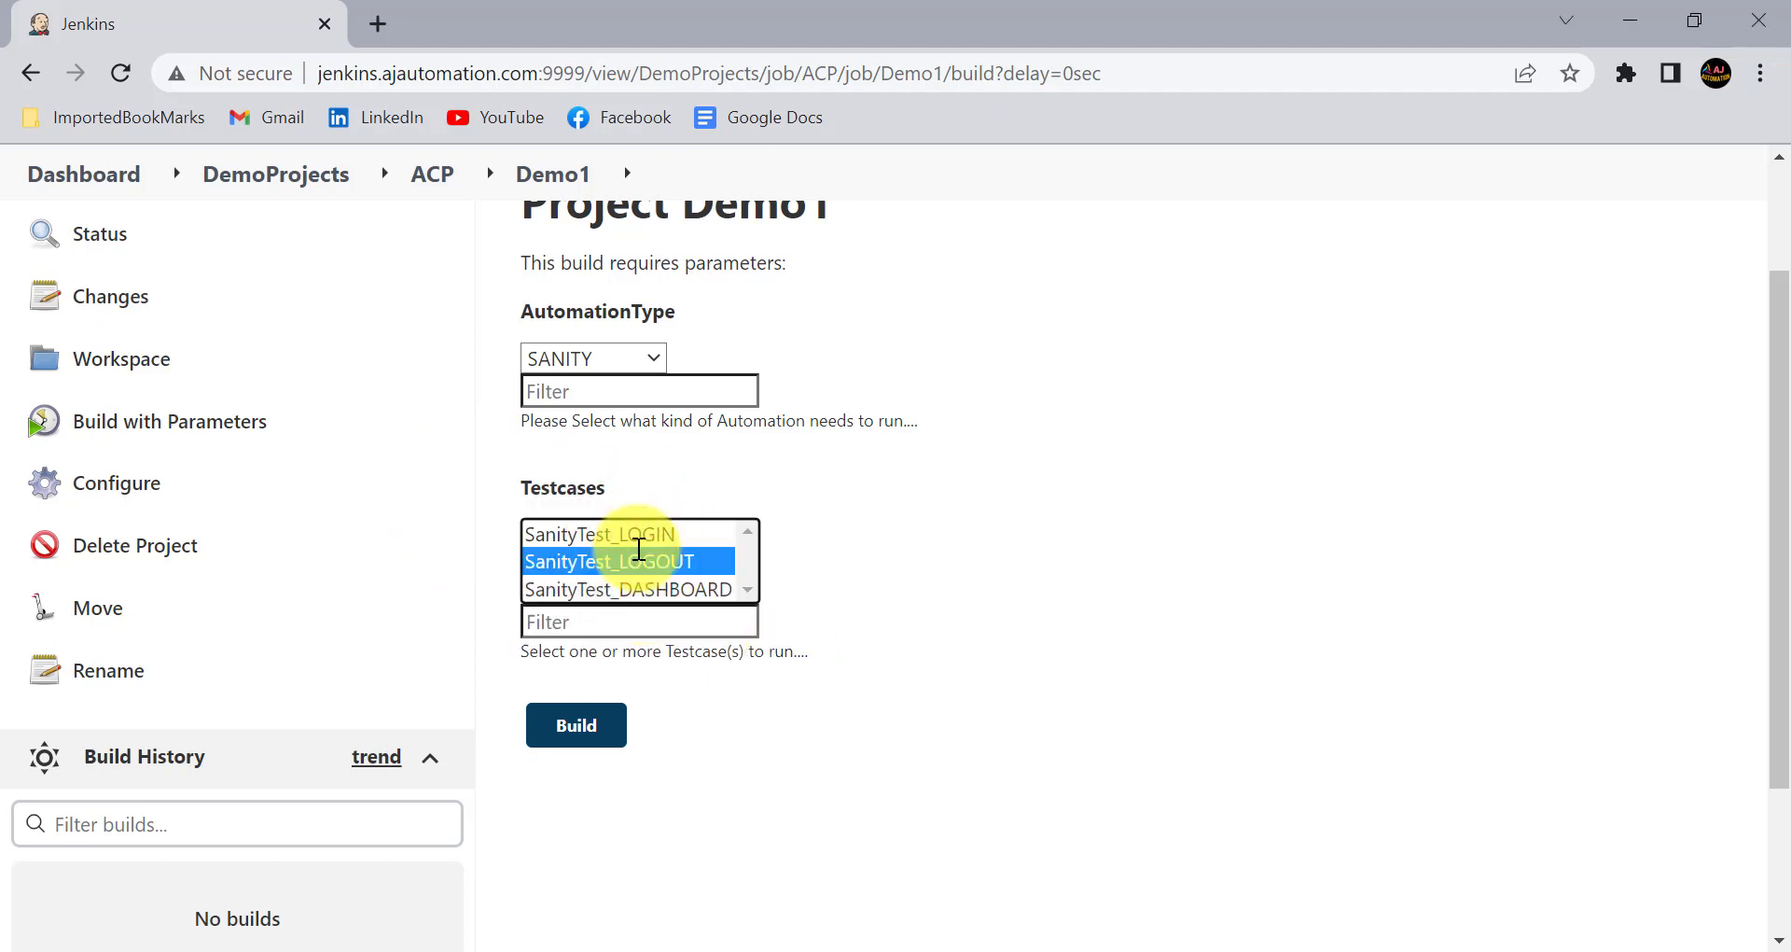
{"action": "left_click", "coordinate": [851, 580]}
{"action": "left_click", "coordinate": [639, 539]}
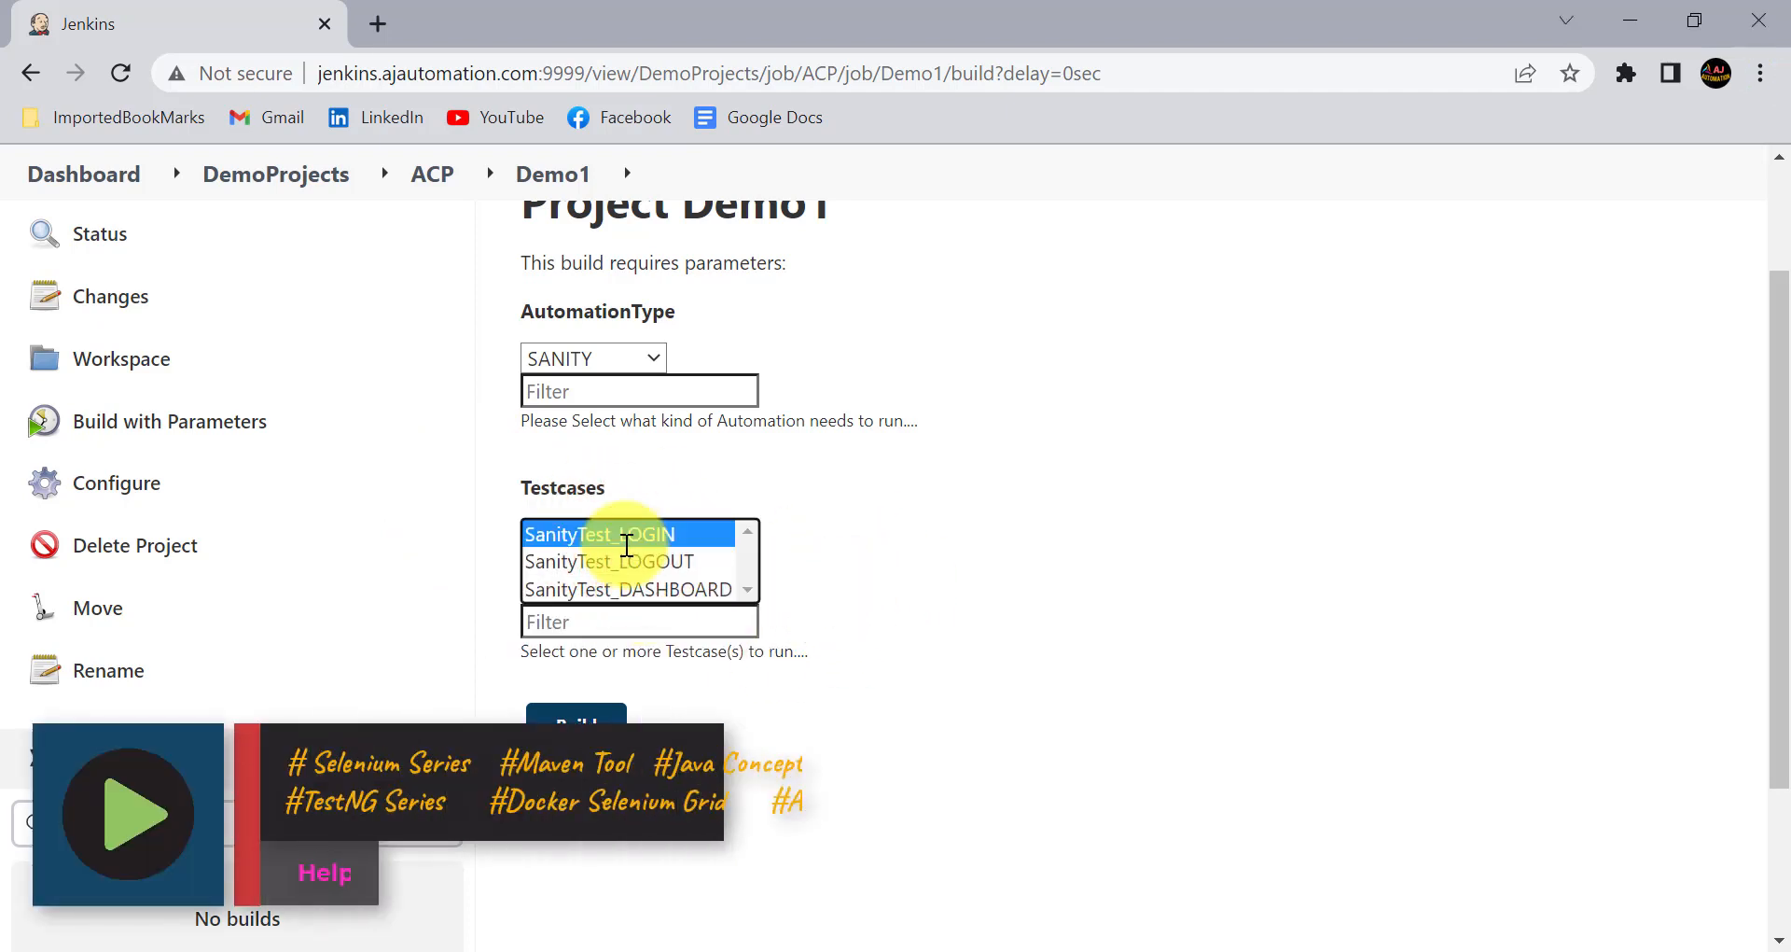
{"action": "left_click", "coordinate": [628, 586]}
{"action": "left_click", "coordinate": [653, 561]}
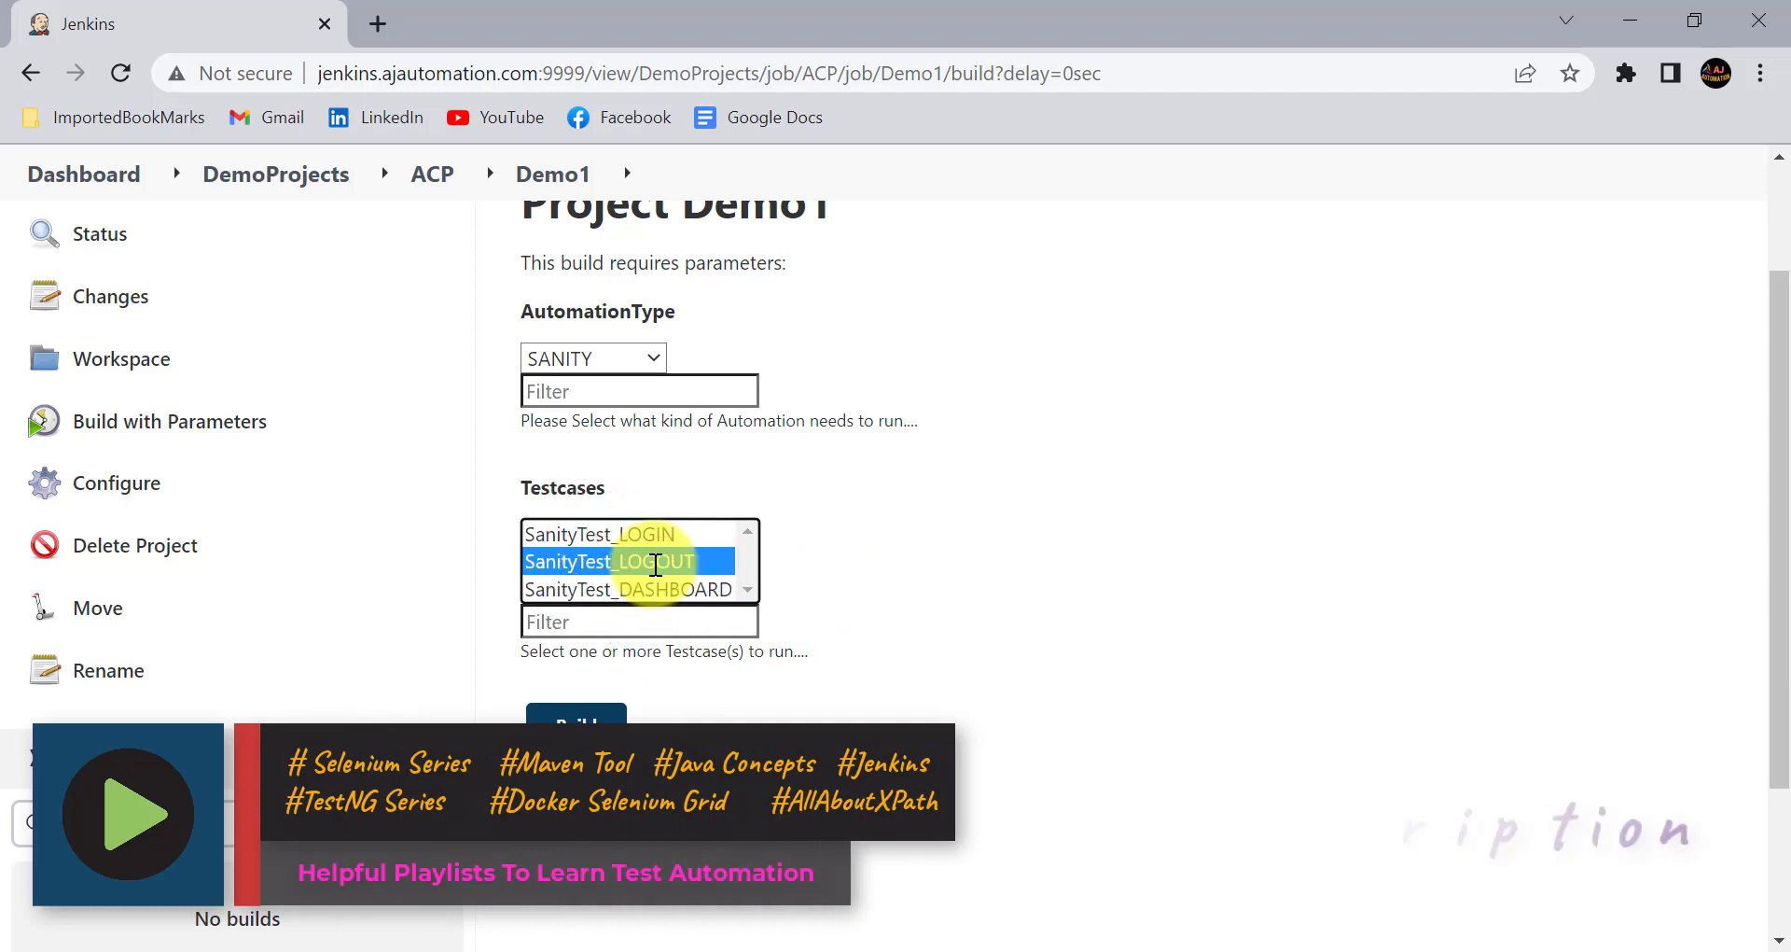
- Append ":disabled" to 'SanityTest_LOGOUT' in the Testcases Groovy script of the Demo1 configuration, and apply and save the job
{"action": "left_click", "coordinate": [156, 510]}
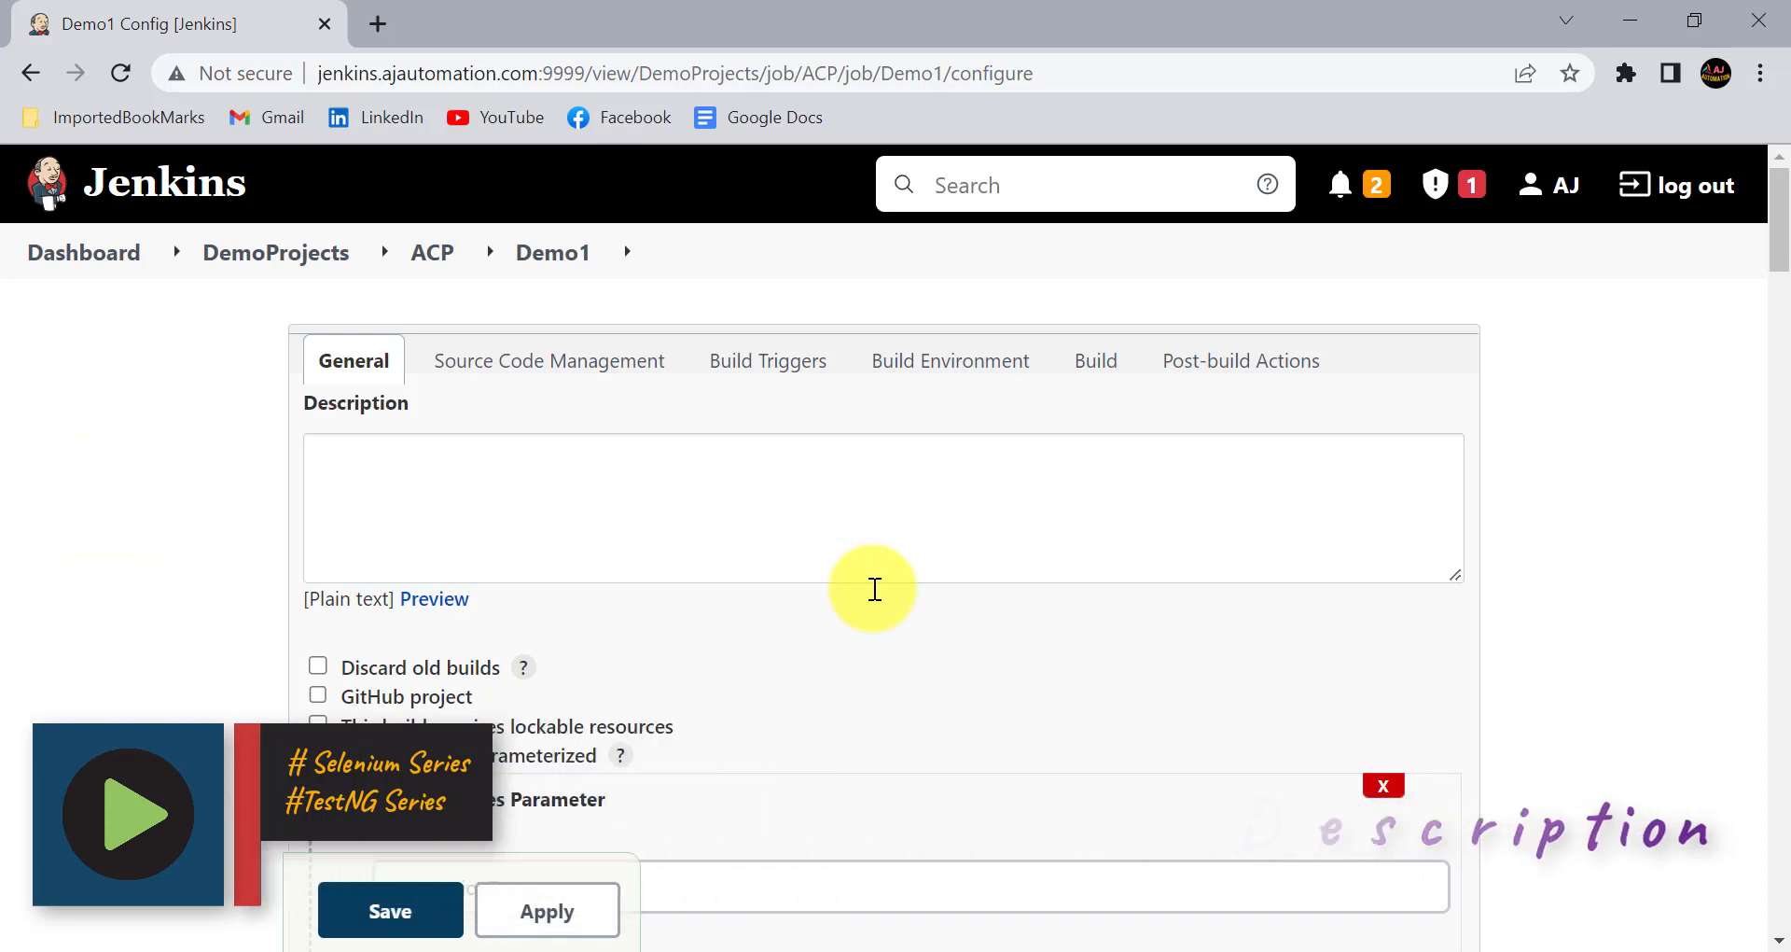
{"action": "scroll", "coordinate": [874, 589], "scroll_direction": "down", "scroll_amount": 20}
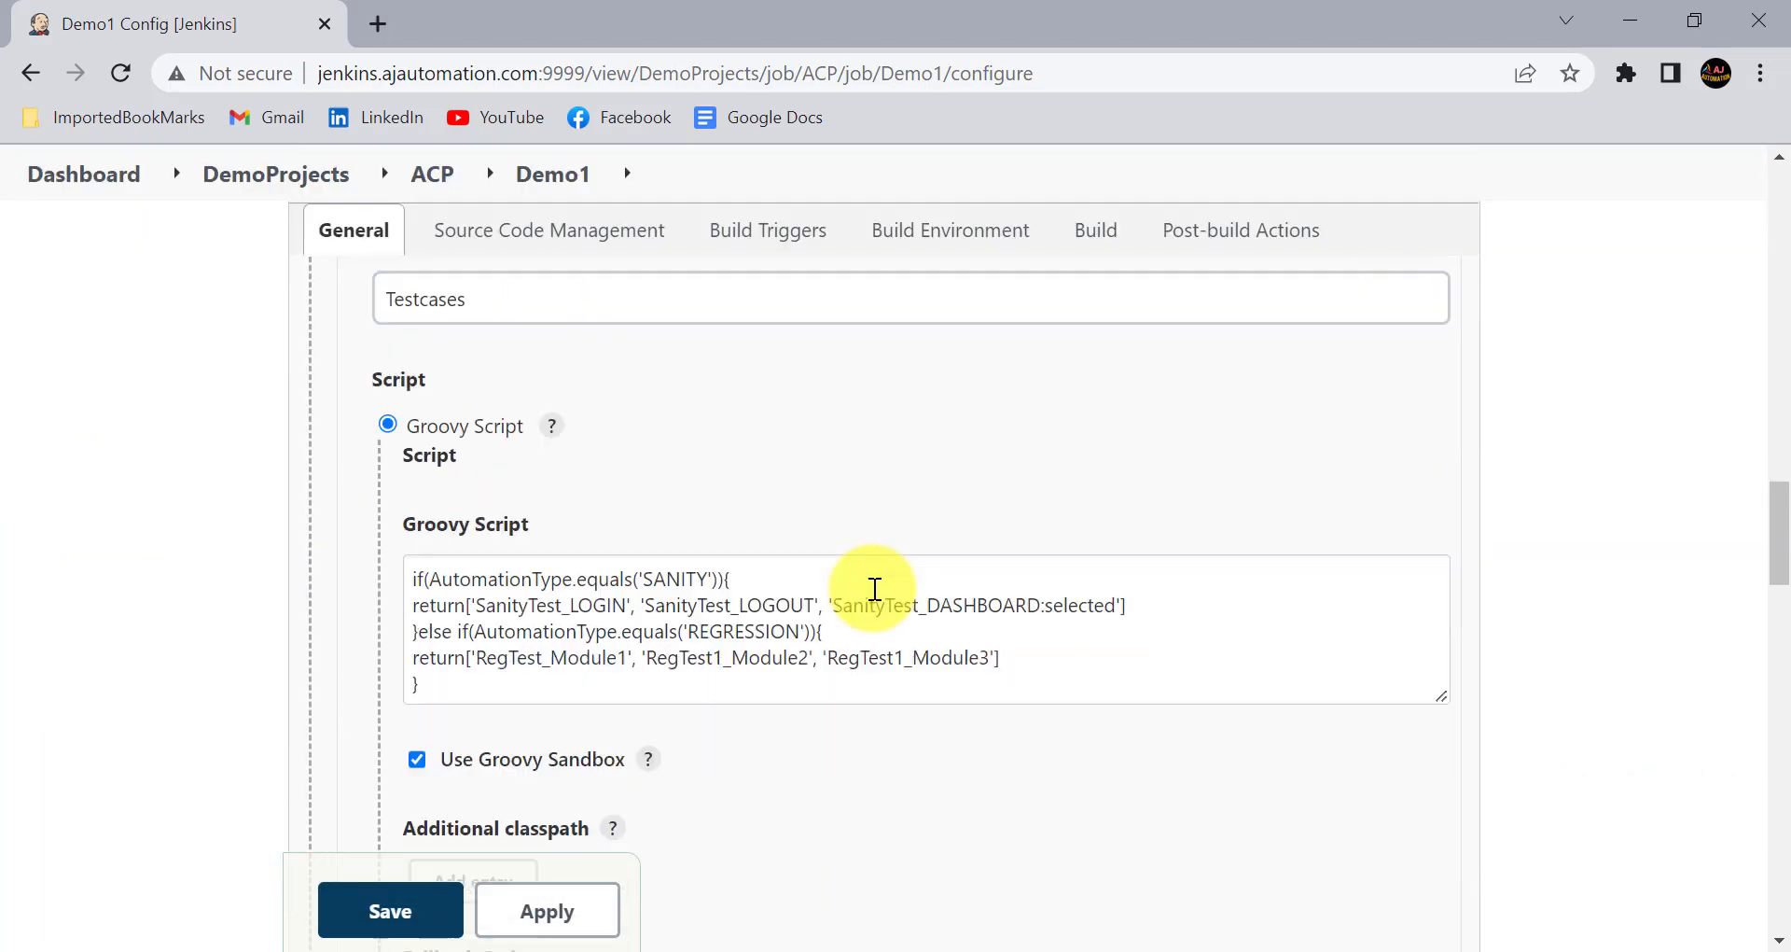
{"action": "scroll", "coordinate": [875, 589], "scroll_direction": "down", "scroll_amount": 2}
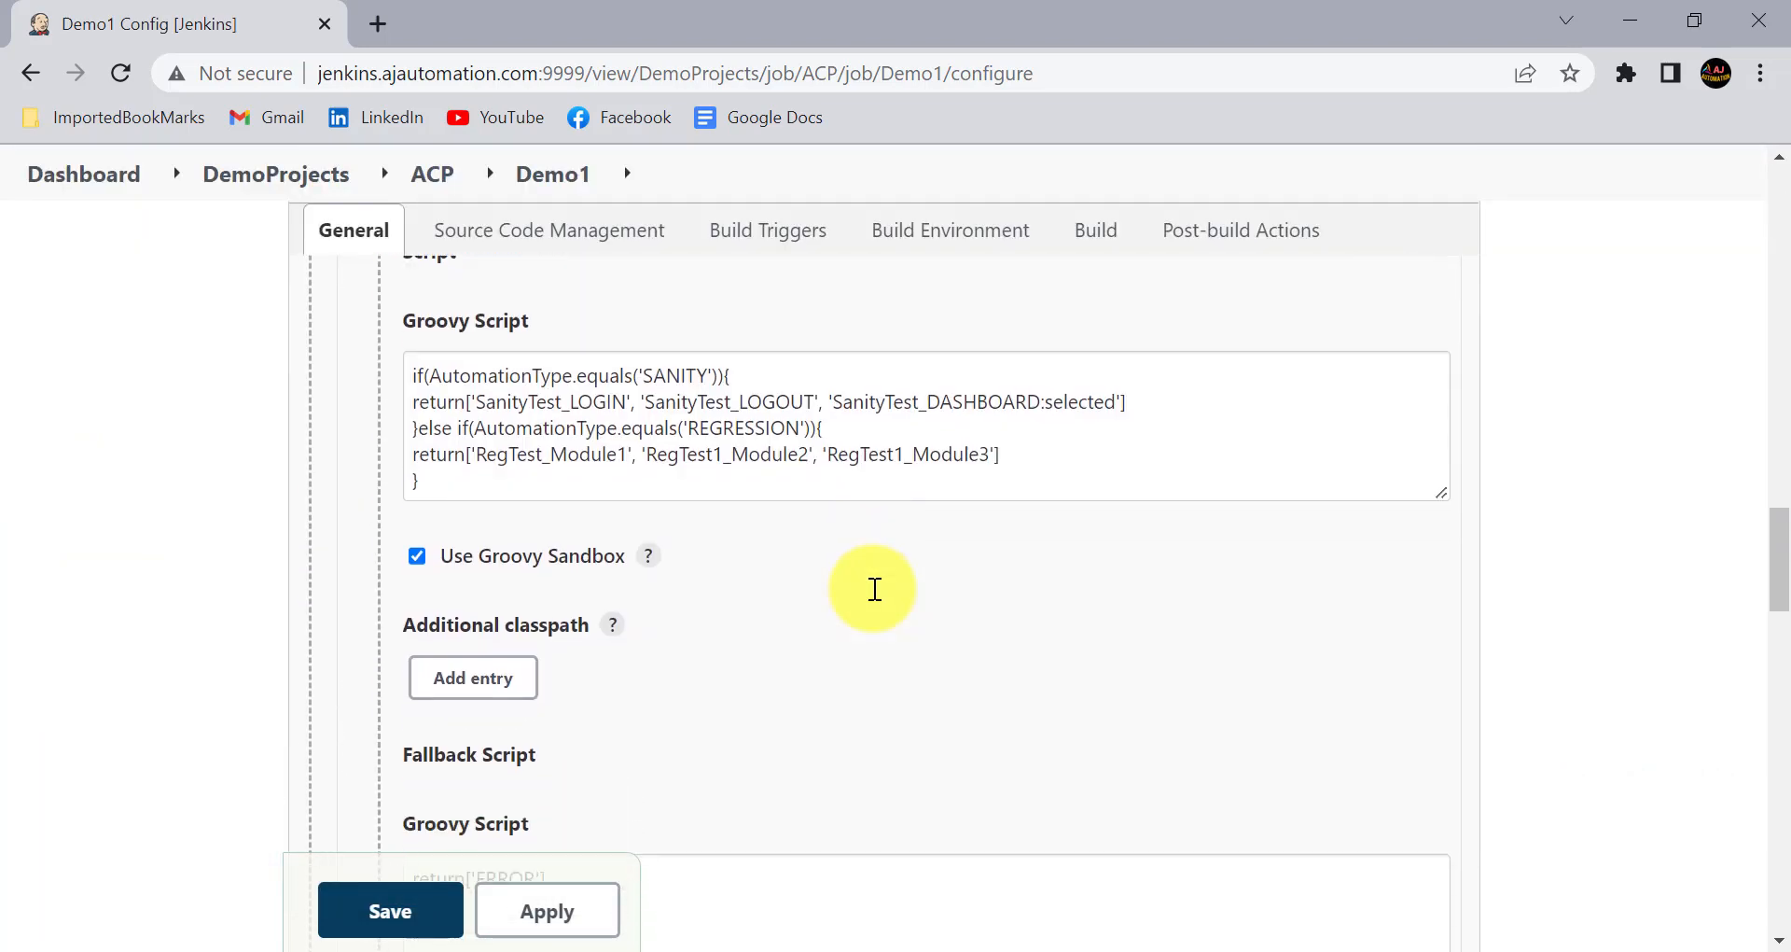
{"action": "left_click", "coordinate": [814, 436]}
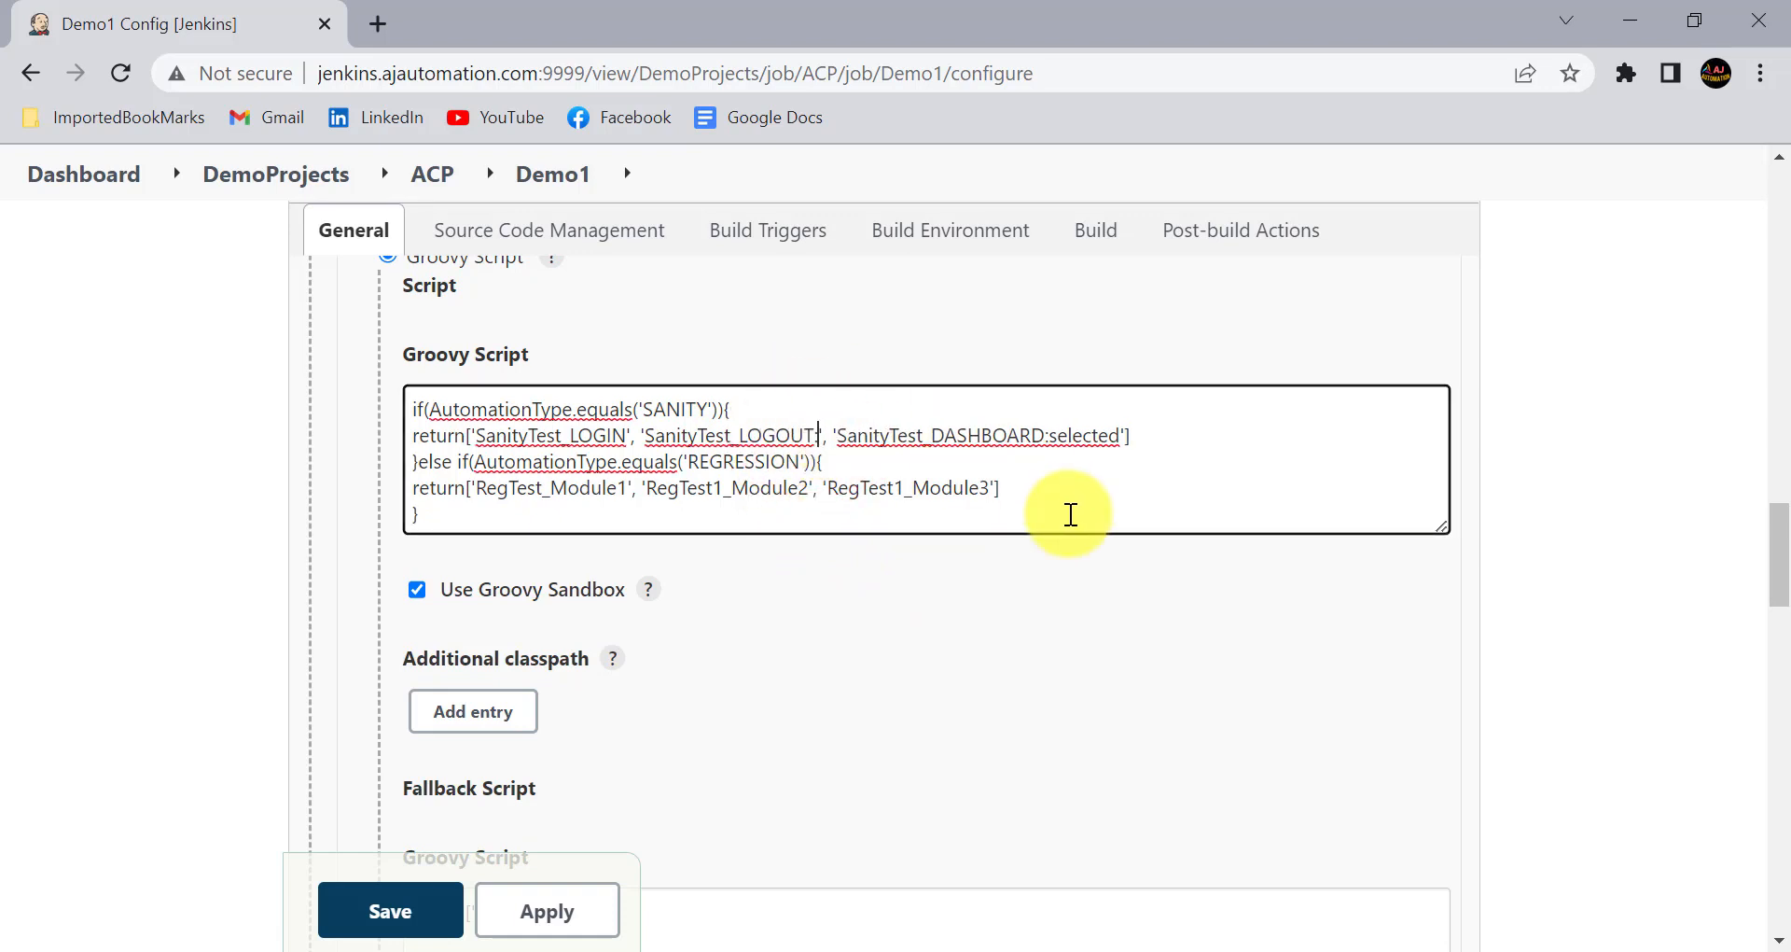
{"action": "type", "text": ":di"}
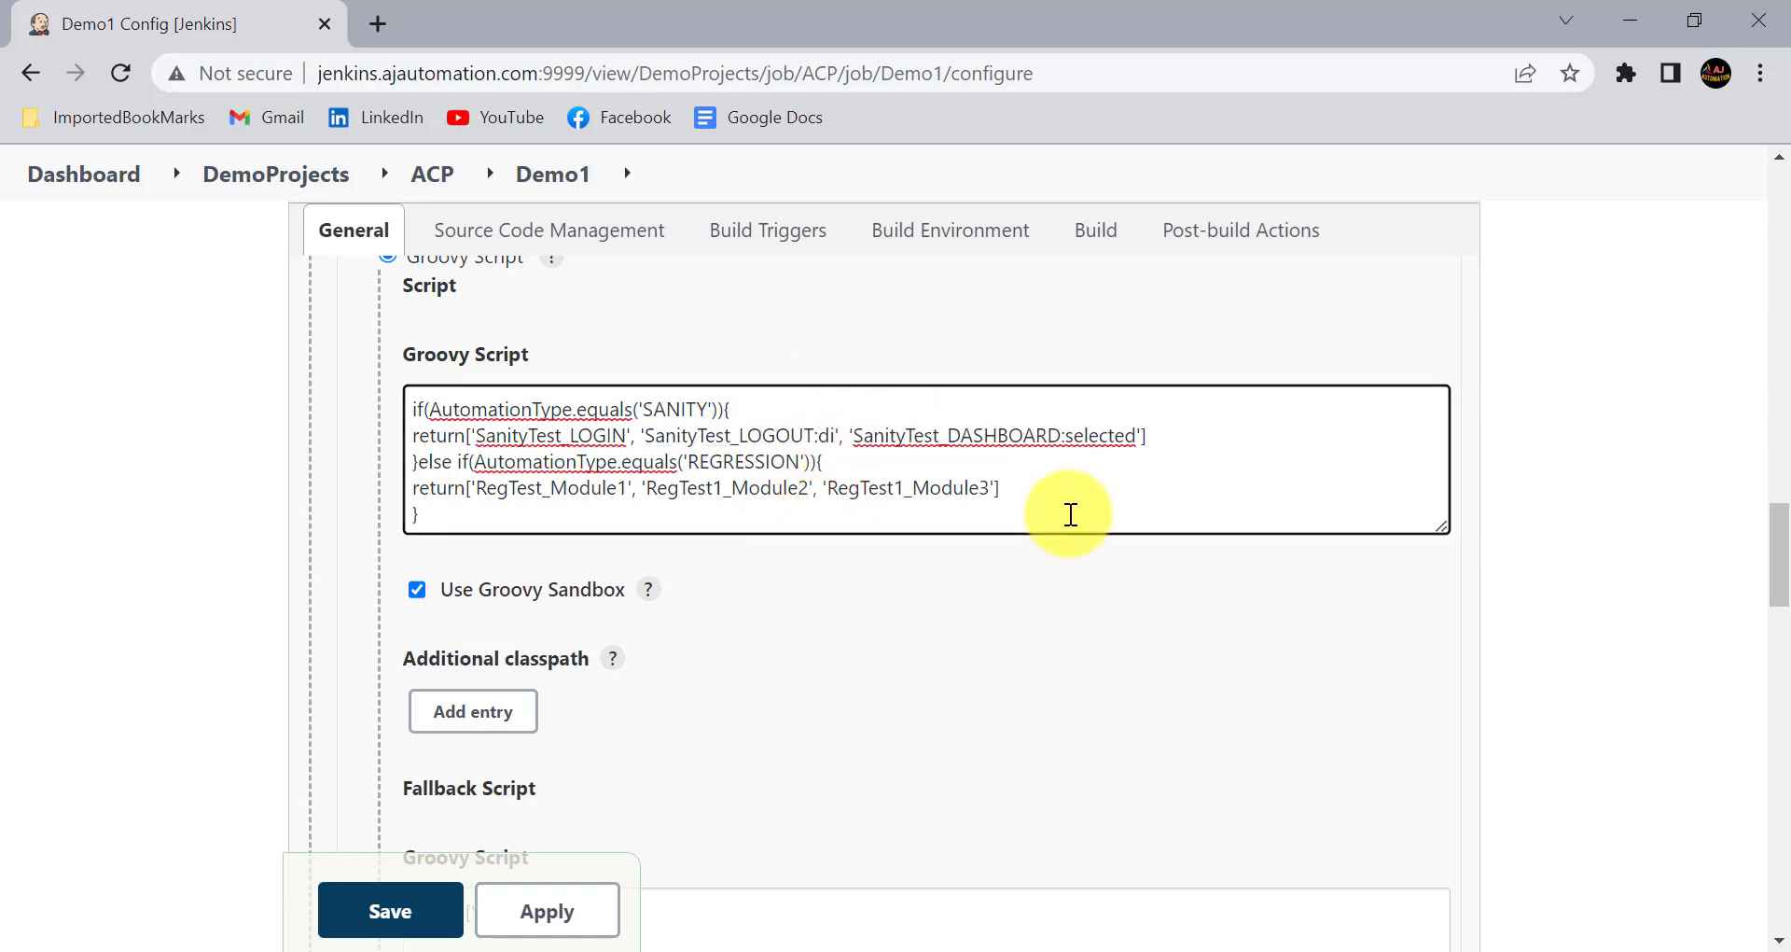
{"action": "type", "text": "sabled"}
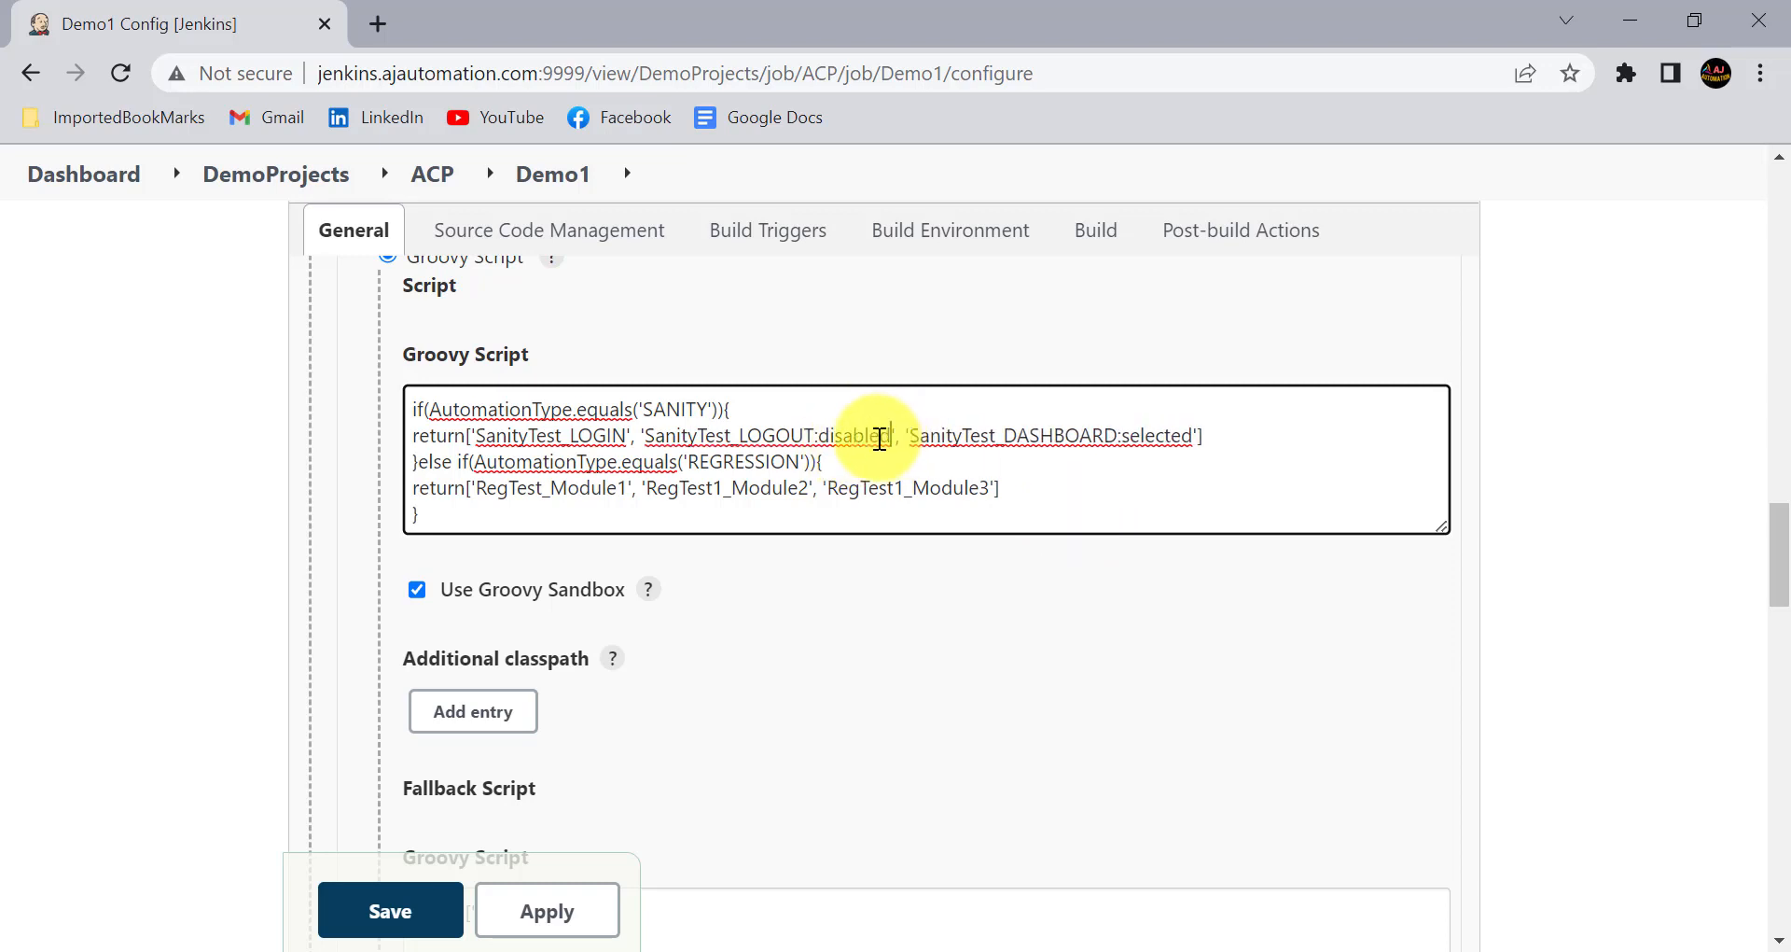
{"action": "left_click", "coordinate": [546, 910]}
{"action": "left_click", "coordinate": [386, 913]}
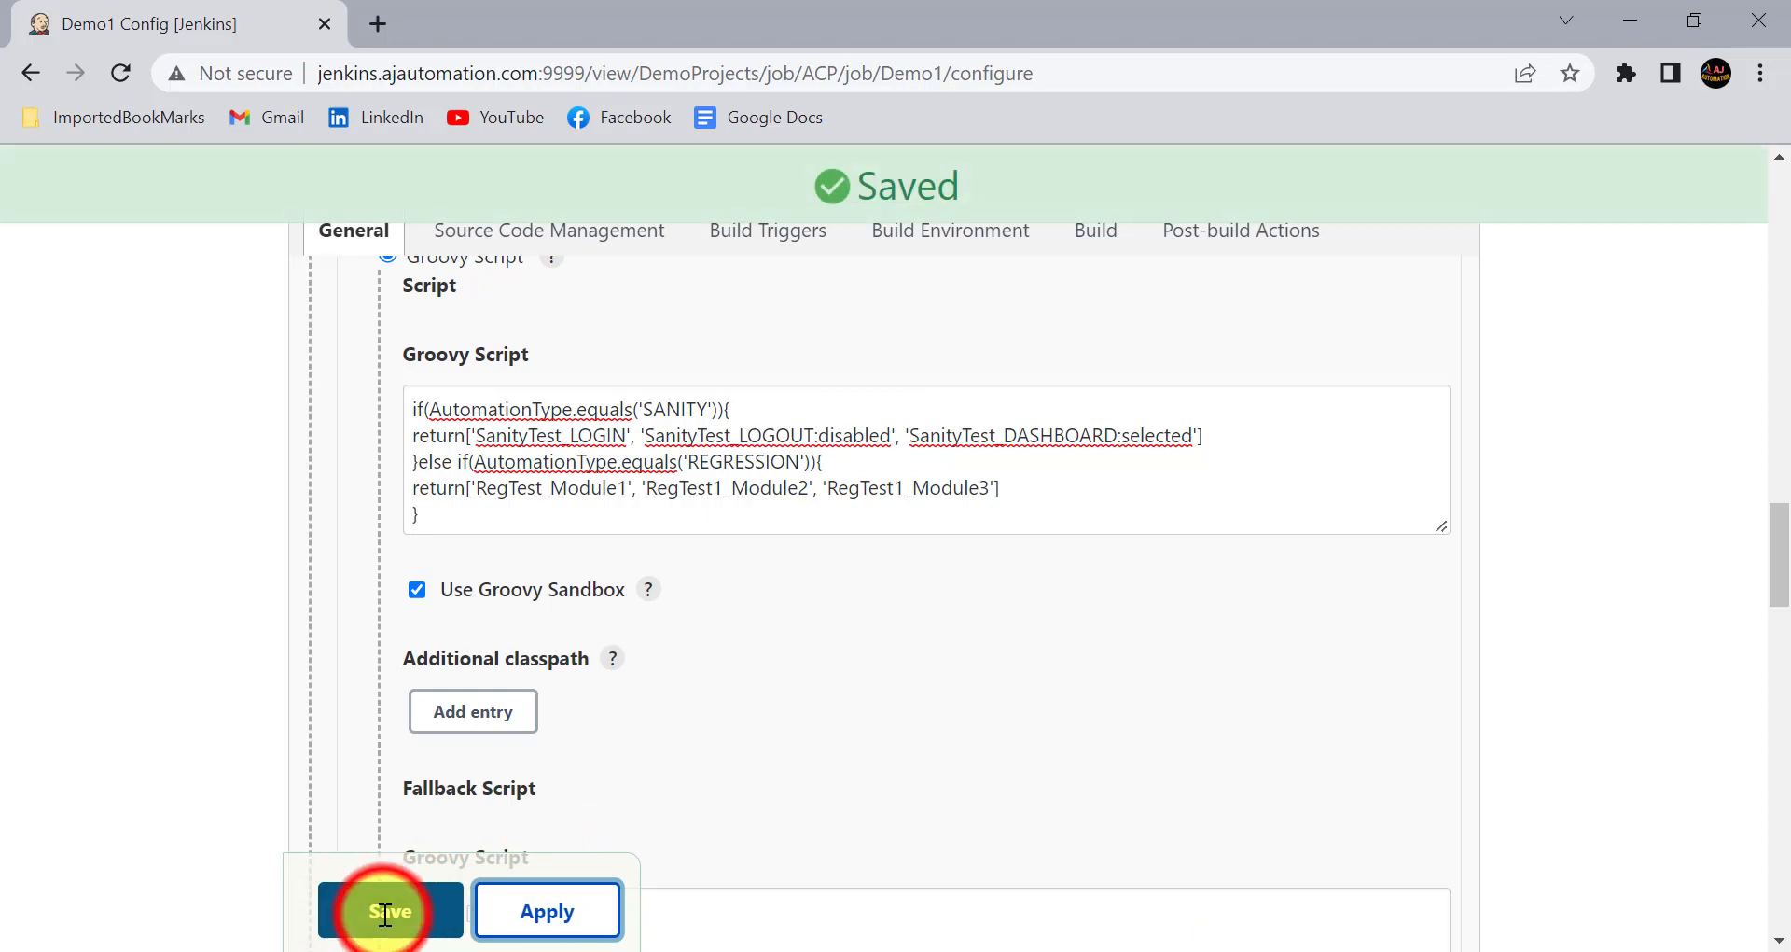
- Open Demo1's Build with Parameters page and try selecting each sanity testcase to check which ones are selectable
{"action": "left_click", "coordinate": [252, 594]}
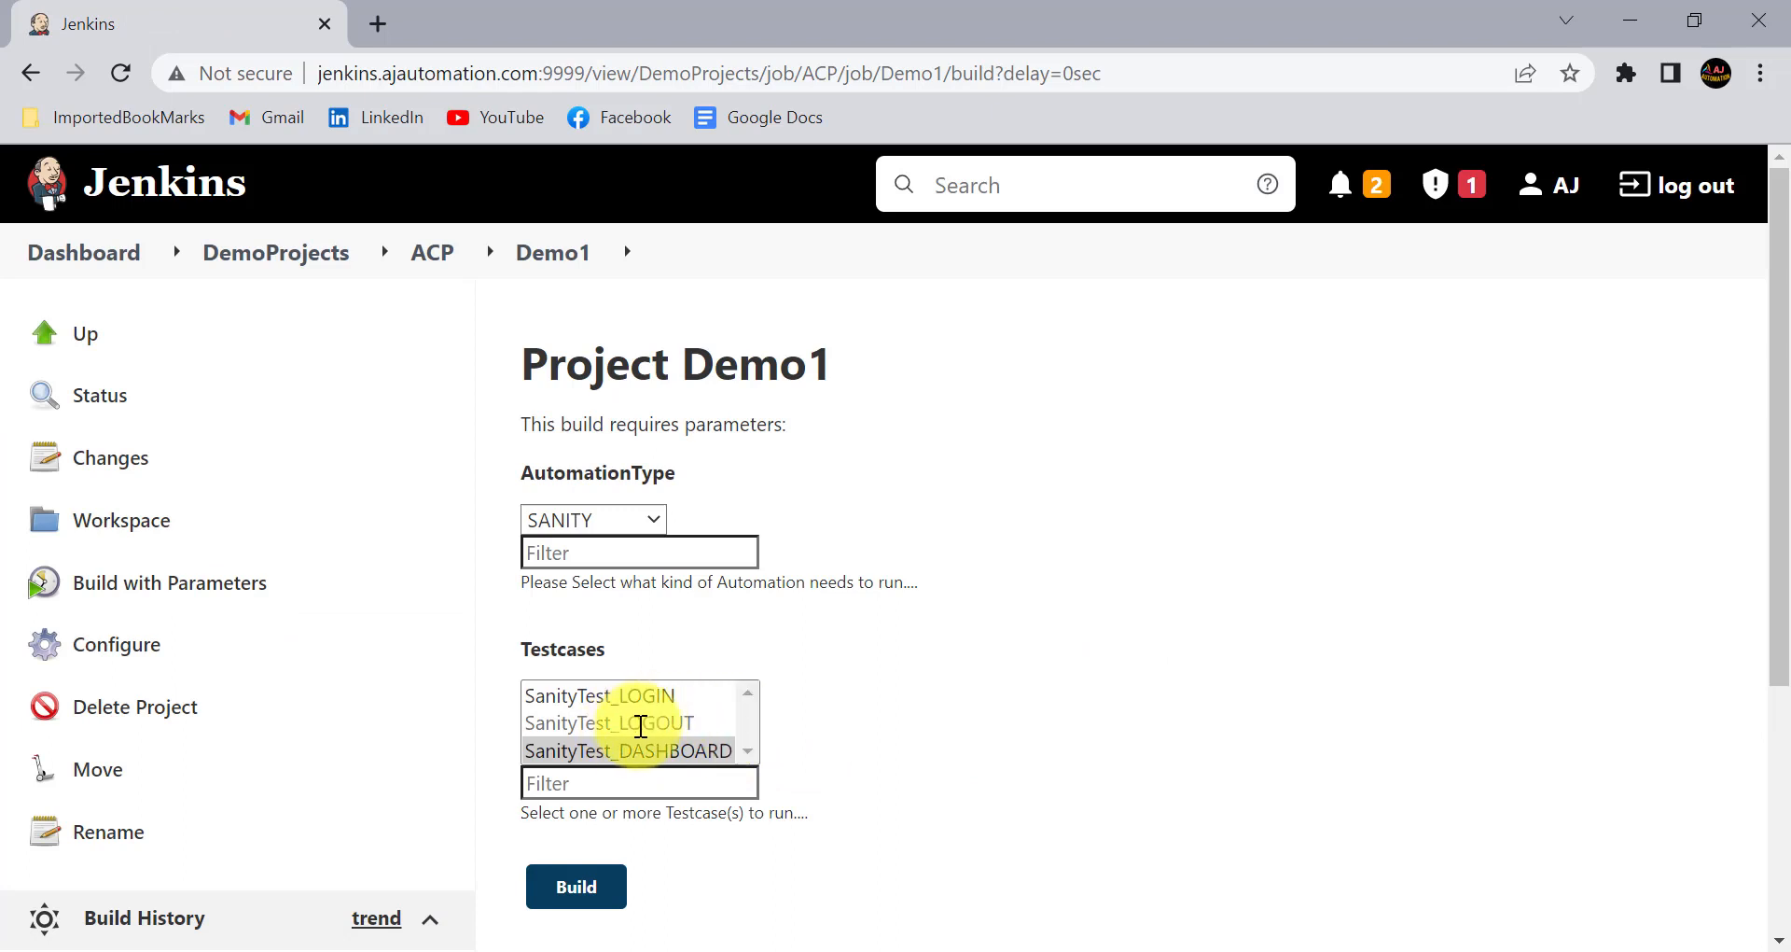
{"action": "left_click", "coordinate": [653, 697]}
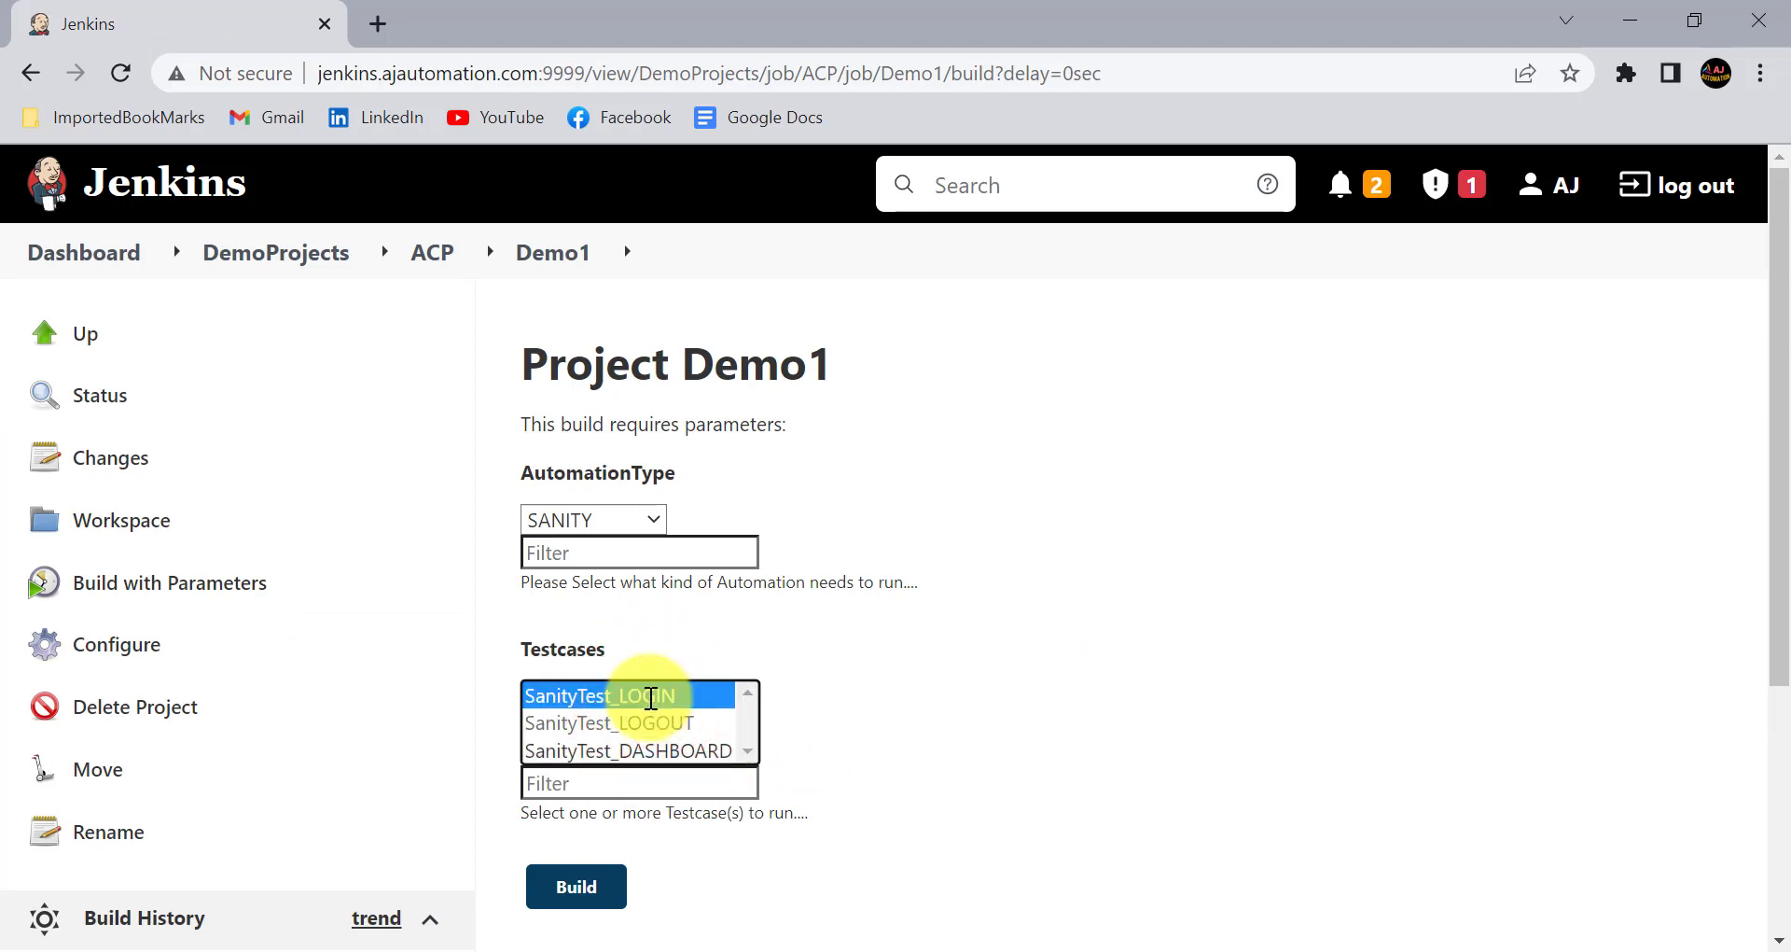
{"action": "left_click", "coordinate": [655, 715]}
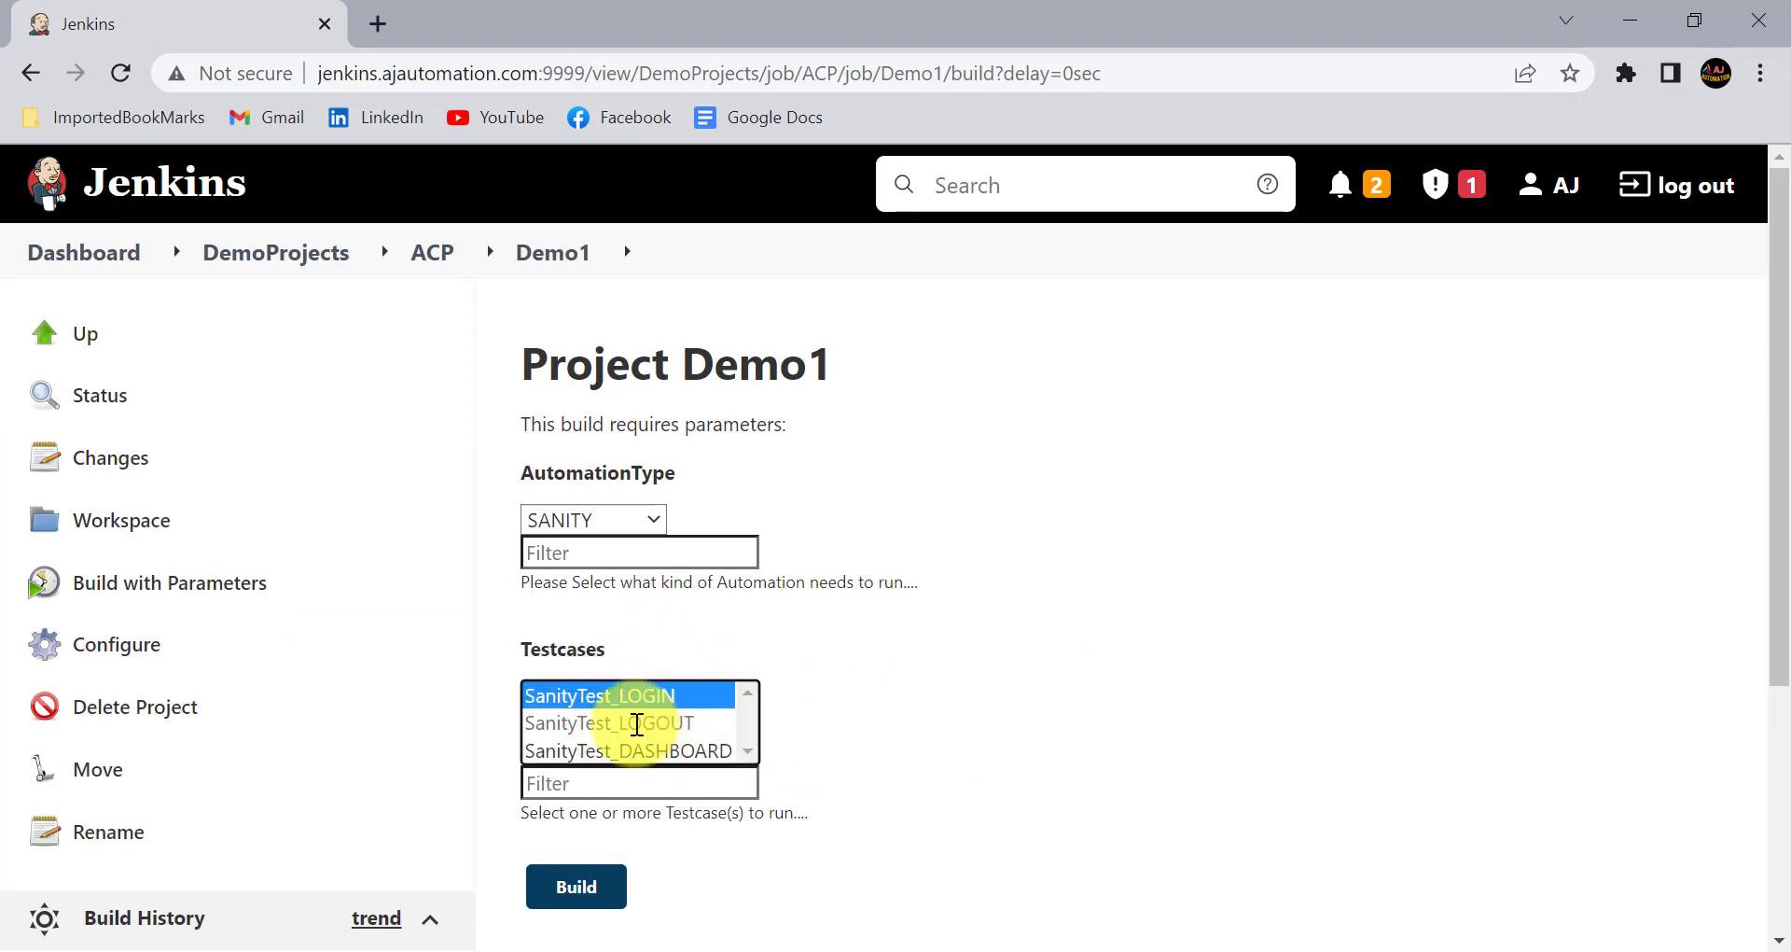
{"action": "left_click", "coordinate": [632, 728]}
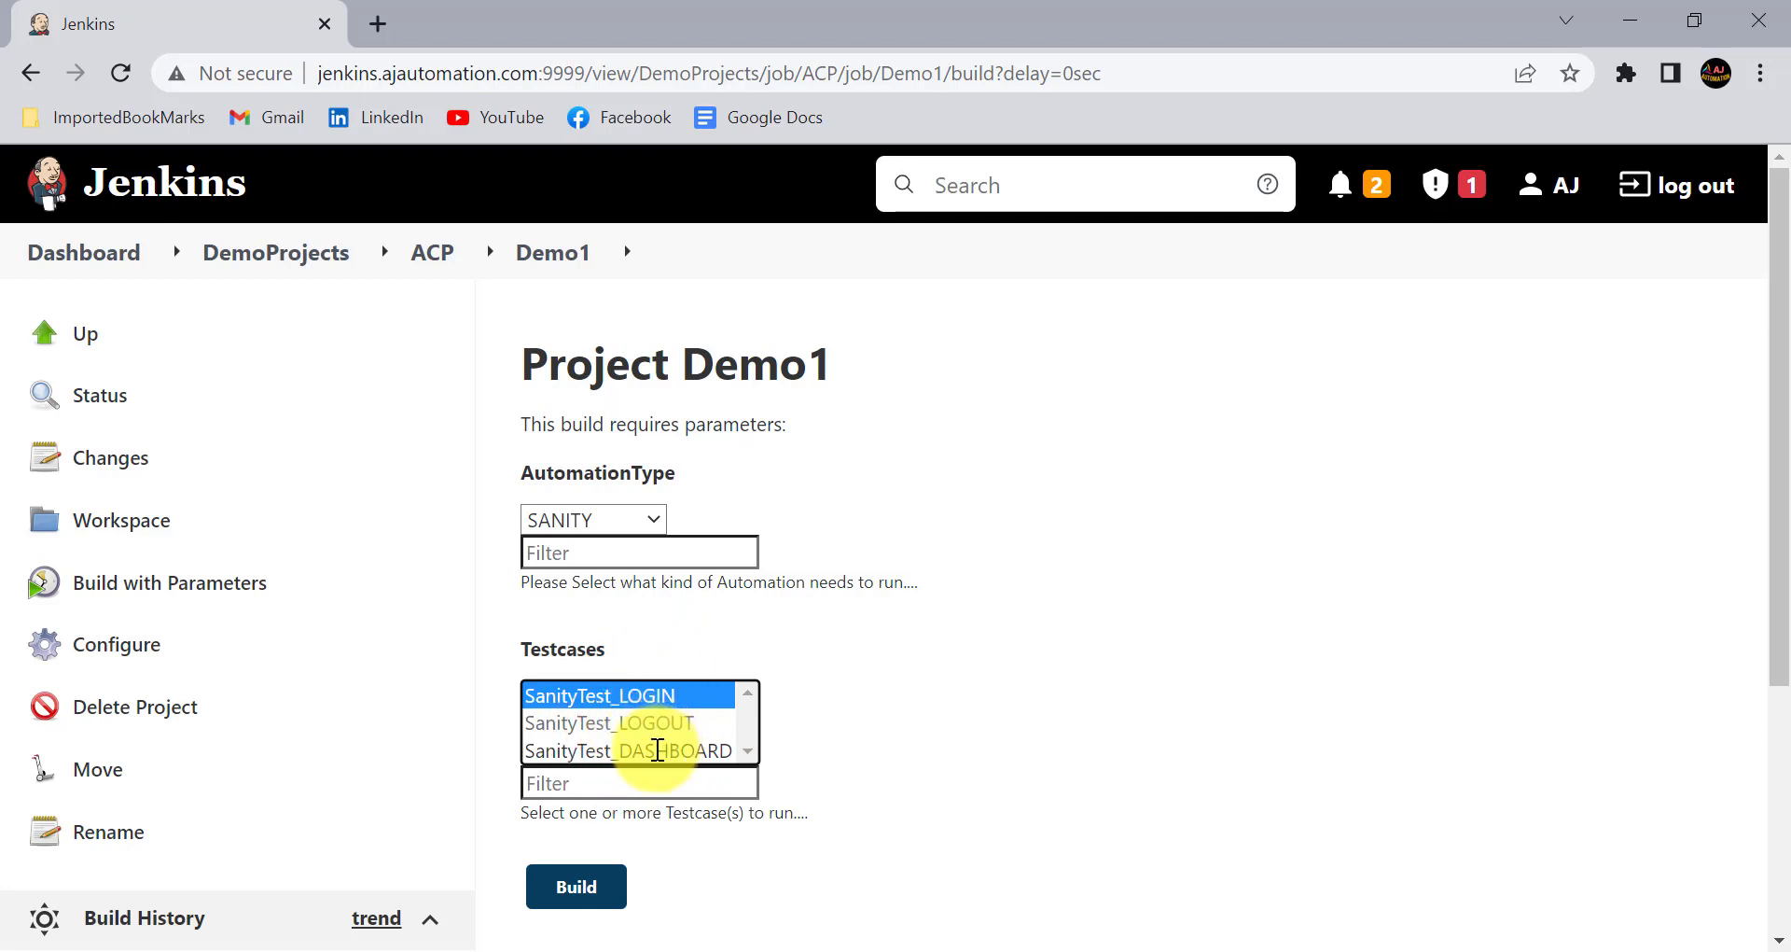
{"action": "left_click", "coordinate": [655, 750]}
{"action": "left_click", "coordinate": [658, 695]}
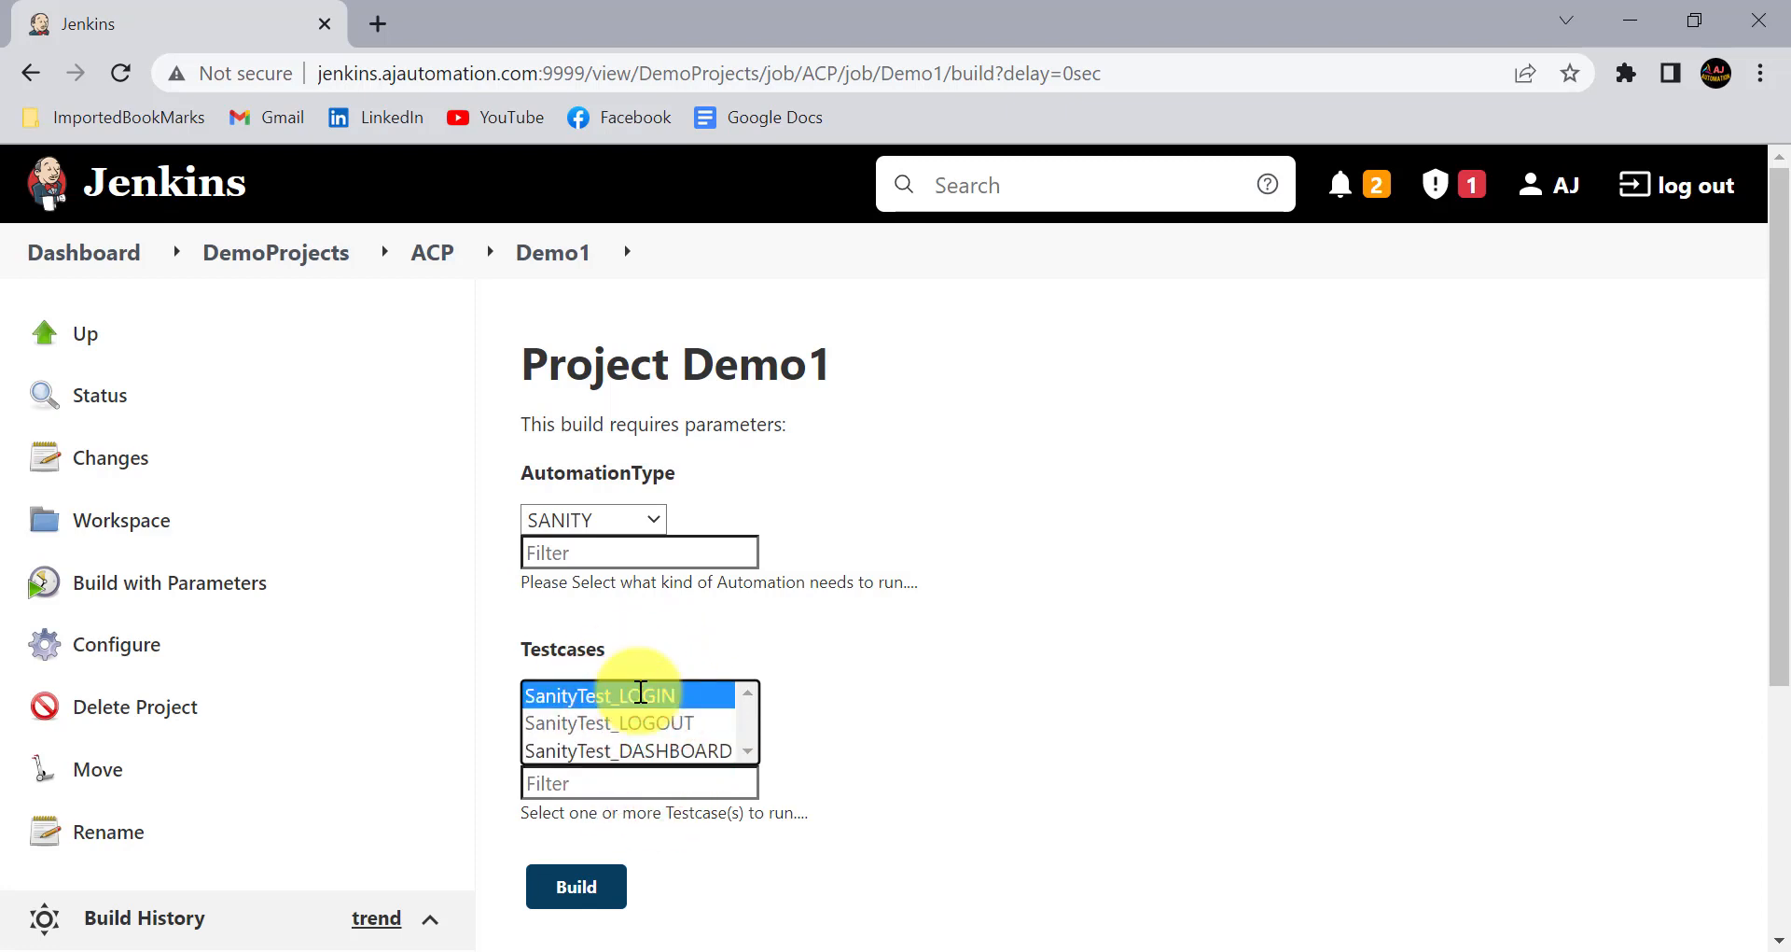
{"action": "left_click", "coordinate": [653, 754]}
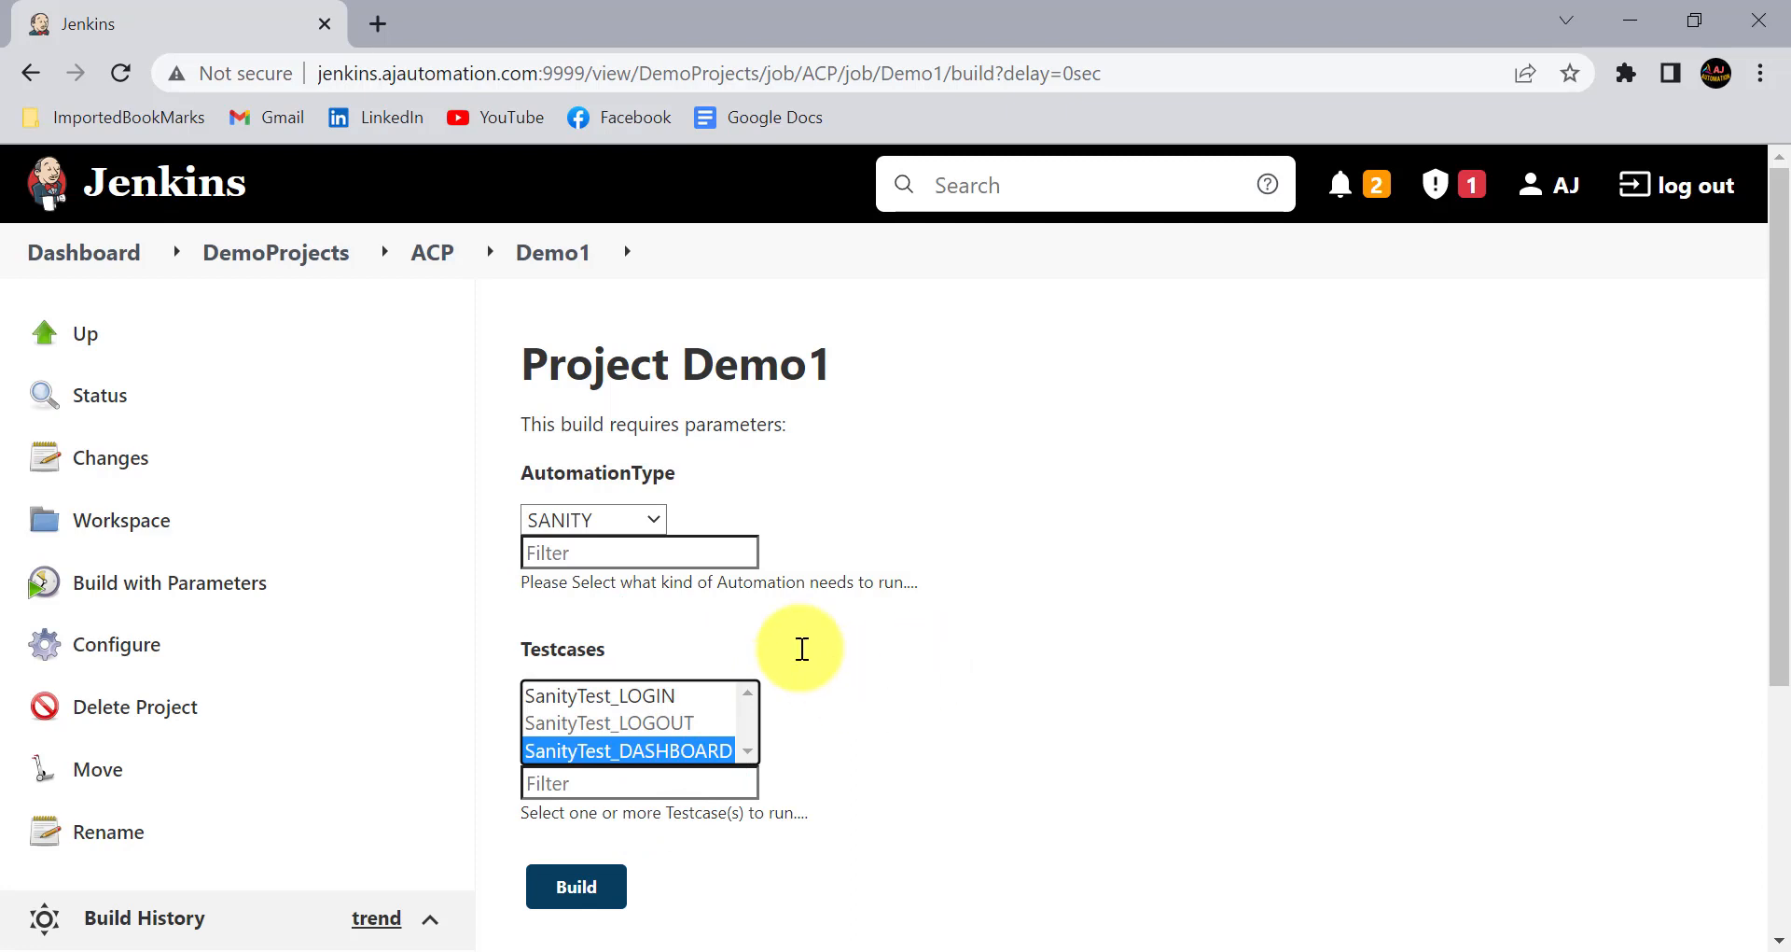
{"action": "left_click", "coordinate": [647, 695]}
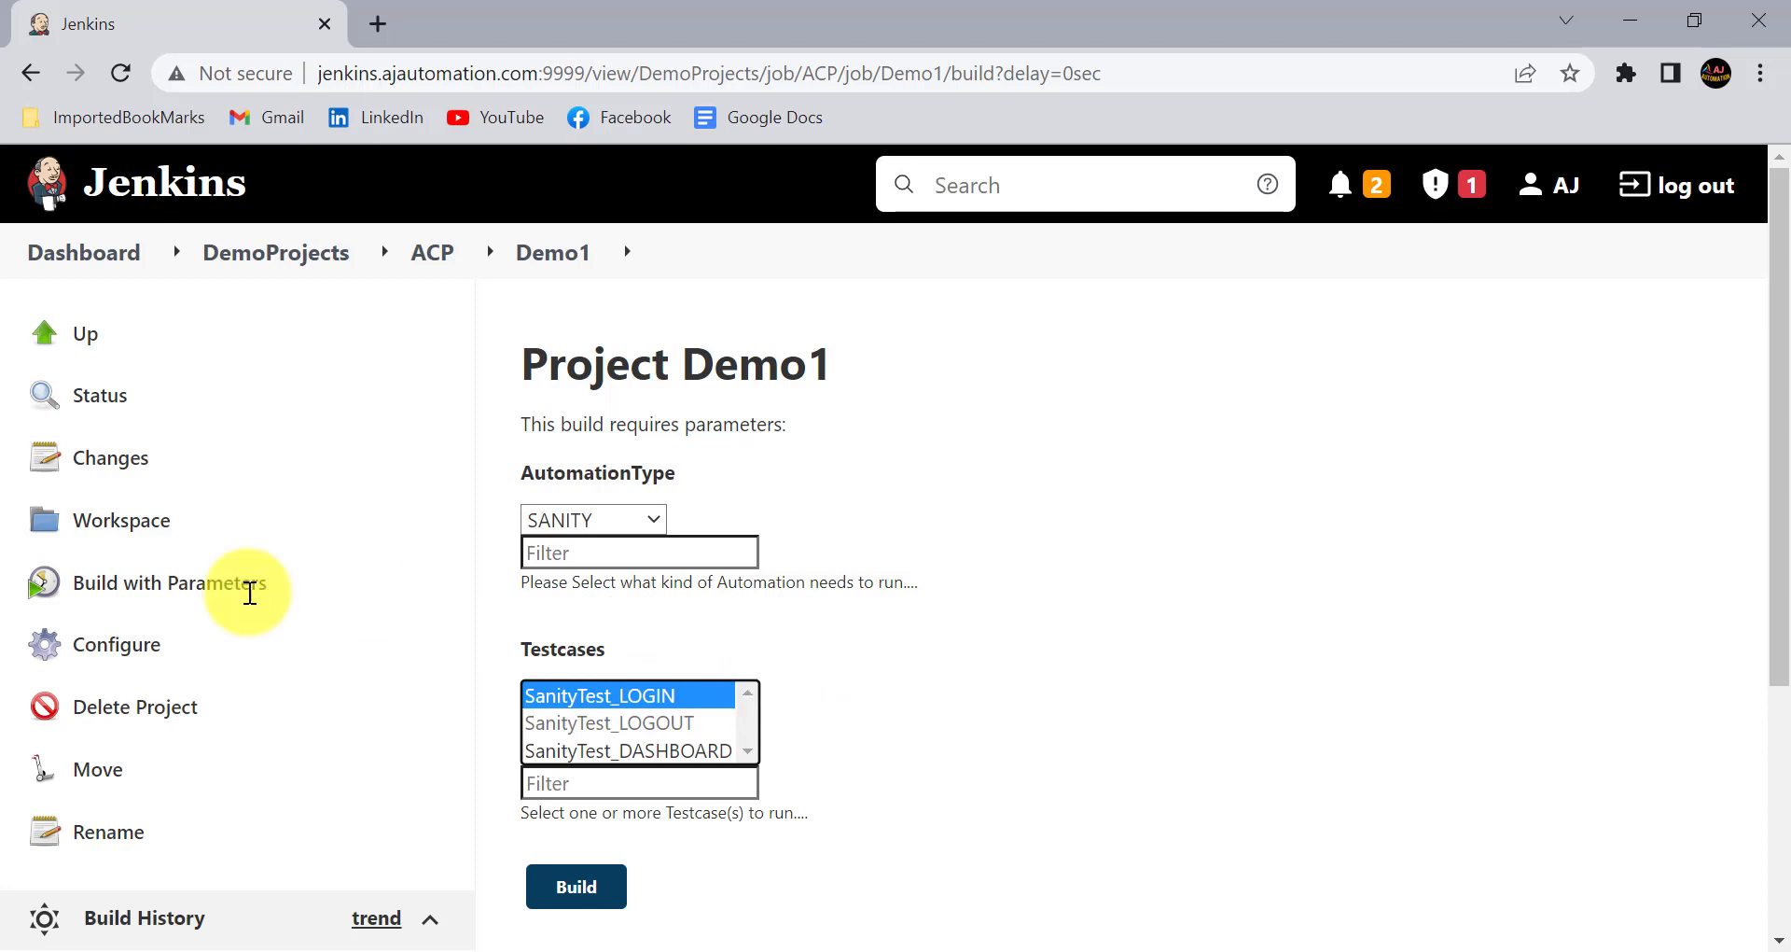
{"action": "left_click", "coordinate": [699, 752]}
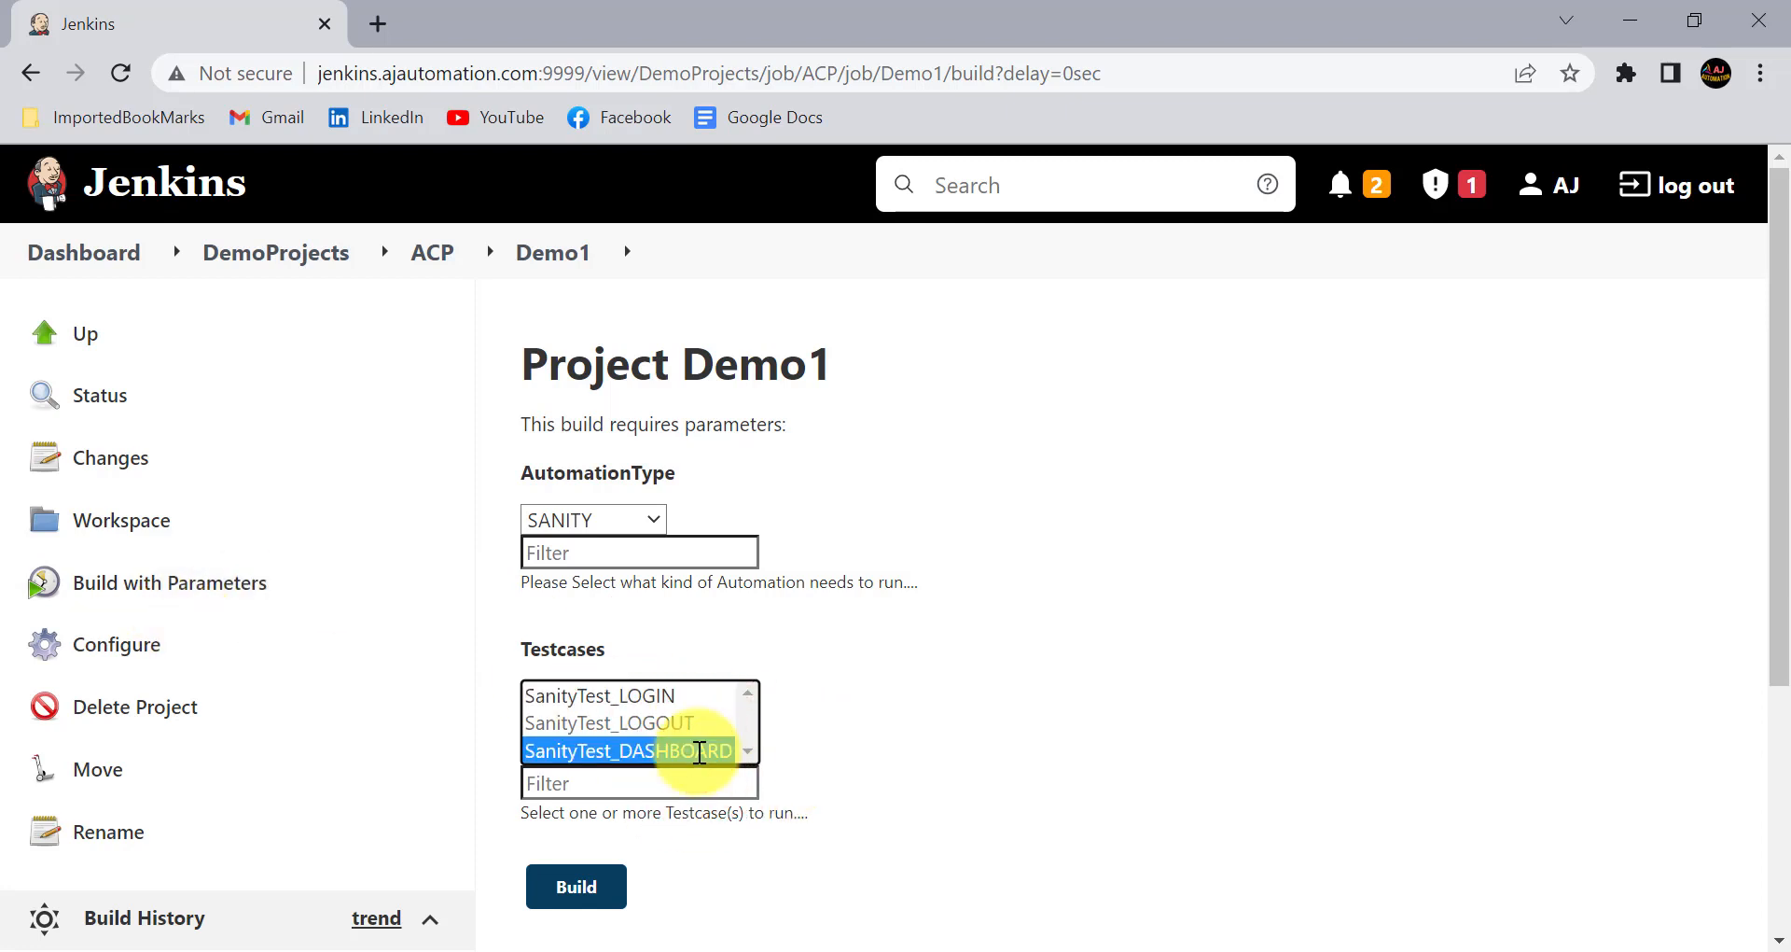
- Append ":disabled" to 'SanityTest_DASHBOARD:selected' in Demo1's Testcases Groovy script, and apply and save the job
{"action": "left_click", "coordinate": [145, 634]}
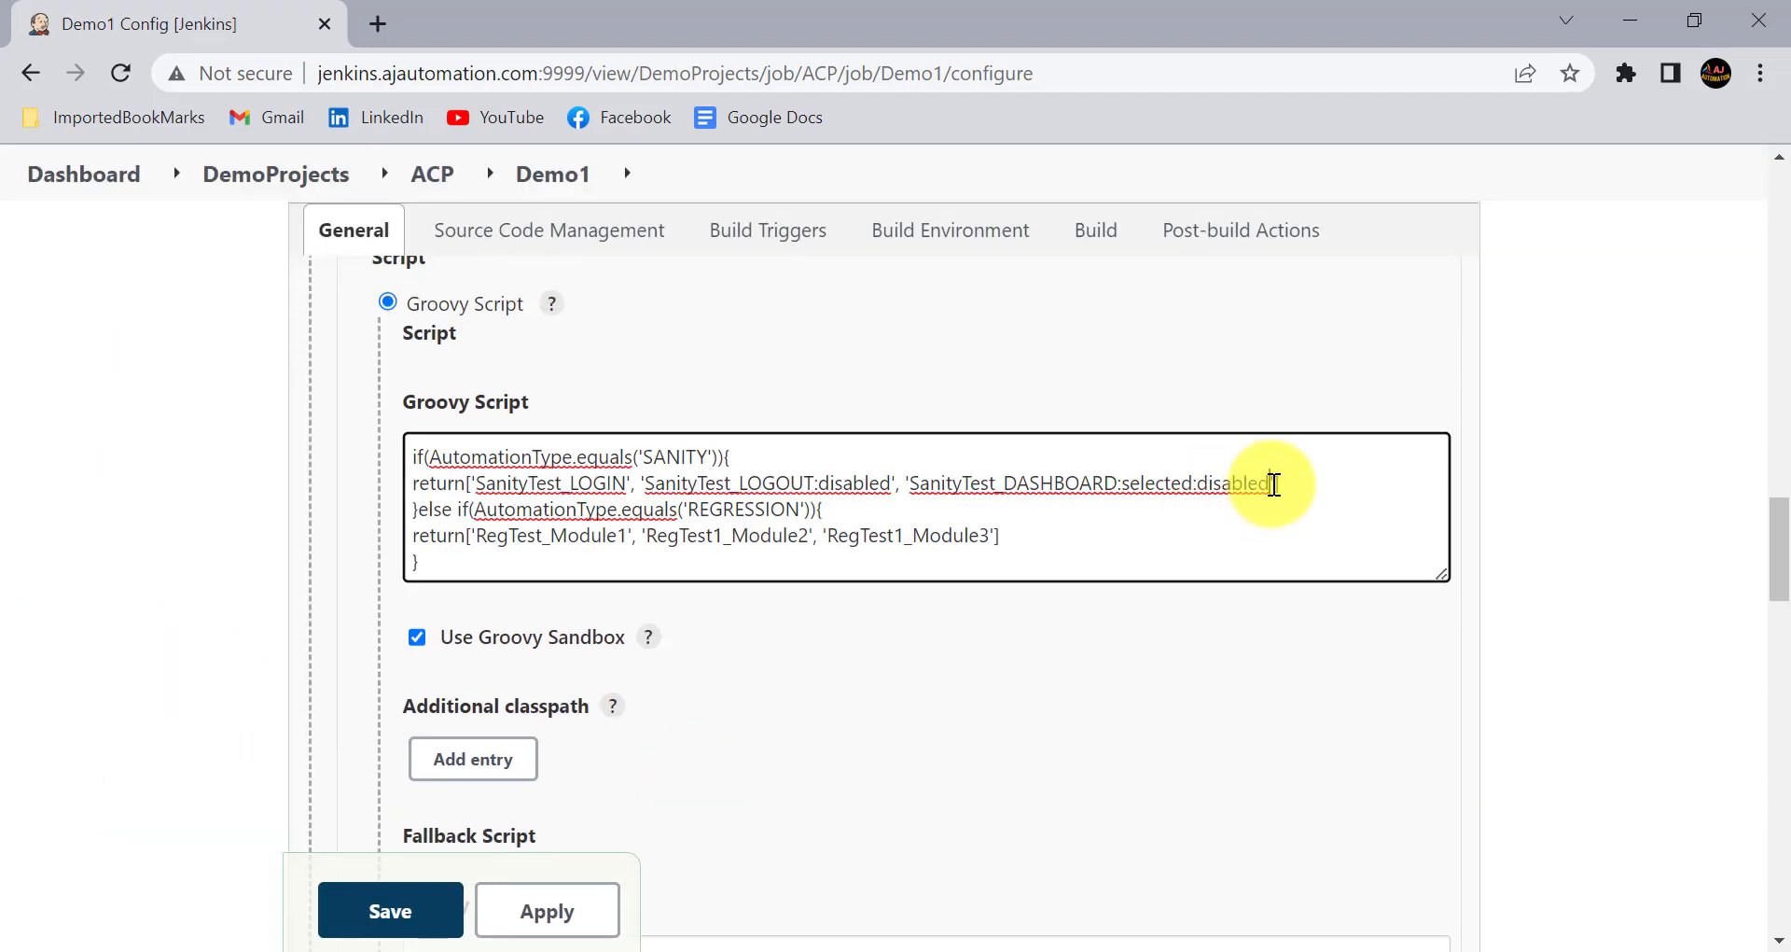
{"action": "left_click", "coordinate": [547, 907]}
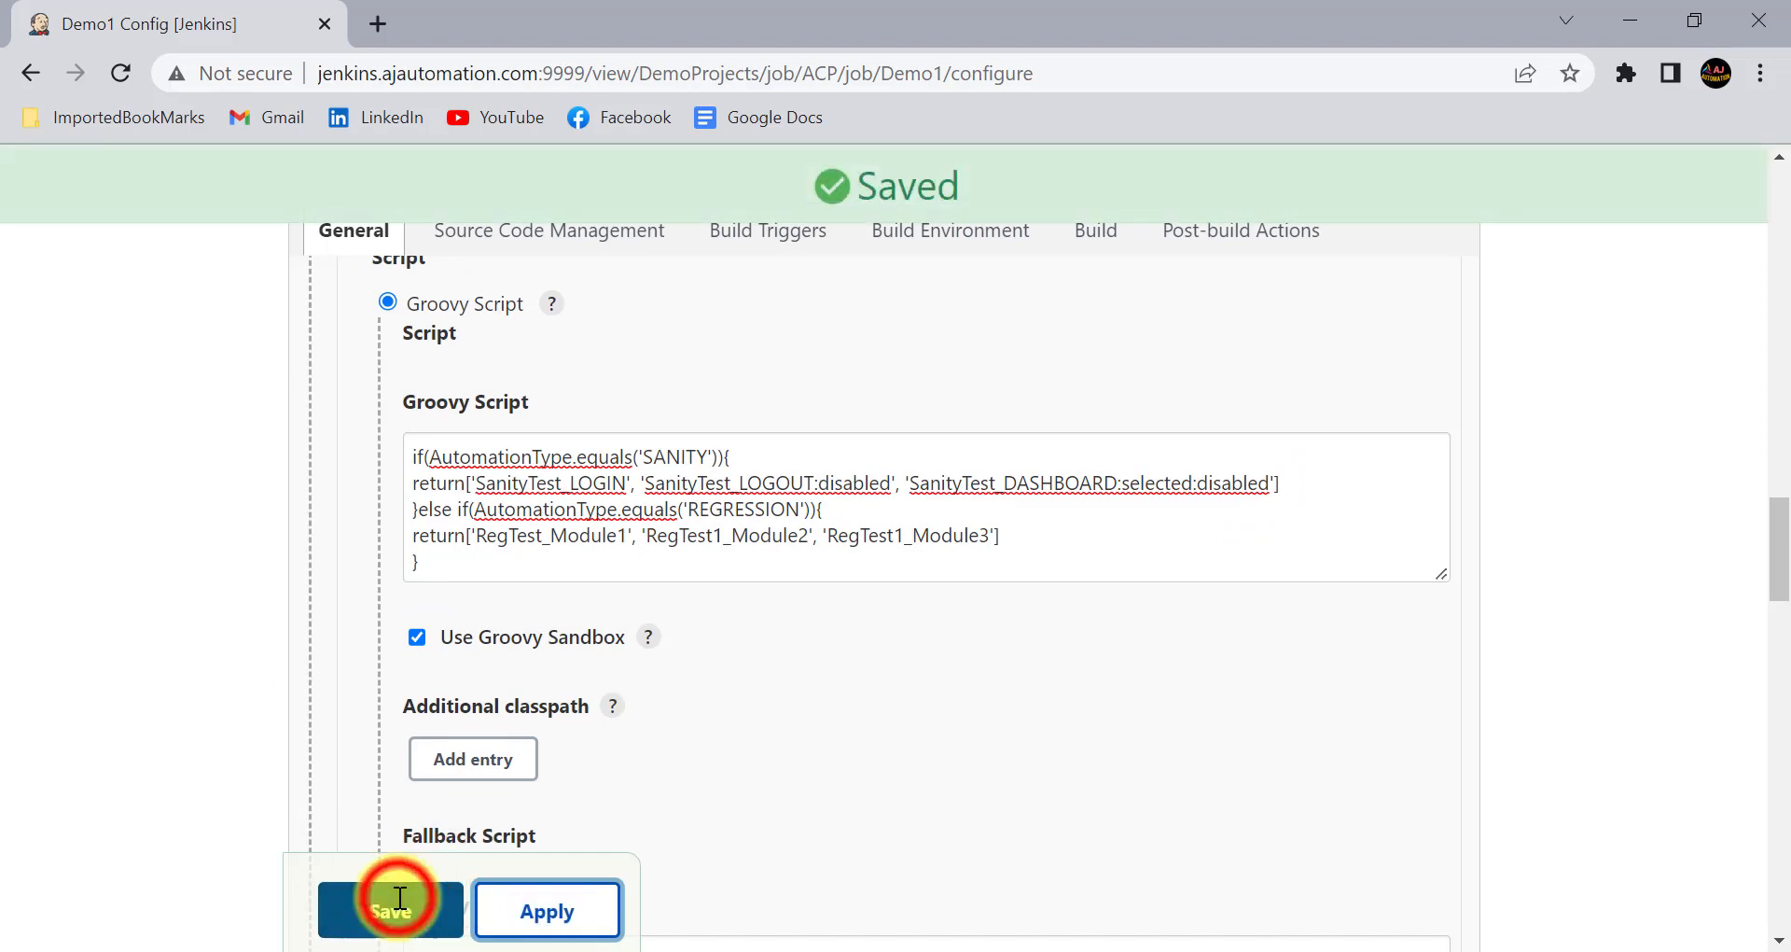
{"action": "left_click", "coordinate": [396, 906]}
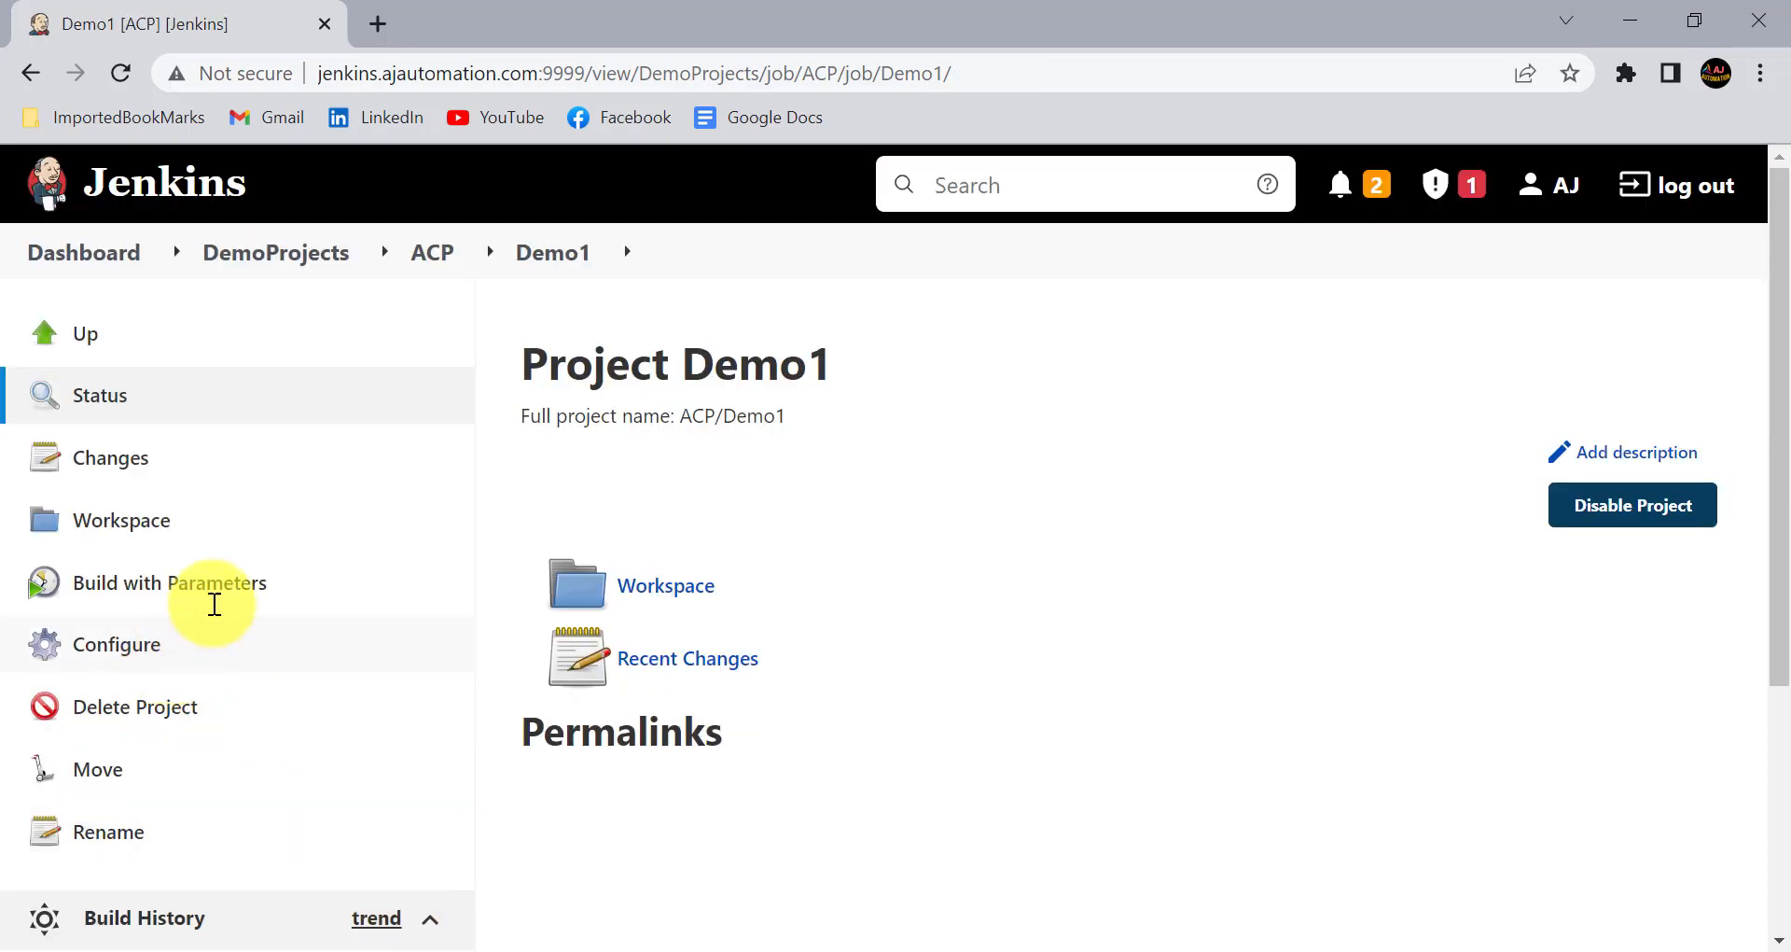
- Reopen the Build with Parameters page and test whether the DASHBOARD, LOGOUT and LOGIN testcases respond to selection
{"action": "left_click", "coordinate": [254, 590]}
{"action": "scroll", "coordinate": [915, 676], "scroll_direction": "down", "scroll_amount": 2}
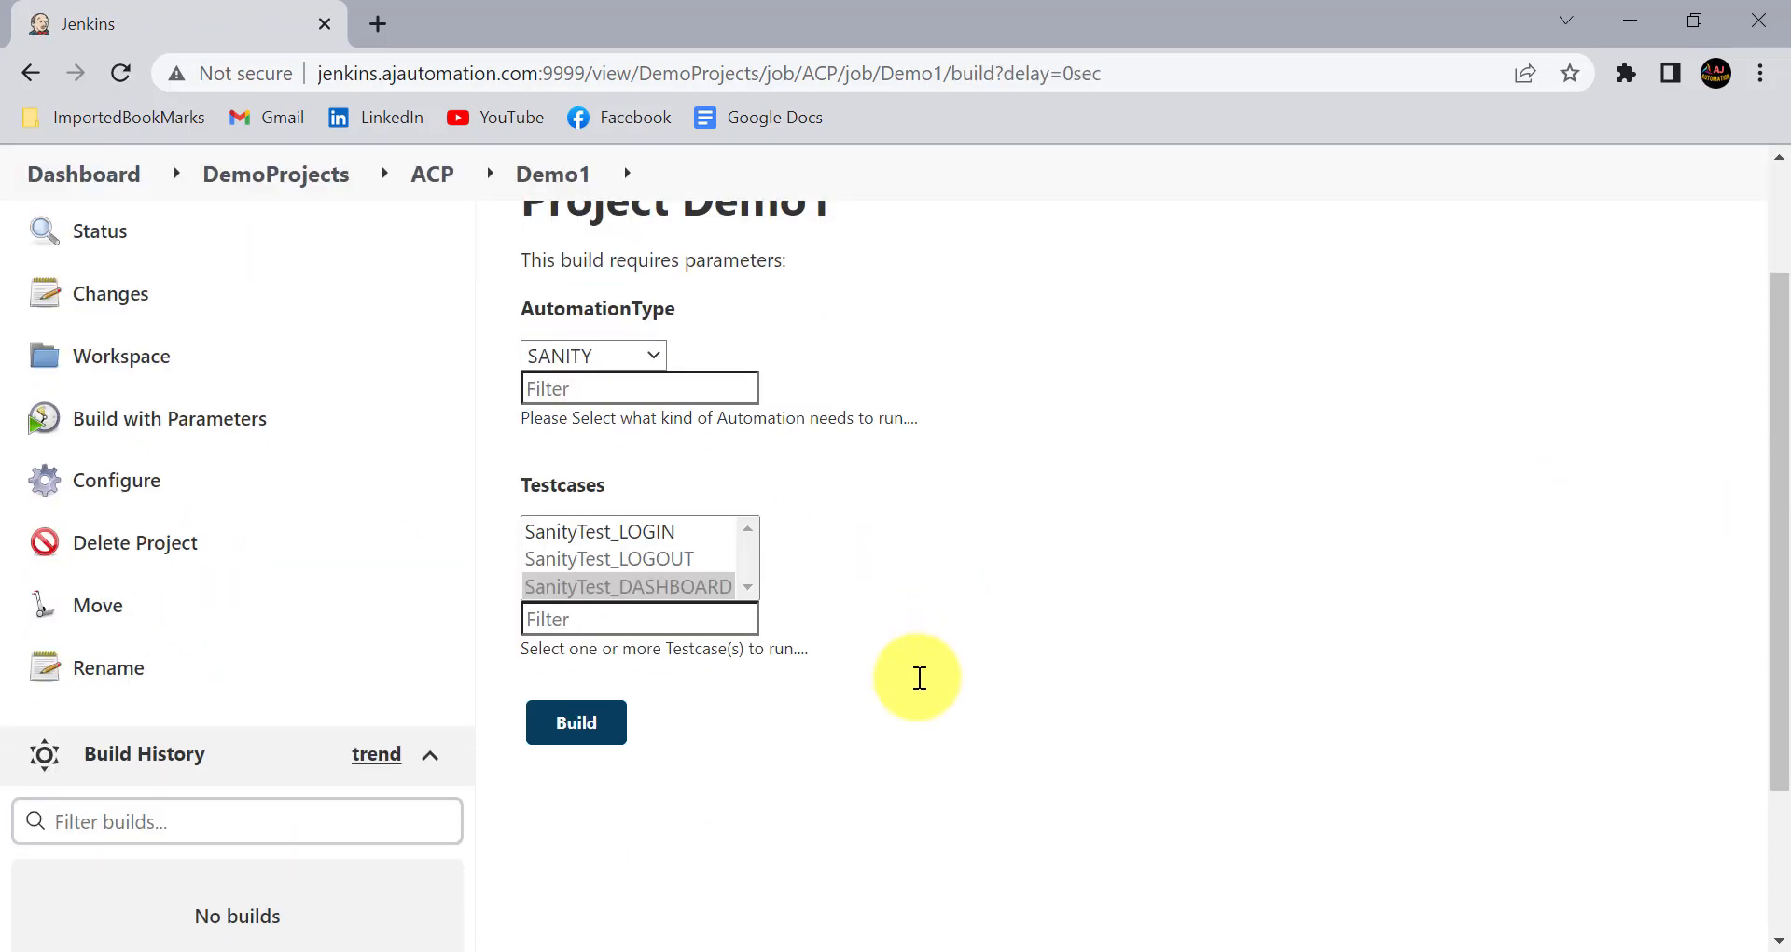
{"action": "left_click", "coordinate": [615, 586]}
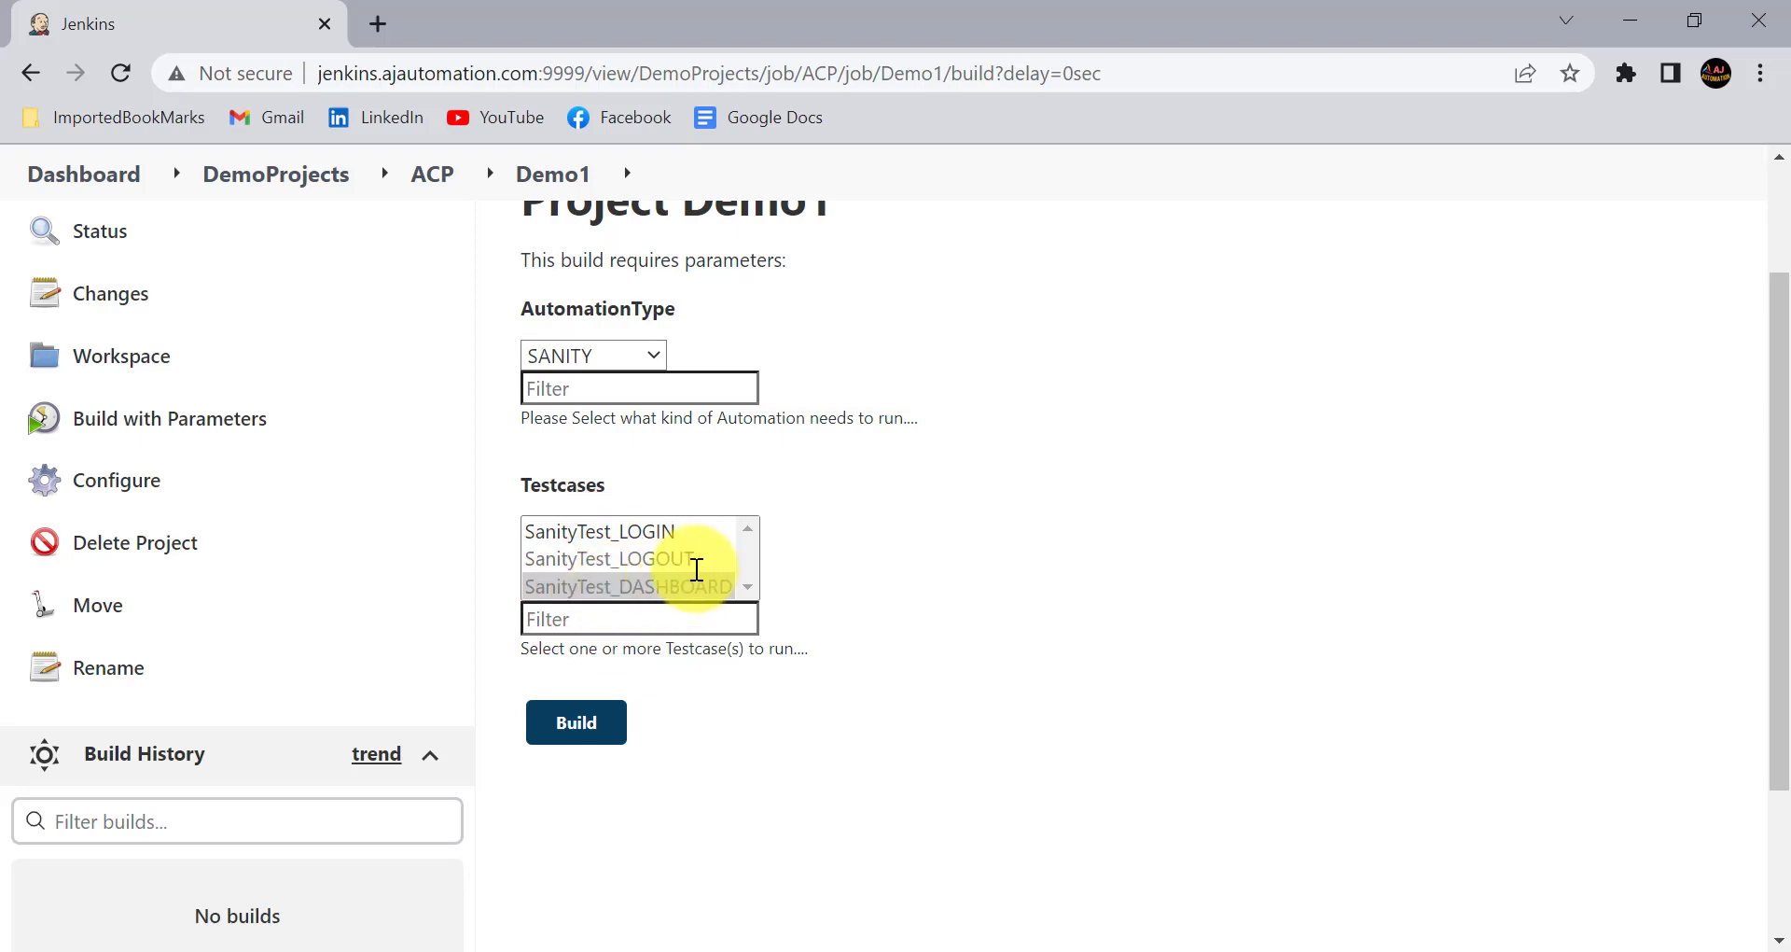
{"action": "left_click", "coordinate": [653, 565]}
{"action": "left_click", "coordinate": [648, 532]}
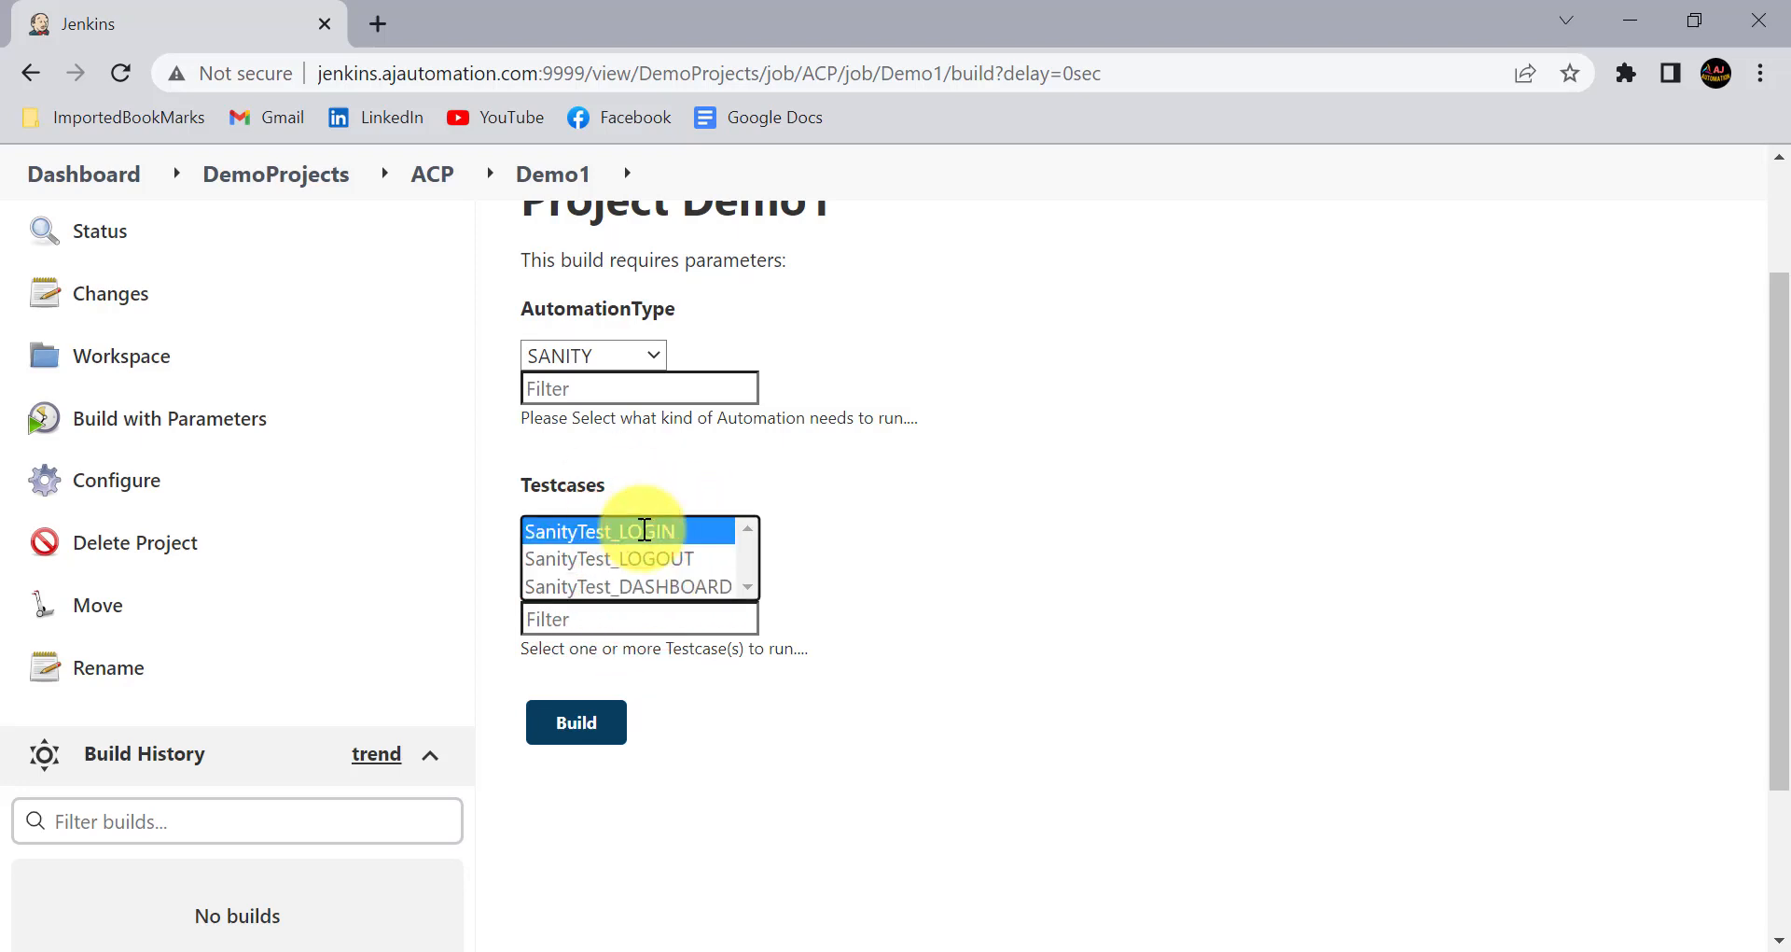
{"action": "left_click", "coordinate": [1010, 587]}
{"action": "scroll", "coordinate": [781, 464], "scroll_direction": "up", "scroll_amount": 2}
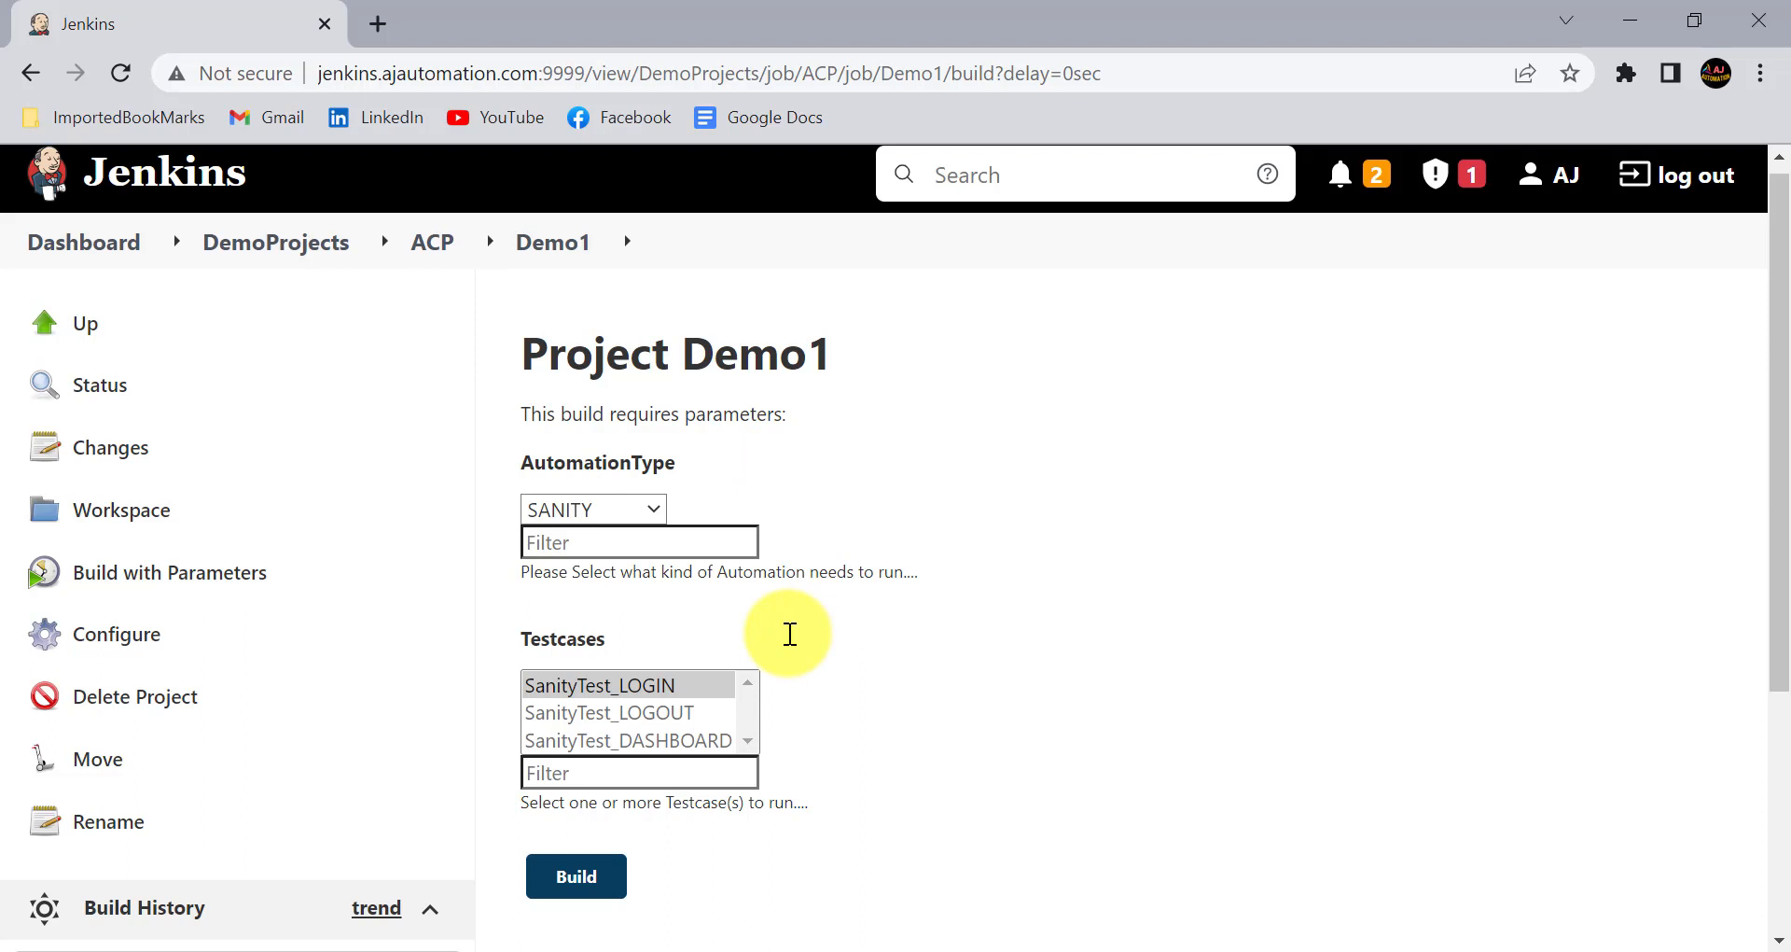
- Switch to Notepad to review the notes on the Active Choices parameter types, and return to the browser
{"action": "left_click", "coordinate": [1065, 948]}
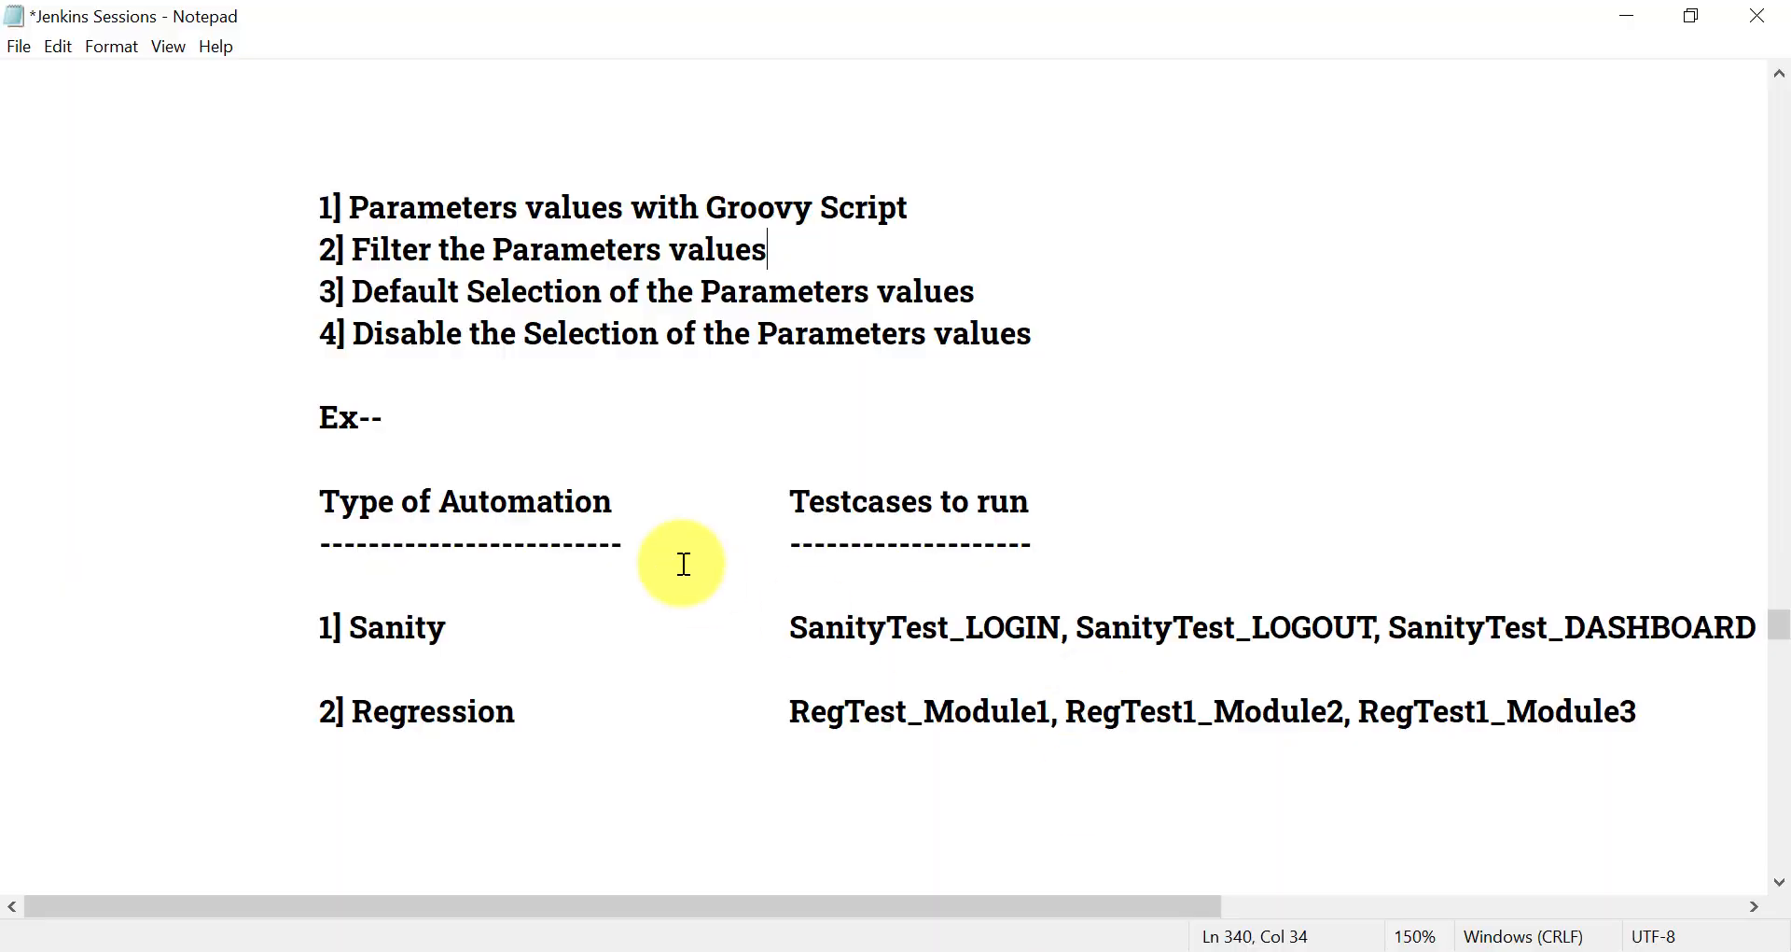
{"action": "scroll", "coordinate": [684, 564], "scroll_direction": "up", "scroll_amount": 6}
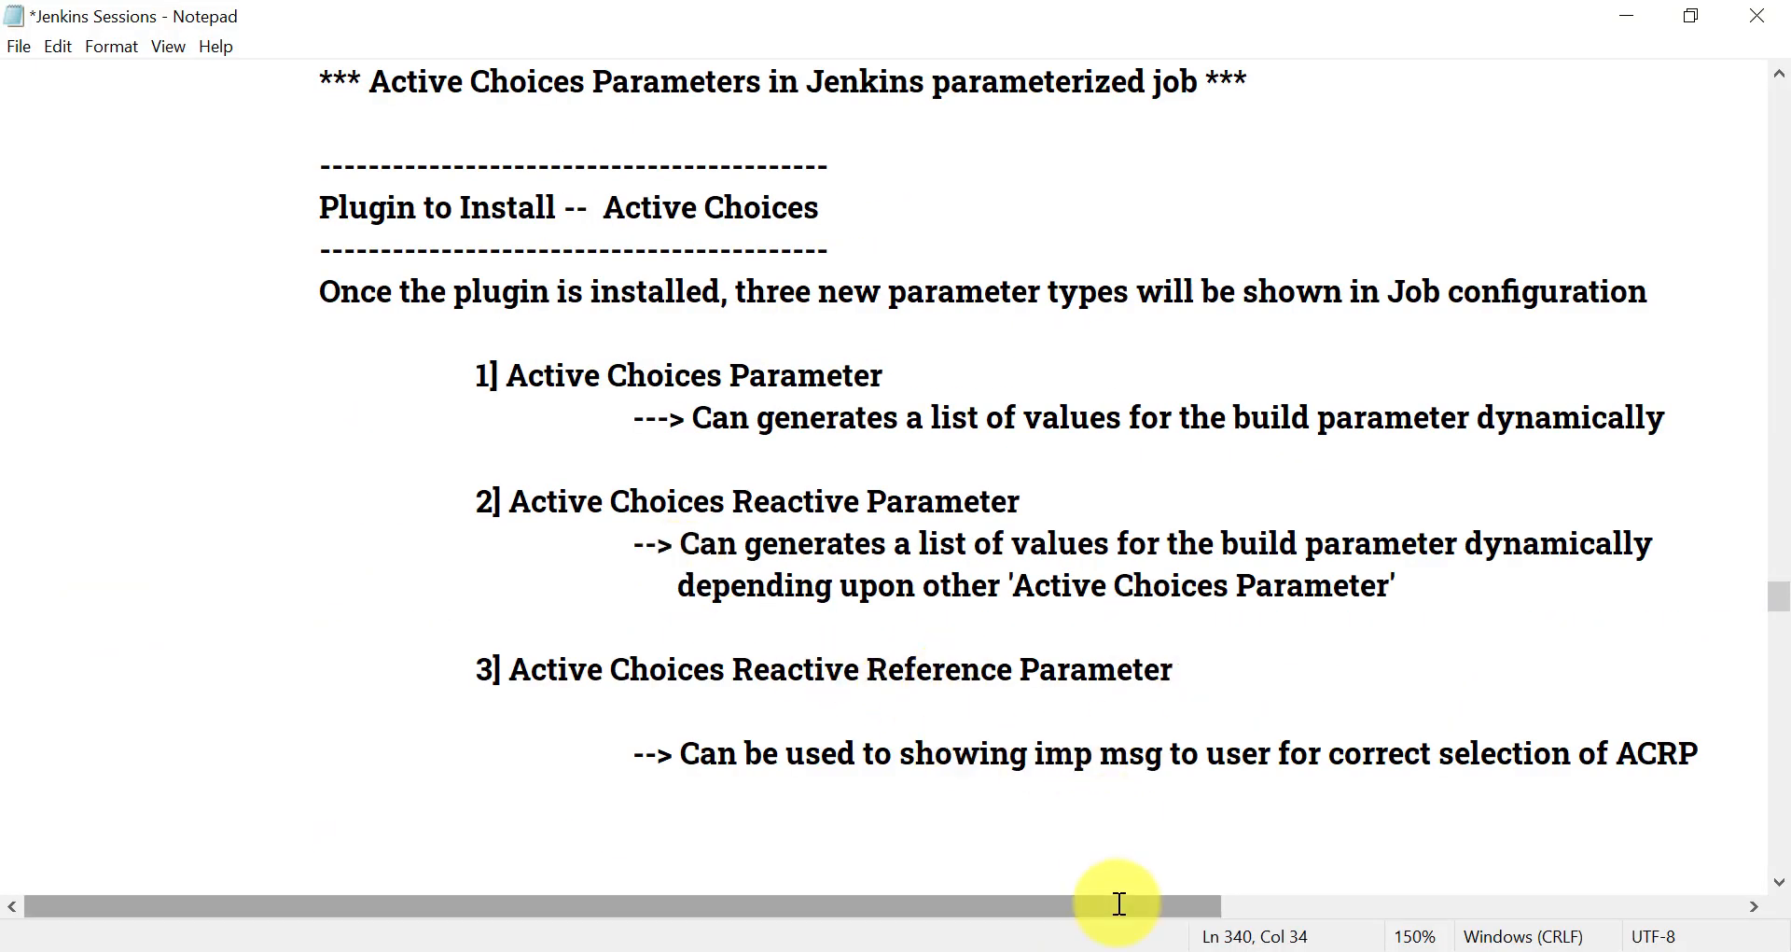
{"action": "left_click", "coordinate": [1119, 947]}
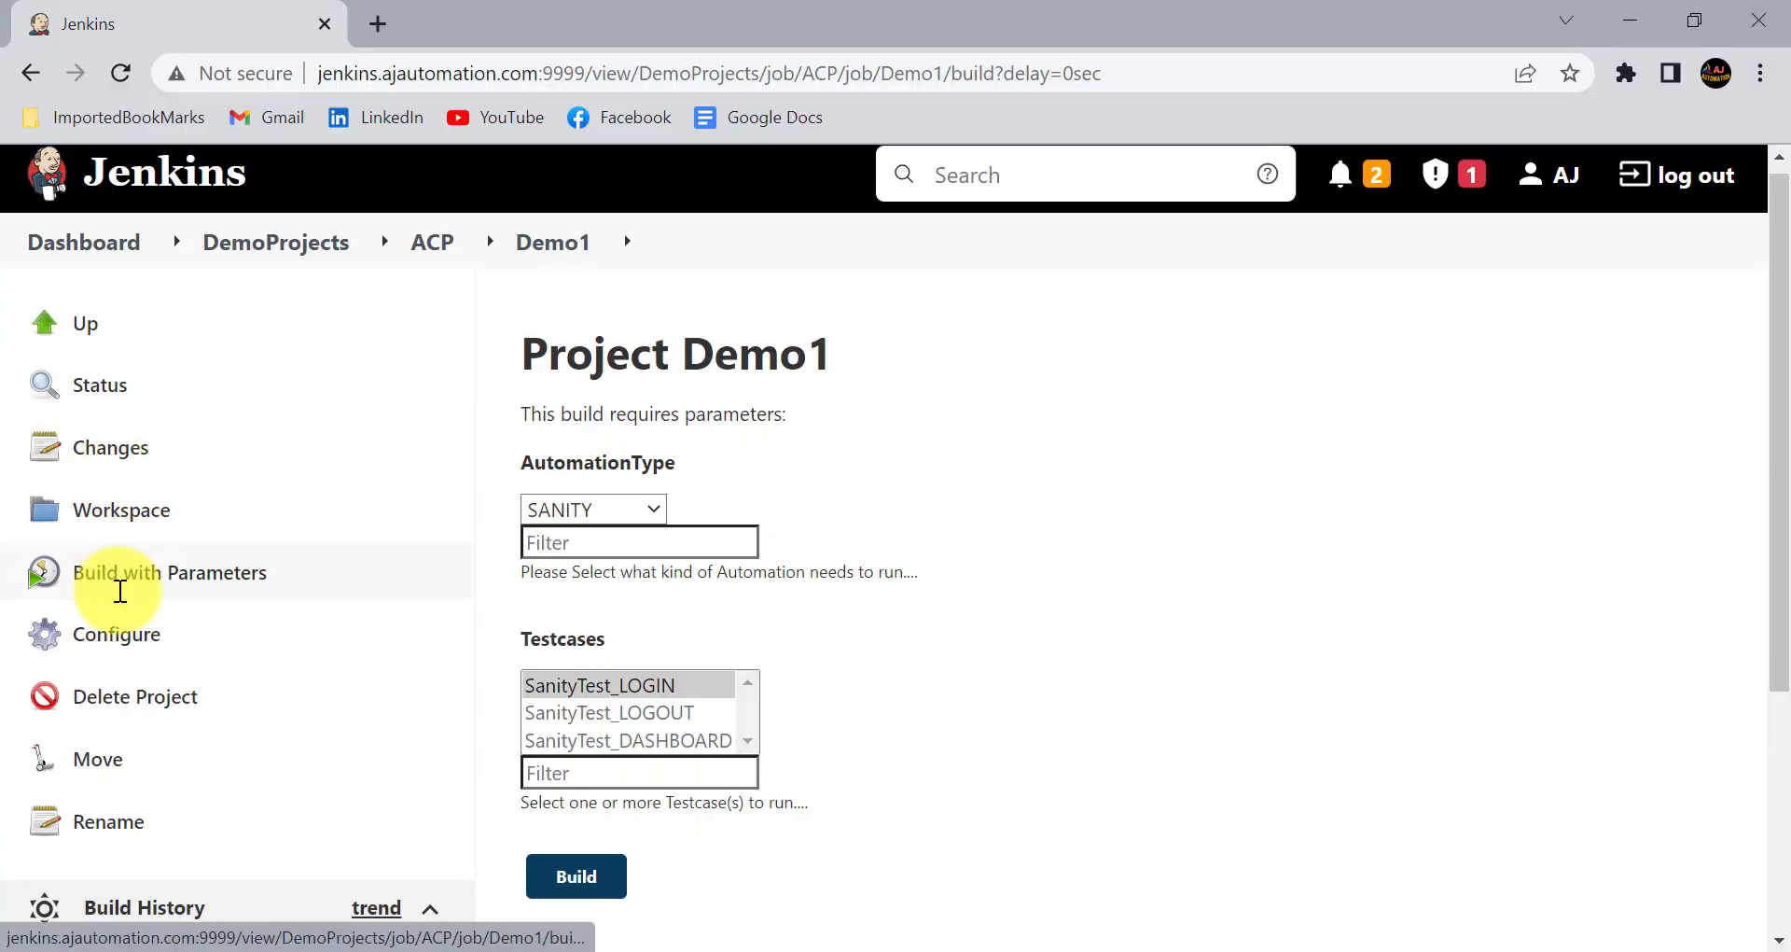
- Open the Demo1 configuration and review the Groovy script of the Testcases Active Choices Reactive Parameter
{"action": "left_click", "coordinate": [117, 632]}
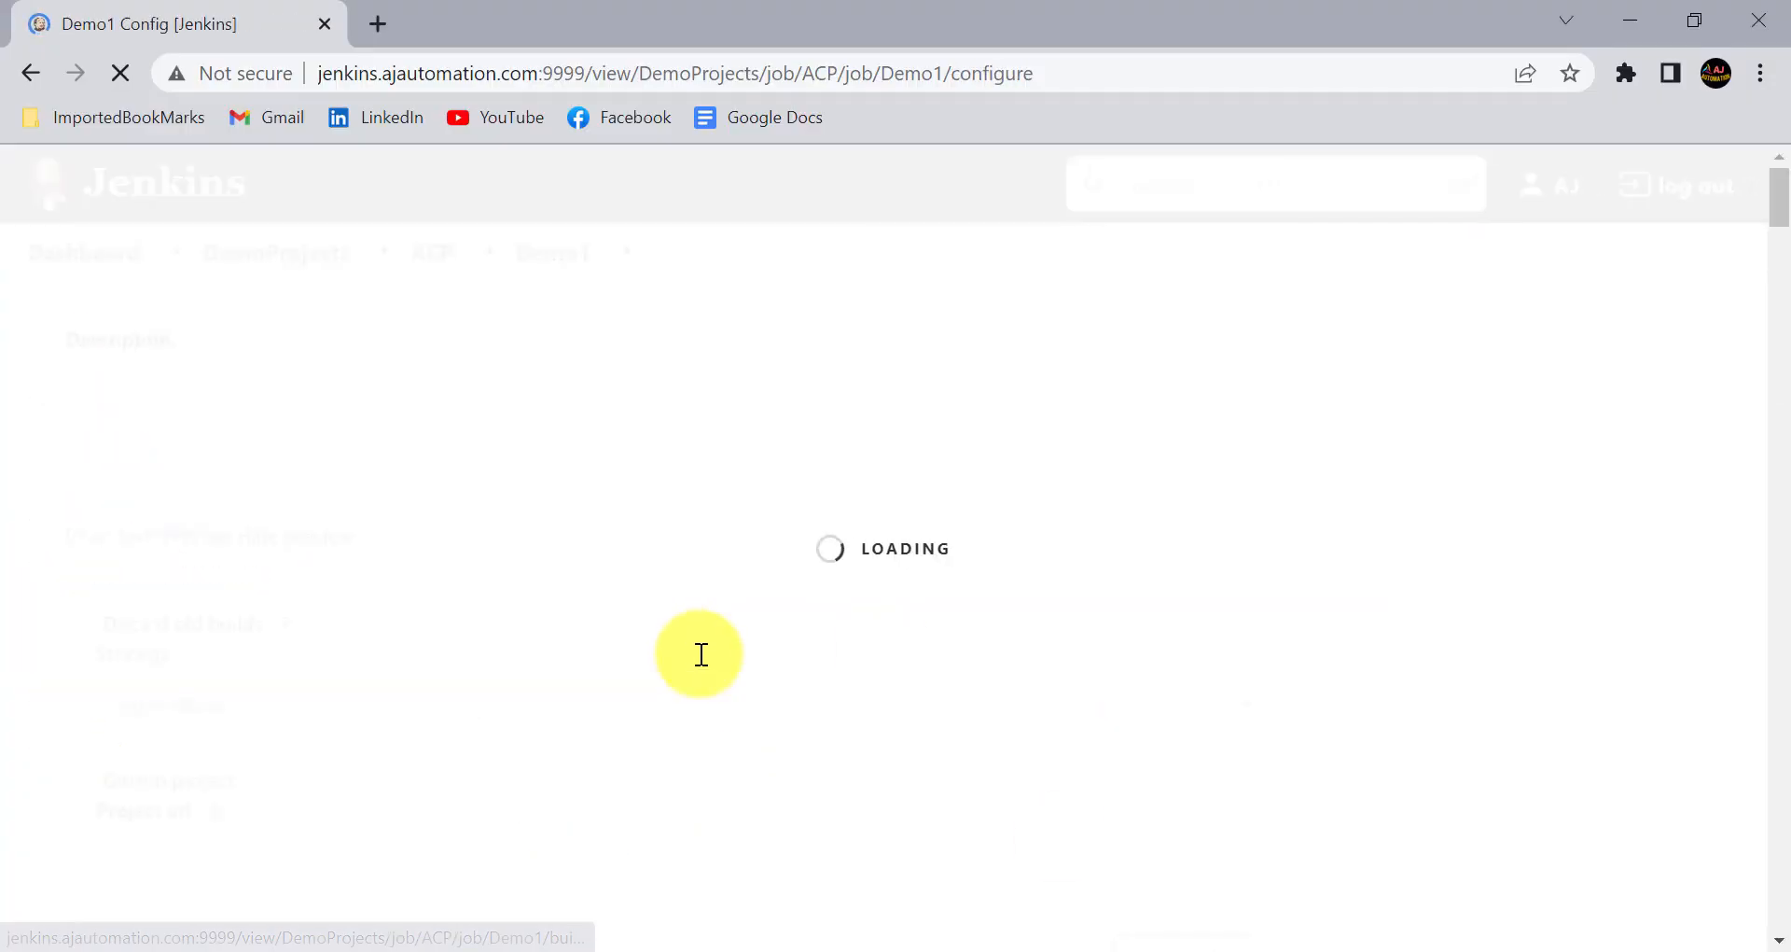
{"action": "scroll", "coordinate": [700, 656], "scroll_direction": "down", "scroll_amount": 10}
{"action": "scroll", "coordinate": [742, 690], "scroll_direction": "down", "scroll_amount": 1}
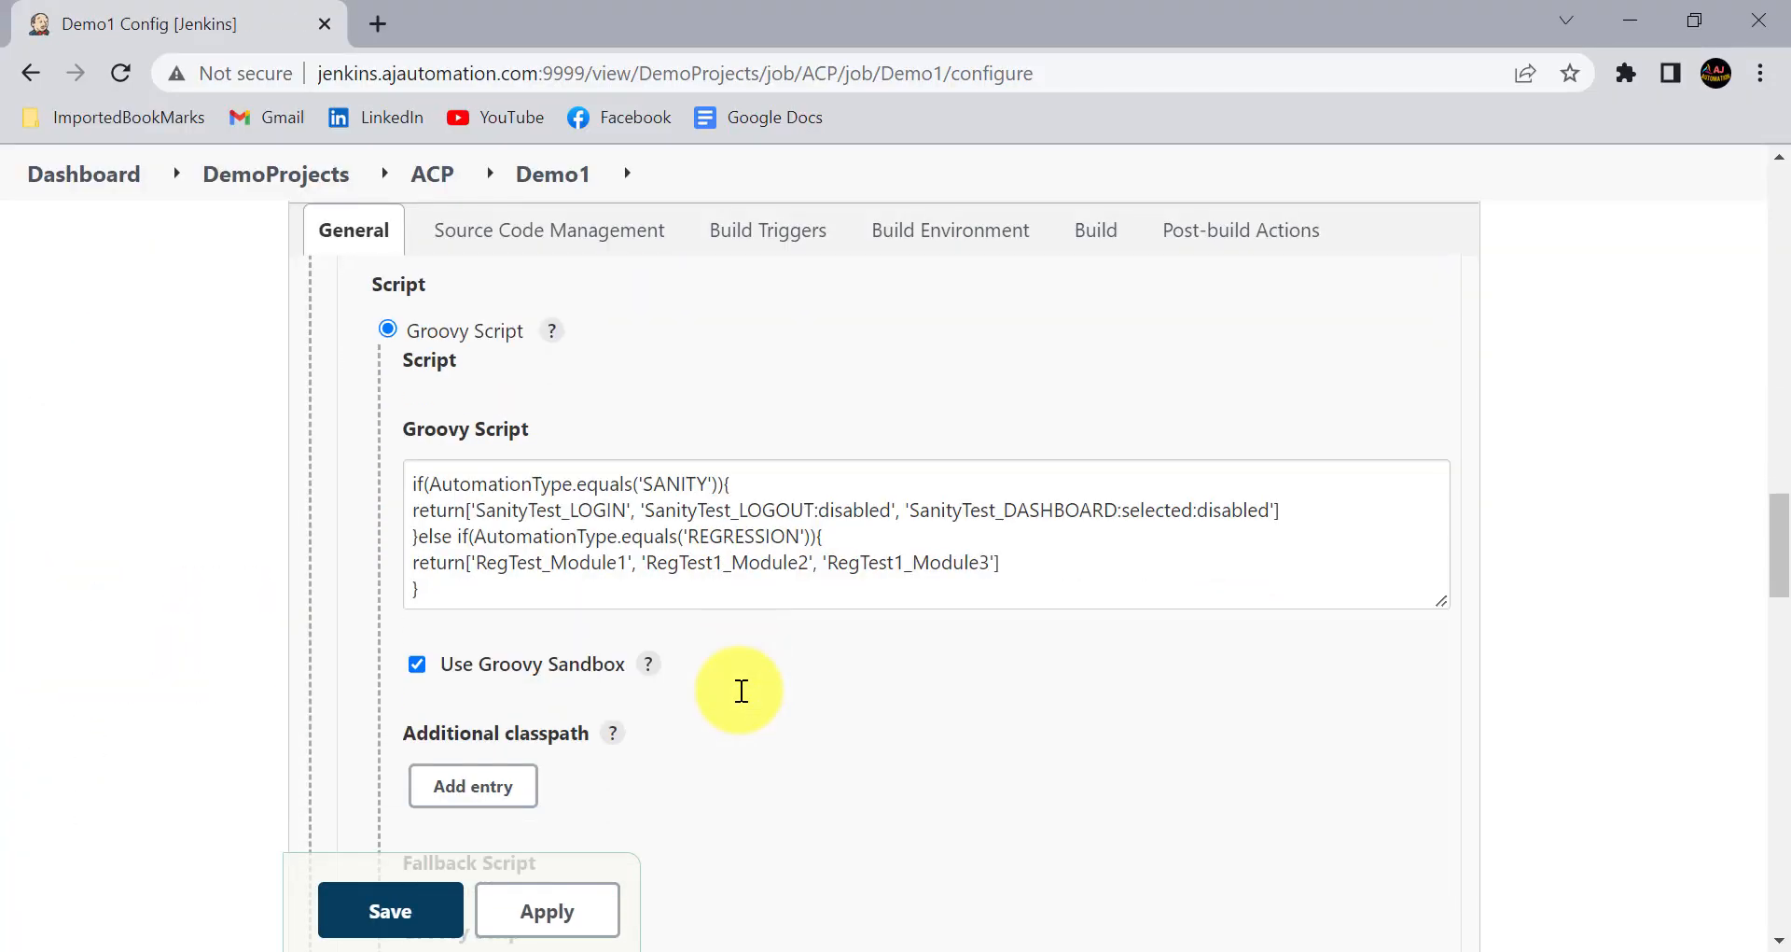
{"action": "scroll", "coordinate": [653, 821], "scroll_direction": "down", "scroll_amount": 3}
{"action": "scroll", "coordinate": [695, 653], "scroll_direction": "up", "scroll_amount": 4}
{"action": "scroll", "coordinate": [698, 642], "scroll_direction": "up", "scroll_amount": 1}
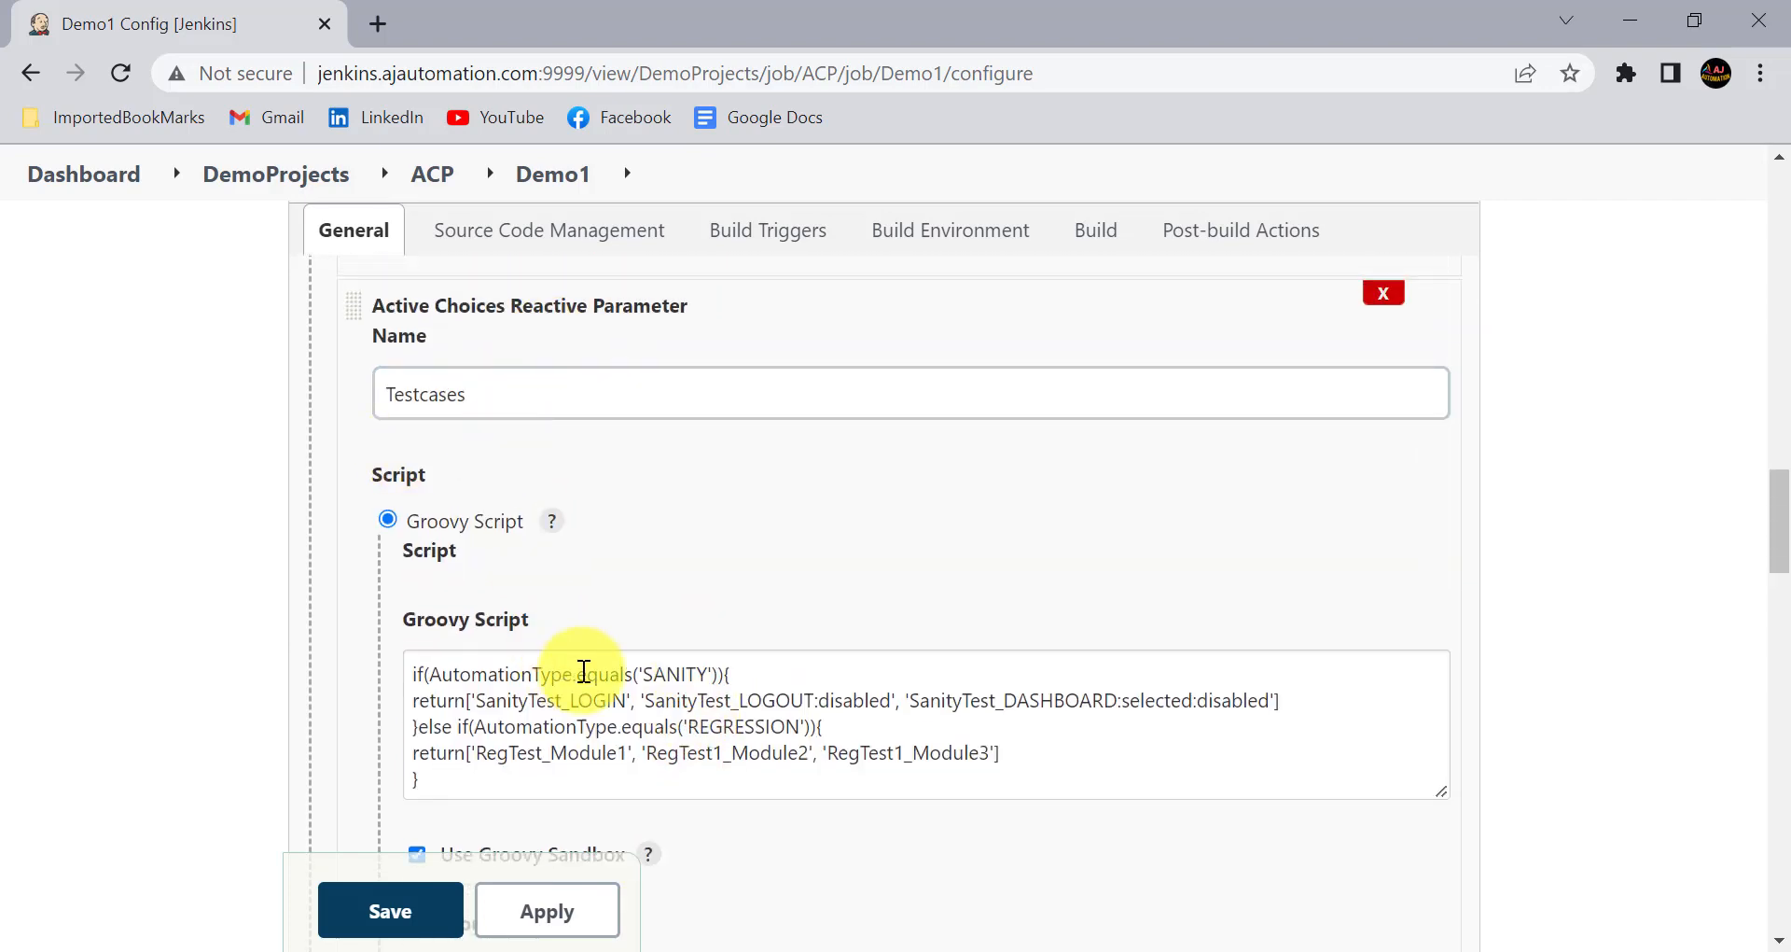
- Examine the fallback Groovy script of the Testcases parameter, highlighting its returned value
{"action": "scroll", "coordinate": [578, 653], "scroll_direction": "down", "scroll_amount": 7}
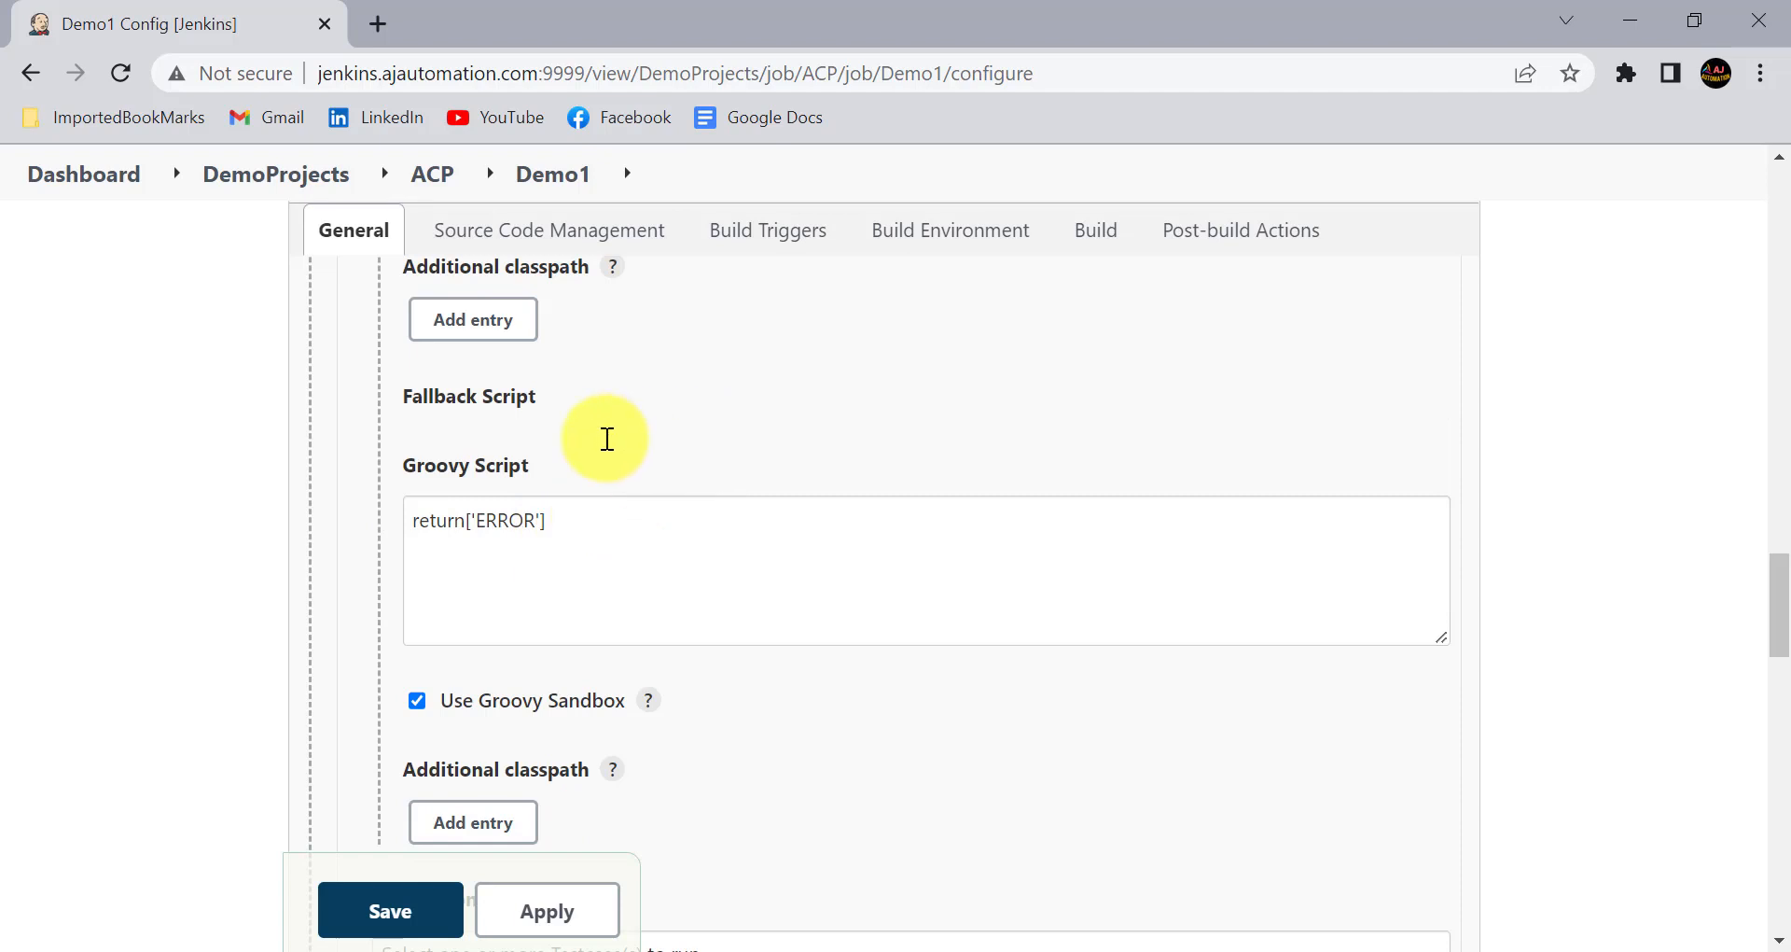
{"action": "scroll", "coordinate": [602, 440], "scroll_direction": "up", "scroll_amount": 5}
{"action": "scroll", "coordinate": [578, 485], "scroll_direction": "down", "scroll_amount": 5}
{"action": "left_click", "coordinate": [476, 516]}
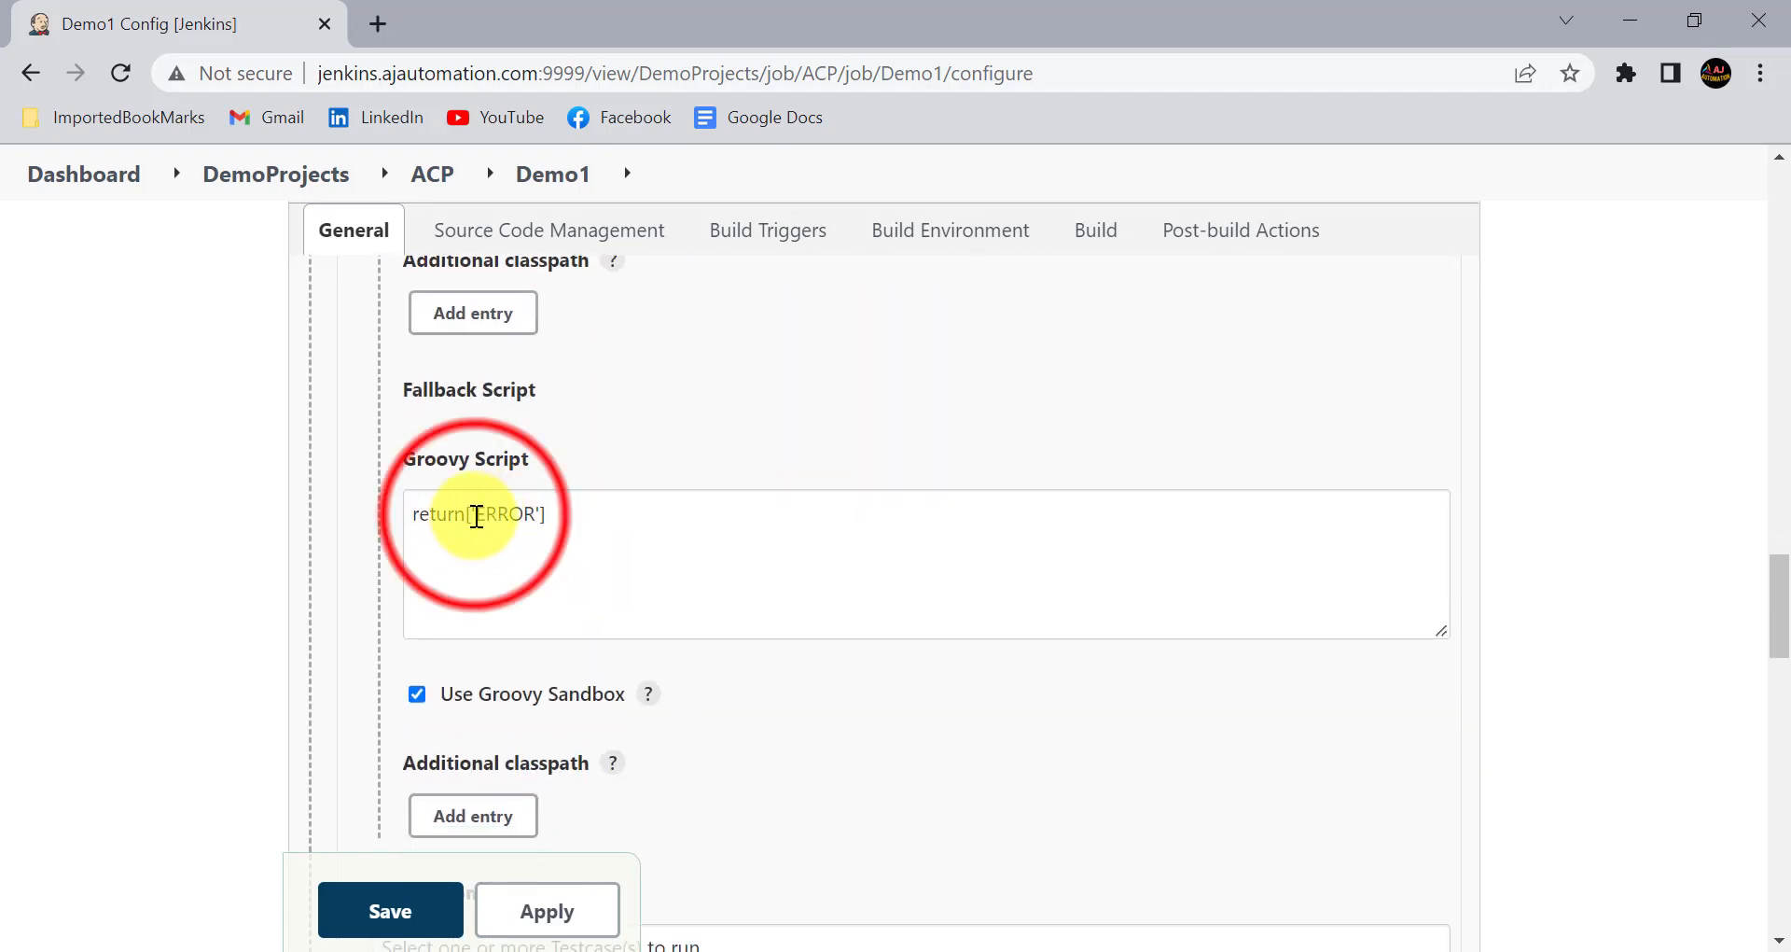
{"action": "left_click_drag", "start_coordinate": [476, 516], "coordinate": [546, 514]}
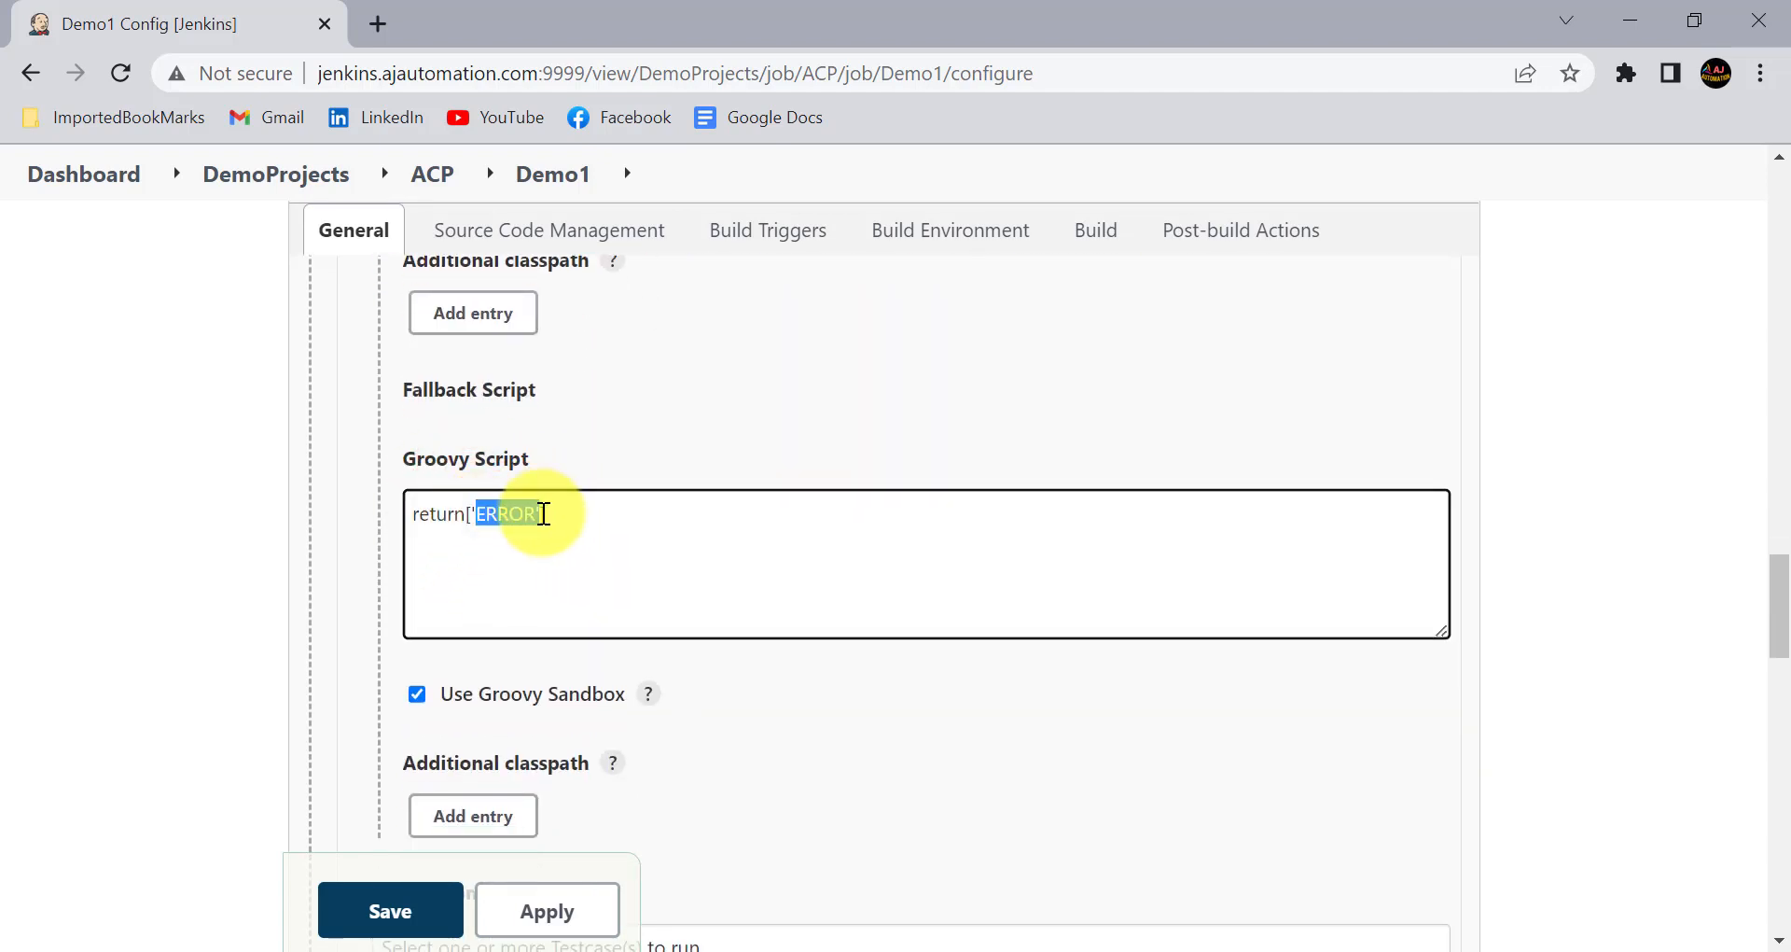
{"action": "left_click", "coordinate": [556, 540]}
{"action": "scroll", "coordinate": [592, 588], "scroll_direction": "down", "scroll_amount": 4}
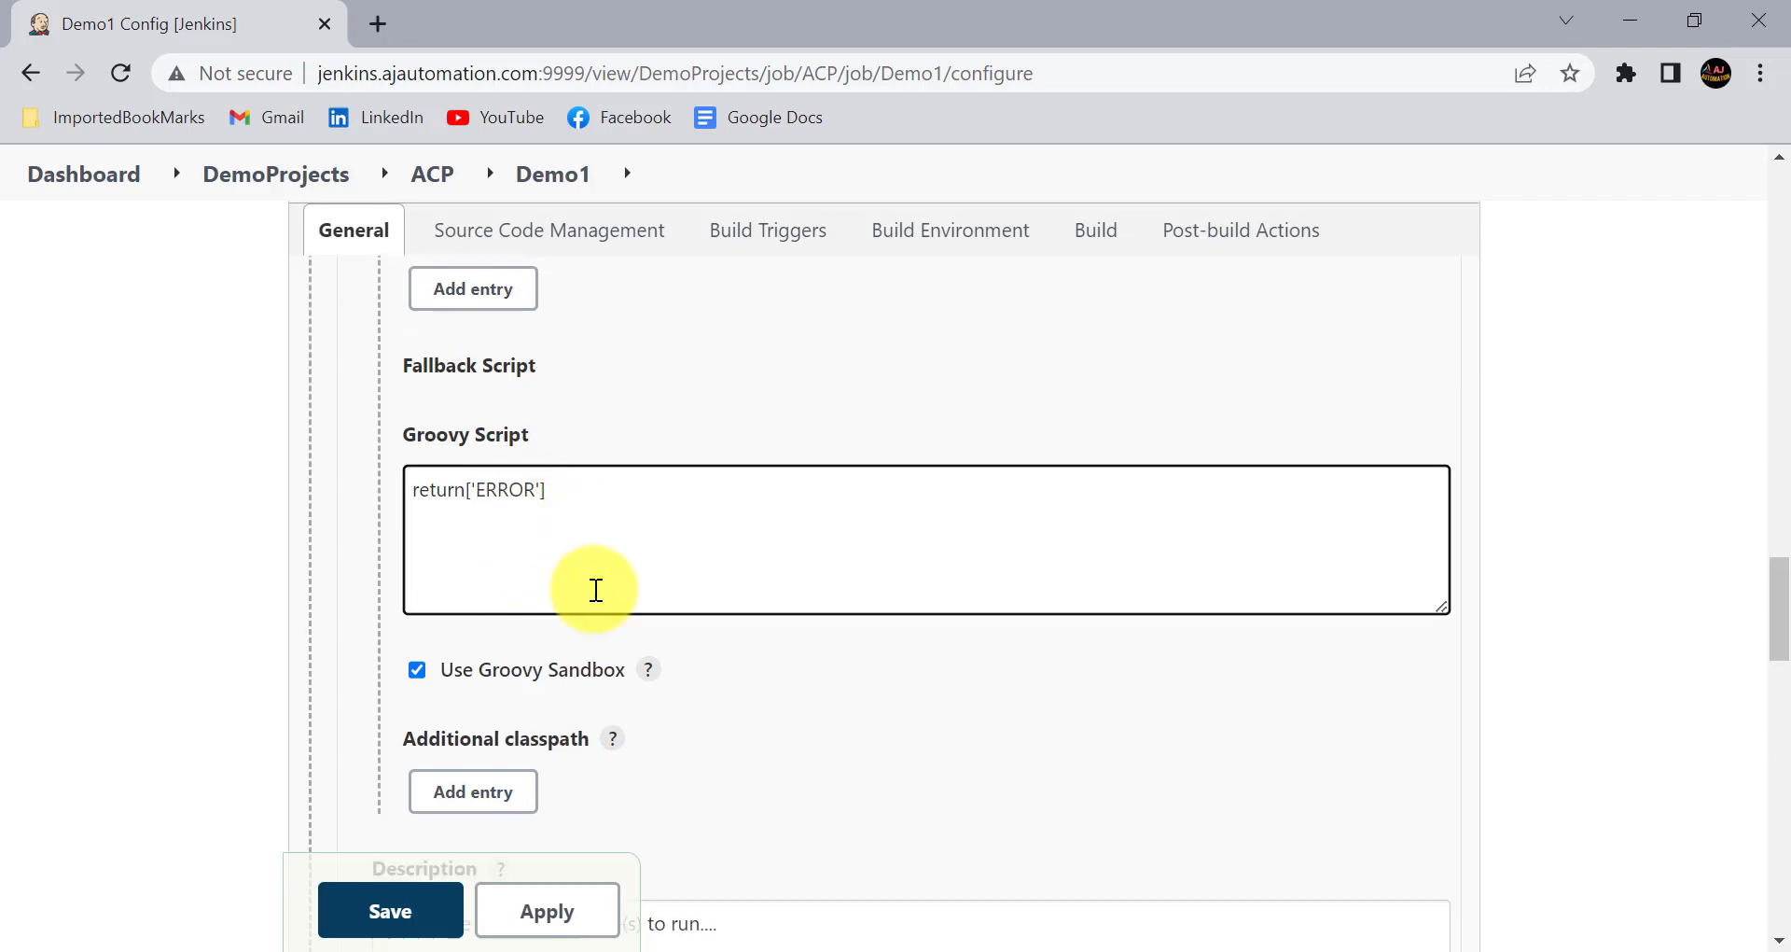
- Add an Active Choices Reactive Reference Parameter named ACRRP below the Testcases parameter and base it on a Groovy script
{"action": "scroll", "coordinate": [593, 591], "scroll_direction": "down", "scroll_amount": 9}
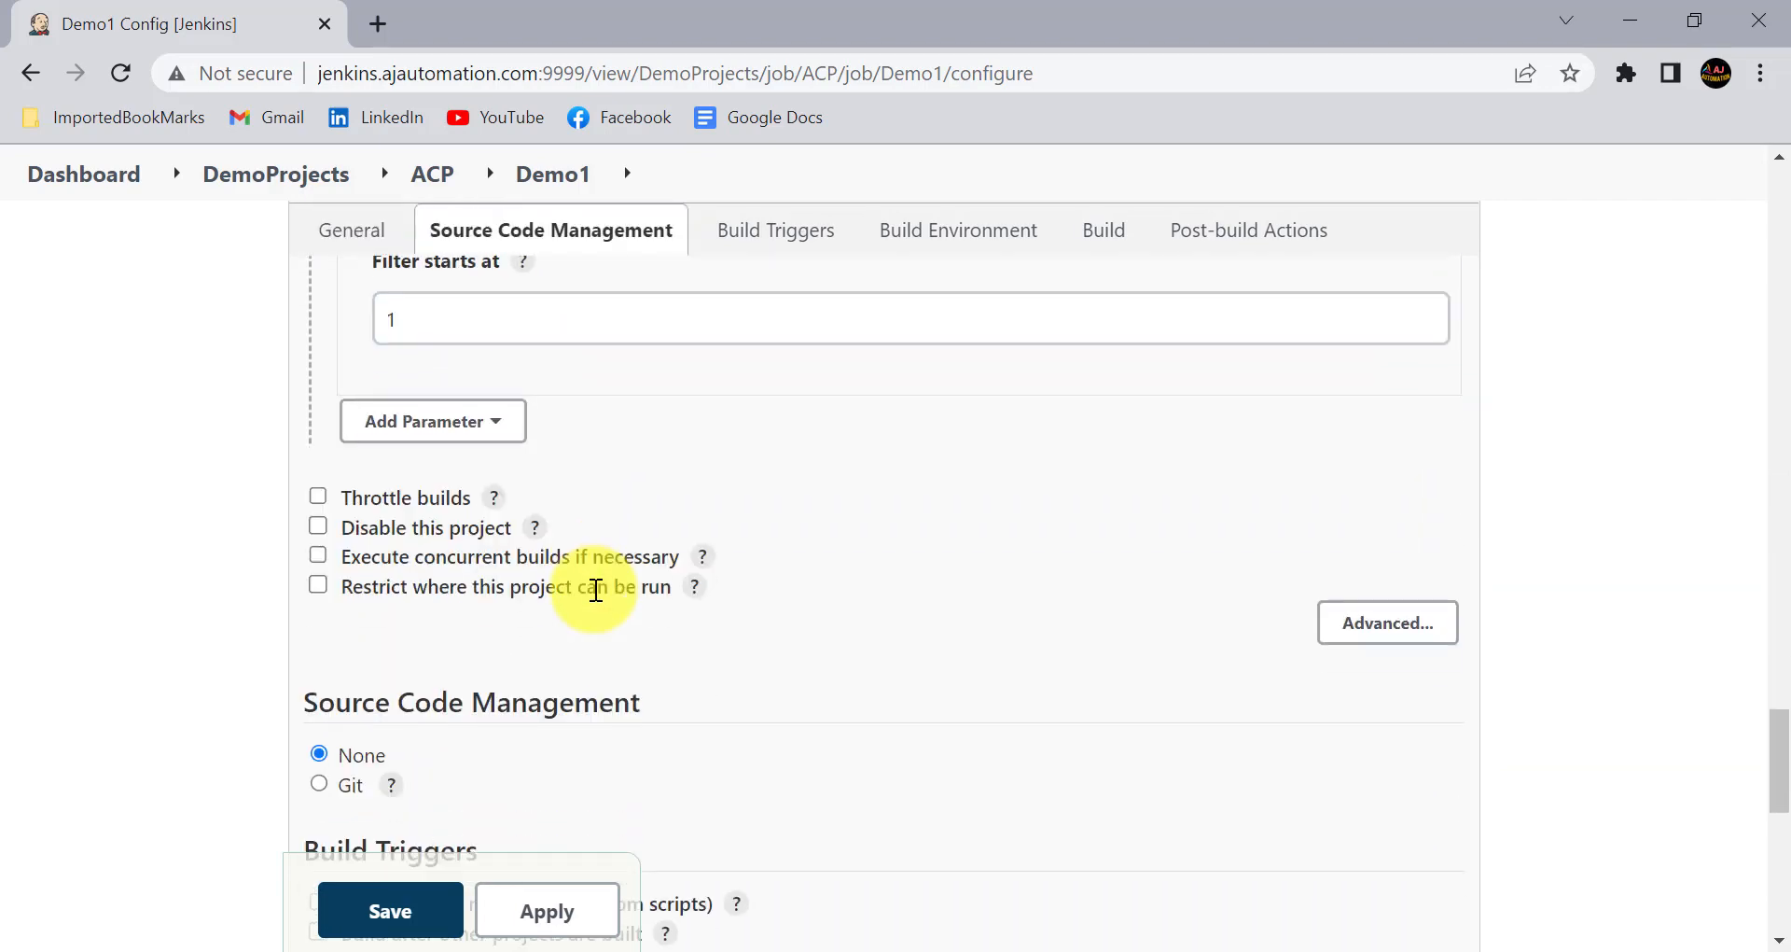
{"action": "left_click", "coordinate": [443, 411]}
{"action": "left_click", "coordinate": [471, 524]}
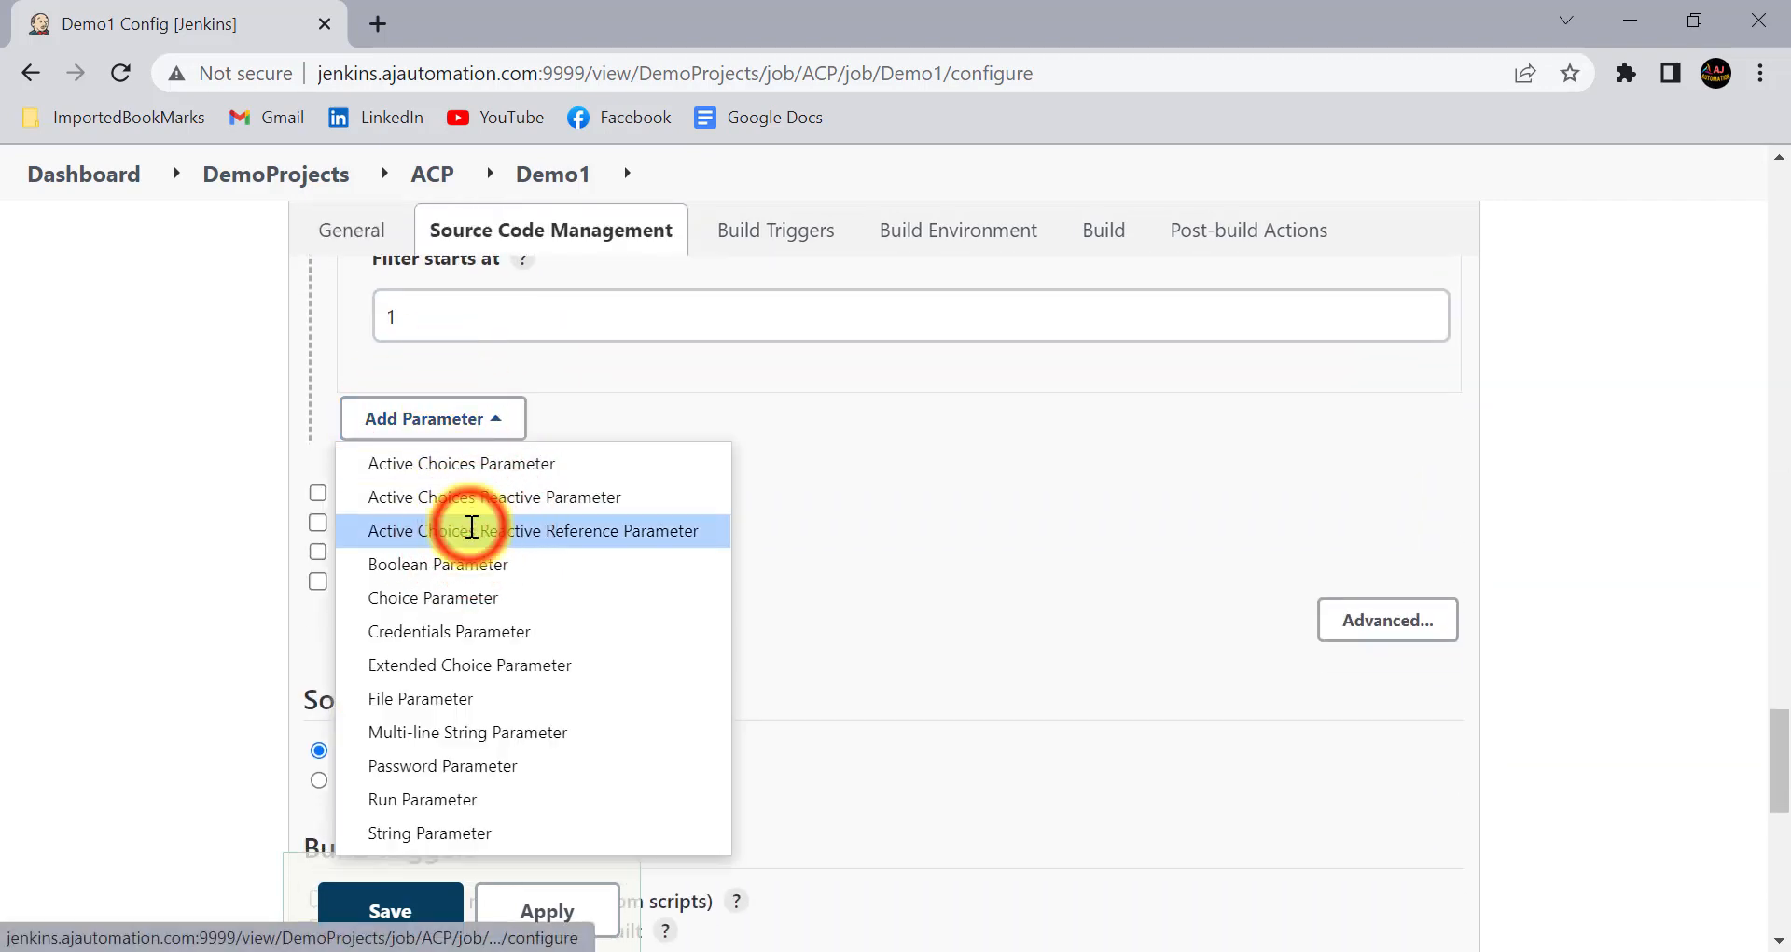
{"action": "left_click", "coordinate": [464, 513]}
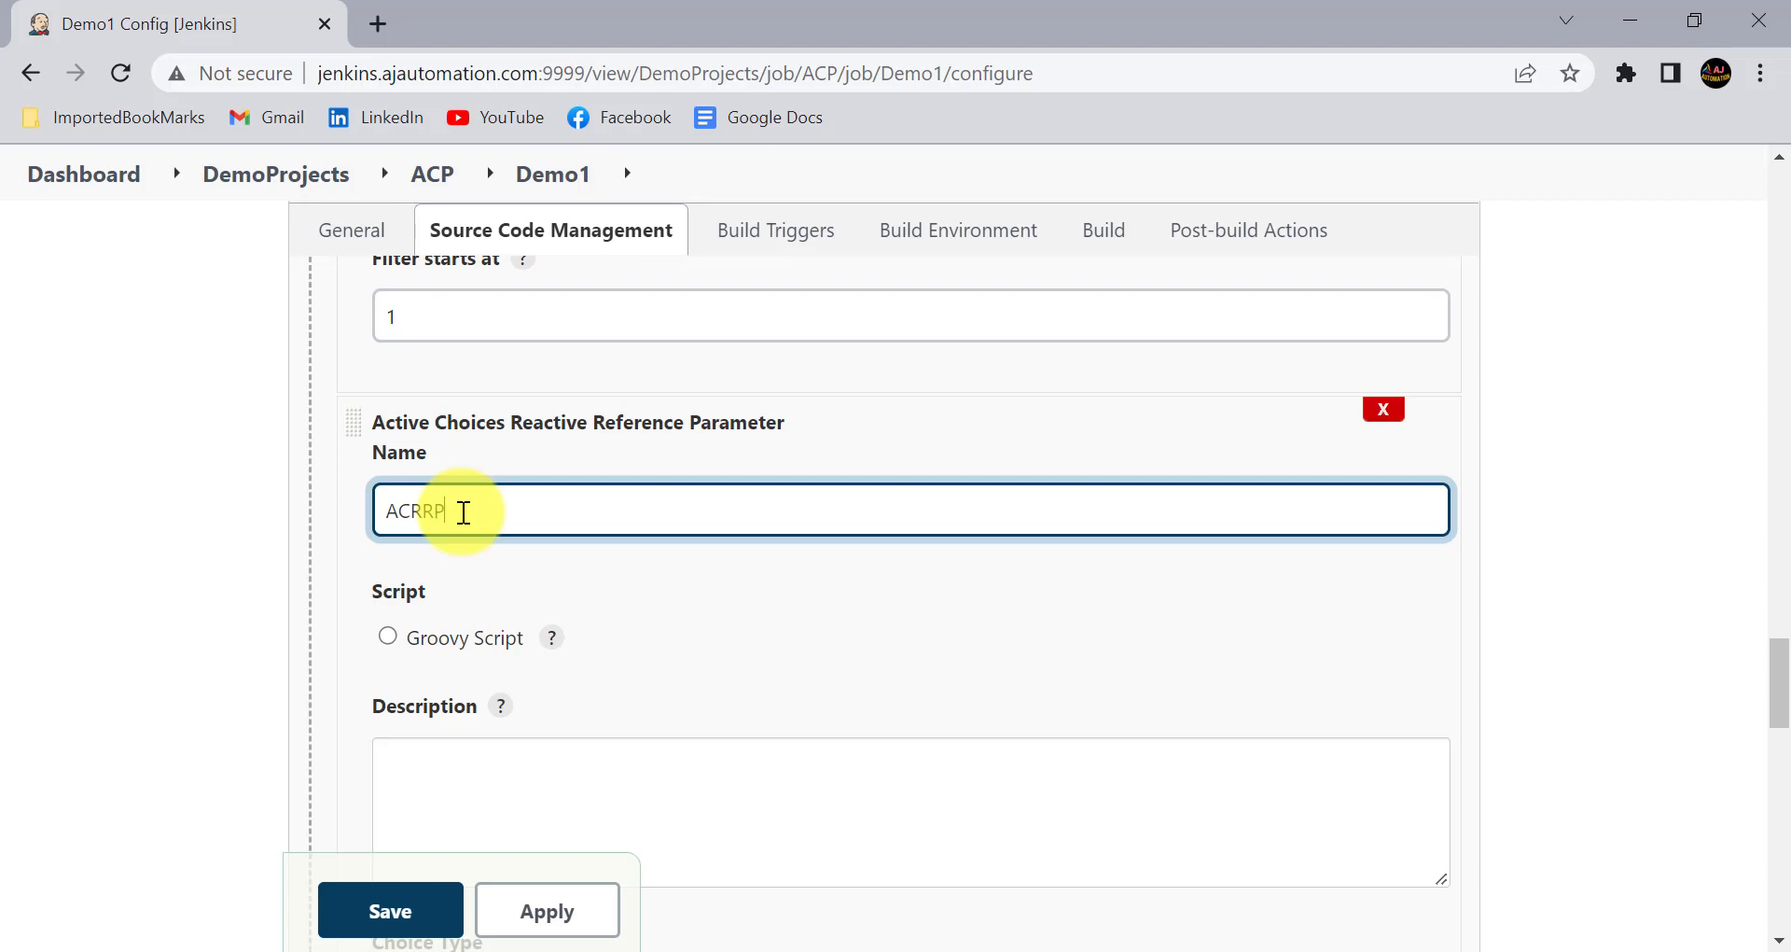
{"action": "left_click", "coordinate": [388, 635]}
- Write the ACRRP Groovy script, reusing the Testcases parameter name: if(Testcases.equlas('ERROR')){ return "Please select a Automation Type value" }
{"action": "scroll", "coordinate": [484, 615], "scroll_direction": "down", "scroll_amount": 2}
{"action": "left_click", "coordinate": [486, 617]}
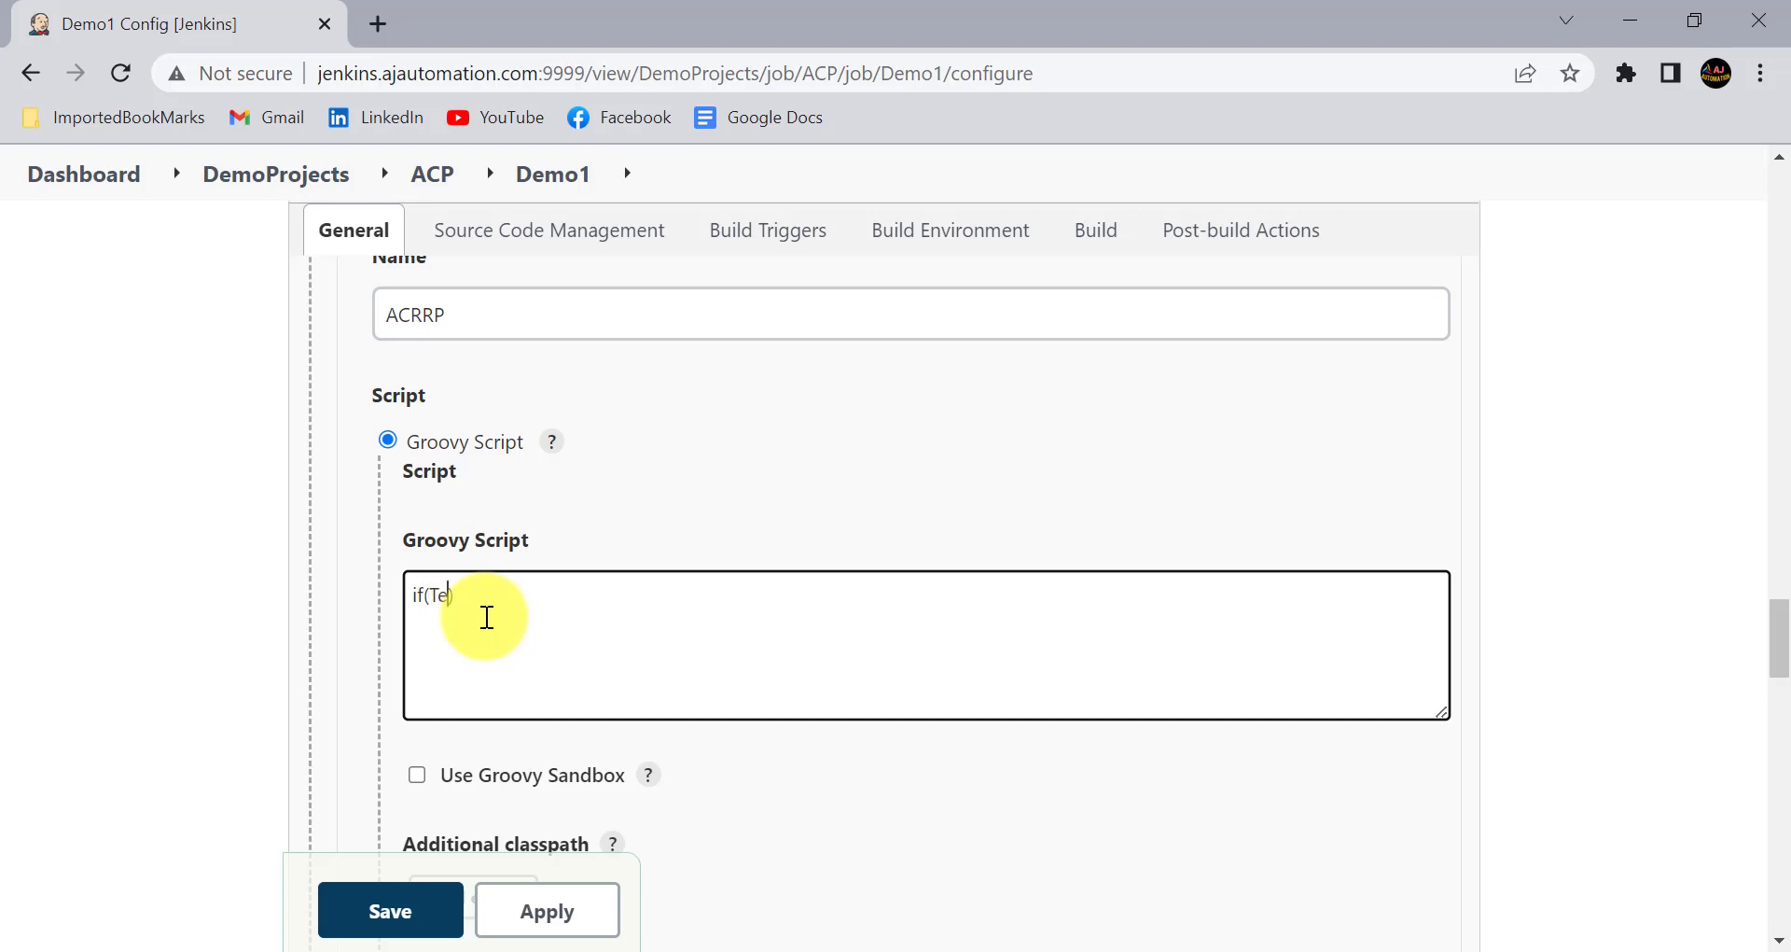
{"action": "scroll", "coordinate": [499, 597], "scroll_direction": "up", "scroll_amount": 10}
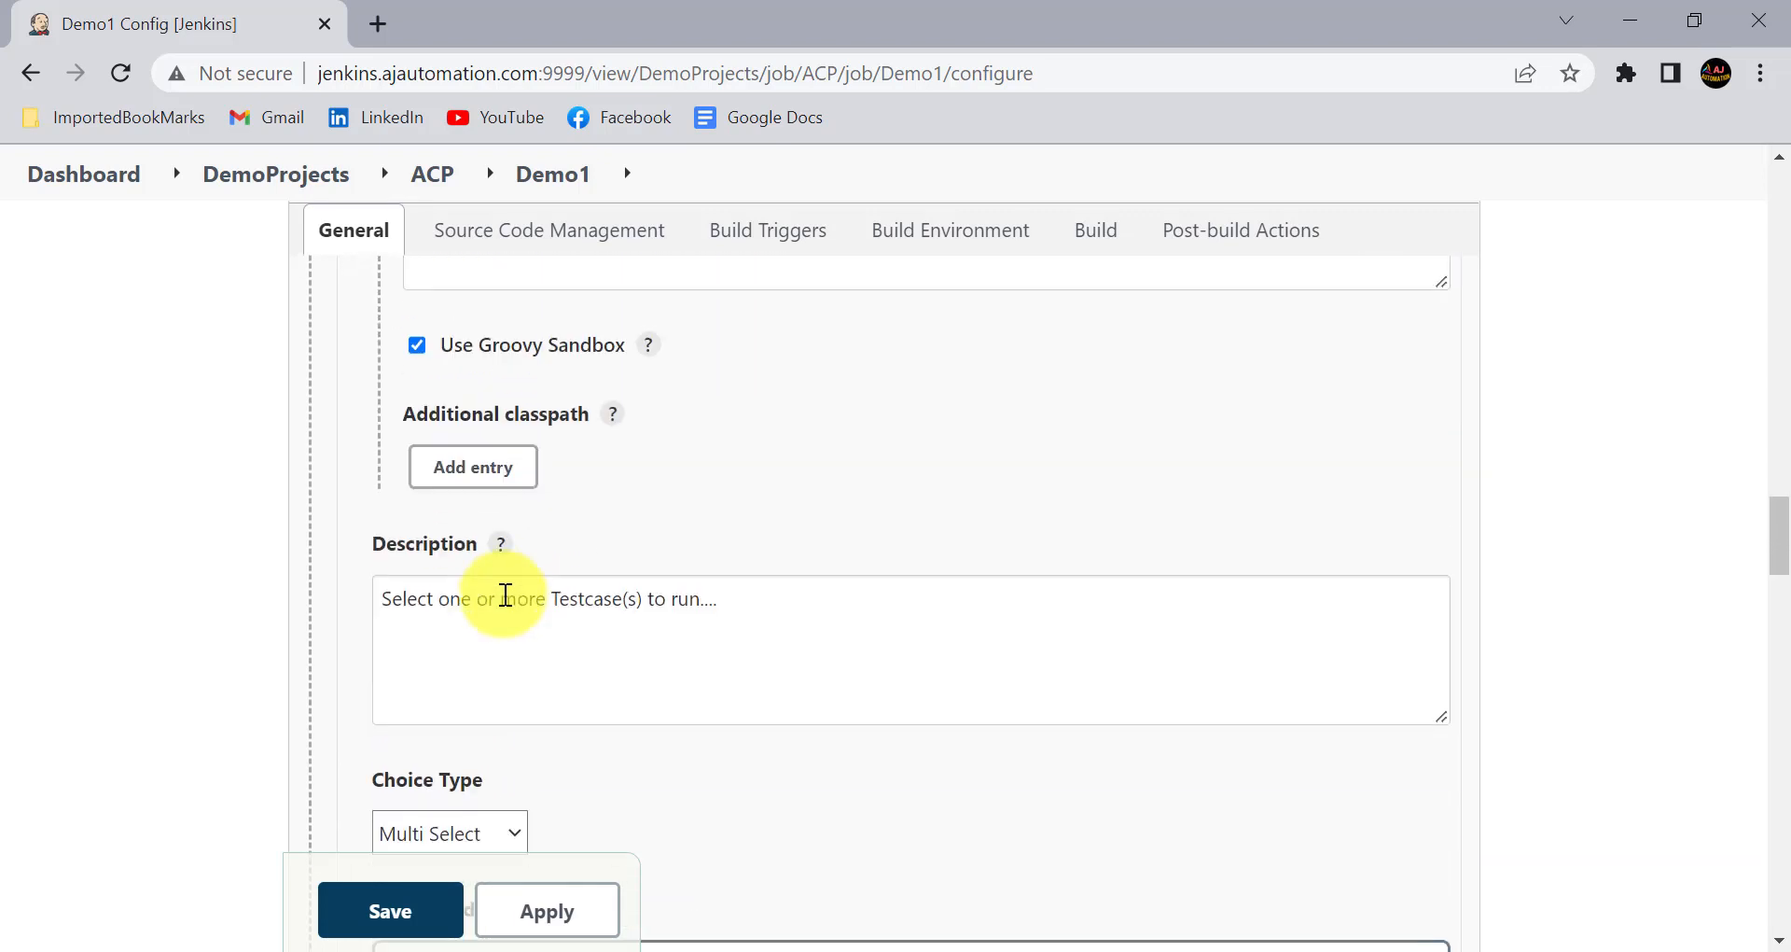
{"action": "scroll", "coordinate": [505, 594], "scroll_direction": "up", "scroll_amount": 10}
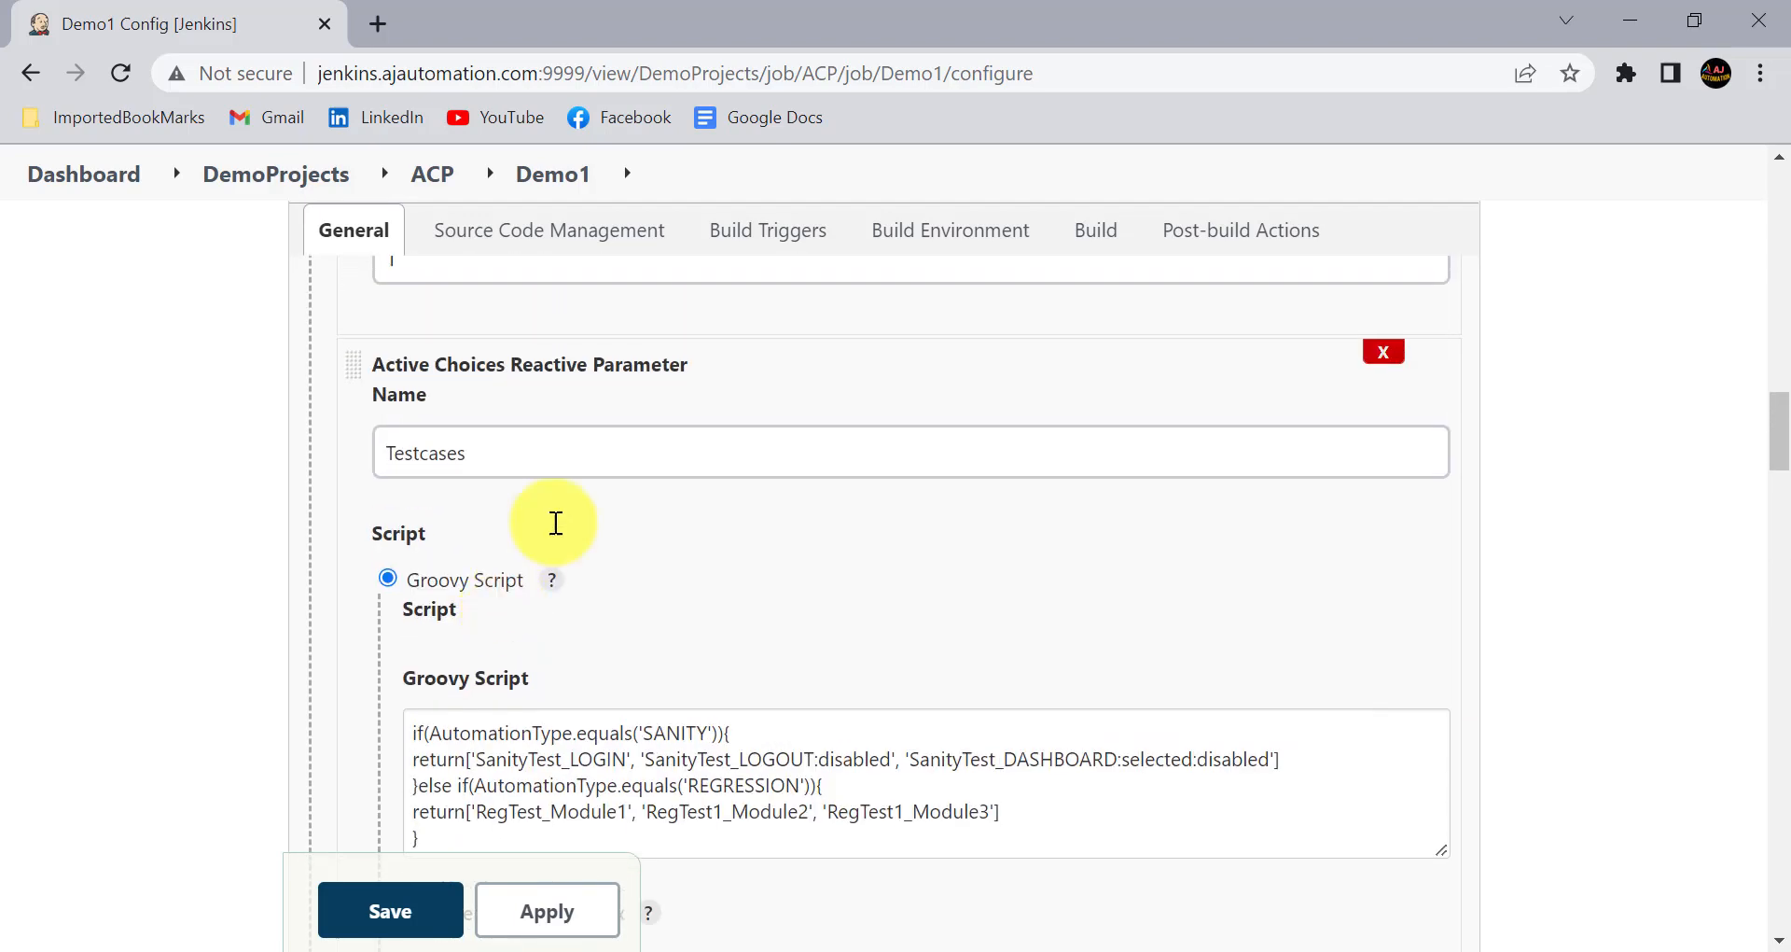
{"action": "left_click", "coordinate": [419, 459]}
{"action": "double_click", "coordinate": [420, 459]}
{"action": "key", "text": "ctrl+c"}
{"action": "scroll", "coordinate": [419, 459], "scroll_direction": "down", "scroll_amount": 16}
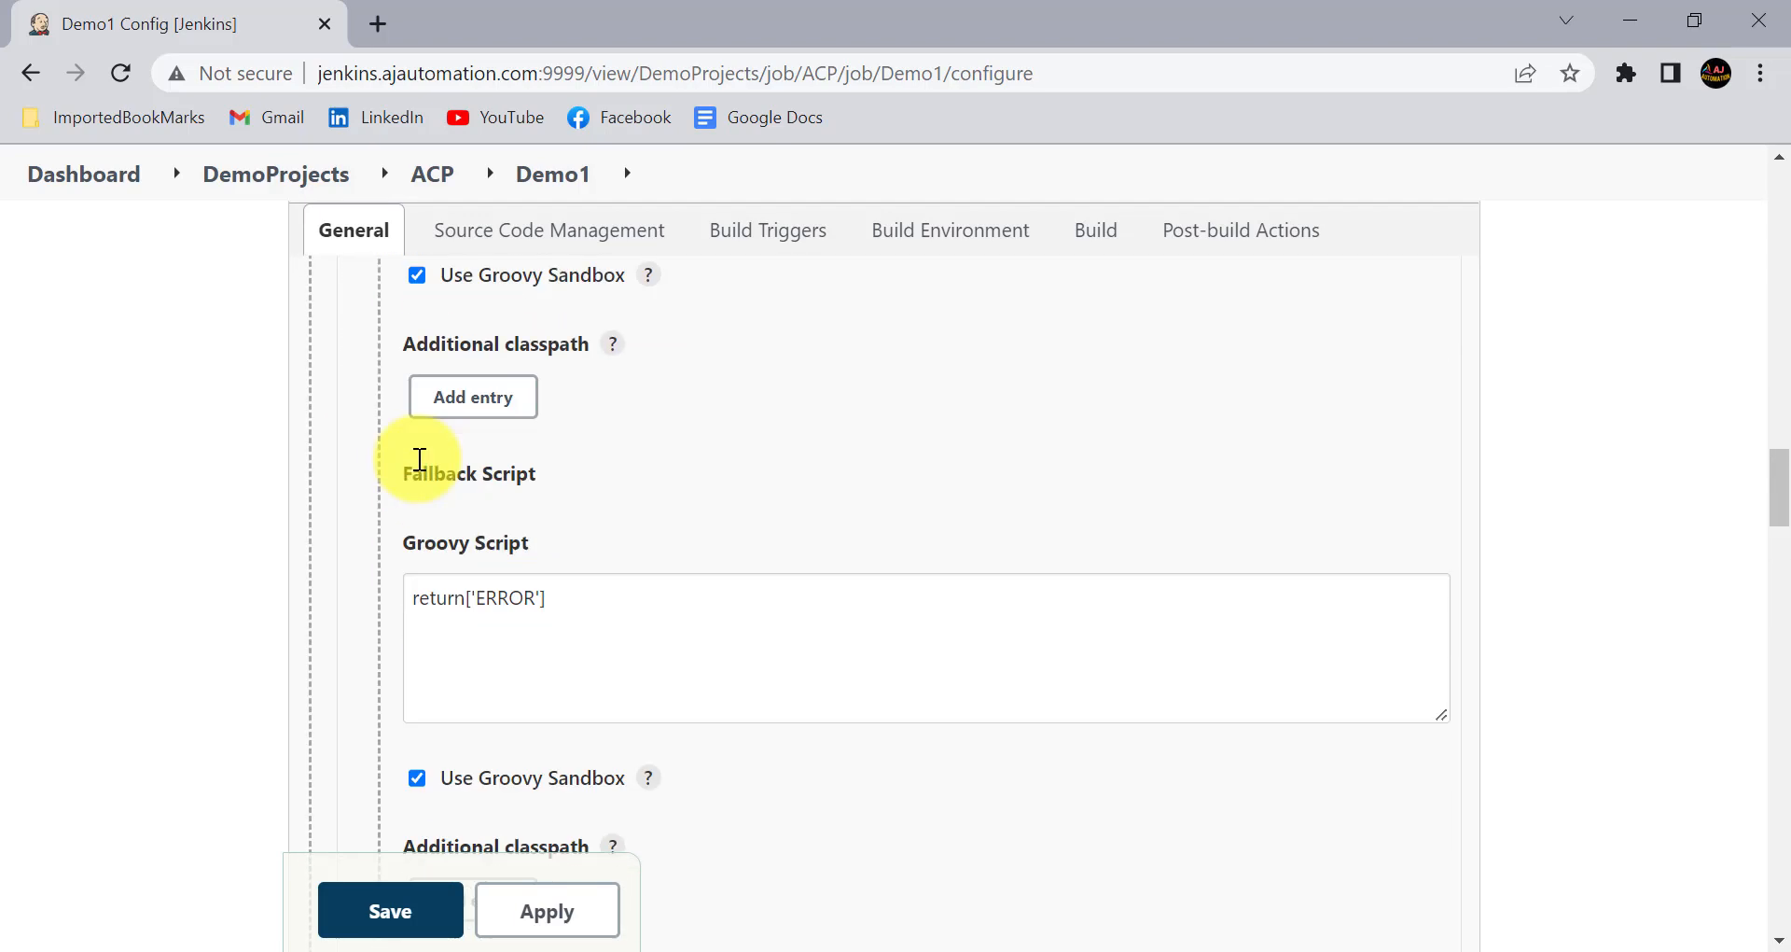
{"action": "double_click", "coordinate": [453, 545]}
{"action": "key", "text": "ctrl+v"}
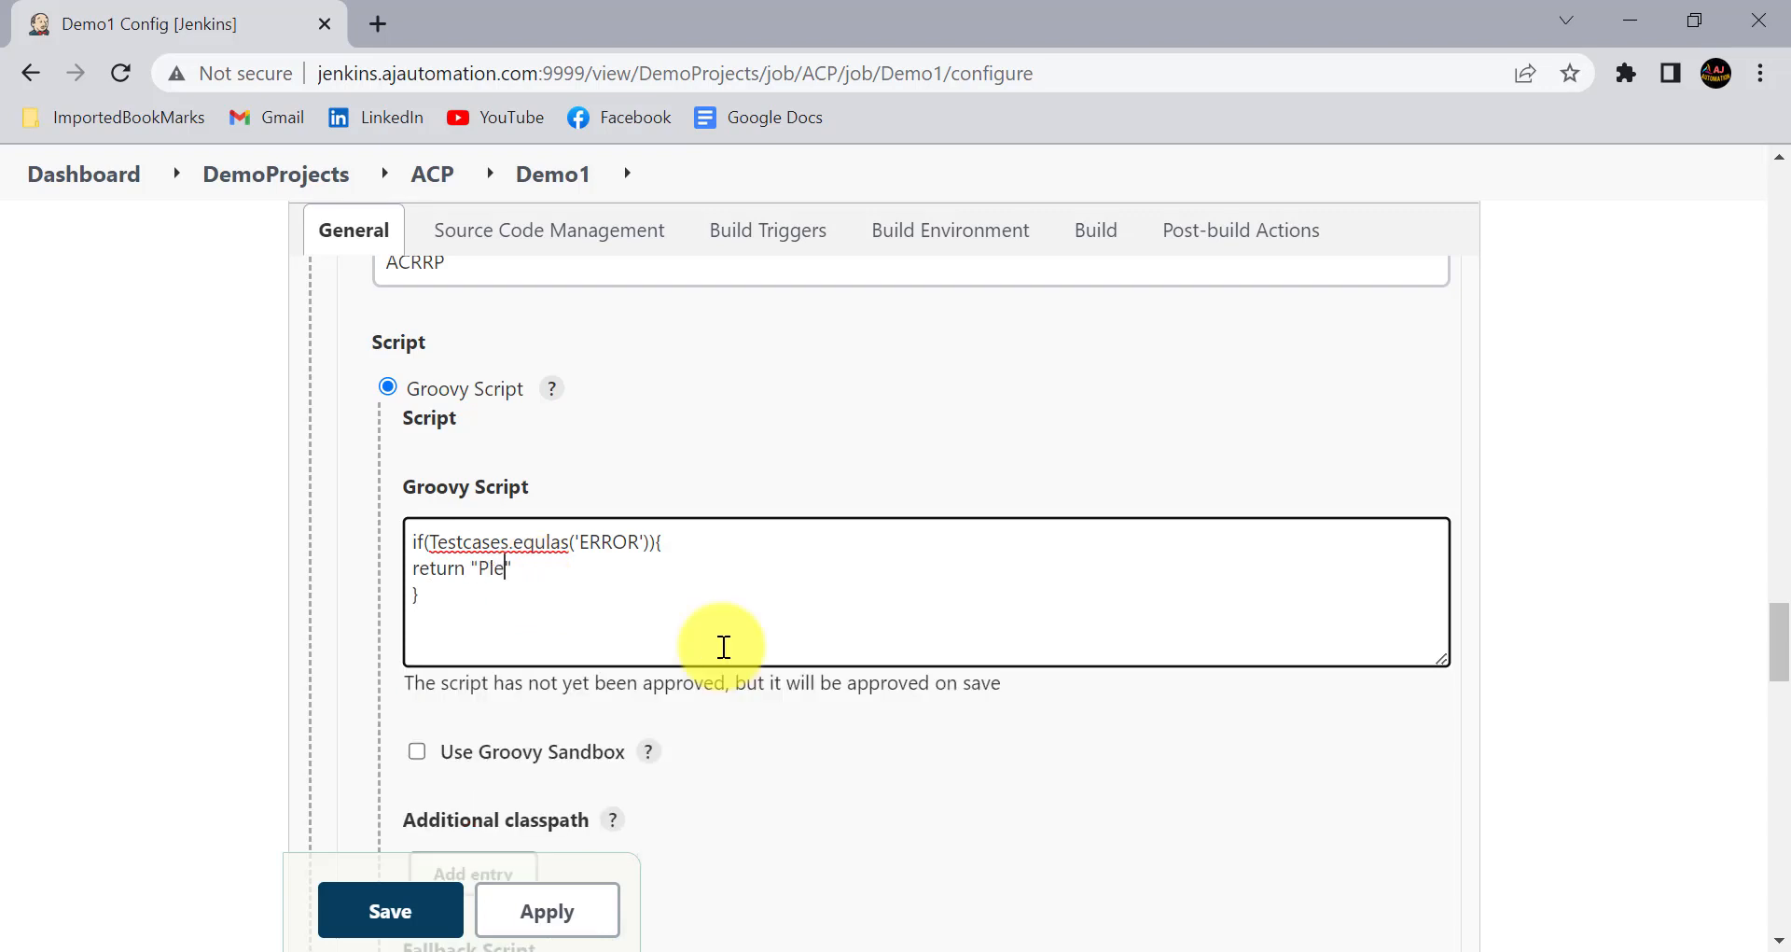
{"action": "left_click", "coordinate": [587, 578]}
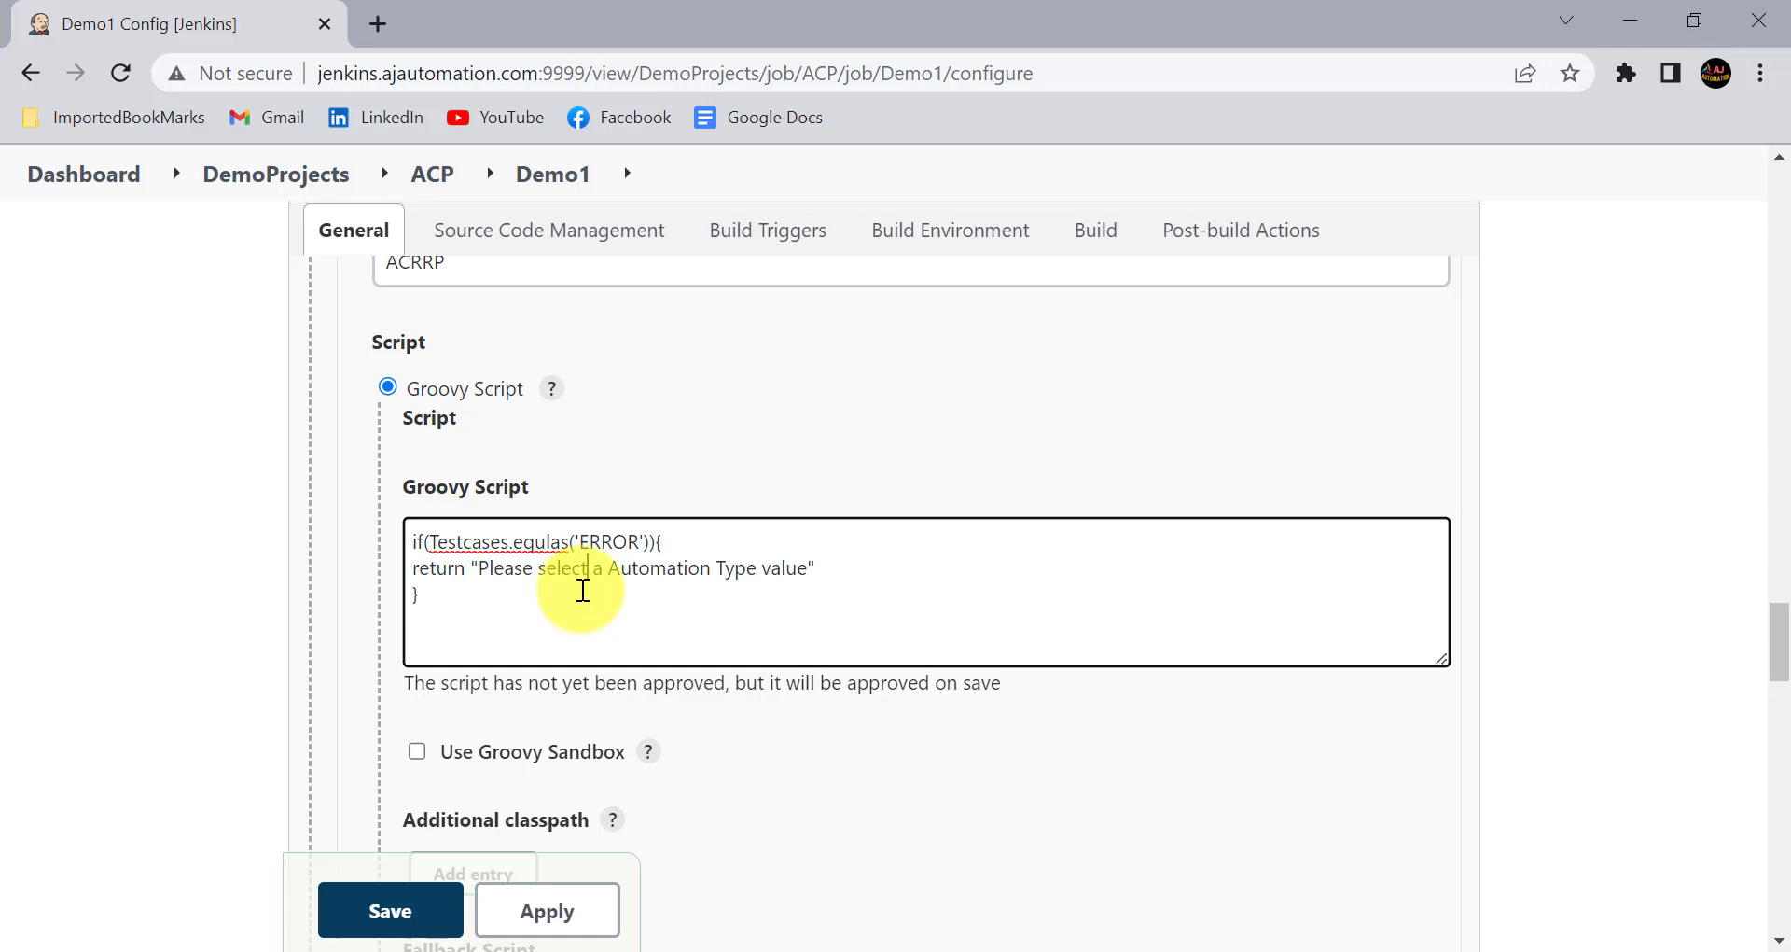
- Review the ACRRP Groovy script, highlighting the message it returns
{"action": "scroll", "coordinate": [583, 589], "scroll_direction": "down", "scroll_amount": 1}
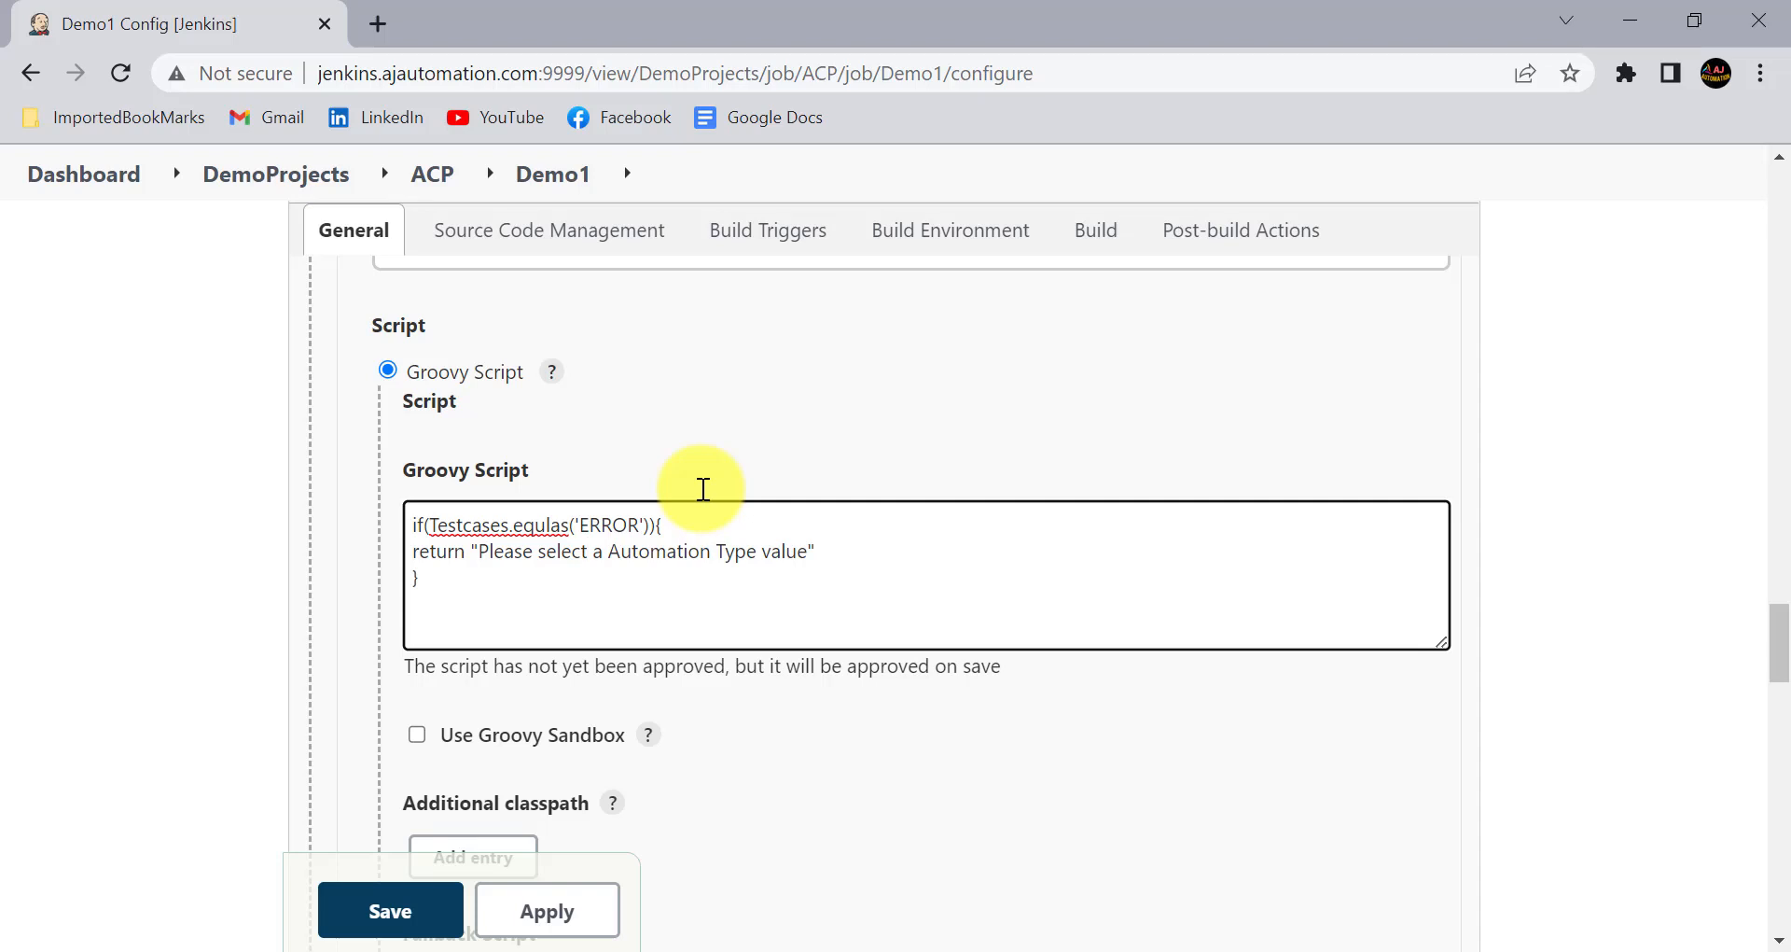
{"action": "left_click", "coordinate": [471, 552]}
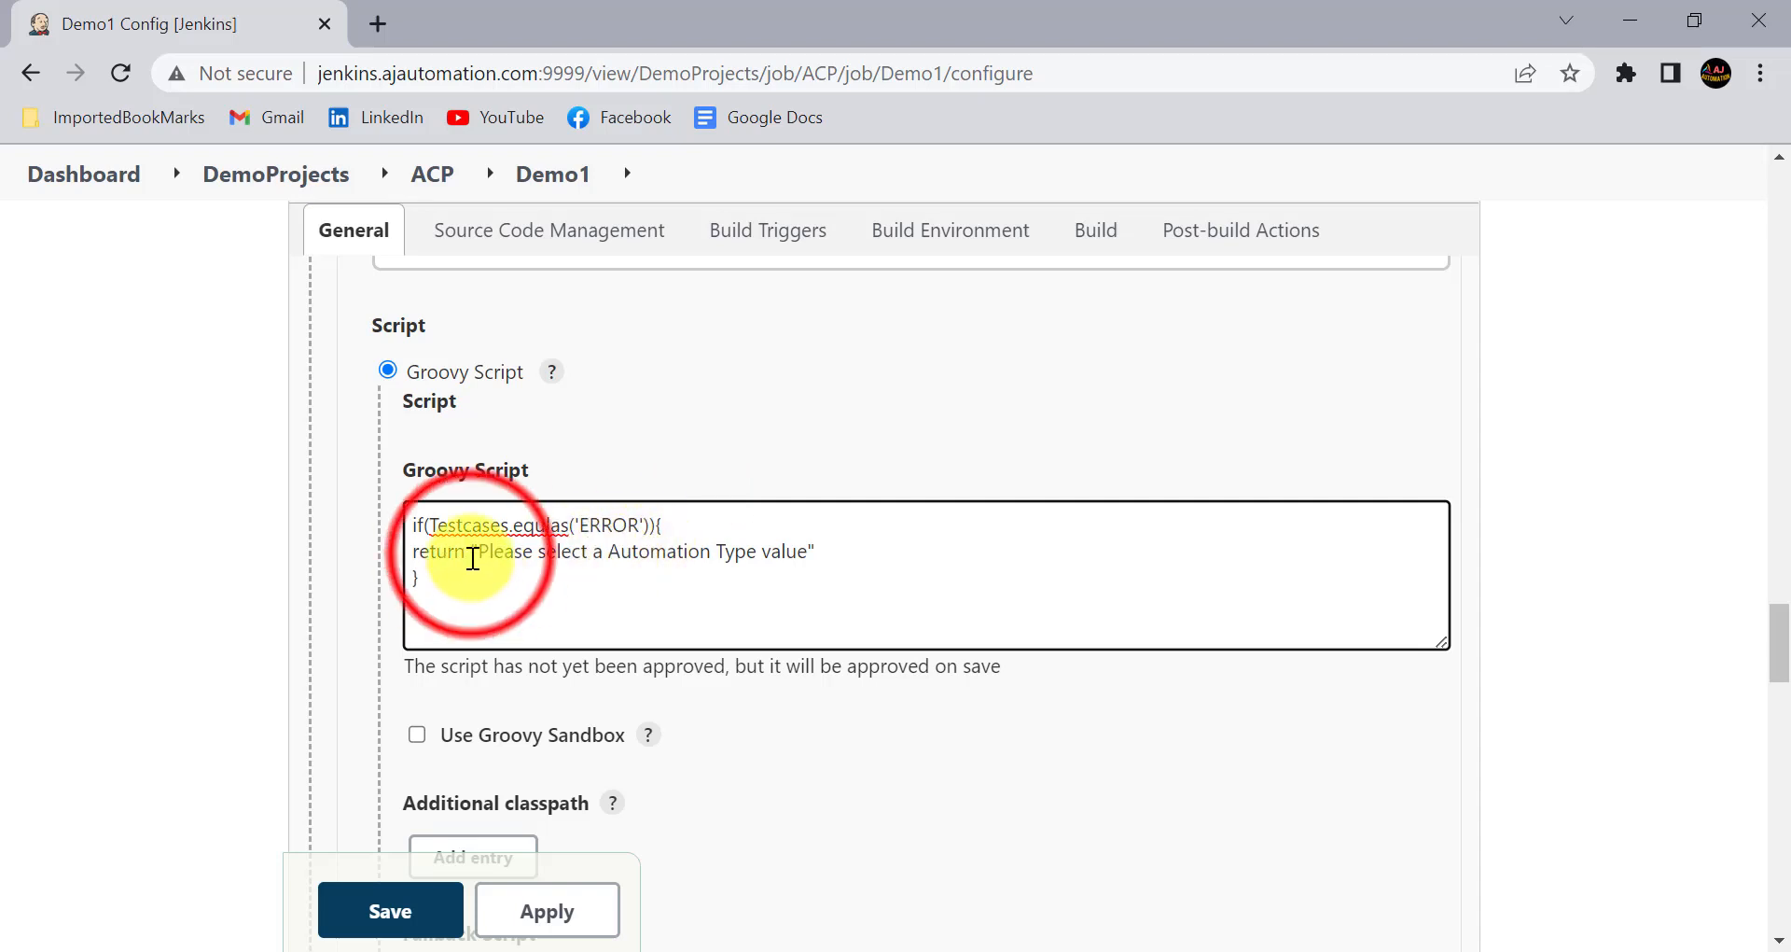
{"action": "left_click", "coordinate": [752, 576], "text": "shift"}
{"action": "left_click", "coordinate": [641, 557]}
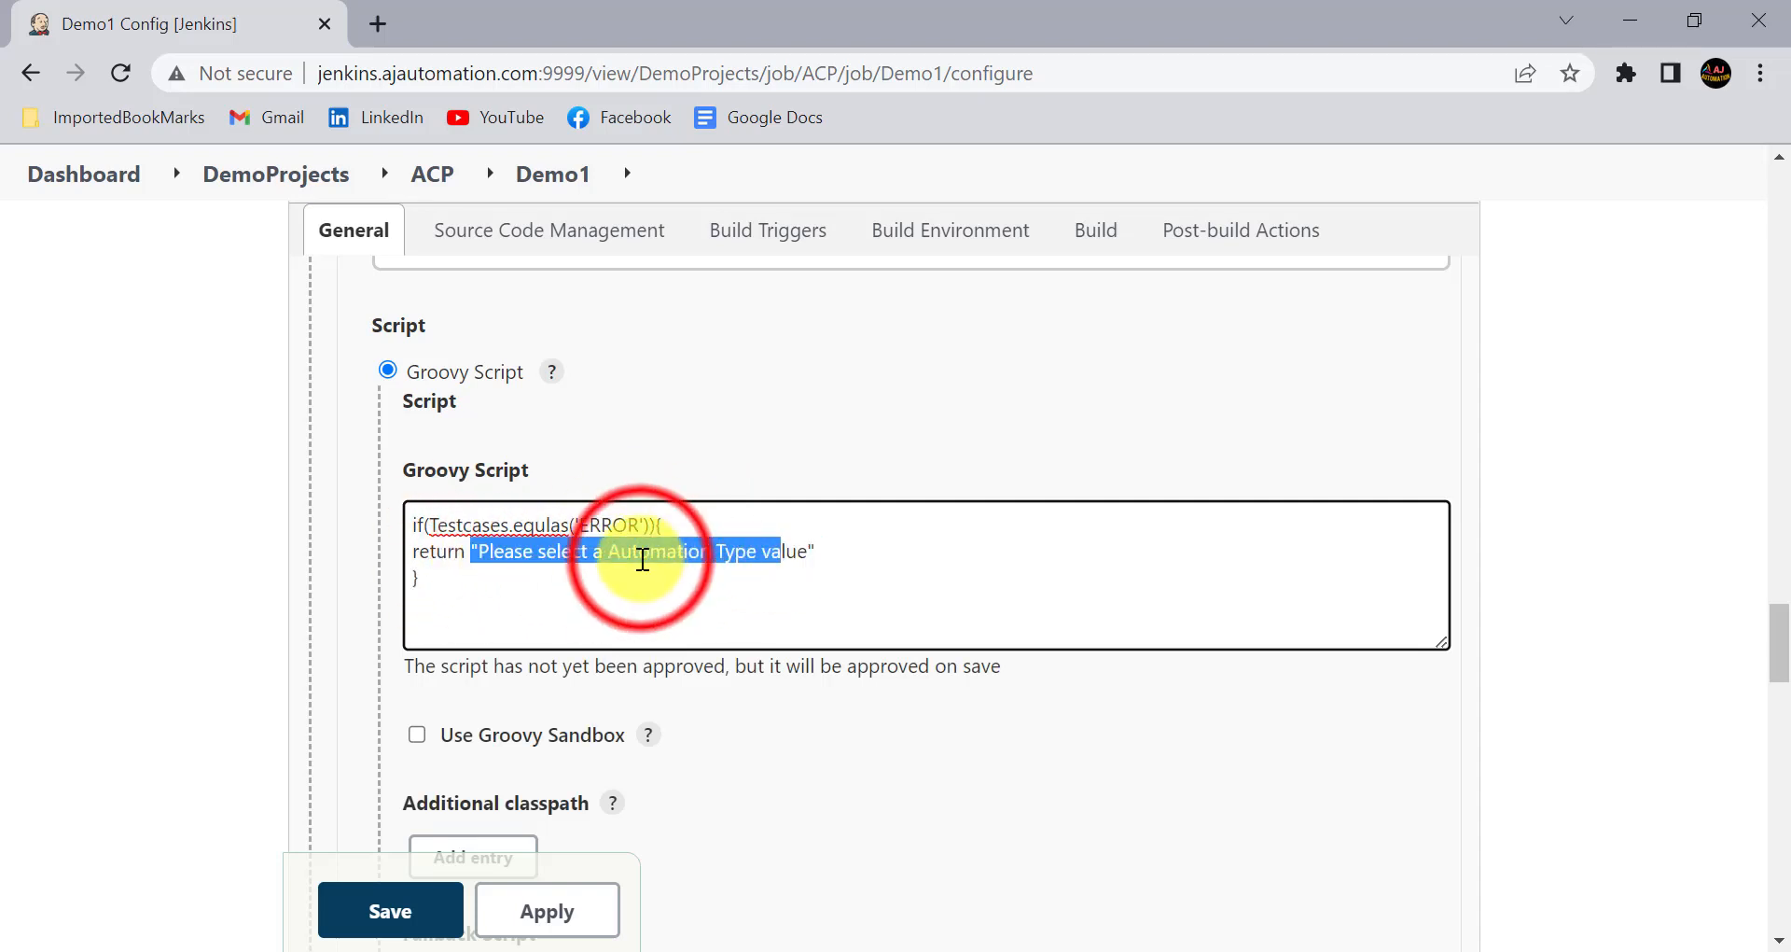
- Add an empty first choice to the AutomationType Groovy script, making it return['','SANITY','REGRESSION']
{"action": "scroll", "coordinate": [642, 560], "scroll_direction": "up", "scroll_amount": 10}
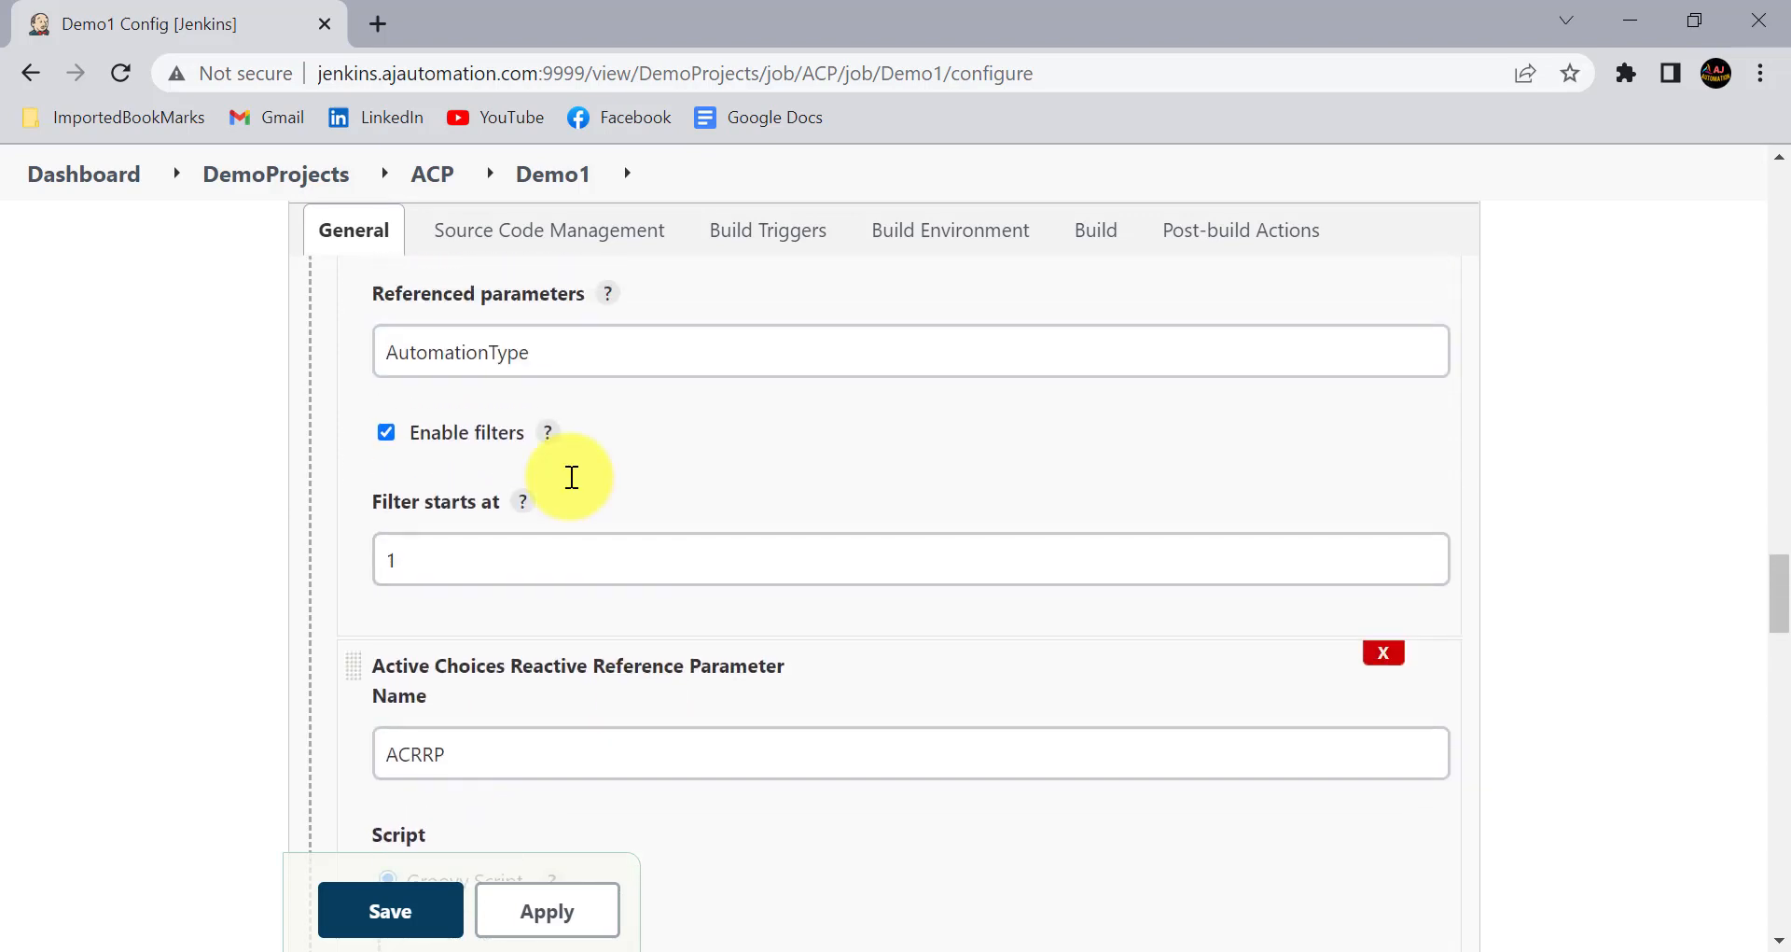
{"action": "scroll", "coordinate": [572, 478], "scroll_direction": "up", "scroll_amount": 10}
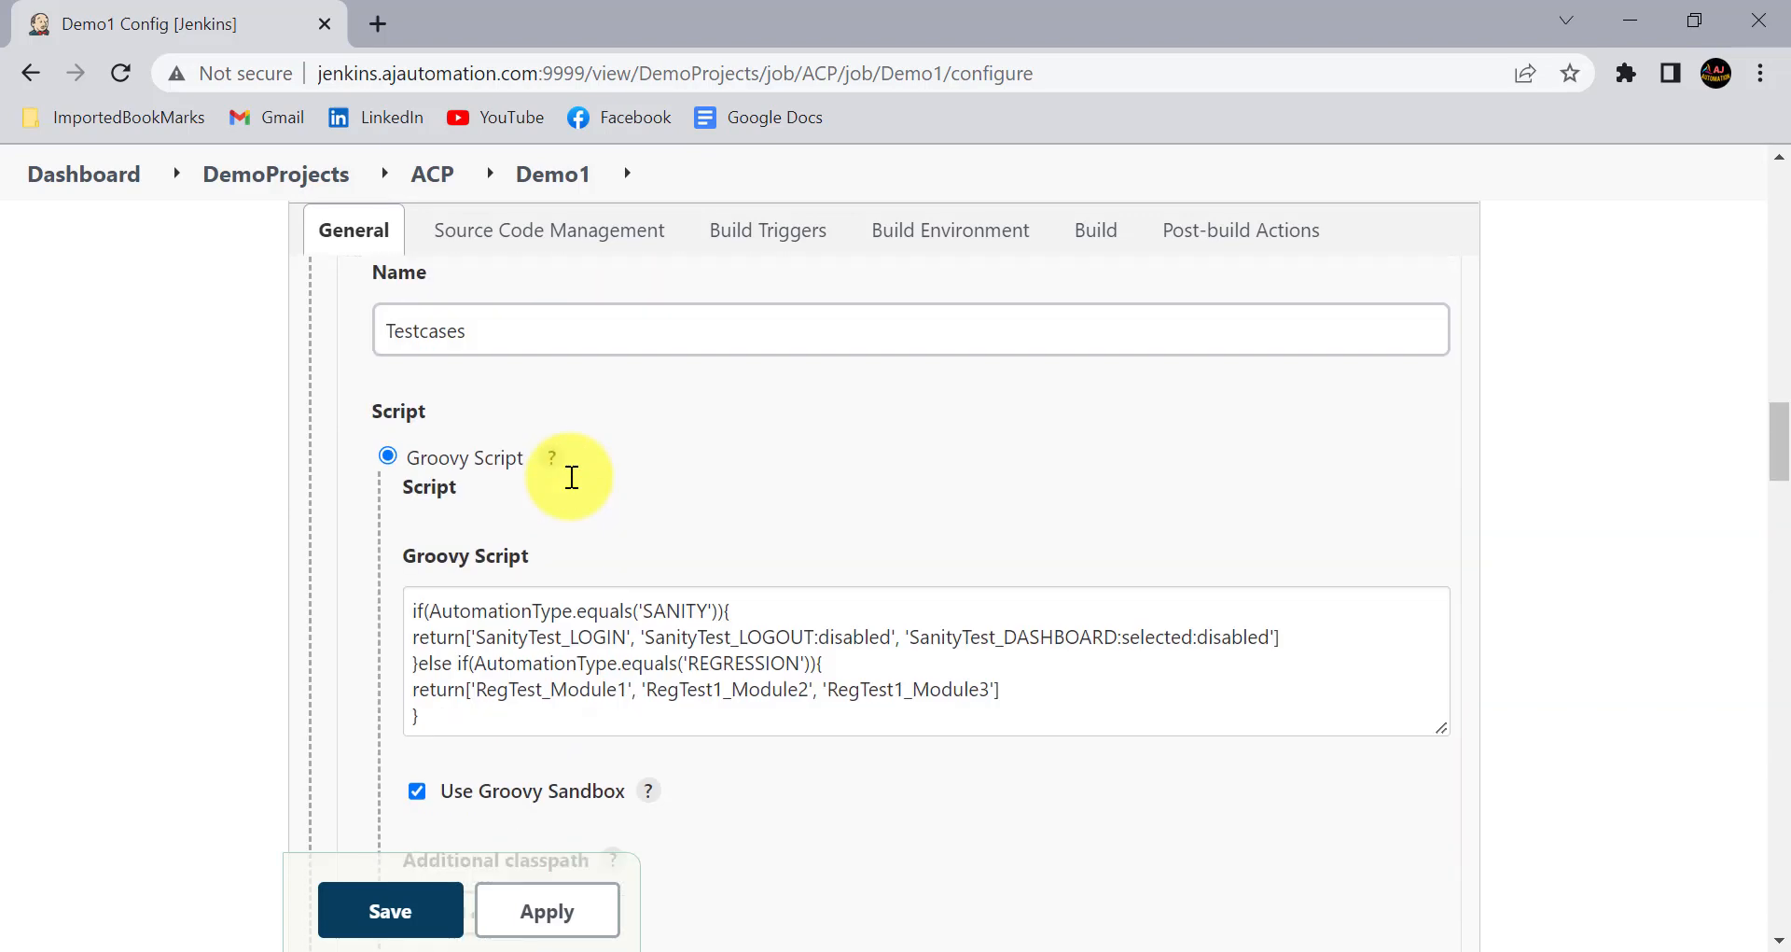
{"action": "scroll", "coordinate": [628, 587], "scroll_direction": "down", "scroll_amount": 8}
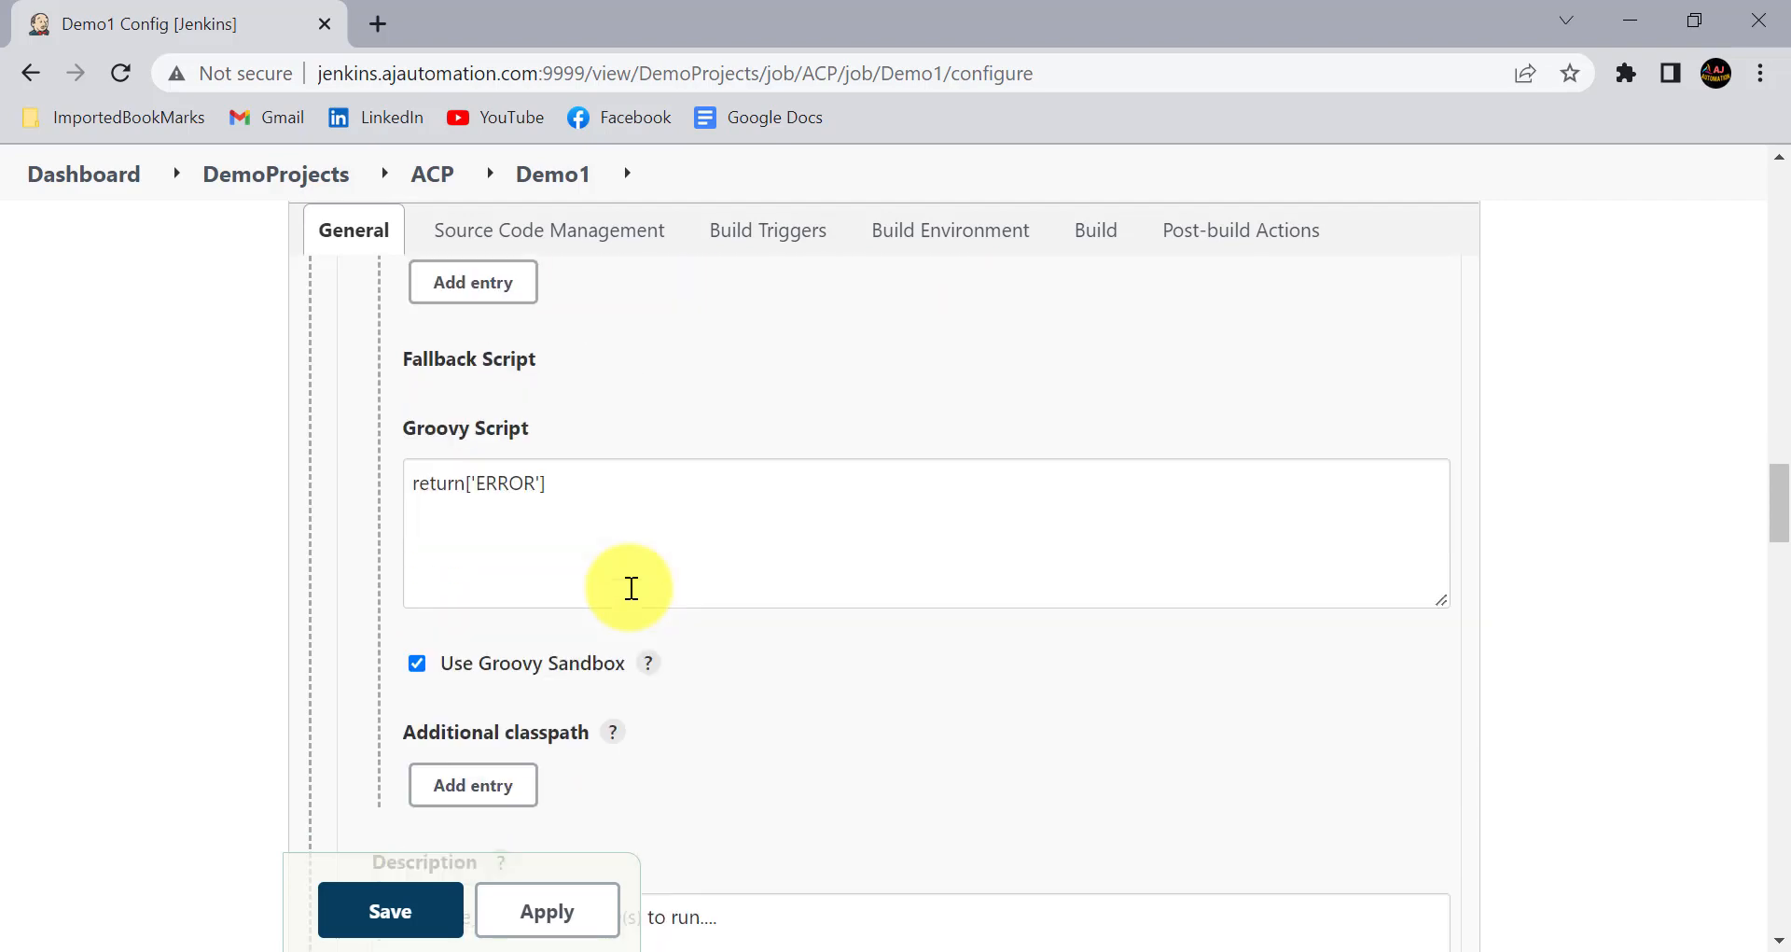
{"action": "scroll", "coordinate": [631, 587], "scroll_direction": "up", "scroll_amount": 12}
{"action": "scroll", "coordinate": [631, 588], "scroll_direction": "up", "scroll_amount": 10}
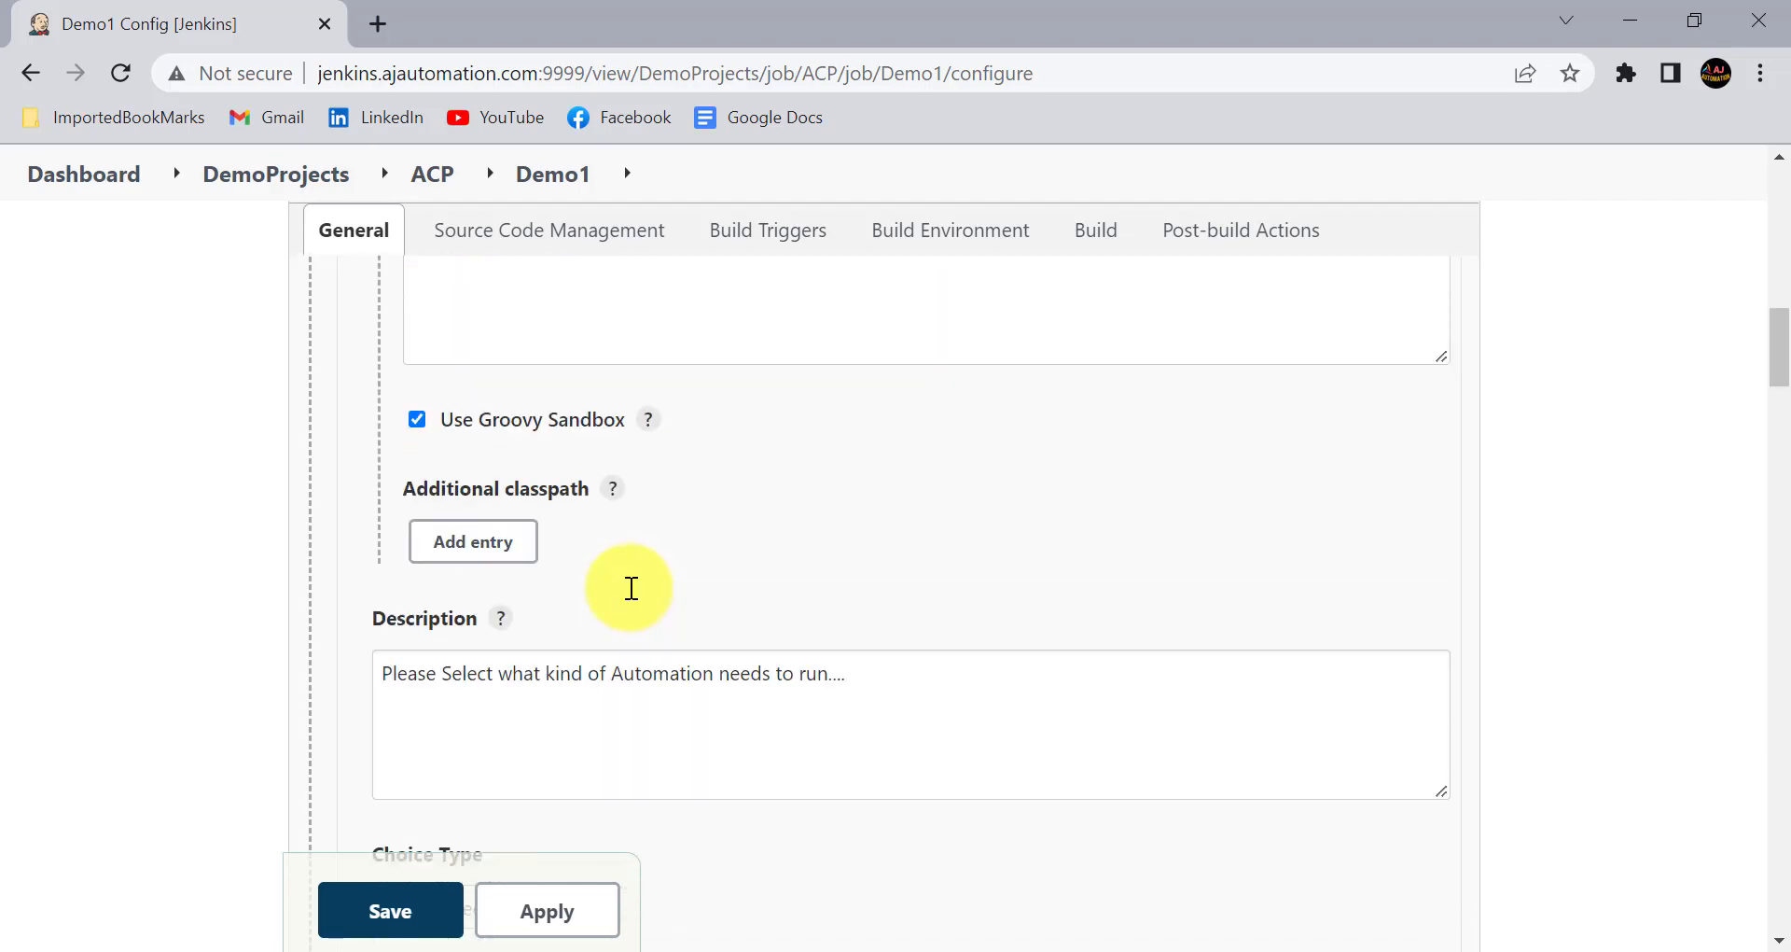
{"action": "scroll", "coordinate": [631, 588], "scroll_direction": "up", "scroll_amount": 10}
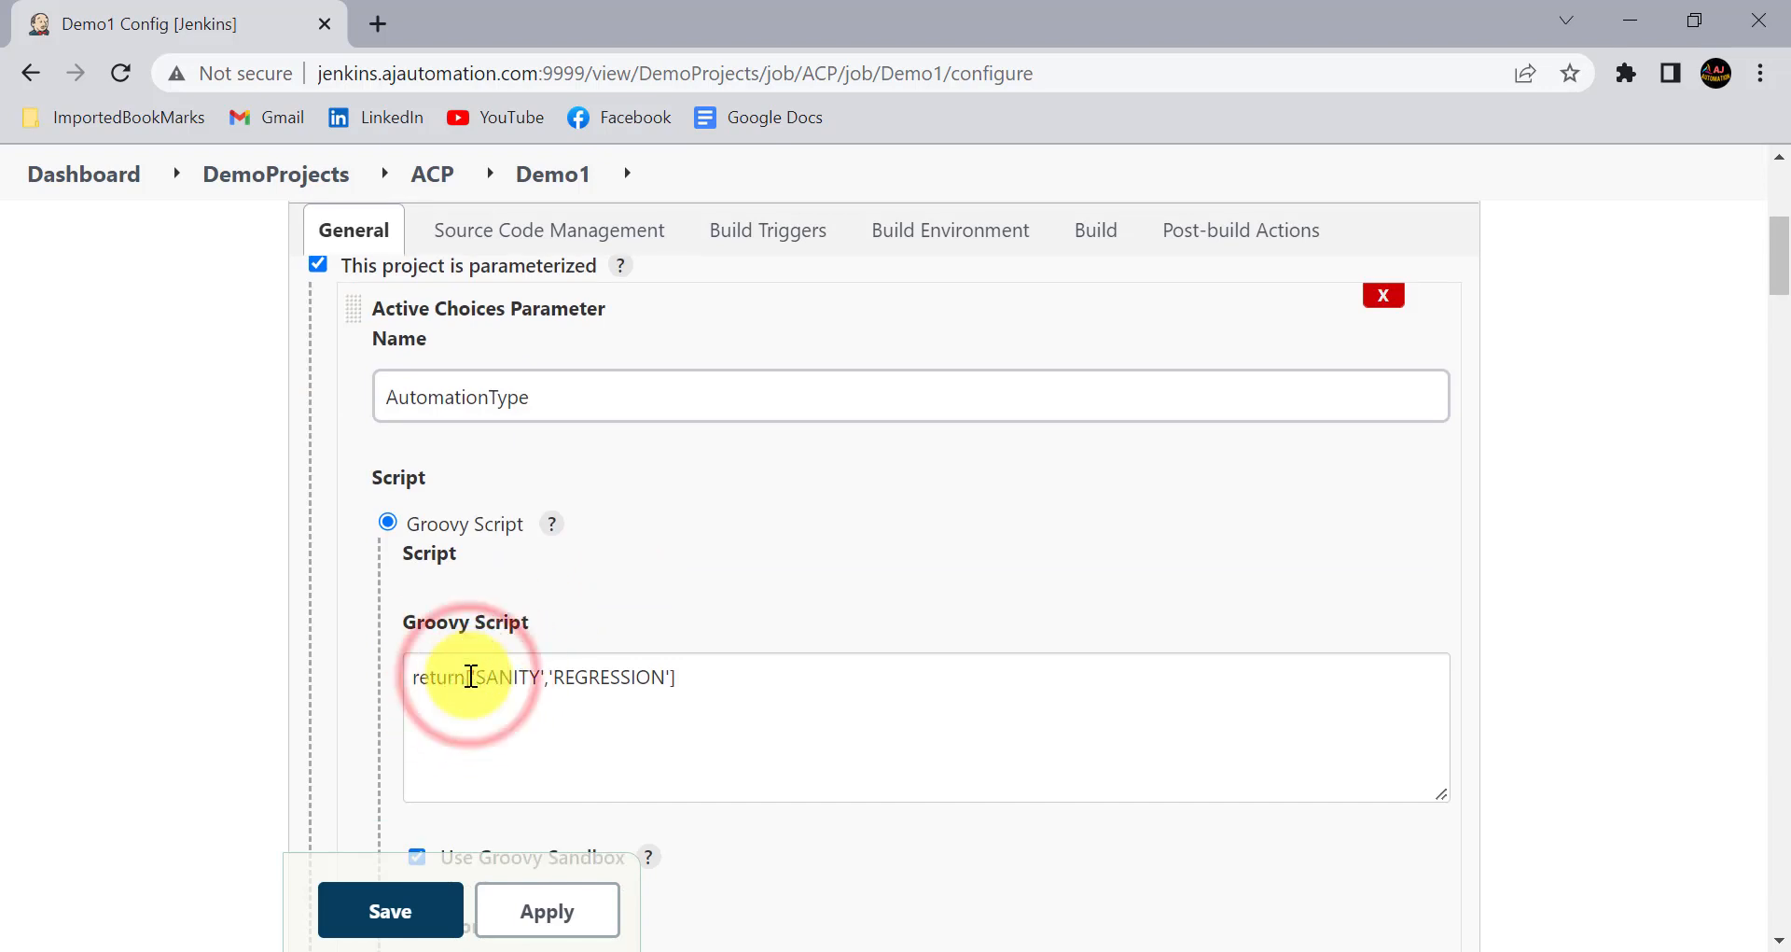
{"action": "left_click", "coordinate": [471, 675]}
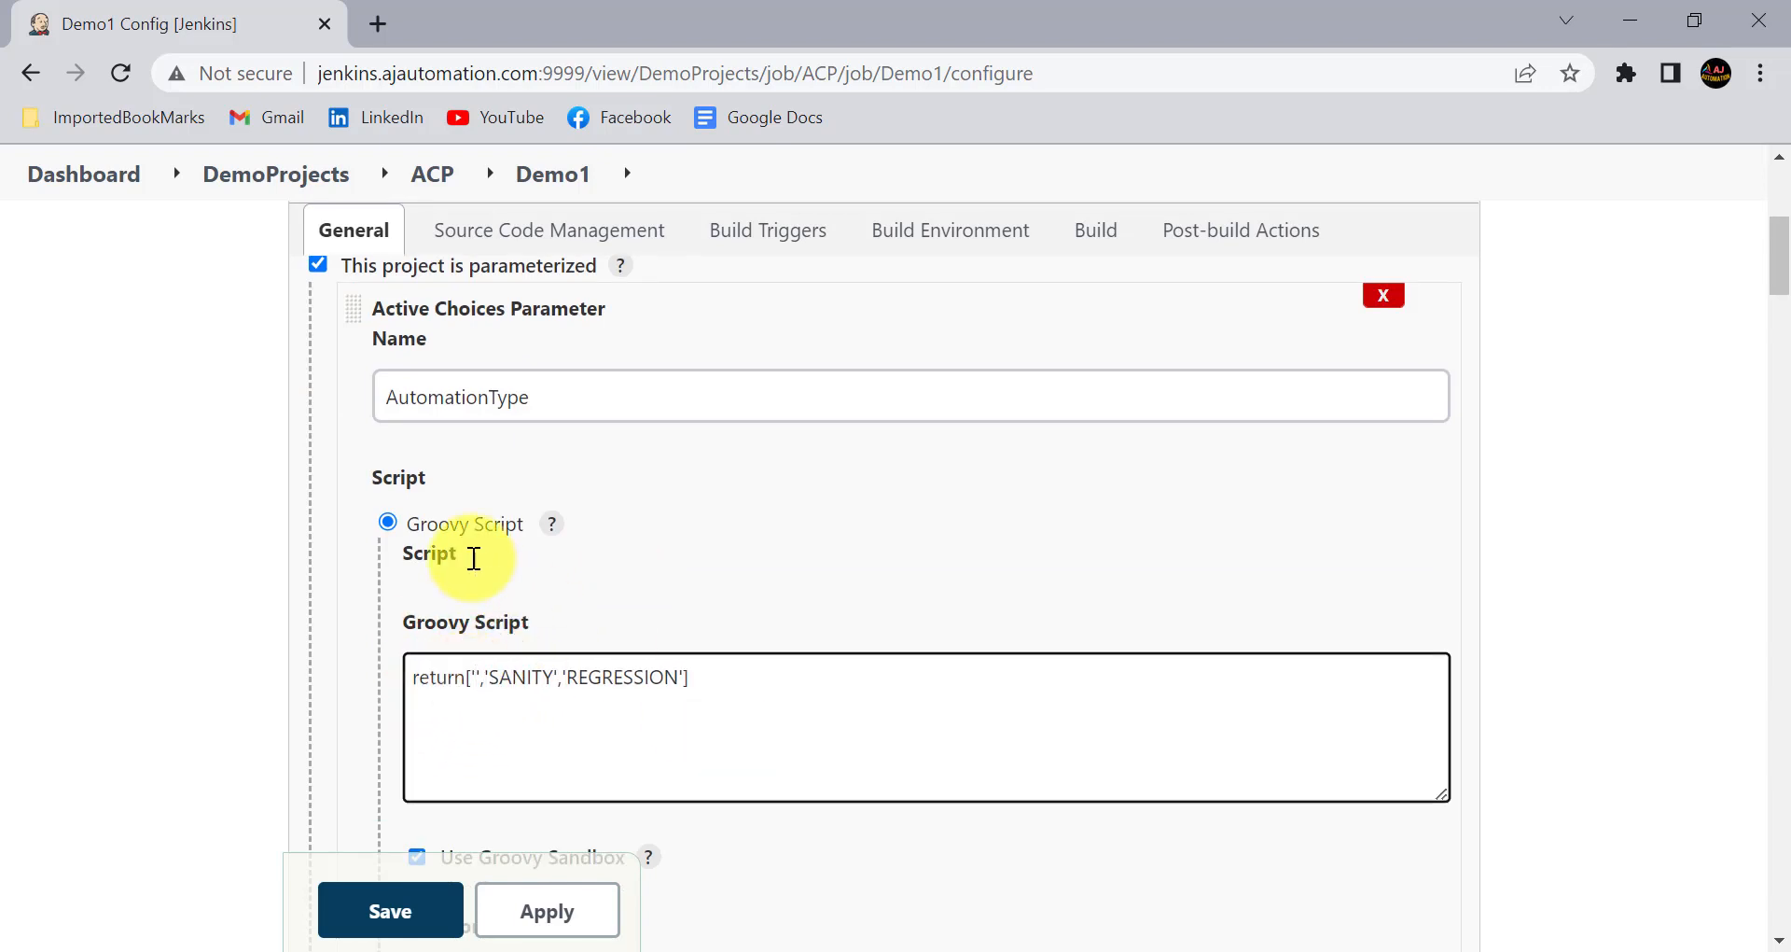
- Examine the name and Groovy script of the Testcases parameter, including the values returned for SANITY and REGRESSION
{"action": "scroll", "coordinate": [460, 680], "scroll_direction": "down", "scroll_amount": 10}
{"action": "scroll", "coordinate": [460, 680], "scroll_direction": "down", "scroll_amount": 5}
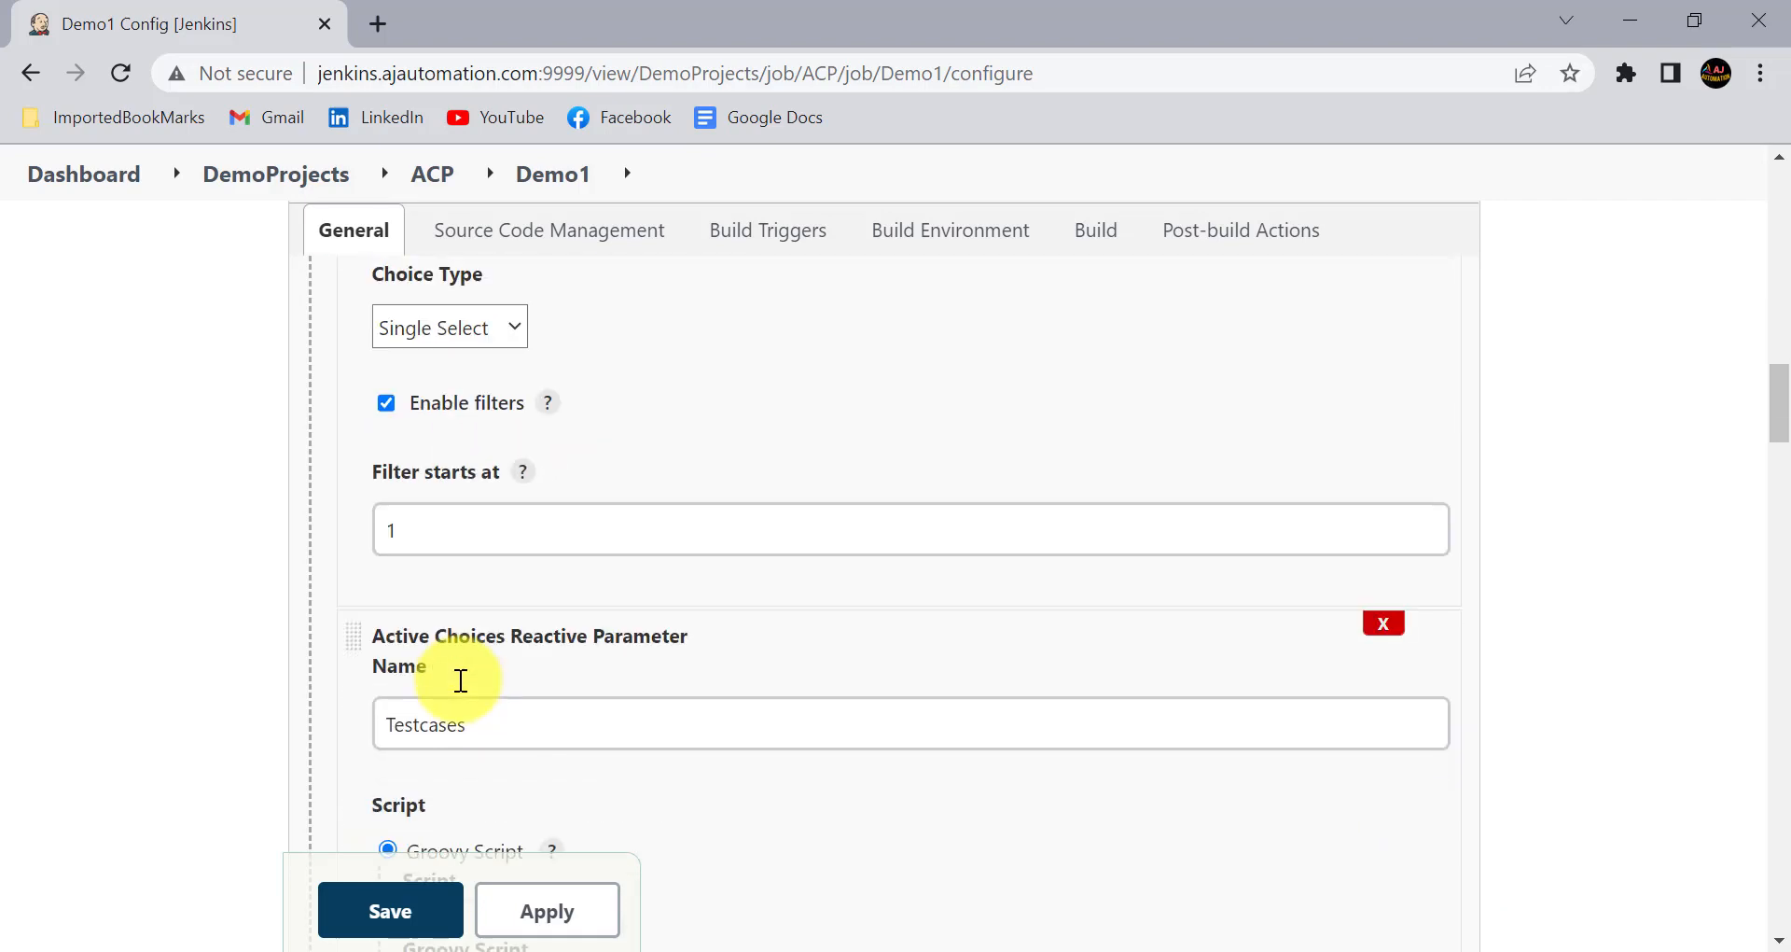
{"action": "scroll", "coordinate": [460, 680], "scroll_direction": "up", "scroll_amount": 1}
{"action": "left_click", "coordinate": [534, 571]}
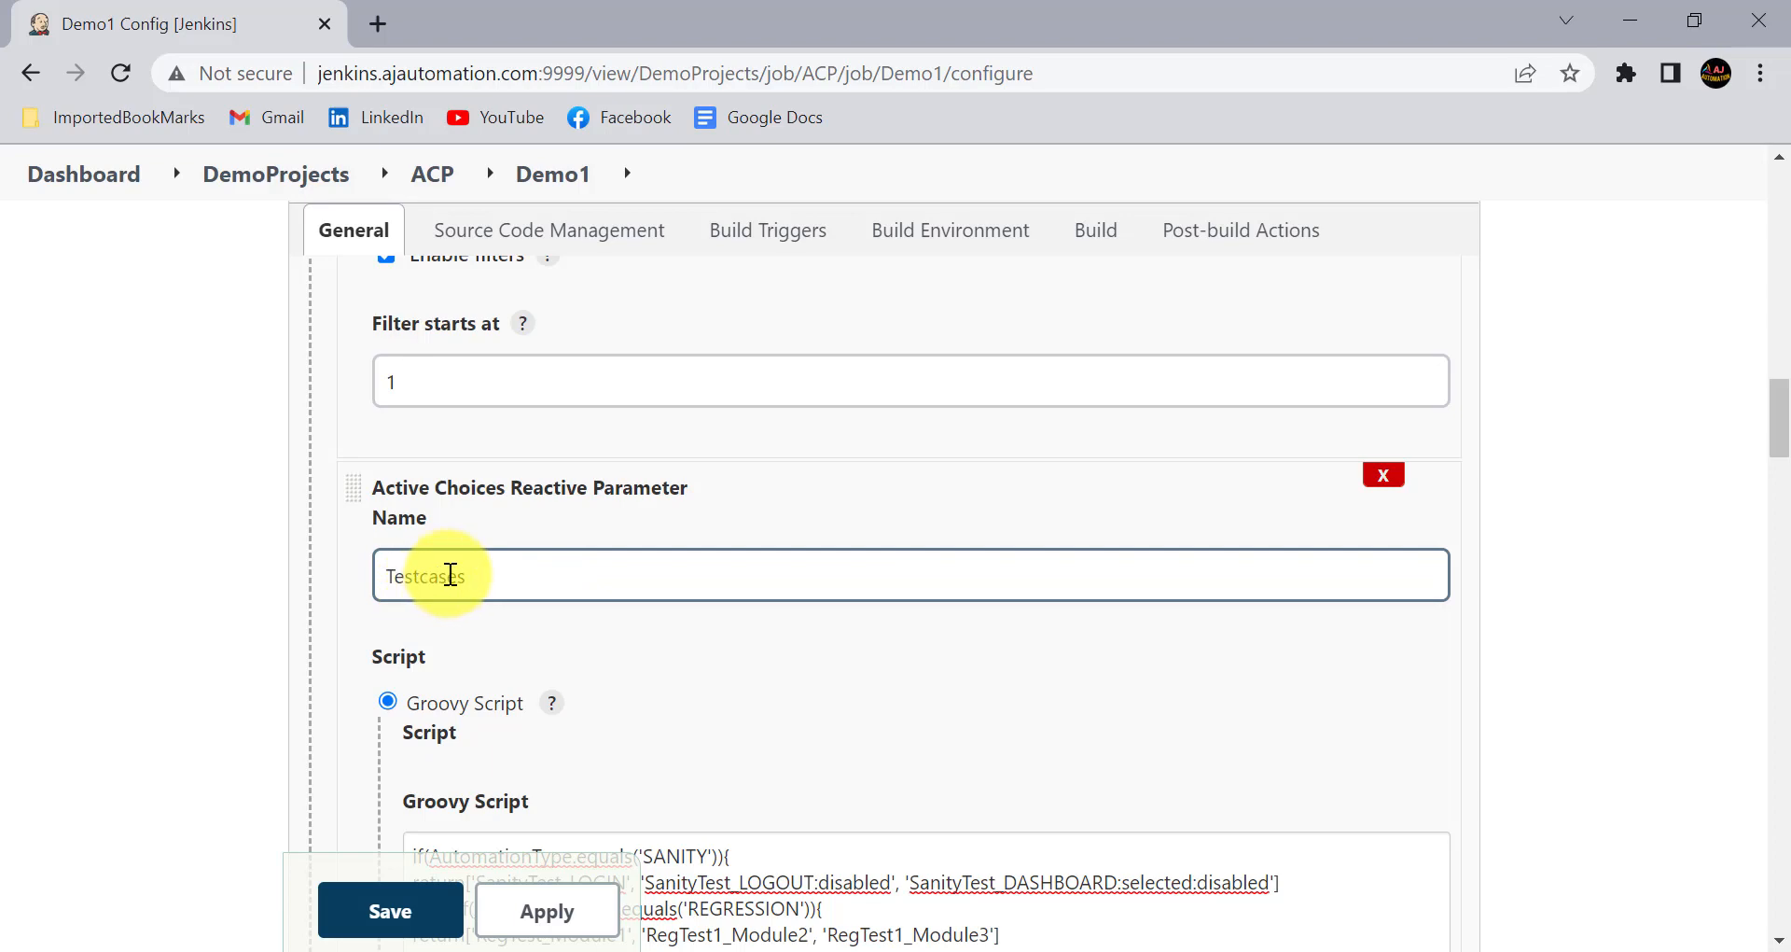
{"action": "scroll", "coordinate": [451, 573], "scroll_direction": "down", "scroll_amount": 3}
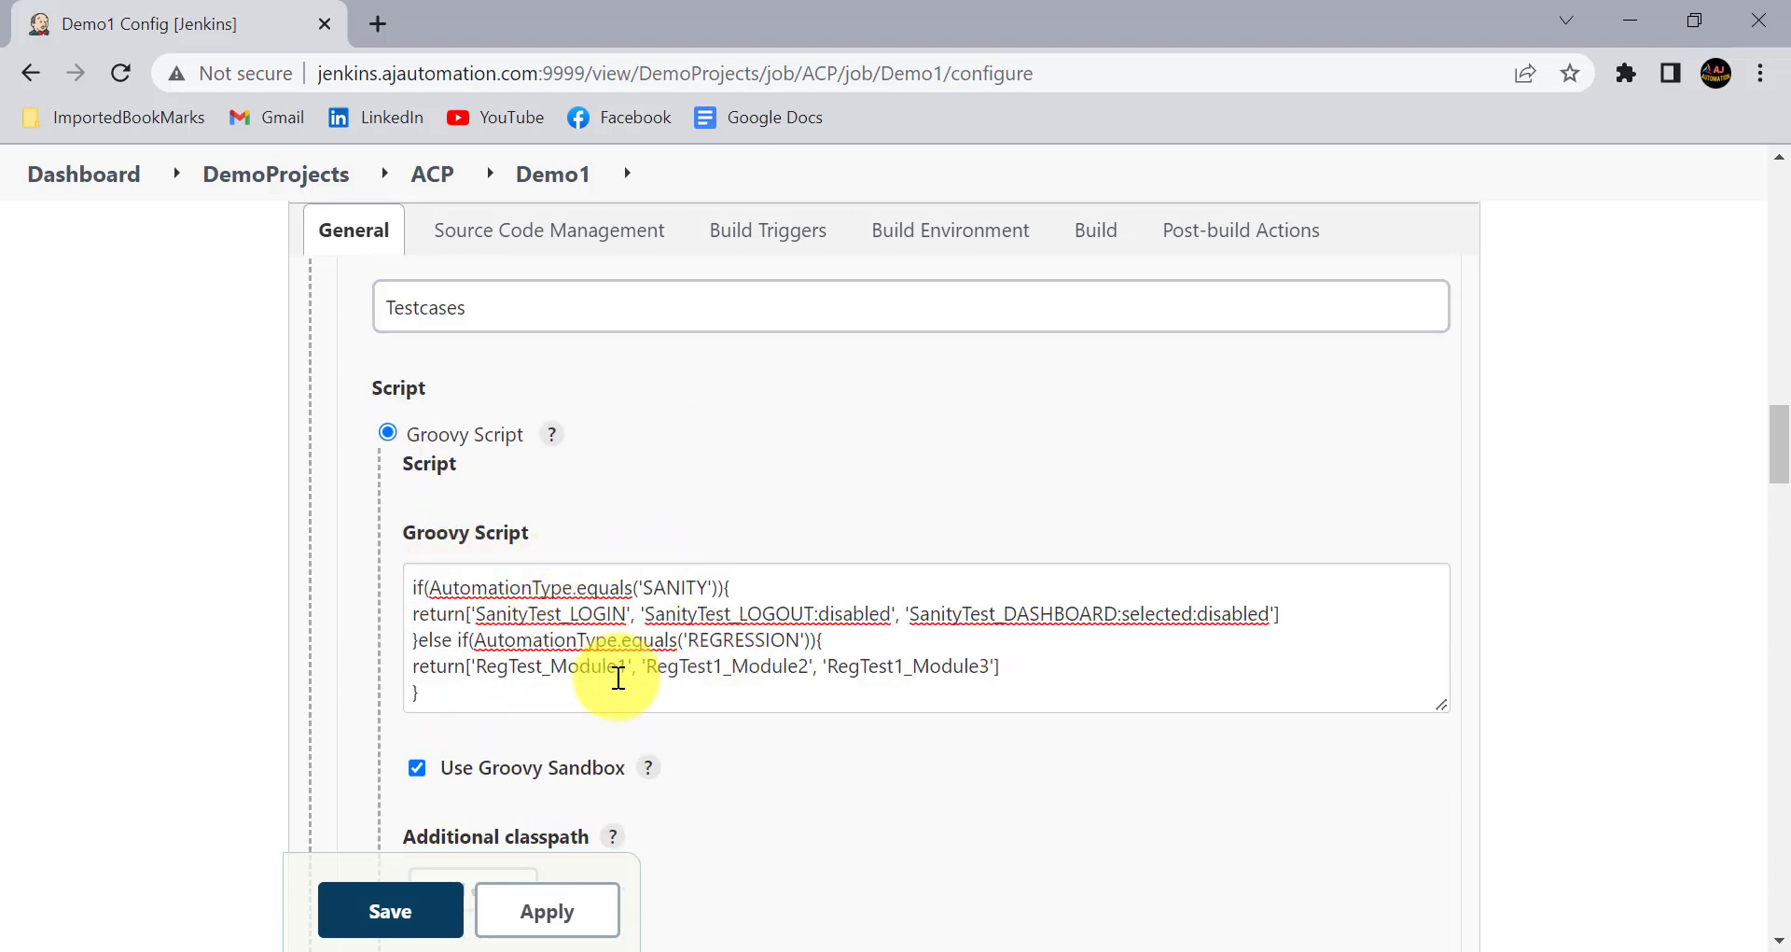
{"action": "left_click_drag", "start_coordinate": [607, 668], "coordinate": [779, 673]}
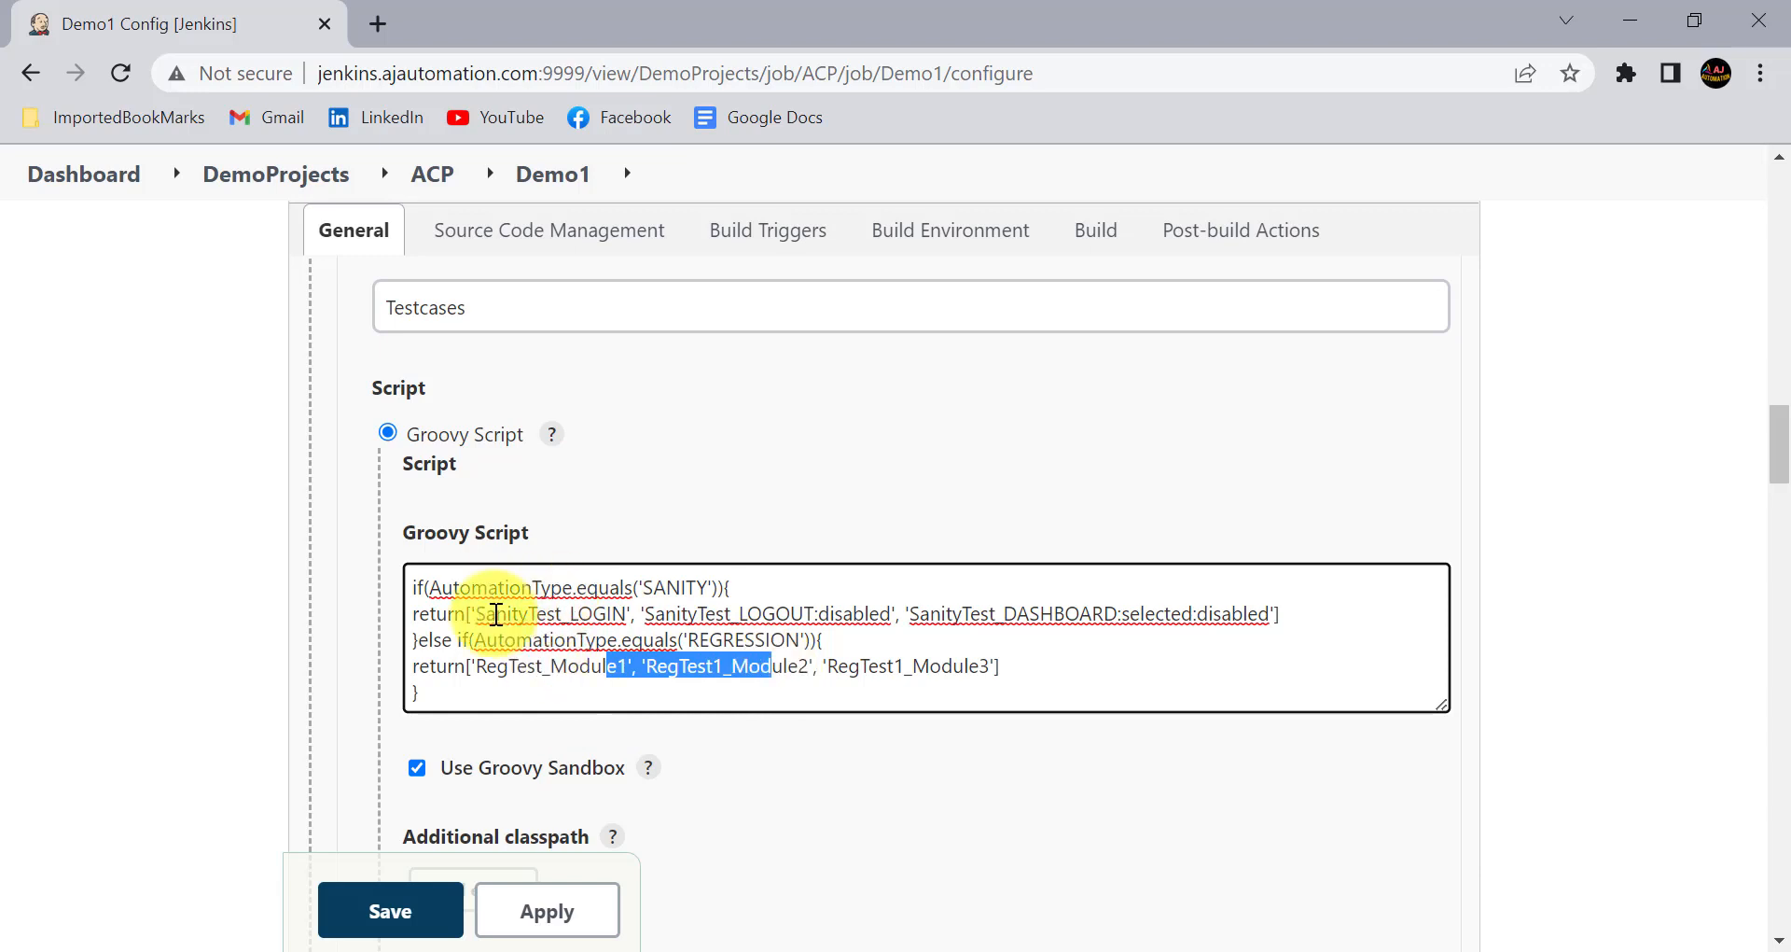
{"action": "scroll", "coordinate": [451, 600], "scroll_direction": "up", "scroll_amount": 1}
{"action": "scroll", "coordinate": [456, 704], "scroll_direction": "down", "scroll_amount": 3}
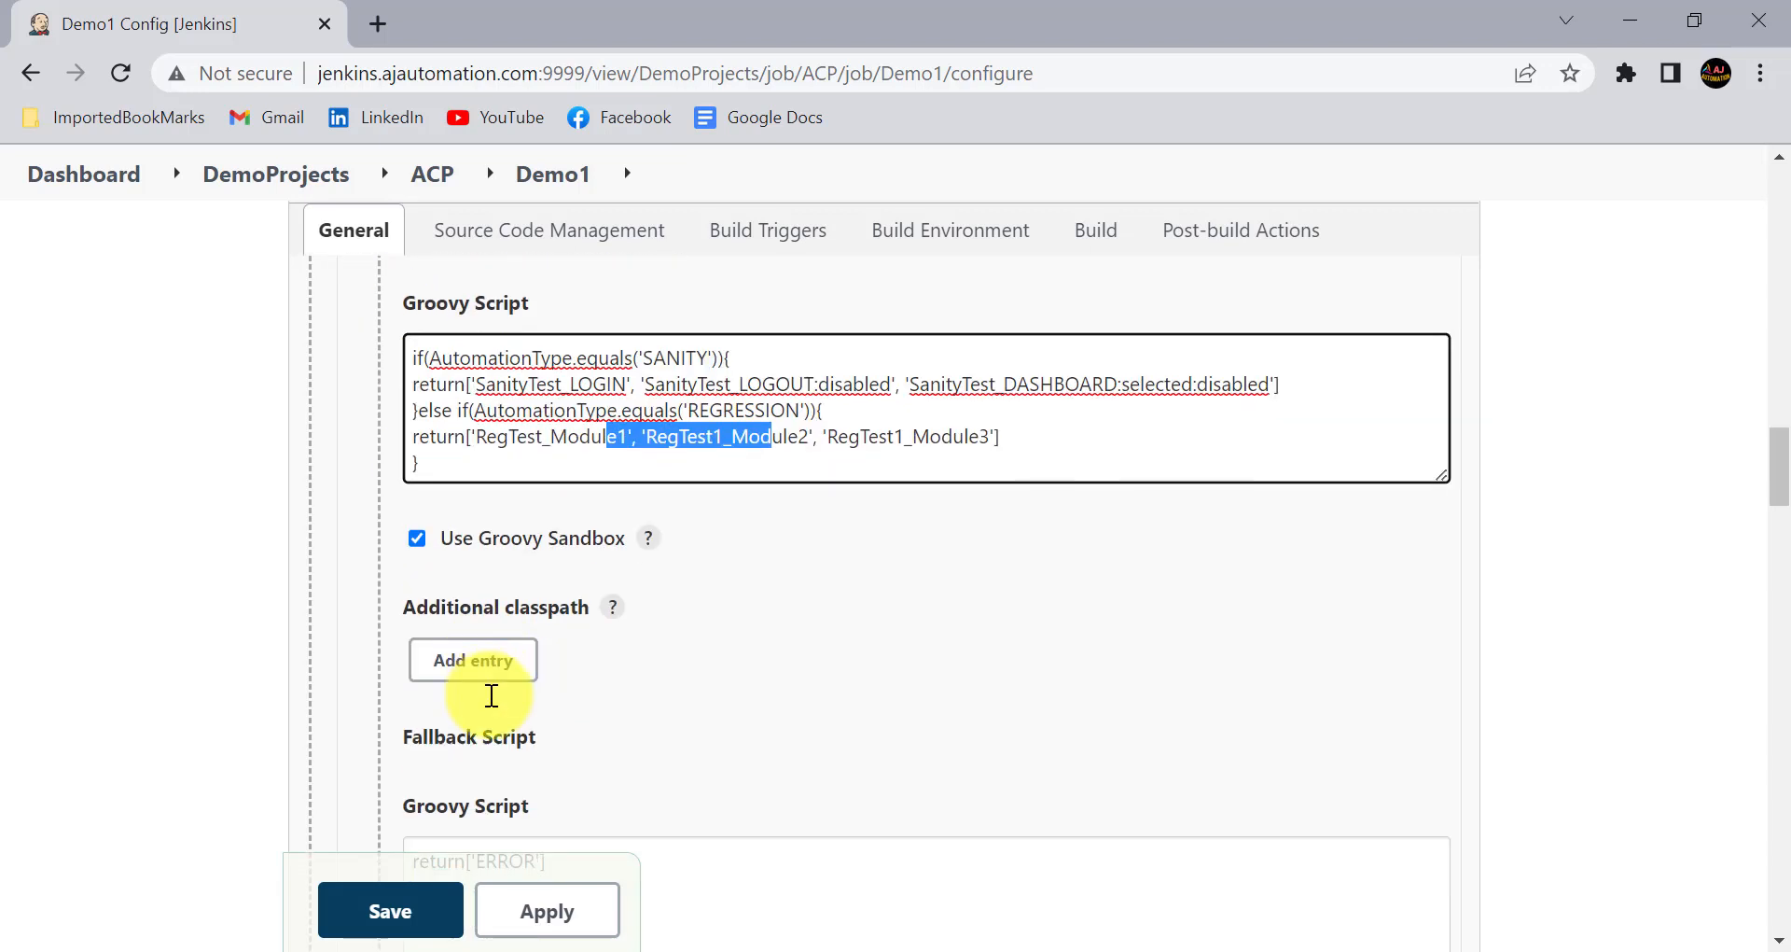
- Apply and save the Demo1 configuration, and check the three parameters on the Build with Parameters page
{"action": "left_click", "coordinate": [573, 903]}
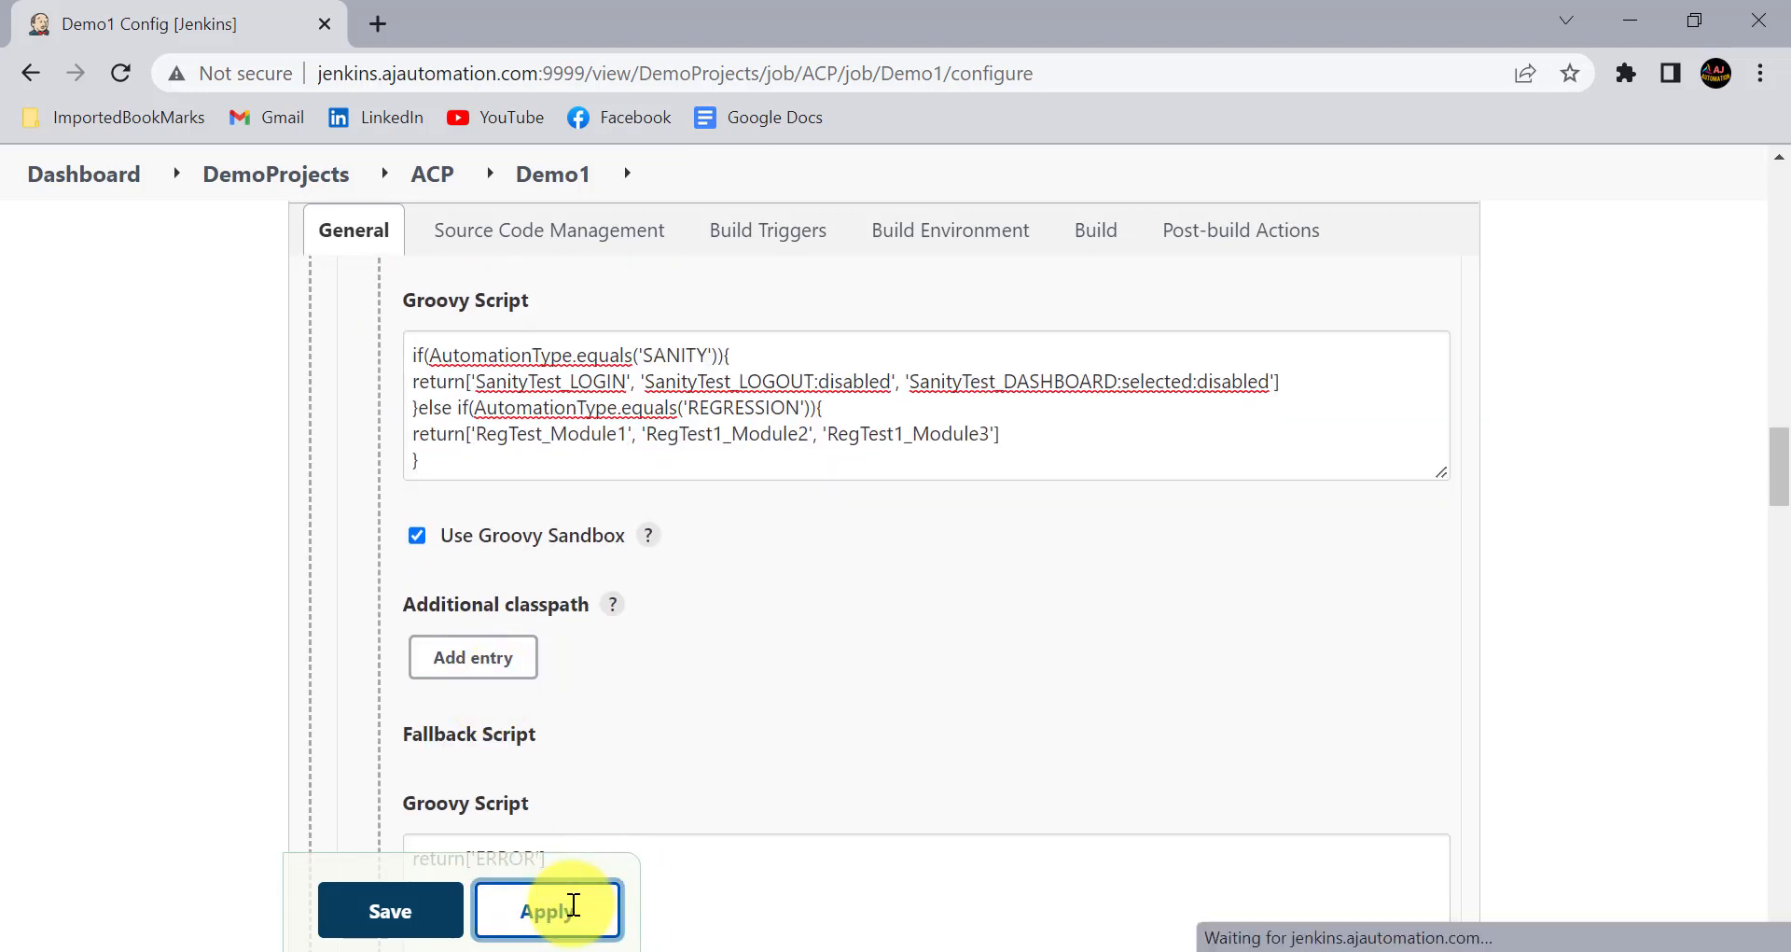
{"action": "left_click", "coordinate": [426, 904]}
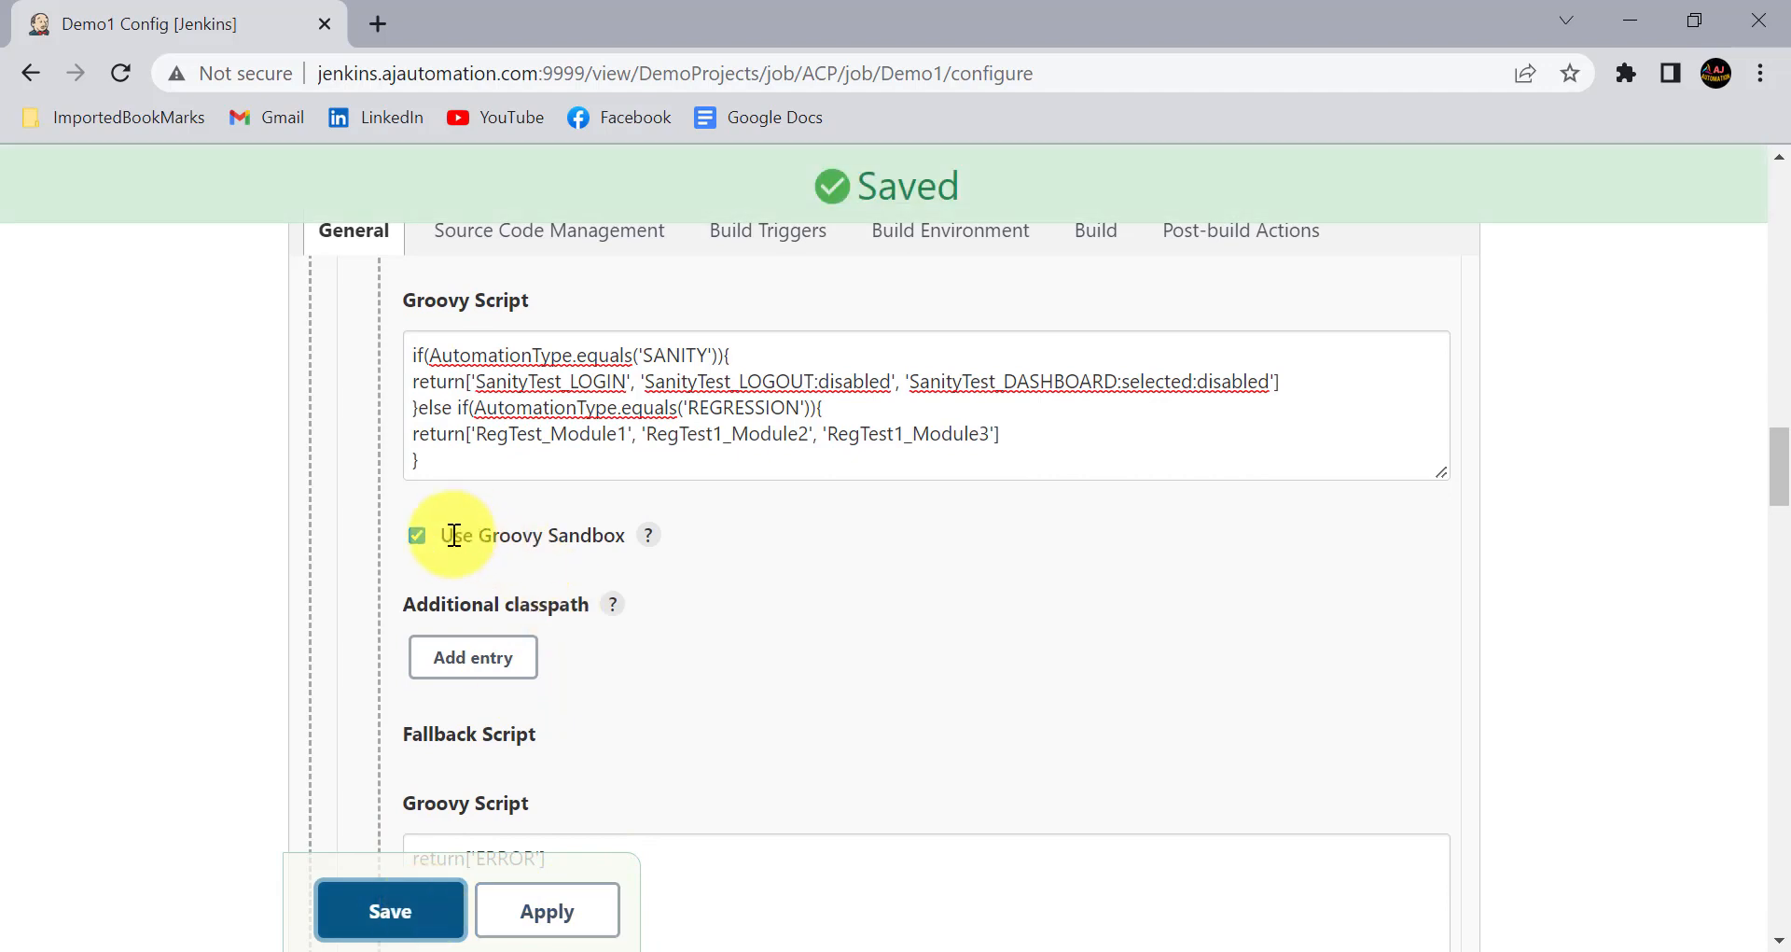
{"action": "left_click", "coordinate": [205, 588]}
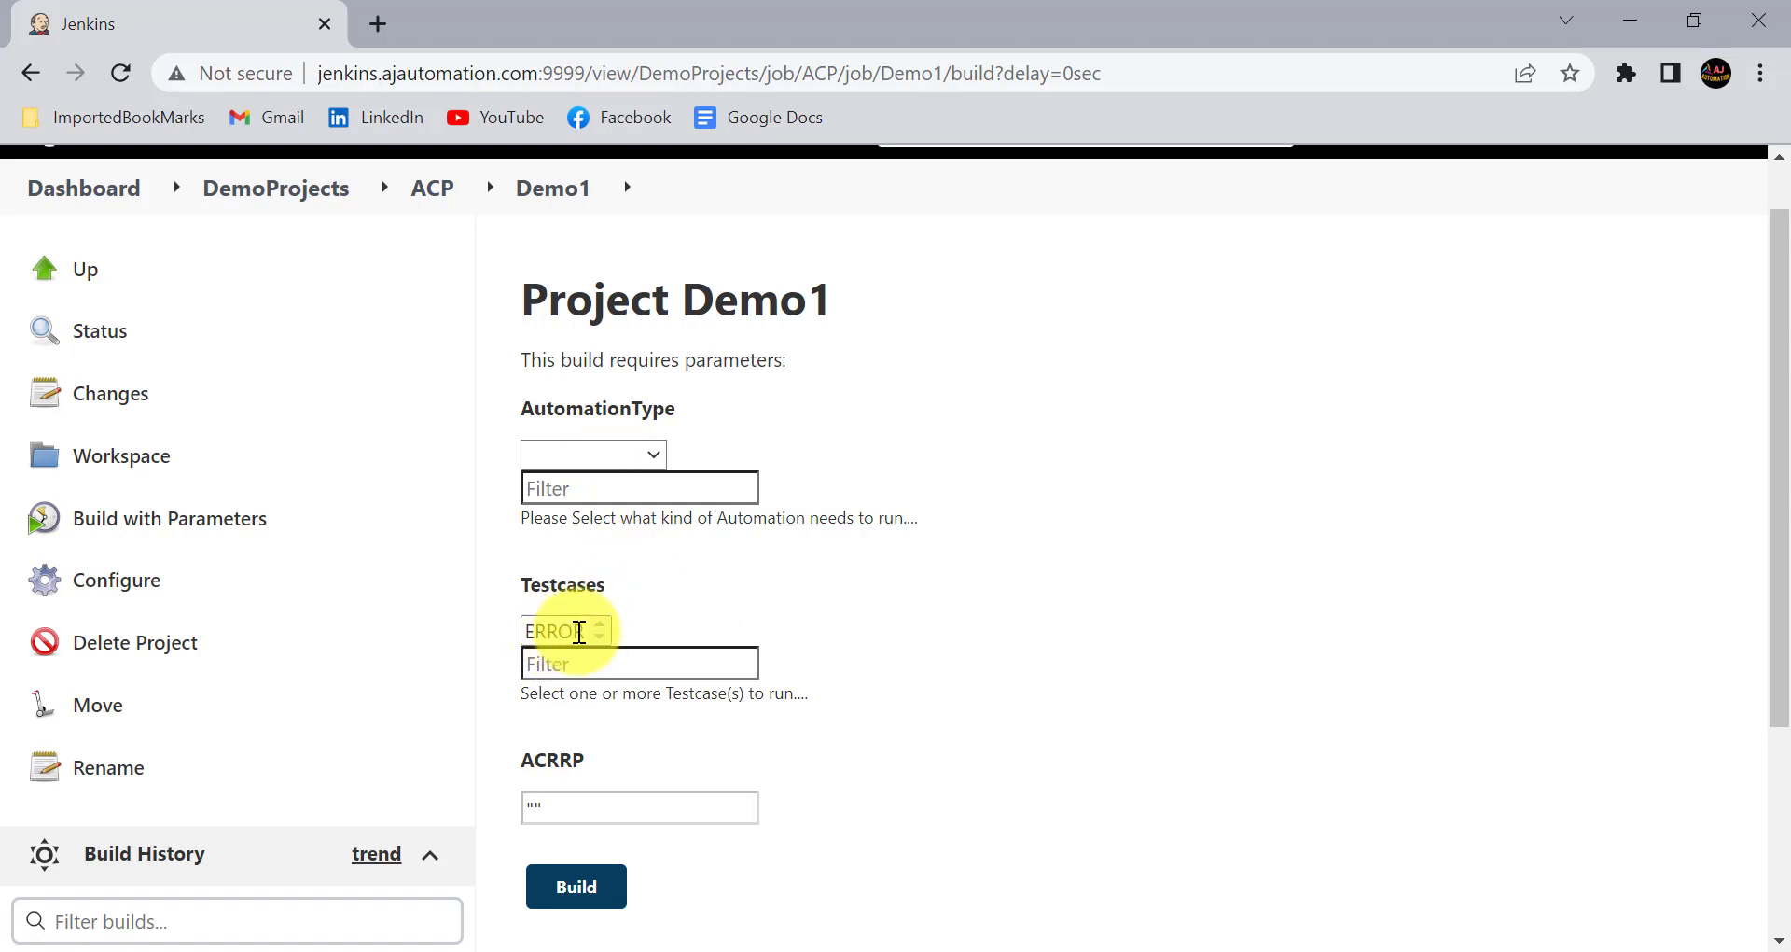
{"action": "scroll", "coordinate": [679, 676], "scroll_direction": "down", "scroll_amount": 2}
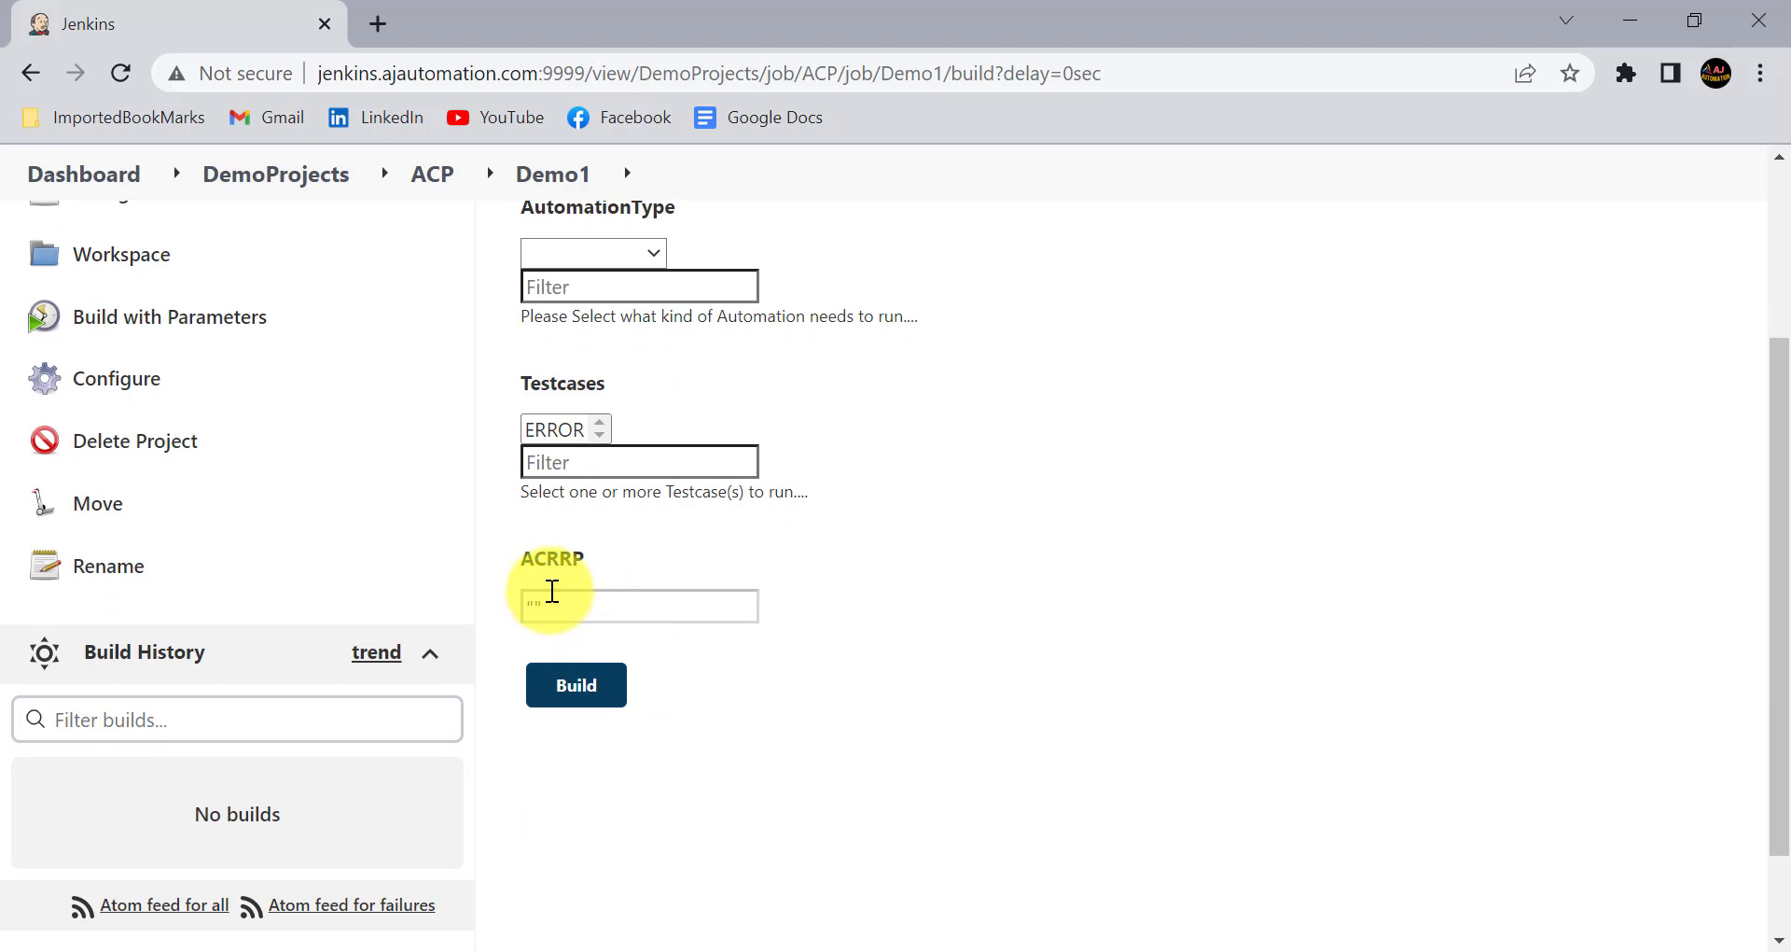
{"action": "scroll", "coordinate": [553, 591], "scroll_direction": "up", "scroll_amount": 3}
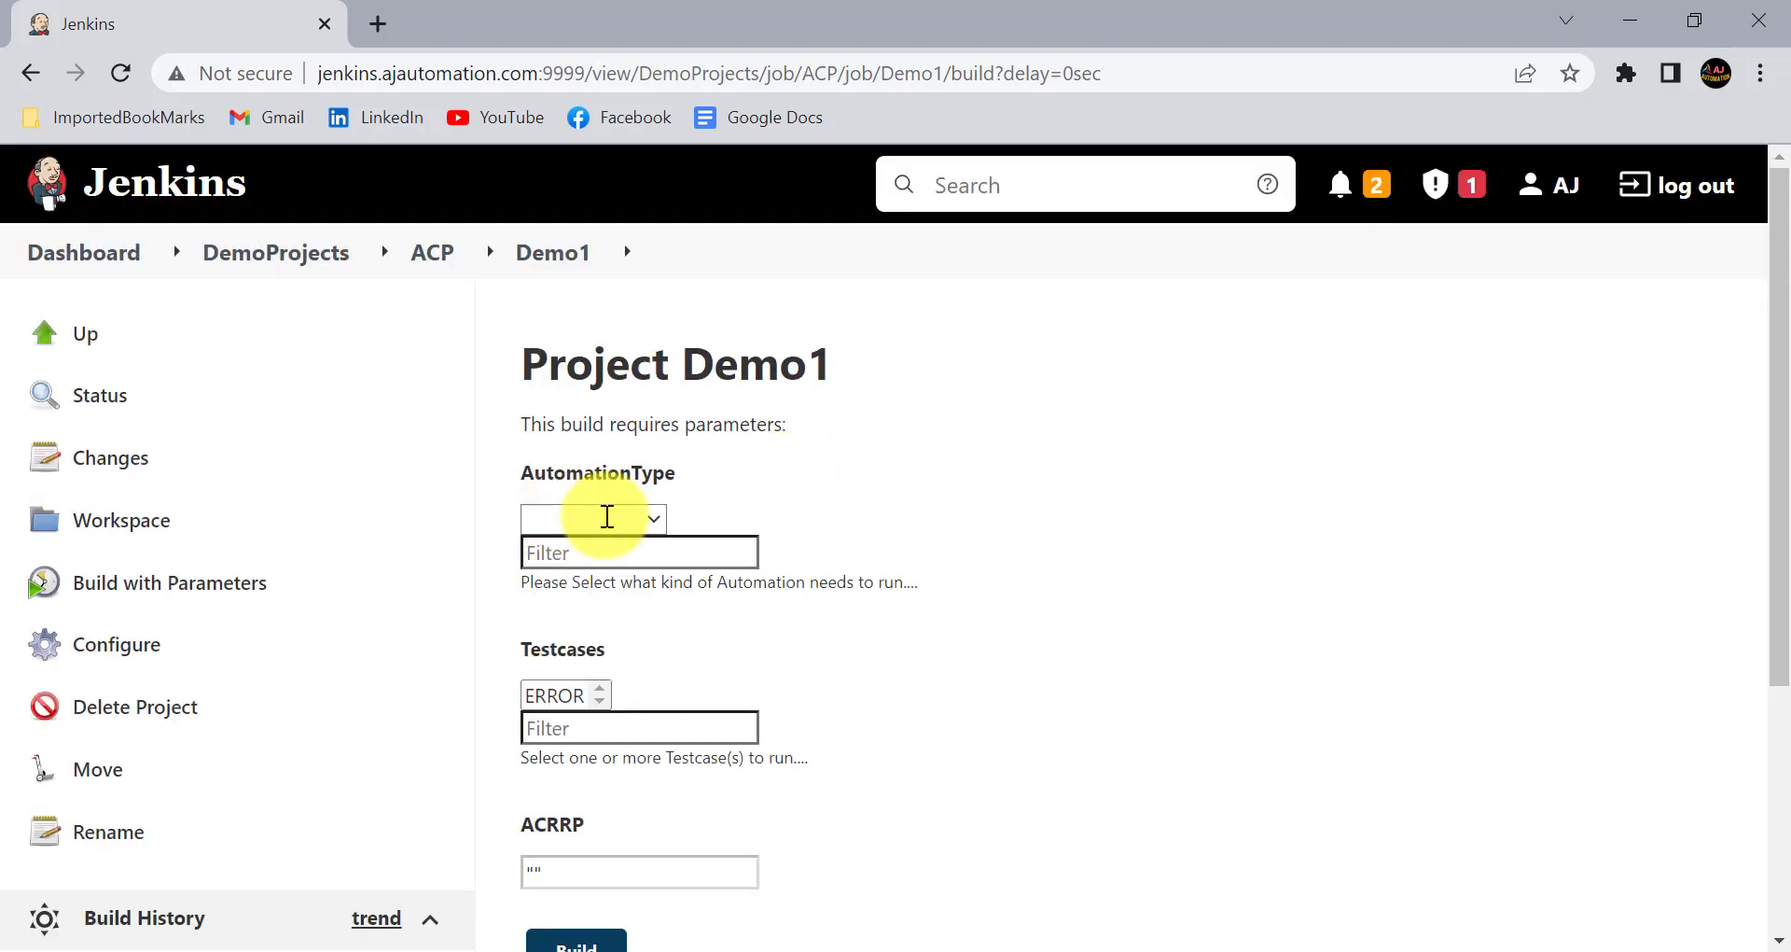
- Reopen the Demo1 configuration and inspect the value returned by the fallback script of the Testcases parameter
{"action": "left_click", "coordinate": [119, 641]}
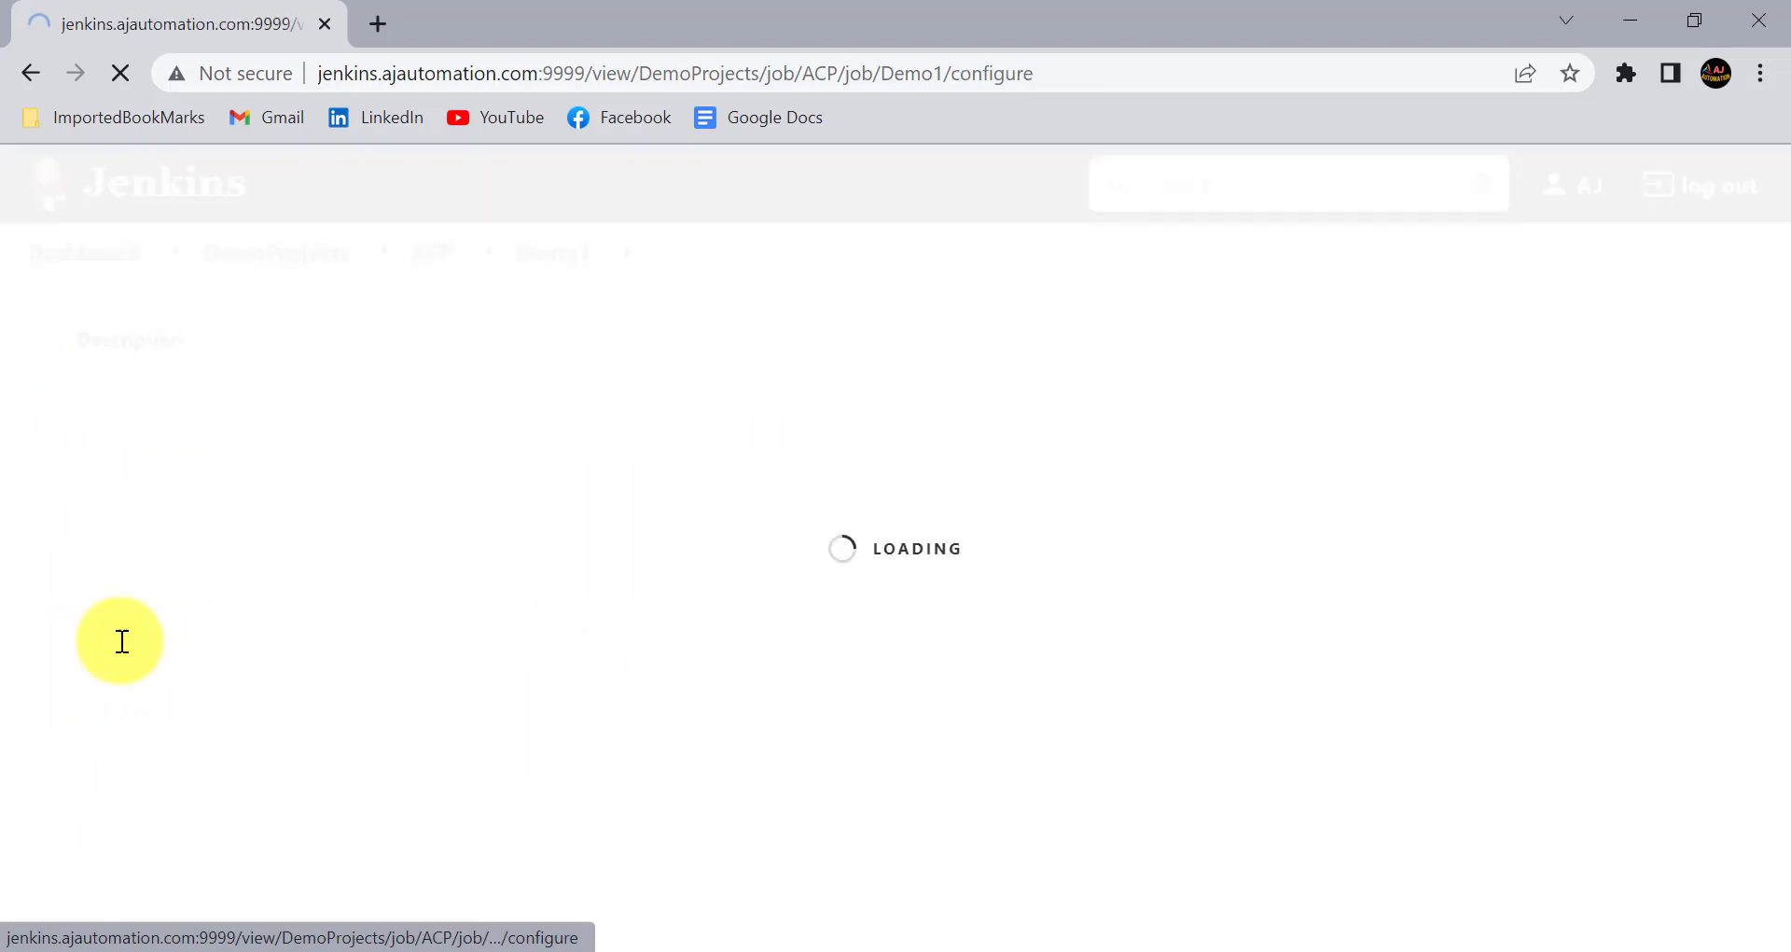
{"action": "scroll", "coordinate": [731, 723], "scroll_direction": "down", "scroll_amount": 15}
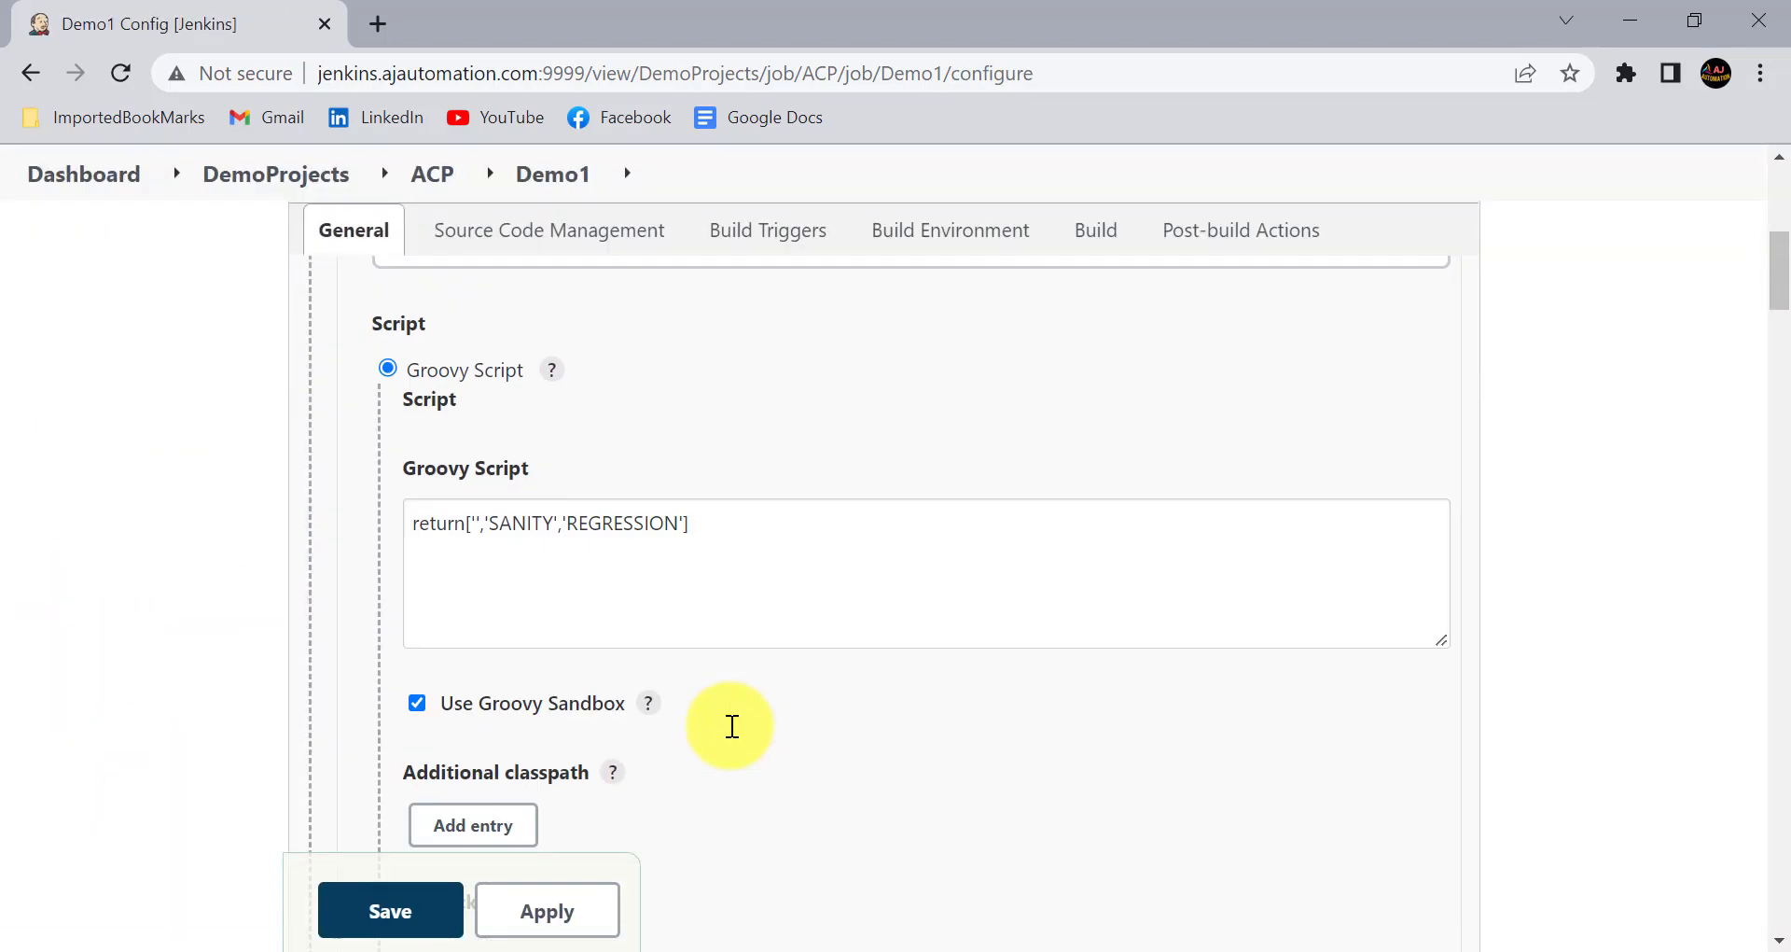
{"action": "left_click", "coordinate": [534, 567]}
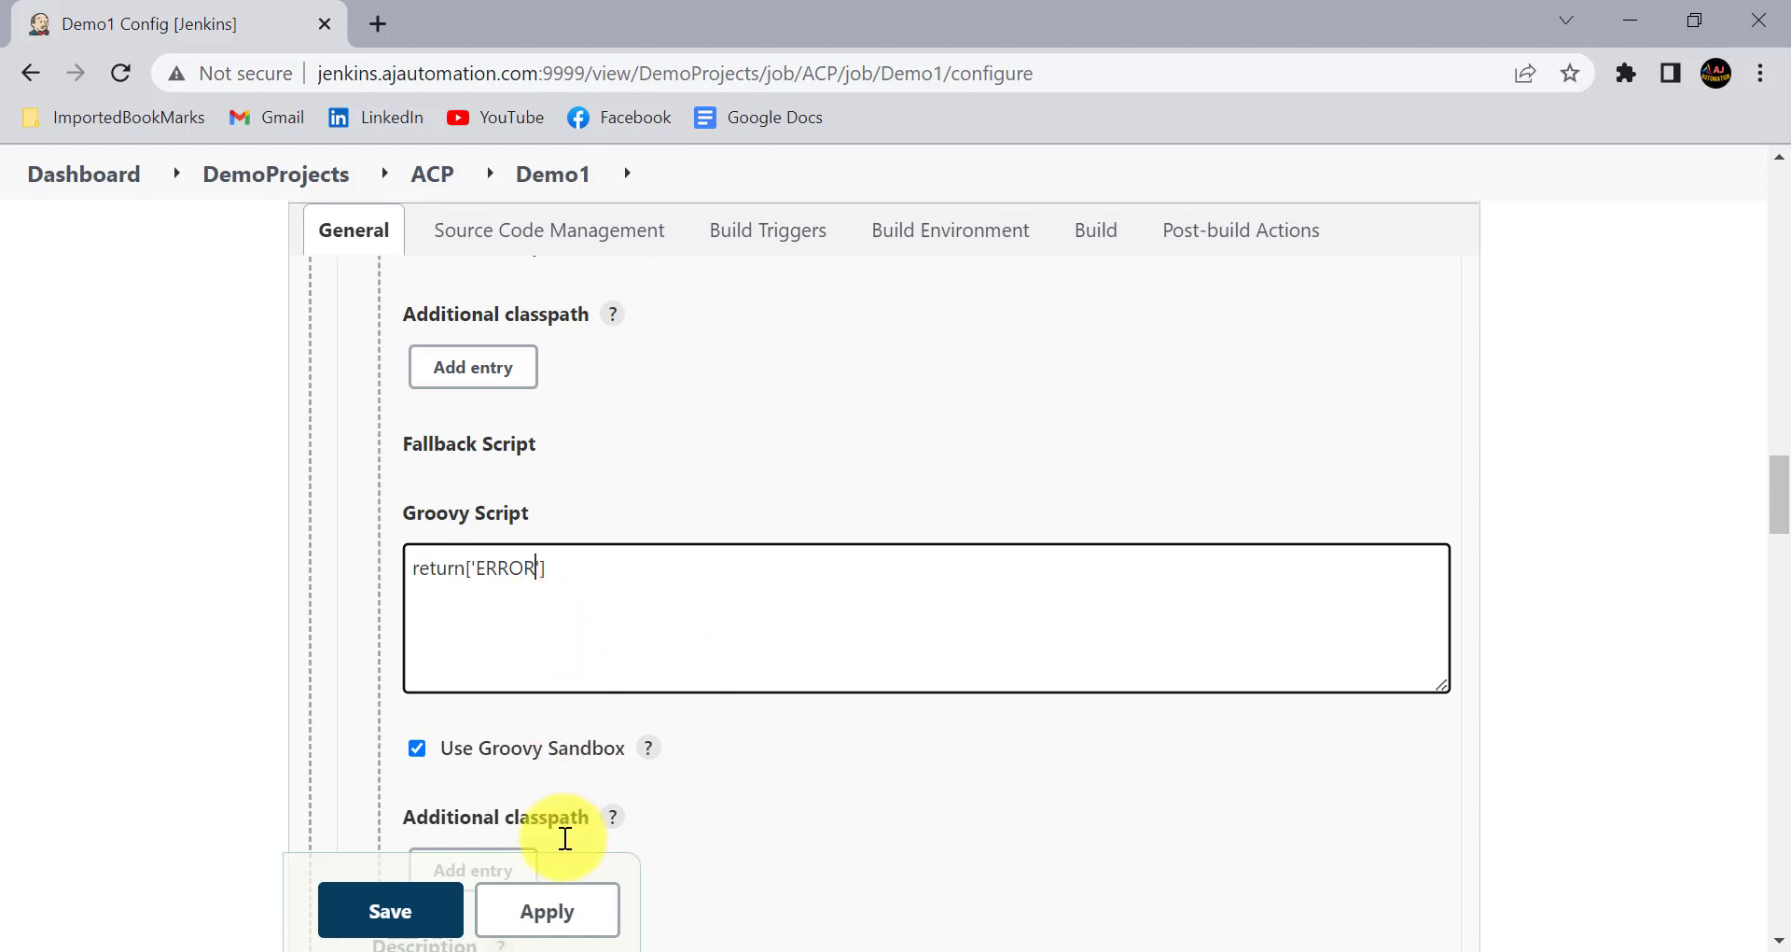
- Return to the Build with Parameters page of Demo1 and select ERROR under Testcases to test the ACRRP field
{"action": "left_click", "coordinate": [558, 190]}
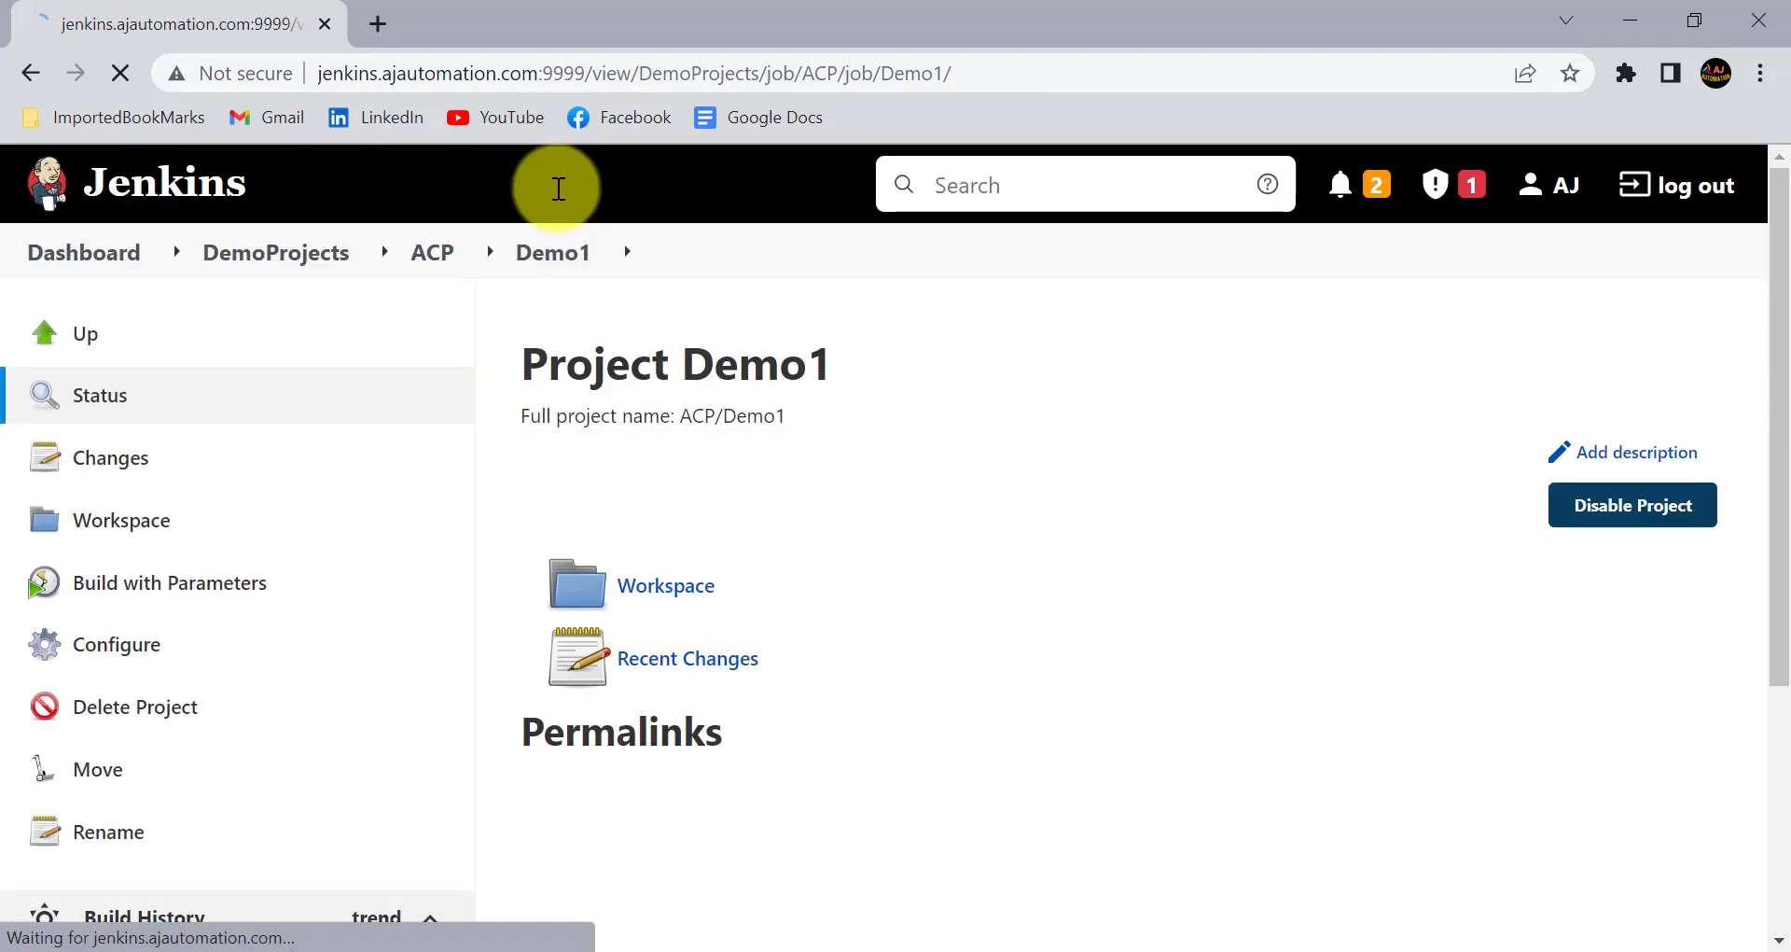
{"action": "left_click", "coordinate": [250, 568]}
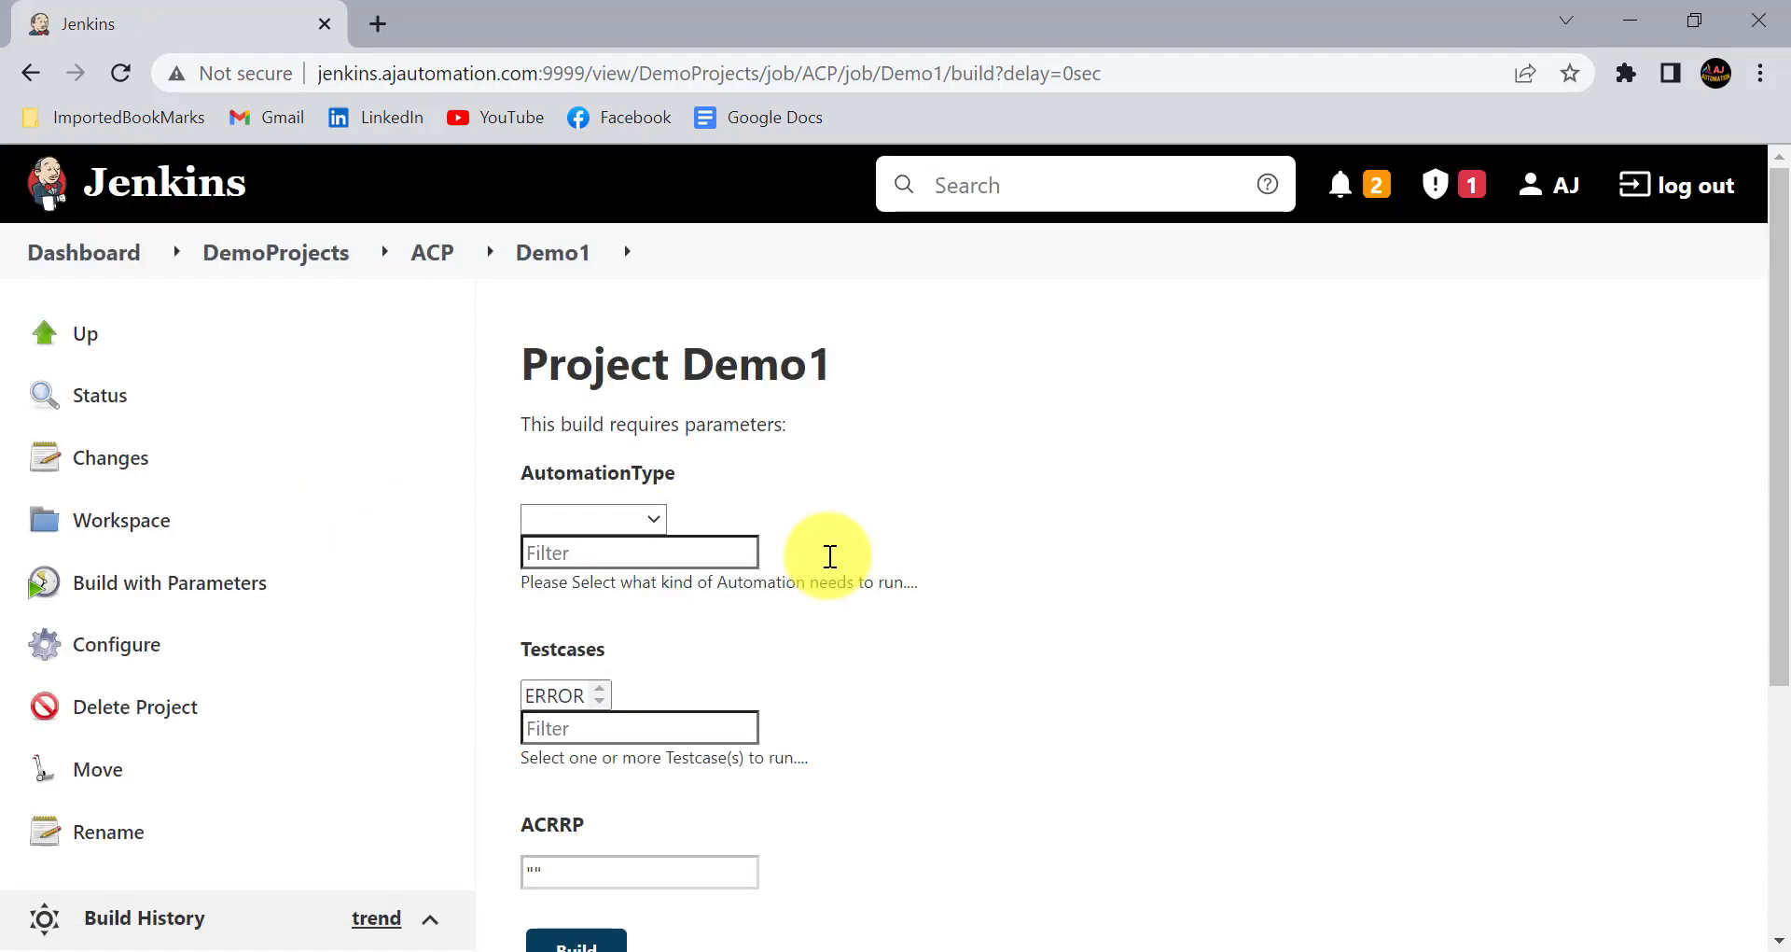
{"action": "scroll", "coordinate": [562, 473], "scroll_direction": "down", "scroll_amount": 2}
{"action": "left_click", "coordinate": [552, 489]}
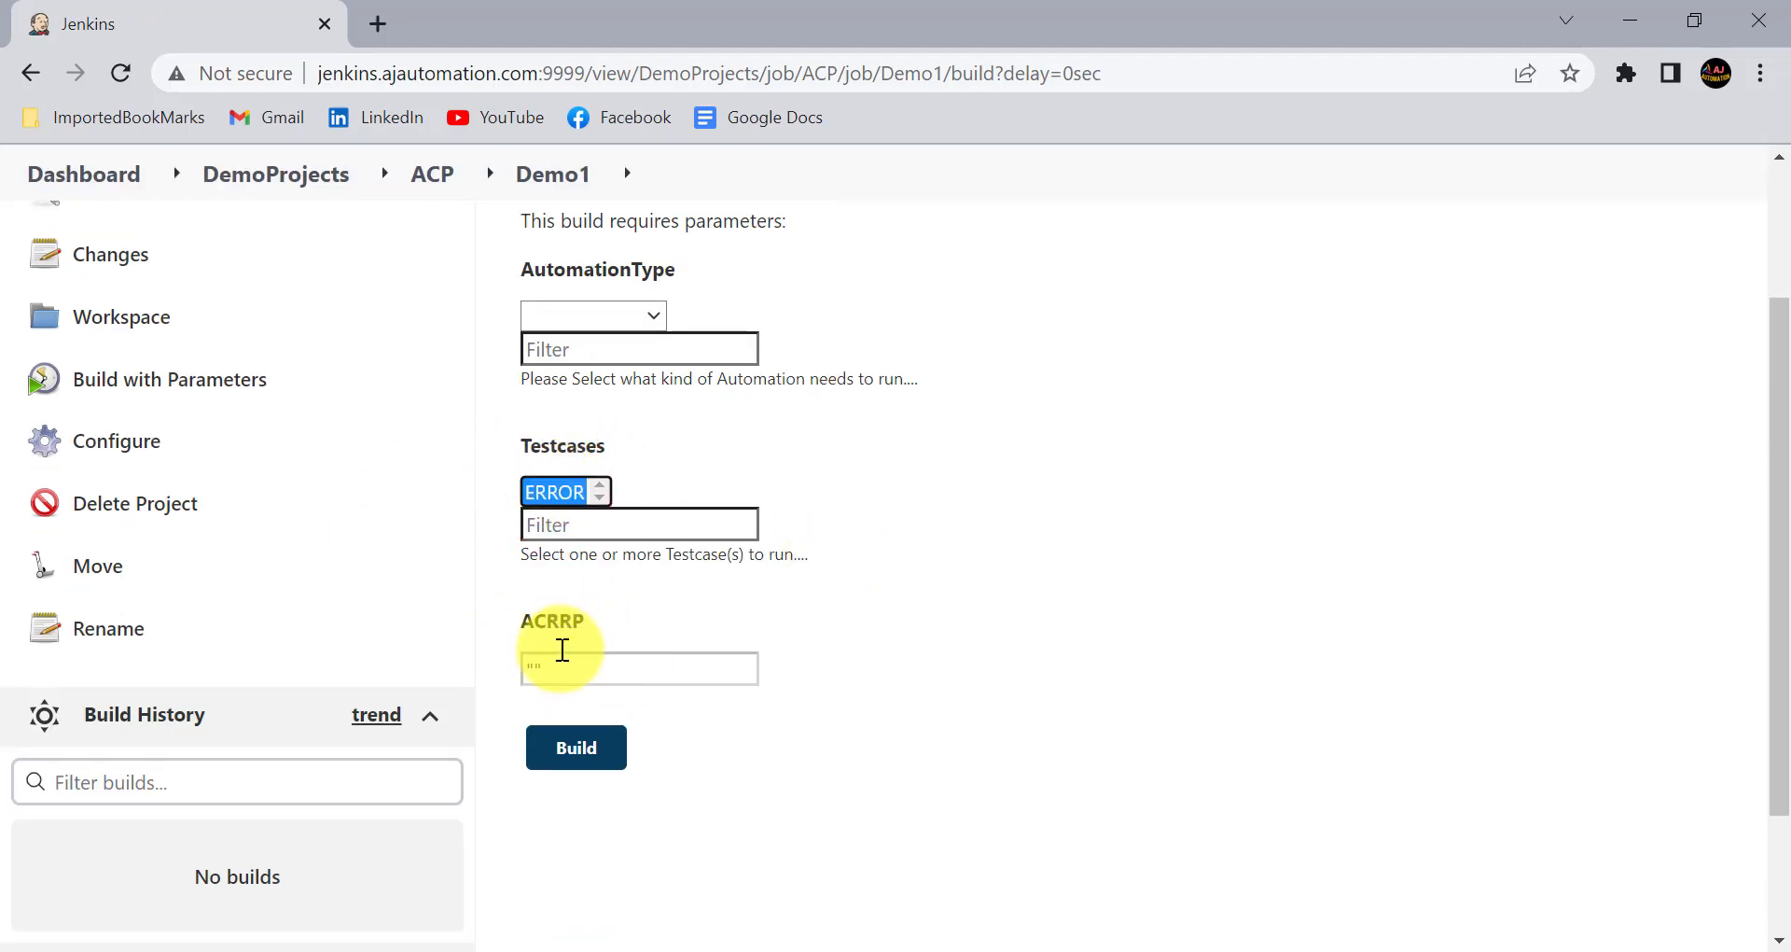
{"action": "scroll", "coordinate": [563, 650], "scroll_direction": "up", "scroll_amount": 1}
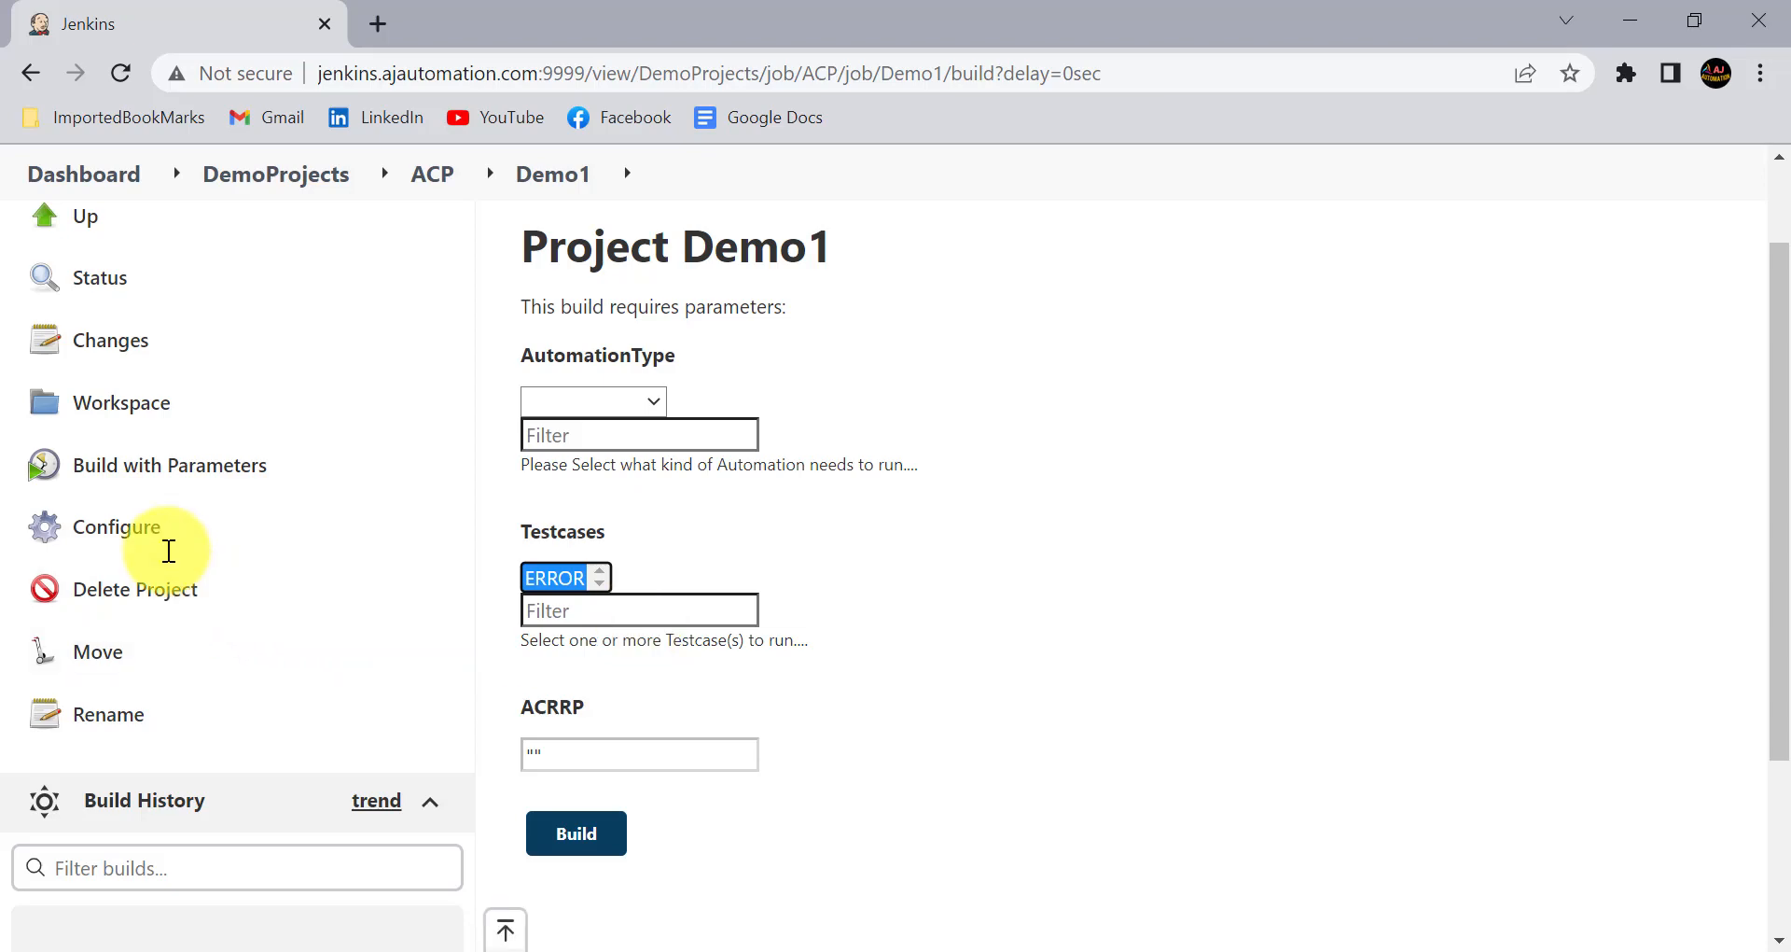
- Reopen the Demo1 configuration and rename the ACRRP reactive reference parameter to ERRORS
{"action": "left_click", "coordinate": [148, 530]}
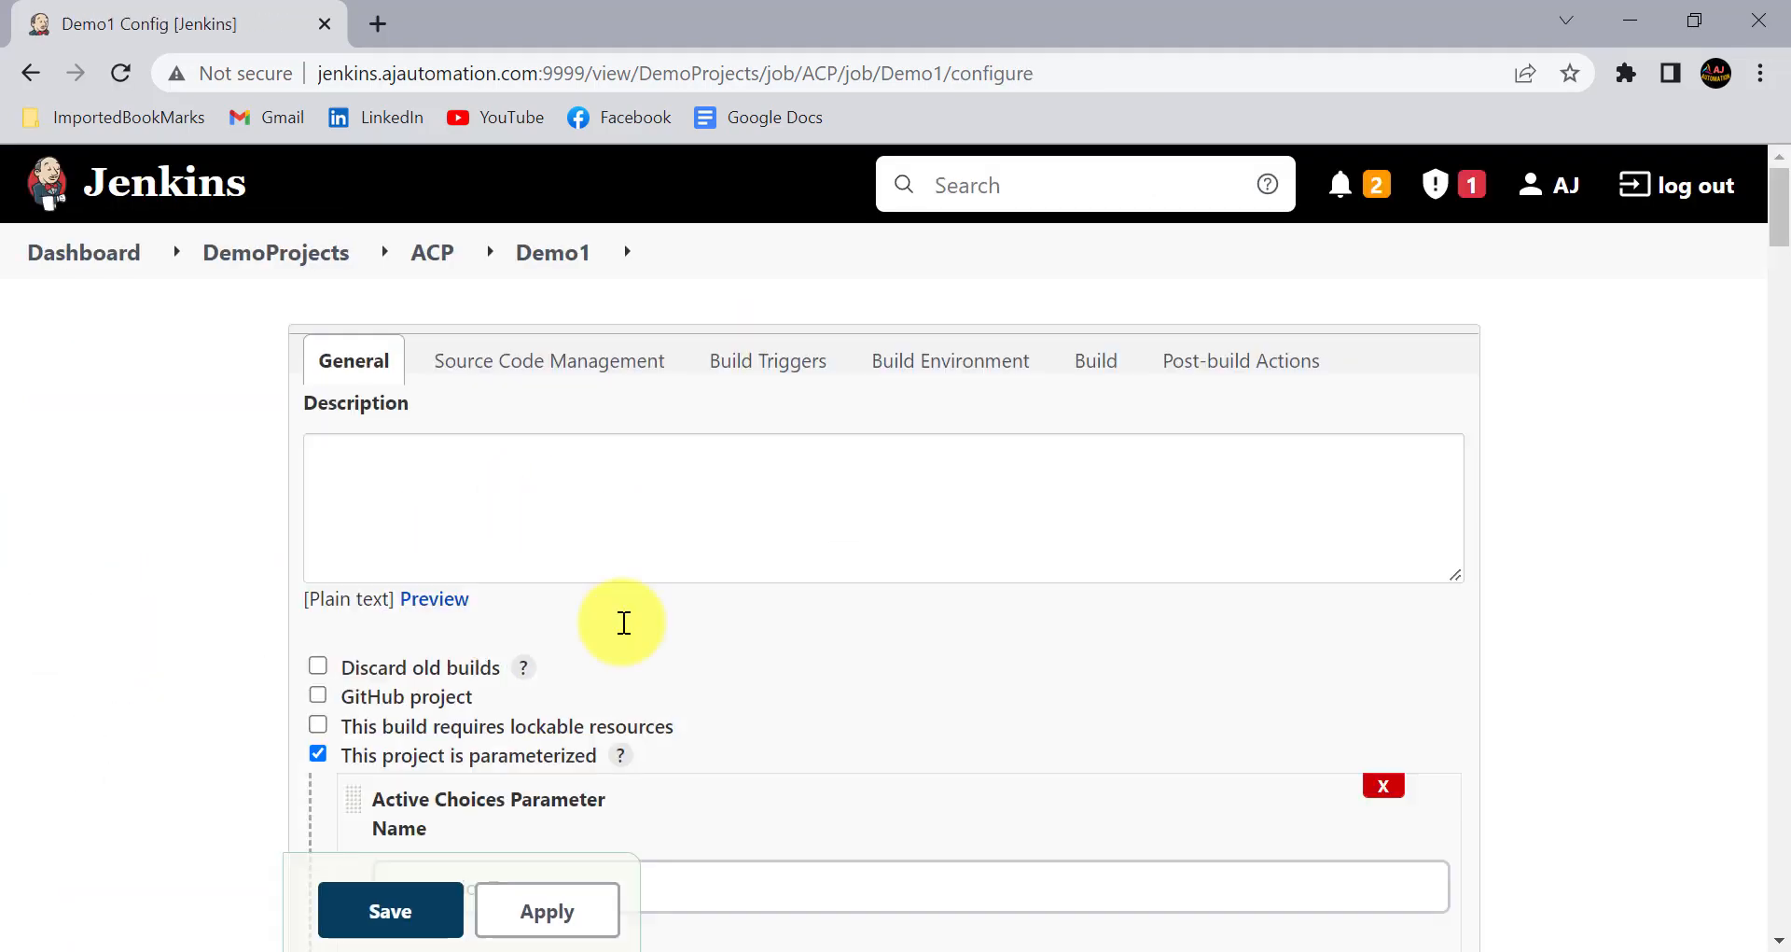
{"action": "scroll", "coordinate": [612, 716], "scroll_direction": "down", "scroll_amount": 10}
{"action": "scroll", "coordinate": [615, 718], "scroll_direction": "down", "scroll_amount": 15}
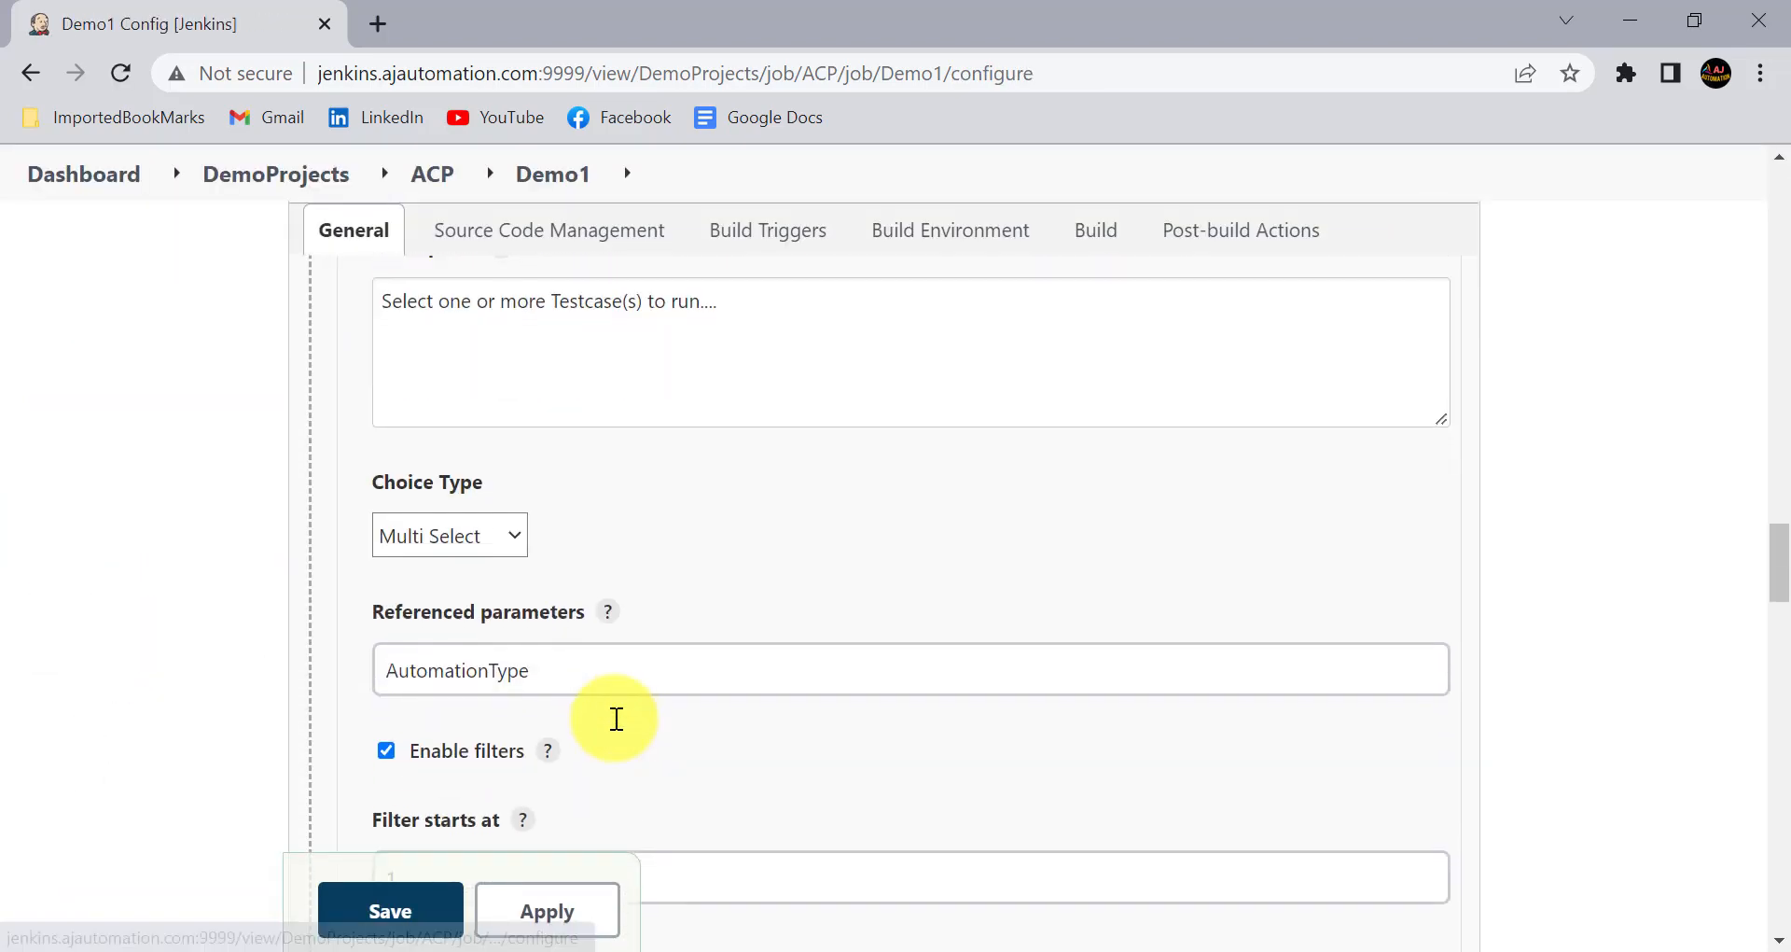
{"action": "scroll", "coordinate": [616, 718], "scroll_direction": "down", "scroll_amount": 10}
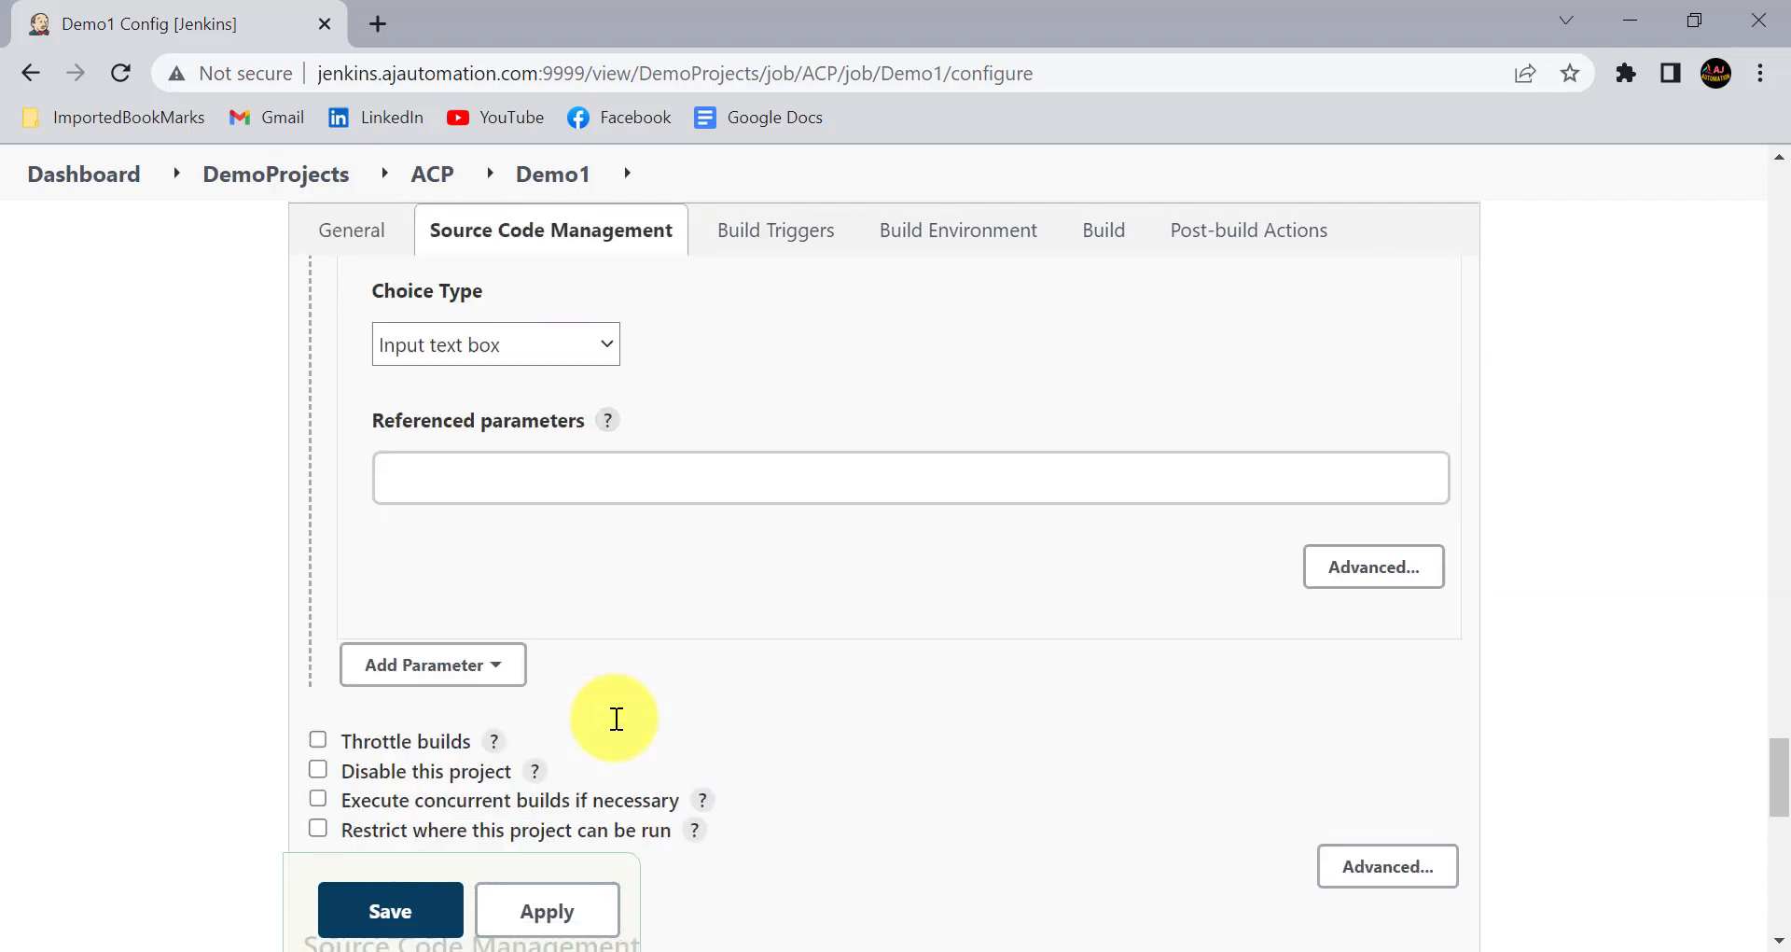
{"action": "scroll", "coordinate": [615, 719], "scroll_direction": "up", "scroll_amount": 6}
{"action": "scroll", "coordinate": [616, 718], "scroll_direction": "up", "scroll_amount": 10}
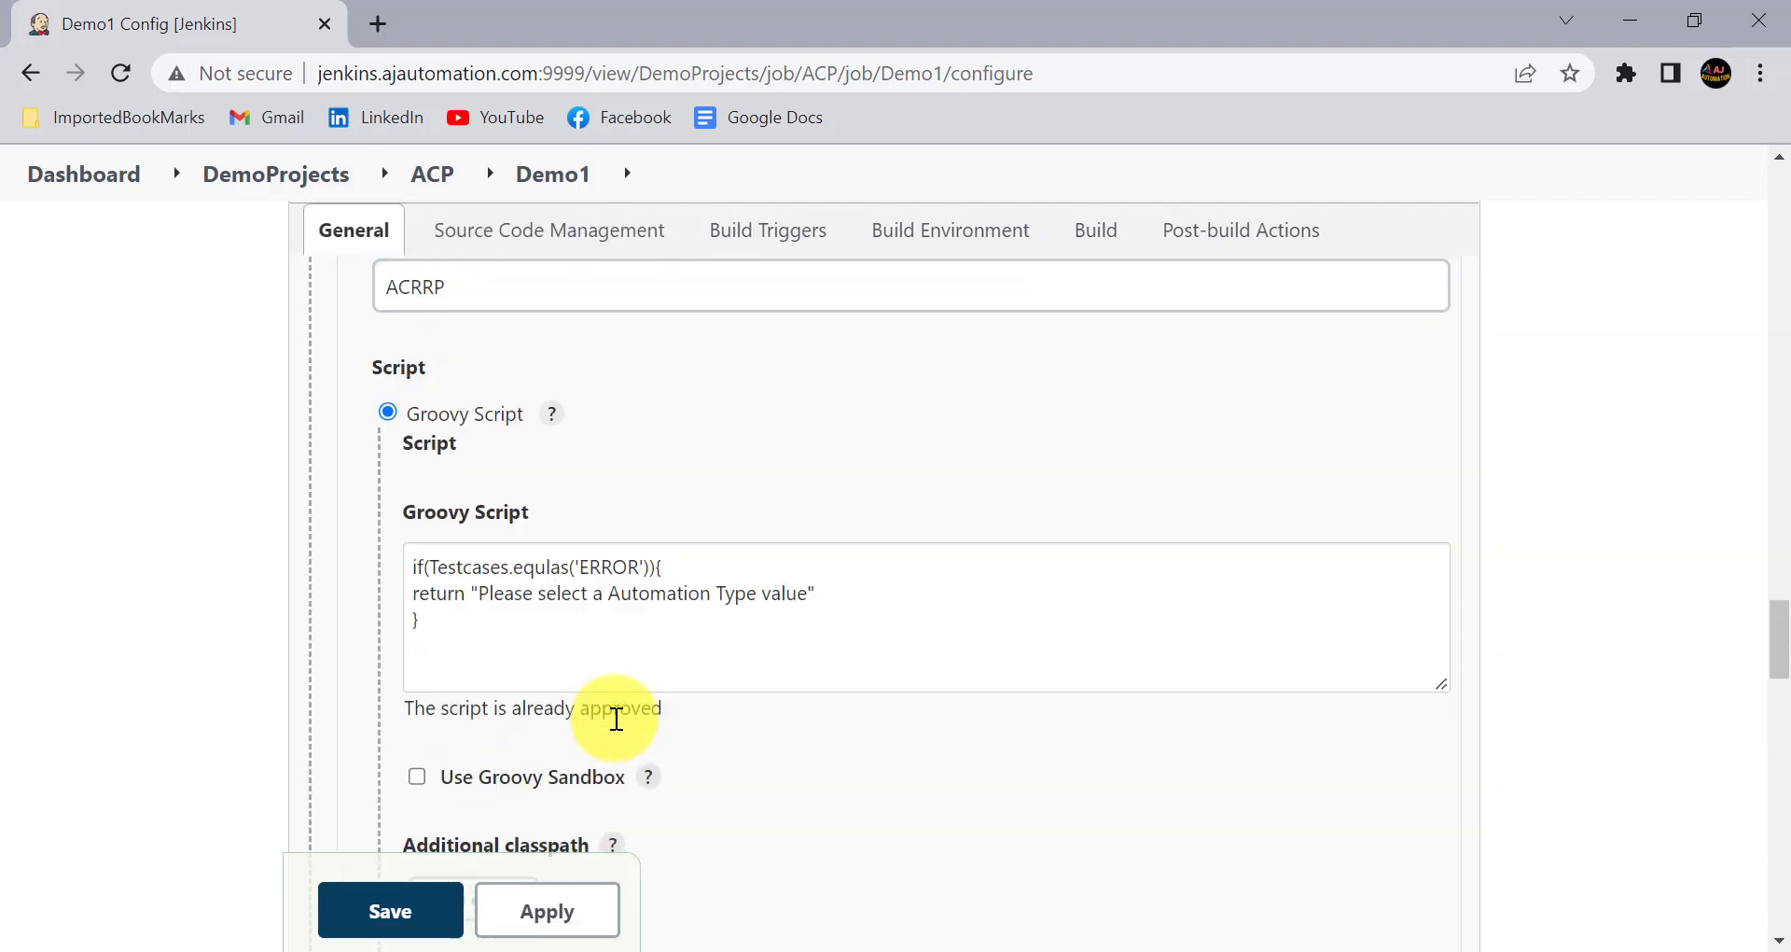
{"action": "double_click", "coordinate": [467, 438]}
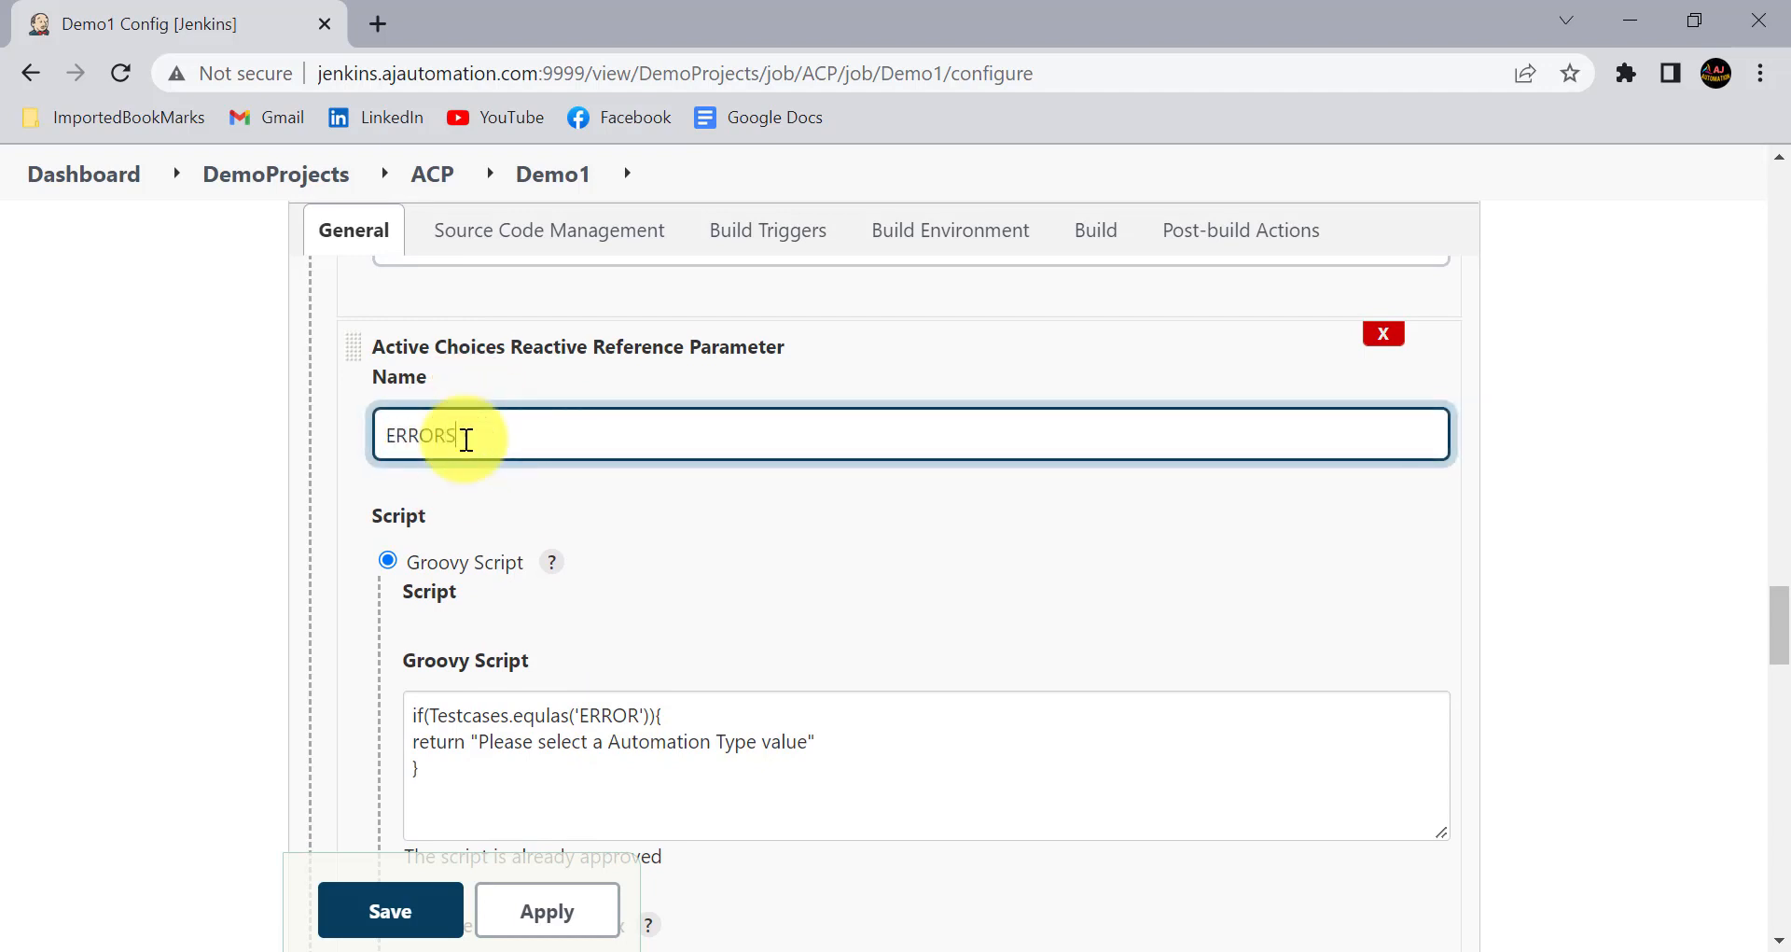
- Review the message returned by the main Groovy script of the ERRORS parameter and enable the Groovy sandbox for that script
{"action": "scroll", "coordinate": [591, 672], "scroll_direction": "down", "scroll_amount": 1}
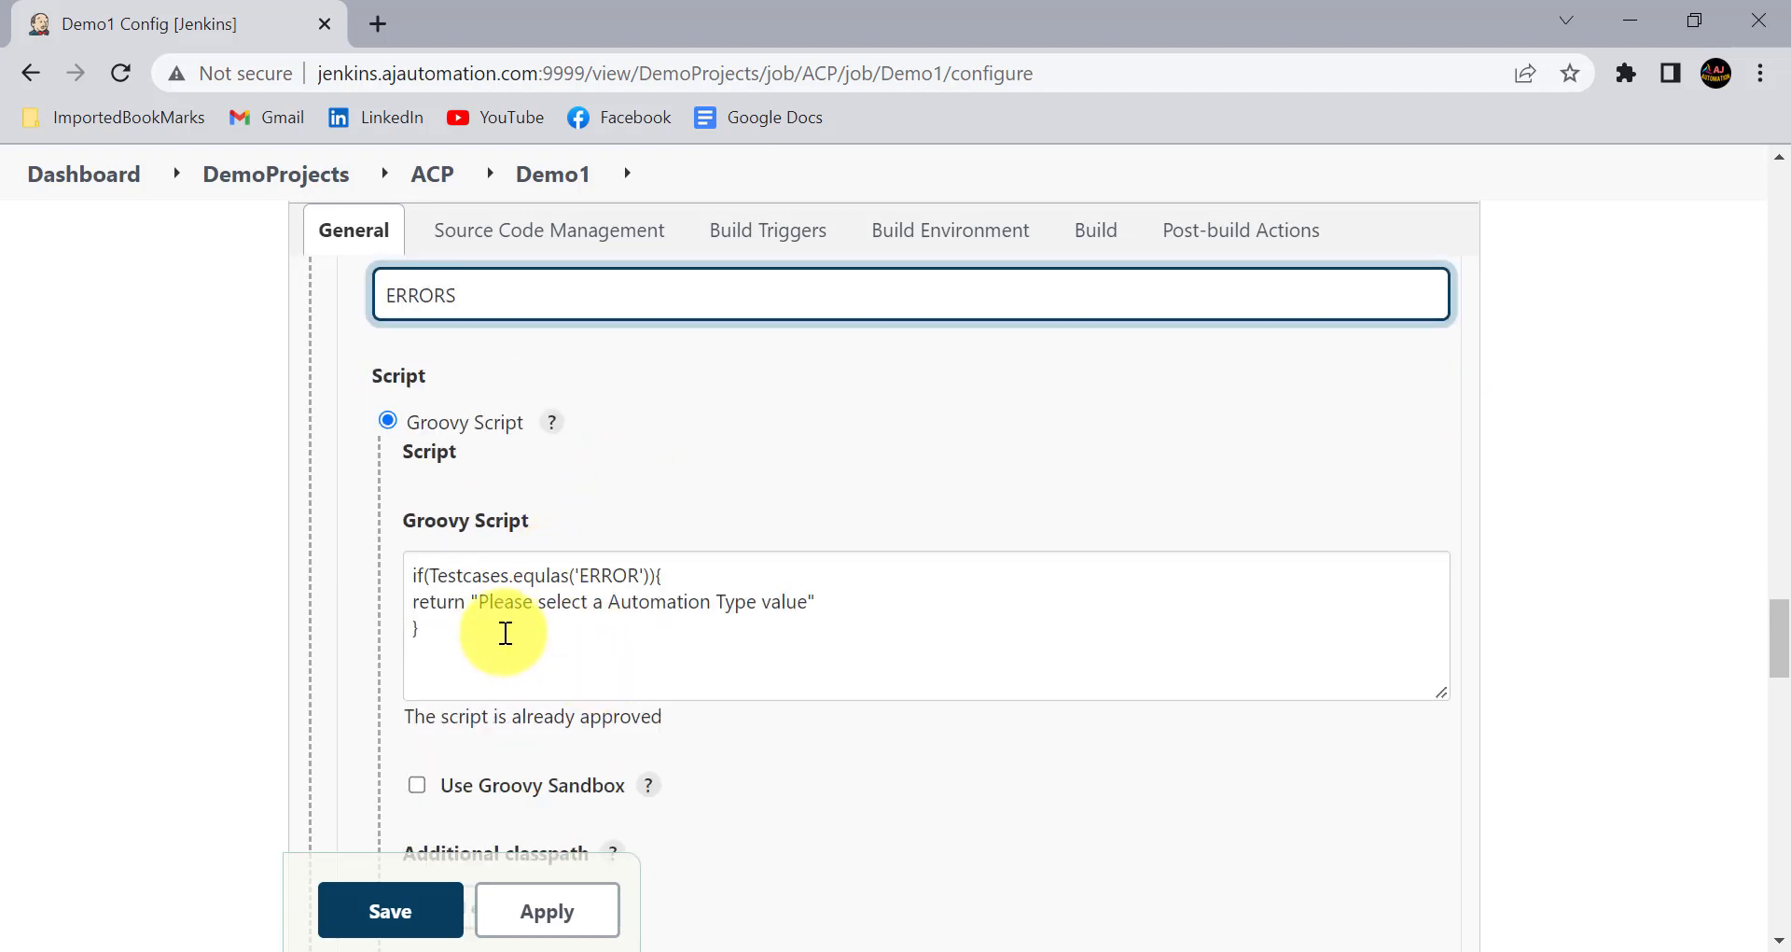
{"action": "left_click", "coordinate": [537, 619]}
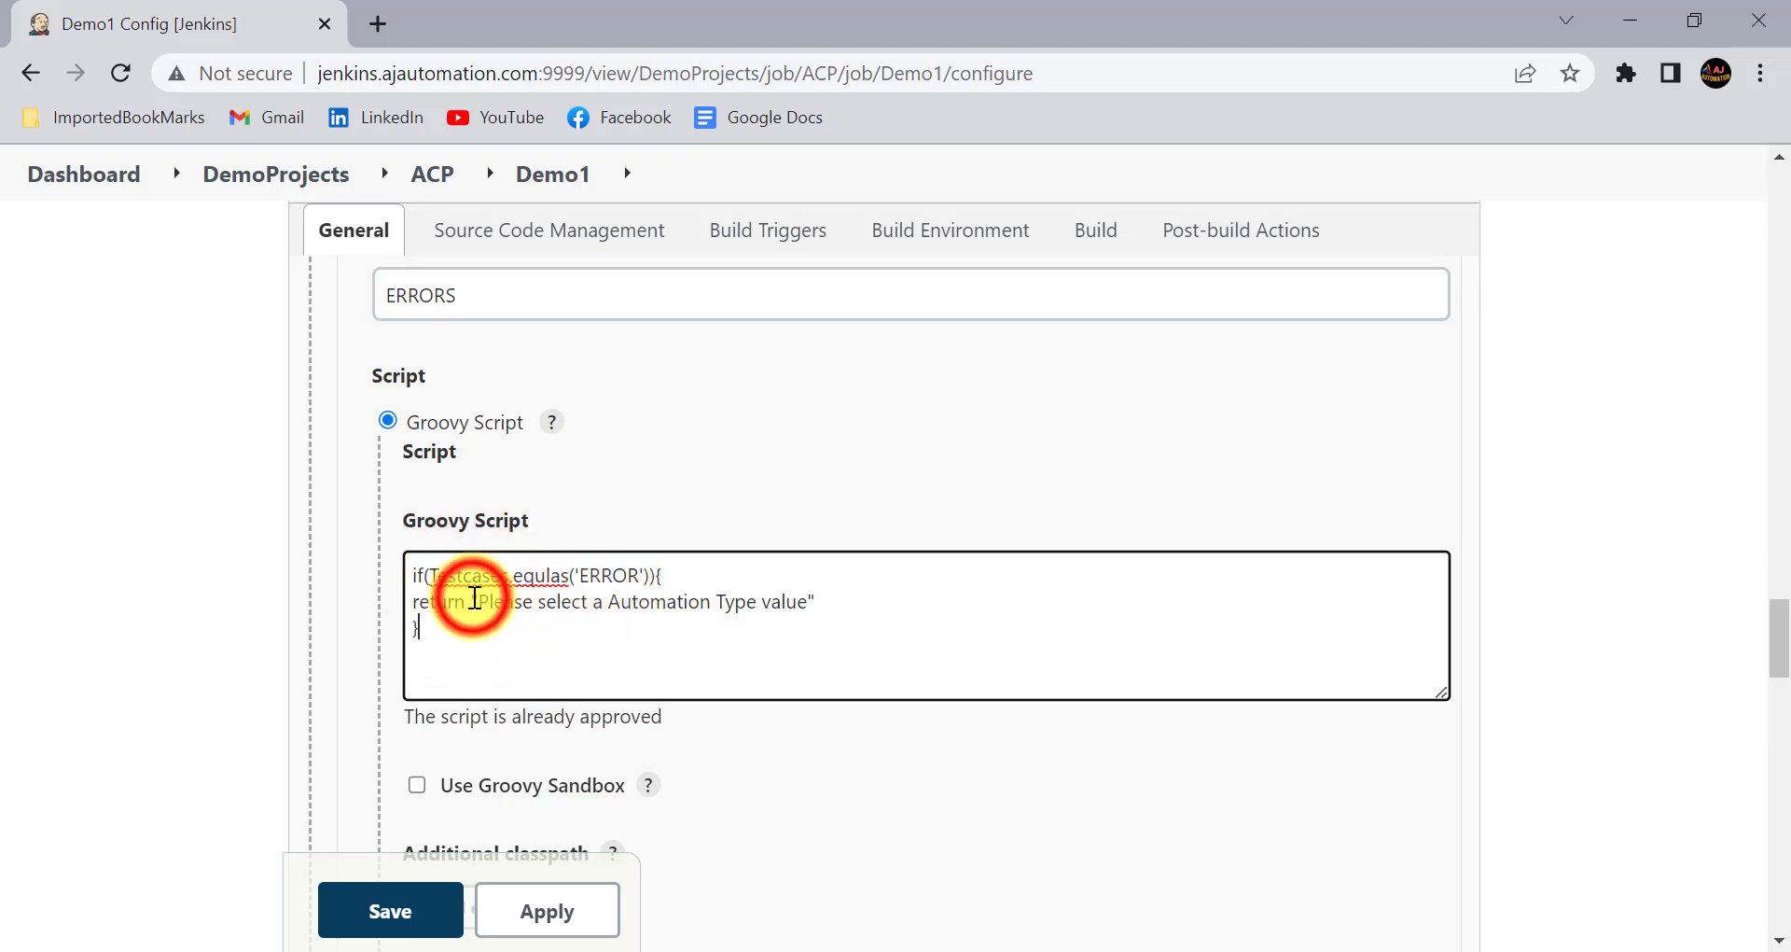
{"action": "left_click_drag", "start_coordinate": [475, 597], "coordinate": [819, 615]}
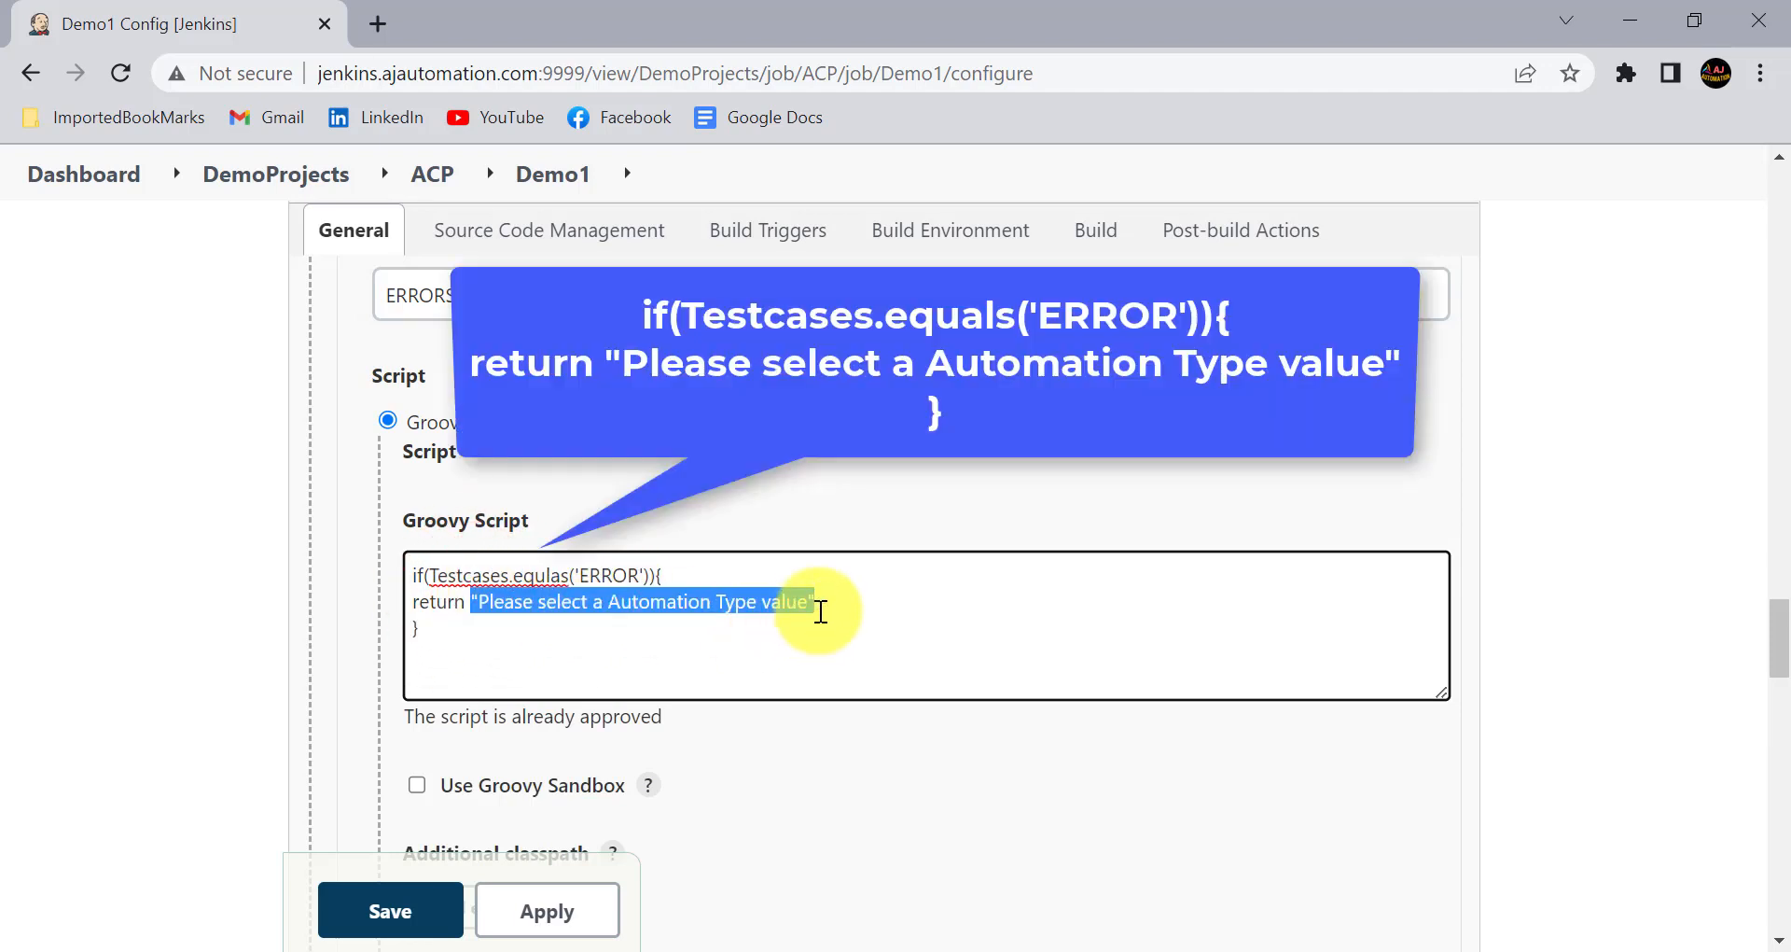
{"action": "scroll", "coordinate": [560, 607], "scroll_direction": "down", "scroll_amount": 3}
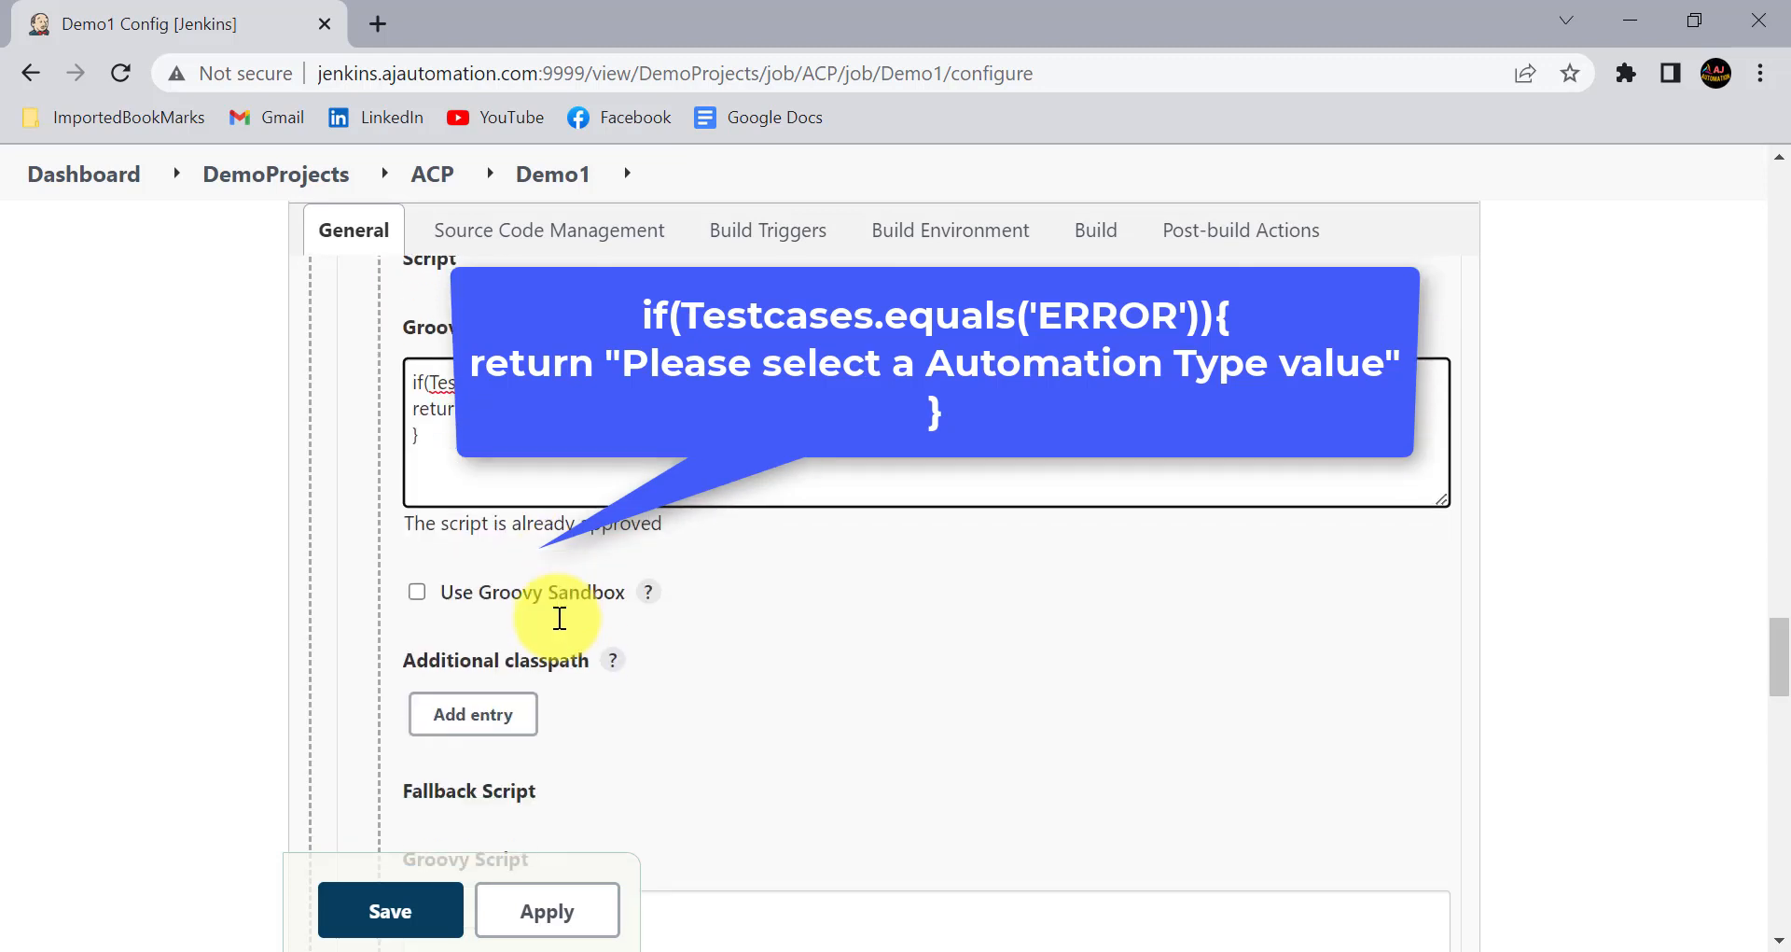
{"action": "left_click", "coordinate": [480, 562]}
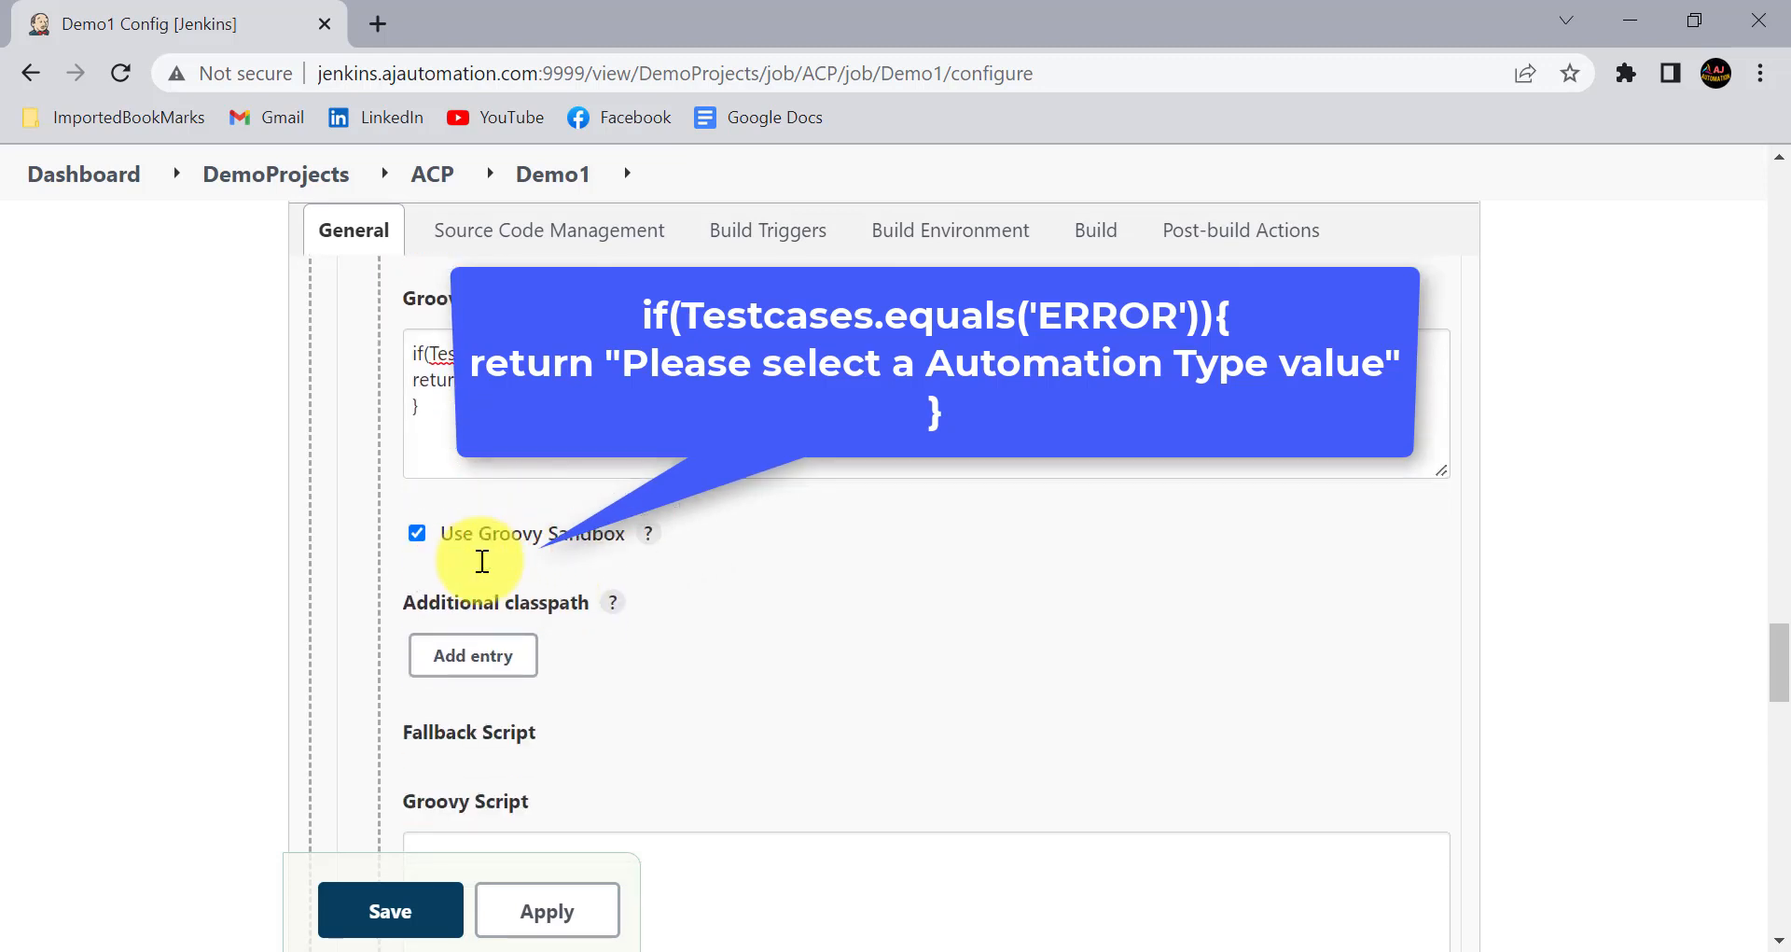
- Set the fallback script of the ERRORS parameter to return "No Errors" and enable its Groovy sandbox
{"action": "scroll", "coordinate": [560, 560], "scroll_direction": "down", "scroll_amount": 3}
{"action": "scroll", "coordinate": [559, 563], "scroll_direction": "down", "scroll_amount": 1}
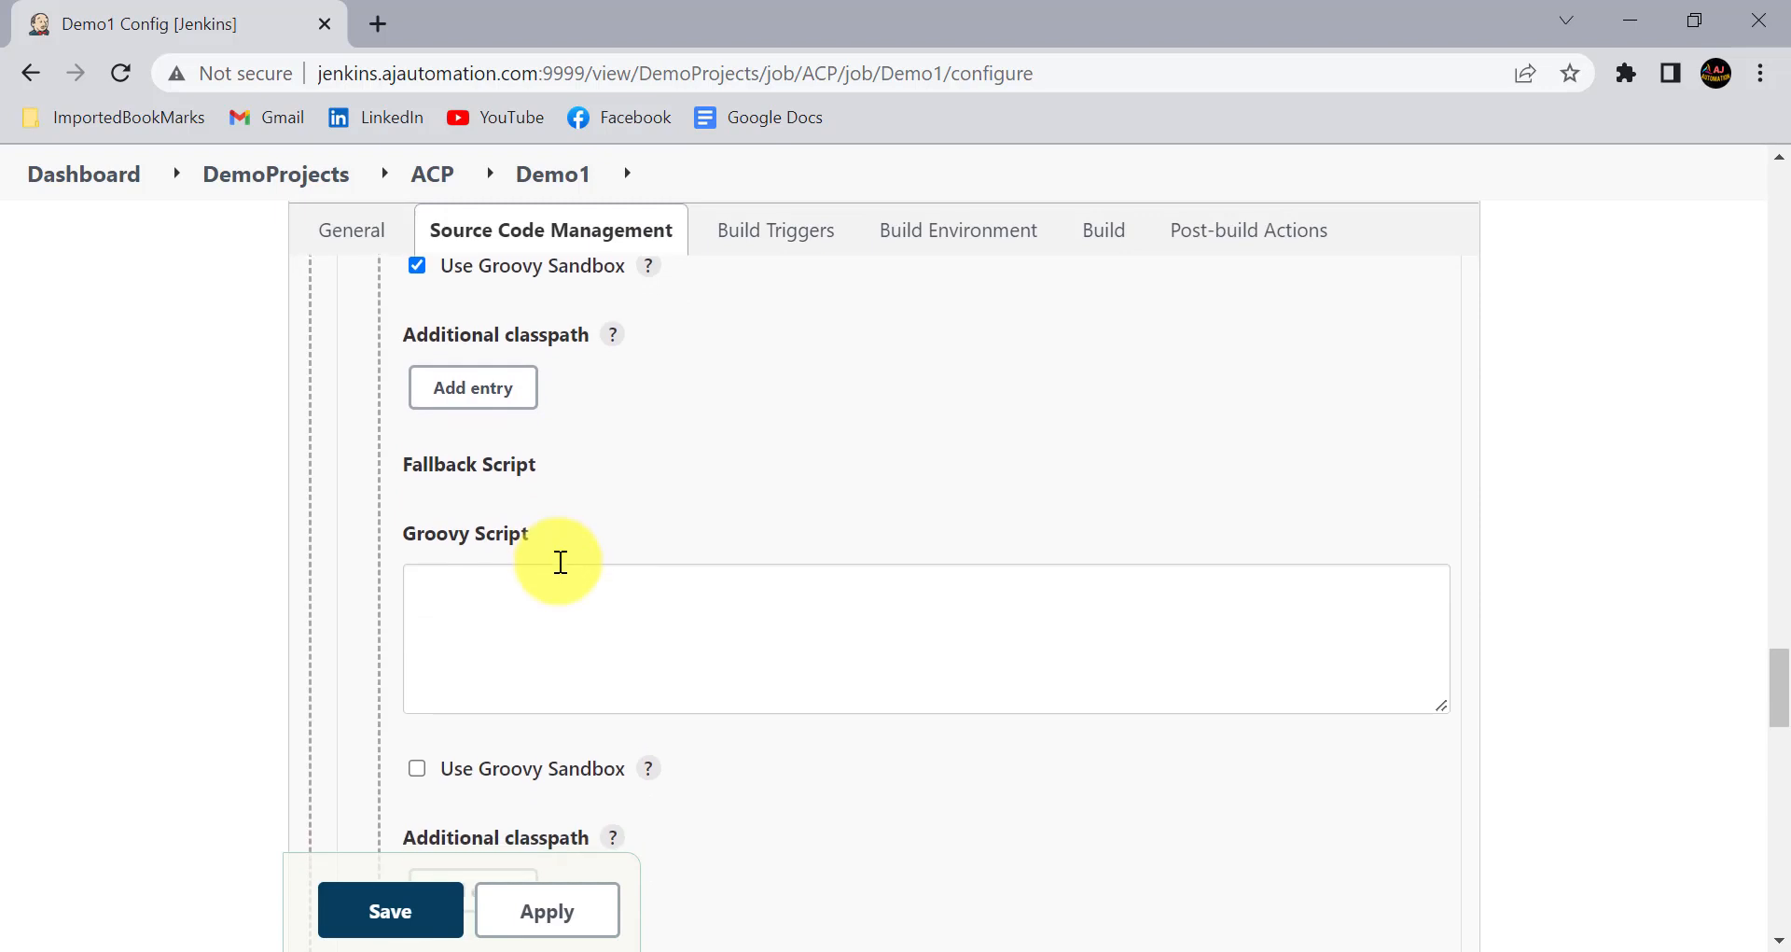
{"action": "left_click", "coordinate": [488, 588]}
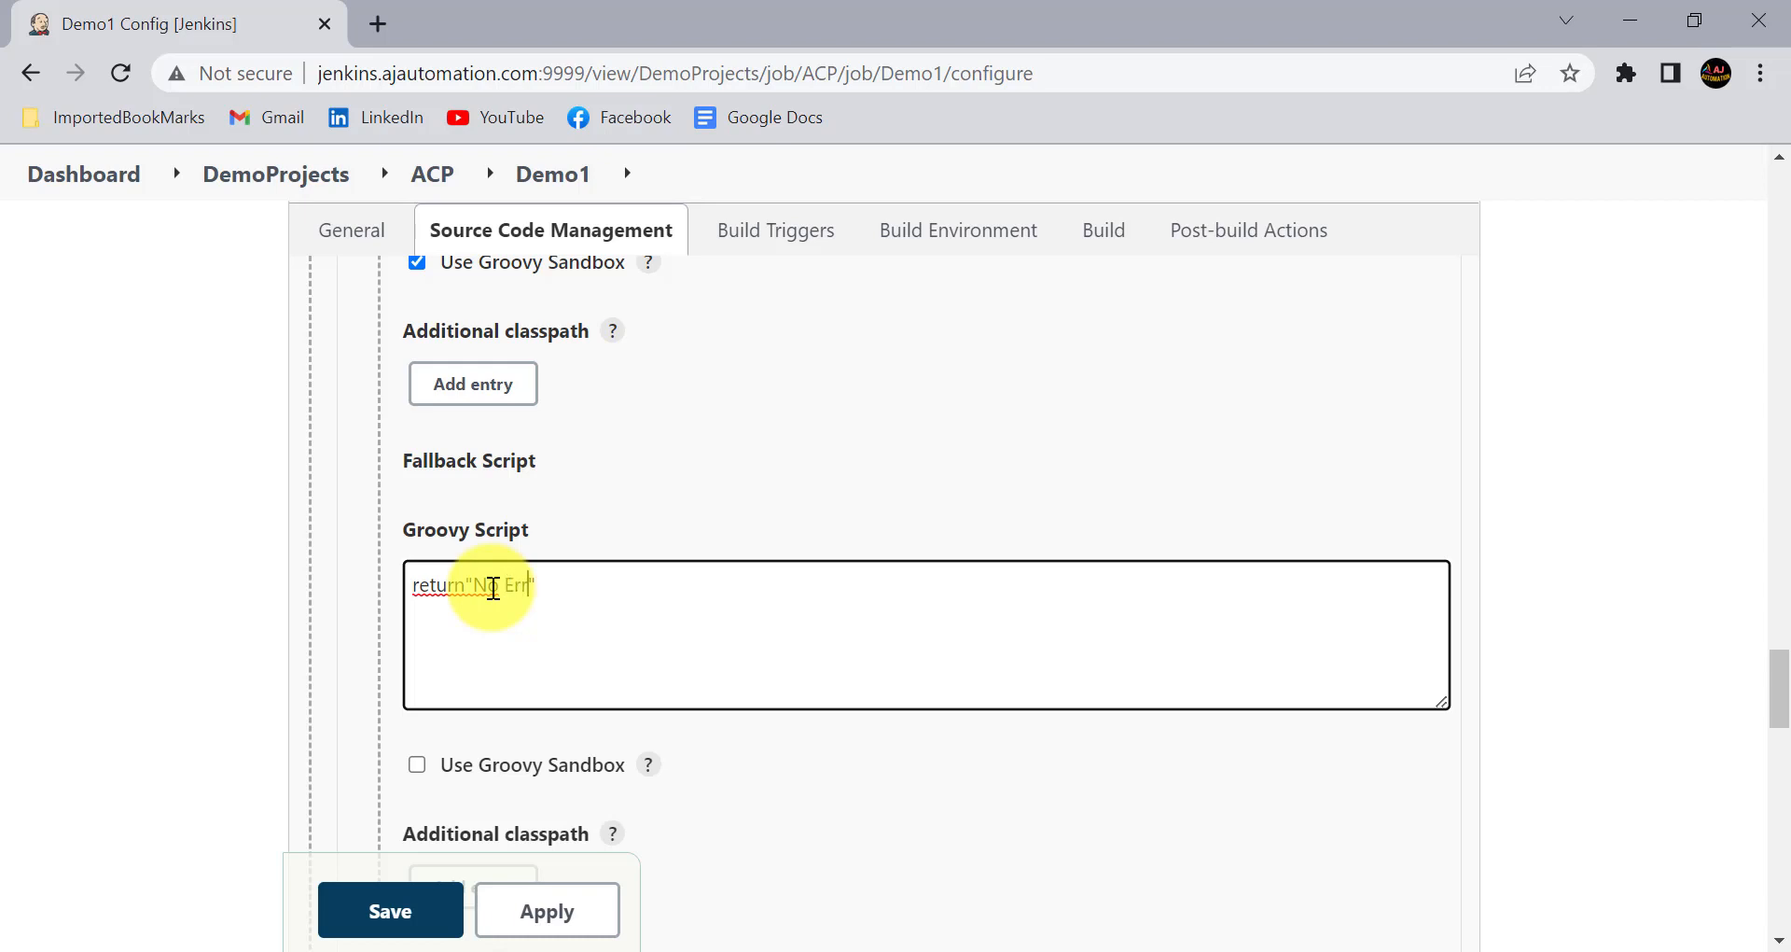
{"action": "scroll", "coordinate": [523, 620], "scroll_direction": "down", "scroll_amount": 2}
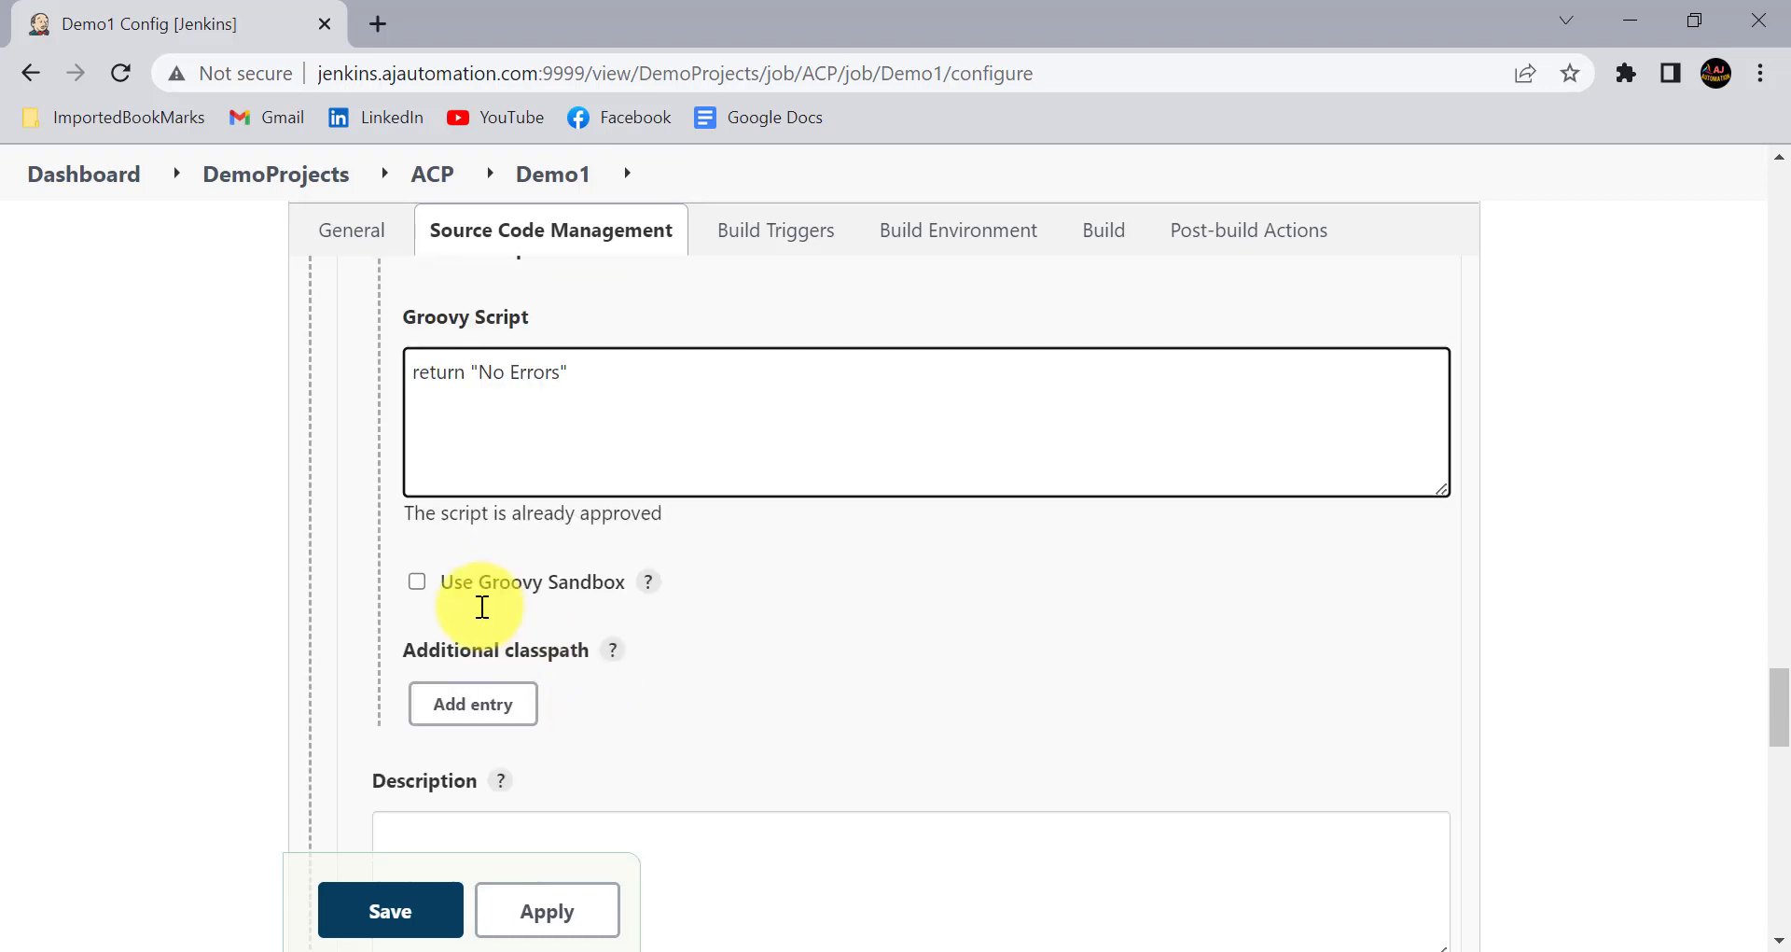
{"action": "left_click", "coordinate": [470, 589]}
- Set the choice type of the ERRORS parameter to Formatted HTML
{"action": "scroll", "coordinate": [628, 616], "scroll_direction": "down", "scroll_amount": 5}
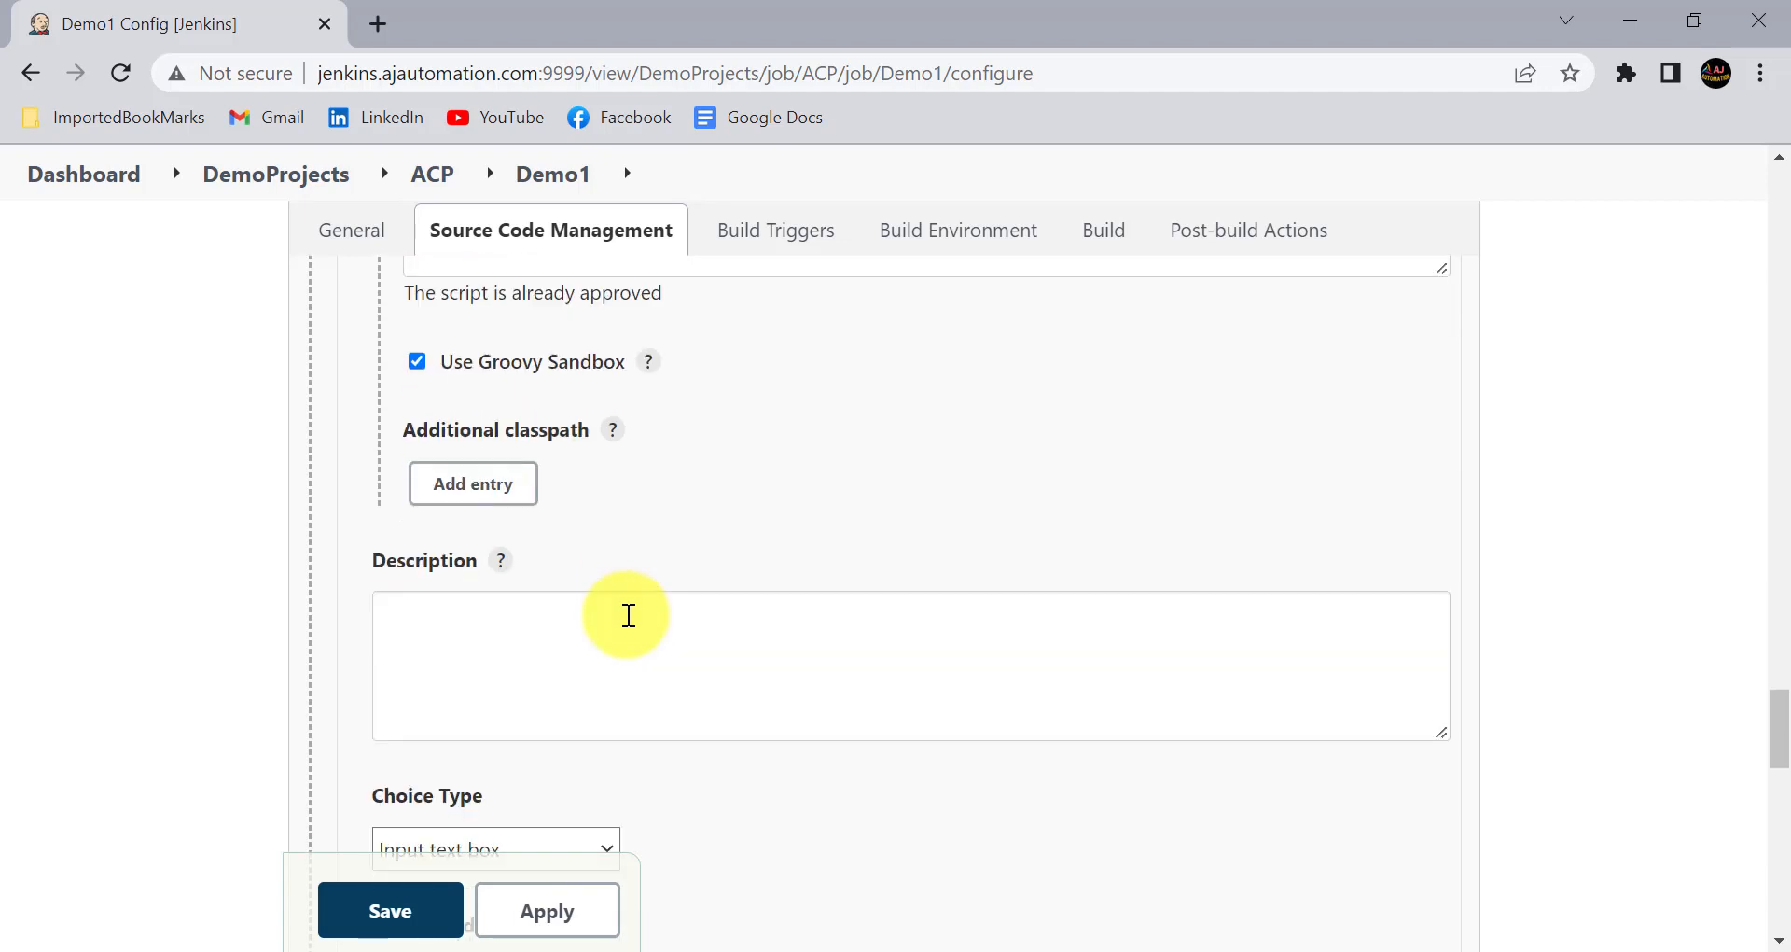
{"action": "left_click", "coordinate": [532, 579]}
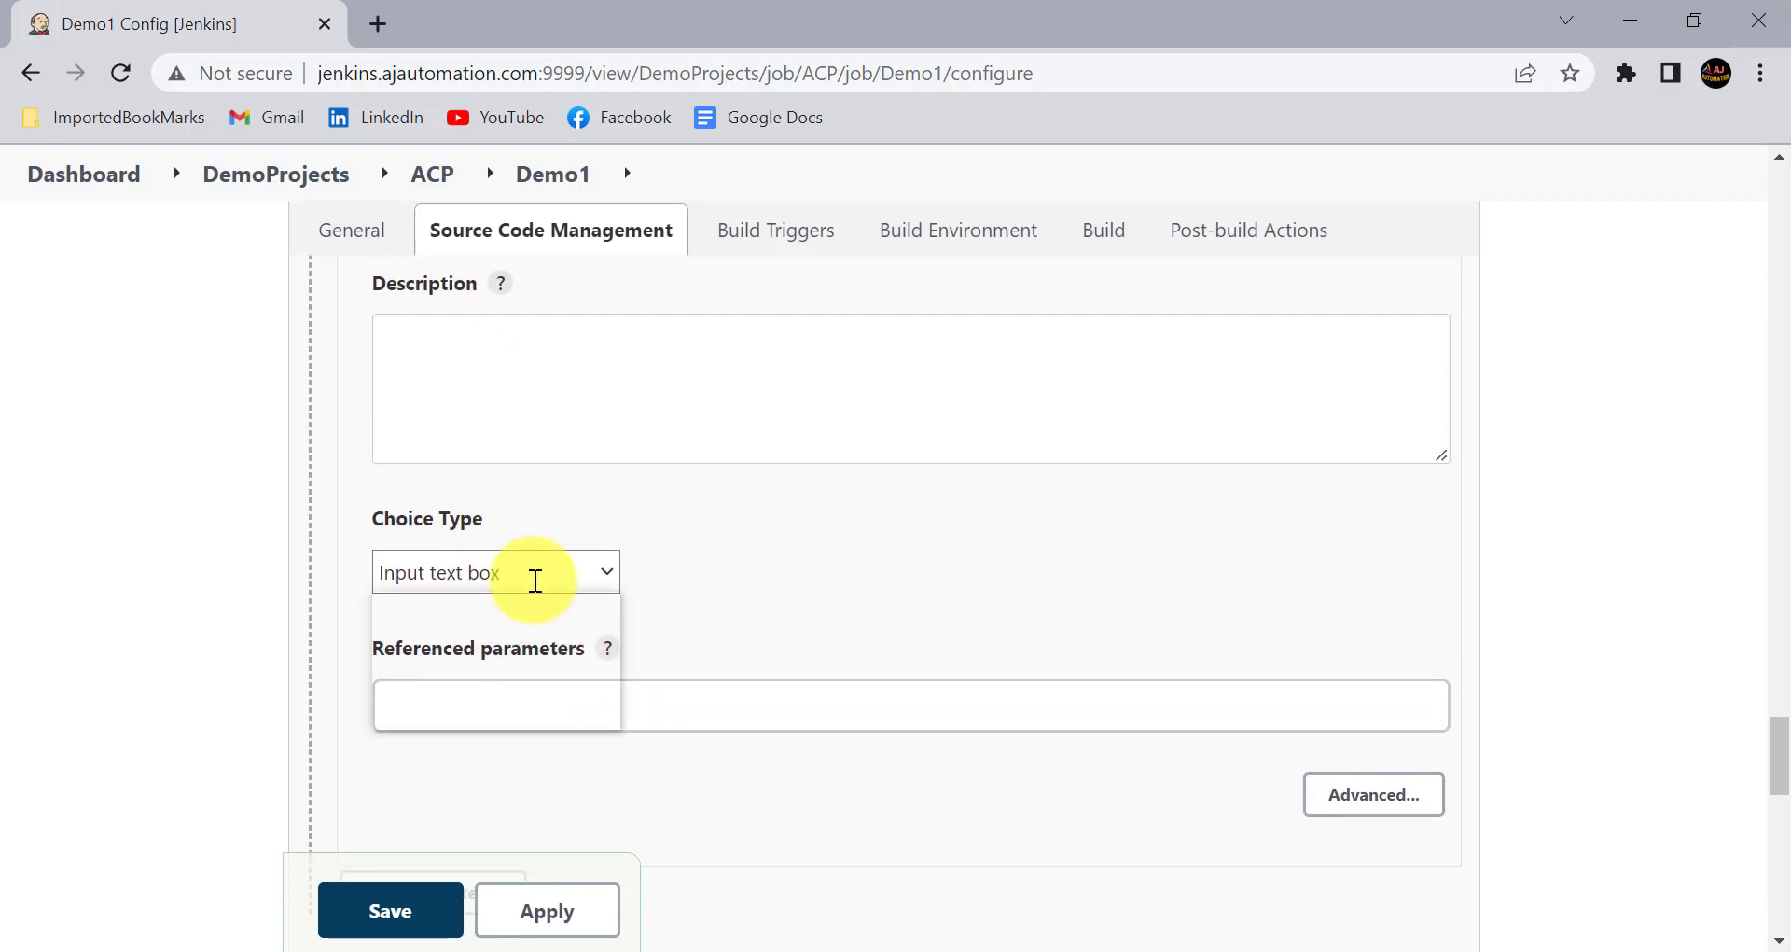
{"action": "left_click", "coordinate": [494, 689]}
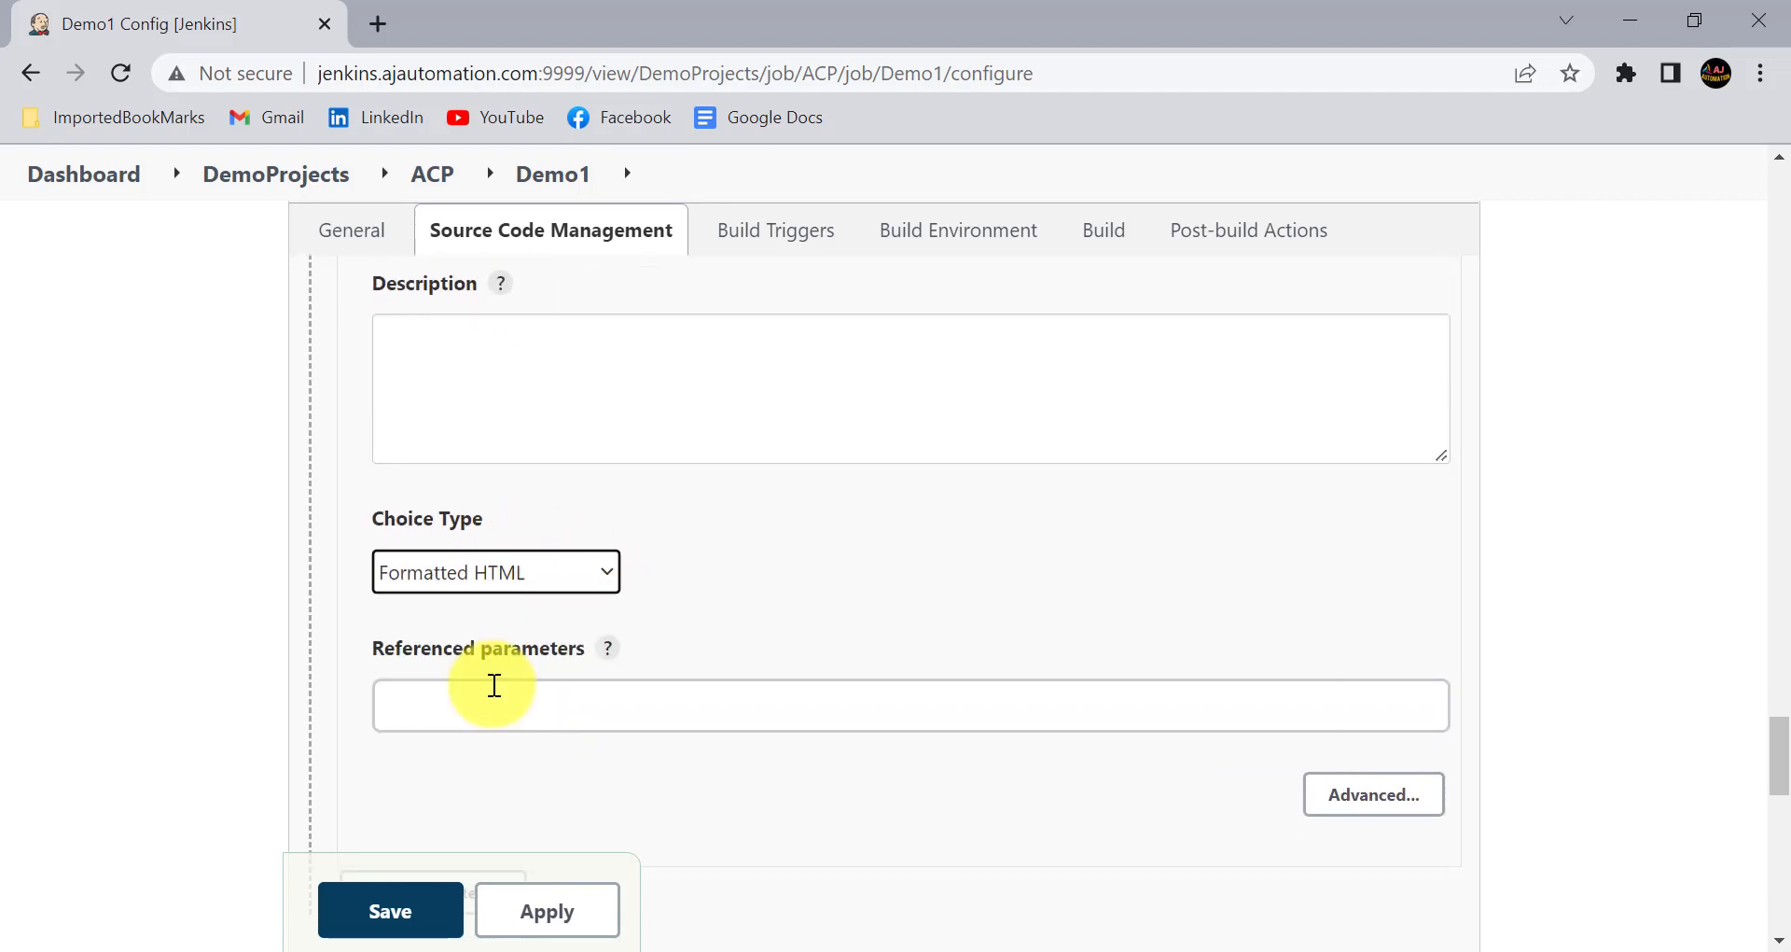
- Copy the name of the Testcases parameter and enter it as the referenced parameter of ERRORS
{"action": "left_click", "coordinate": [485, 695]}
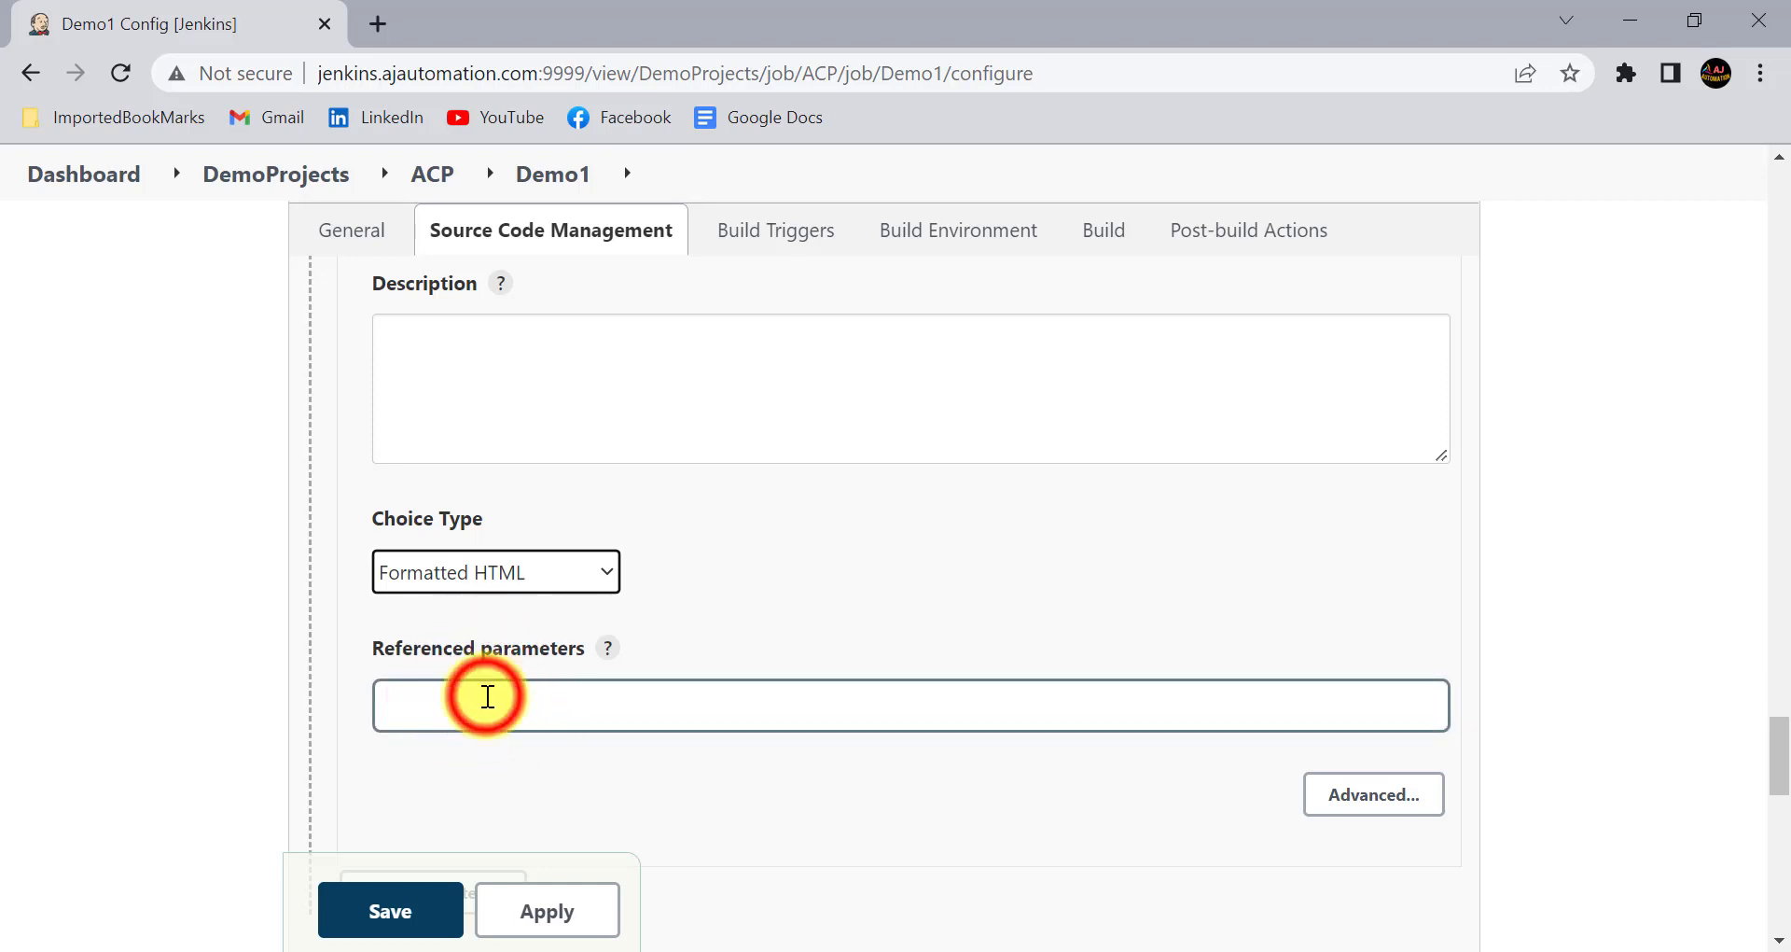
{"action": "scroll", "coordinate": [514, 686], "scroll_direction": "up", "scroll_amount": 12}
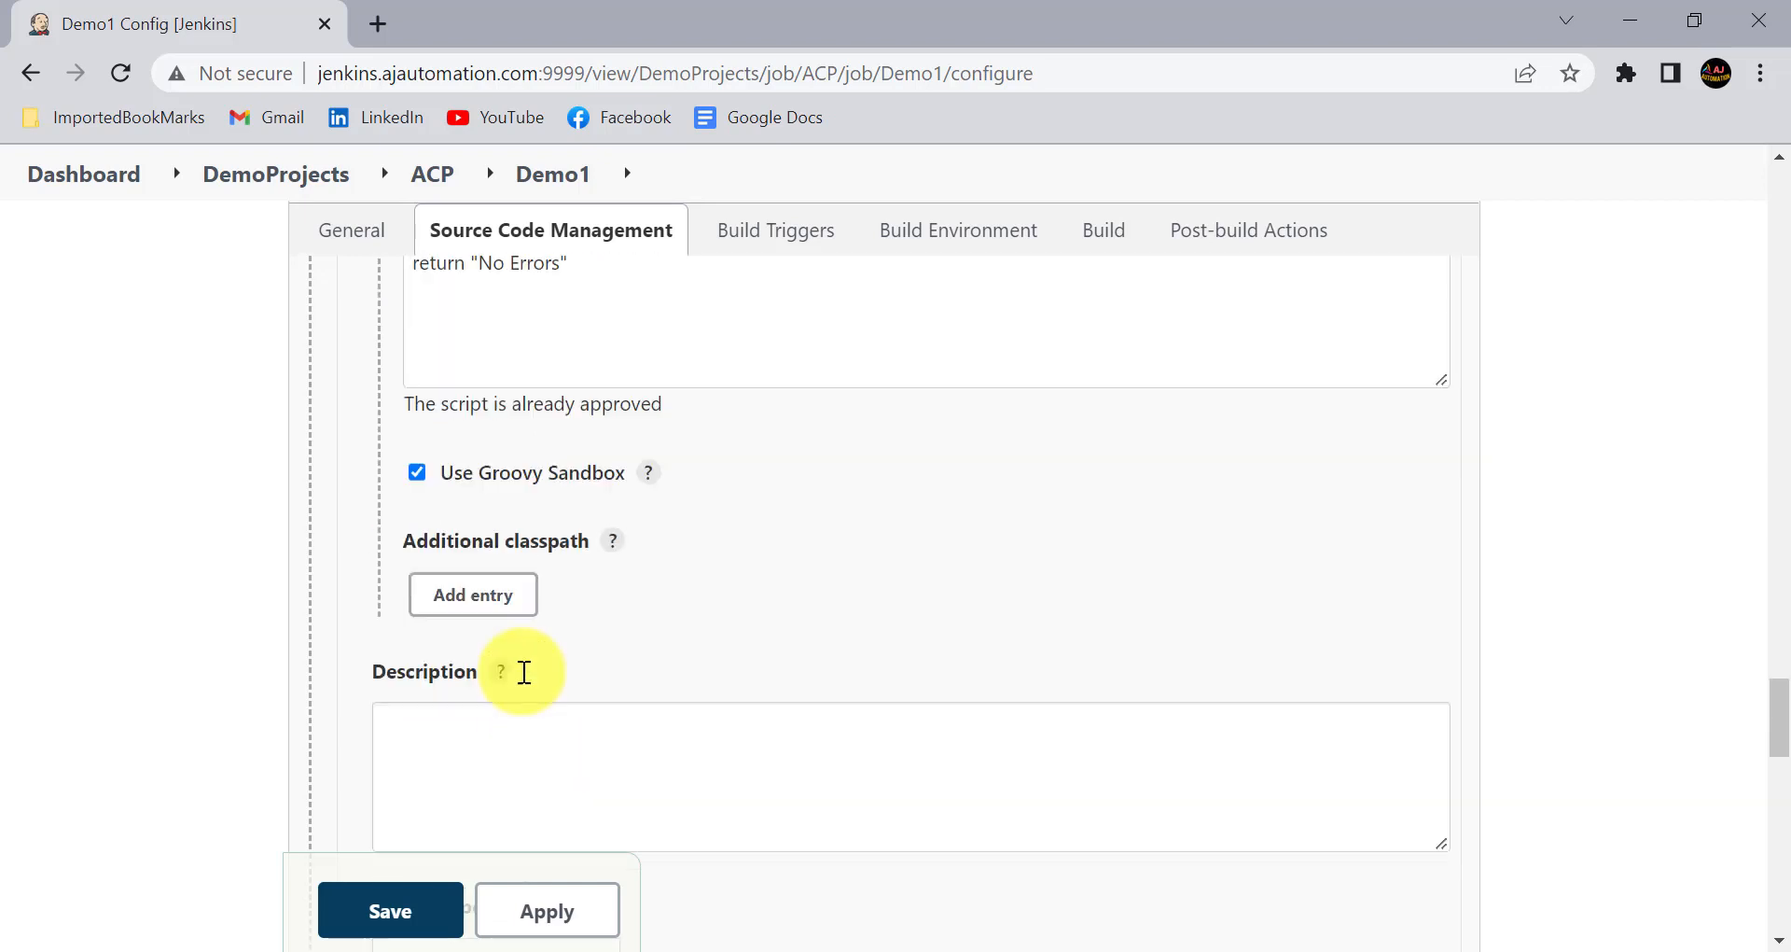
{"action": "scroll", "coordinate": [524, 672], "scroll_direction": "up", "scroll_amount": 2}
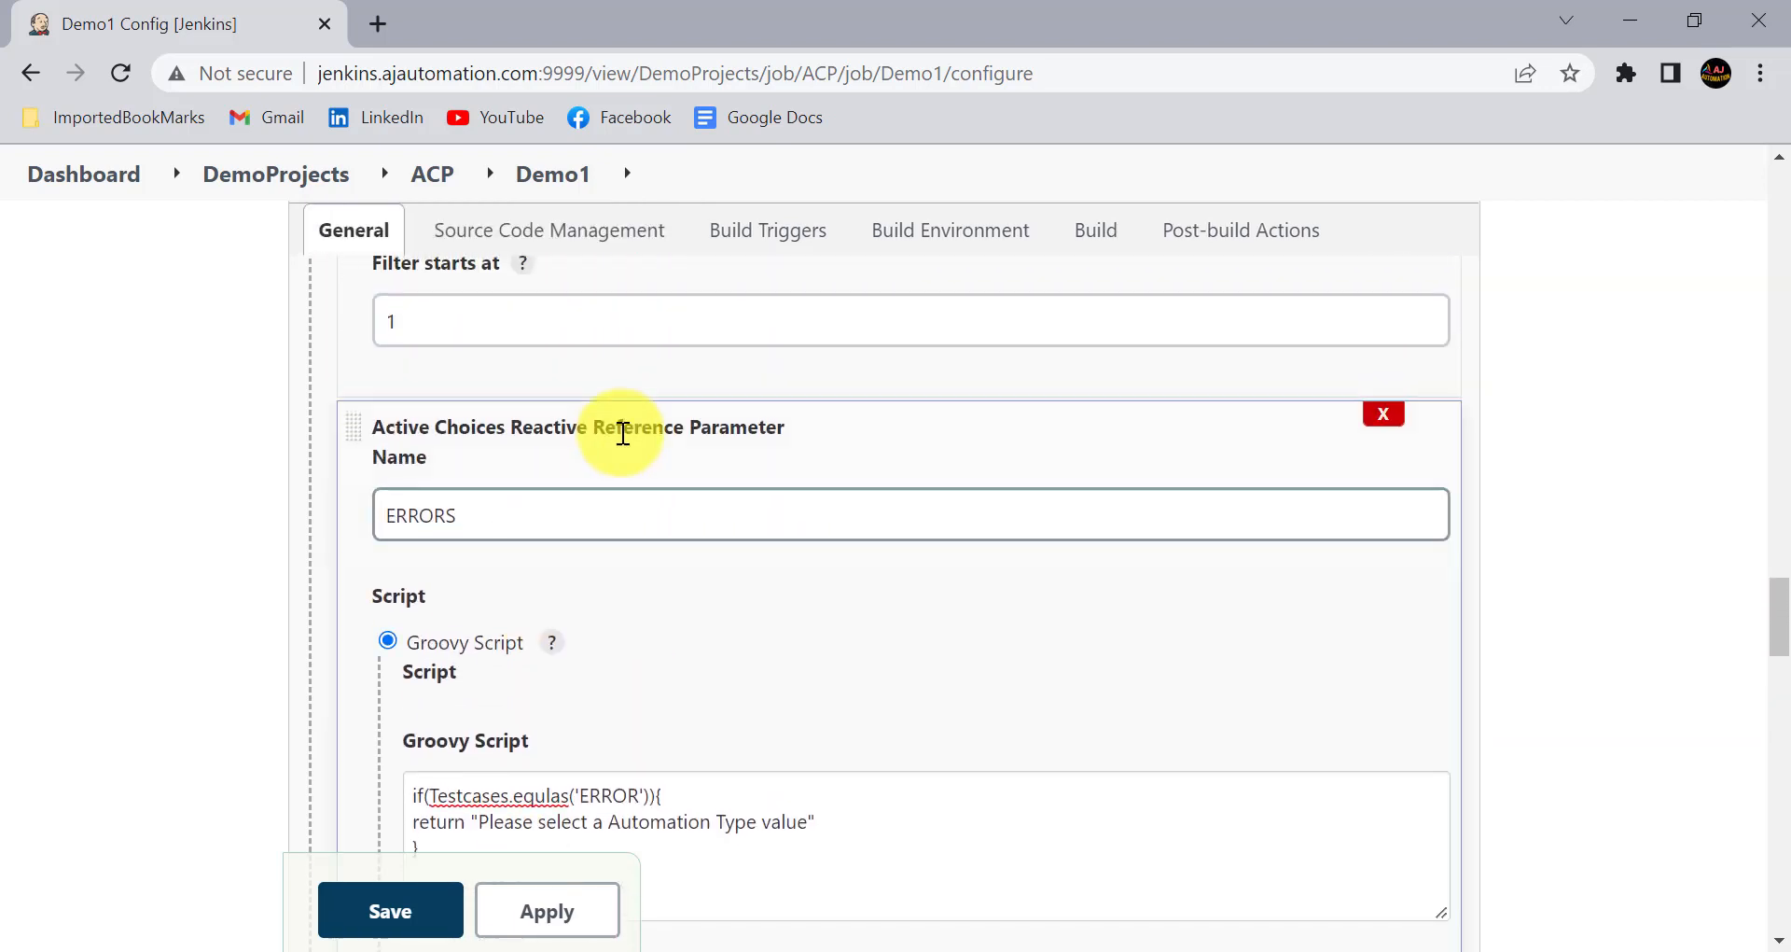
{"action": "left_click", "coordinate": [537, 507]}
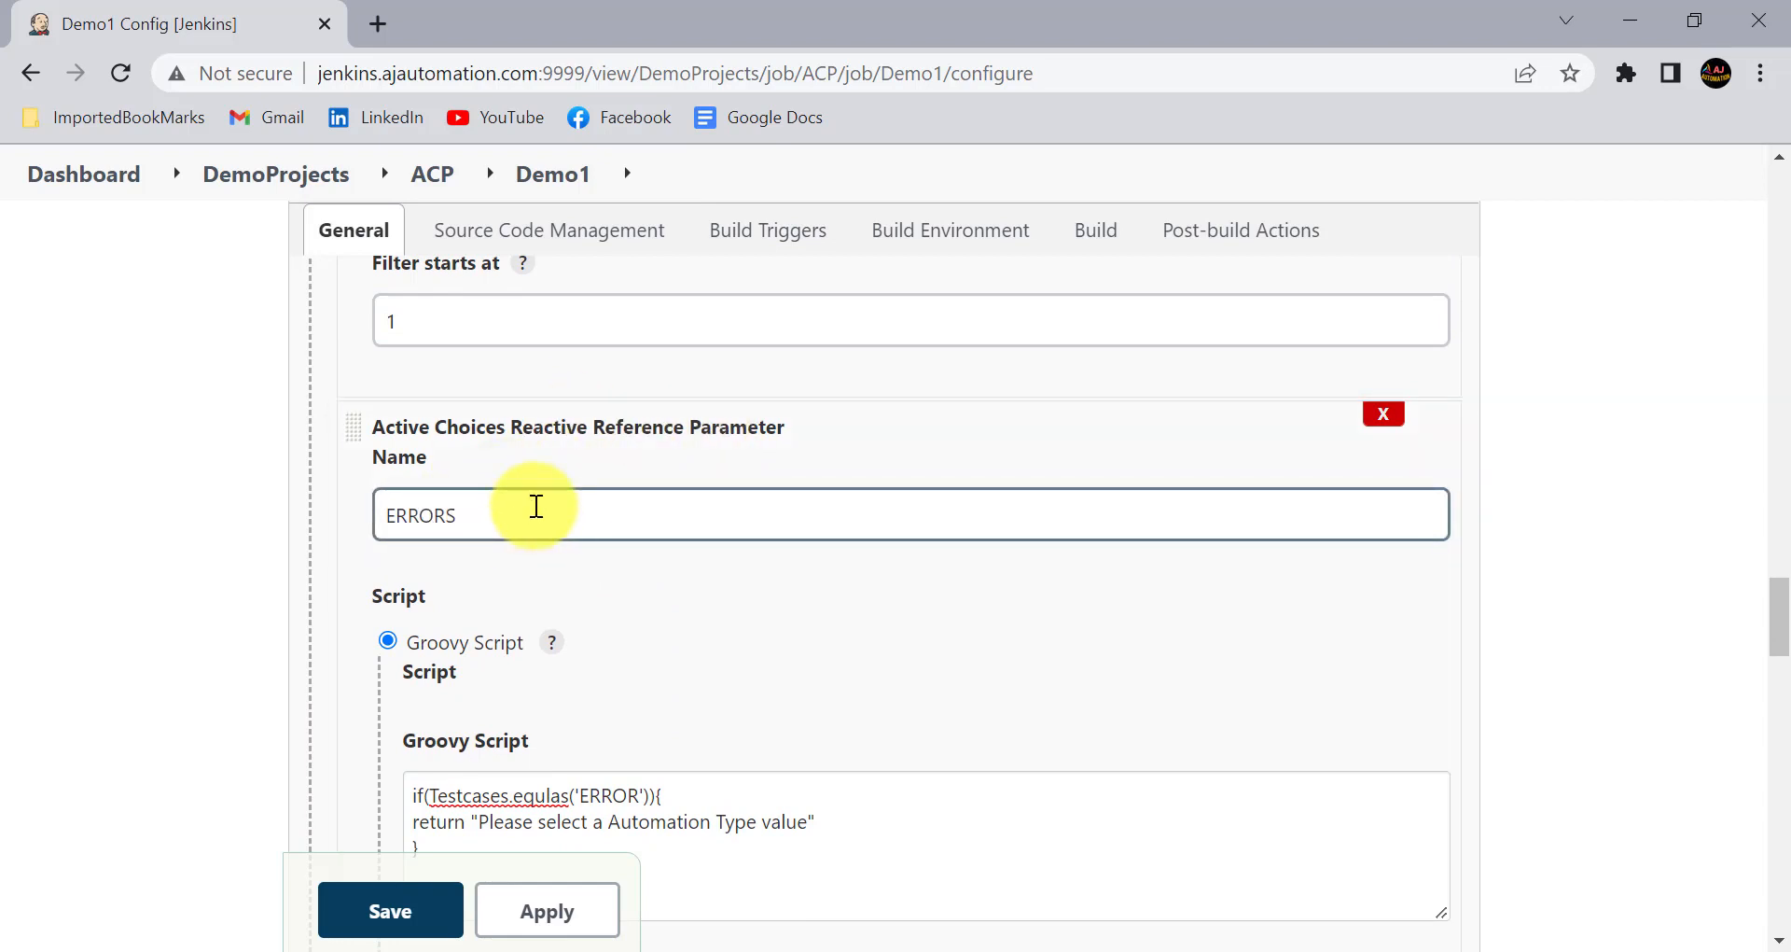
{"action": "scroll", "coordinate": [537, 507], "scroll_direction": "up", "scroll_amount": 20}
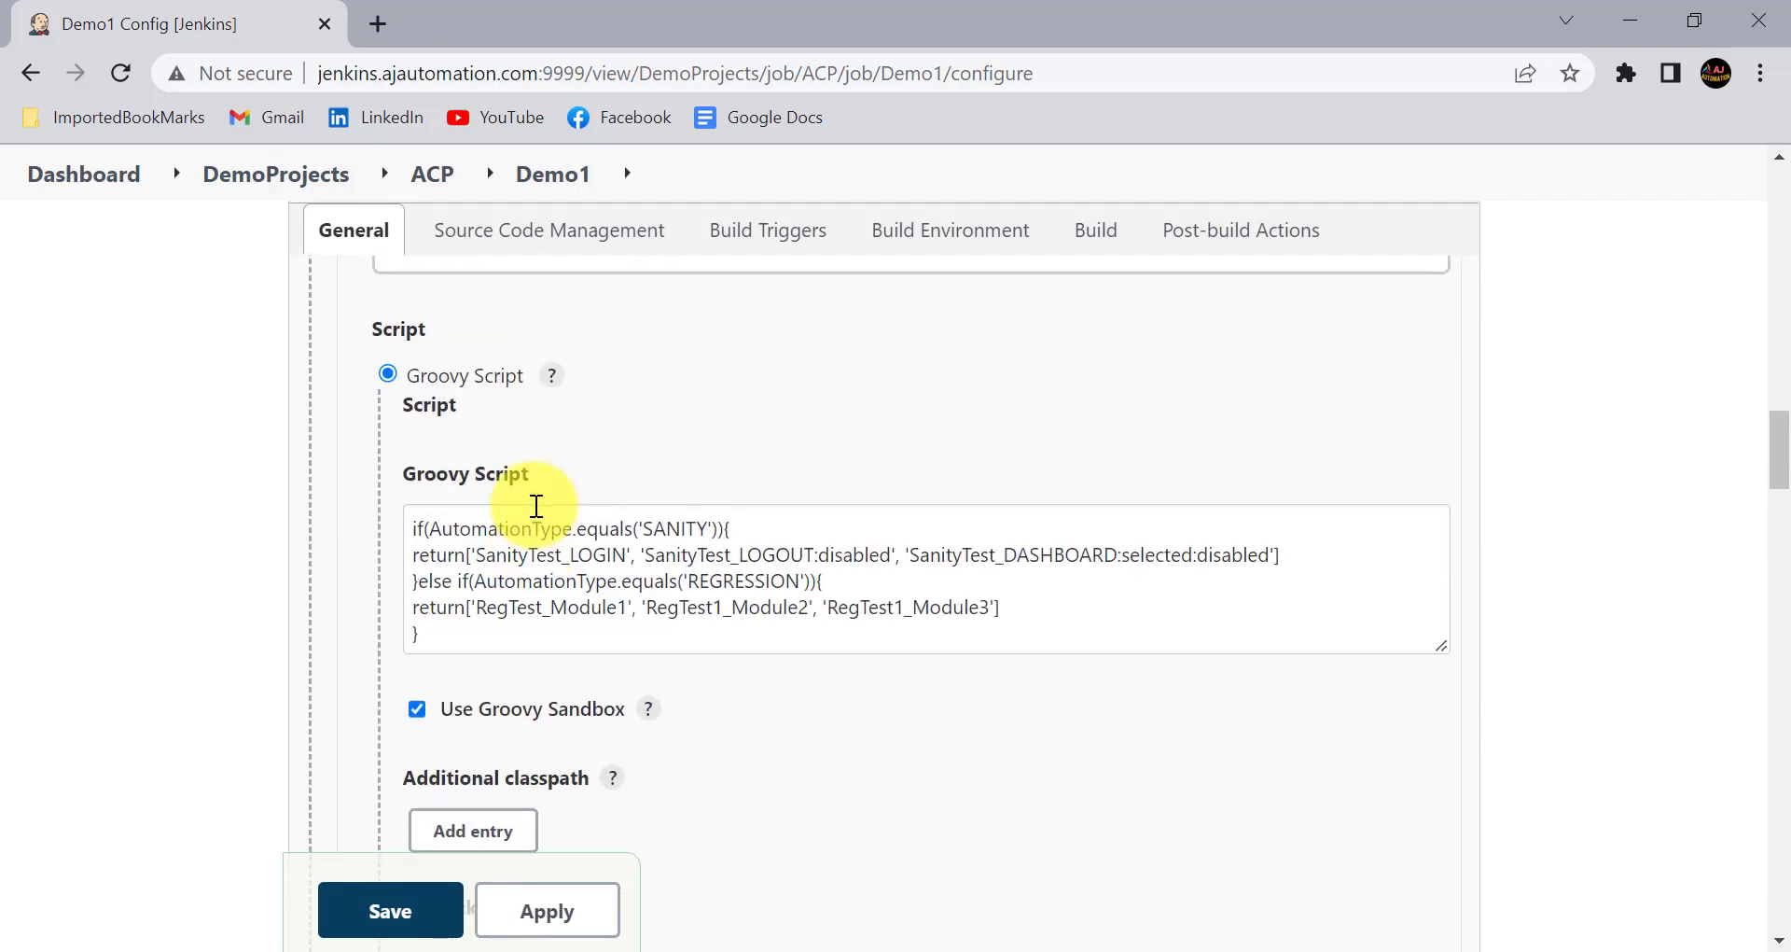
{"action": "left_click", "coordinate": [444, 528]}
{"action": "double_click", "coordinate": [431, 528]}
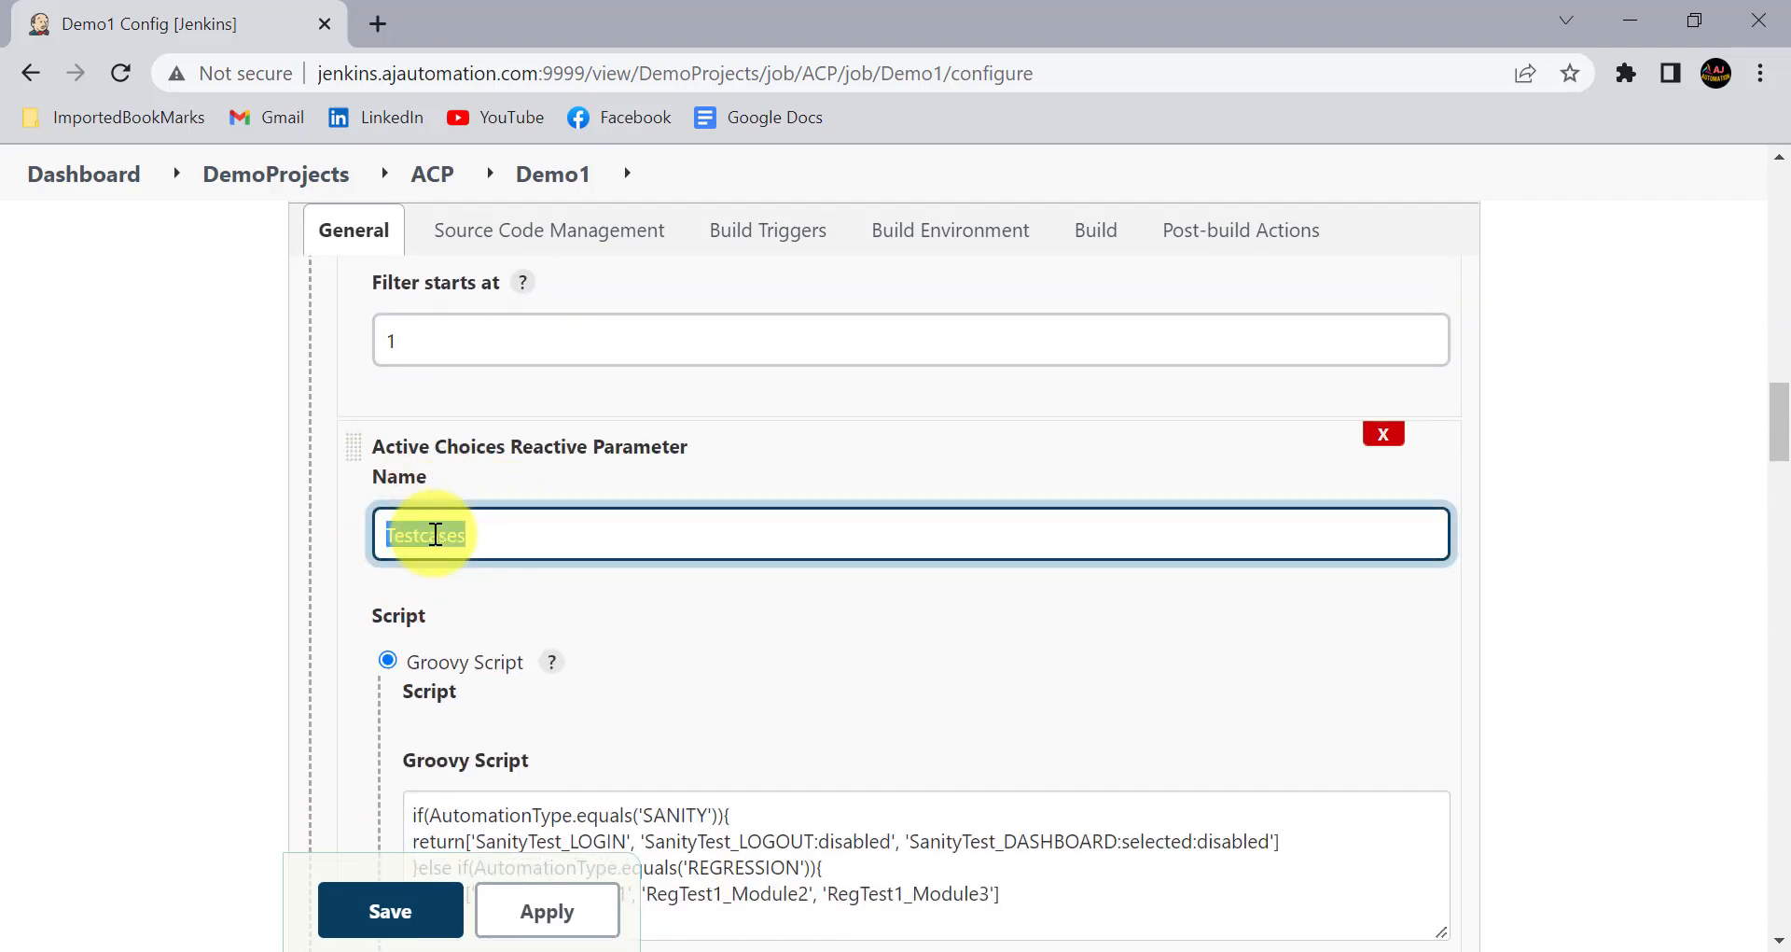
{"action": "scroll", "coordinate": [435, 533], "scroll_direction": "down", "scroll_amount": 20}
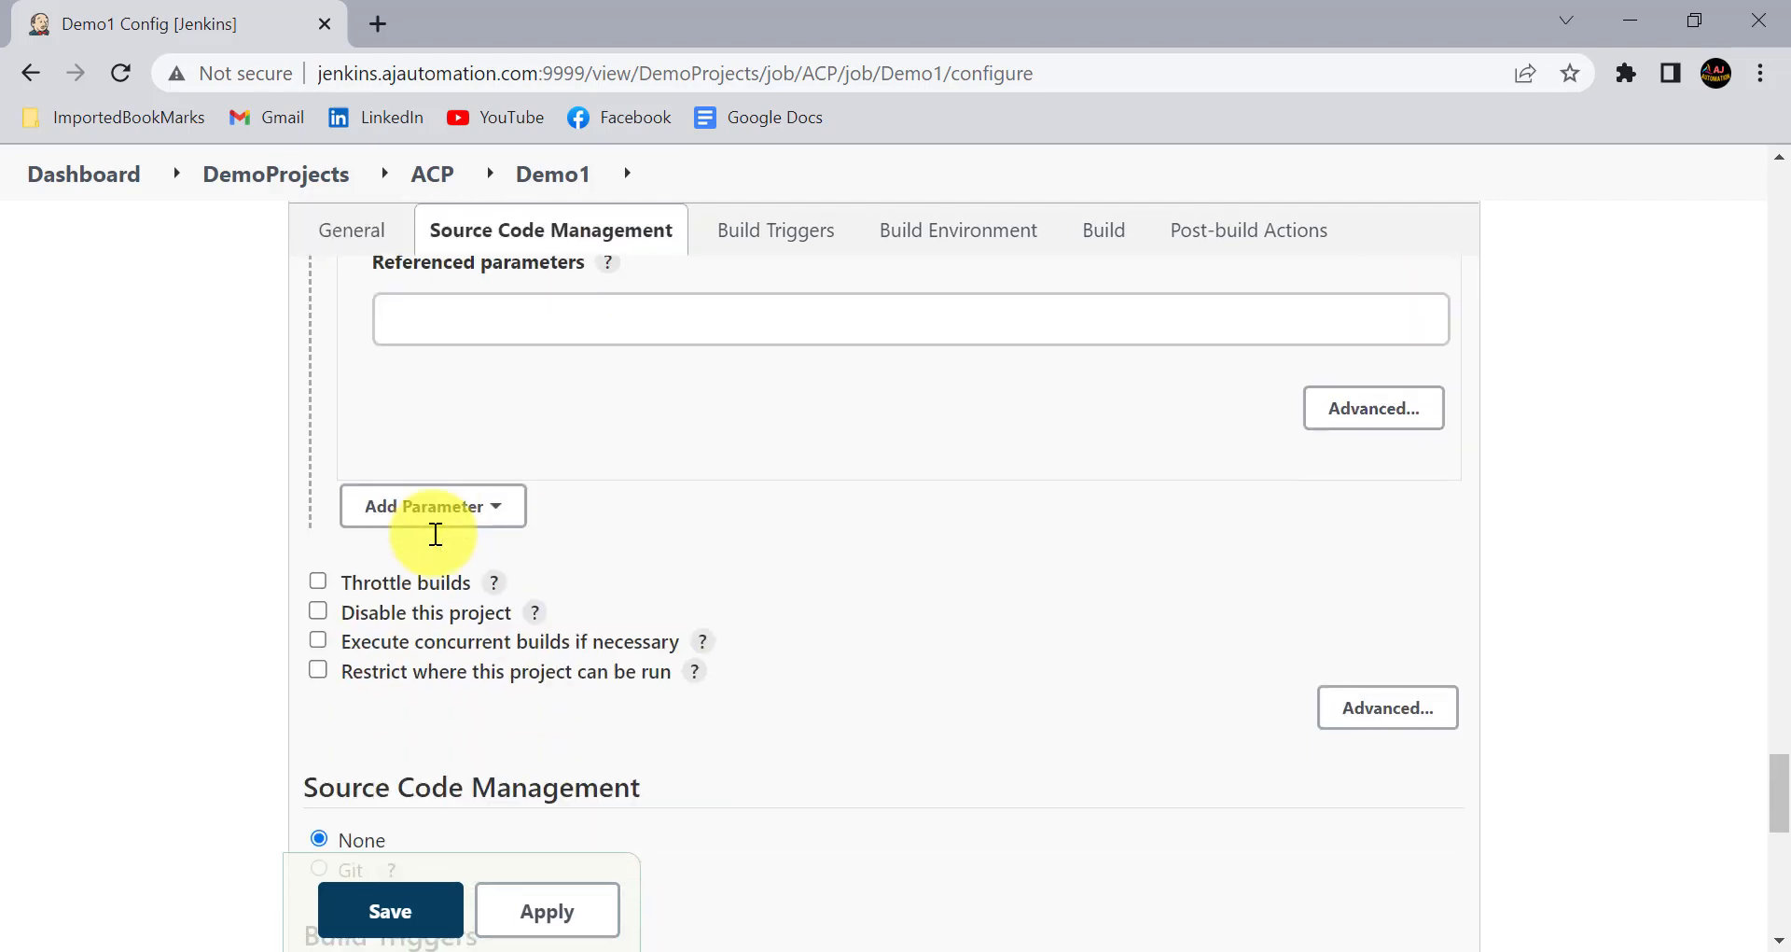
{"action": "scroll", "coordinate": [435, 533], "scroll_direction": "down", "scroll_amount": 2}
{"action": "scroll", "coordinate": [432, 532], "scroll_direction": "up", "scroll_amount": 6}
{"action": "scroll", "coordinate": [432, 532], "scroll_direction": "down", "scroll_amount": 1}
{"action": "left_click", "coordinate": [451, 541]}
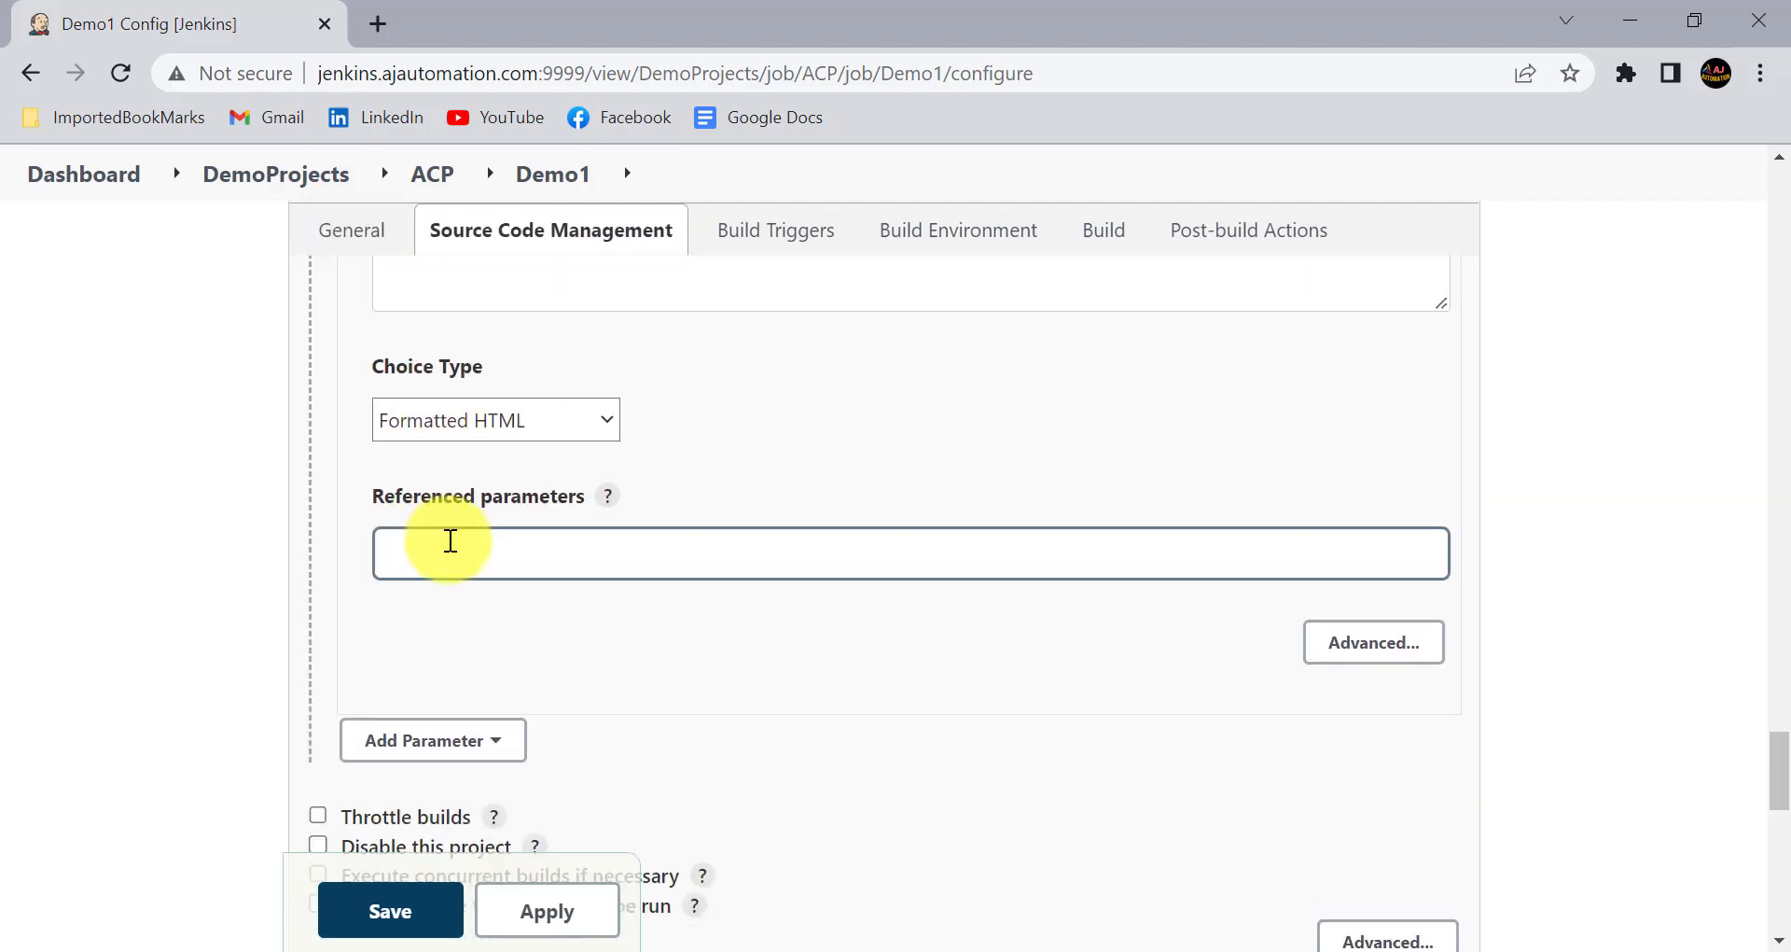
{"action": "left_click", "coordinate": [451, 543]}
{"action": "left_click", "coordinate": [159, 612]}
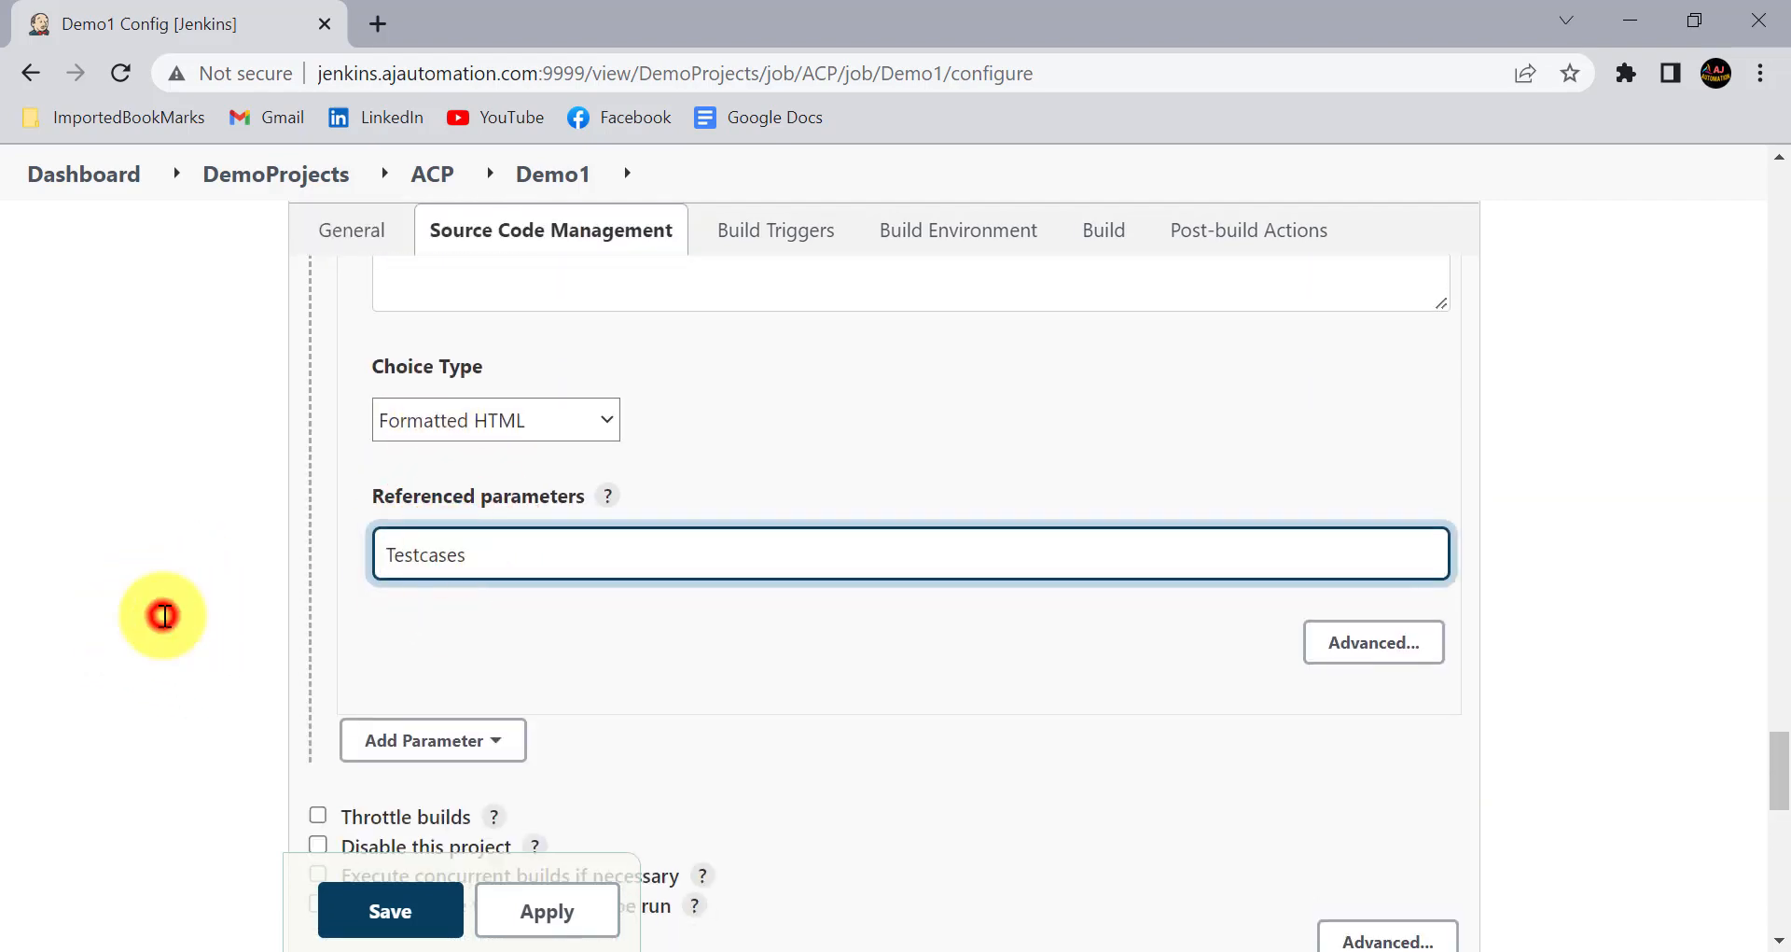
- Apply and save the Demo1 configuration with the updated ERRORS parameter
{"action": "scroll", "coordinate": [529, 540], "scroll_direction": "up", "scroll_amount": 8}
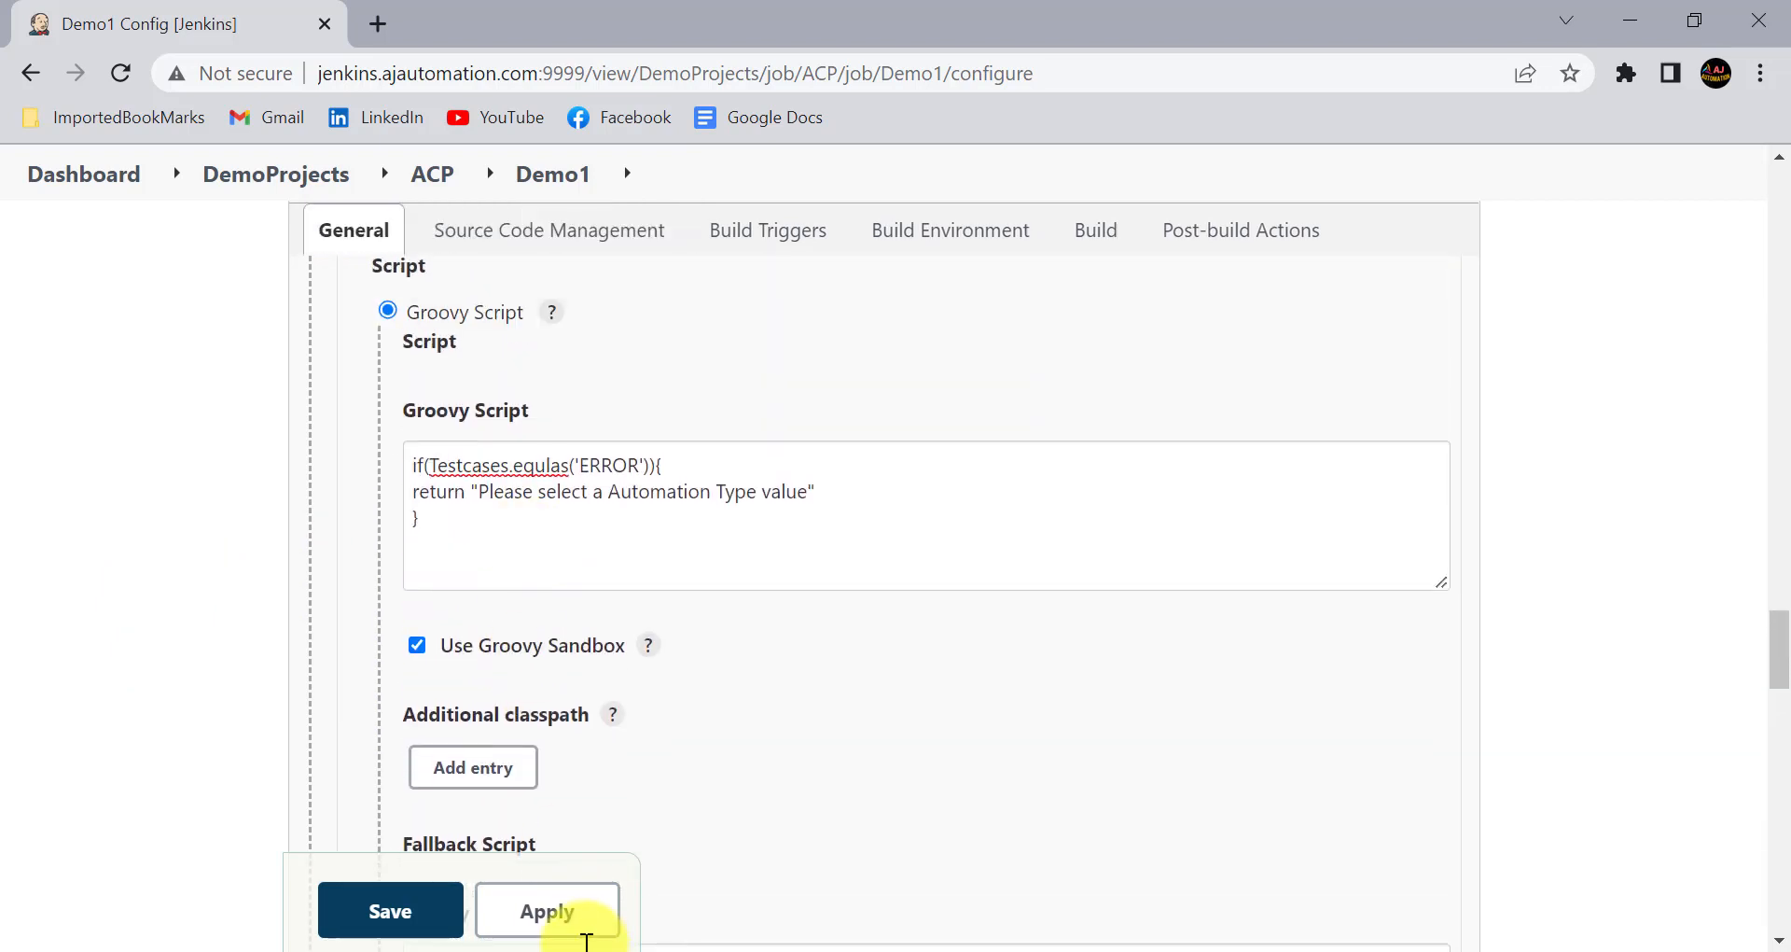
{"action": "left_click", "coordinate": [575, 911]}
{"action": "left_click", "coordinate": [413, 911]}
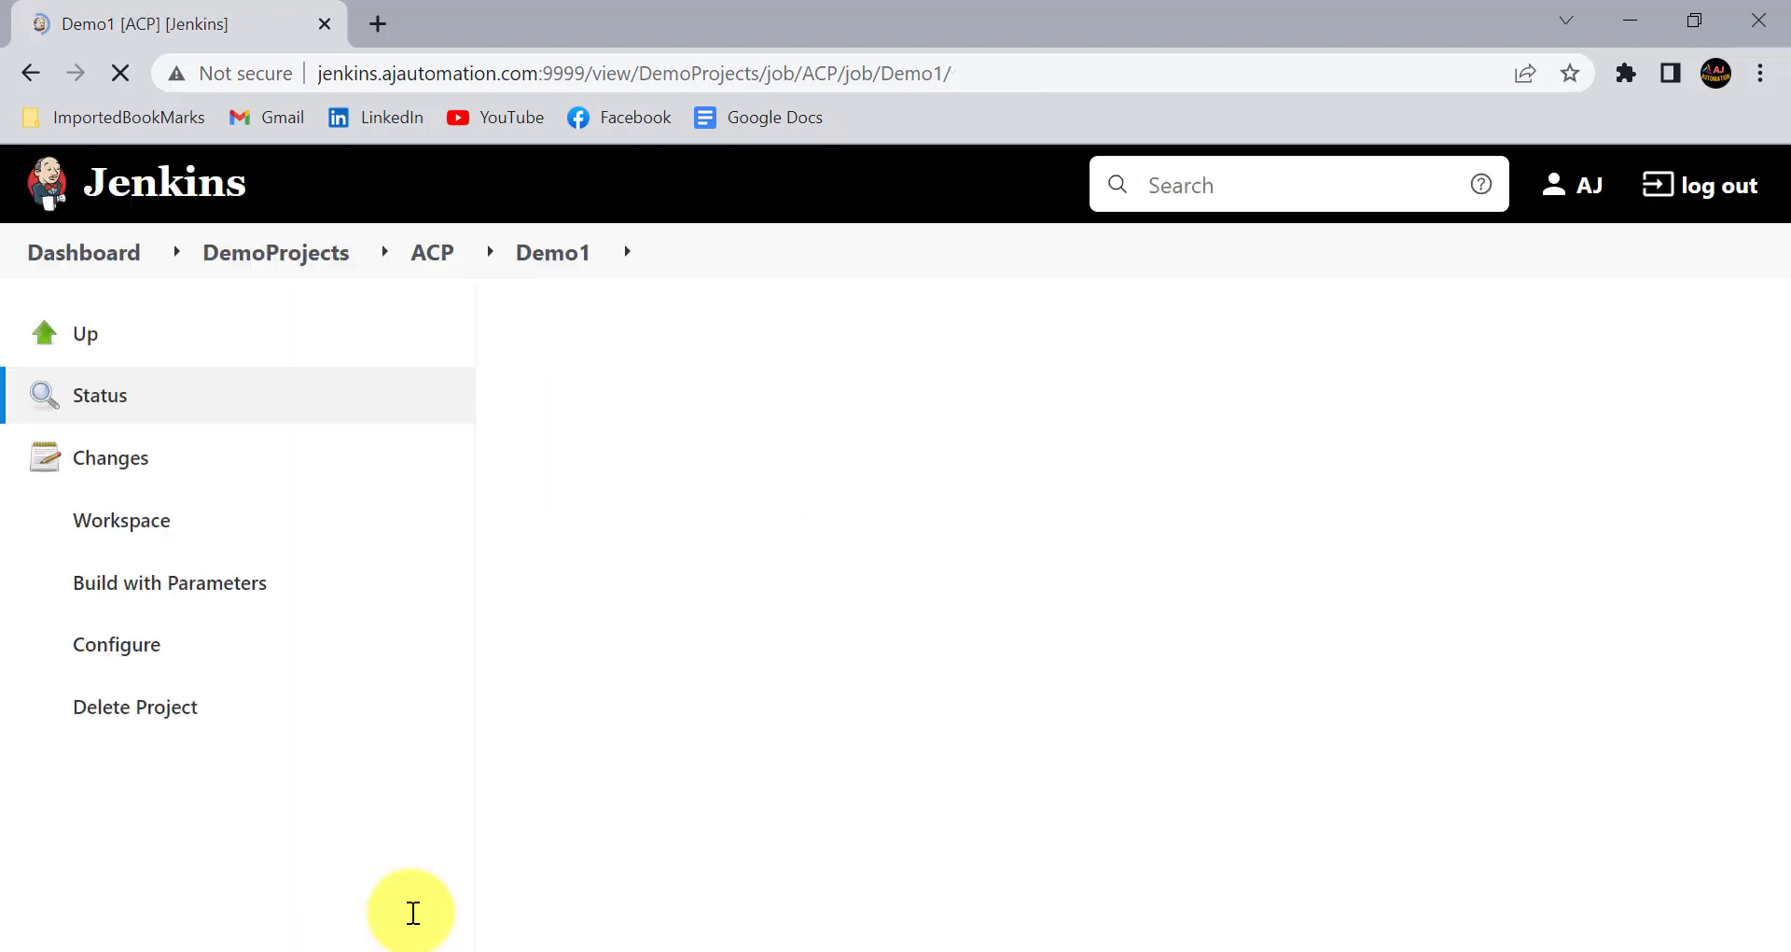
- Open the Build with Parameters page of Demo1 and select ERROR under Testcases to test the ERRORS message
{"action": "left_click", "coordinate": [399, 602]}
{"action": "scroll", "coordinate": [704, 617], "scroll_direction": "down", "scroll_amount": 2}
{"action": "scroll", "coordinate": [705, 617], "scroll_direction": "down", "scroll_amount": 1}
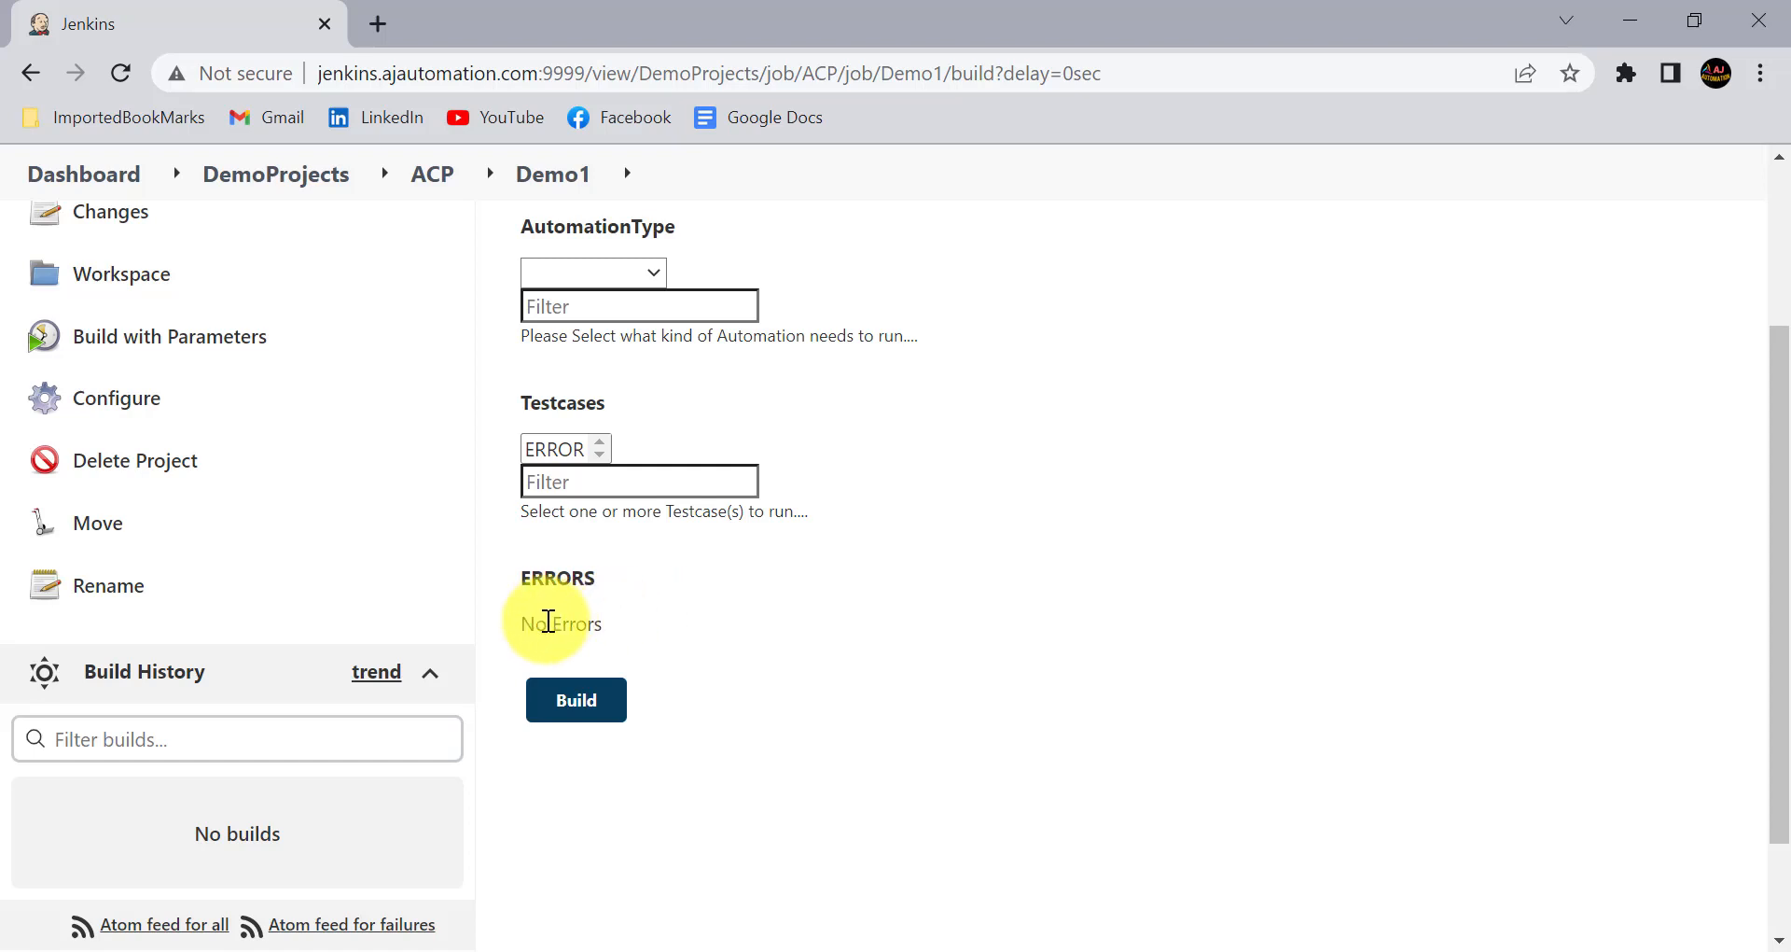
{"action": "left_click", "coordinate": [548, 451]}
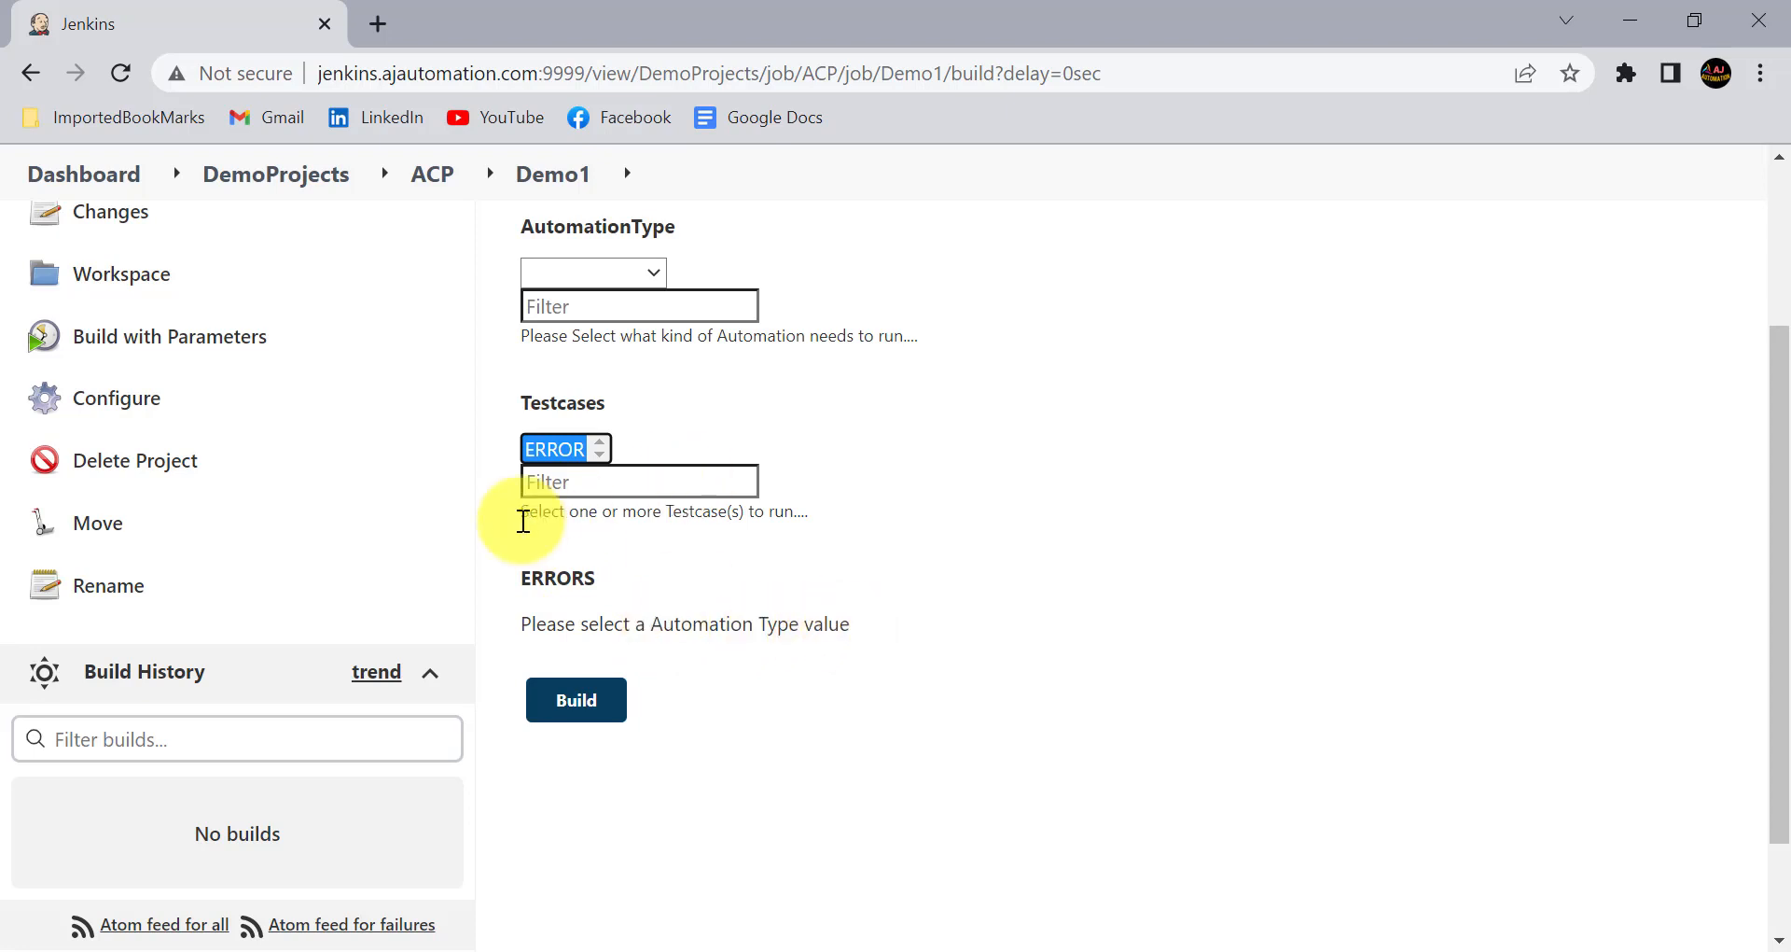
{"action": "left_click", "coordinate": [592, 545]}
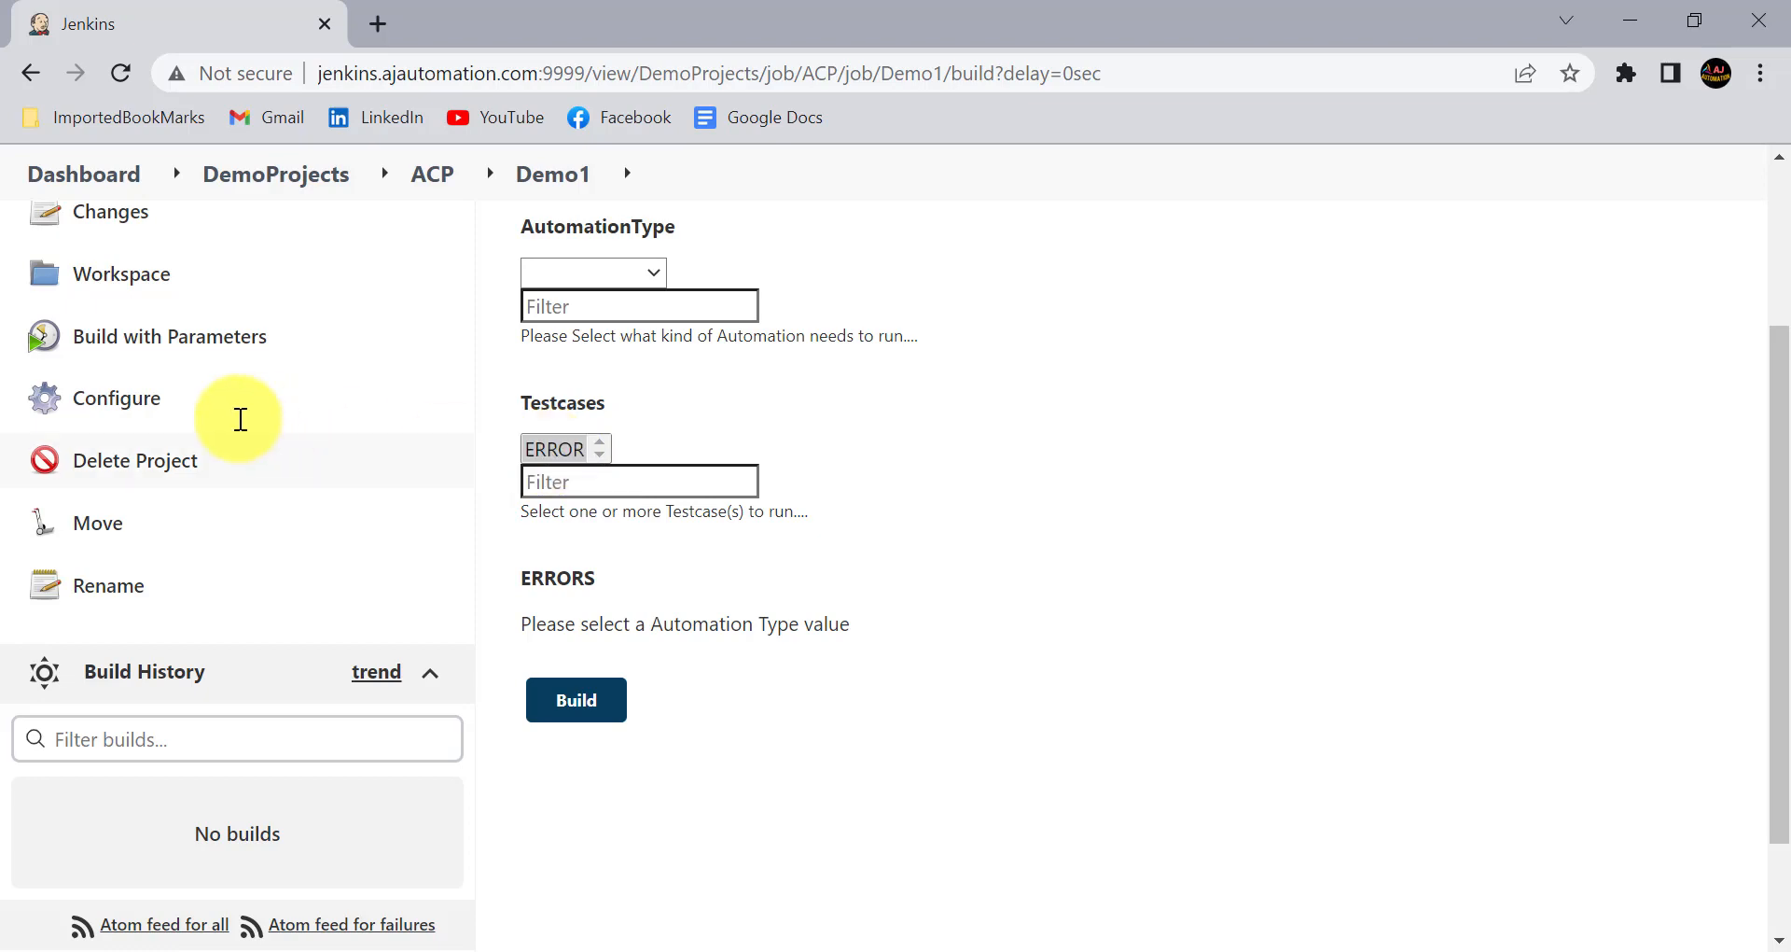
- Reopen the Demo1 configuration and examine the main and fallback Groovy scripts of the Testcases parameter
{"action": "left_click", "coordinate": [149, 402]}
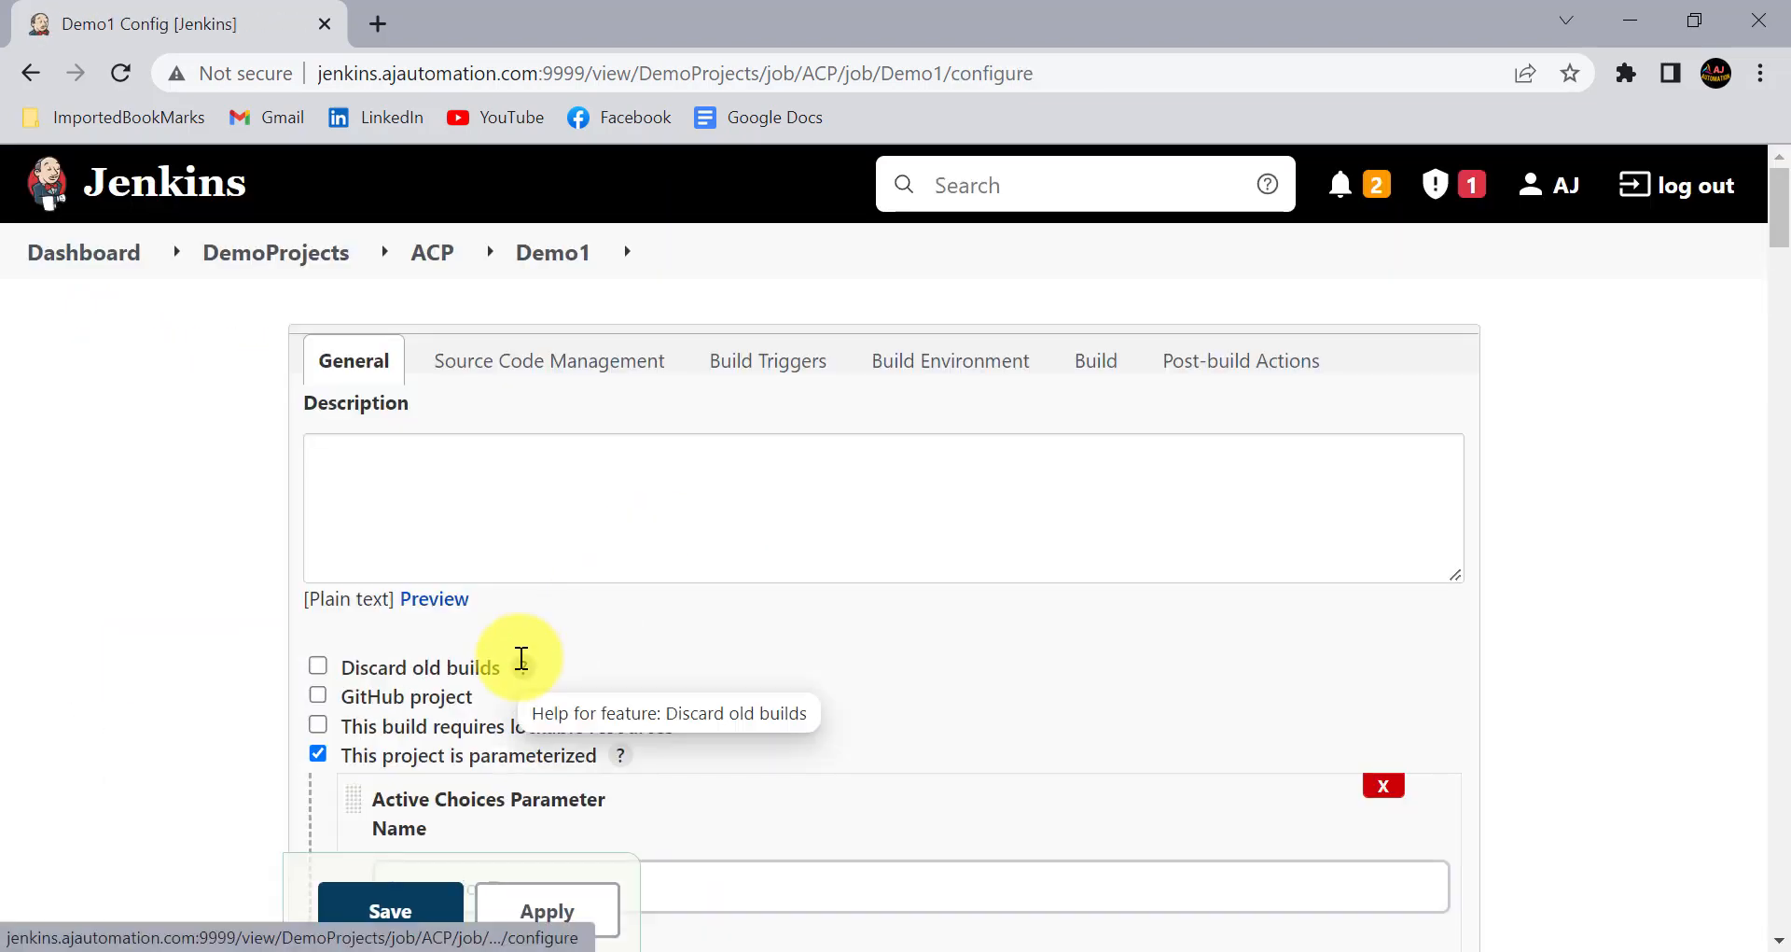
{"action": "scroll", "coordinate": [522, 657], "scroll_direction": "down", "scroll_amount": 6}
{"action": "scroll", "coordinate": [521, 658], "scroll_direction": "down", "scroll_amount": 12}
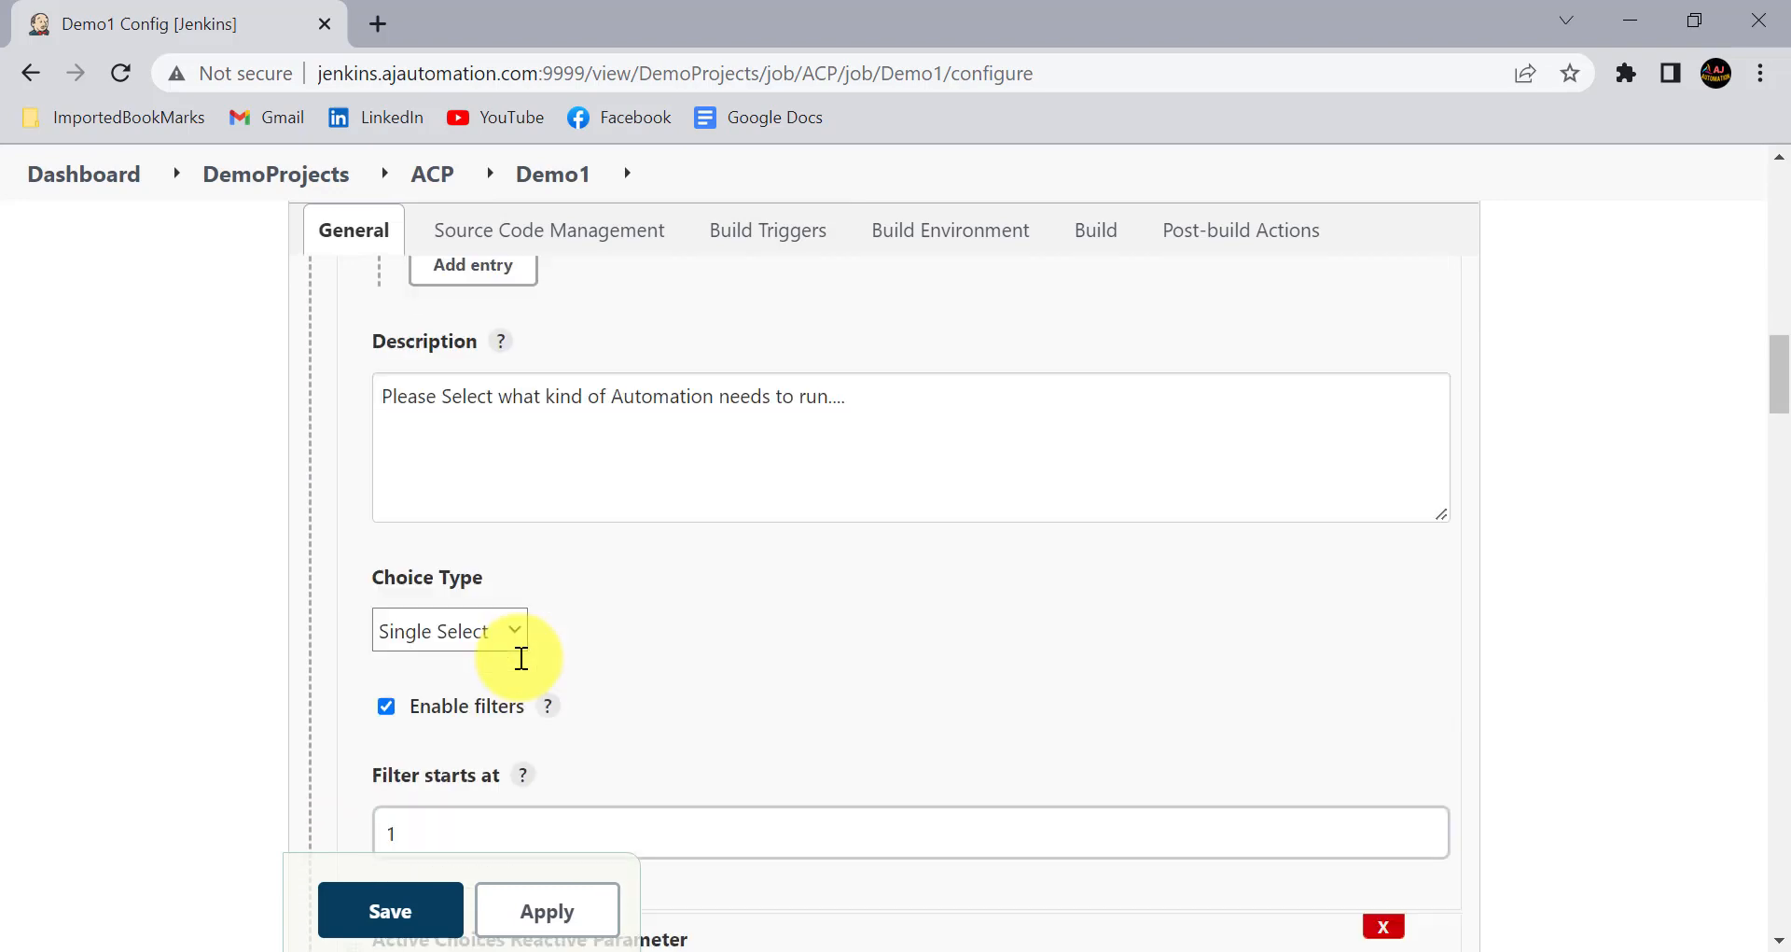
{"action": "scroll", "coordinate": [521, 658], "scroll_direction": "down", "scroll_amount": 3}
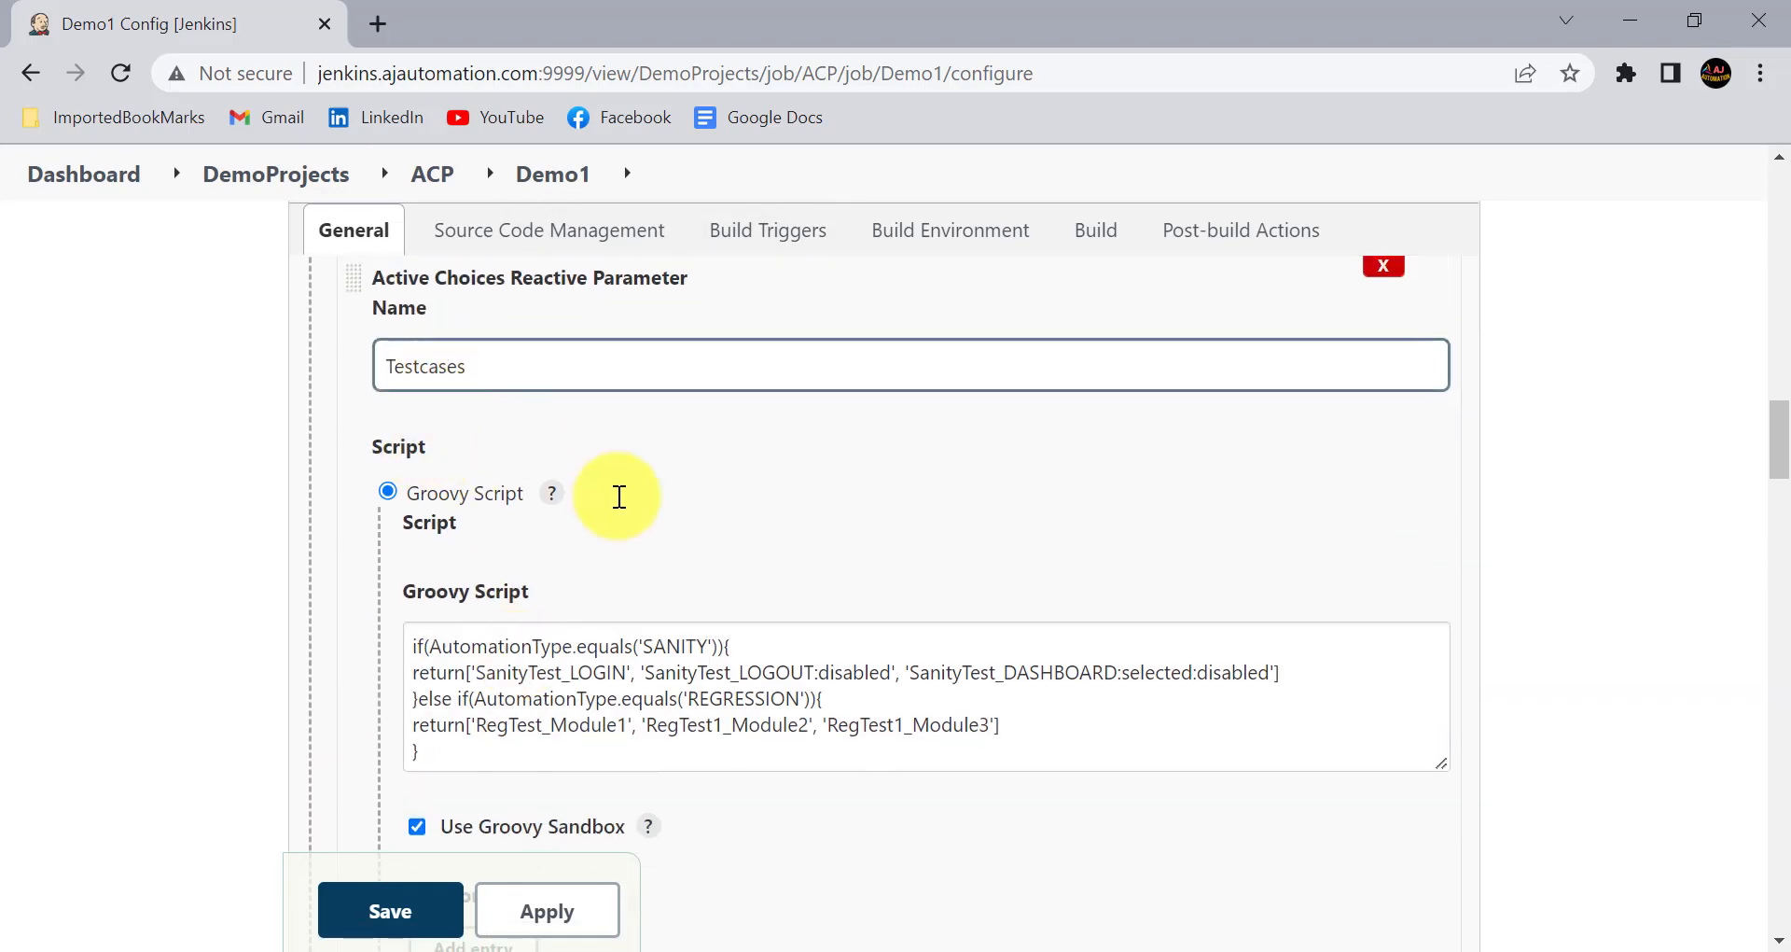
{"action": "scroll", "coordinate": [625, 513], "scroll_direction": "down", "scroll_amount": 1}
{"action": "scroll", "coordinate": [629, 532], "scroll_direction": "down", "scroll_amount": 1}
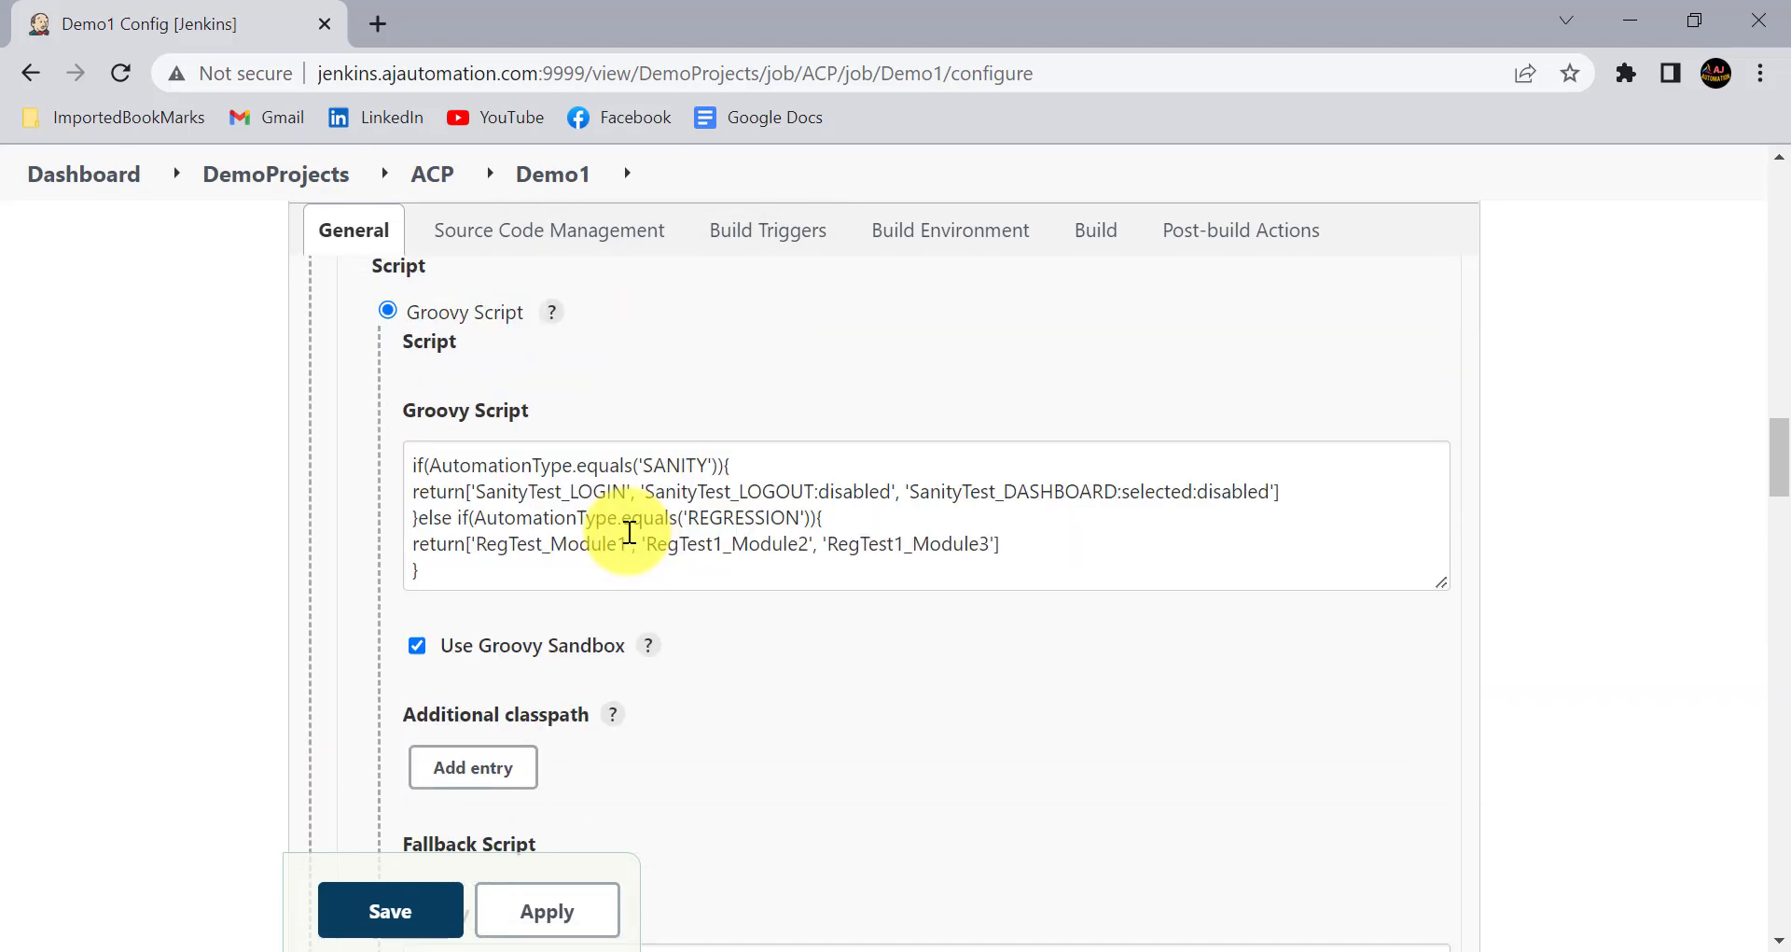
{"action": "scroll", "coordinate": [630, 532], "scroll_direction": "down", "scroll_amount": 4}
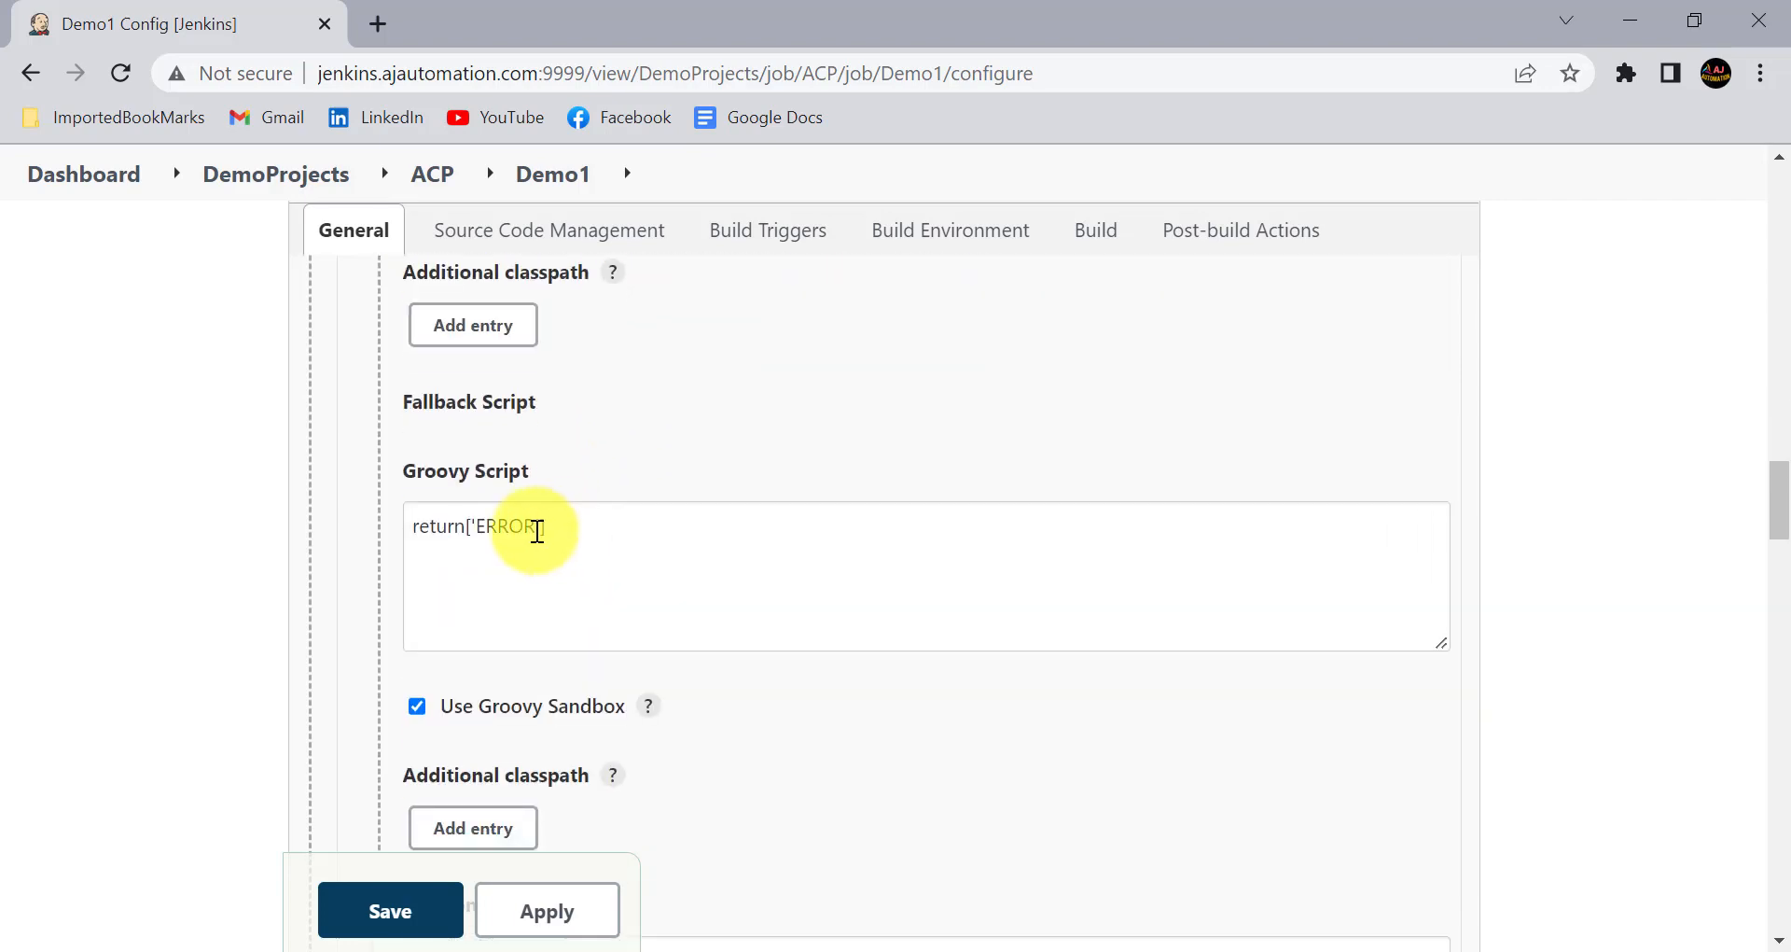
- Change the fallback Groovy script of Testcases to return['ERROR:selected'], and apply and save the Demo1 configuration
{"action": "left_click", "coordinate": [530, 529]}
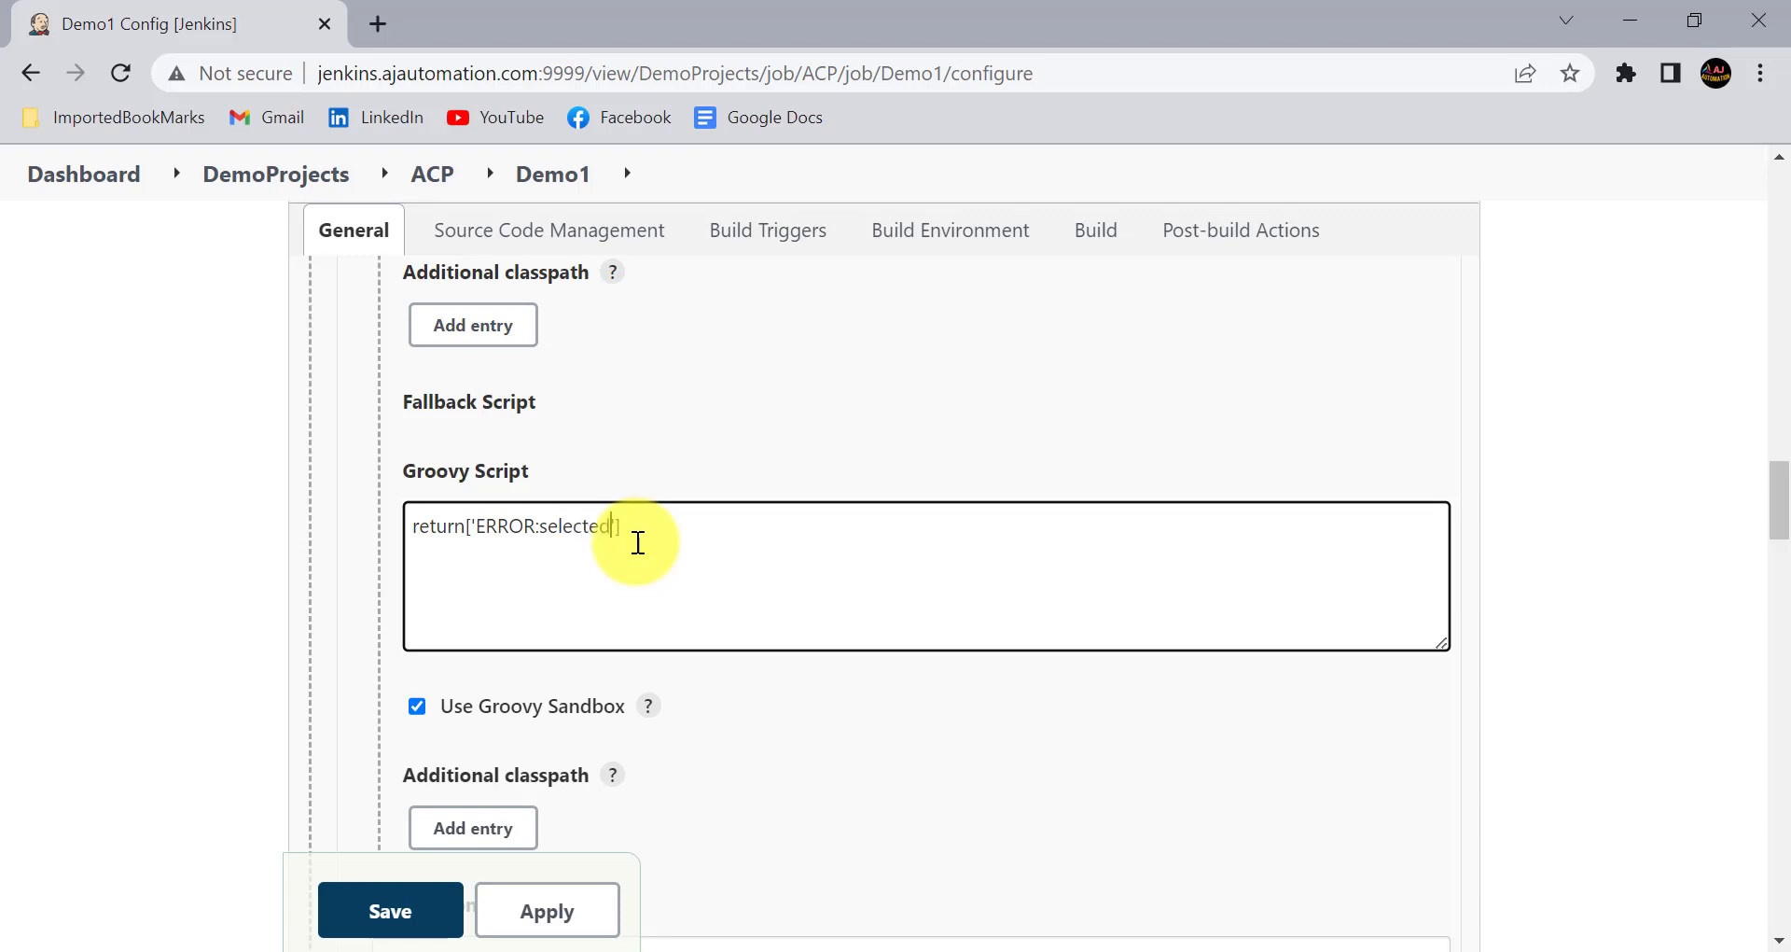
{"action": "left_click", "coordinate": [598, 583]}
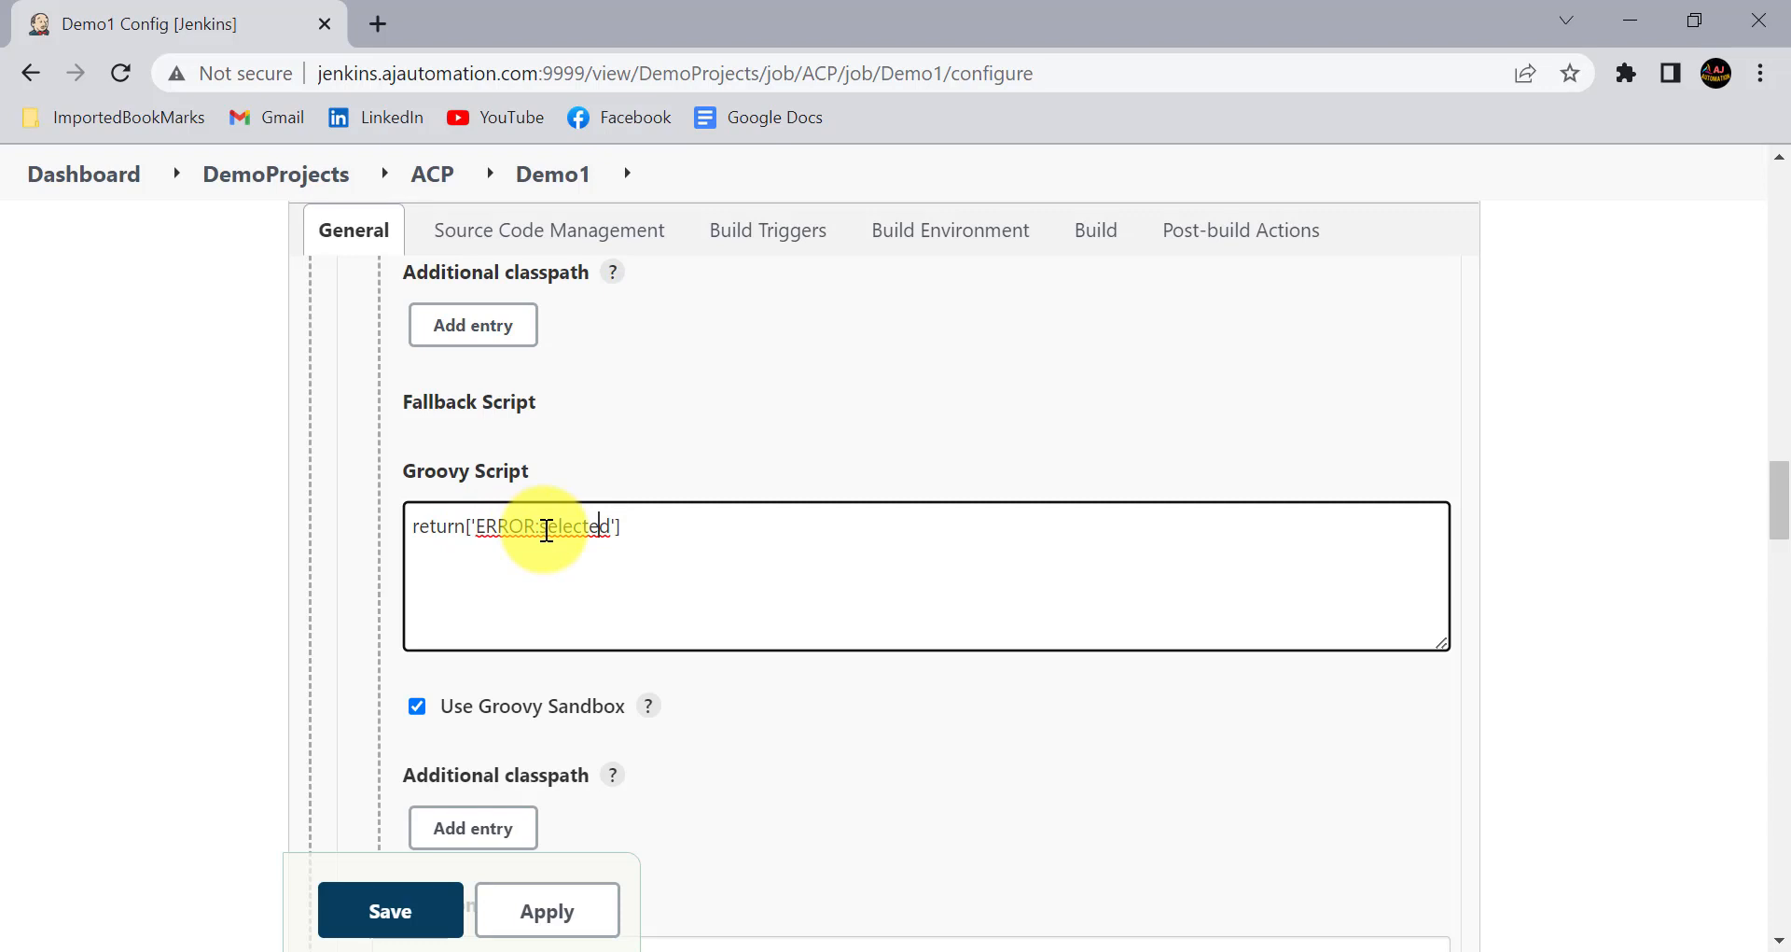
{"action": "scroll", "coordinate": [668, 668], "scroll_direction": "down", "scroll_amount": 10}
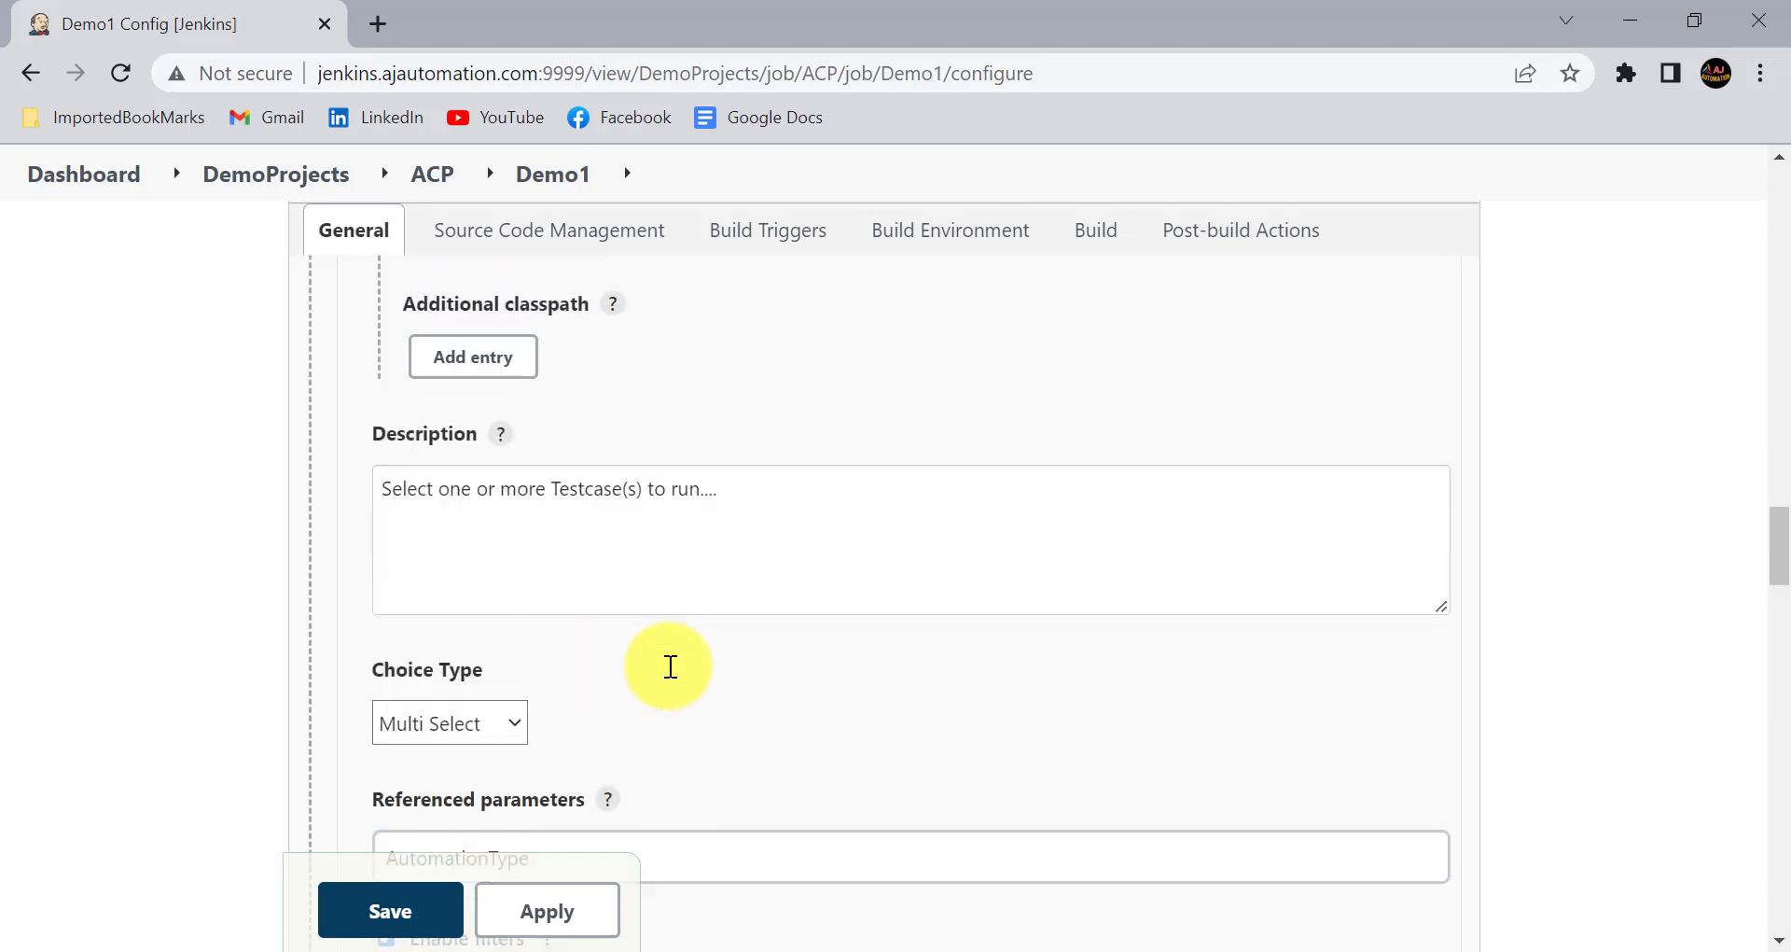
{"action": "left_click", "coordinate": [573, 907]}
{"action": "left_click", "coordinate": [395, 898]}
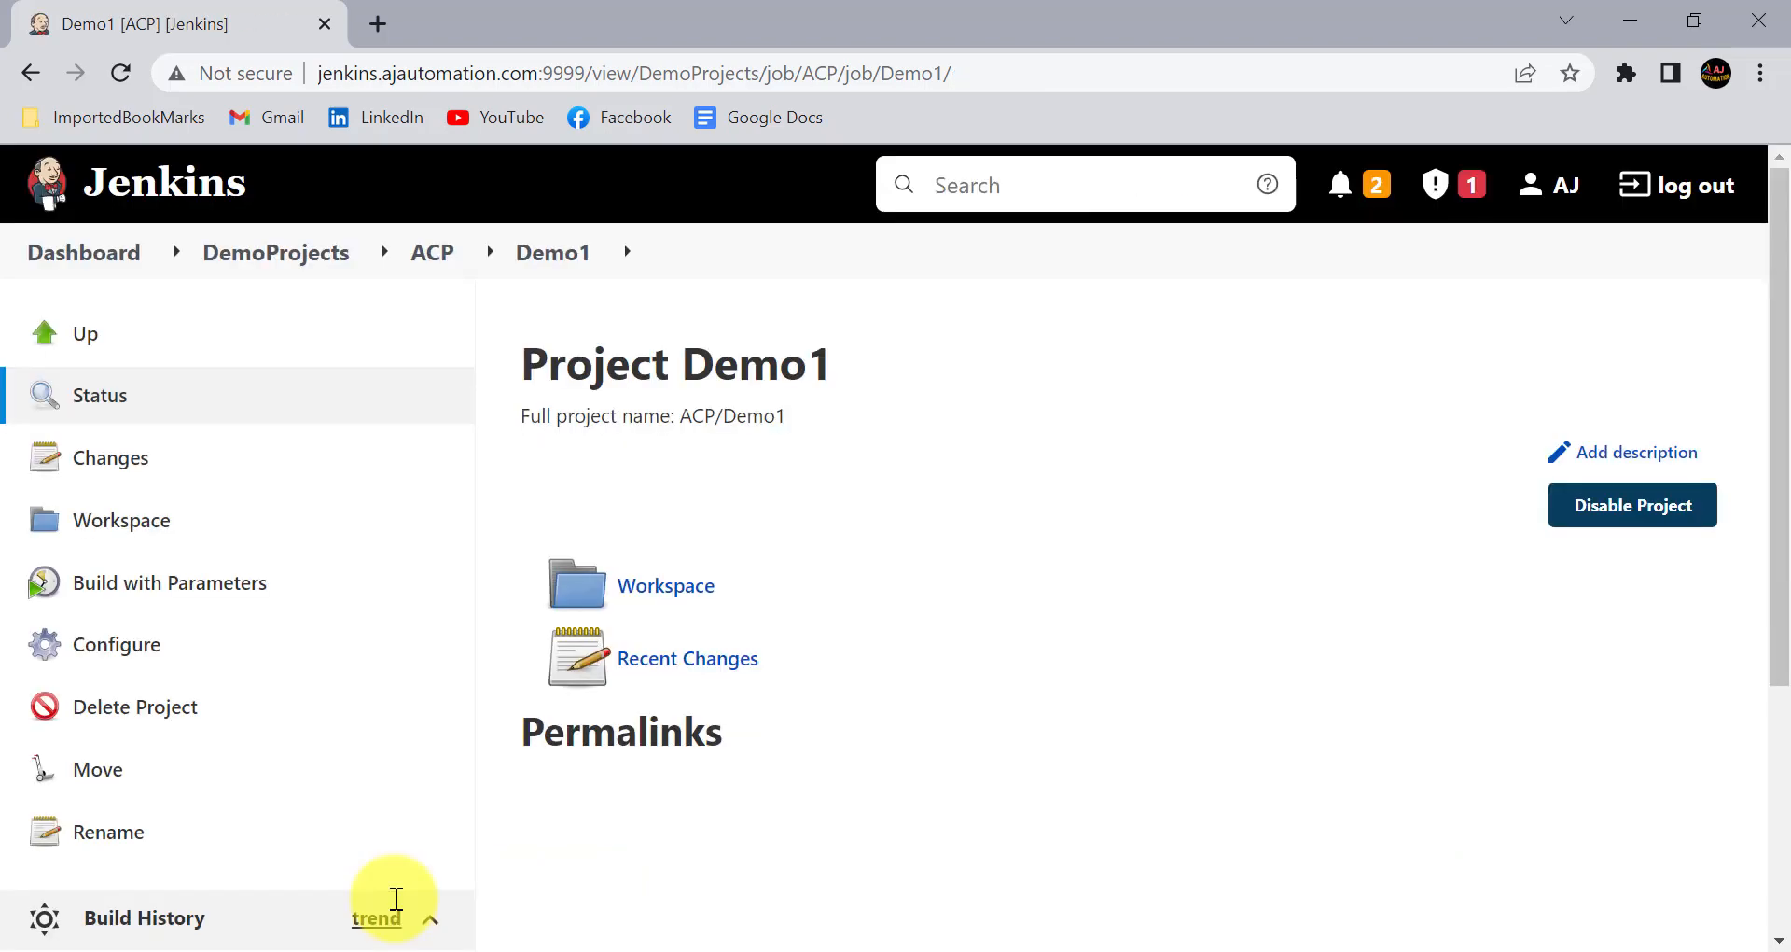
- Open the Build with Parameters page of Demo1 and check the default Testcases selection and the ERRORS message
{"action": "left_click", "coordinate": [224, 585]}
{"action": "scroll", "coordinate": [769, 695], "scroll_direction": "down", "scroll_amount": 3}
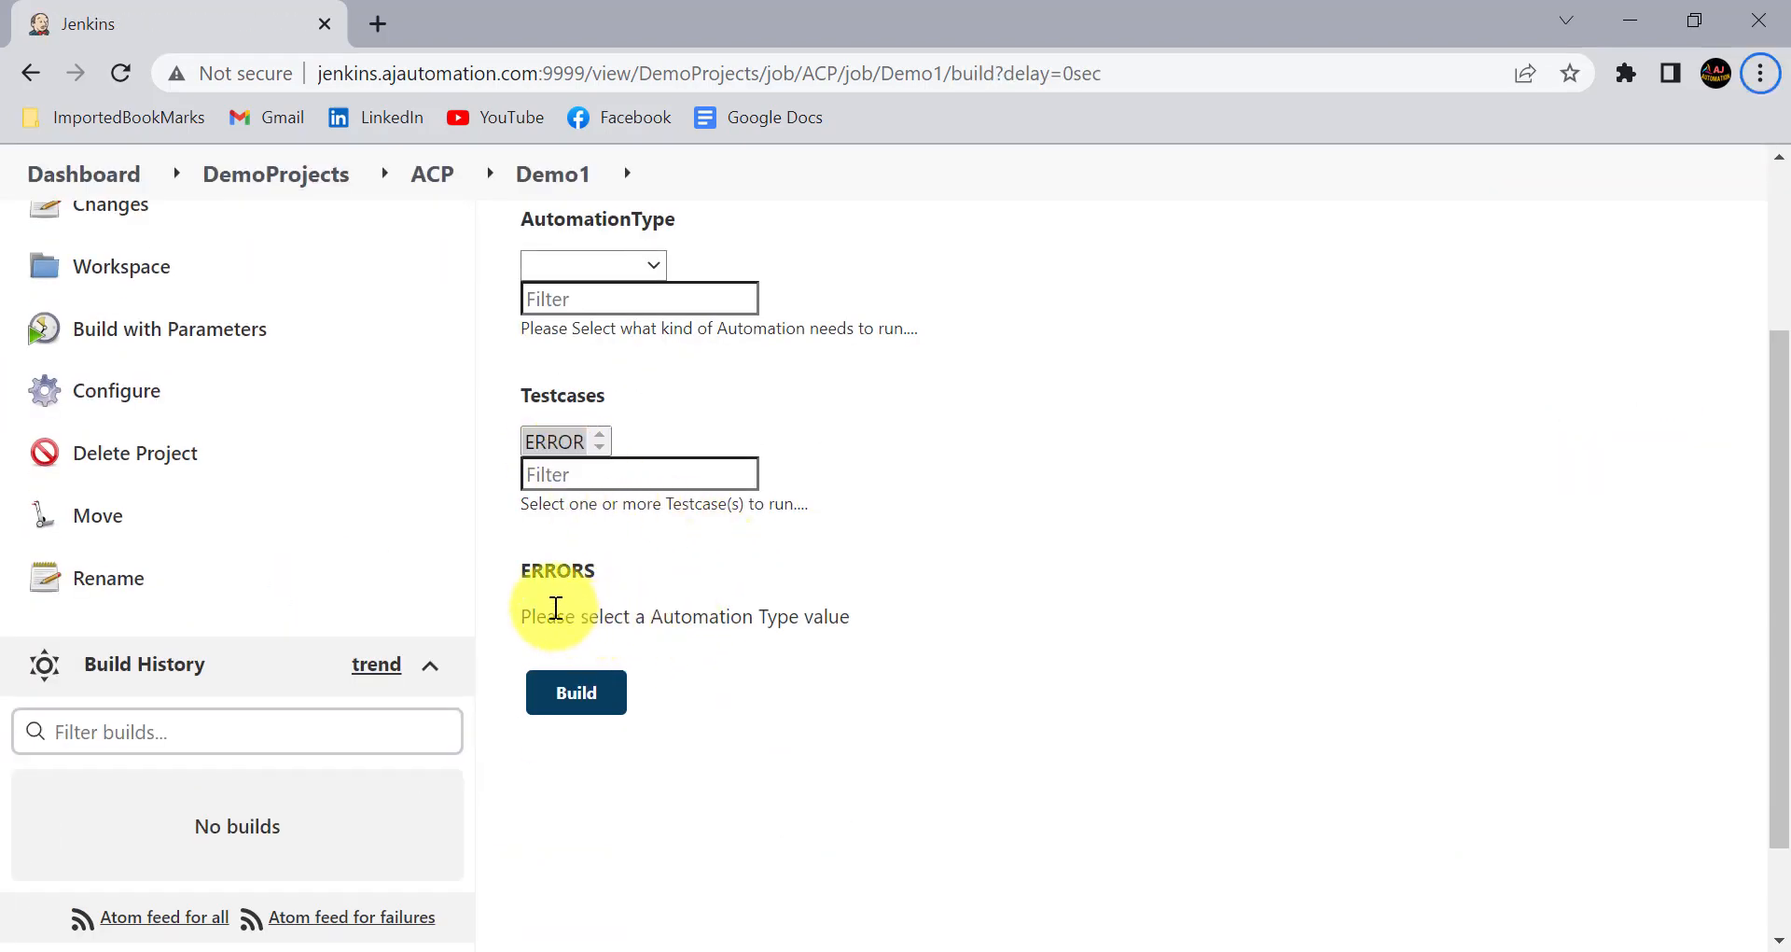
{"action": "left_click_drag", "start_coordinate": [495, 591], "coordinate": [872, 651]}
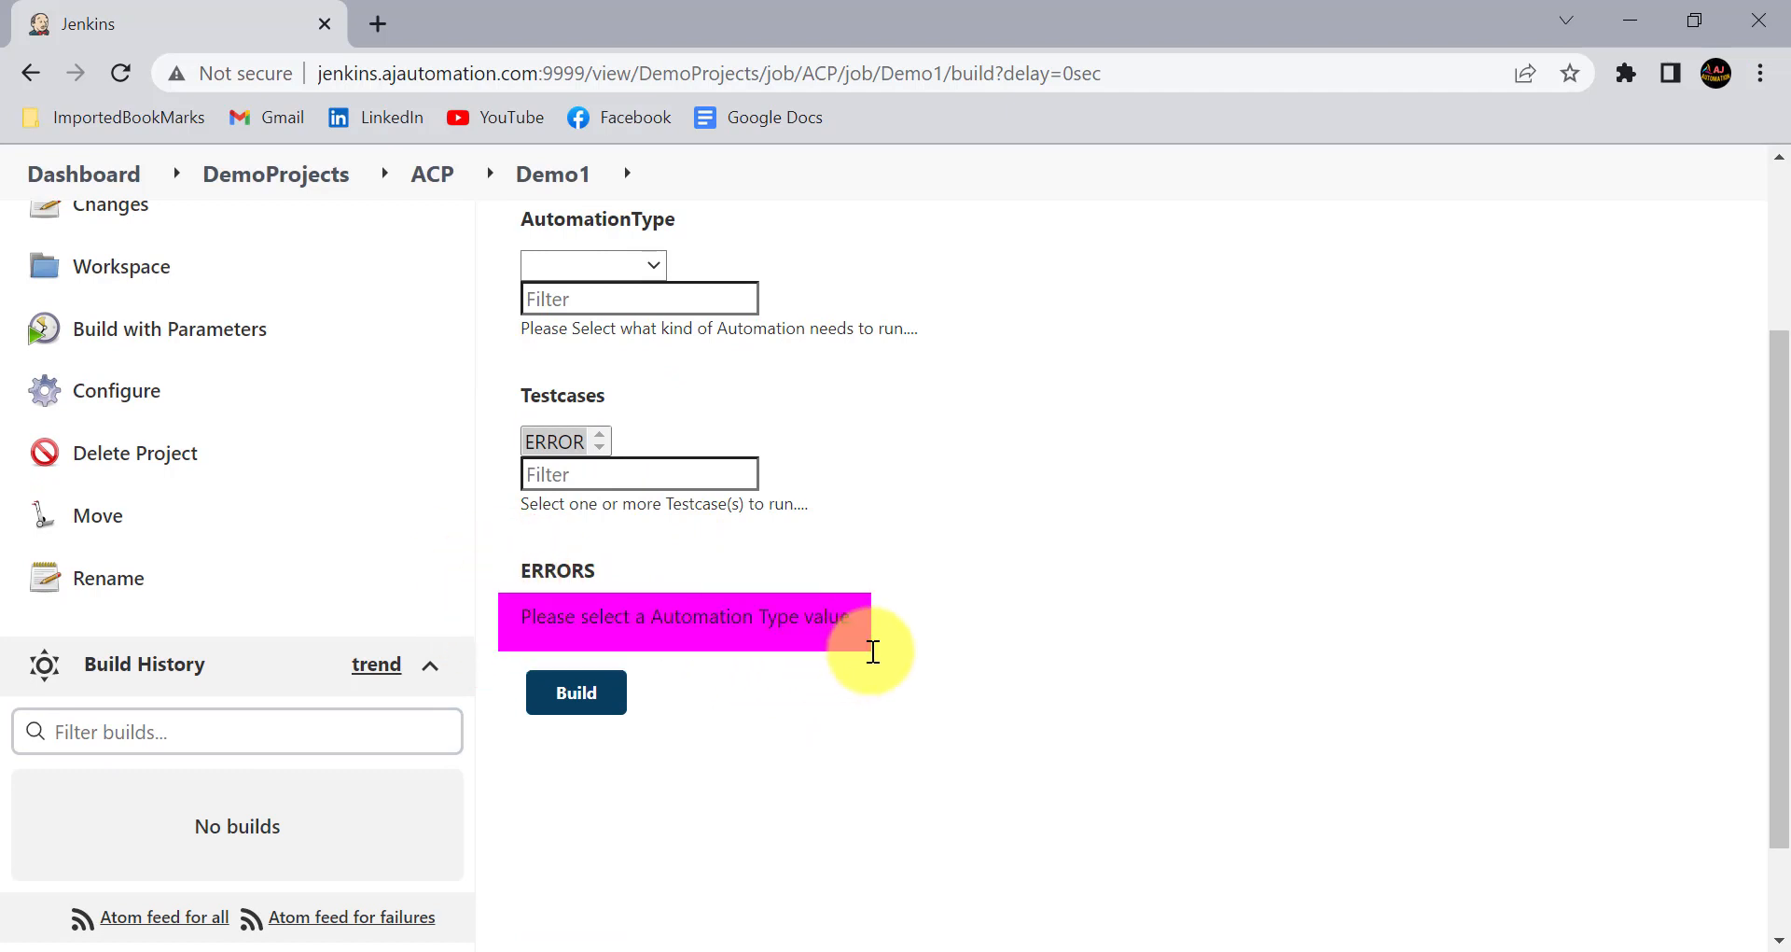
{"action": "key", "text": "alt"}
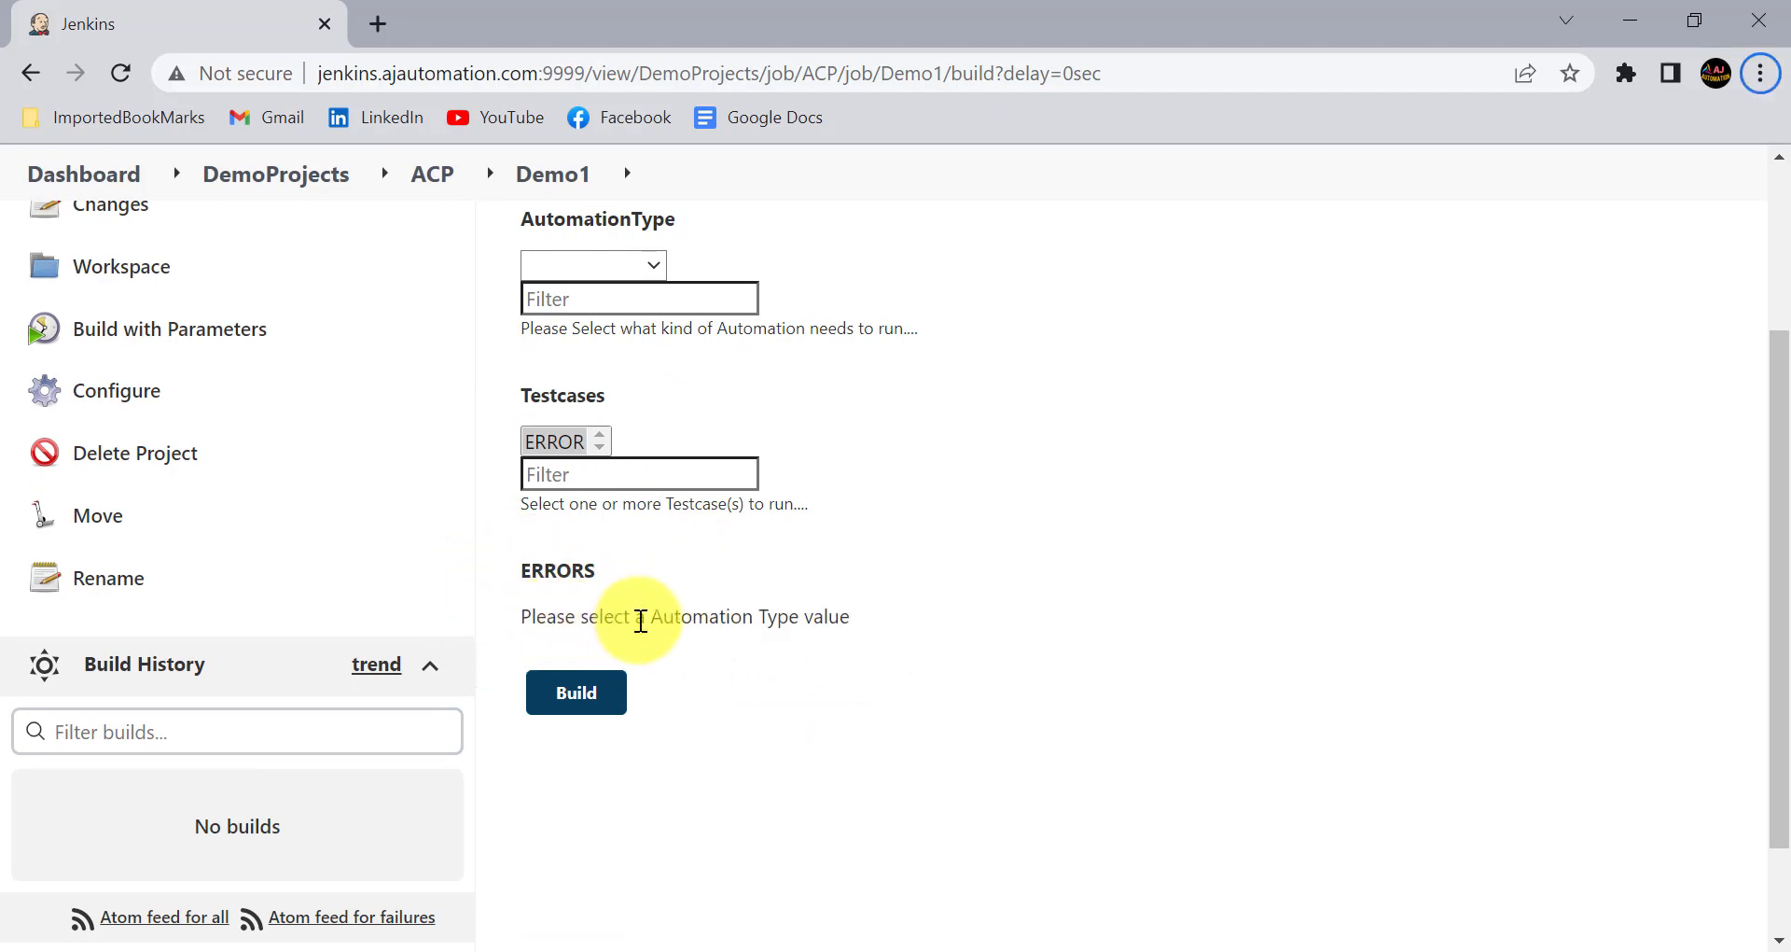
{"action": "scroll", "coordinate": [737, 607], "scroll_direction": "up", "scroll_amount": 1}
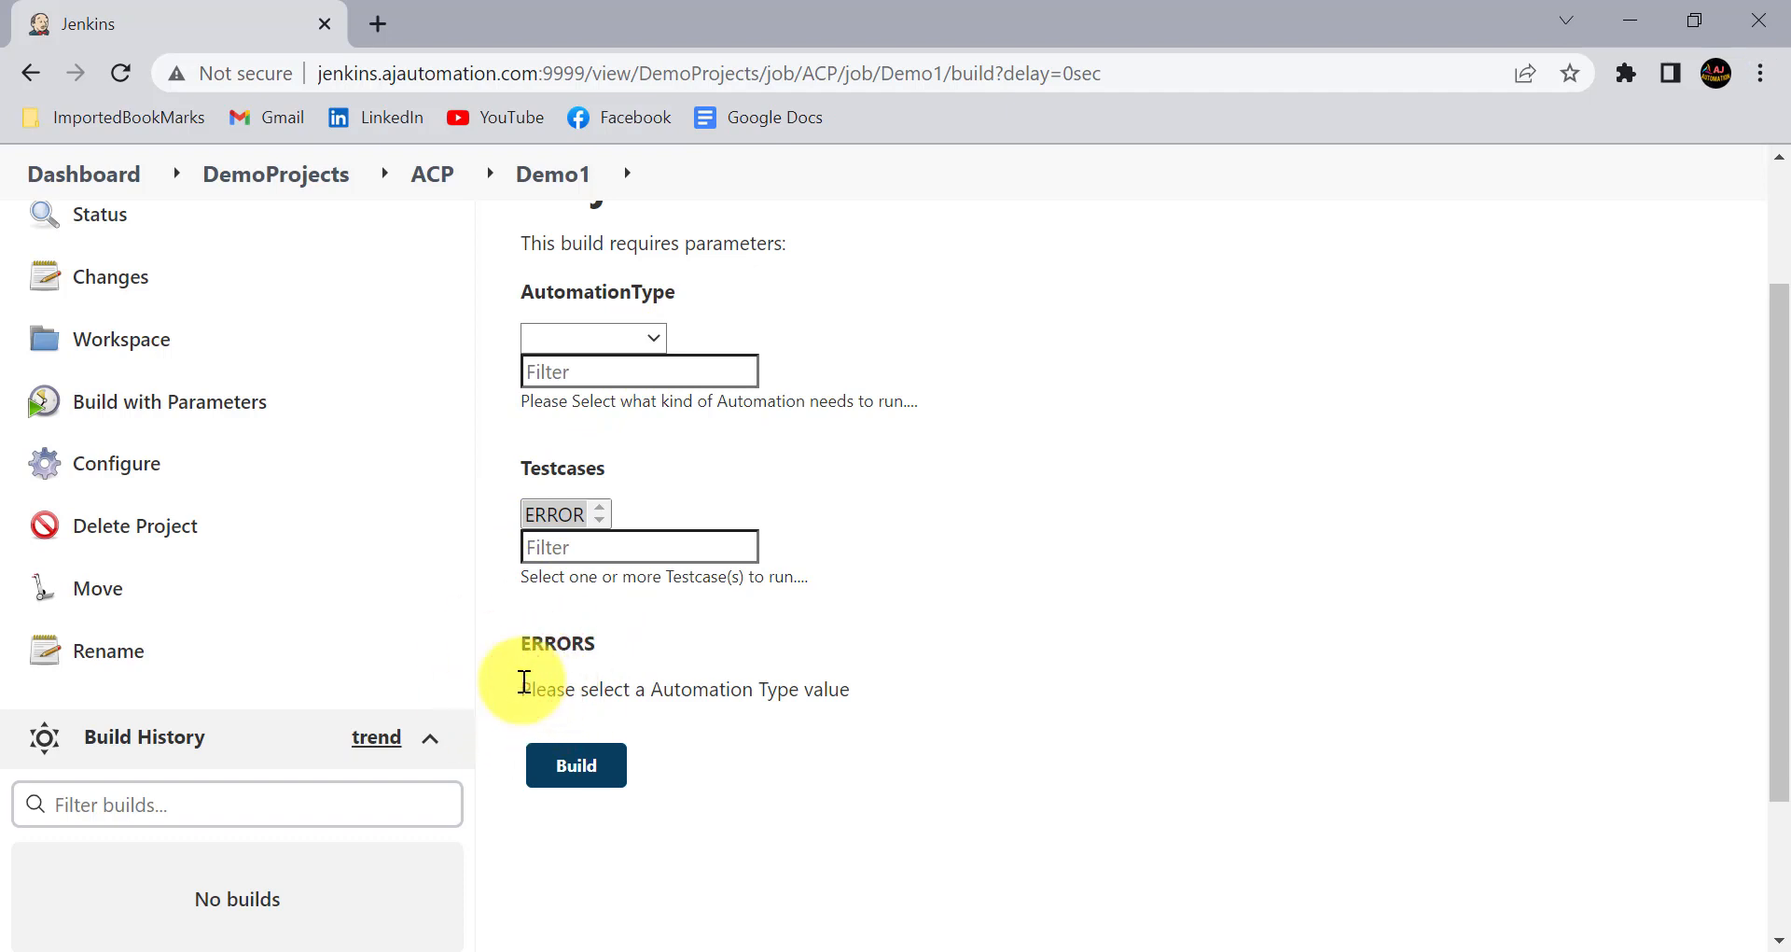
{"action": "left_click_drag", "start_coordinate": [524, 681], "coordinate": [824, 688]}
{"action": "left_click", "coordinate": [850, 688]}
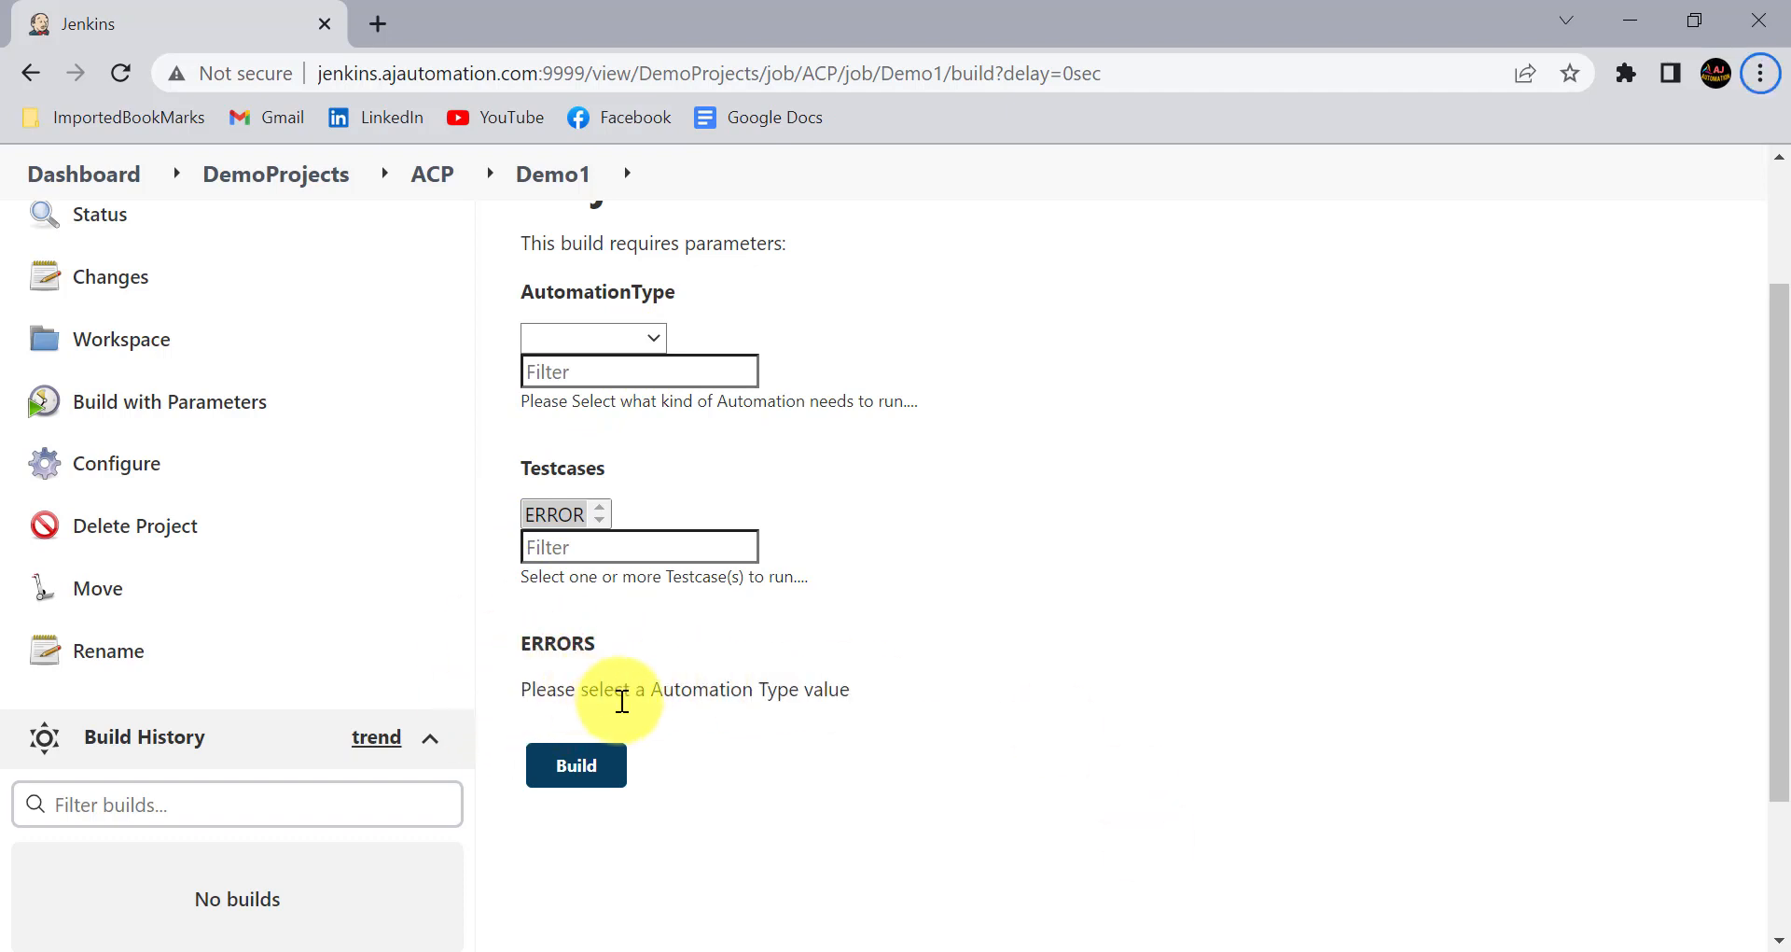
- Reopen the Demo1 configuration, set the choice type of the ERRORS parameter to Input text box, and apply and save
{"action": "left_click", "coordinate": [121, 456]}
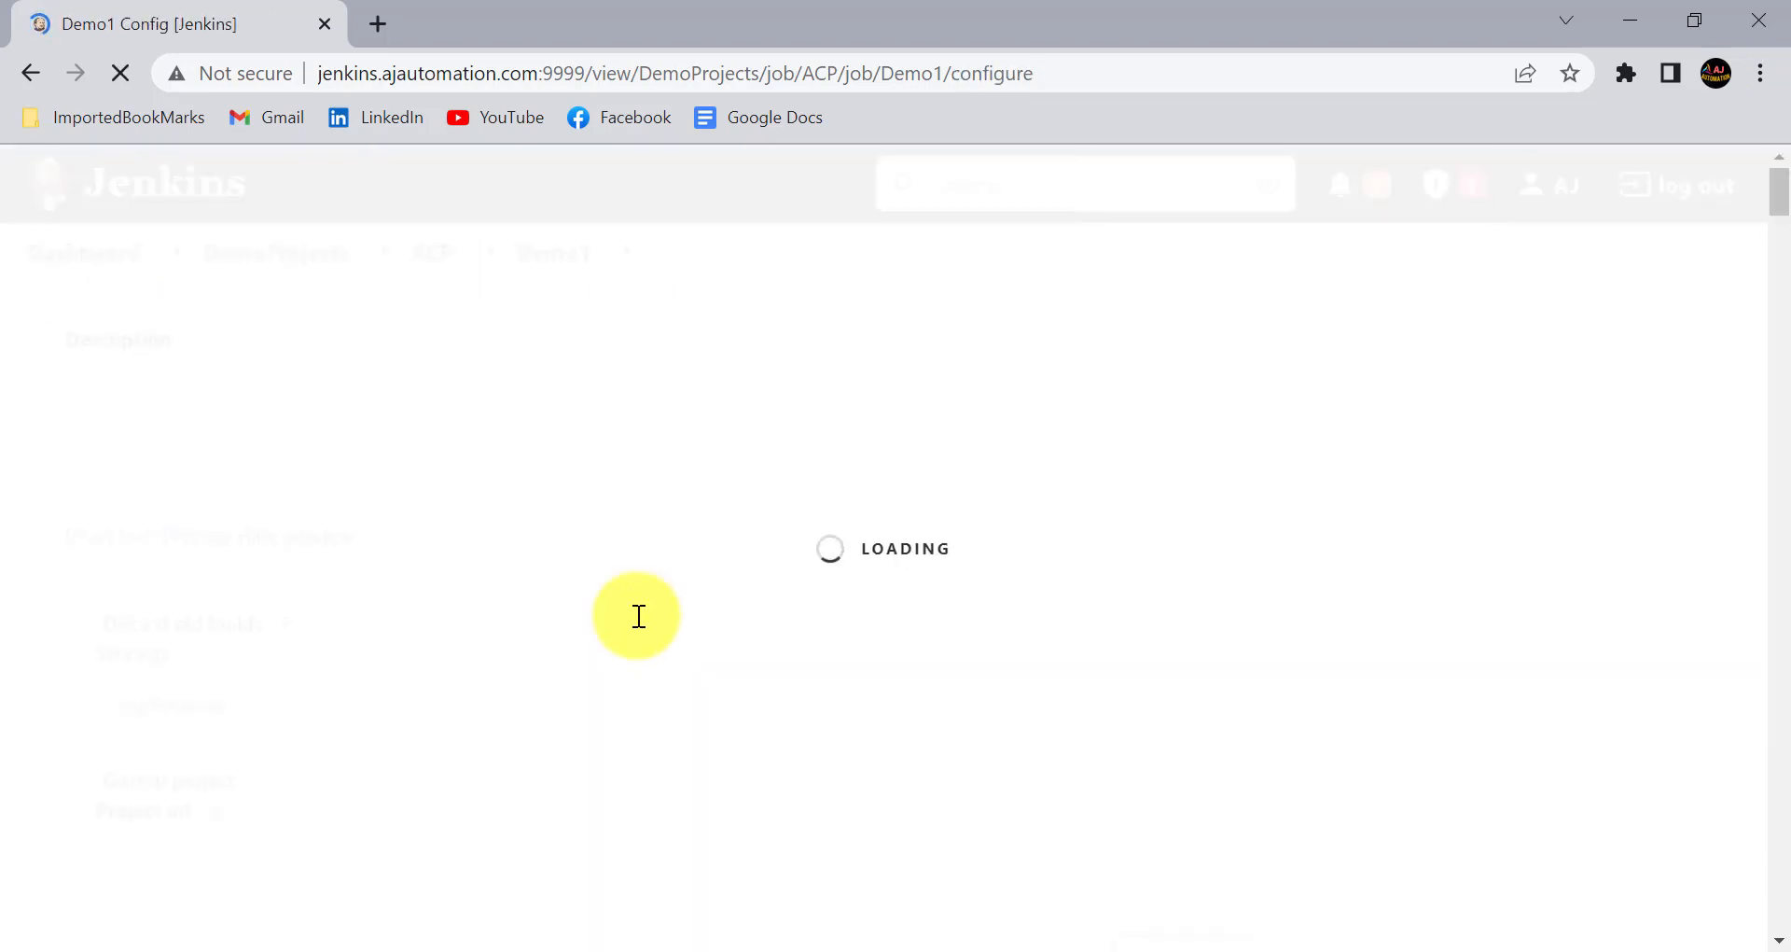
{"action": "scroll", "coordinate": [639, 616], "scroll_direction": "down", "scroll_amount": 8}
{"action": "scroll", "coordinate": [639, 616], "scroll_direction": "down", "scroll_amount": 20}
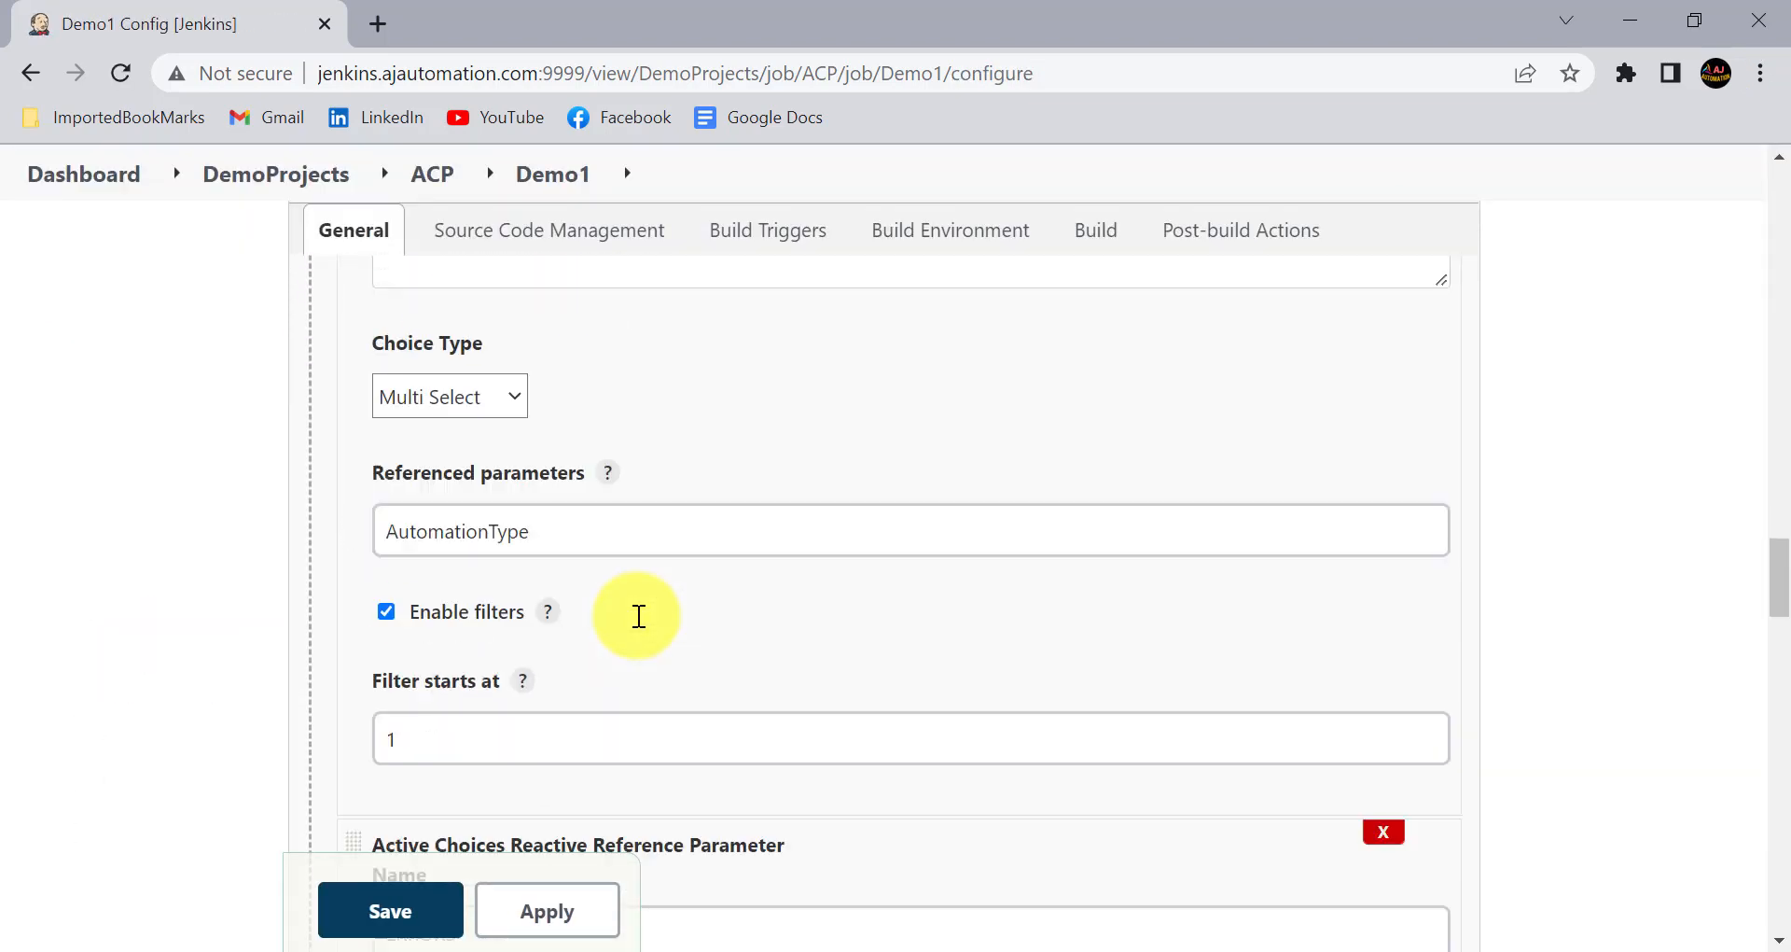
{"action": "scroll", "coordinate": [639, 616], "scroll_direction": "down", "scroll_amount": 5}
{"action": "scroll", "coordinate": [635, 612], "scroll_direction": "up", "scroll_amount": 4}
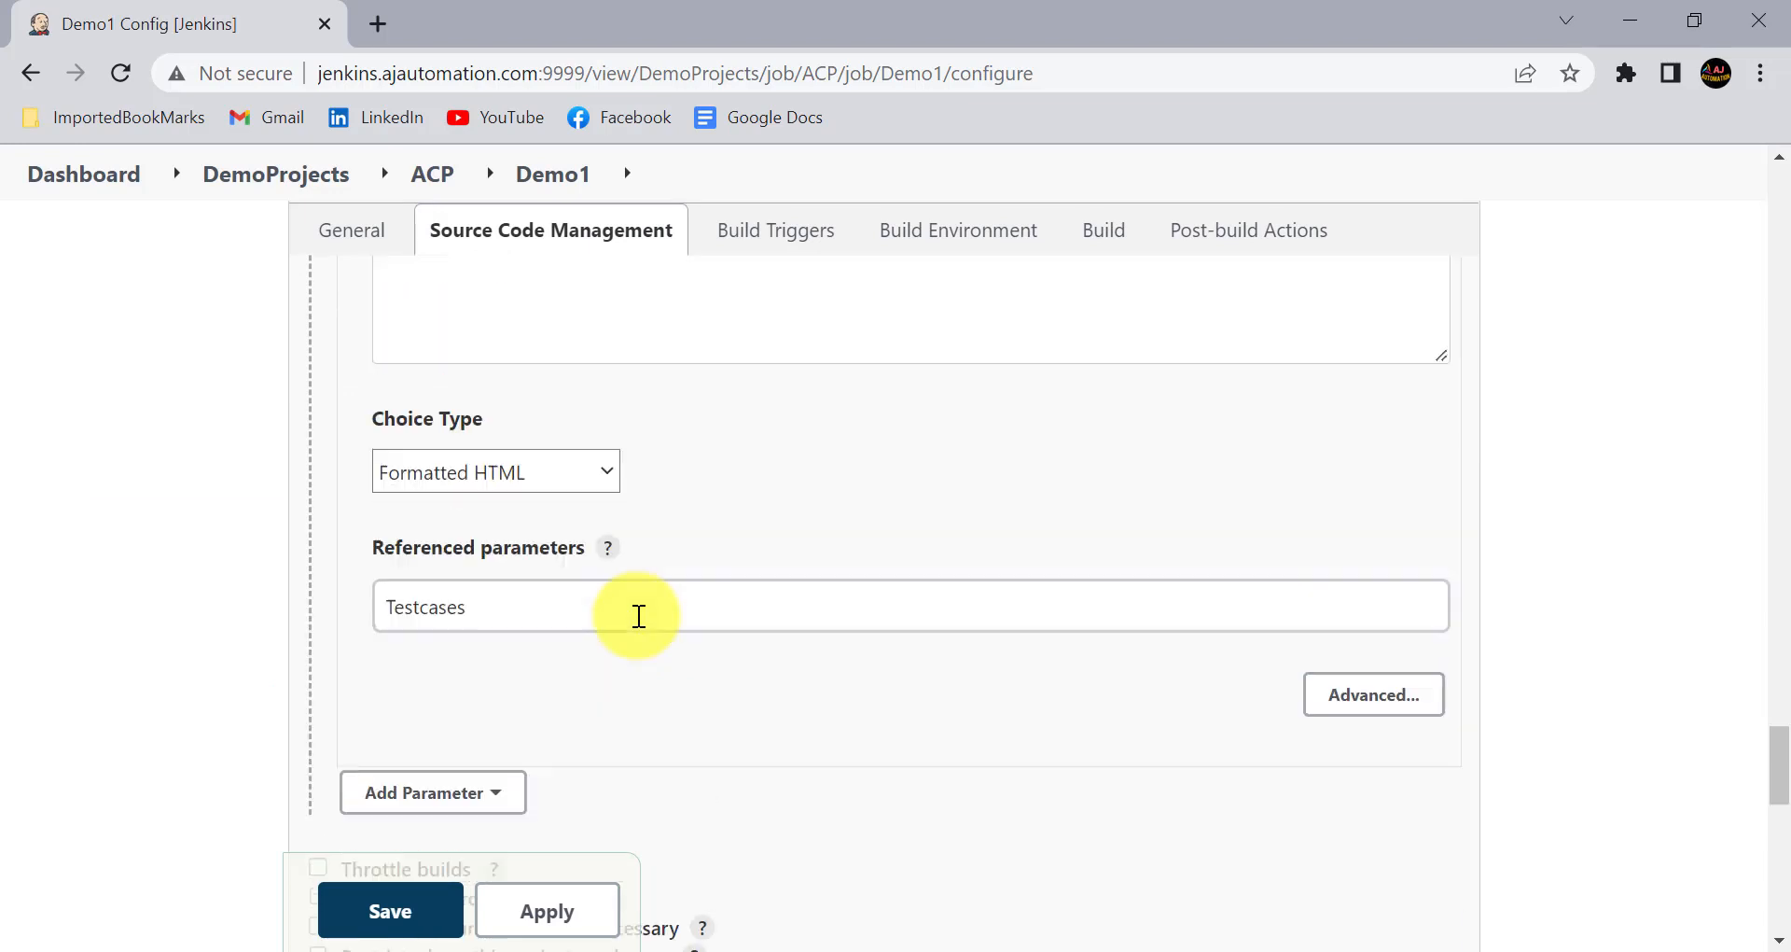
{"action": "left_click", "coordinate": [544, 515]}
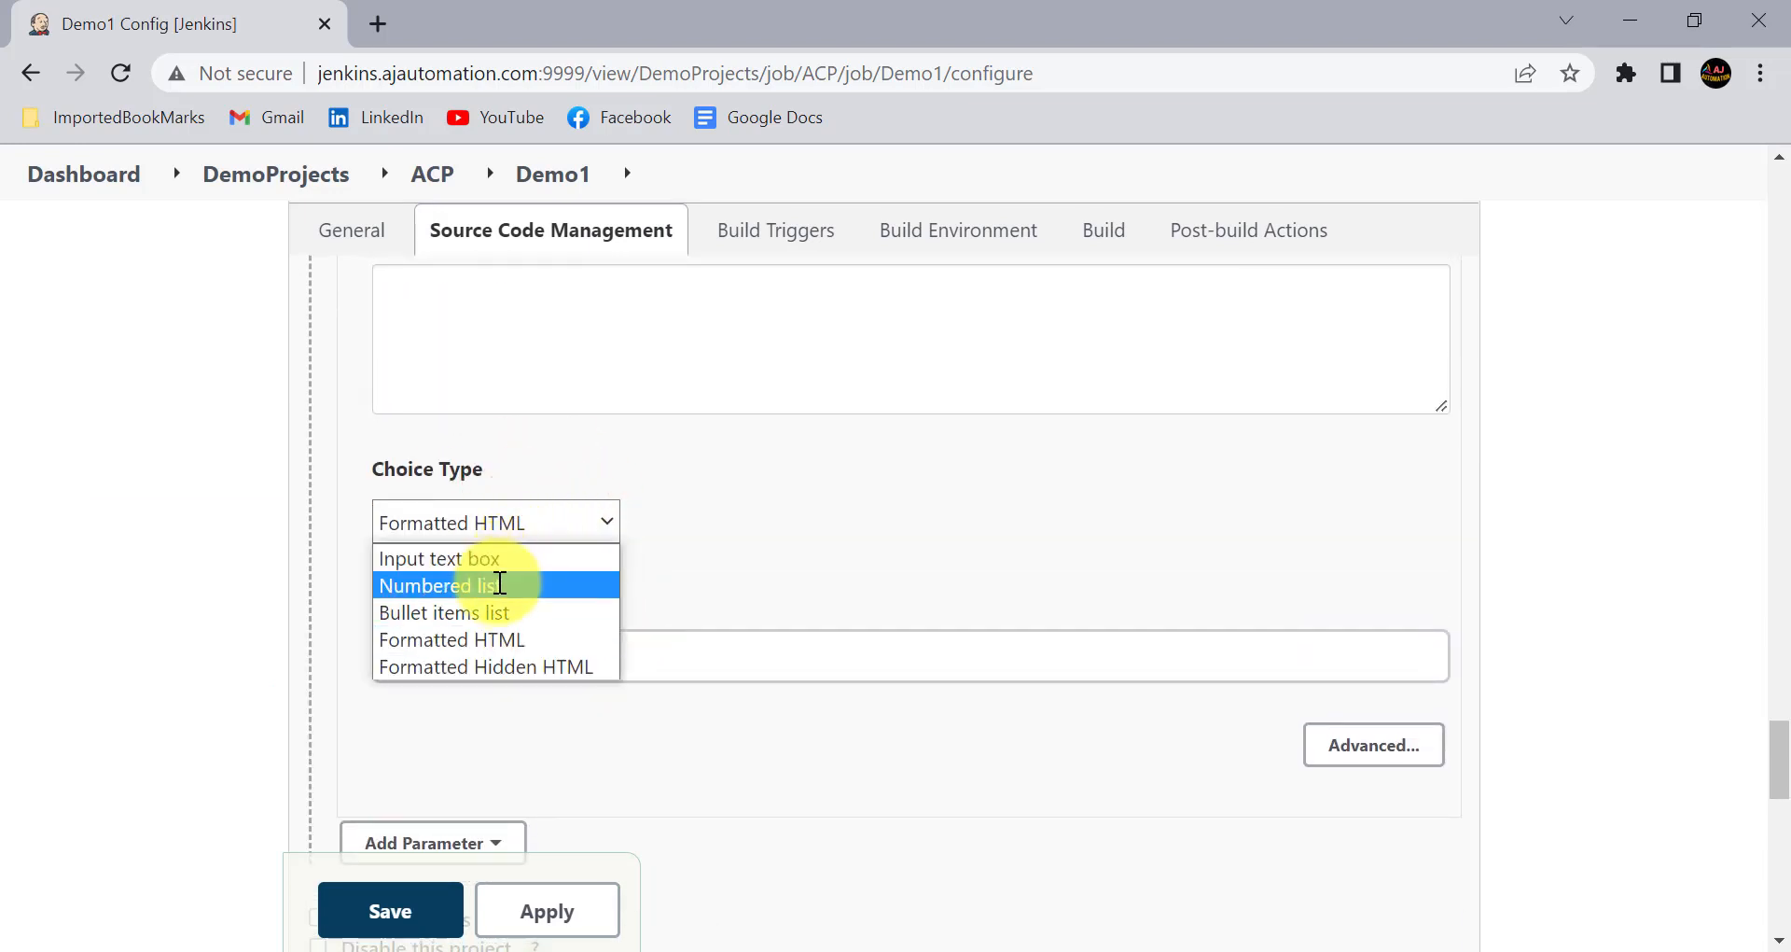
{"action": "left_click", "coordinate": [509, 563]}
{"action": "left_click", "coordinate": [572, 895]}
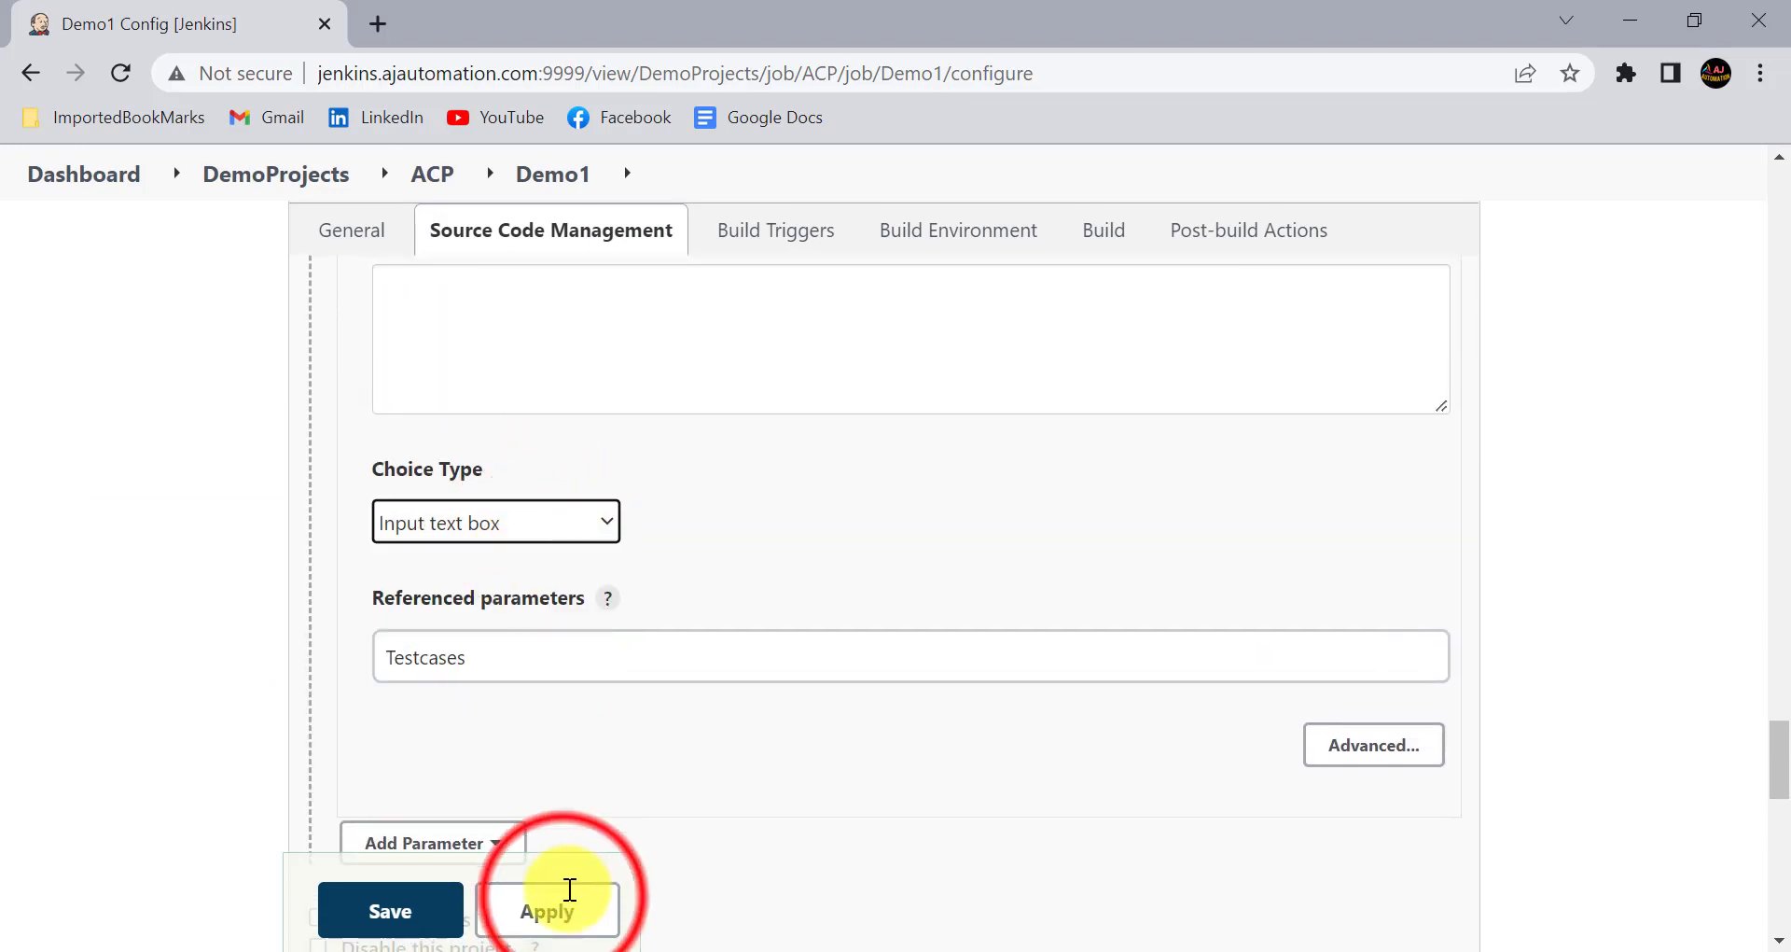
{"action": "left_click", "coordinate": [416, 894]}
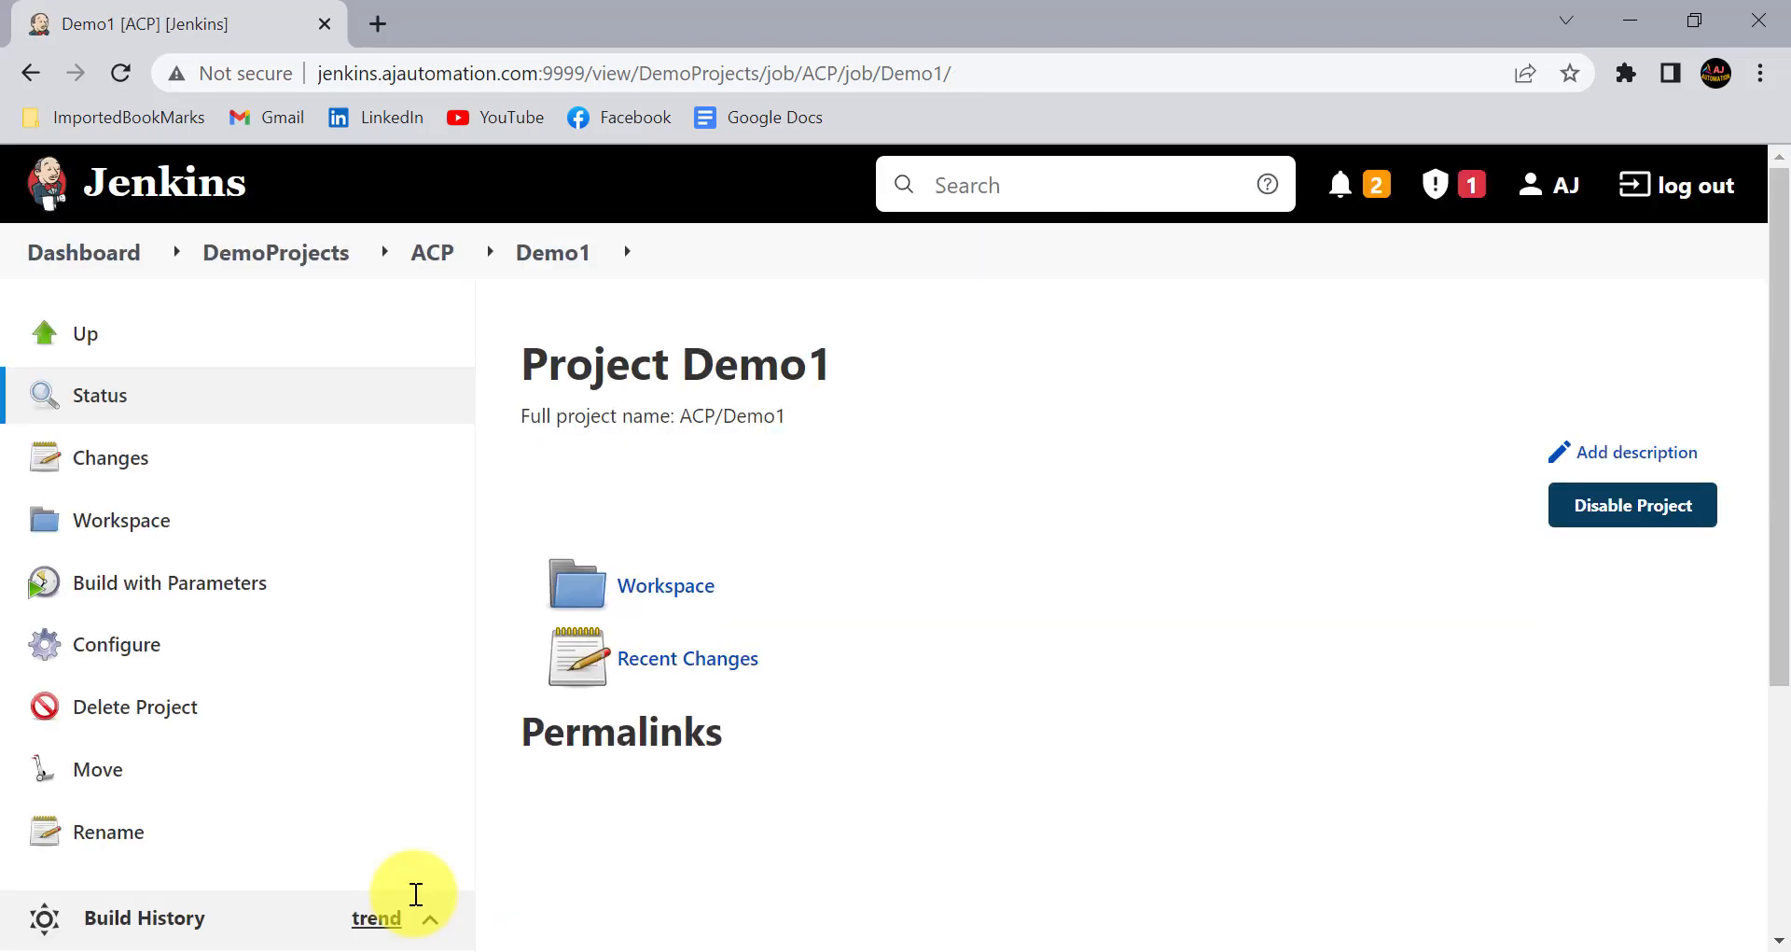
- Open the Build with Parameters page of Demo1 again and examine how the ERRORS parameter is displayed
{"action": "left_click", "coordinate": [231, 566]}
{"action": "left_click", "coordinate": [232, 566]}
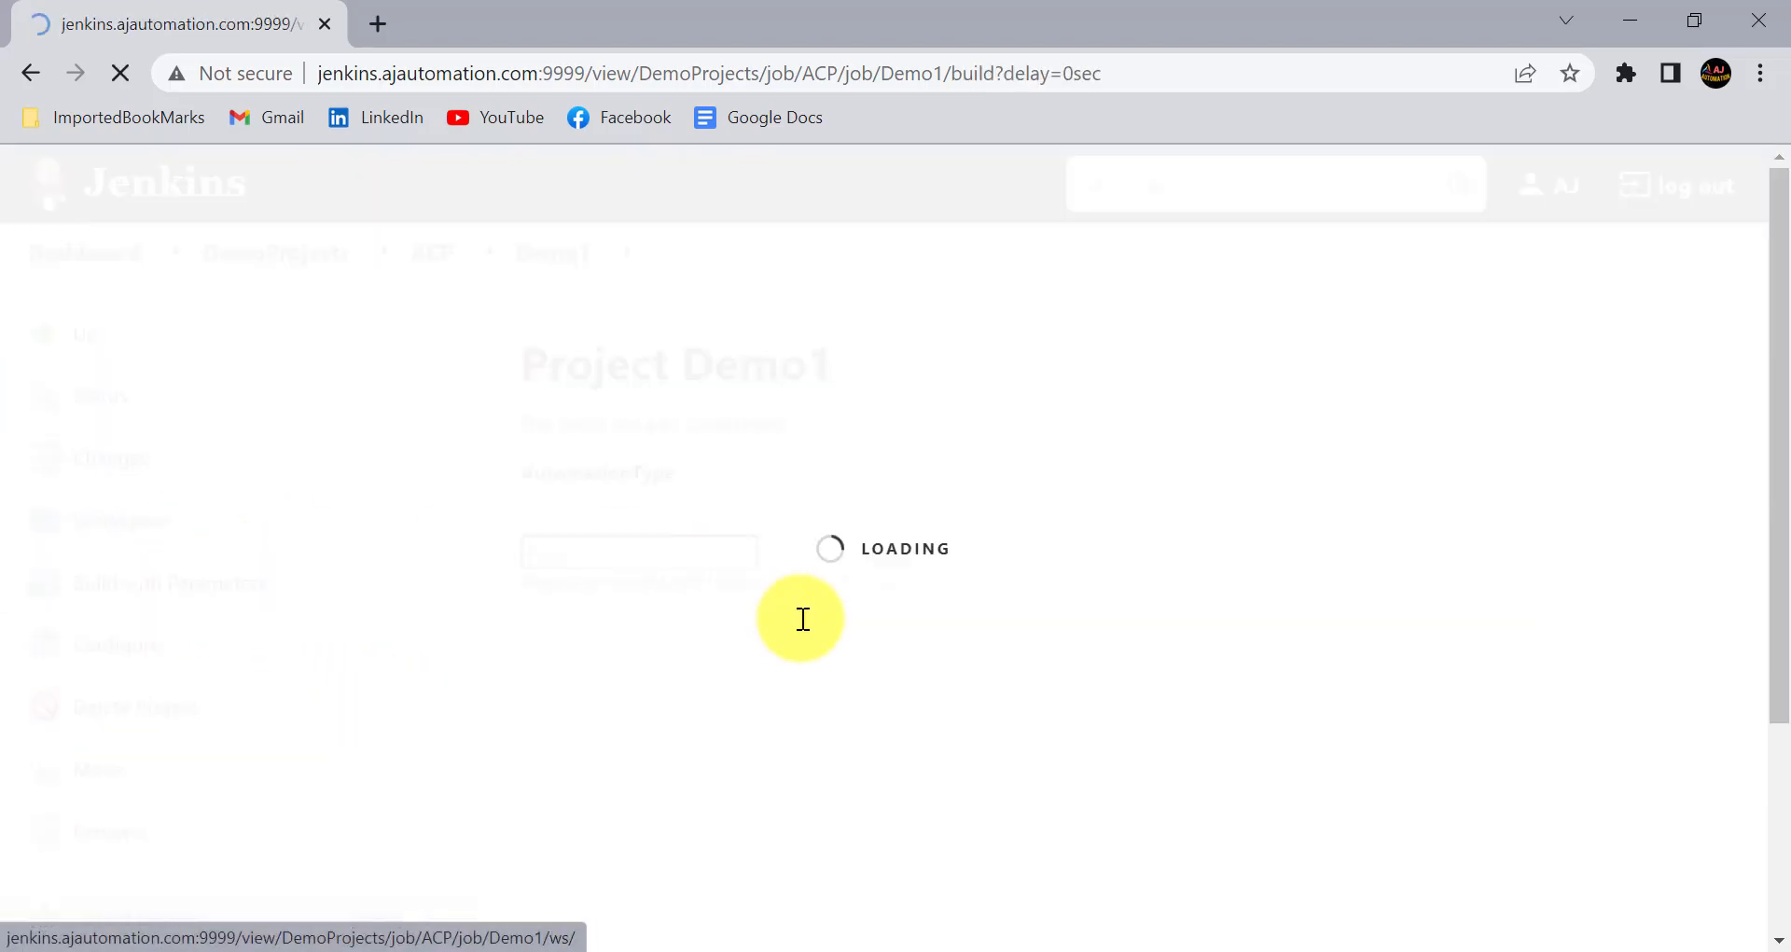
{"action": "scroll", "coordinate": [800, 616], "scroll_direction": "down", "scroll_amount": 3}
{"action": "left_click", "coordinate": [605, 562]}
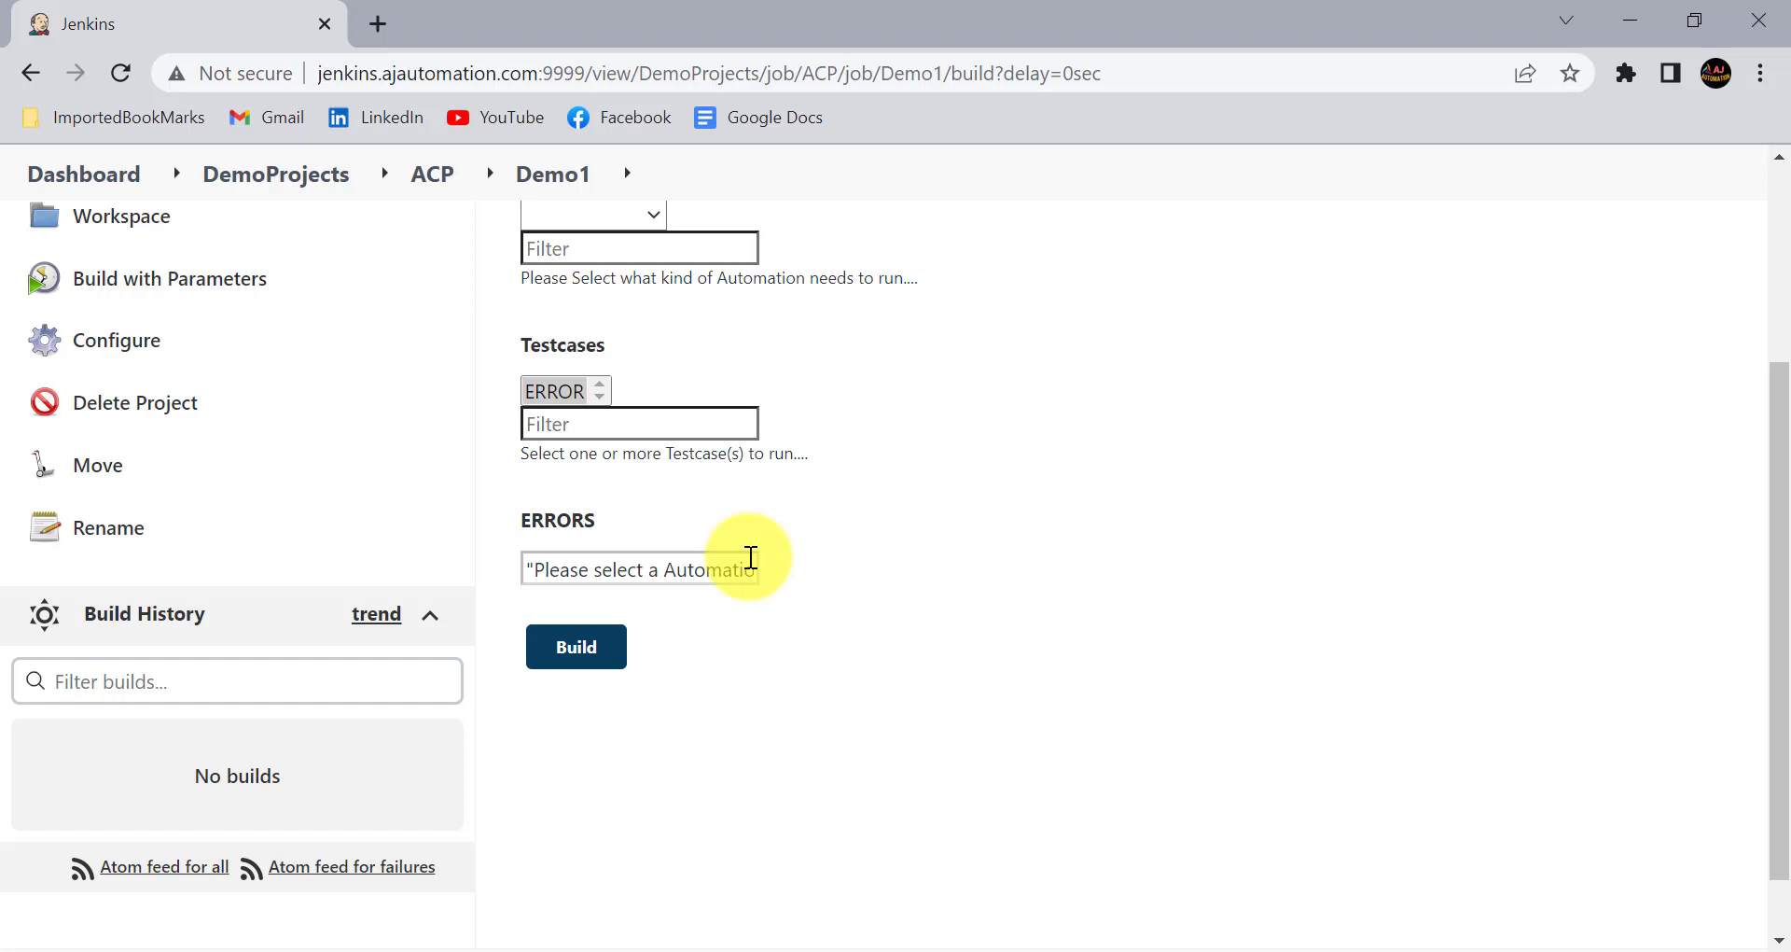
{"action": "scroll", "coordinate": [751, 557], "scroll_direction": "up", "scroll_amount": 2}
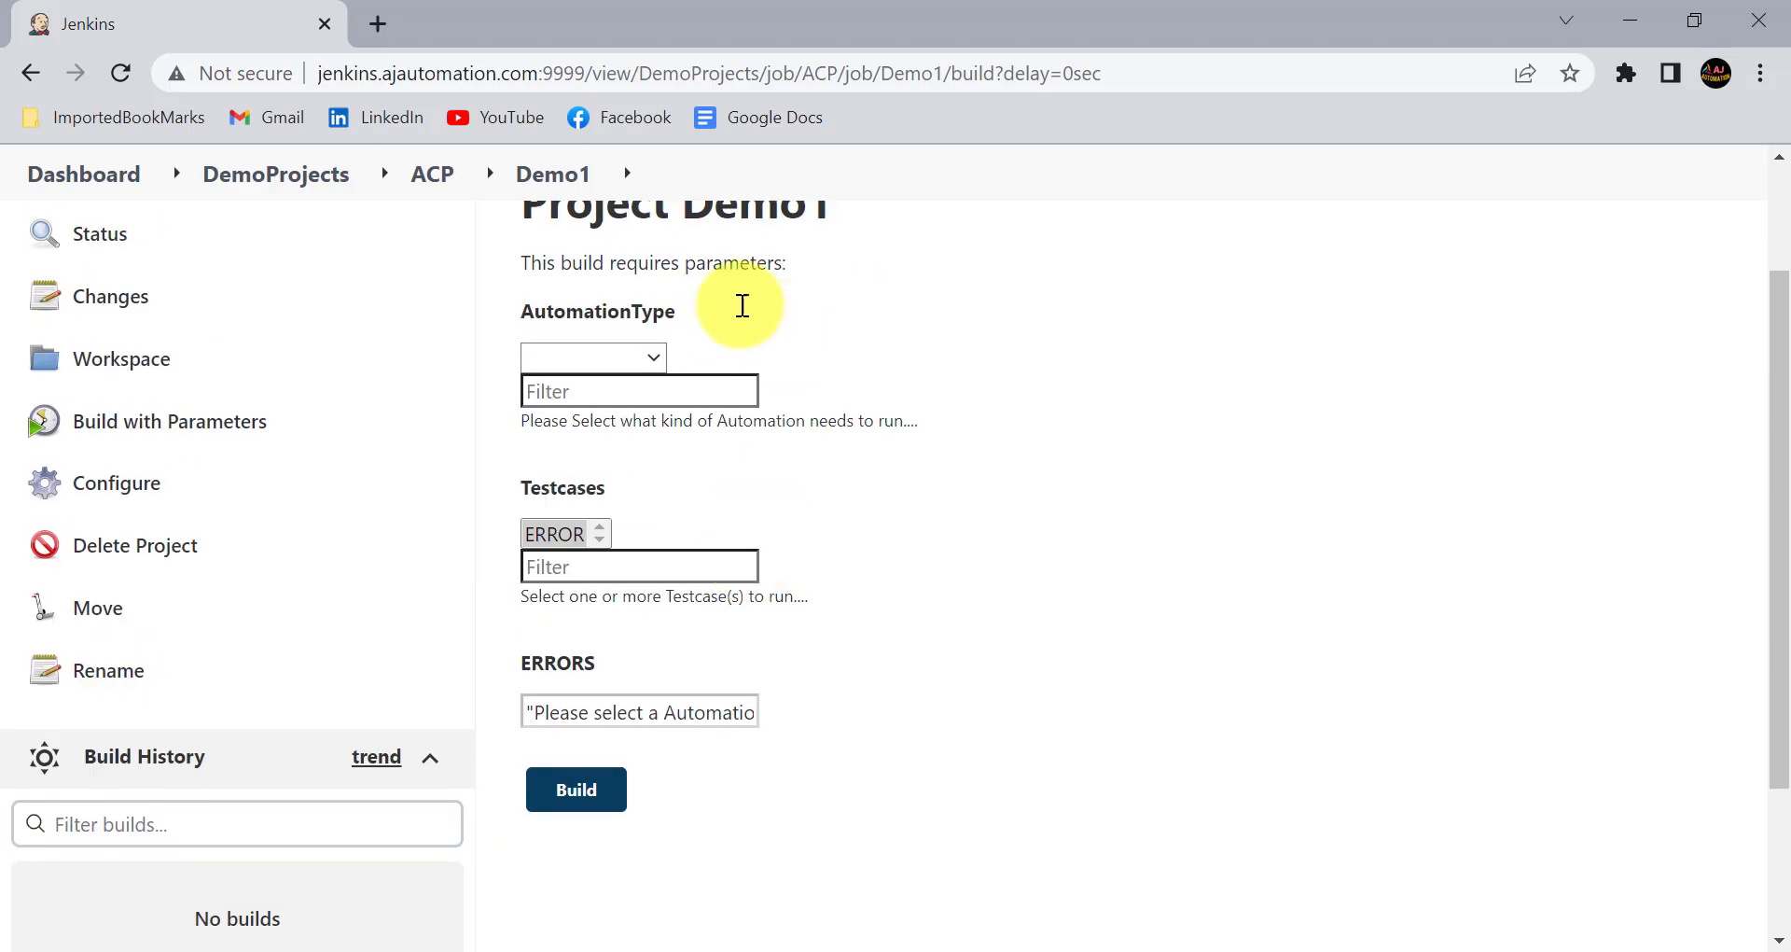
- Test AutomationType with SANITY and REGRESSION, checking Testcases and ERRORS each time, and switch to the Jenkins Sessions notes in Notepad
{"action": "left_click", "coordinate": [643, 354]}
{"action": "left_click", "coordinate": [597, 411]}
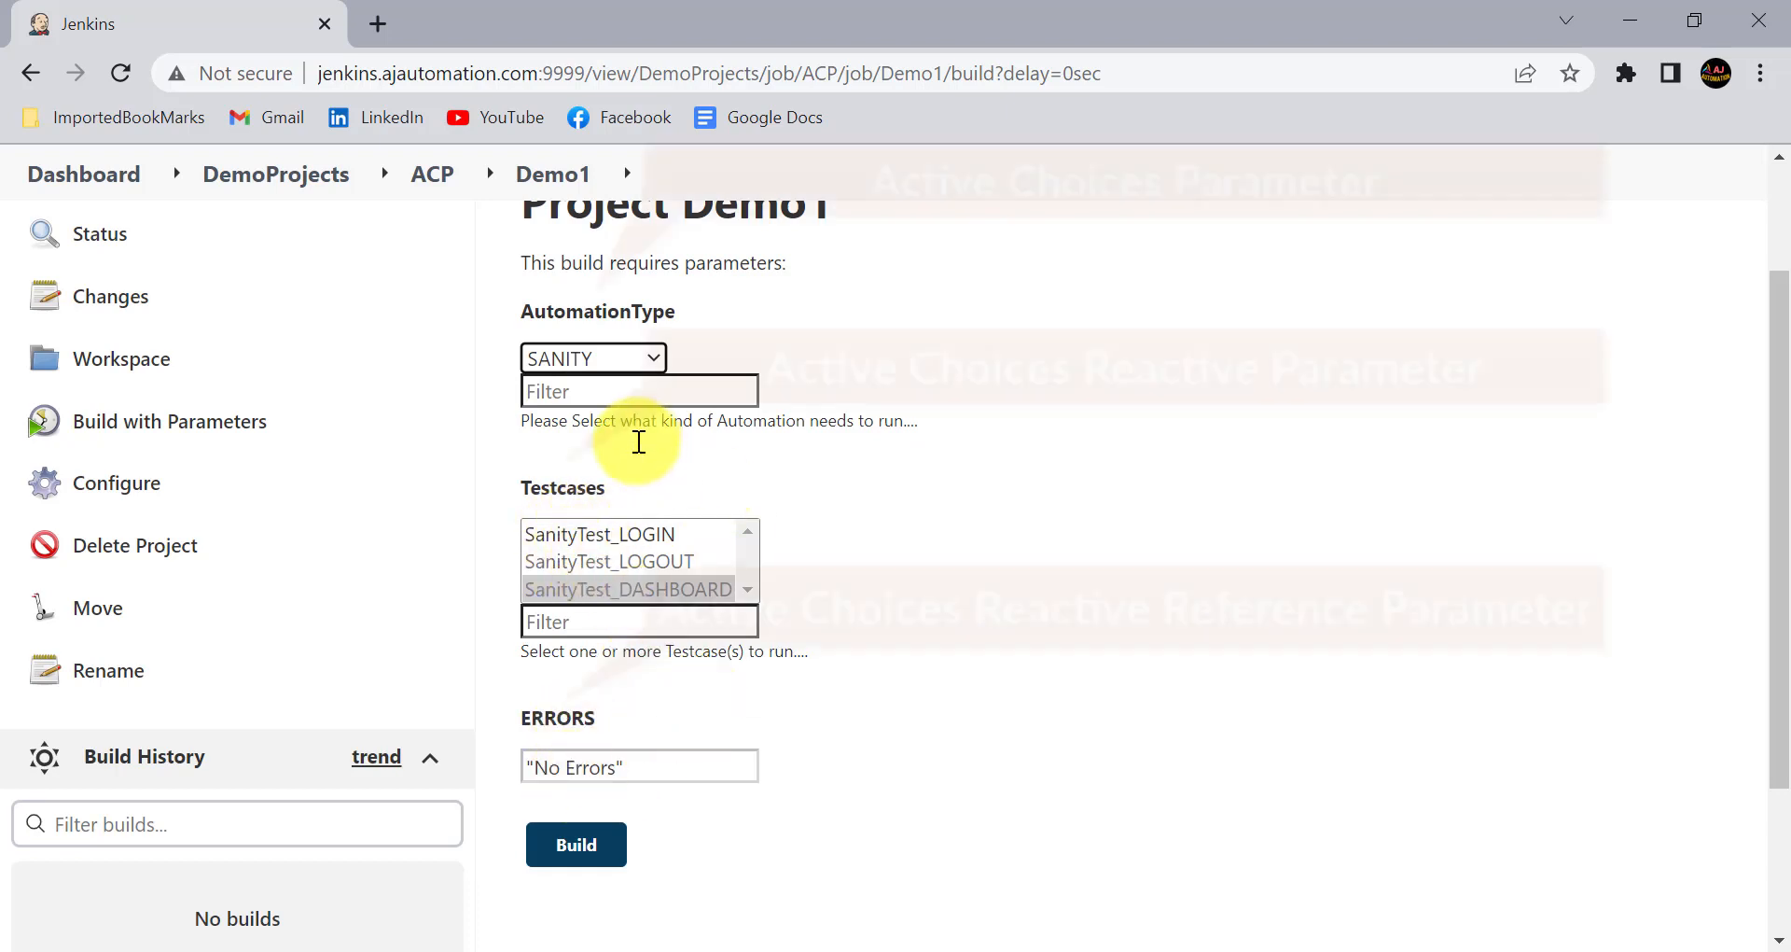
{"action": "left_click", "coordinate": [644, 357]}
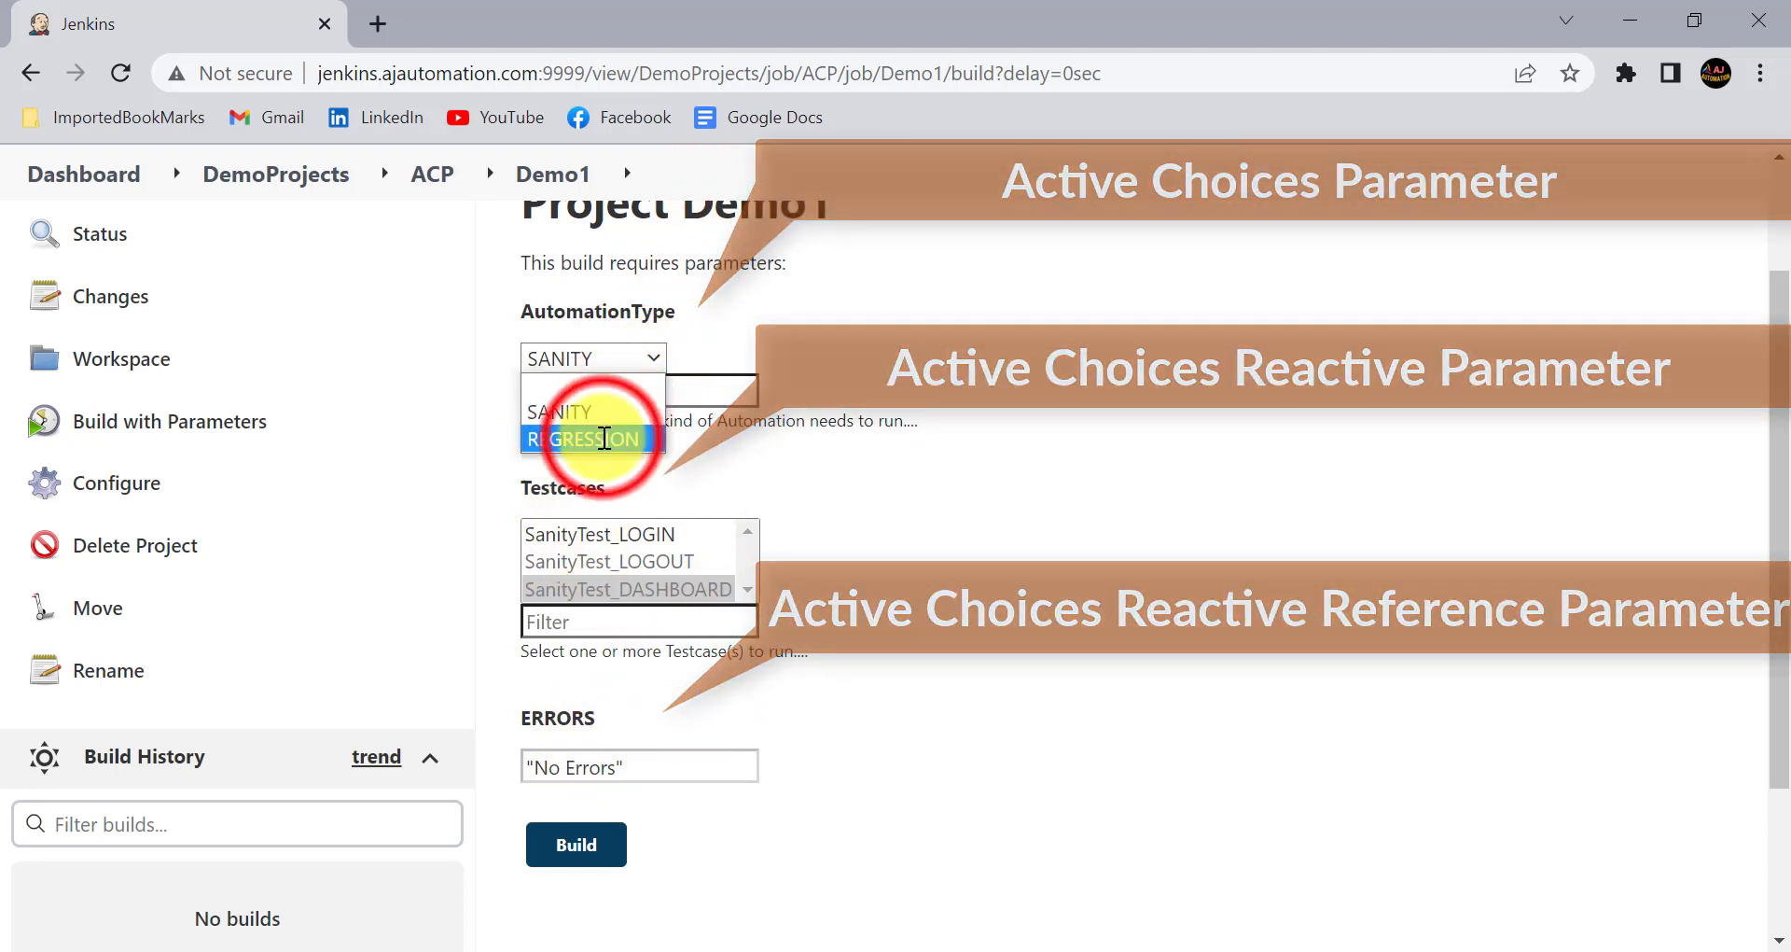
{"action": "left_click", "coordinate": [583, 439]}
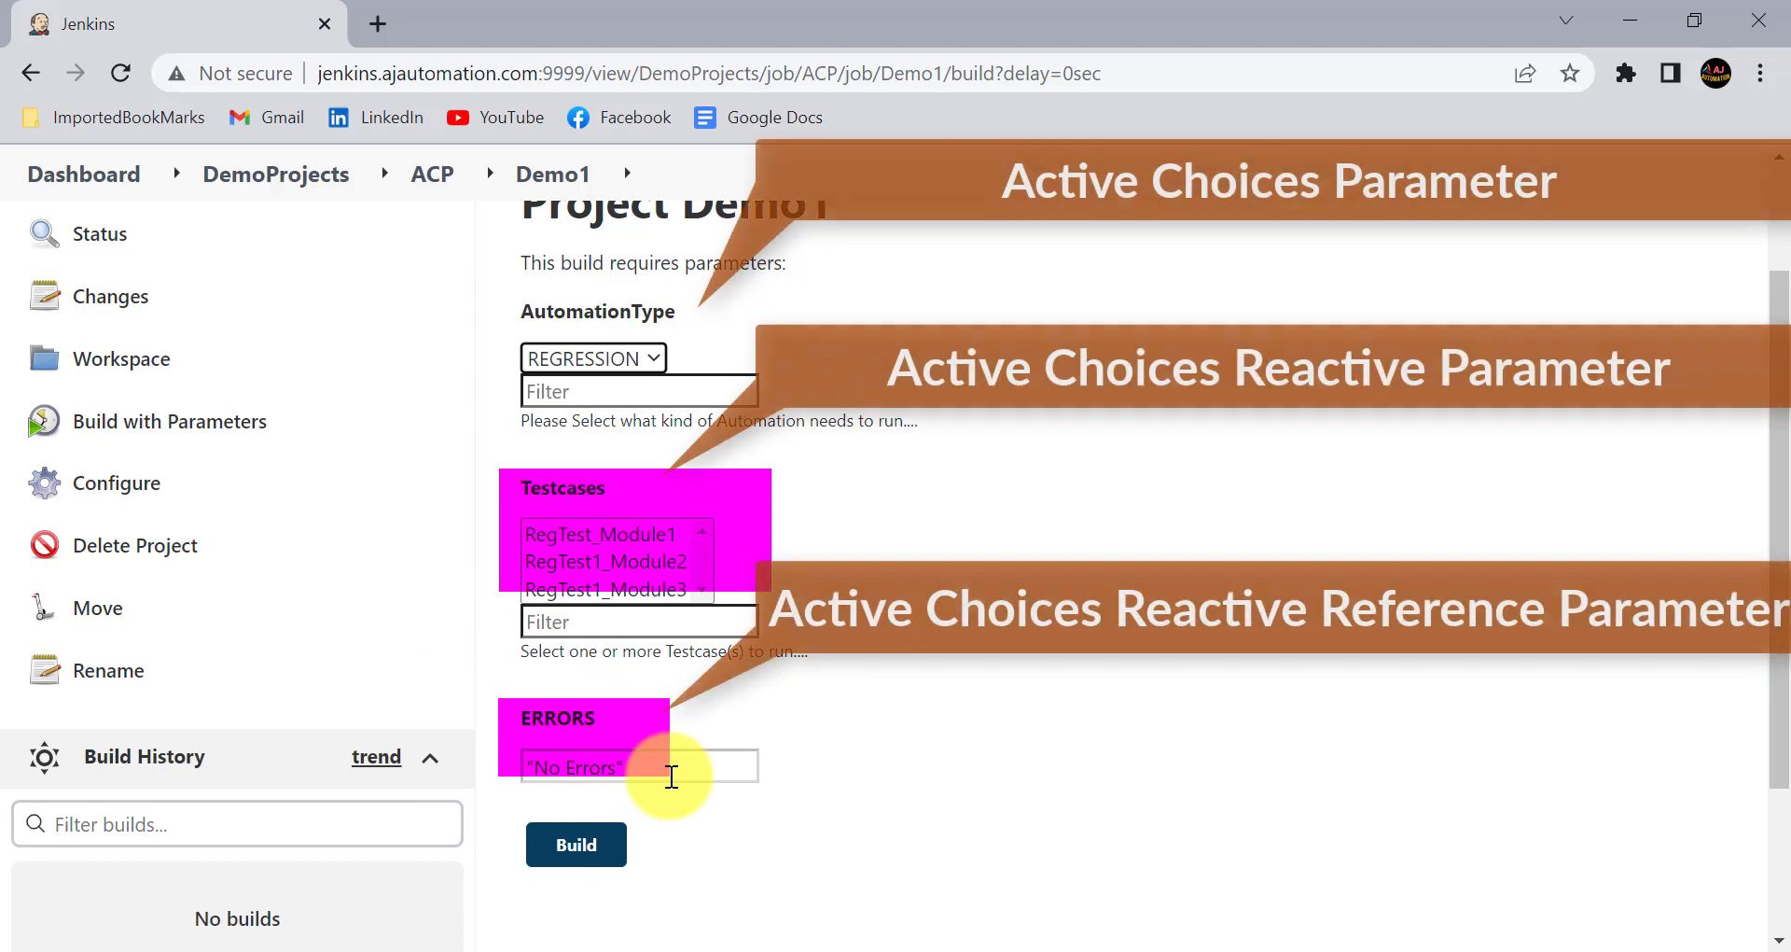
{"action": "scroll", "coordinate": [584, 715], "scroll_direction": "up", "scroll_amount": 1}
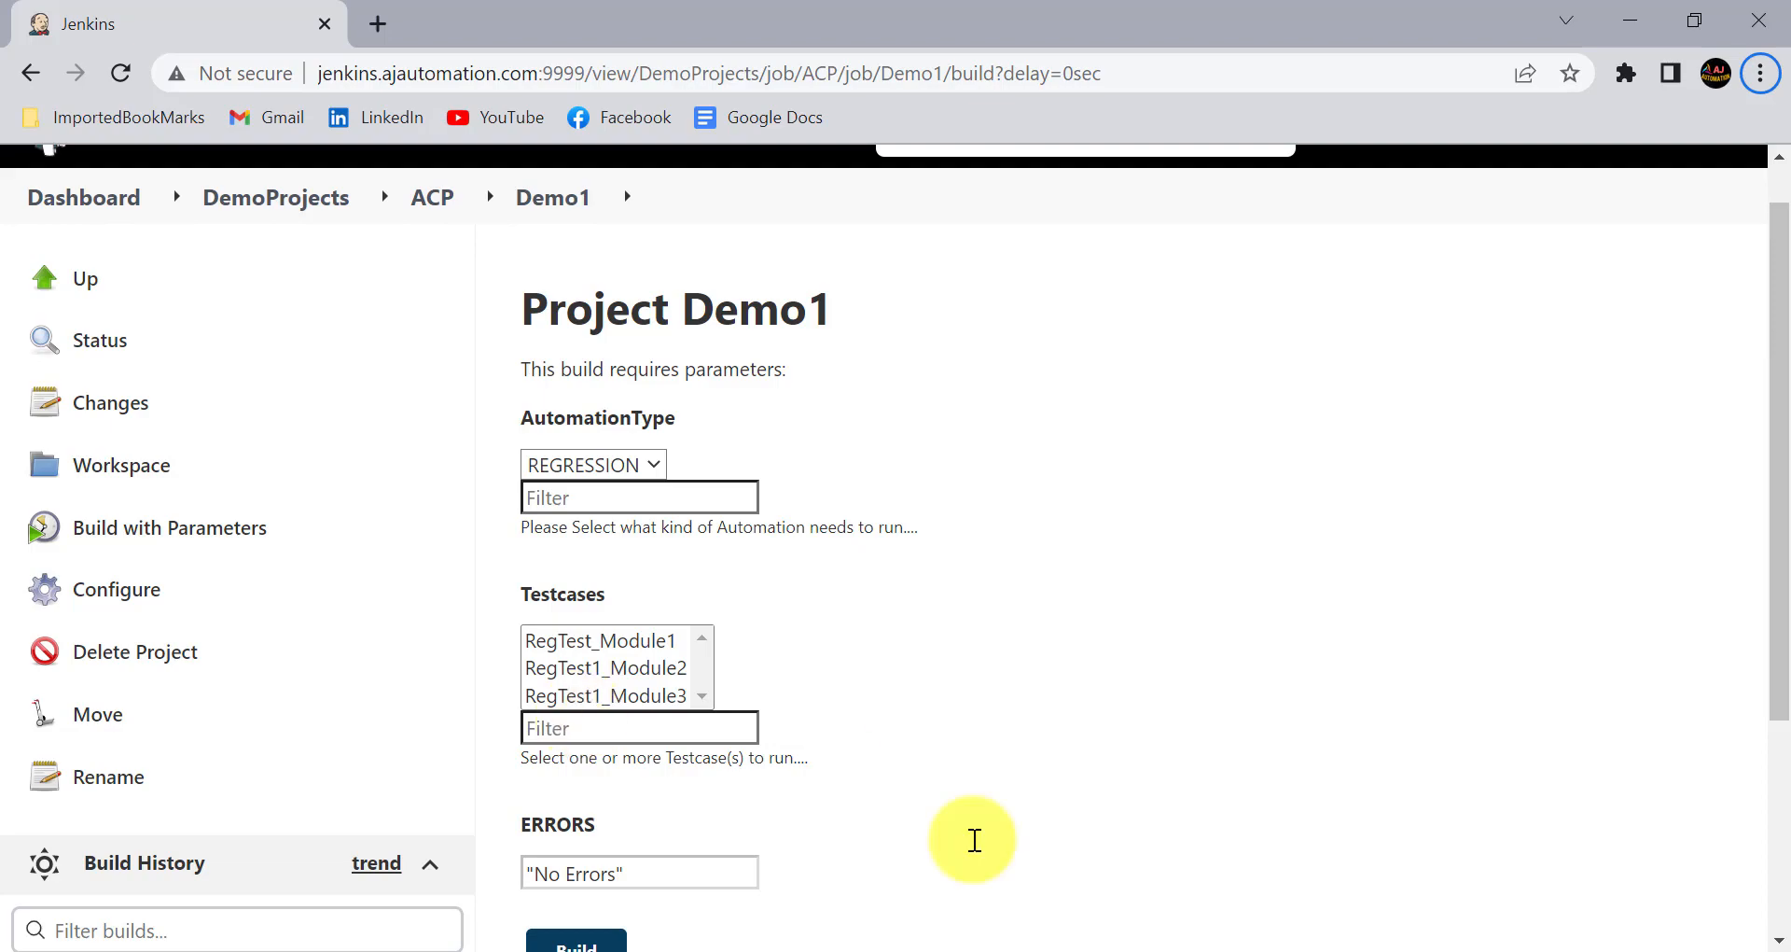
{"action": "left_click", "coordinate": [1072, 944]}
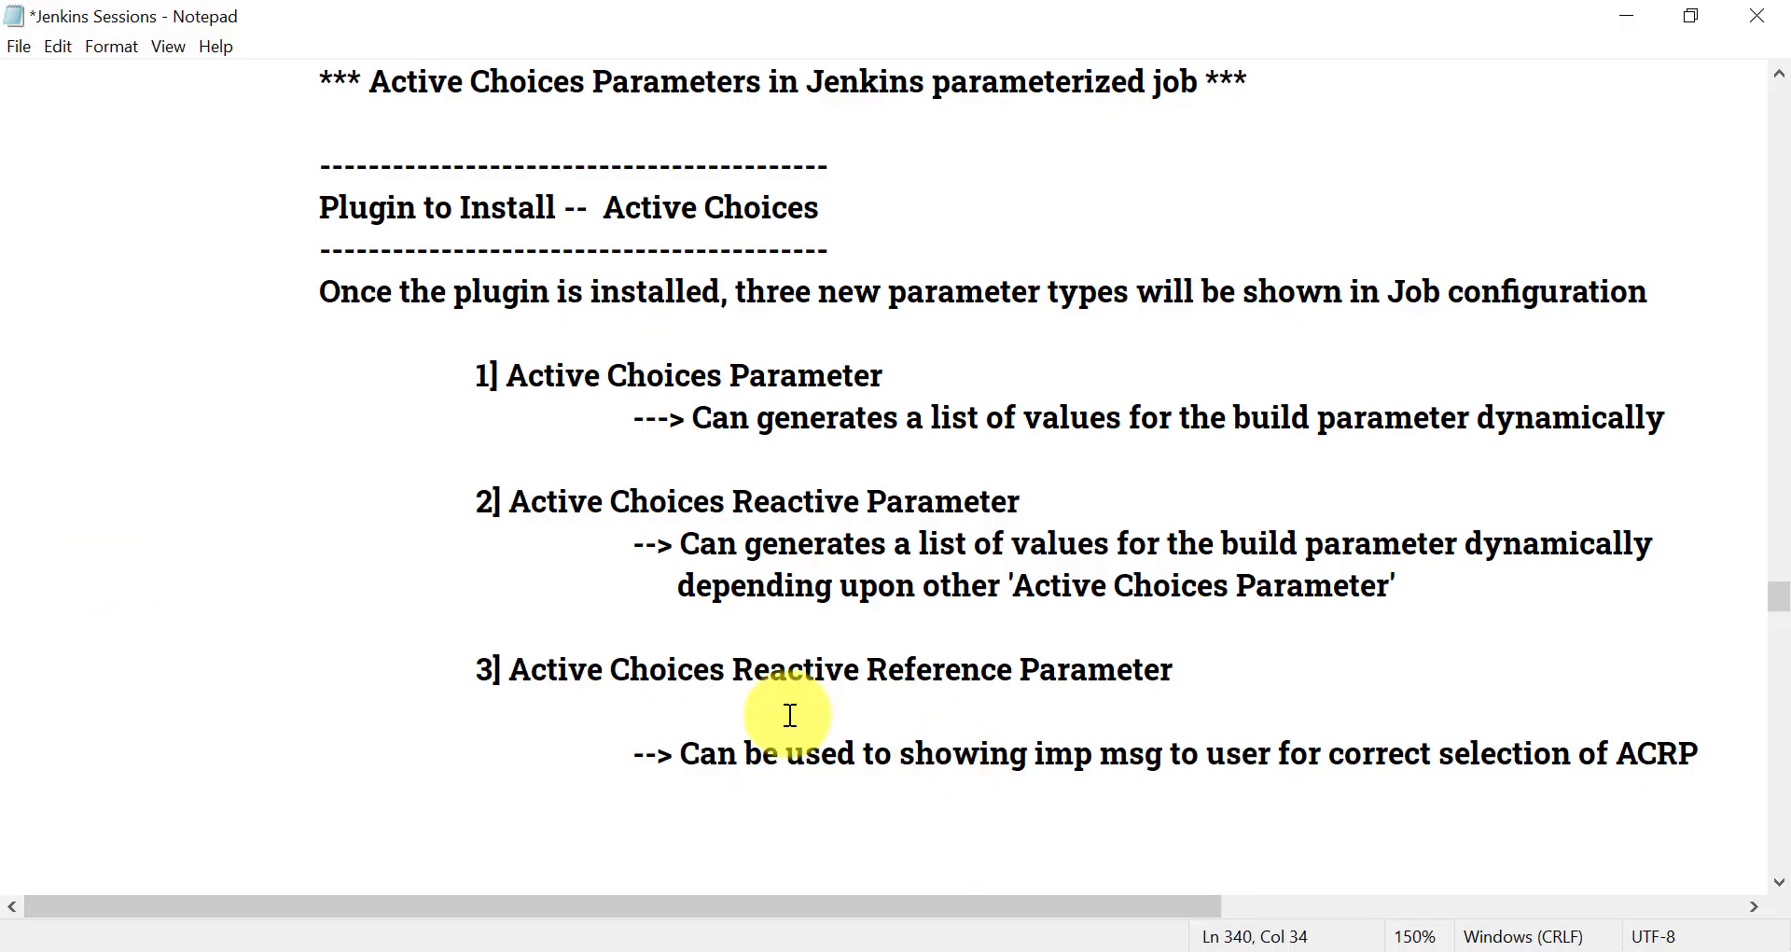
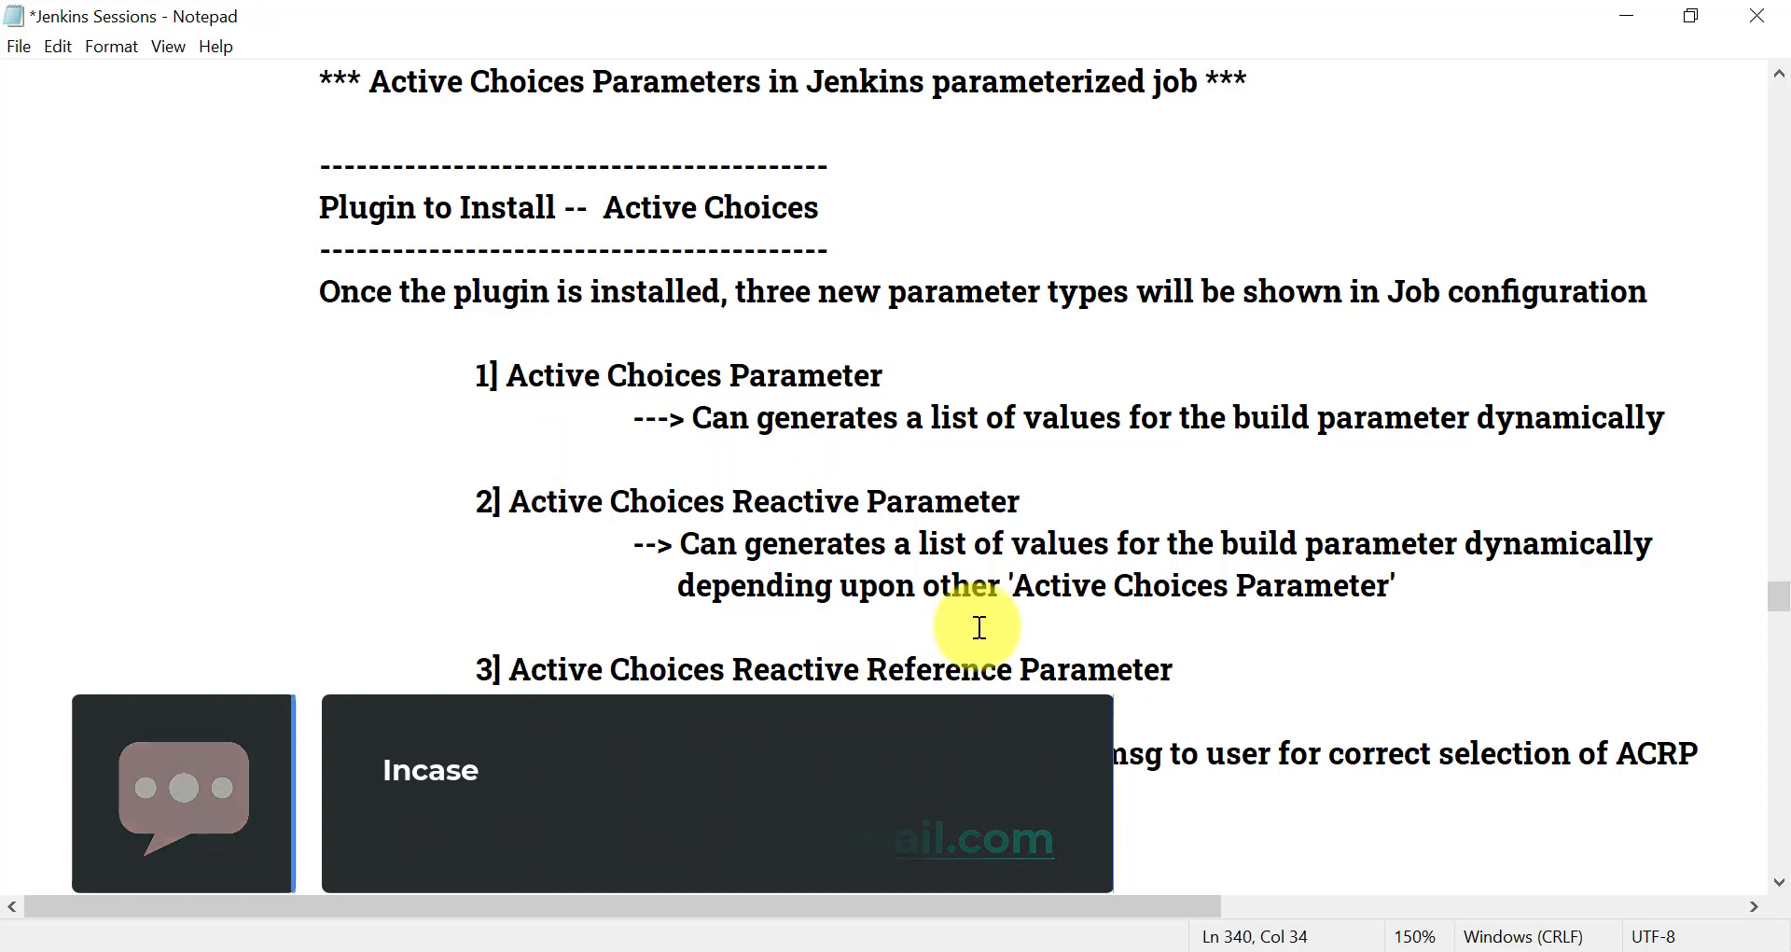
- Review the notes' numbered list of parameter features, focusing on filtering and default selection of the parameter values
{"action": "scroll", "coordinate": [687, 602], "scroll_direction": "down", "scroll_amount": 5}
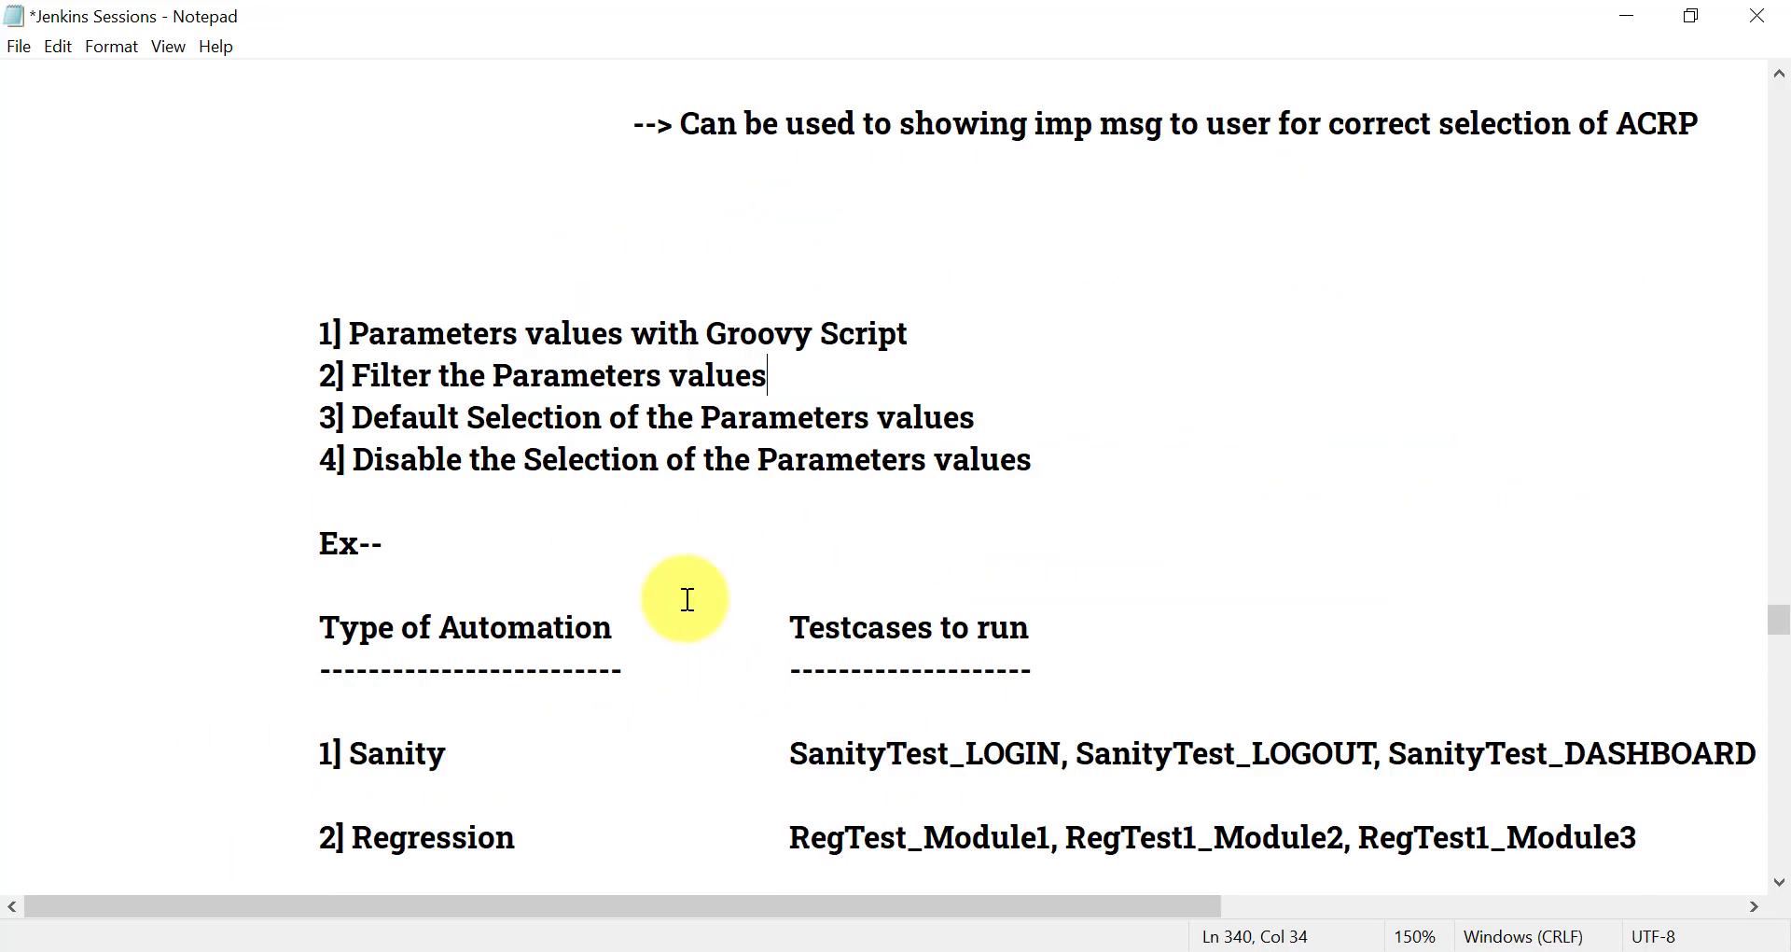
{"action": "key", "text": "alt"}
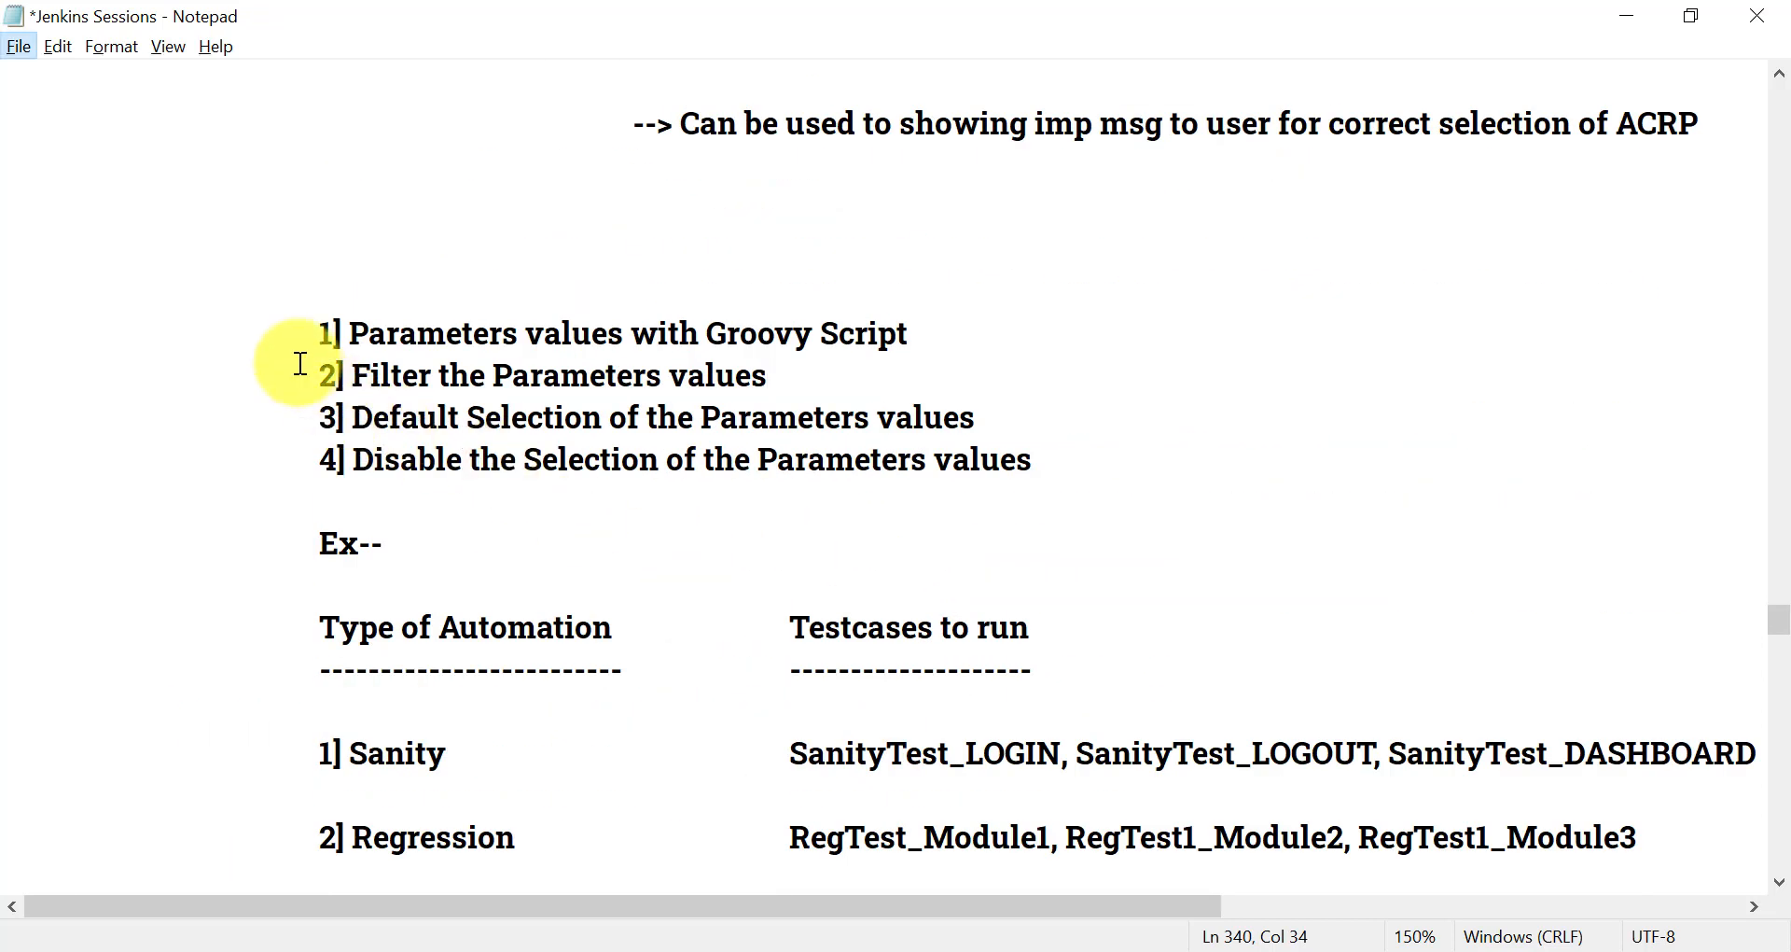
{"action": "left_click", "coordinate": [283, 339]}
{"action": "left_click_drag", "start_coordinate": [284, 339], "coordinate": [831, 404]}
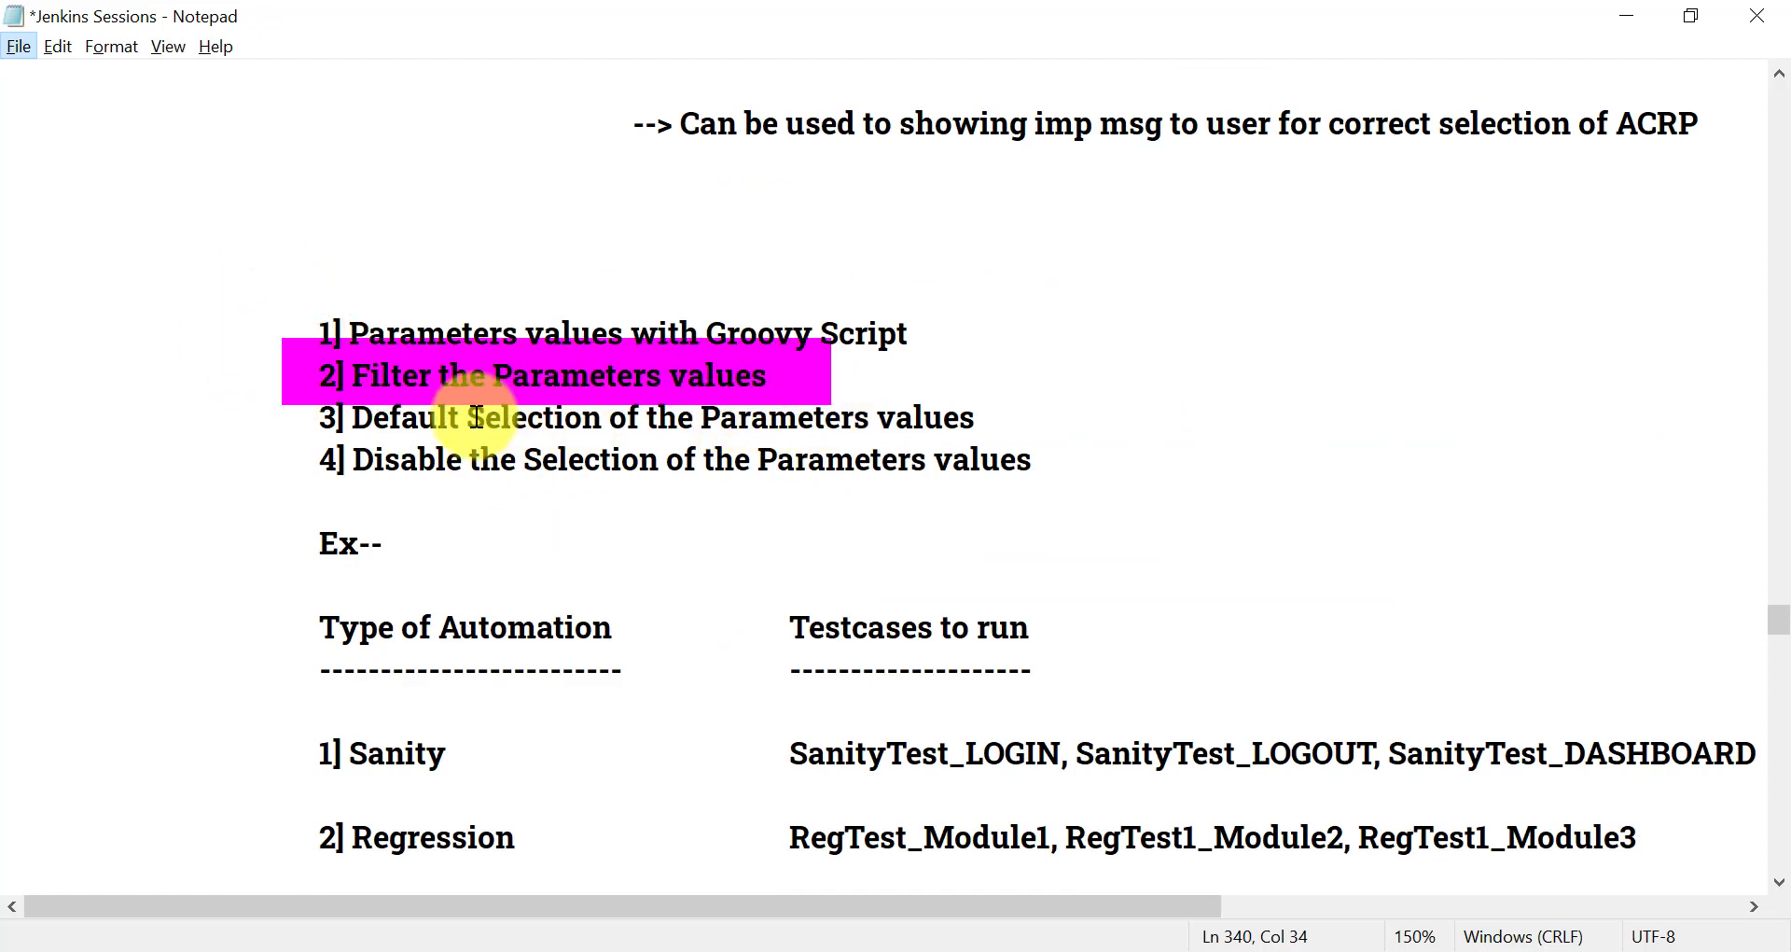
{"action": "key", "text": "Escape"}
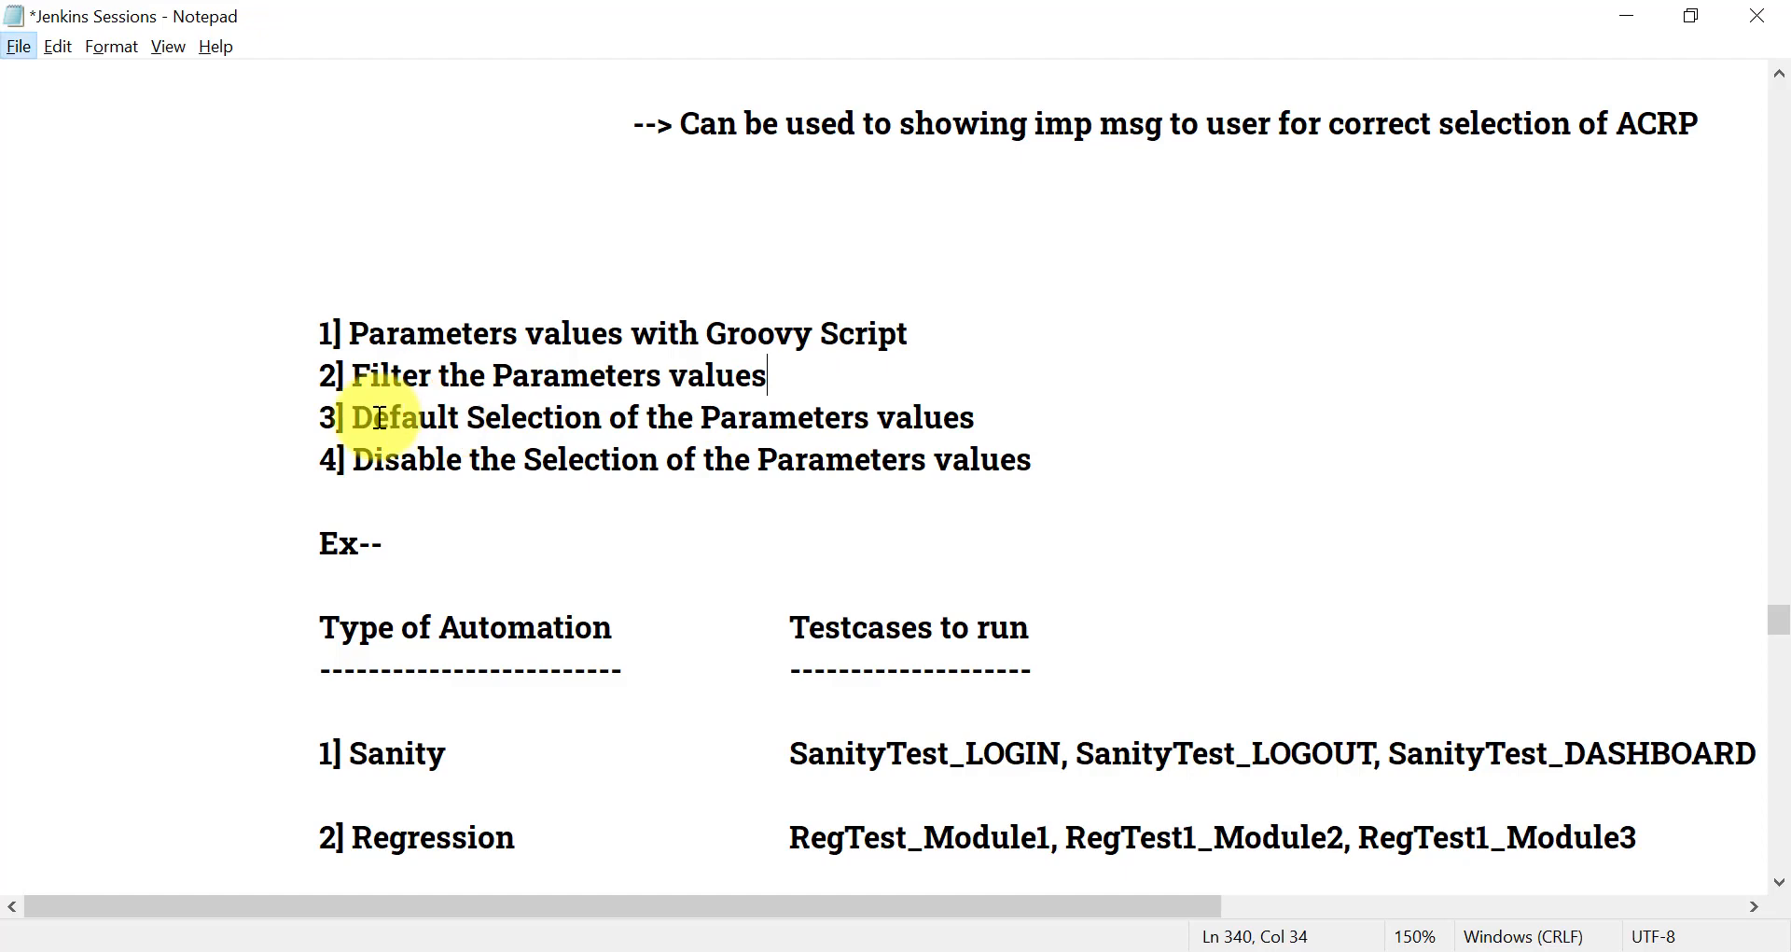
{"action": "left_click_drag", "start_coordinate": [307, 388], "coordinate": [1046, 448]}
{"action": "key", "text": "Escape"}
- Append "-- :selected" to the line "3] Default Selection of the Parameters values" in the notes
{"action": "left_click", "coordinate": [1017, 428]}
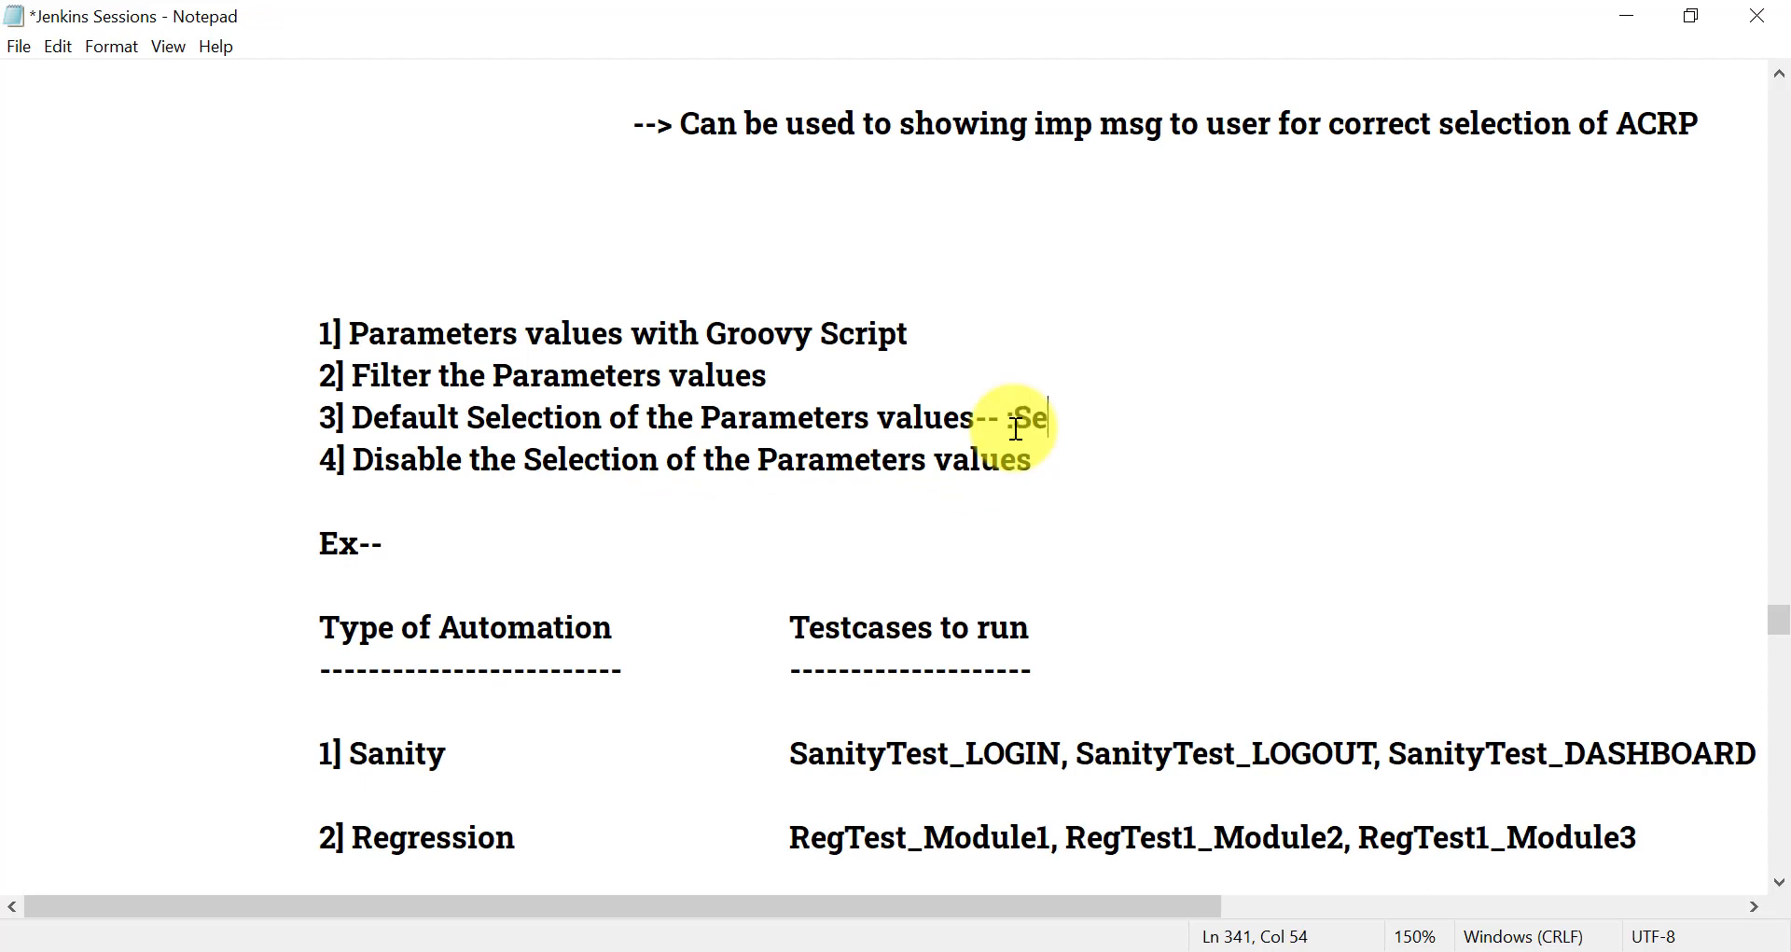
{"action": "type", "text": "-- :selected"}
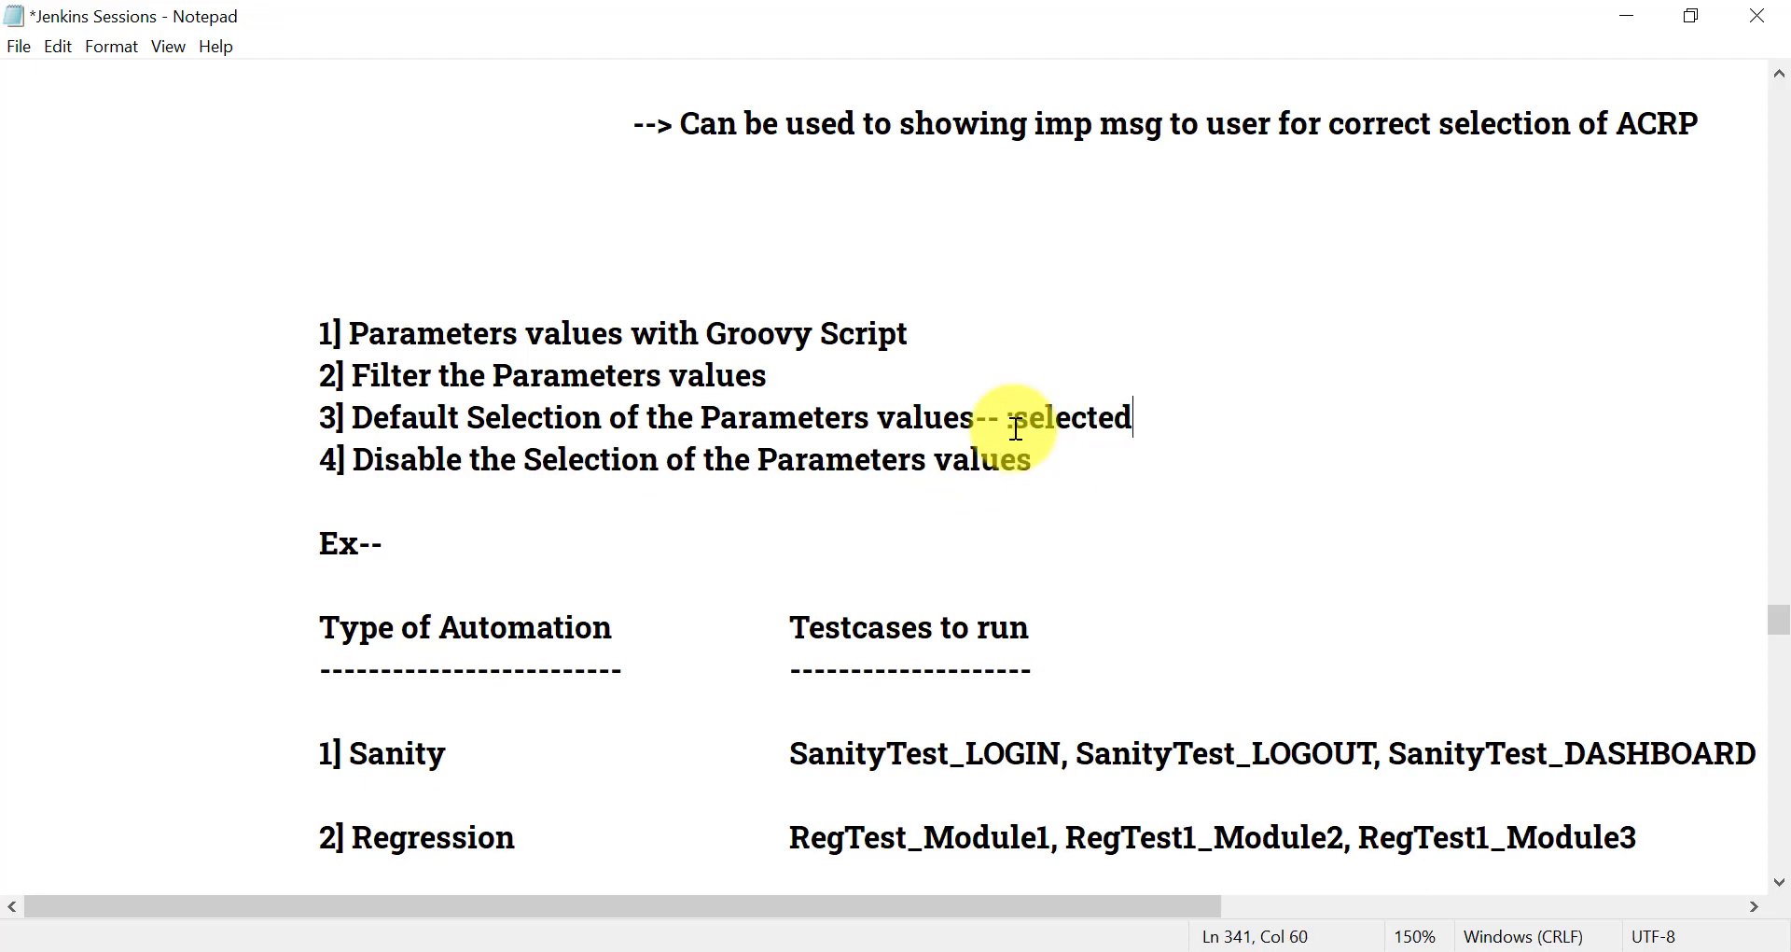
- Append " -- :disabled" to the line "4] Disable the Selection of the Parameters values" and switch back to the Jenkins Demo1 build page in the browser
{"action": "left_click", "coordinate": [1077, 432]}
{"action": "left_click", "coordinate": [1075, 454]}
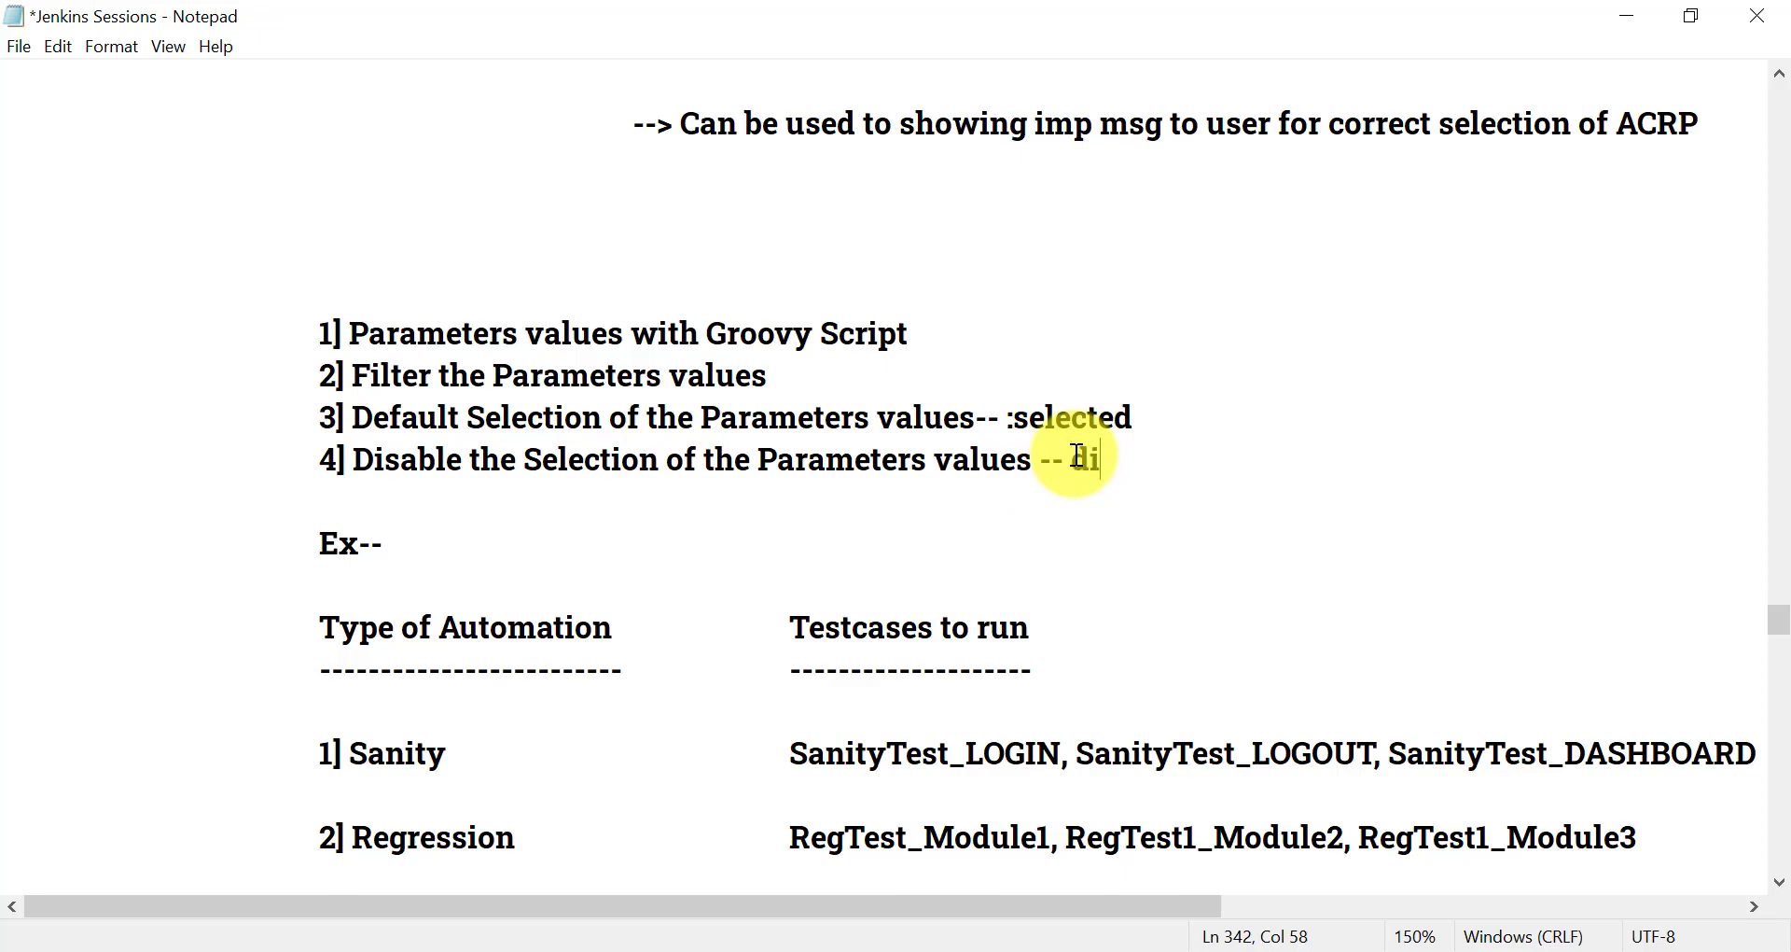
{"action": "type", "text": ":di"}
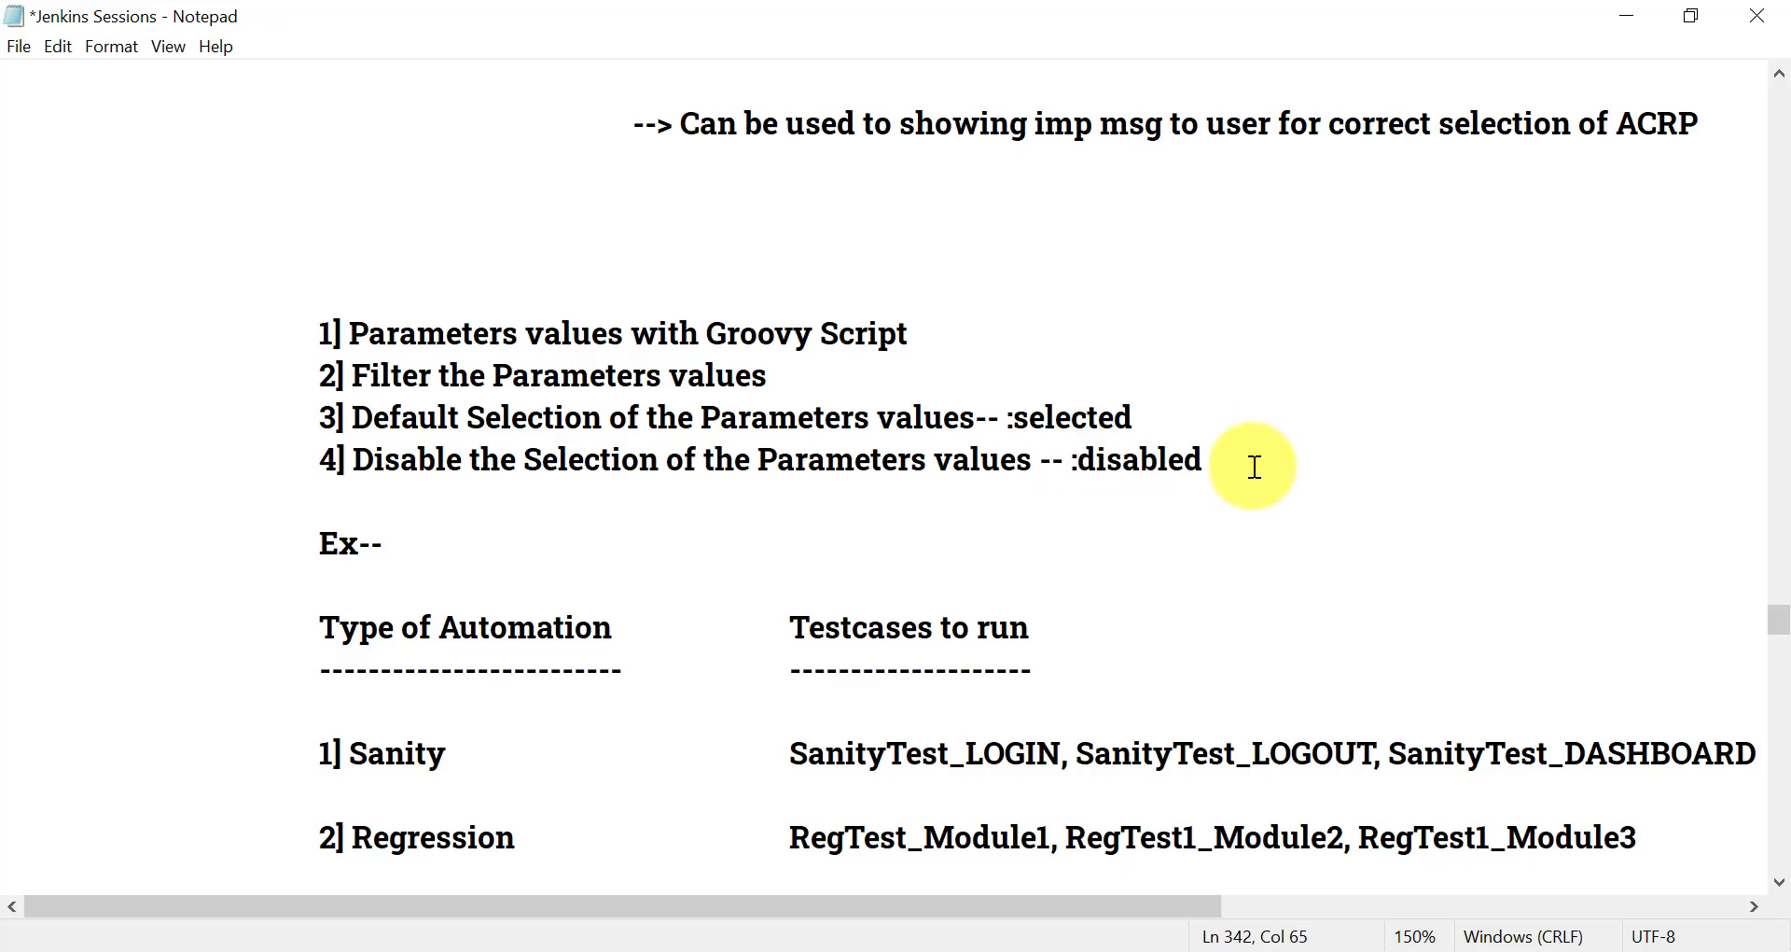
{"action": "key", "text": "alt+Tab"}
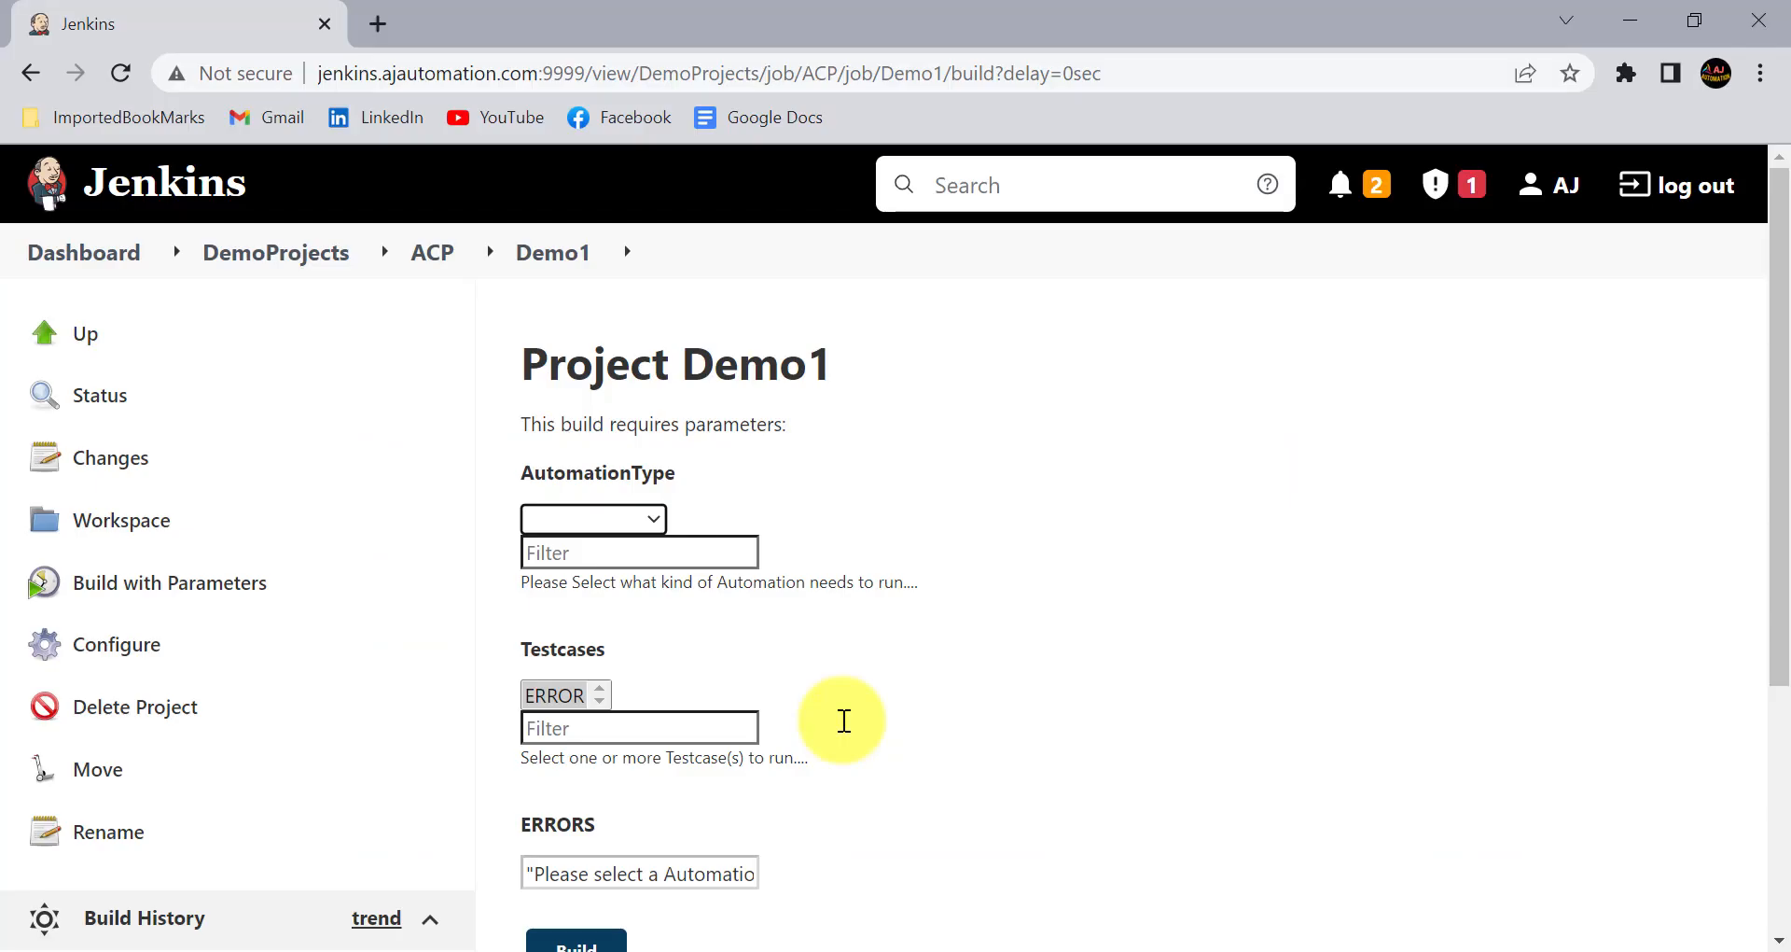